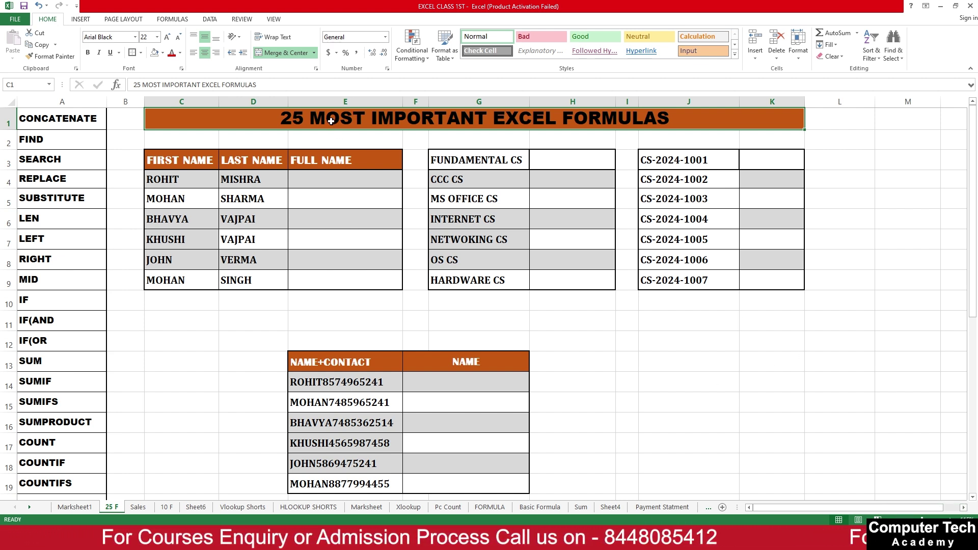
- Look through the formula list in column A and the practice tables on the 25 F sheet
{"action": "left_click", "coordinate": [335, 179]}
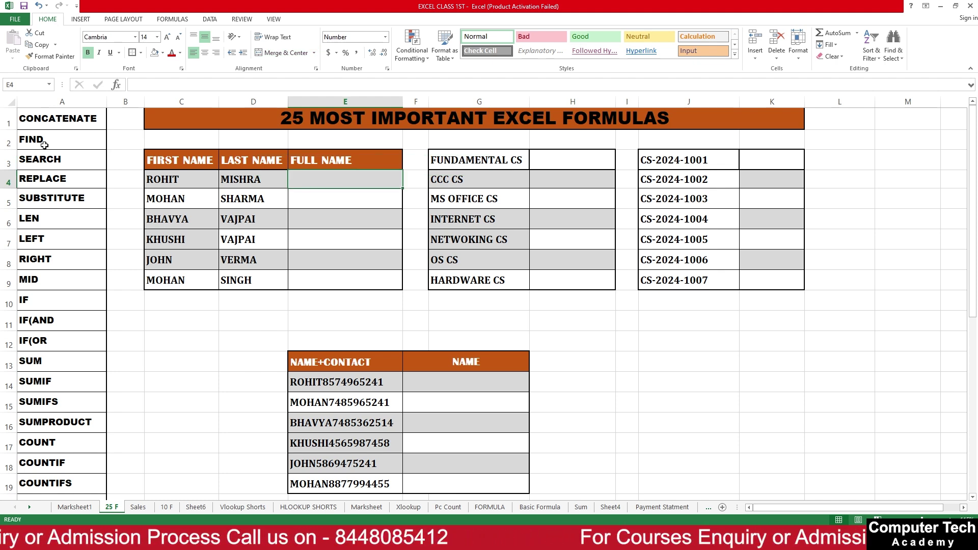
{"action": "scroll", "coordinate": [31, 279], "scroll_direction": "down", "scroll_amount": 5}
{"action": "left_click", "coordinate": [31, 300]}
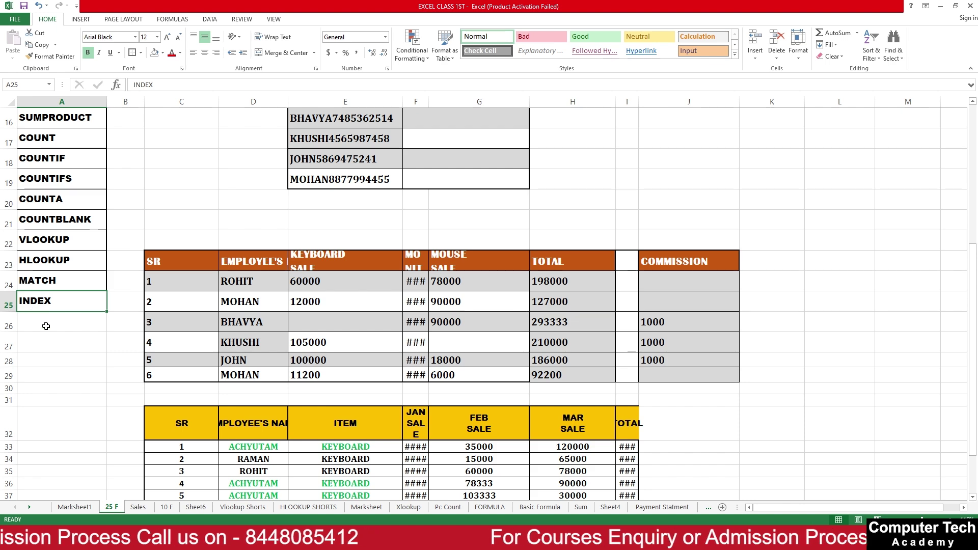
{"action": "scroll", "coordinate": [45, 327], "scroll_direction": "up", "scroll_amount": 3}
{"action": "scroll", "coordinate": [46, 327], "scroll_direction": "up", "scroll_amount": 2}
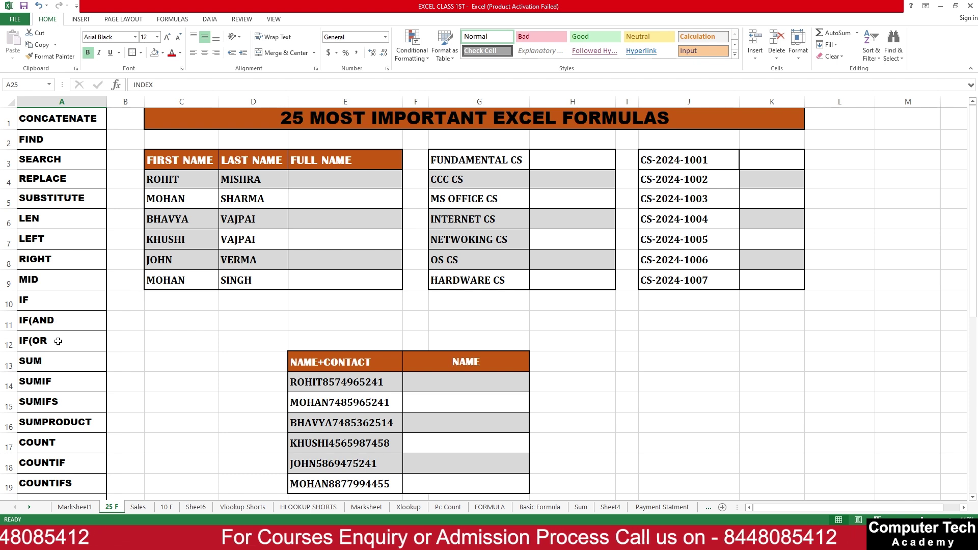
{"action": "scroll", "coordinate": [64, 367], "scroll_direction": "down", "scroll_amount": 2}
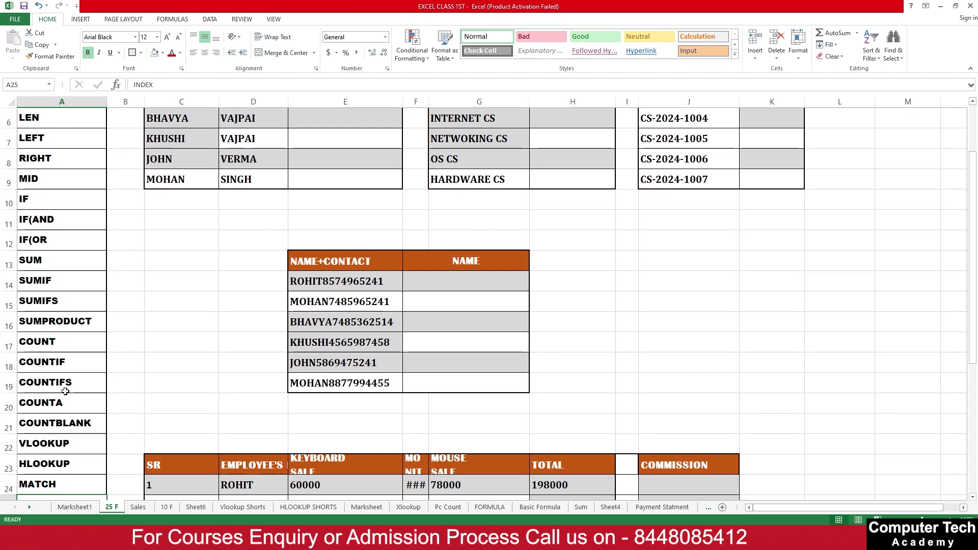
{"action": "scroll", "coordinate": [62, 421], "scroll_direction": "down", "scroll_amount": 2}
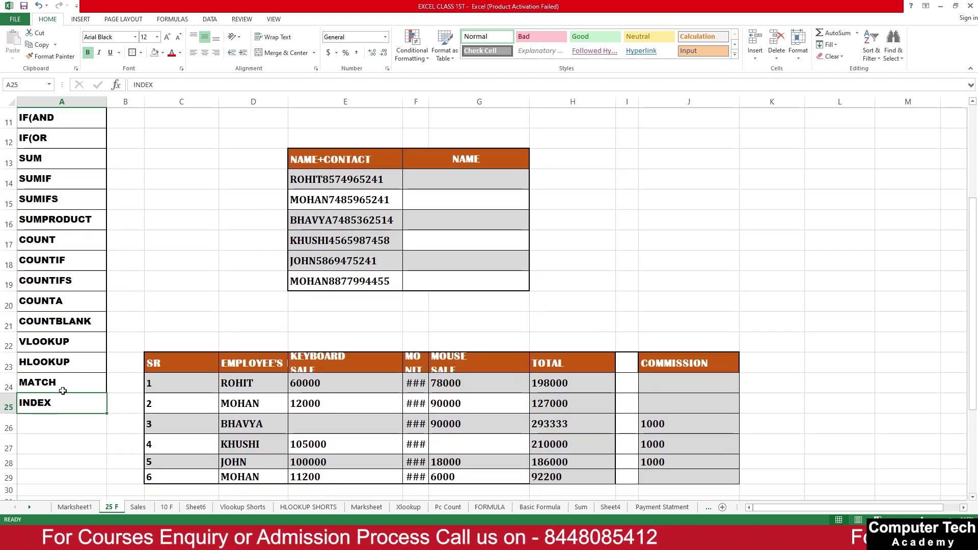
{"action": "scroll", "coordinate": [60, 394], "scroll_direction": "up", "scroll_amount": 3}
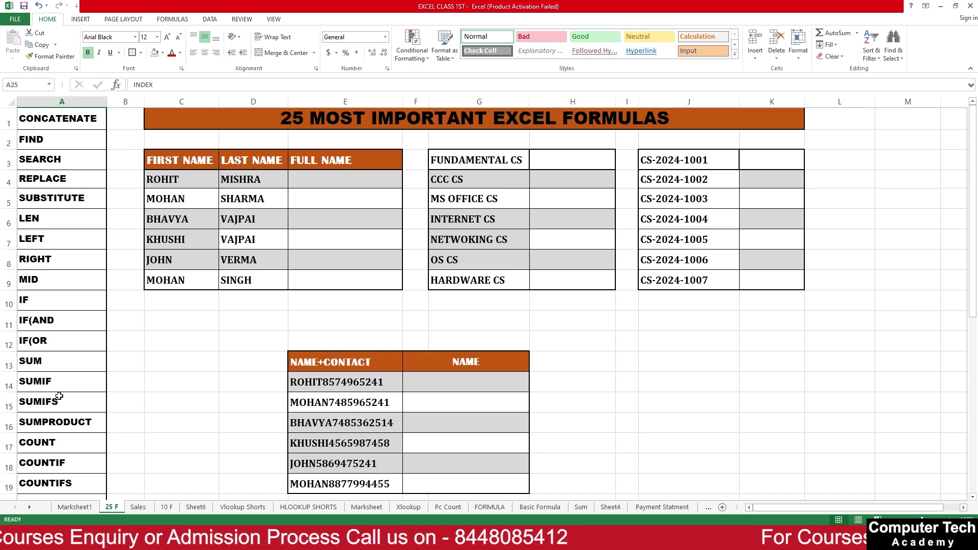
{"action": "scroll", "coordinate": [622, 307], "scroll_direction": "down", "scroll_amount": 8}
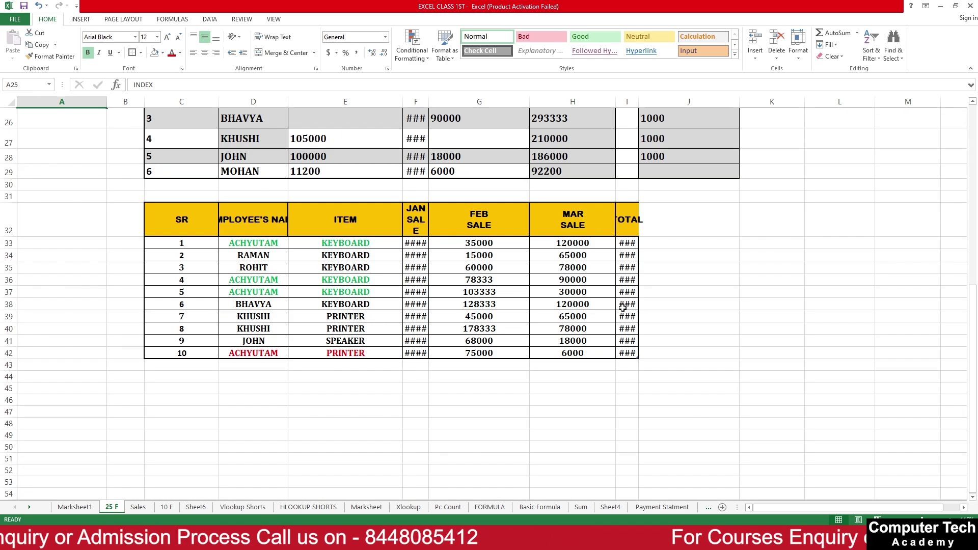
{"action": "scroll", "coordinate": [742, 277], "scroll_direction": "up", "scroll_amount": 8}
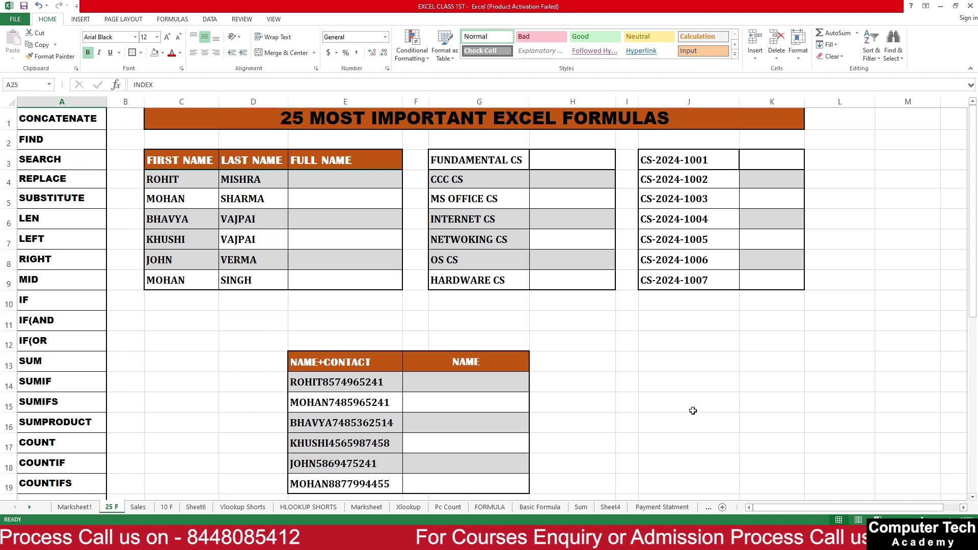
{"action": "left_click", "coordinate": [272, 163]}
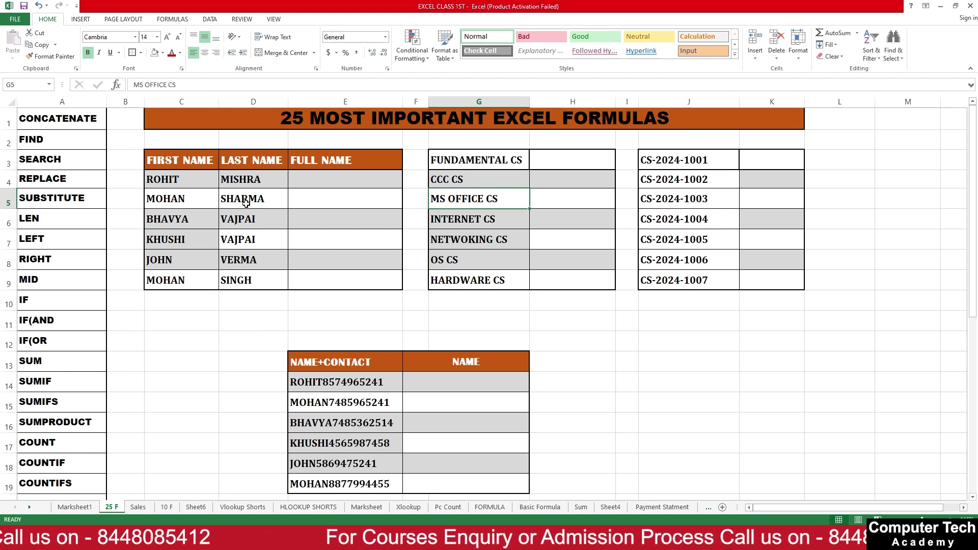
{"action": "left_click", "coordinate": [46, 118]}
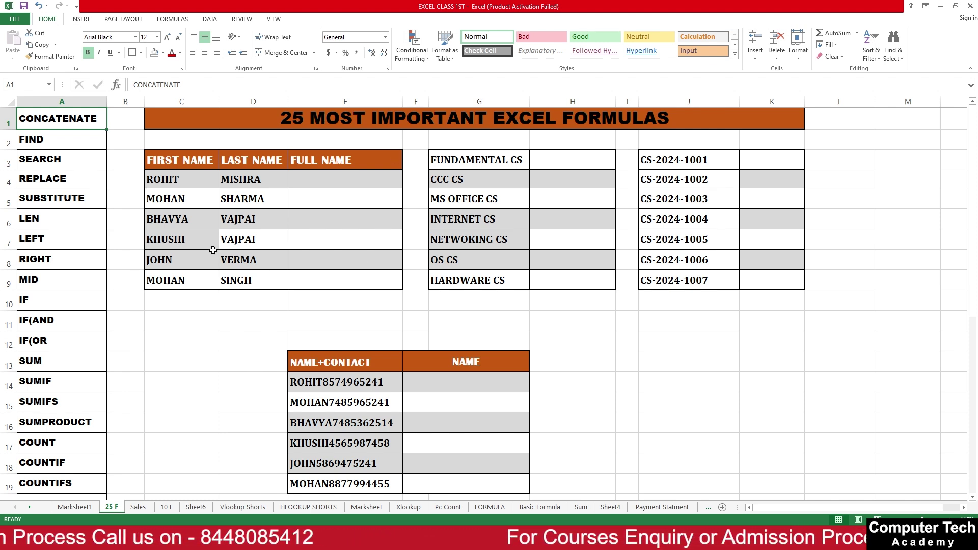
{"action": "left_click", "coordinate": [169, 219]}
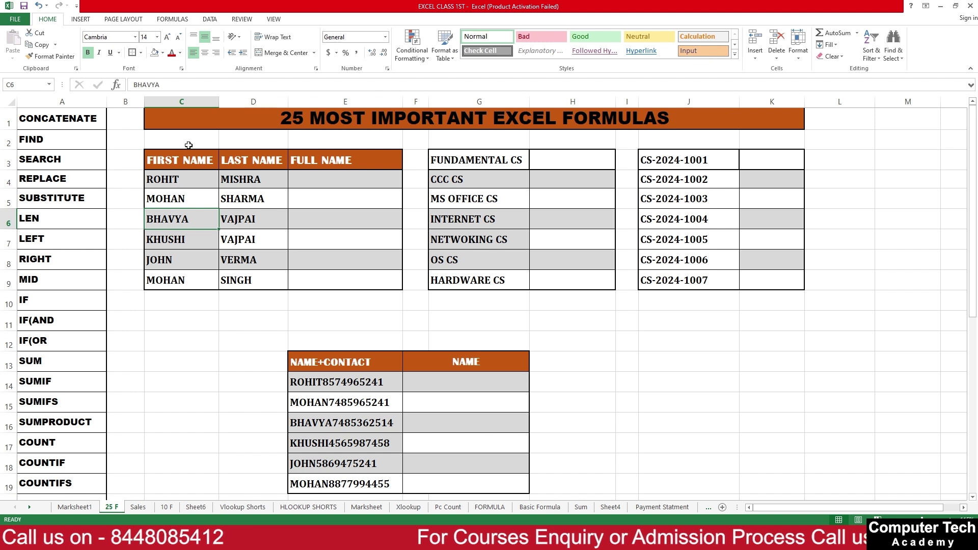
- Enter the first person's full name manually in E4, and clear the cell again
{"action": "left_click", "coordinate": [323, 174]}
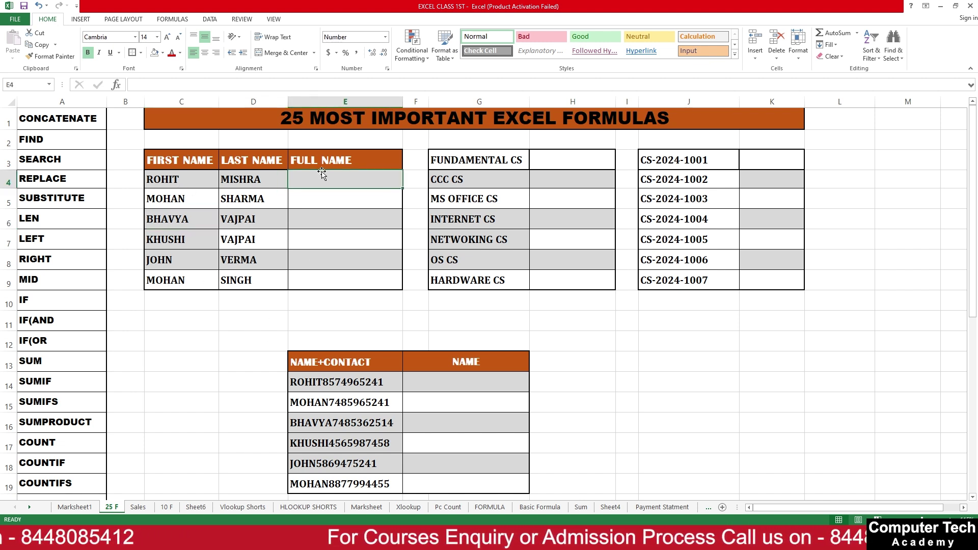
{"action": "left_click_drag", "start_coordinate": [402, 101], "coordinate": [403, 101]}
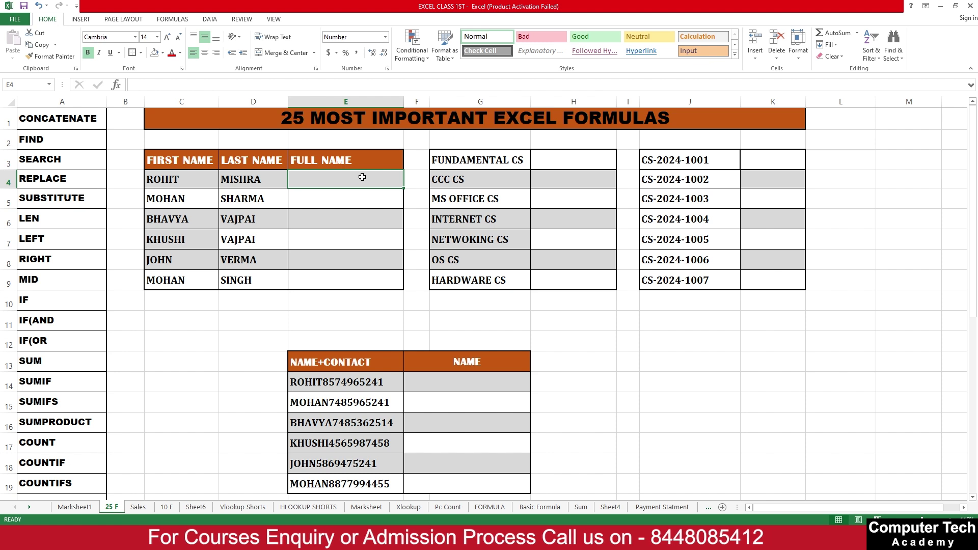
{"action": "type", "text": "RO"}
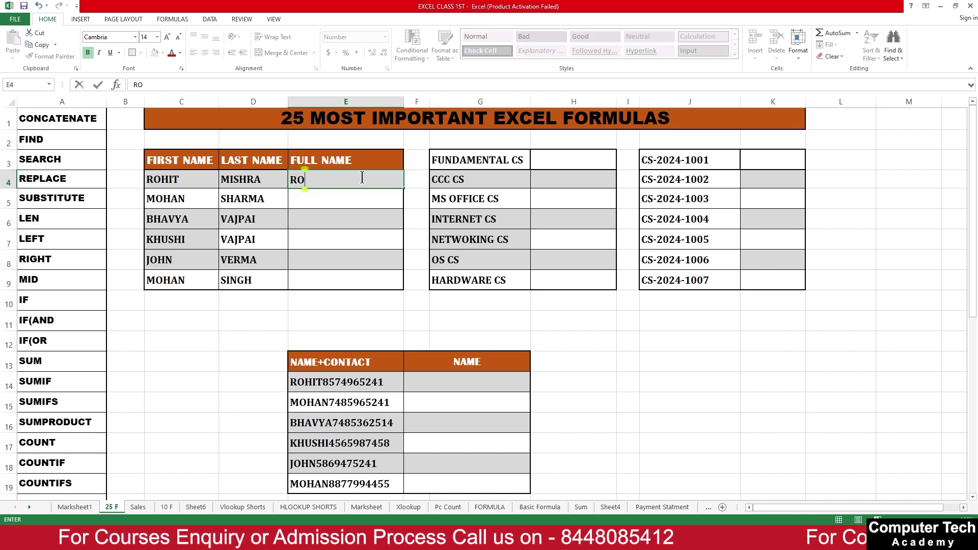
{"action": "type", "text": "HIT MISHRA"}
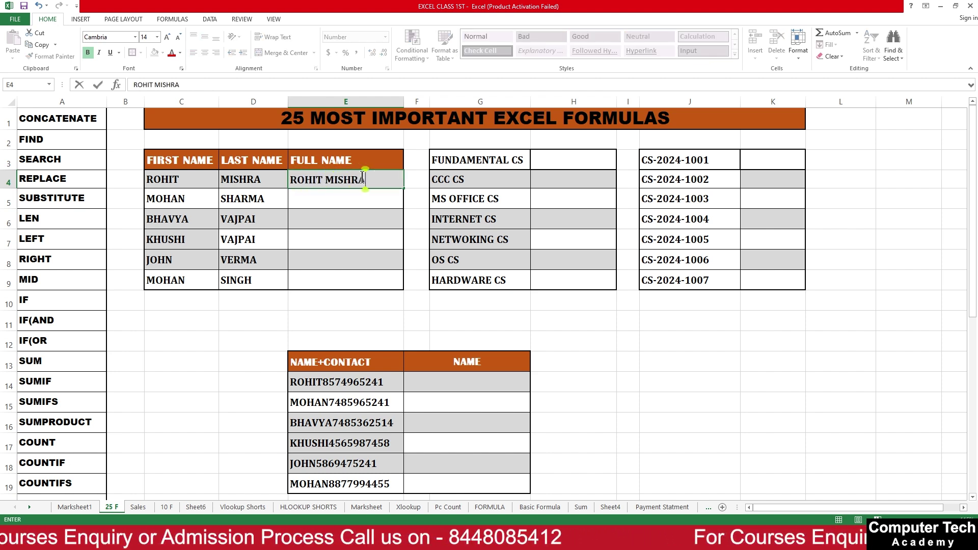
{"action": "key", "text": "ctrl+Return"}
{"action": "key", "text": "Return"}
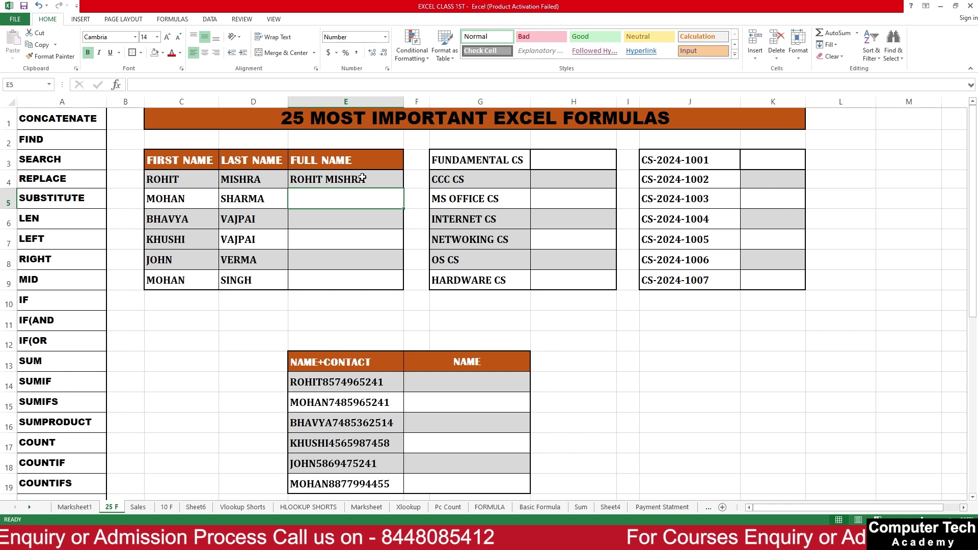
{"action": "left_click", "coordinate": [362, 177]}
{"action": "key", "text": "Delete"}
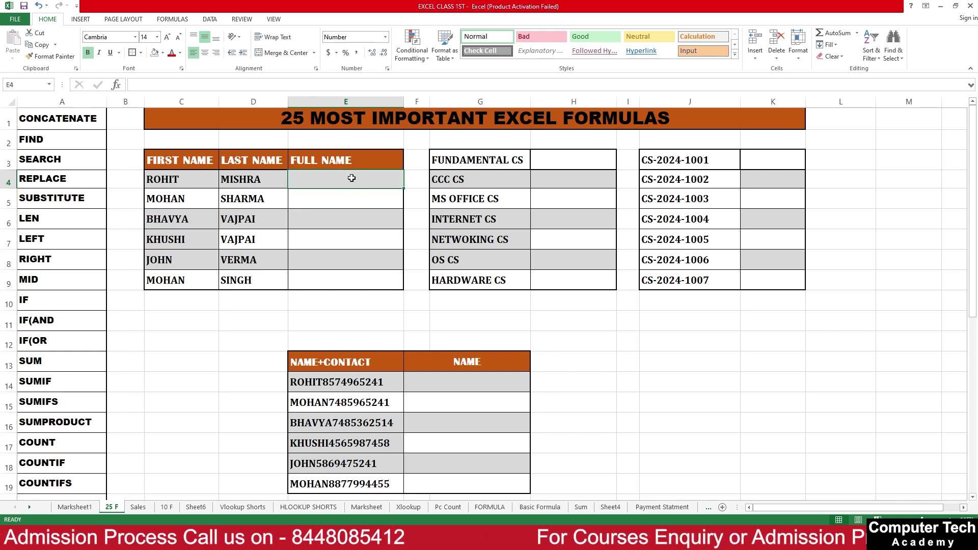
- Enter =CONCATENATE(C4,D4) in E4 to join the first and last name
{"action": "type", "text": "=C"}
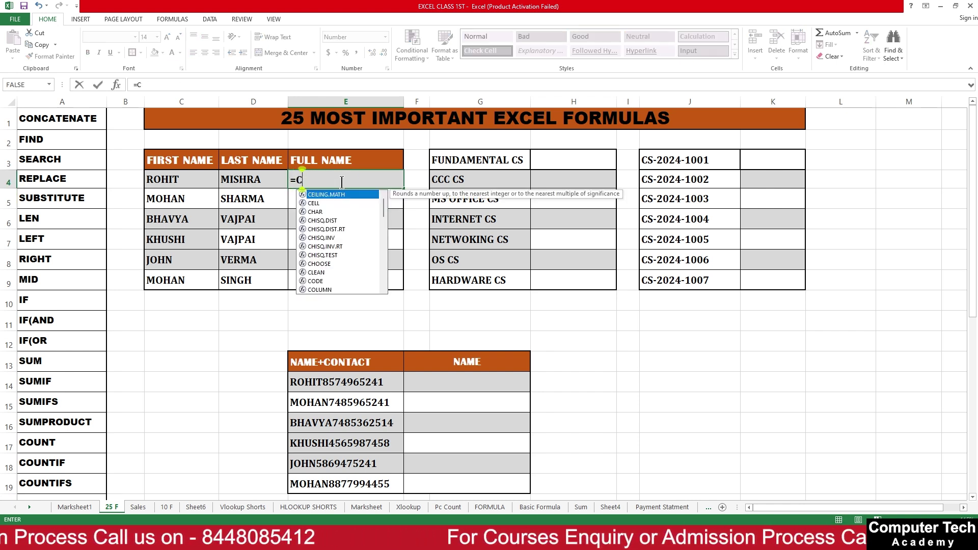
{"action": "type", "text": "ONCATENATE"}
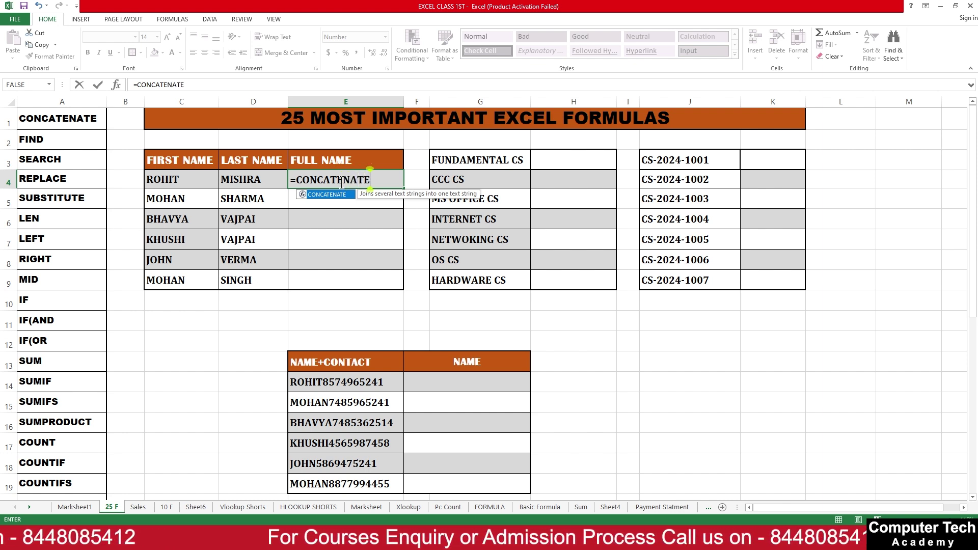
{"action": "type", "text": "("}
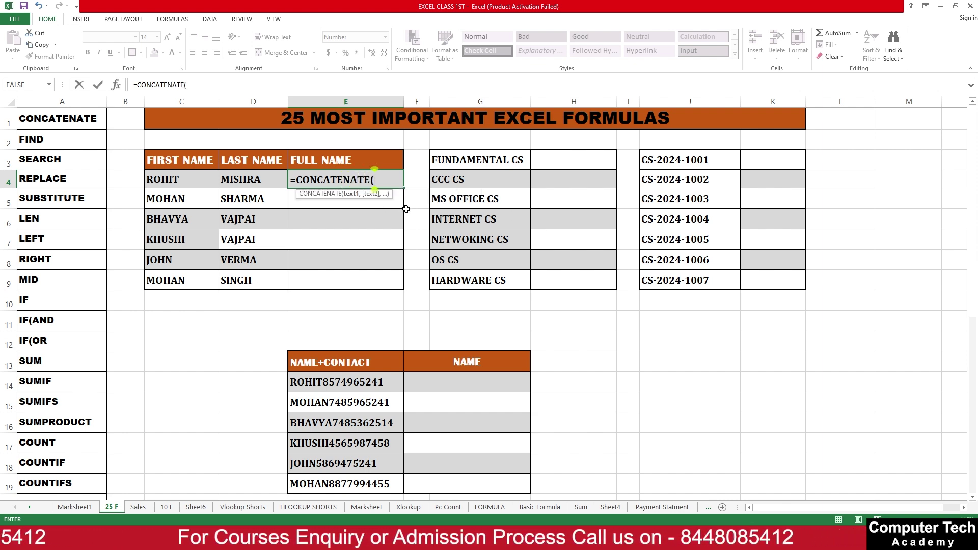
{"action": "left_click", "coordinate": [175, 182]}
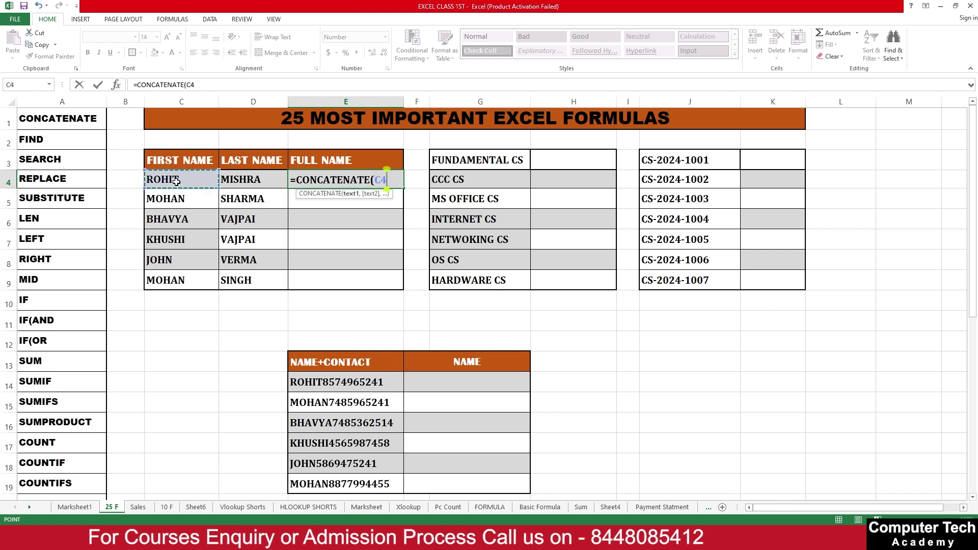
{"action": "type", "text": ","}
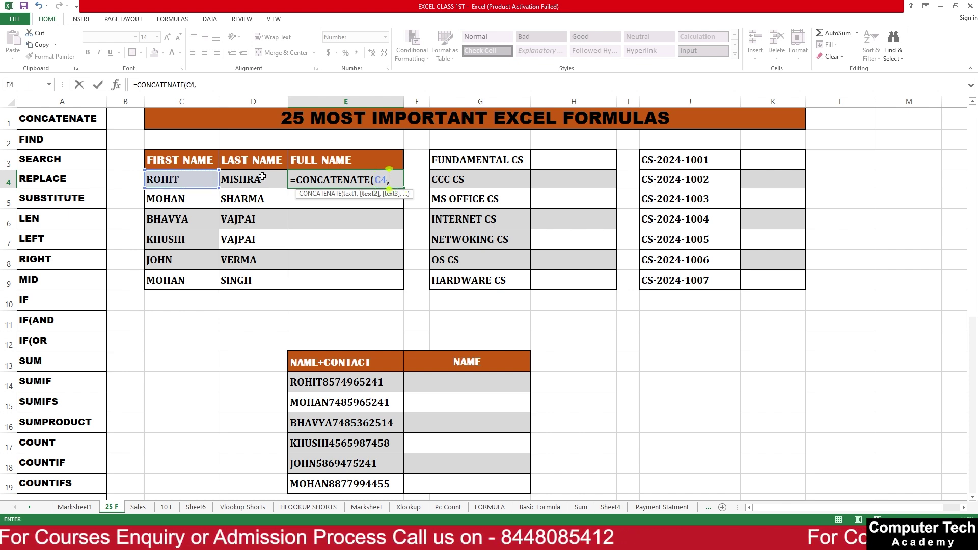
{"action": "left_click", "coordinate": [262, 177]}
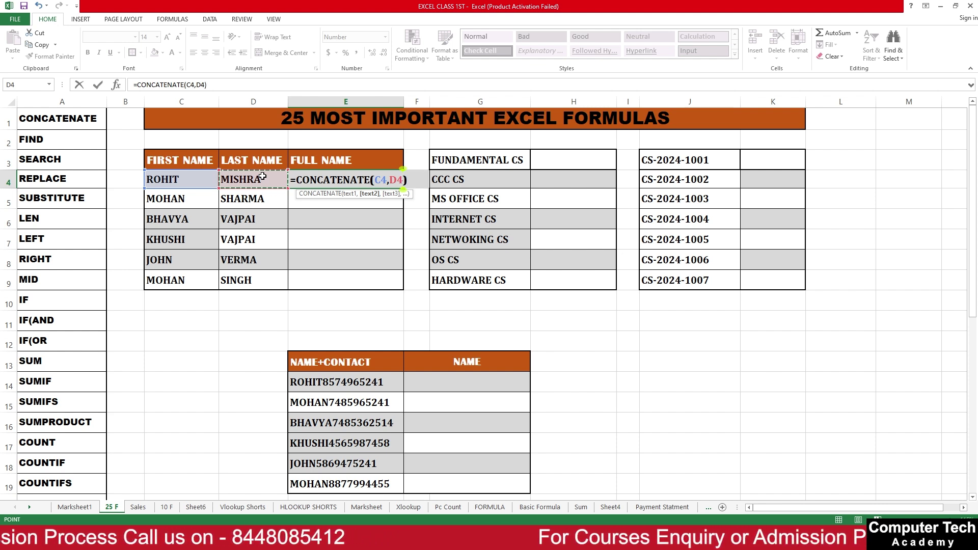
{"action": "key", "text": "Return"}
{"action": "left_click", "coordinate": [369, 178]}
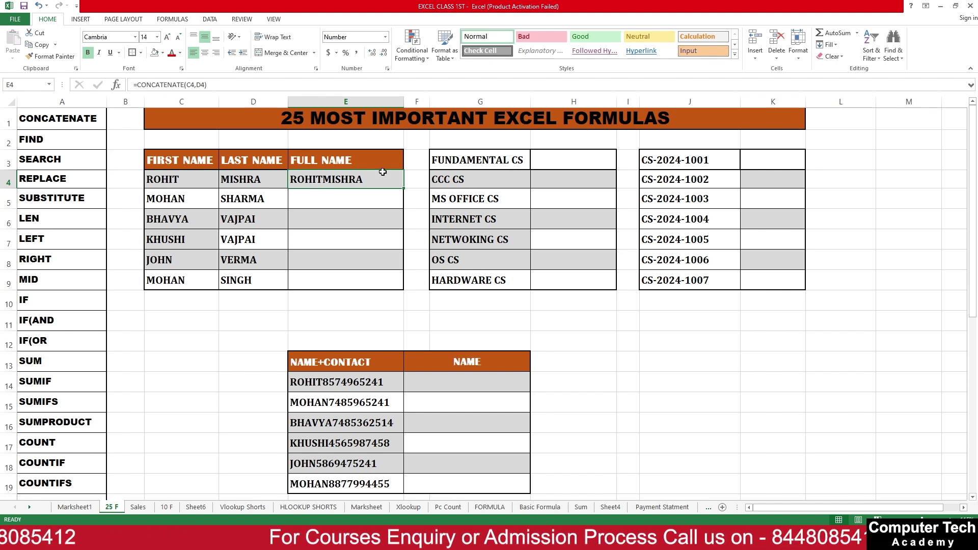
- Enter =CONCATENATE(C5," ",D5) in E5 to join the first and last name with one space between them
{"action": "scroll", "coordinate": [356, 313], "scroll_direction": "up", "scroll_amount": 1}
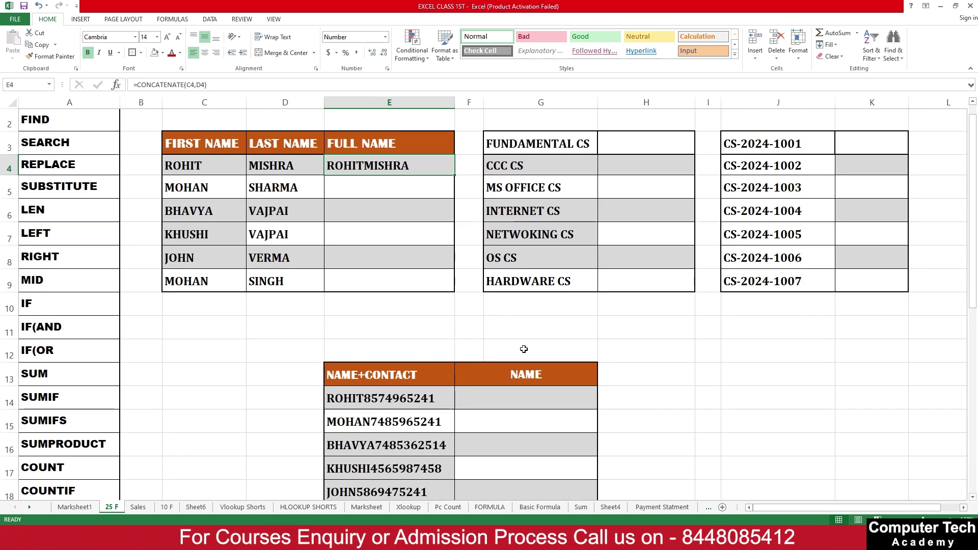
{"action": "scroll", "coordinate": [523, 349], "scroll_direction": "up", "scroll_amount": 1}
{"action": "scroll", "coordinate": [508, 351], "scroll_direction": "up", "scroll_amount": 1}
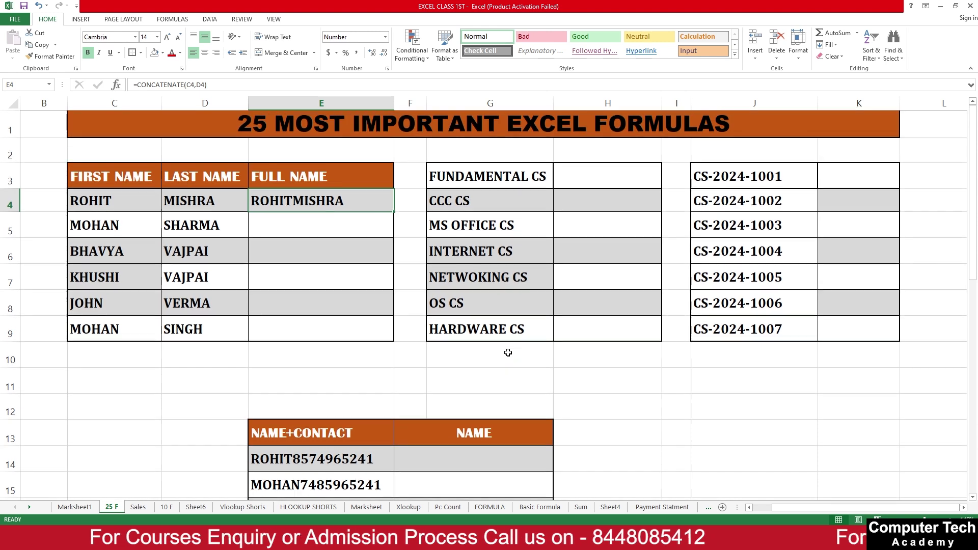
{"action": "scroll", "coordinate": [848, 512], "scroll_direction": "left", "scroll_amount": 1}
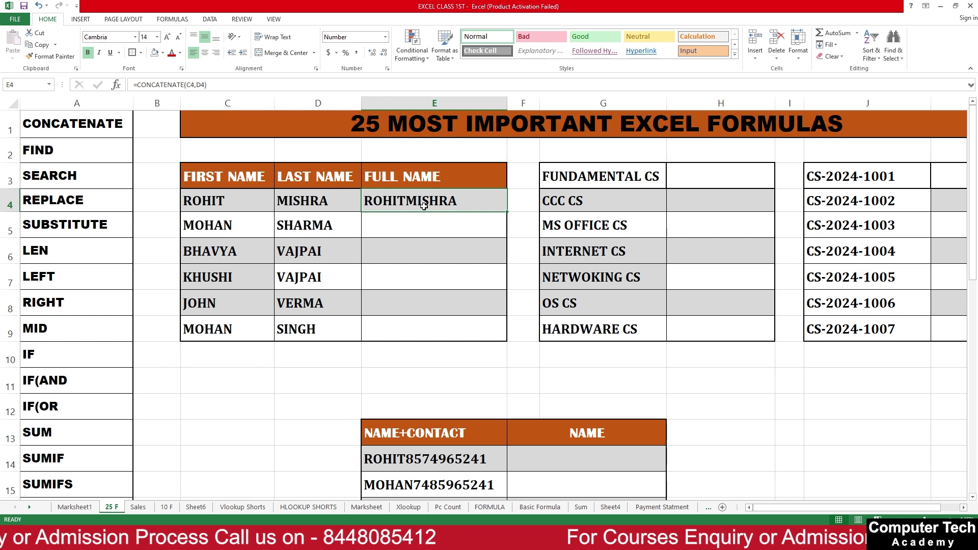
{"action": "left_click", "coordinate": [409, 232]}
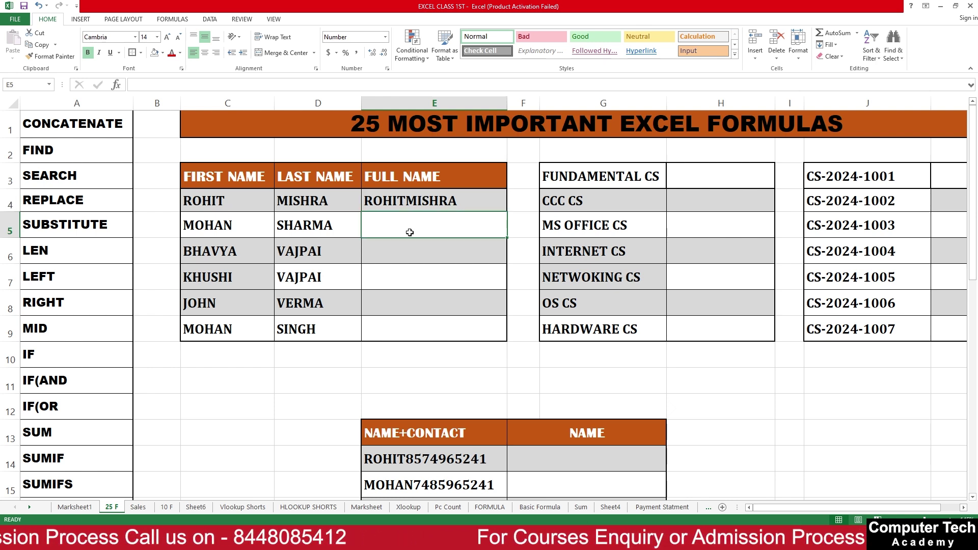
{"action": "type", "text": "=CON"}
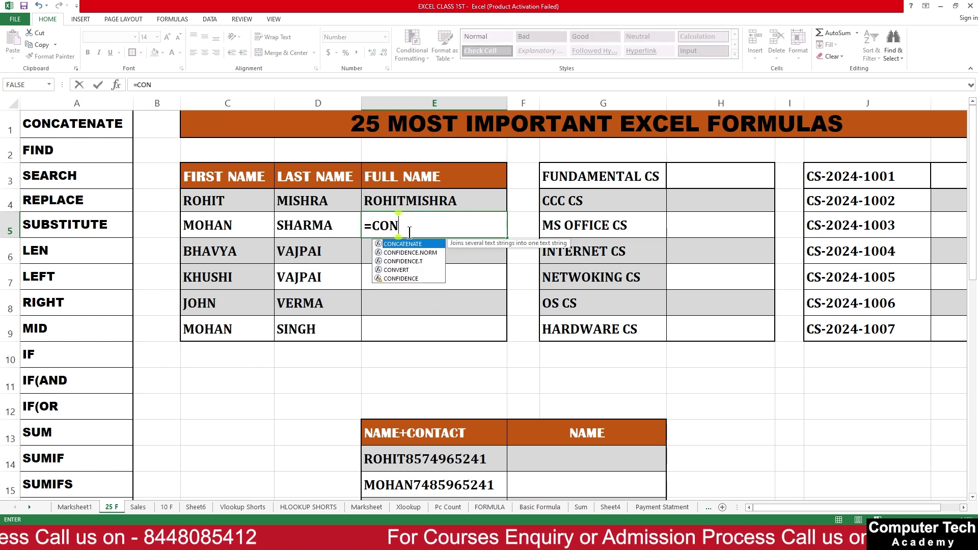
{"action": "type", "text": "ATENATE"}
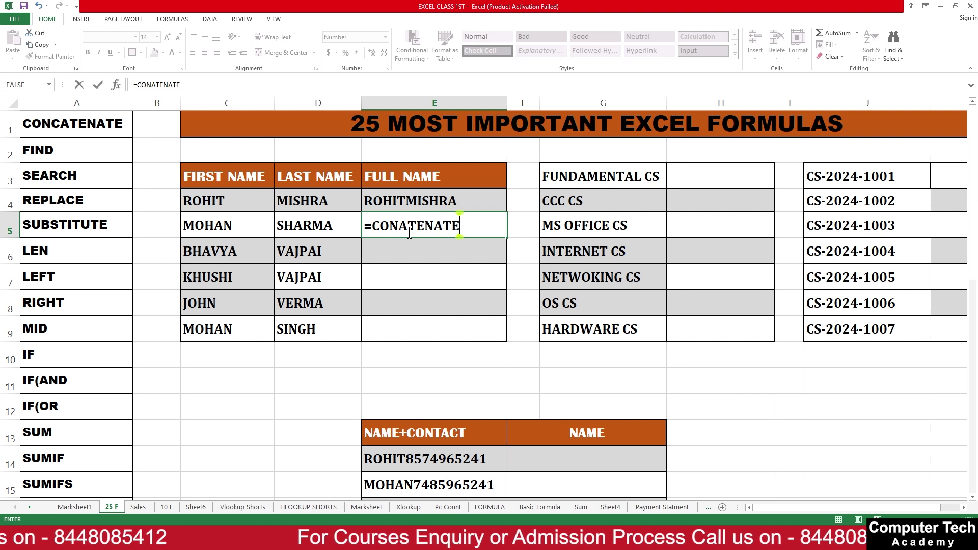
{"action": "left_click", "coordinate": [397, 227]}
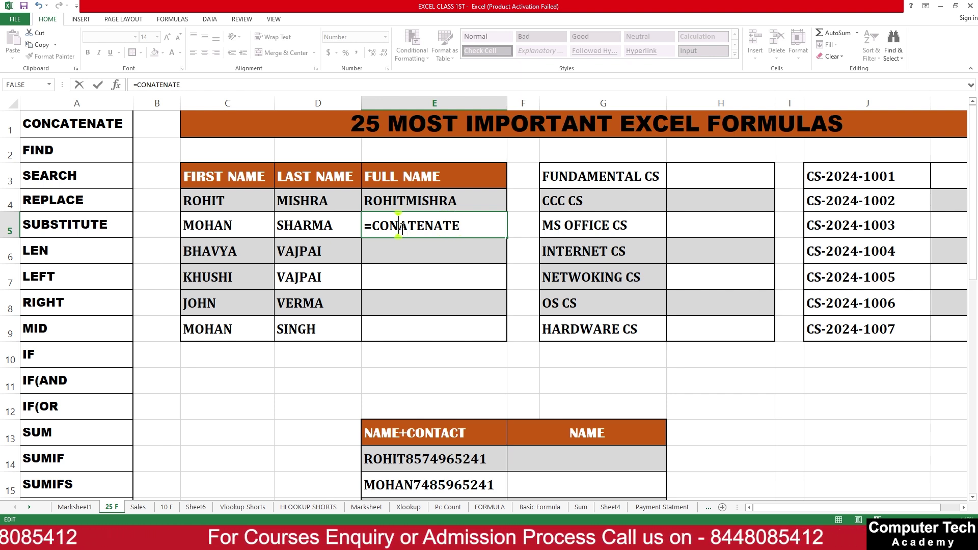
{"action": "type", "text": "C"}
{"action": "left_click", "coordinate": [479, 225]}
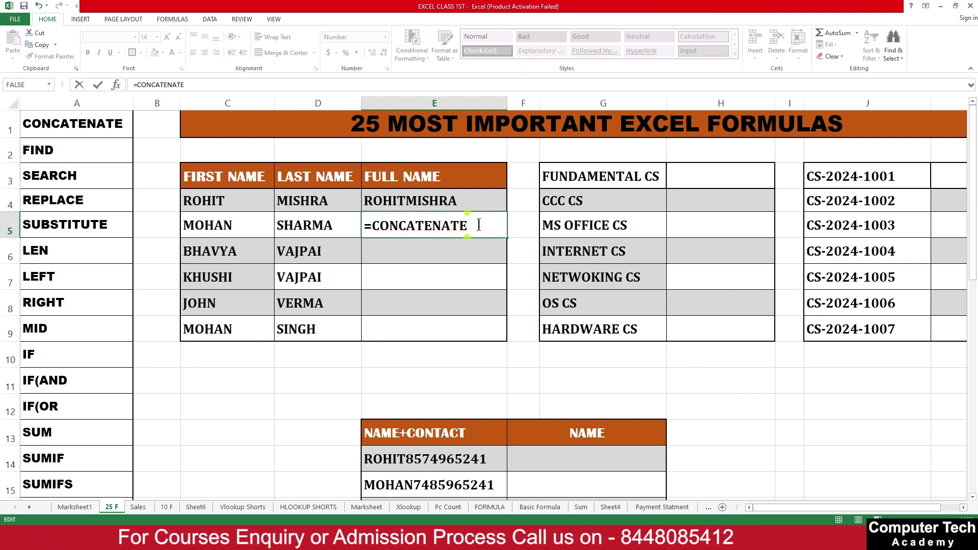
{"action": "type", "text": "("}
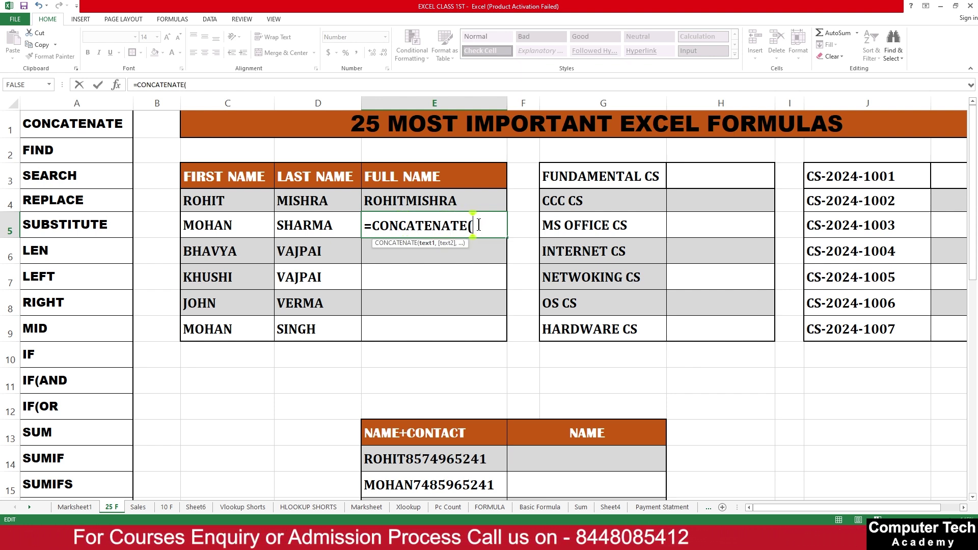
{"action": "left_click", "coordinate": [247, 223]}
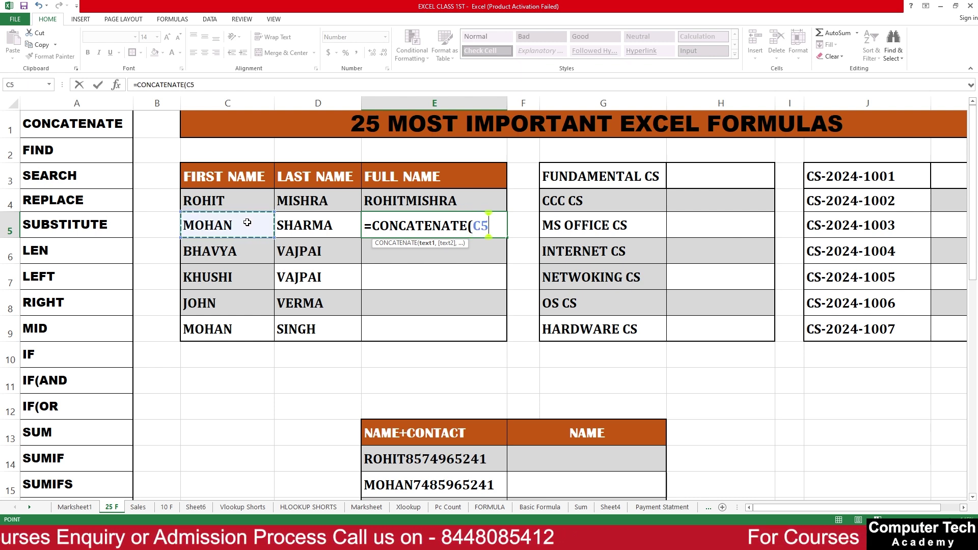
{"action": "type", "text": ","}
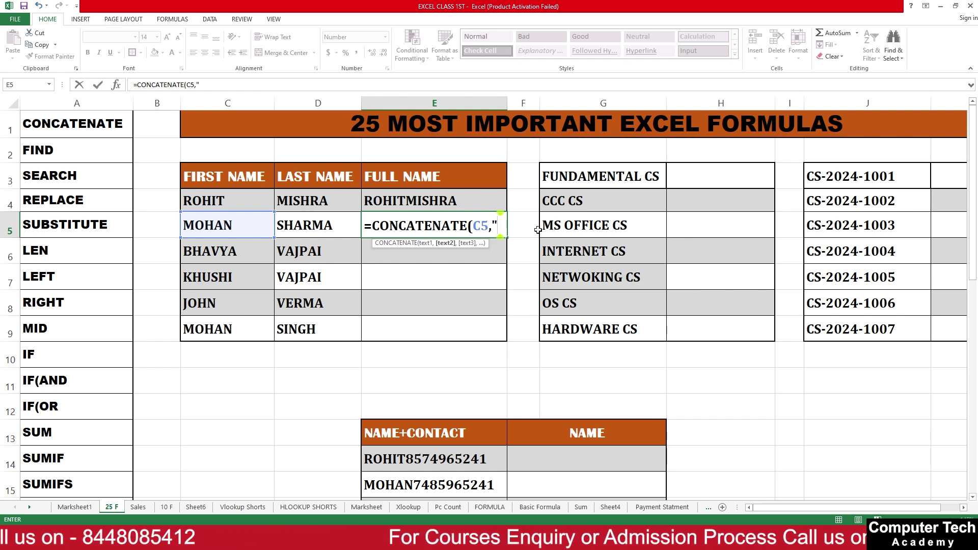
{"action": "type", "text": "\""}
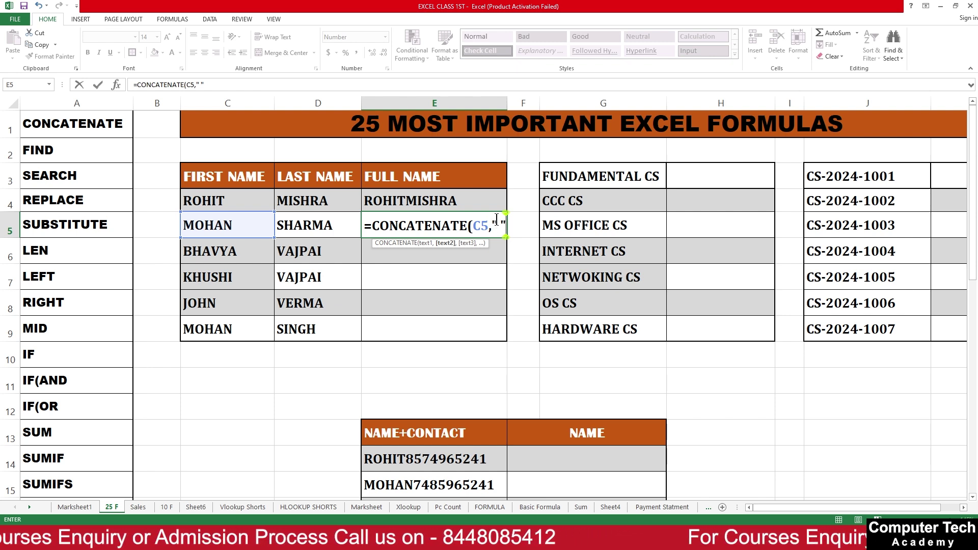
{"action": "type", "text": ","}
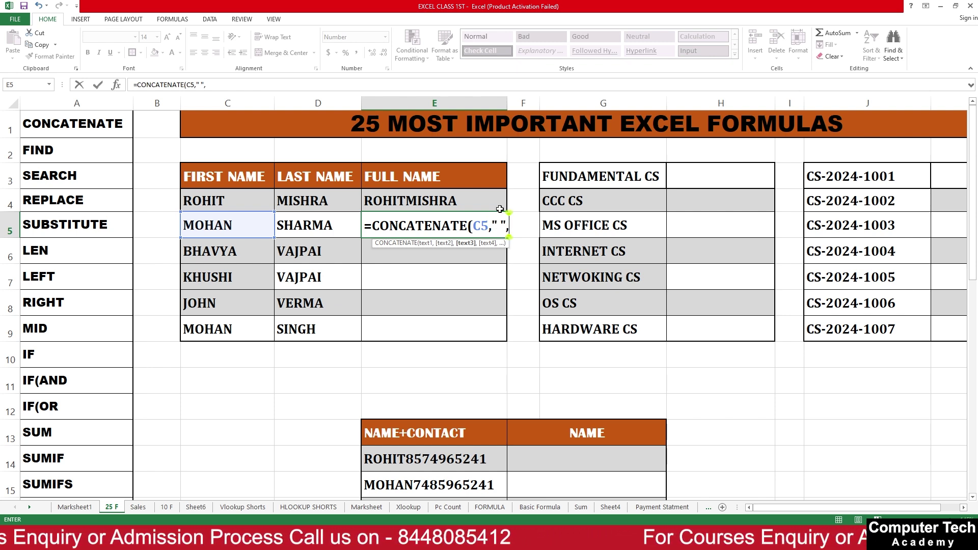
{"action": "left_click", "coordinate": [299, 228]}
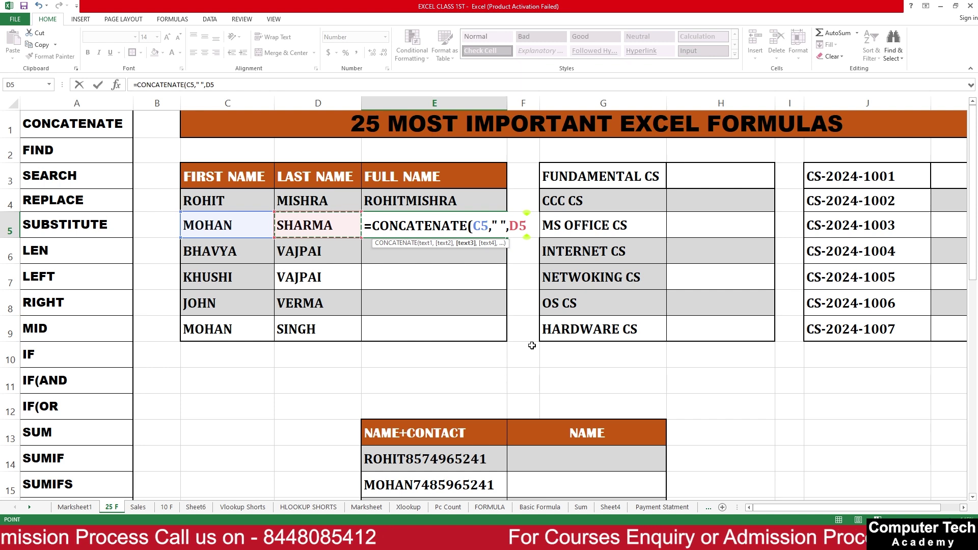
{"action": "type", "text": ")"}
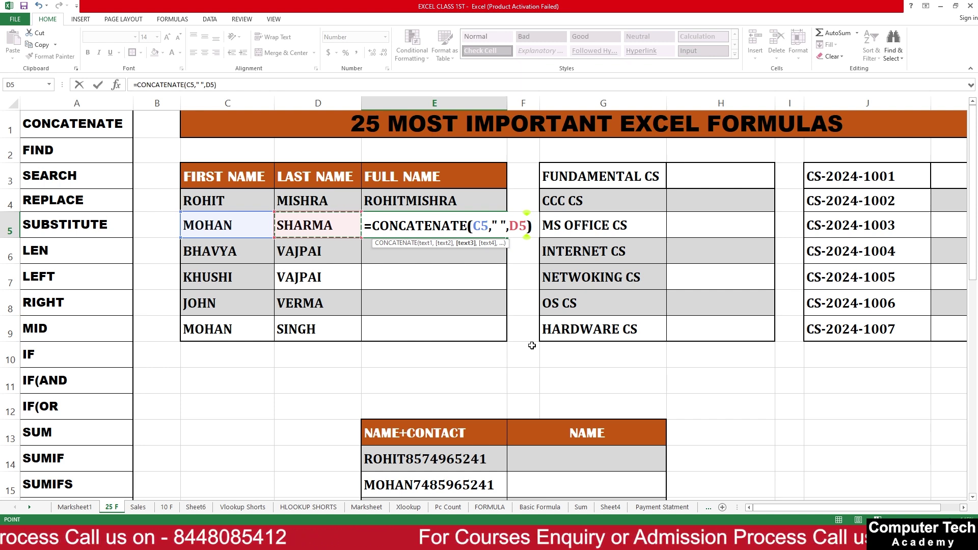
{"action": "key", "text": "Return"}
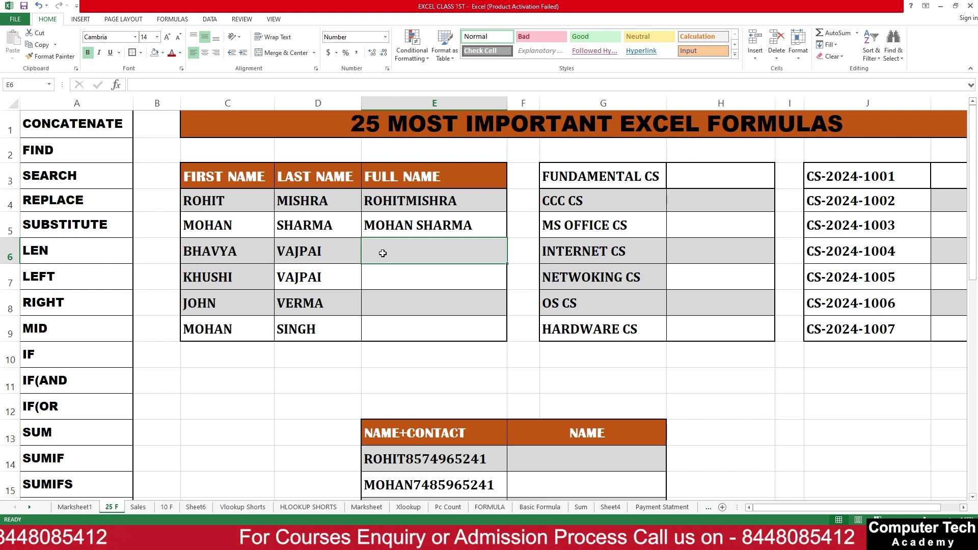
- Enter a CONCATENATE formula in E6 joining C6 and D6 with several spaces in quotes between them
{"action": "type", "text": "=C"}
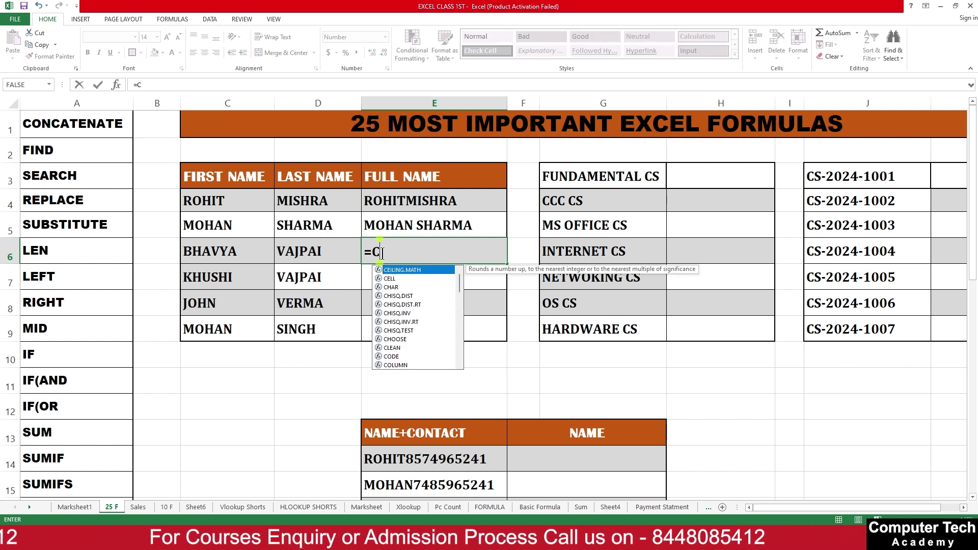
{"action": "type", "text": "ONCATENATE"}
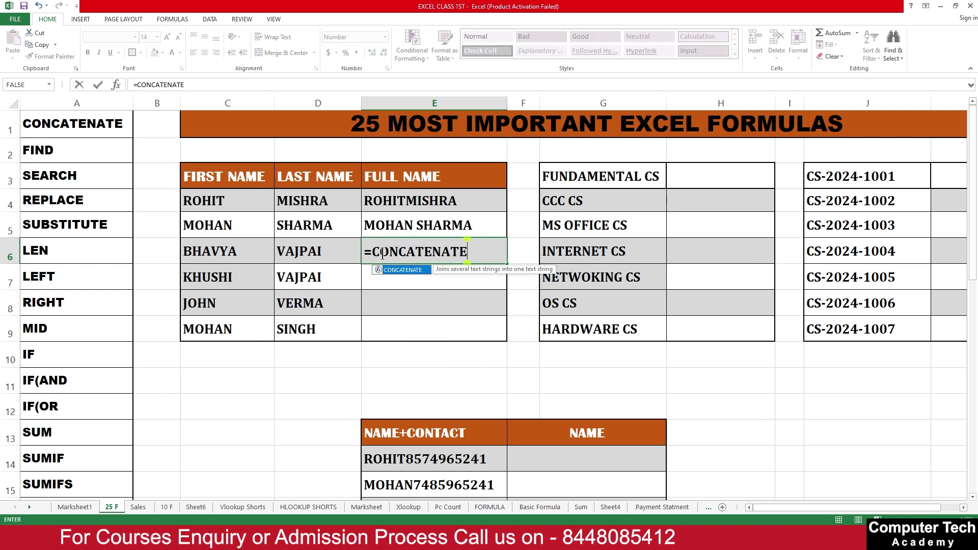
{"action": "type", "text": "("}
{"action": "left_click", "coordinate": [216, 246]}
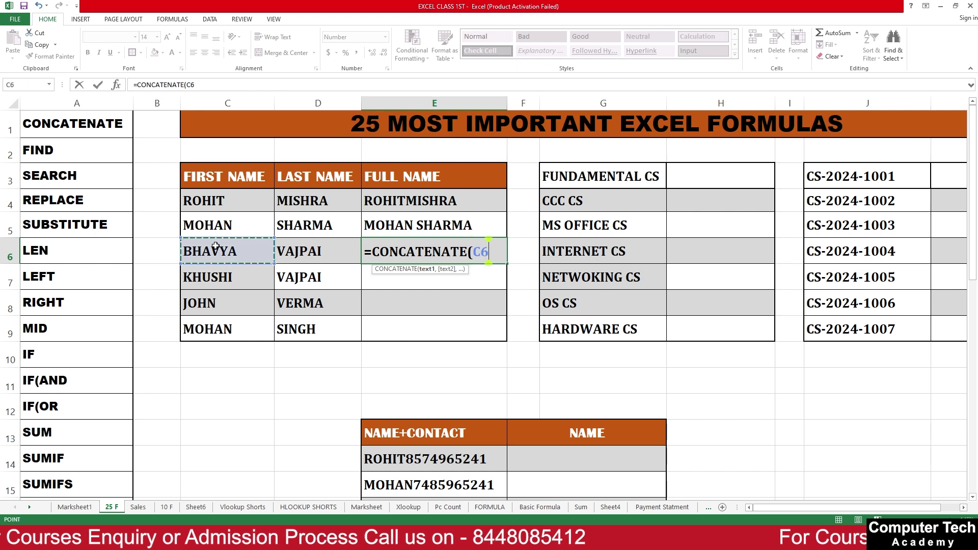
{"action": "type", "text": ","}
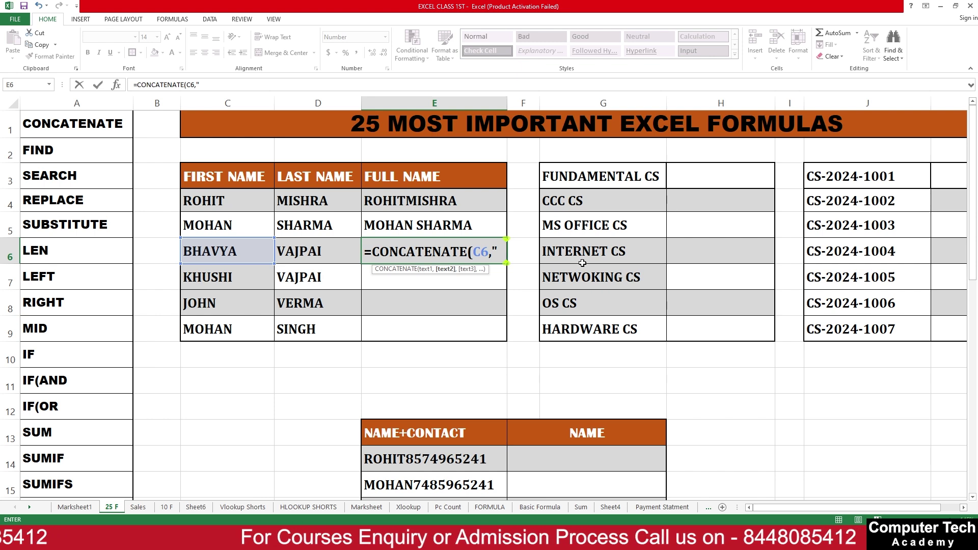
{"action": "type", "text": "\""}
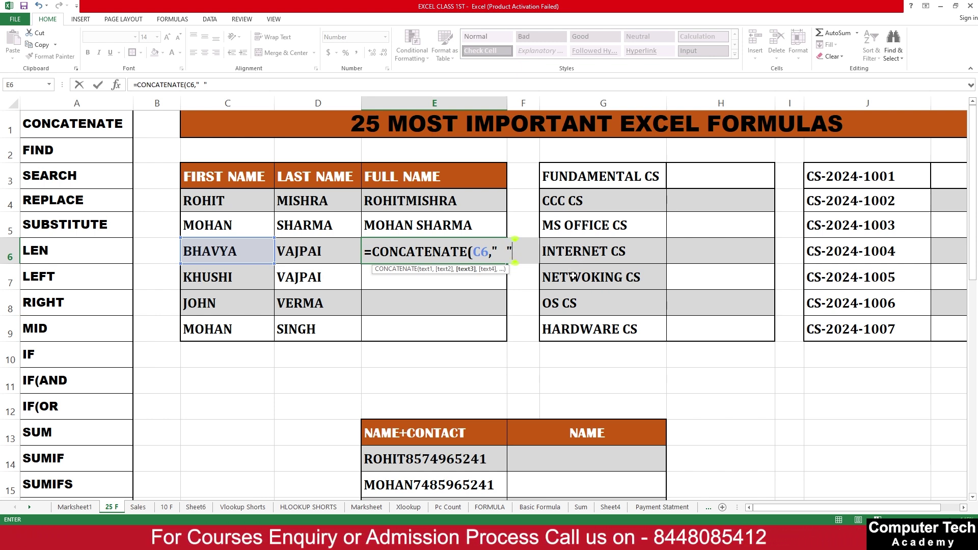
{"action": "type", "text": ","}
{"action": "left_click", "coordinate": [309, 245]}
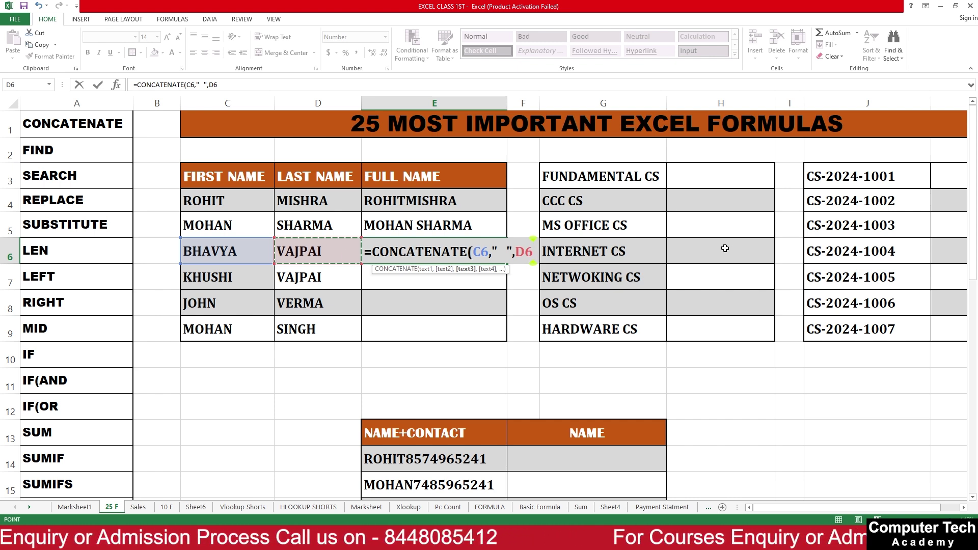
{"action": "type", "text": ")"}
{"action": "key", "text": "Return"}
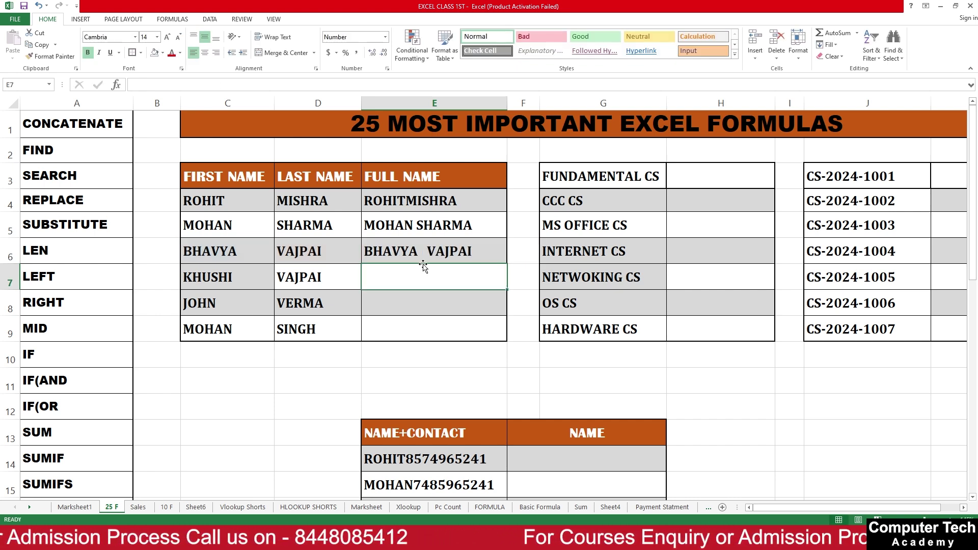
- Fill the single-space CONCATENATE formula from E5 down to E9 and up to E4
{"action": "left_click", "coordinate": [433, 253]}
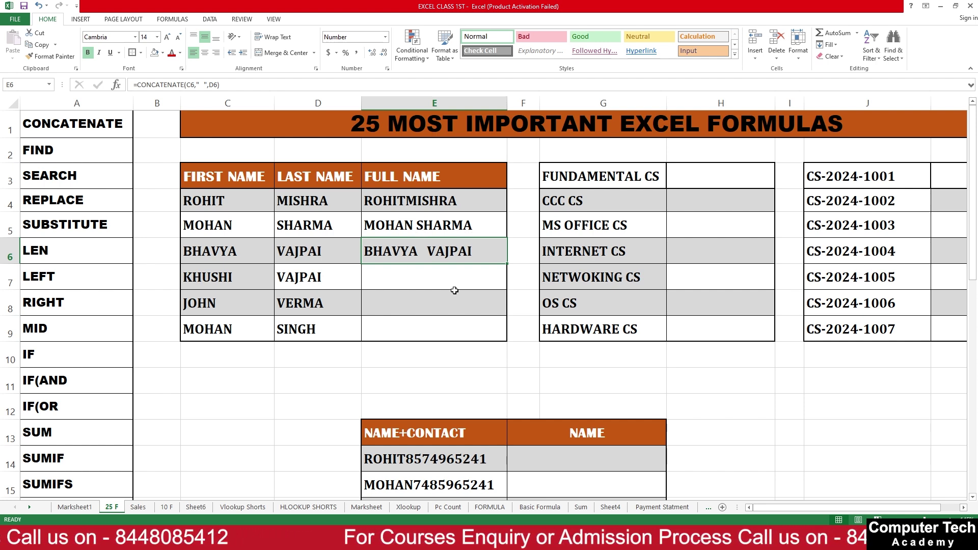
{"action": "left_click", "coordinate": [471, 226]}
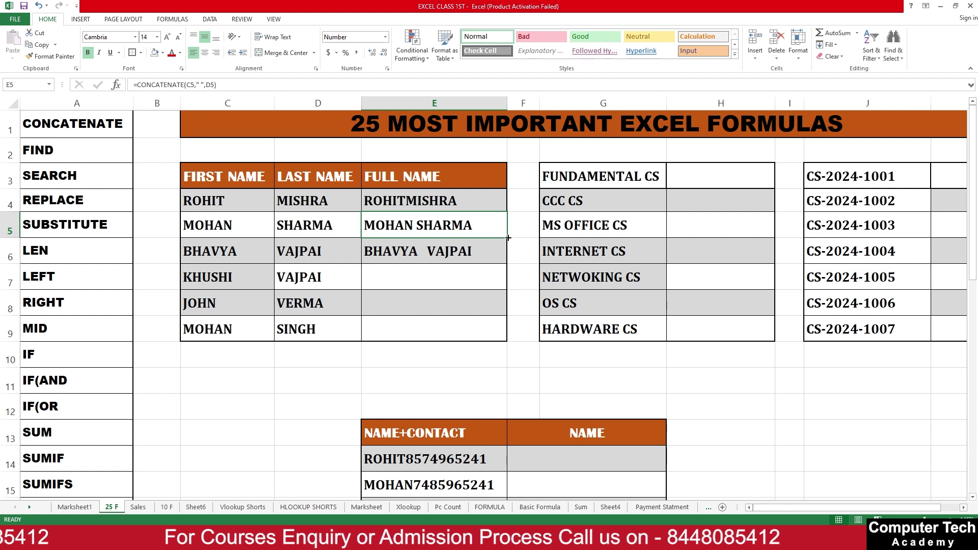
{"action": "left_click_drag", "start_coordinate": [508, 237], "coordinate": [513, 336]}
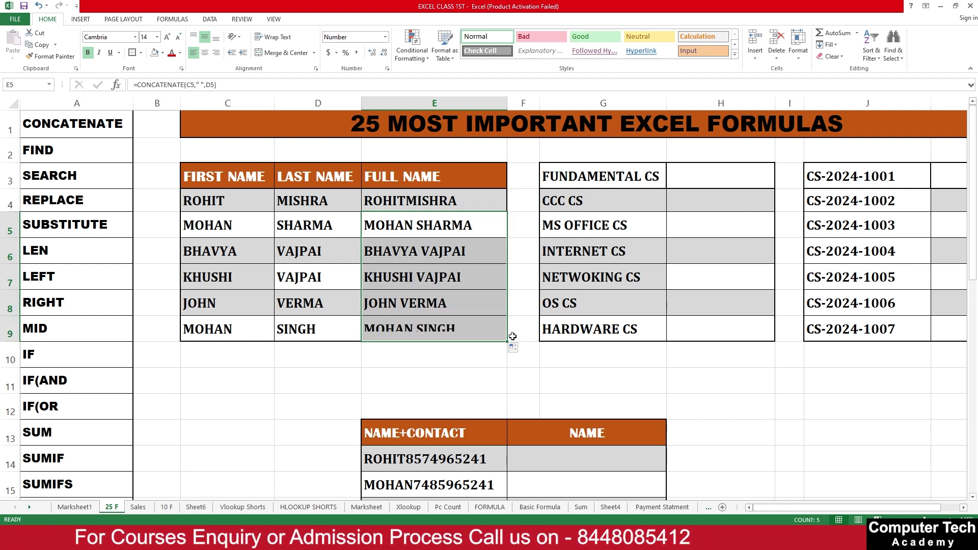
{"action": "left_click", "coordinate": [462, 260]}
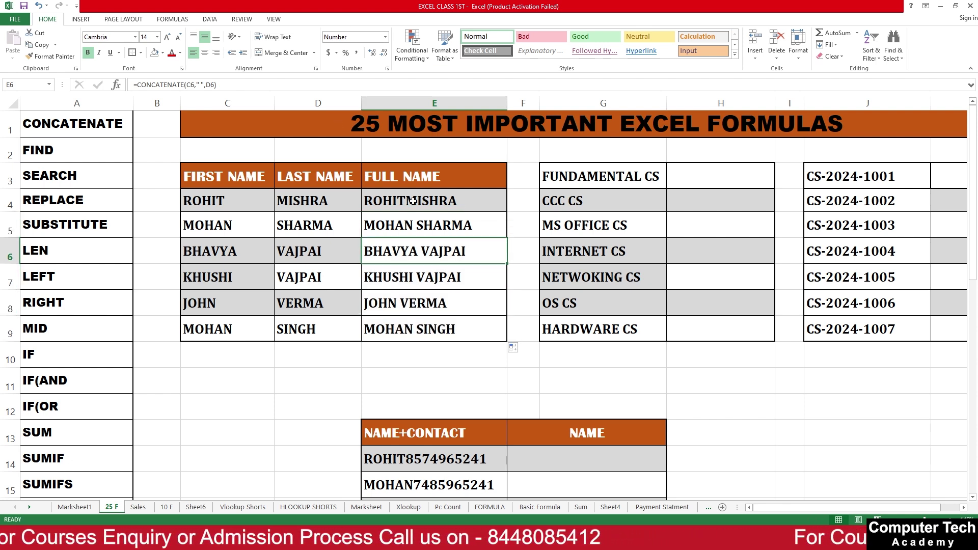
{"action": "left_click", "coordinate": [500, 231]}
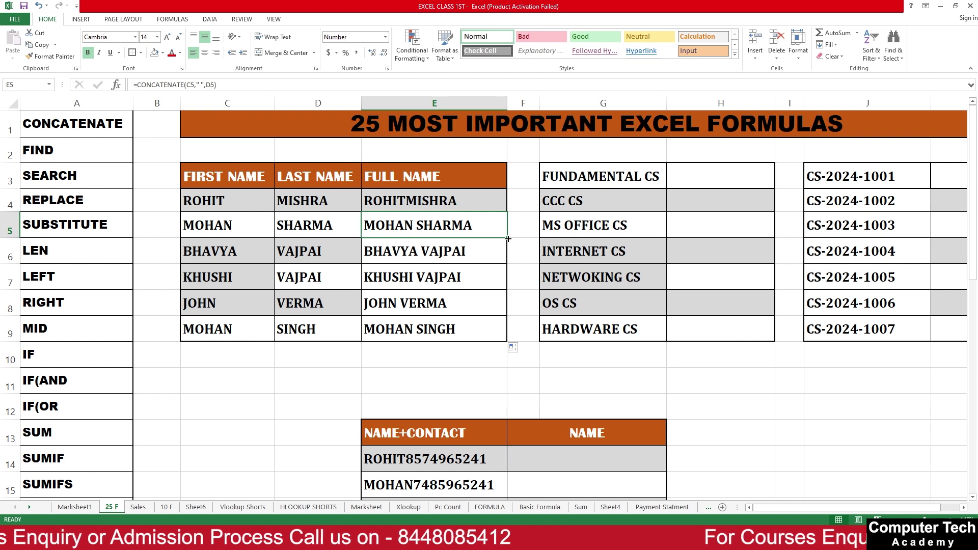
{"action": "left_click_drag", "start_coordinate": [507, 238], "coordinate": [505, 195]}
- Review the CONCATENATE formulas in the cells of the FULL NAME column
{"action": "left_click", "coordinate": [448, 278]}
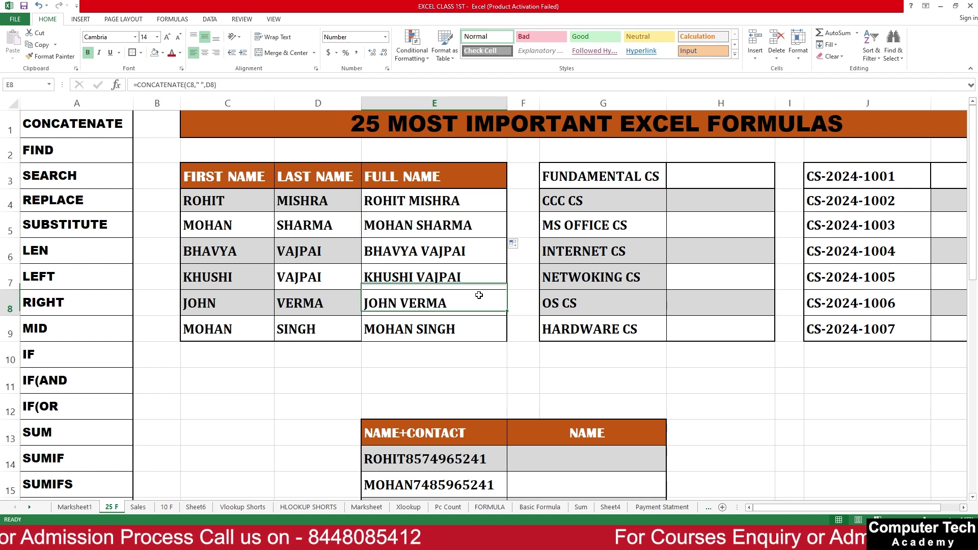
{"action": "left_click", "coordinate": [407, 304]}
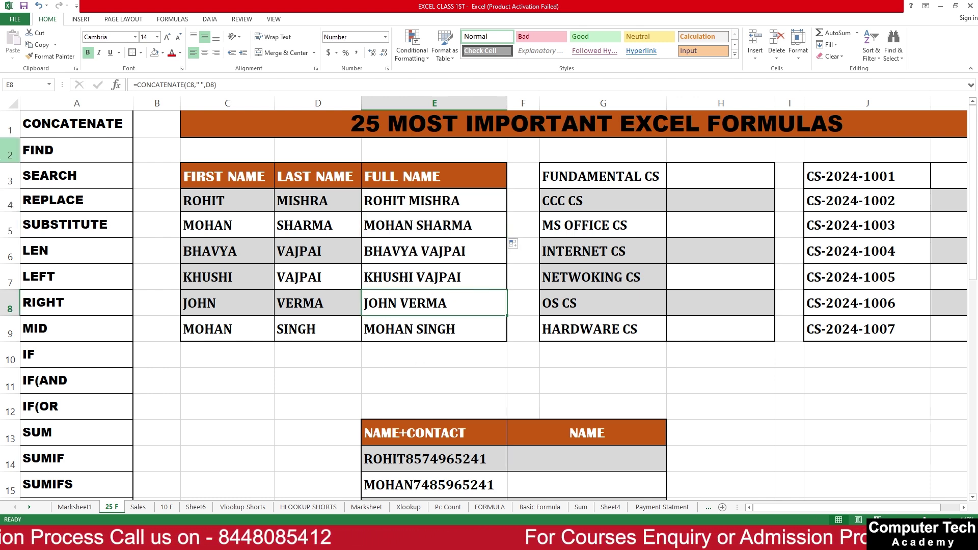
{"action": "left_click", "coordinate": [332, 375]}
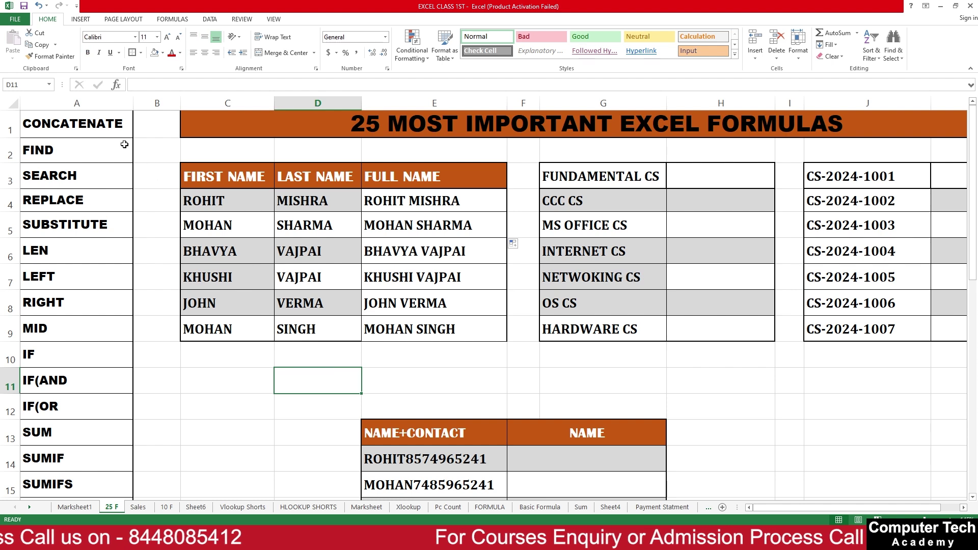
{"action": "left_click", "coordinate": [396, 240]}
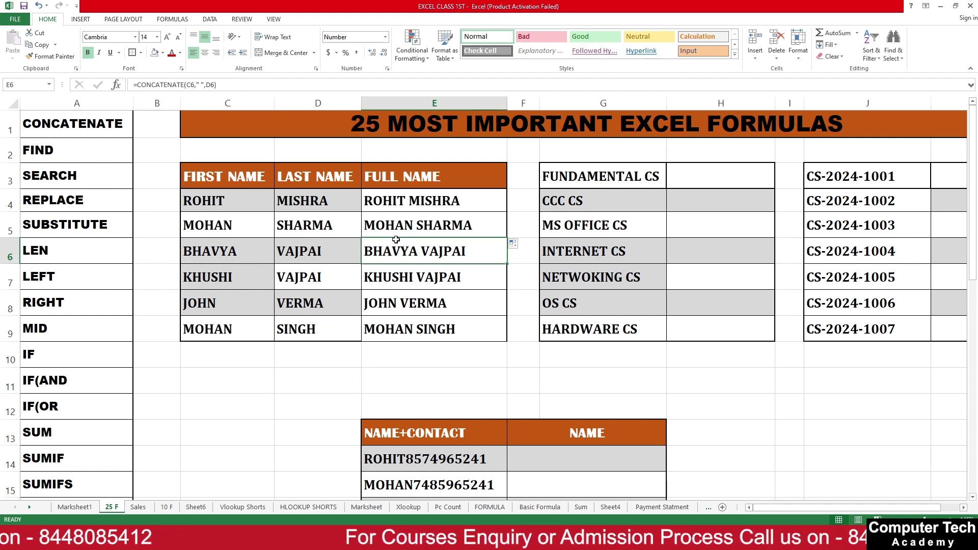
{"action": "left_click", "coordinate": [444, 286]}
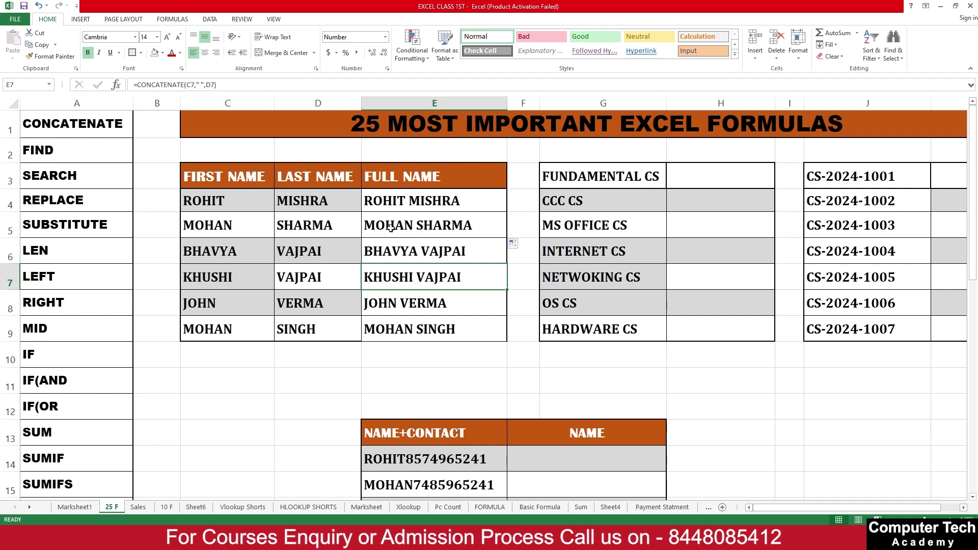
{"action": "left_click", "coordinate": [422, 200]}
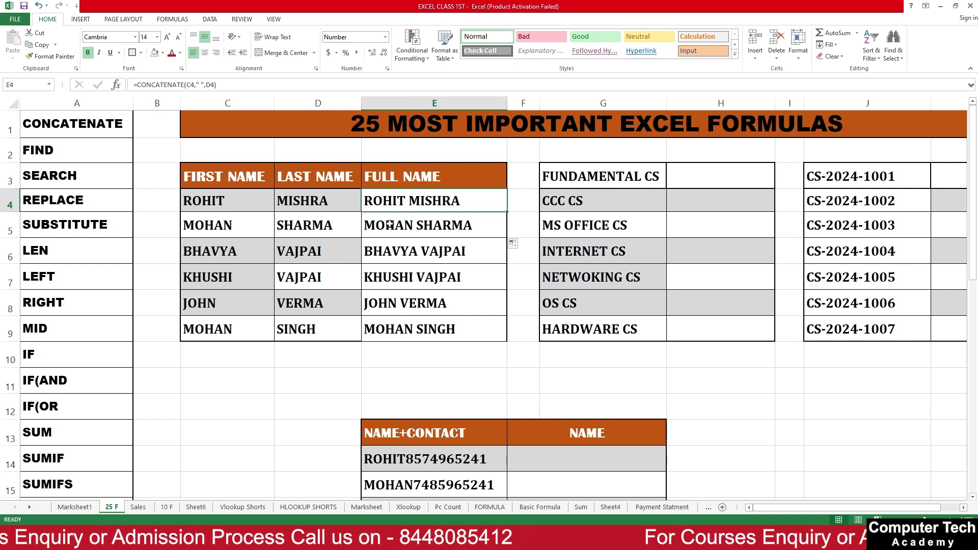
{"action": "left_click", "coordinate": [321, 347]}
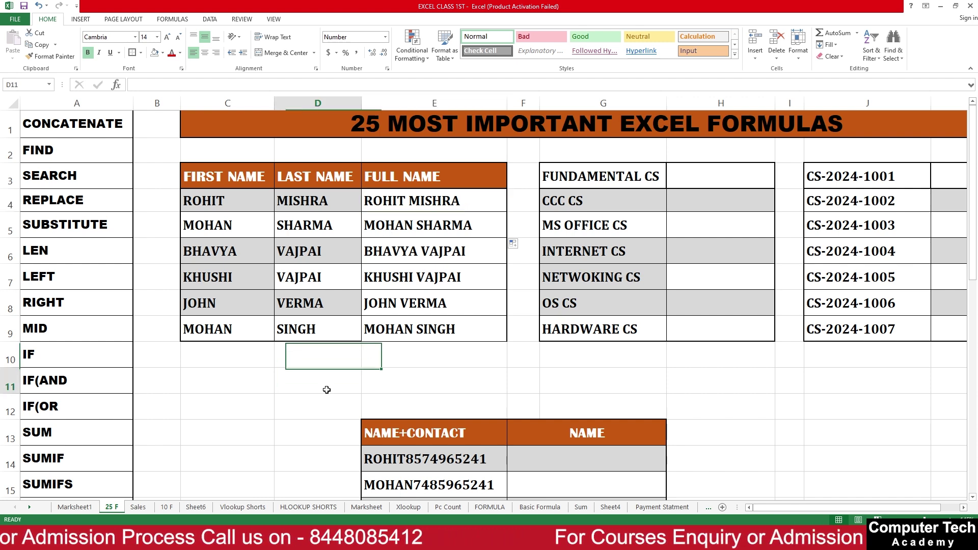
{"action": "left_click", "coordinate": [326, 389]}
{"action": "type", "text": "=FIND"}
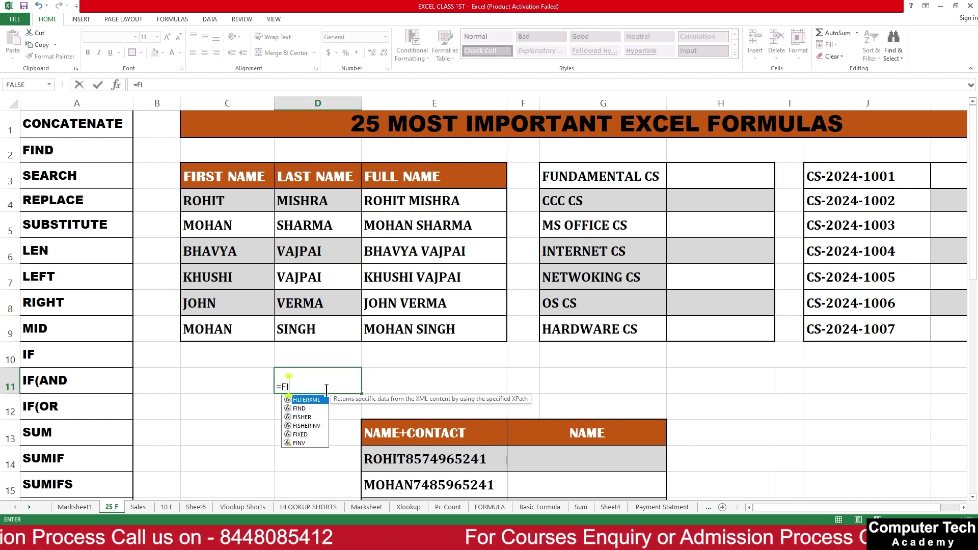
{"action": "key", "text": "BackSpace"}
{"action": "key", "text": "BackSpace"}
{"action": "key", "text": "BackSpace"}
{"action": "key", "text": "BackSpace"}
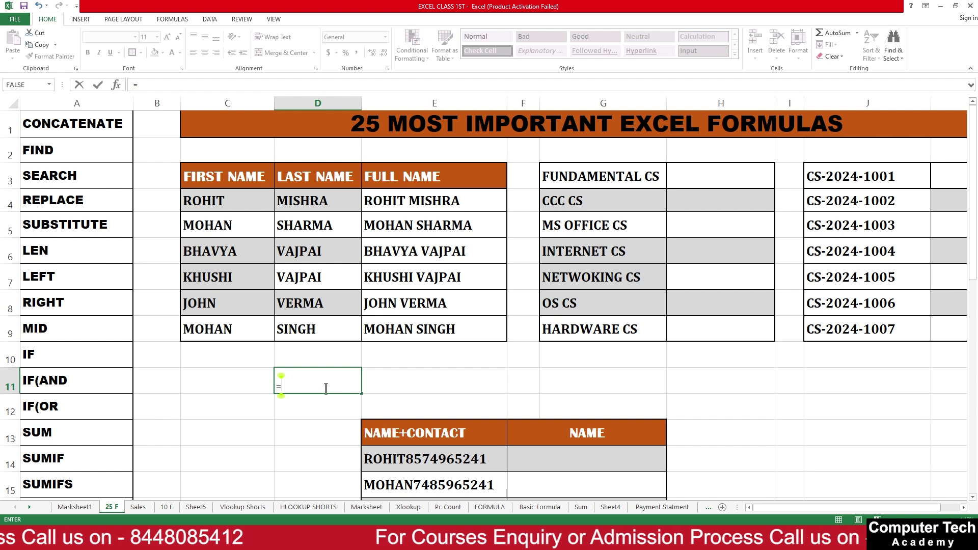
{"action": "key", "text": "Escape"}
- Format the empty cells C11:J12 as bold with a font size of 14
{"action": "left_click_drag", "start_coordinate": [251, 376], "coordinate": [883, 410]}
{"action": "left_click", "coordinate": [167, 36]}
{"action": "left_click", "coordinate": [167, 36]}
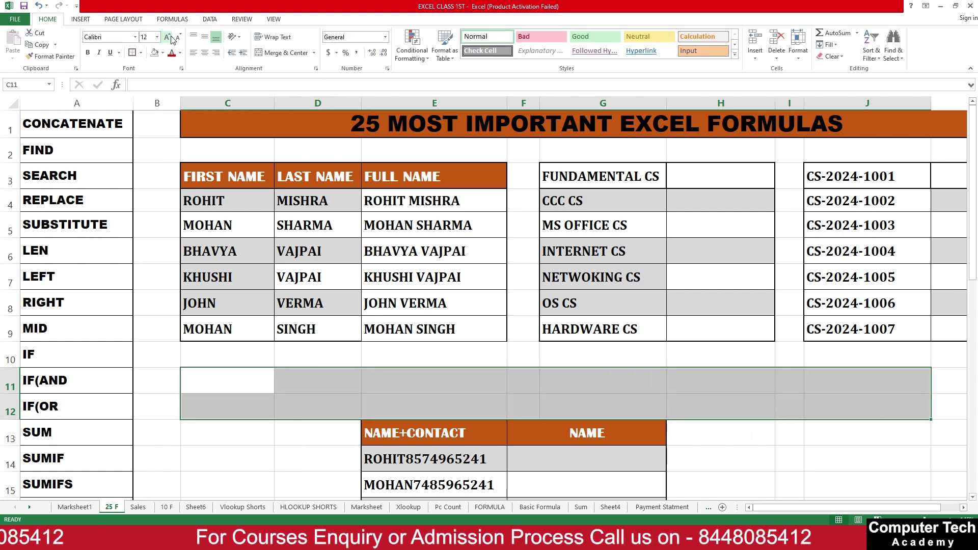
{"action": "left_click", "coordinate": [88, 52]}
- Enter =FIND("M",E4) in D11 to locate the letter M in the first full name
{"action": "left_click", "coordinate": [336, 381]}
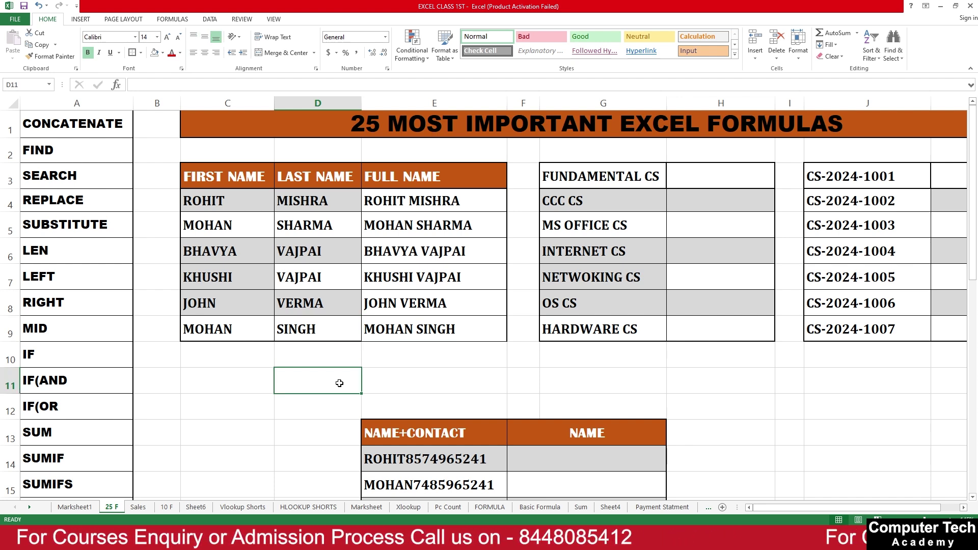
{"action": "type", "text": "=FIND("}
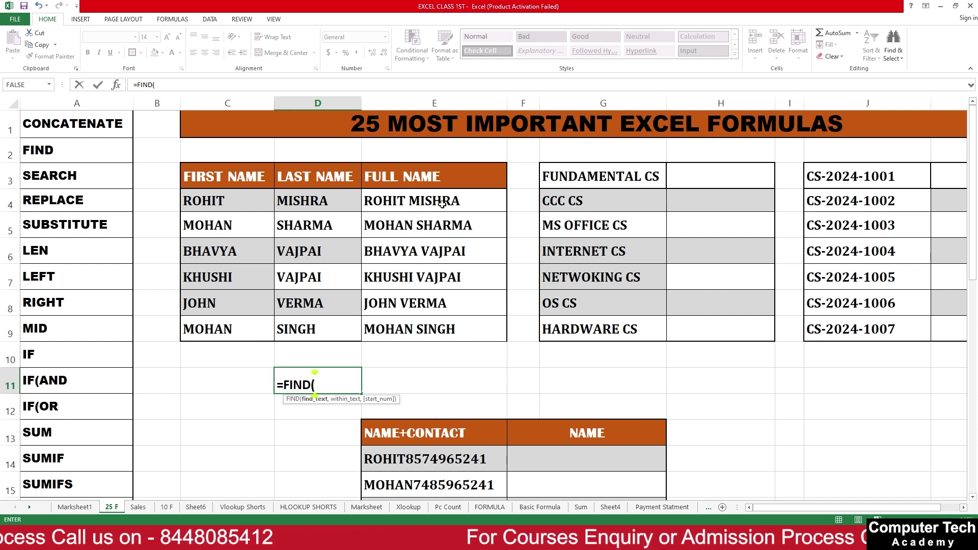
{"action": "type", "text": "\""}
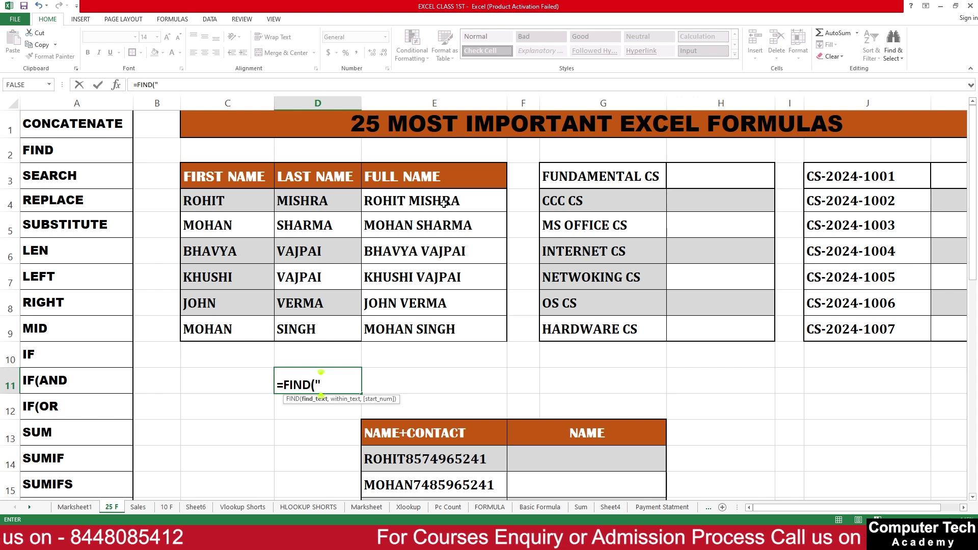
{"action": "type", "text": "M\""}
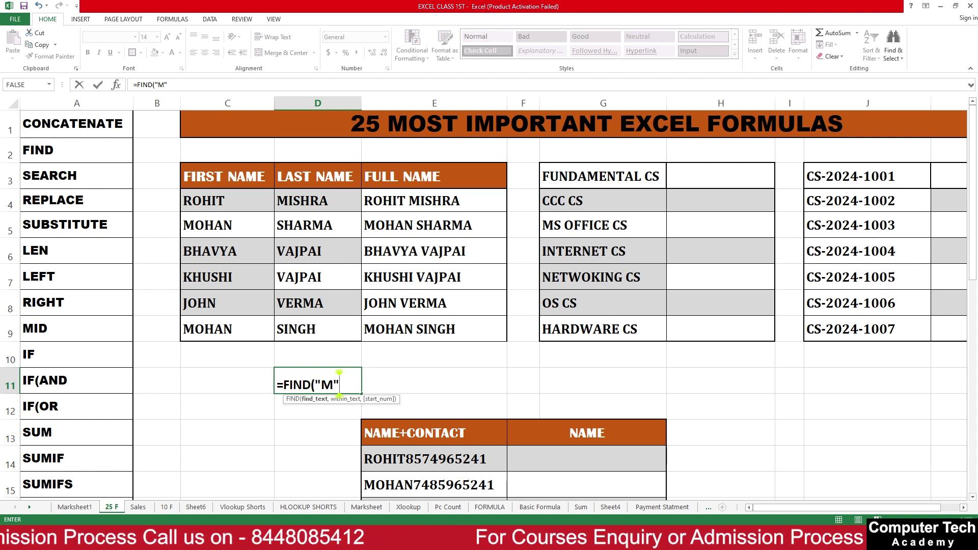
{"action": "type", "text": ","}
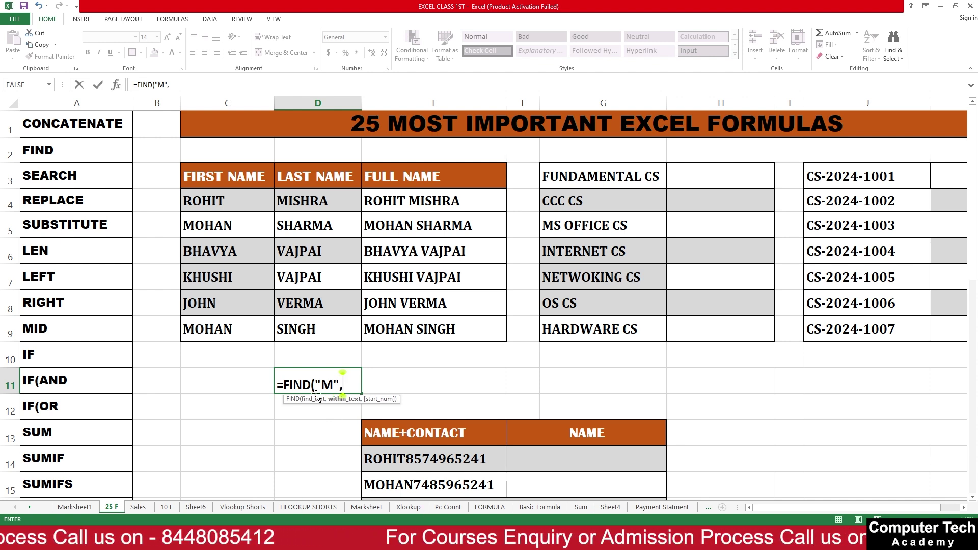
{"action": "left_click", "coordinate": [388, 200]}
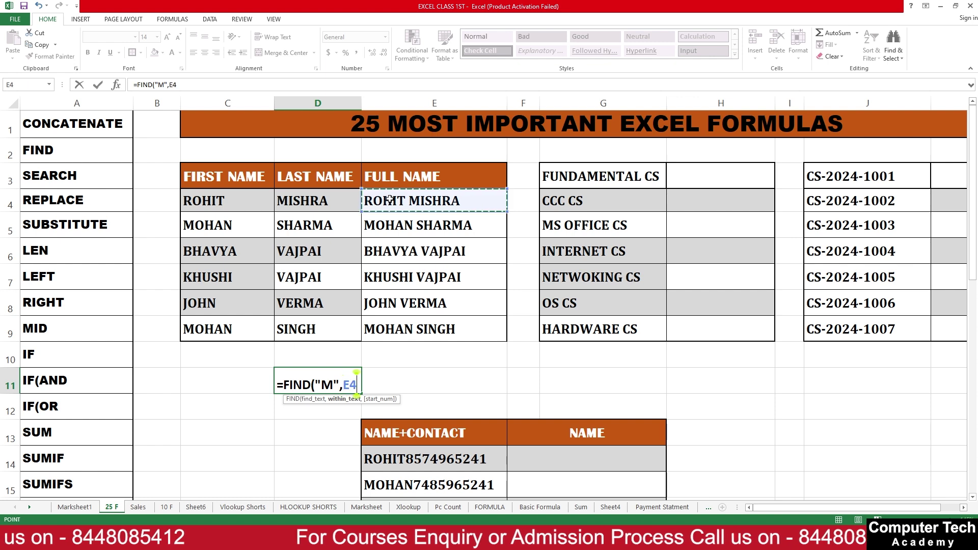
{"action": "type", "text": ","}
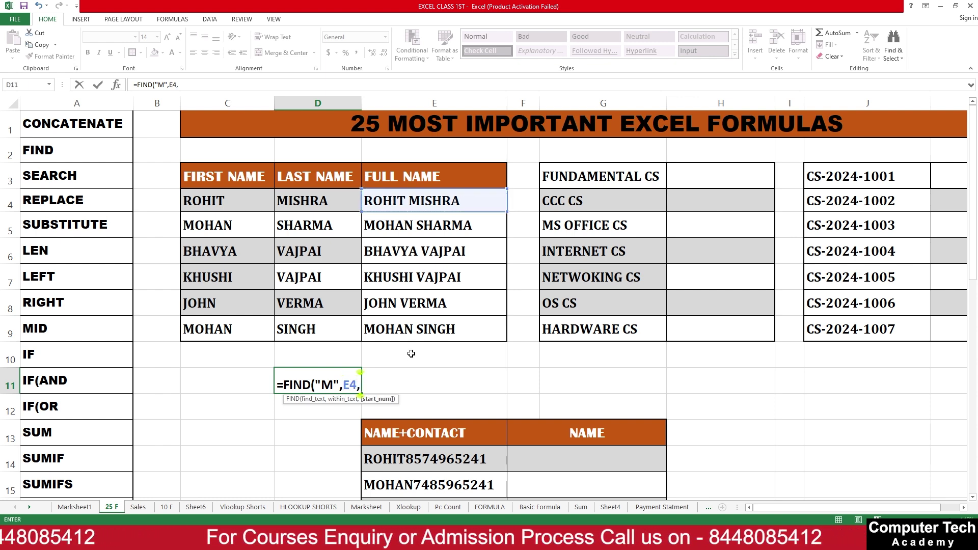
{"action": "key", "text": "BackSpace"}
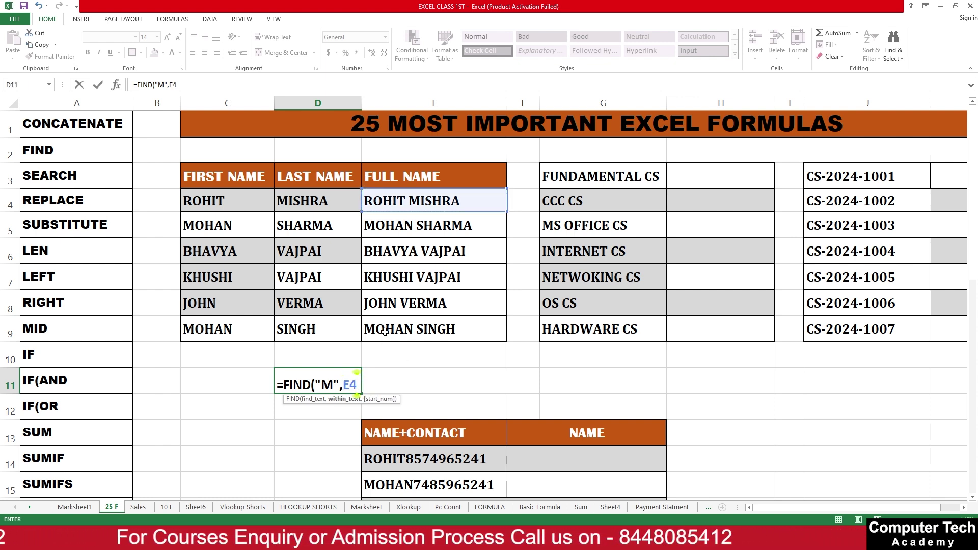
{"action": "type", "text": ")"}
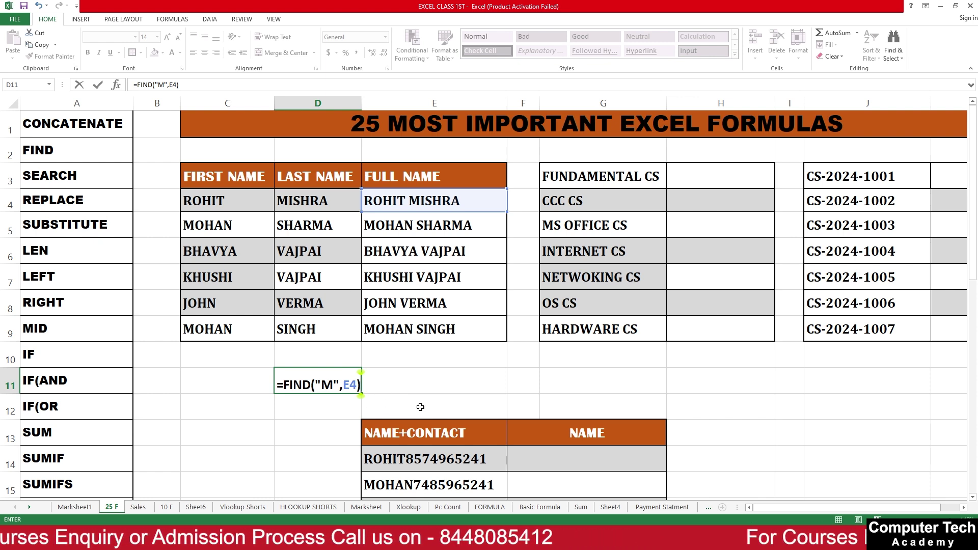
{"action": "key", "text": "Return"}
{"action": "left_click", "coordinate": [309, 387]}
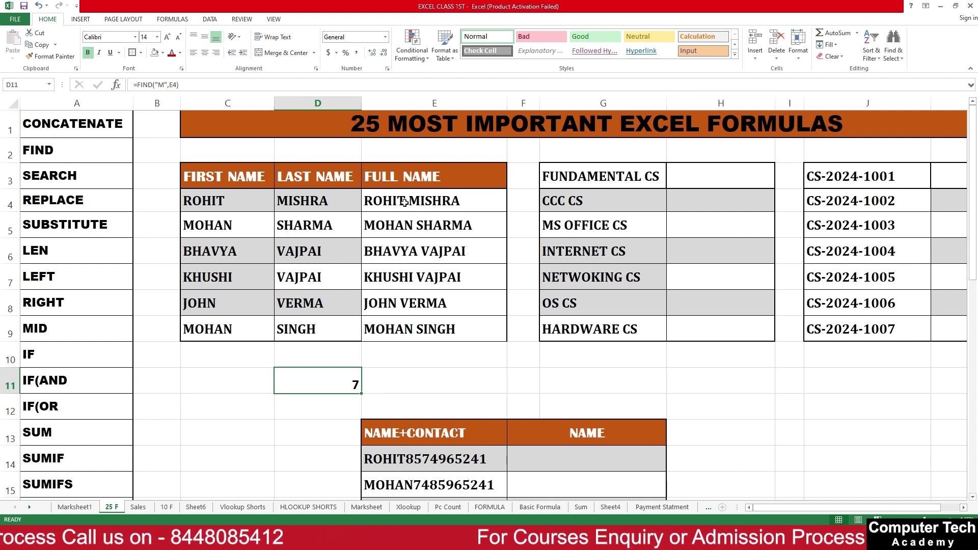
- Enter =FIND("I",E4) in E11 to locate the first letter I in the first full name
{"action": "left_click", "coordinate": [392, 382]}
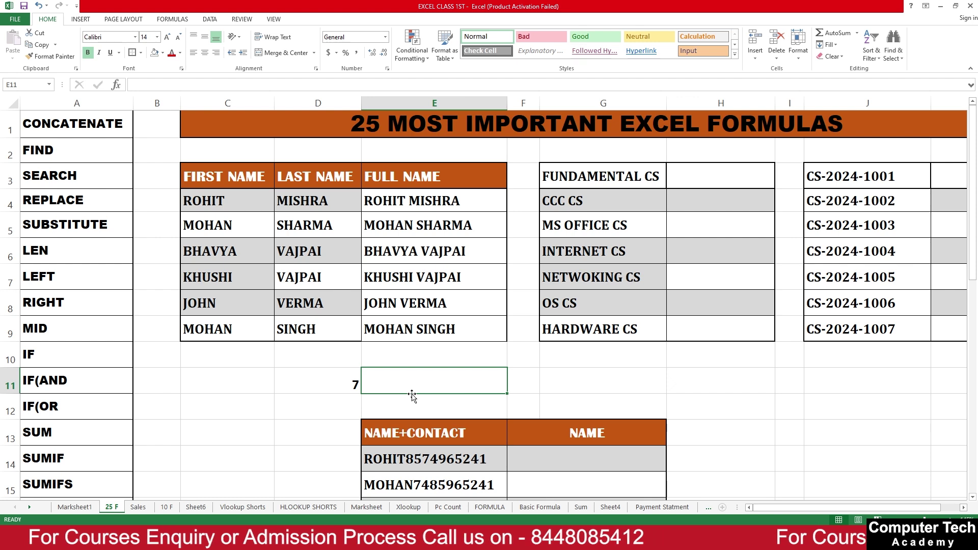
{"action": "type", "text": "=FIND("}
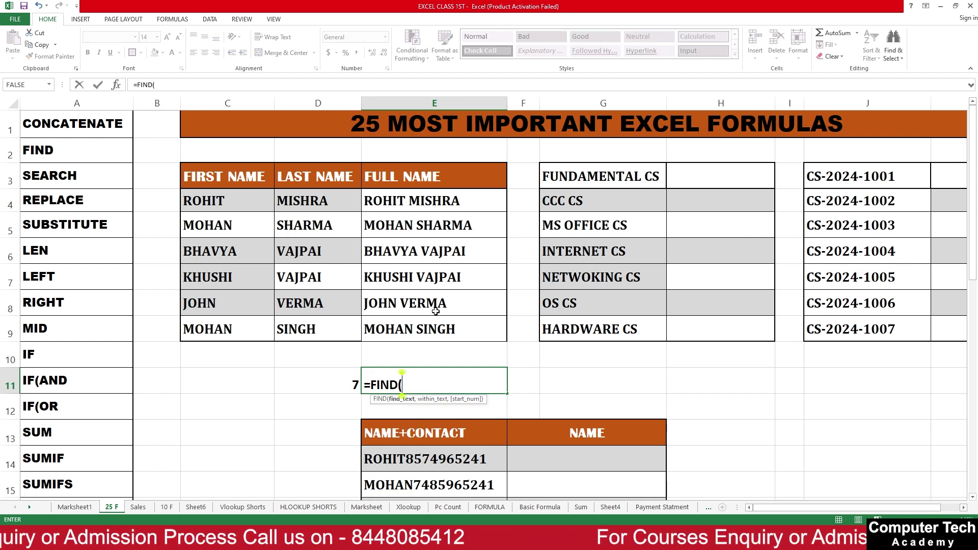
{"action": "type", "text": "\"I\""}
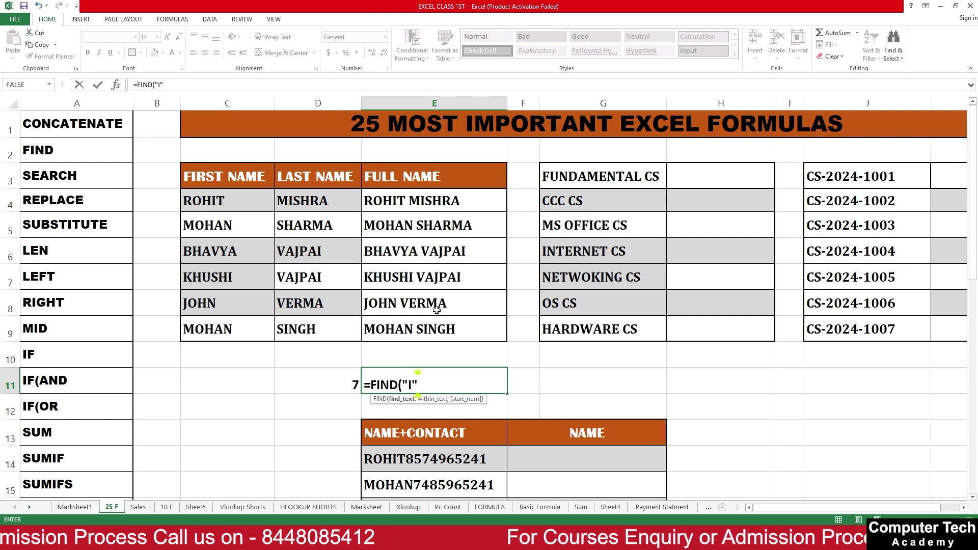
{"action": "type", "text": ","}
{"action": "left_click", "coordinate": [417, 201]}
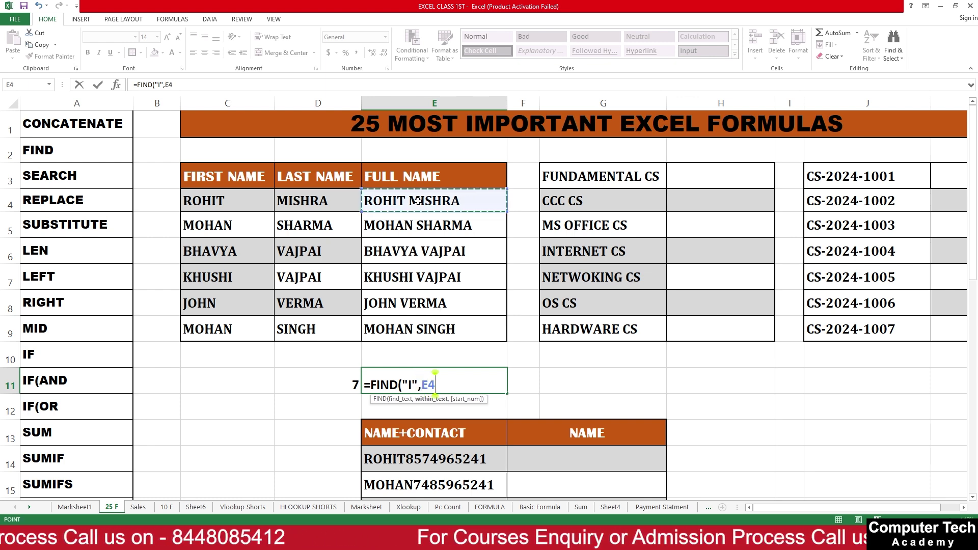
{"action": "type", "text": ")"}
{"action": "key", "text": "Return"}
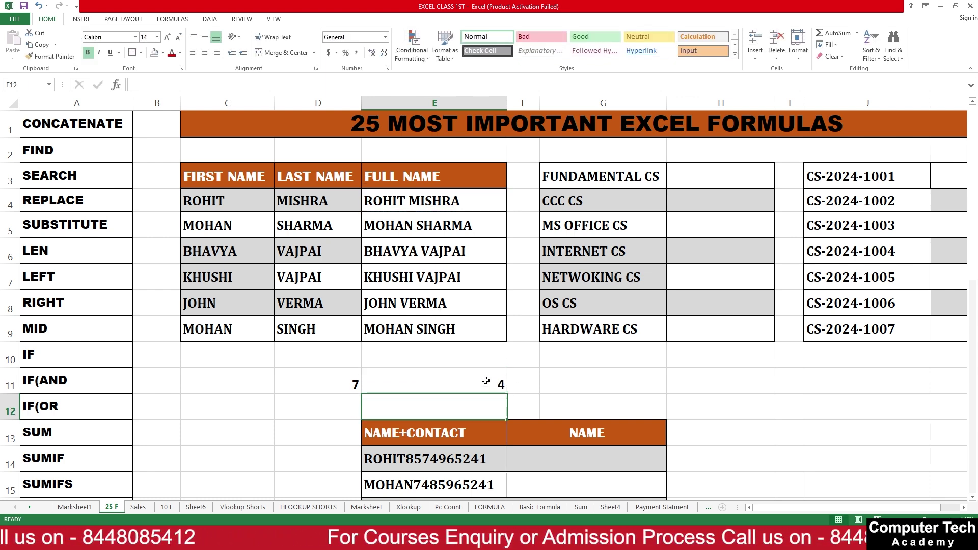
{"action": "left_click", "coordinate": [485, 381]}
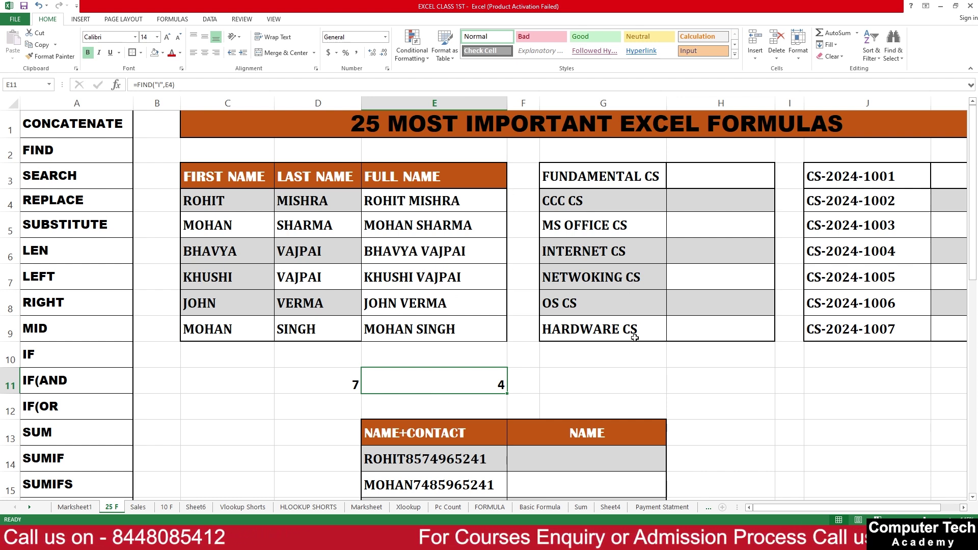
- Add a start number of 5 to the E11 formula, making it =FIND("I",E4,5)
{"action": "double_click", "coordinate": [491, 388]}
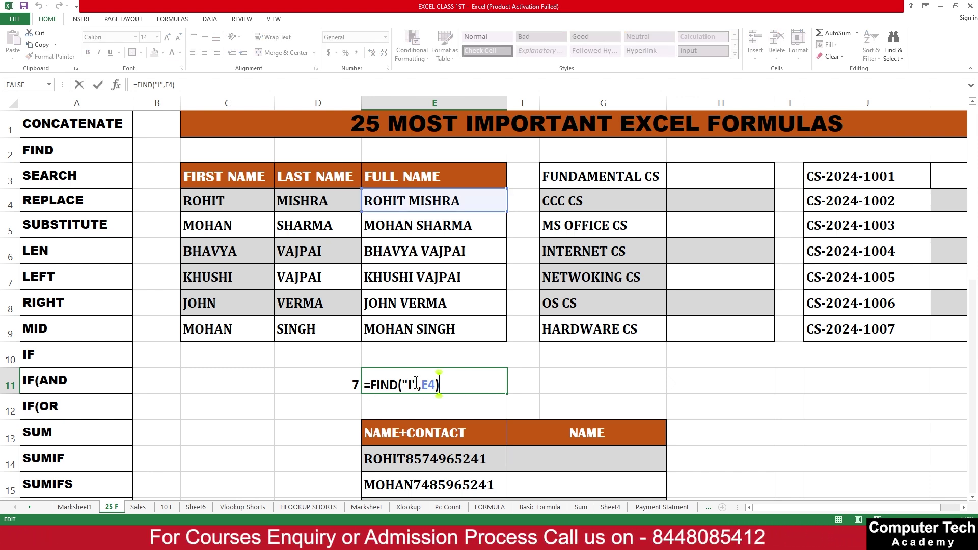
{"action": "left_click", "coordinate": [435, 385]}
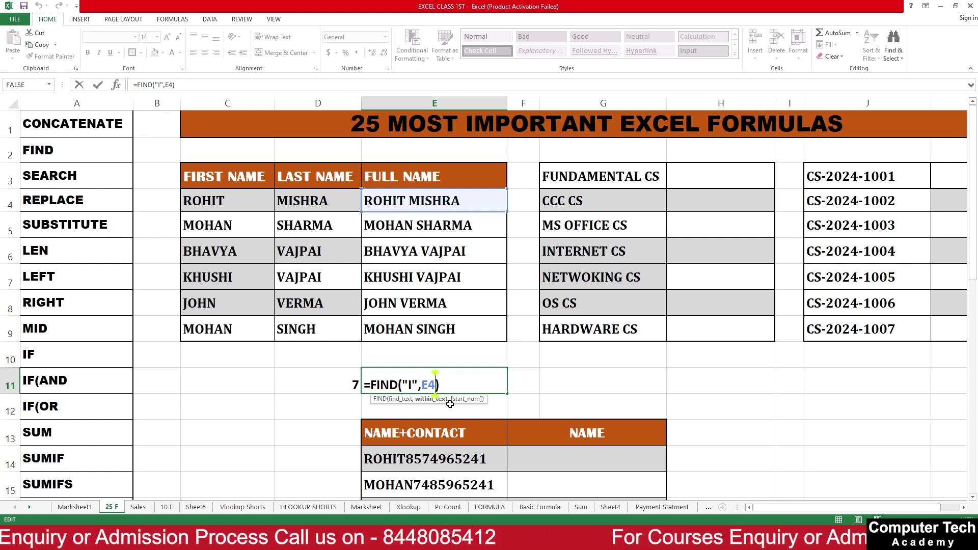
{"action": "type", "text": ","}
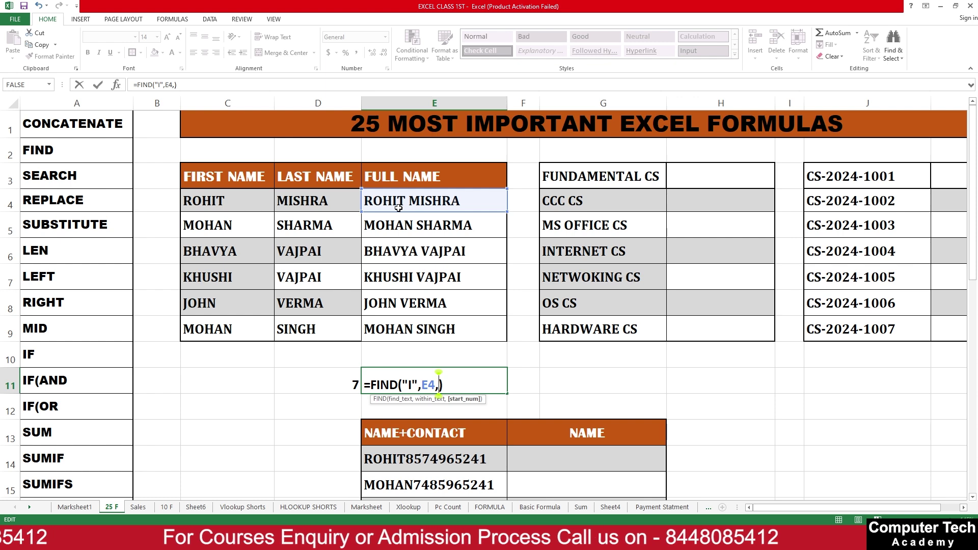
{"action": "type", "text": "5"}
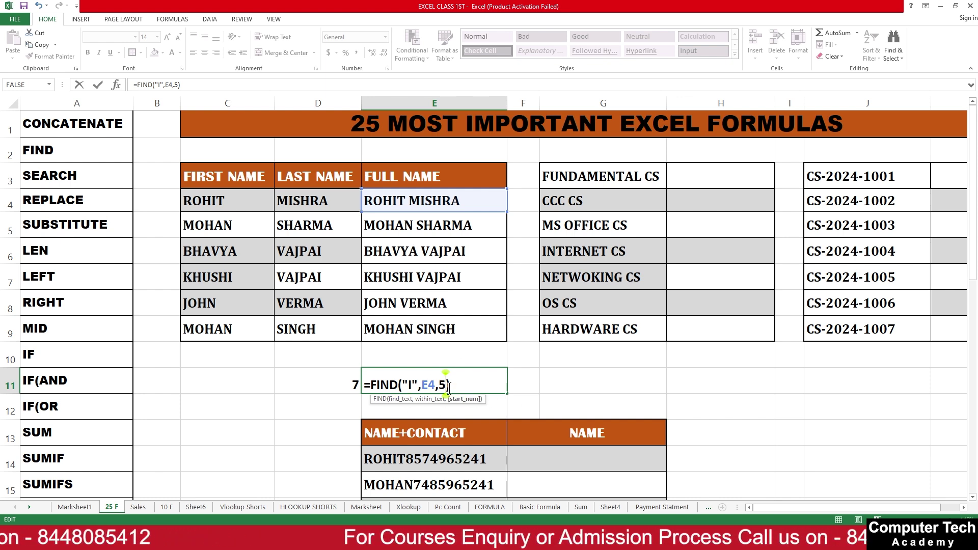
{"action": "type", "text": ")"}
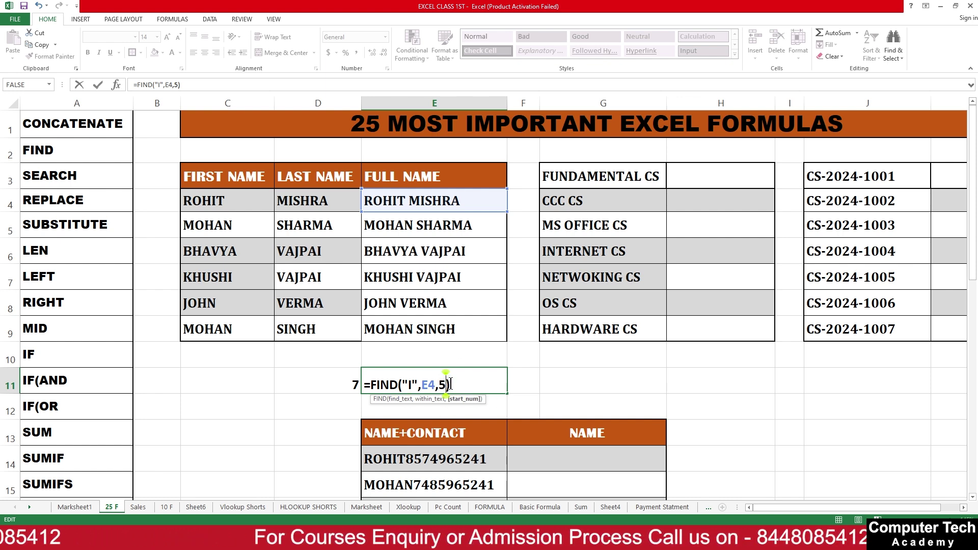
{"action": "key", "text": "ctrl+Return"}
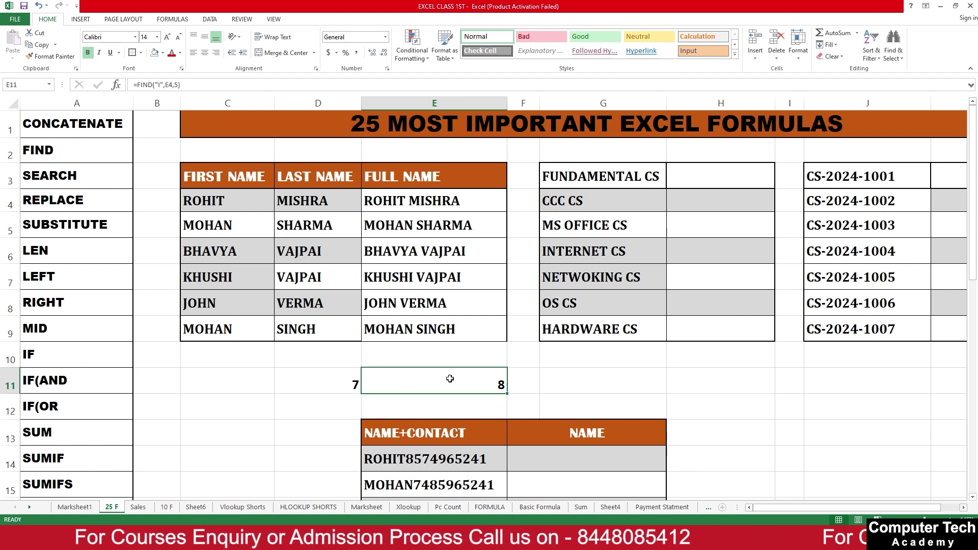
- Clear the FIND formulas from cells D11:E11
{"action": "left_click_drag", "start_coordinate": [326, 387], "coordinate": [437, 381]}
{"action": "key", "text": "Delete"}
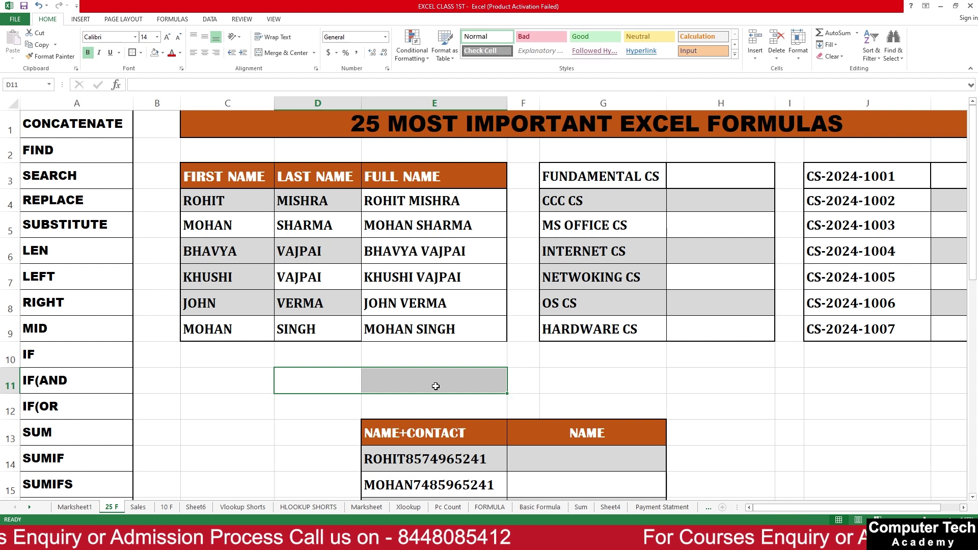
{"action": "left_click", "coordinate": [437, 382]}
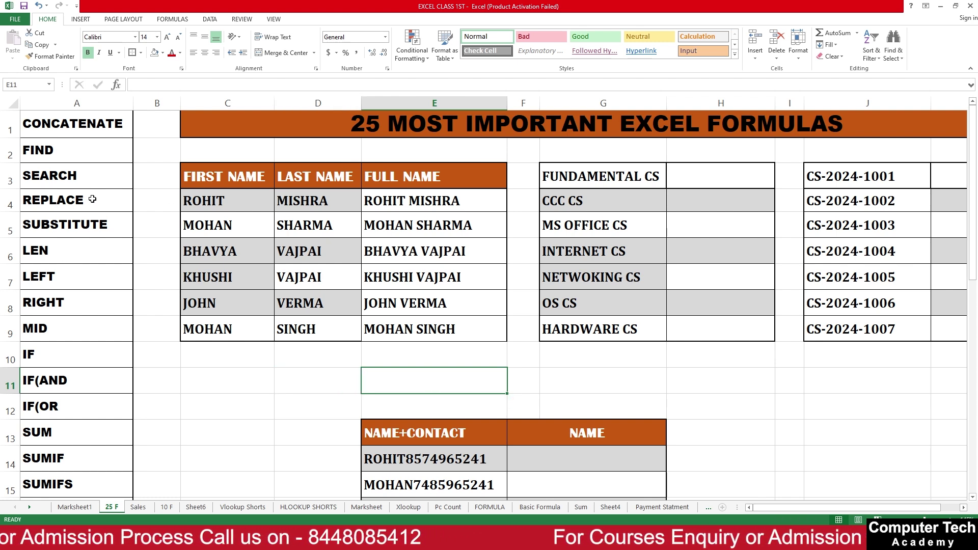
{"action": "left_click", "coordinate": [81, 184]}
{"action": "left_click", "coordinate": [437, 382]}
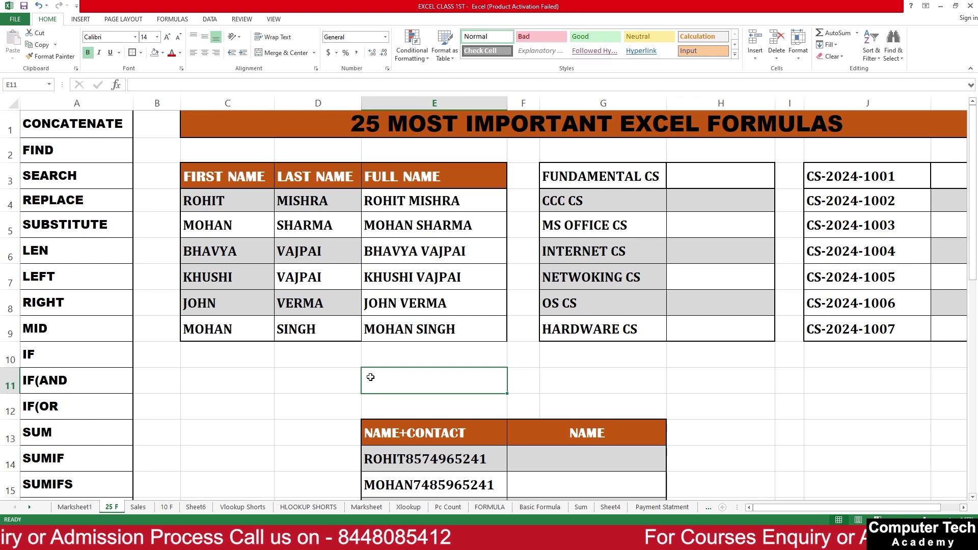
{"action": "left_click", "coordinate": [321, 383]}
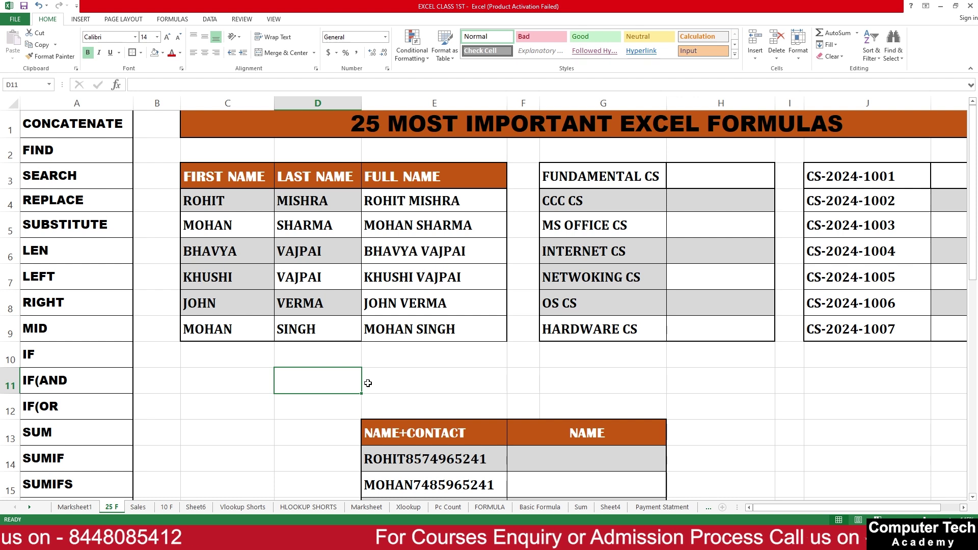
- Enter =FIND("t",E4) in E11 to look for a lowercase t in the first full name
{"action": "left_click", "coordinate": [423, 376]}
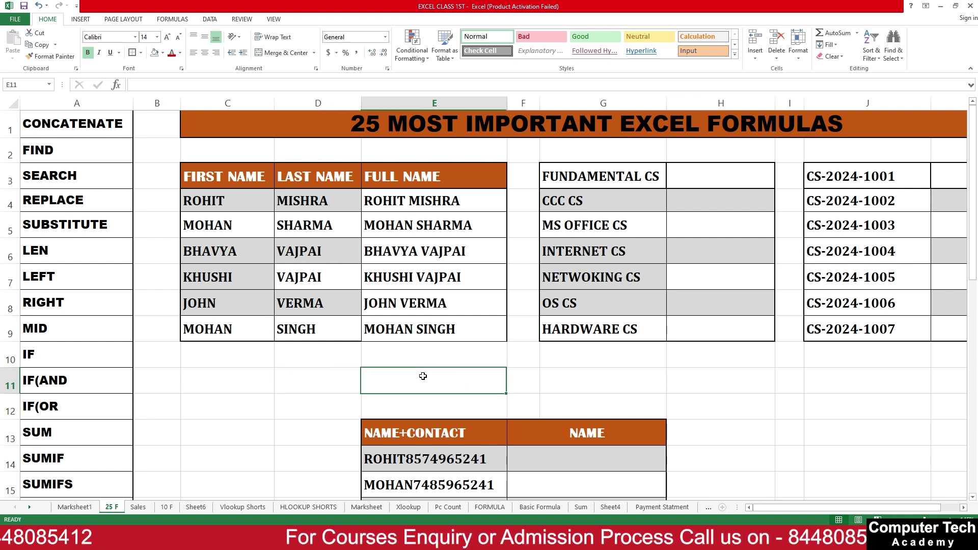
{"action": "type", "text": "=FIND"}
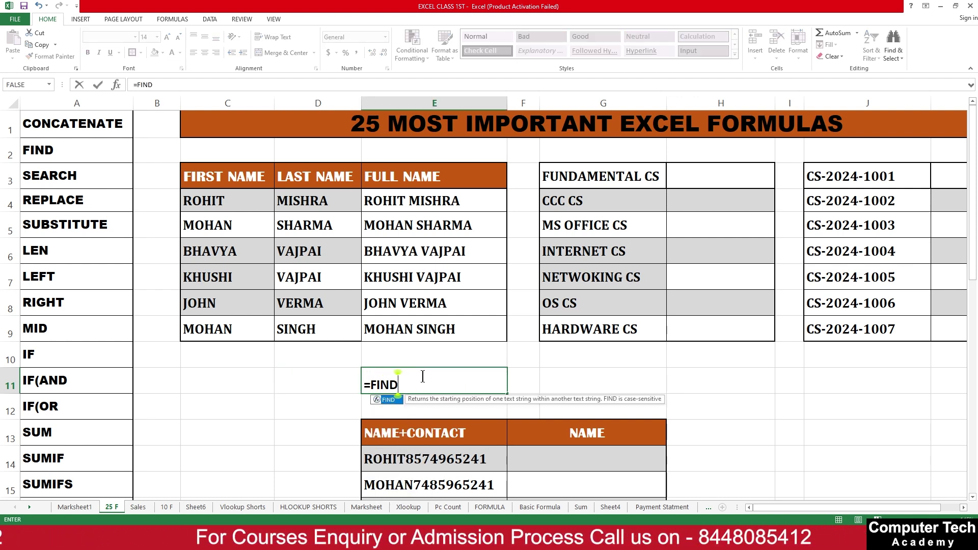
{"action": "type", "text": "("}
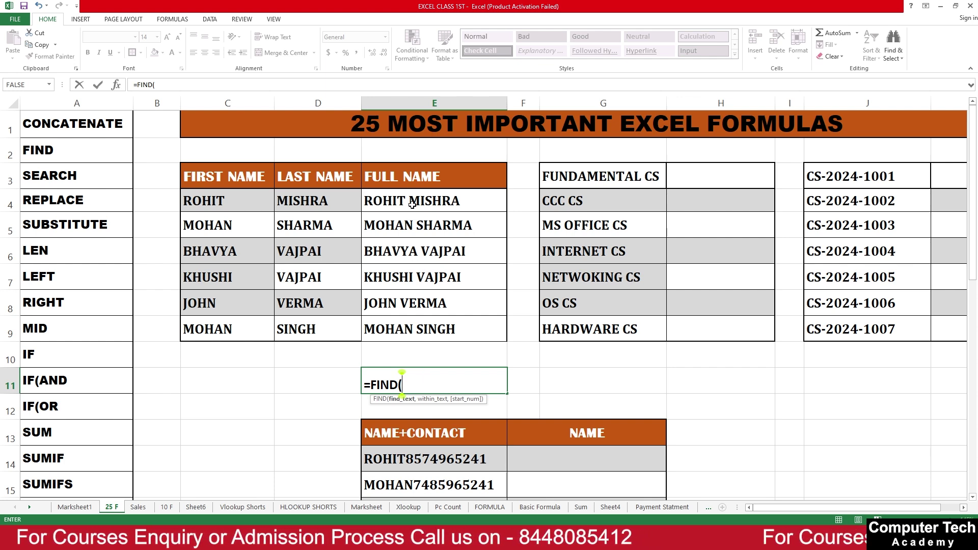
{"action": "type", "text": "\"T"}
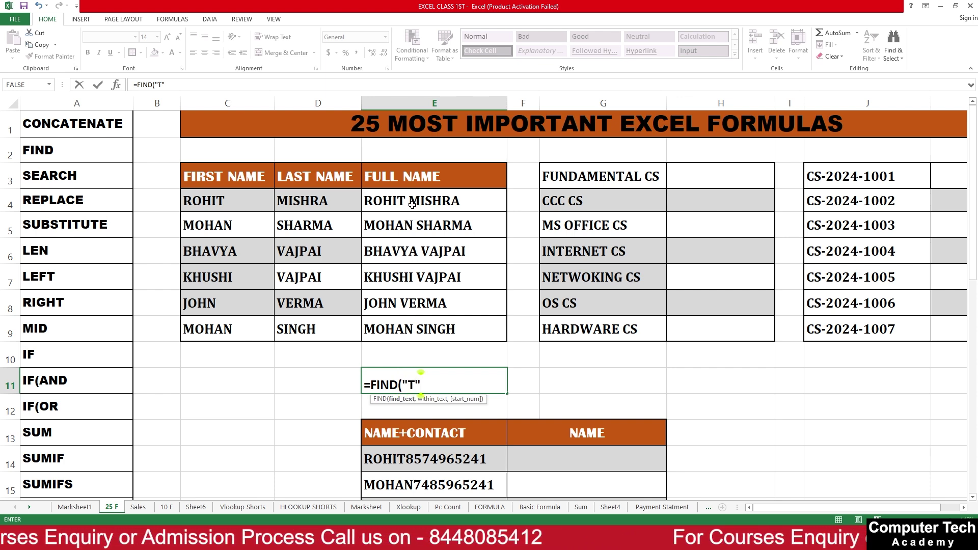
{"action": "key", "text": "BackSpace"}
{"action": "key", "text": "BackSpace"}
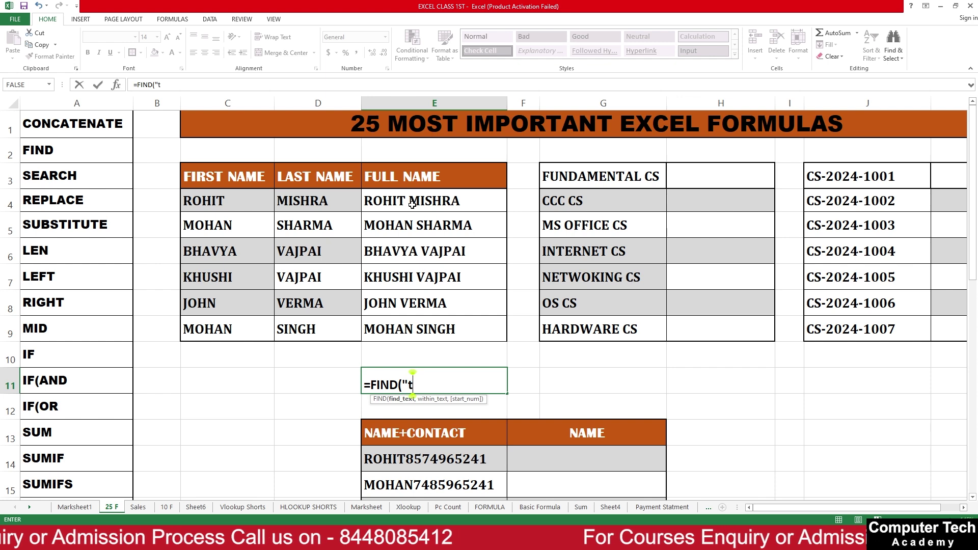
{"action": "type", "text": "t\""}
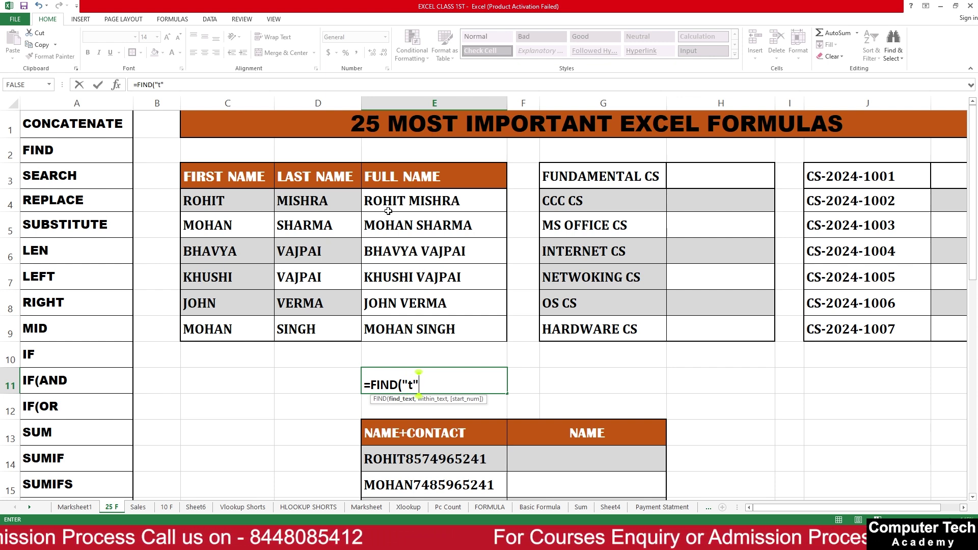
{"action": "type", "text": ","}
{"action": "left_click", "coordinate": [402, 209]}
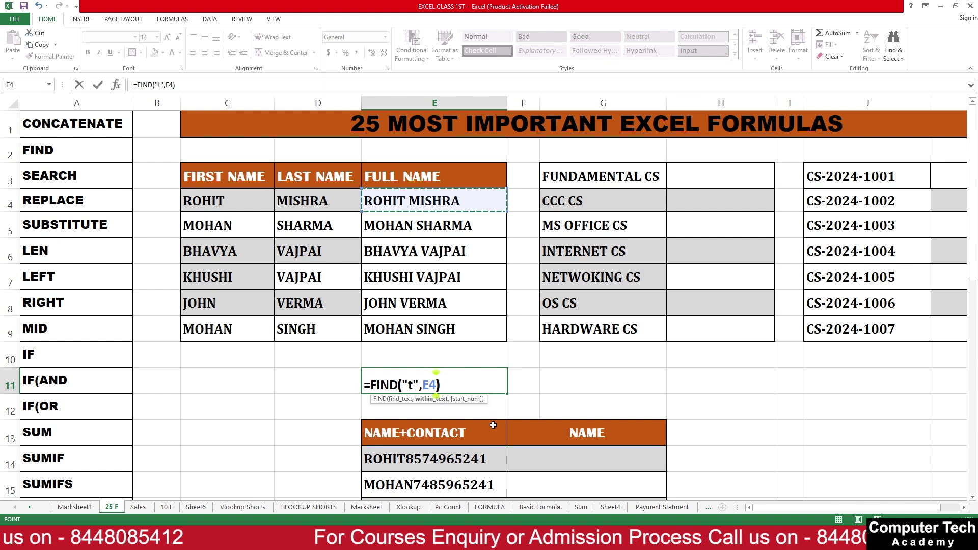
{"action": "key", "text": "Return"}
{"action": "left_click", "coordinate": [457, 381]}
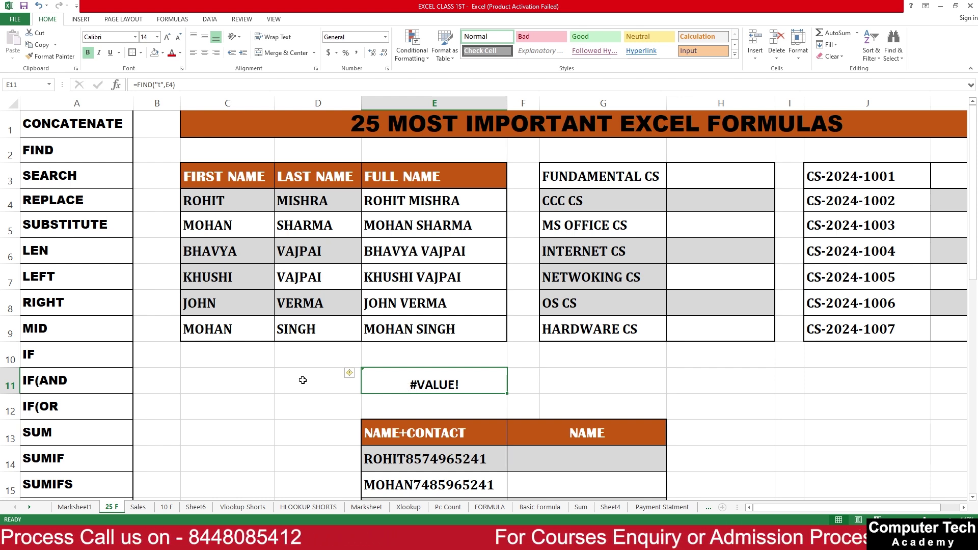
- Enter =SEARCH("t",E4) in D11 to locate the lowercase t in the same full name
{"action": "left_click", "coordinate": [303, 378]}
{"action": "type", "text": "=SE"}
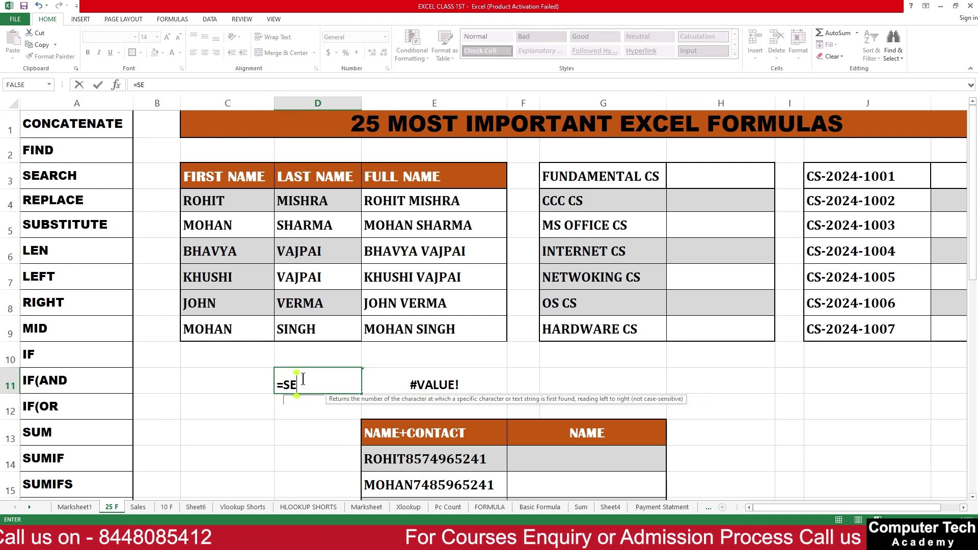
{"action": "type", "text": "ARCH("}
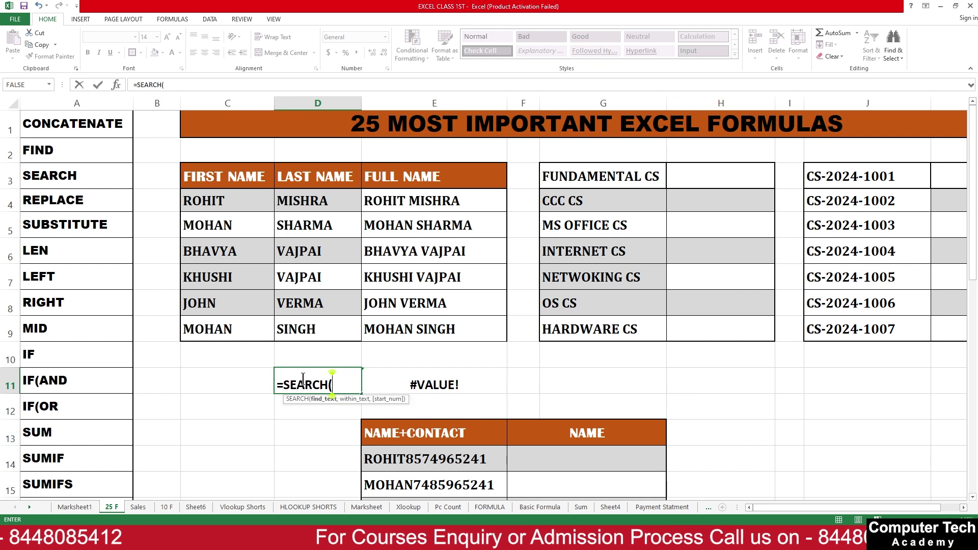
{"action": "type", "text": "\""}
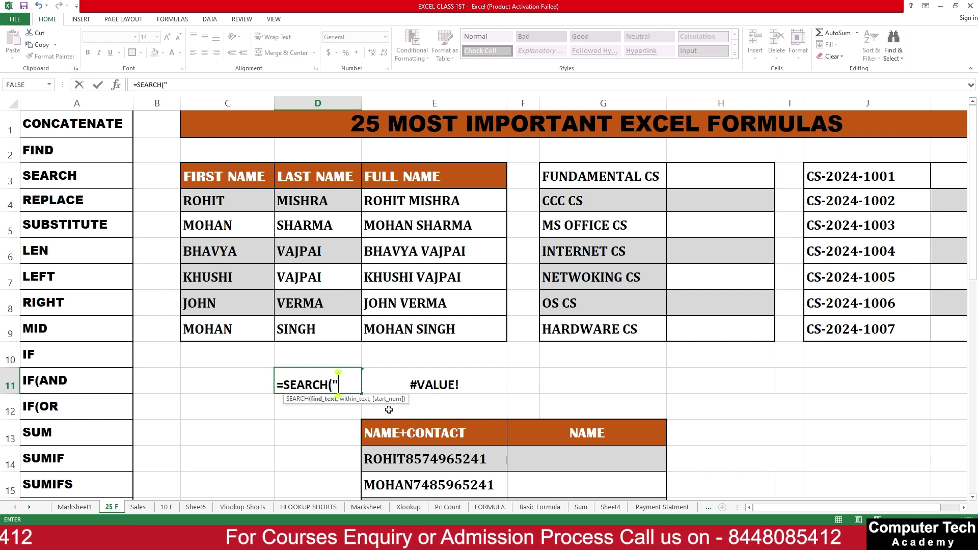
{"action": "type", "text": "t\""}
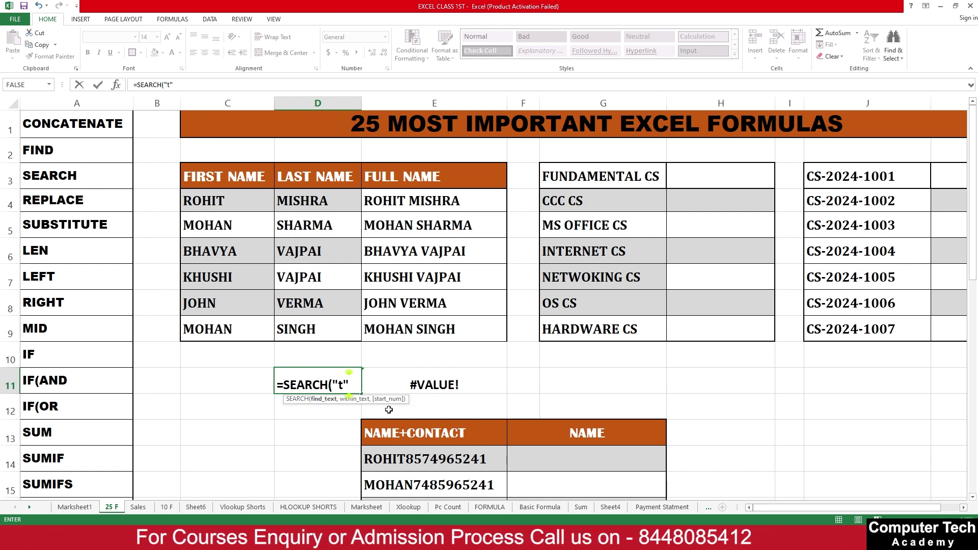
{"action": "type", "text": ","}
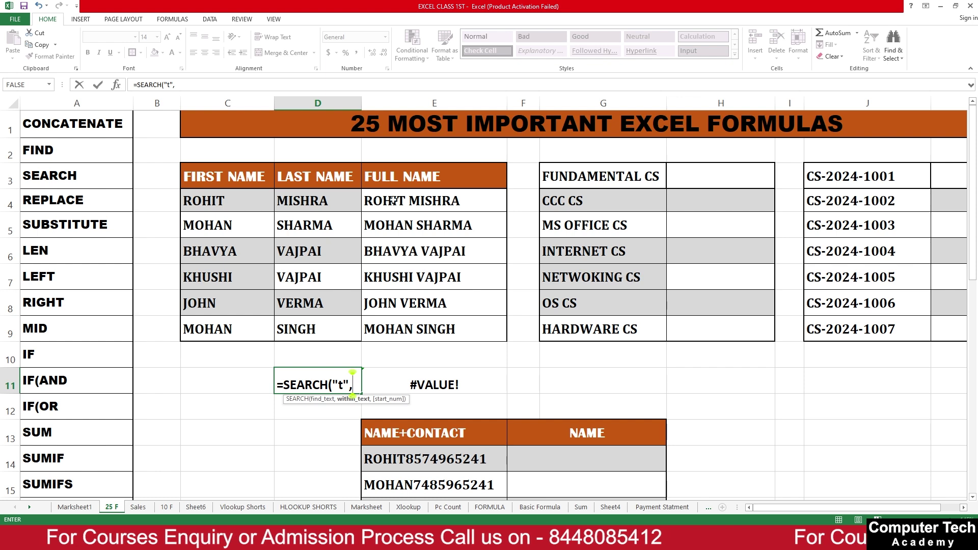
{"action": "left_click", "coordinate": [409, 201]}
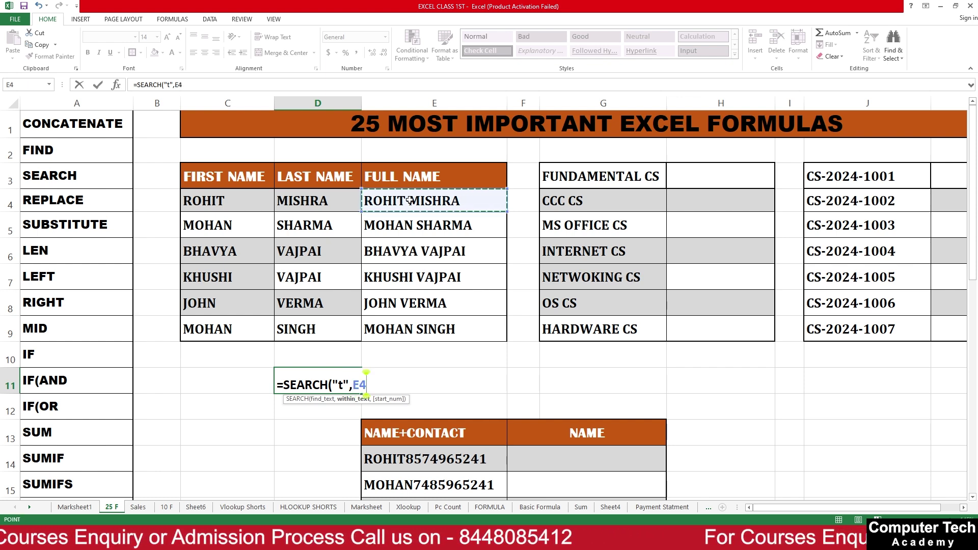
{"action": "key", "text": "Return"}
{"action": "left_click", "coordinate": [337, 387]}
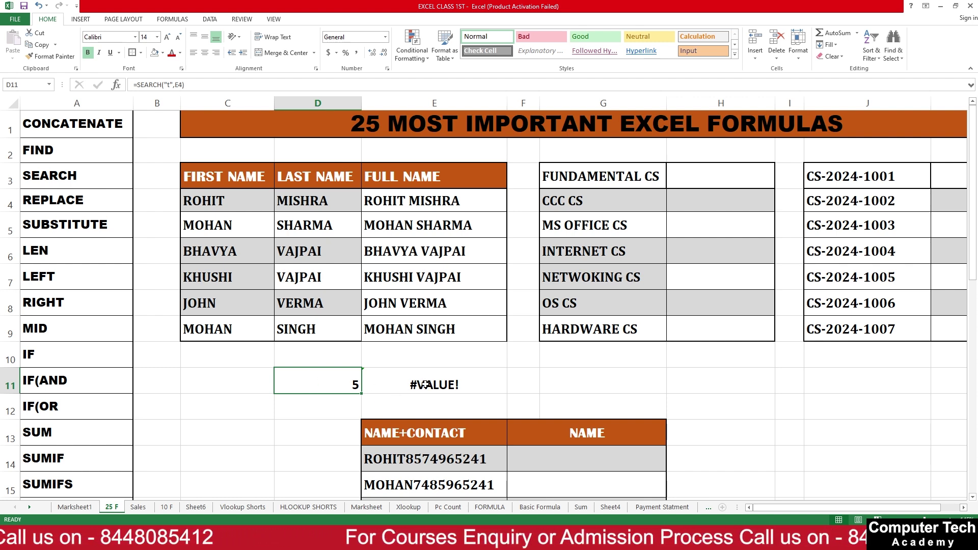
- Change the letter searched for in the D11 formula to R, making it =SEARCH("R",E4)
{"action": "double_click", "coordinate": [343, 370]}
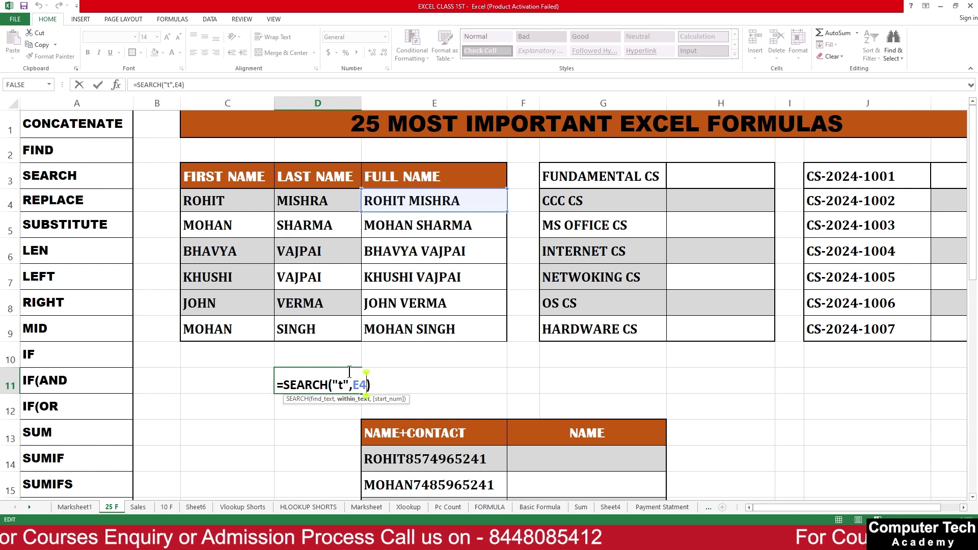
{"action": "key", "text": "Left"}
{"action": "key", "text": "Left"}
{"action": "key", "text": "Left"}
{"action": "key", "text": "Left"}
{"action": "key", "text": "BackSpace"}
{"action": "type", "text": "I"}
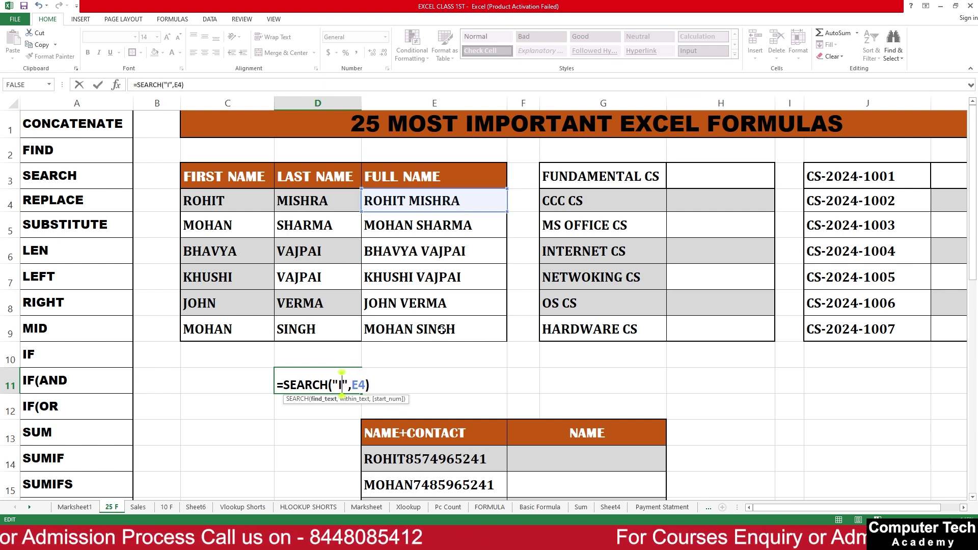
{"action": "key", "text": "BackSpace"}
{"action": "type", "text": "R"}
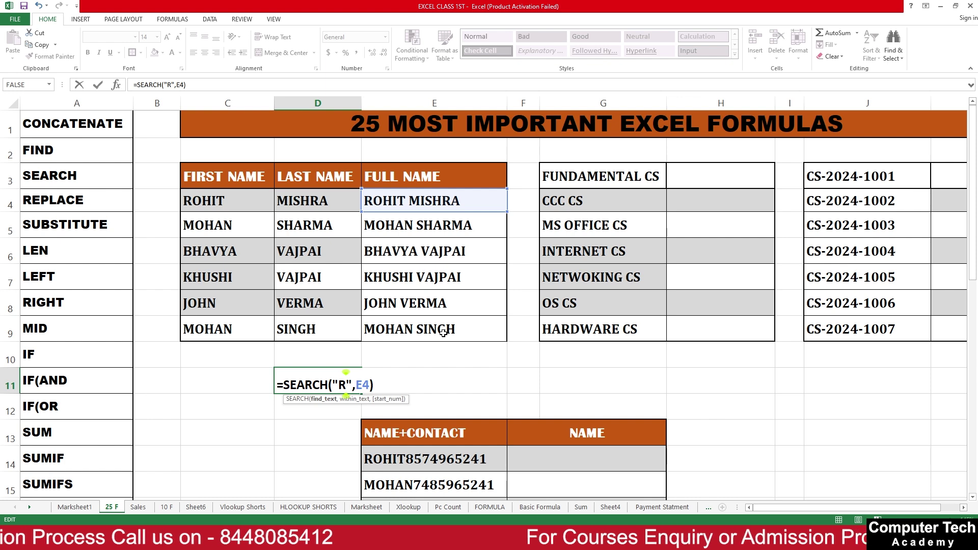
{"action": "key", "text": "Return"}
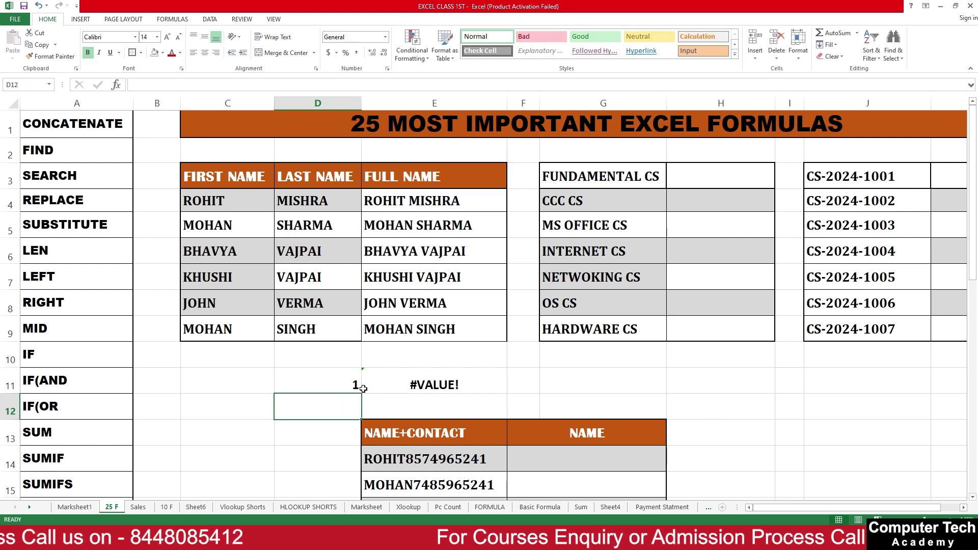
- Add a start number of 2 to the D11 formula, making it =SEARCH("R",E4,2)
{"action": "left_click", "coordinate": [360, 385]}
{"action": "double_click", "coordinate": [352, 386]}
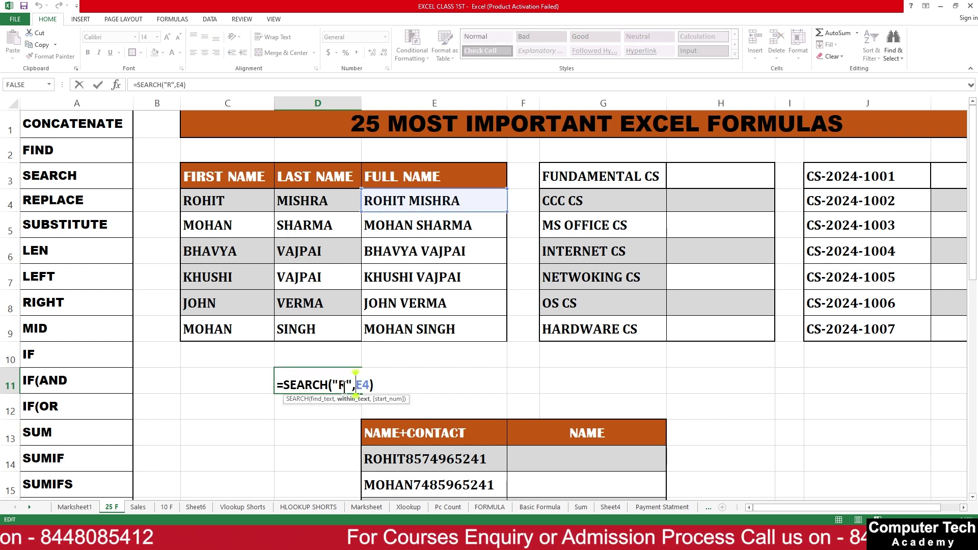
{"action": "left_click", "coordinate": [367, 386]}
{"action": "type", "text": ","}
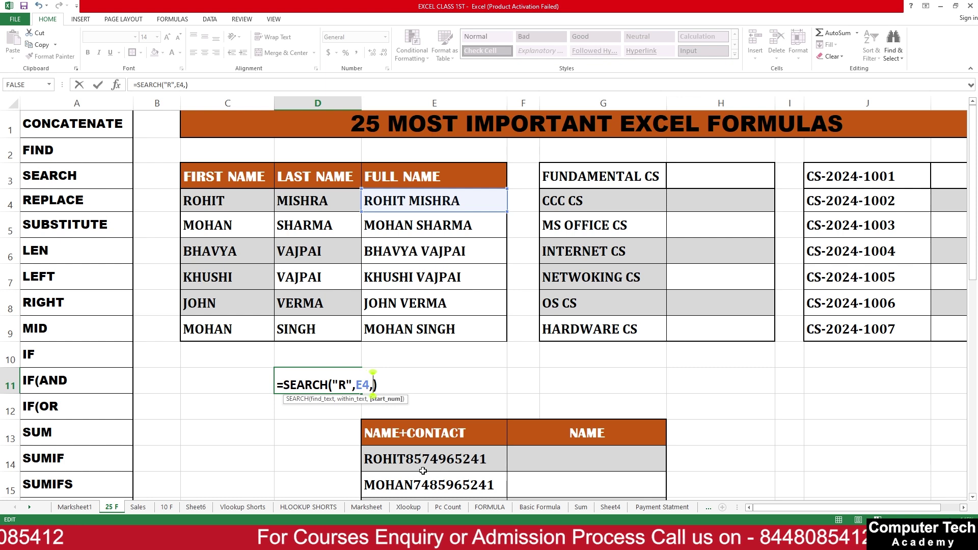
{"action": "type", "text": "2"}
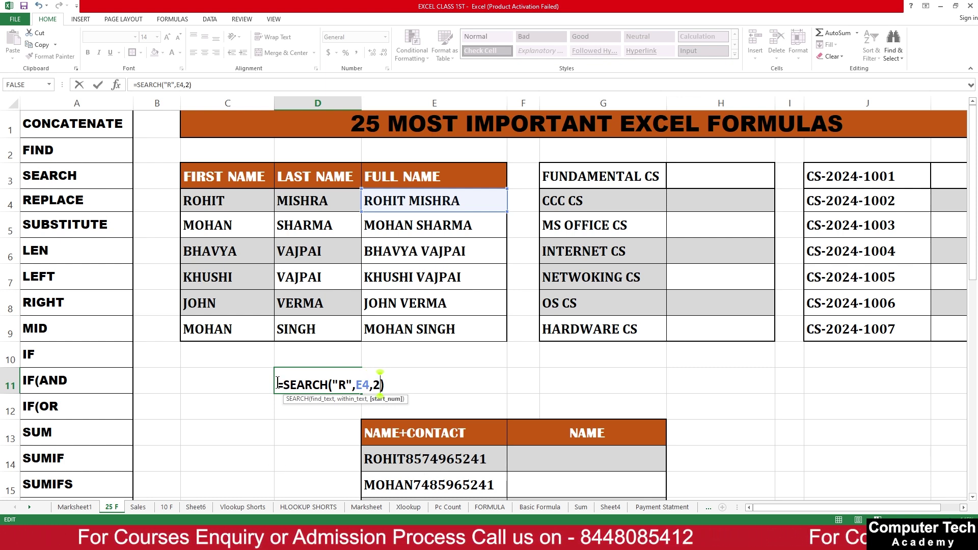
{"action": "key", "text": "Return"}
{"action": "left_click", "coordinate": [347, 378]}
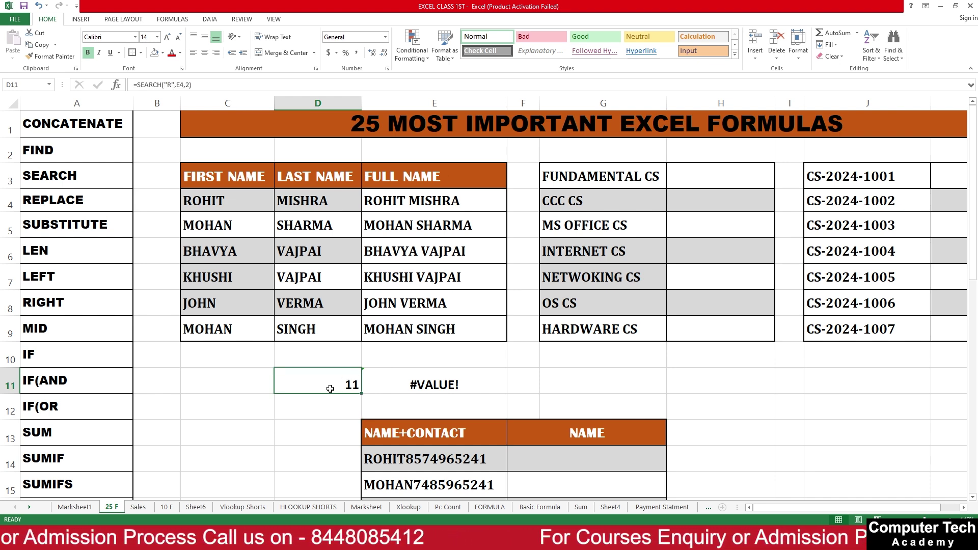
- Clear the SEARCH and FIND formulas from D11 and E11
{"action": "left_click_drag", "start_coordinate": [331, 388], "coordinate": [425, 380]}
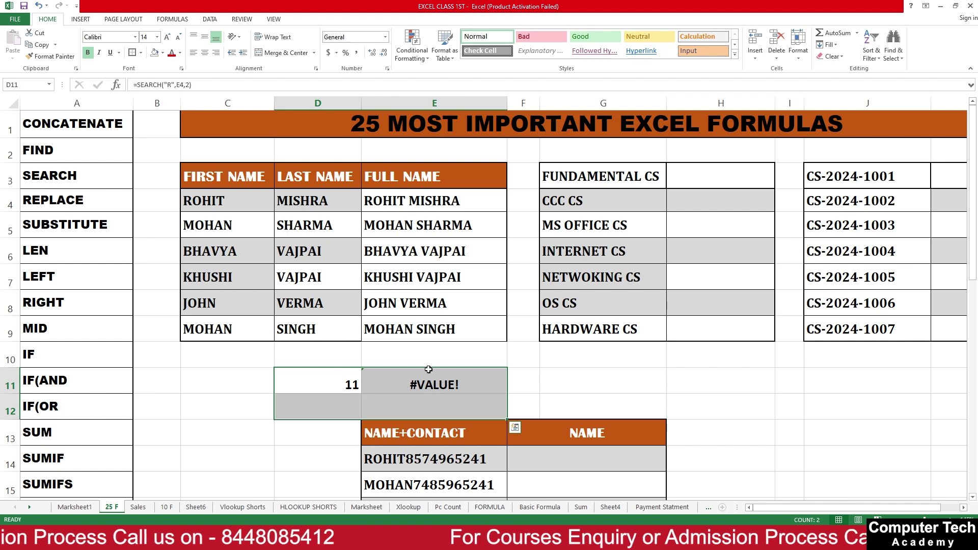
{"action": "key", "text": "Delete"}
{"action": "left_click", "coordinate": [432, 380]}
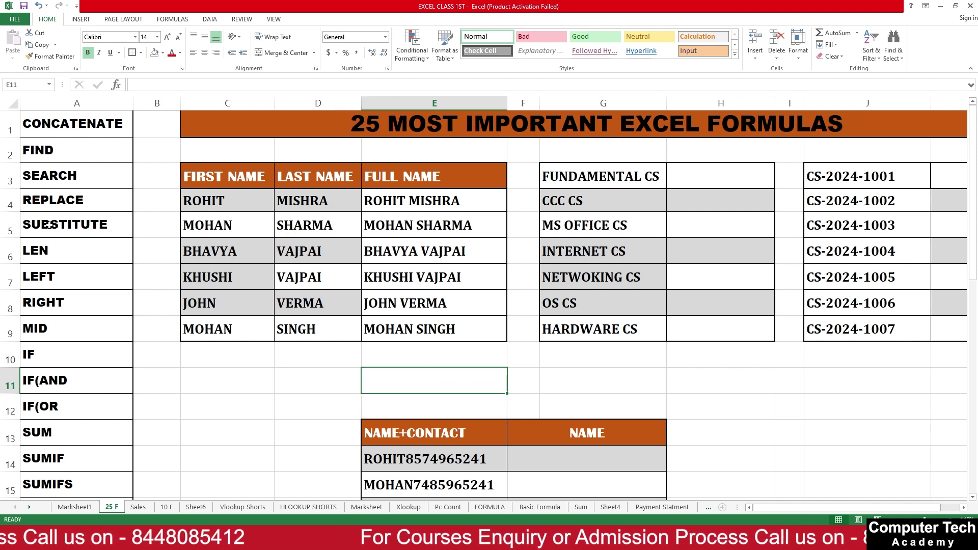
{"action": "left_click", "coordinate": [61, 205]}
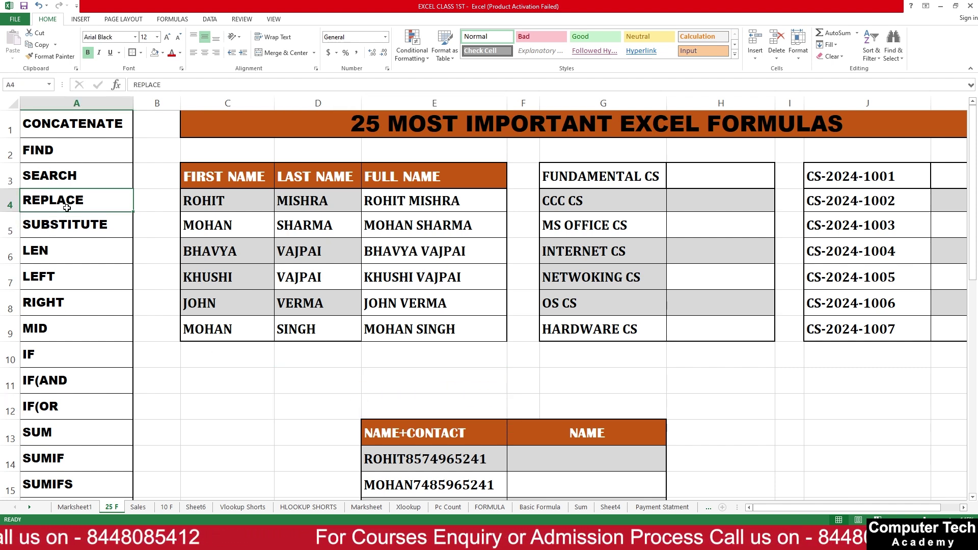
{"action": "left_click", "coordinate": [369, 377]}
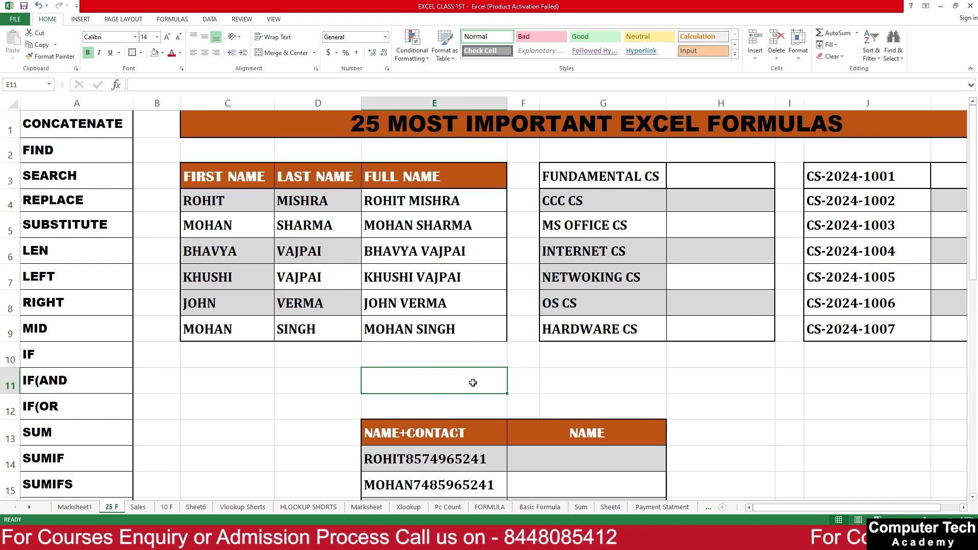
{"action": "left_click", "coordinate": [426, 365]}
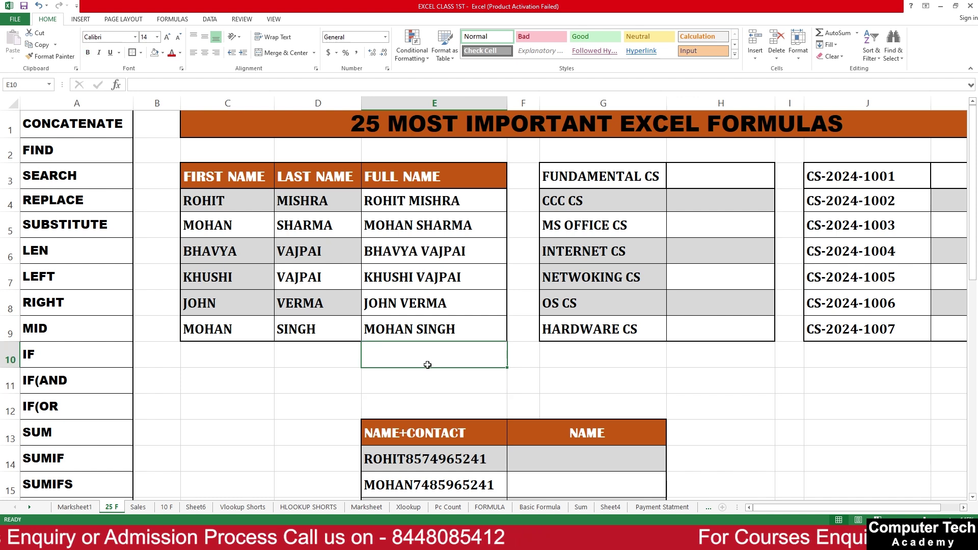
- Insert a blank column before column G and widen column F beside the full names
{"action": "left_click", "coordinate": [548, 101]}
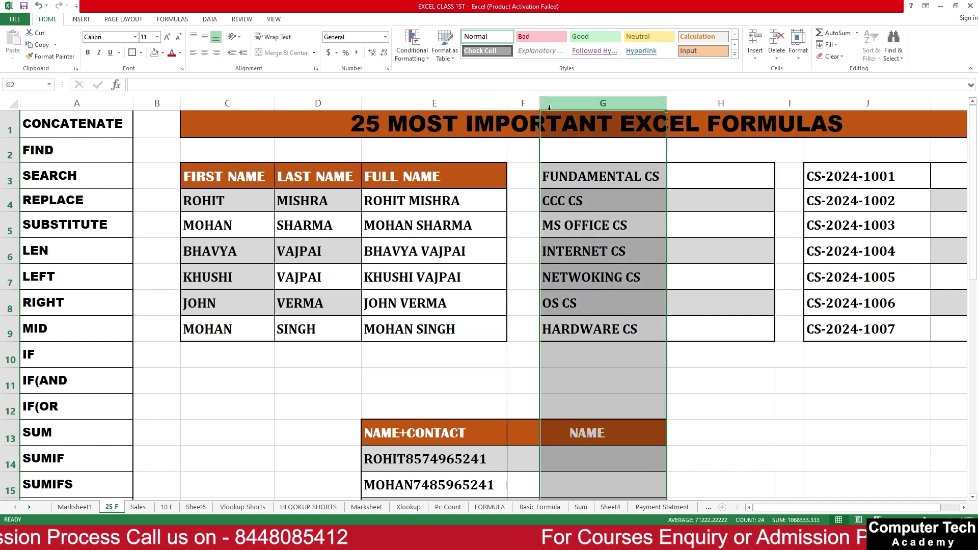
{"action": "key", "text": "ctrl+shift+plus"}
{"action": "left_click", "coordinate": [632, 225]}
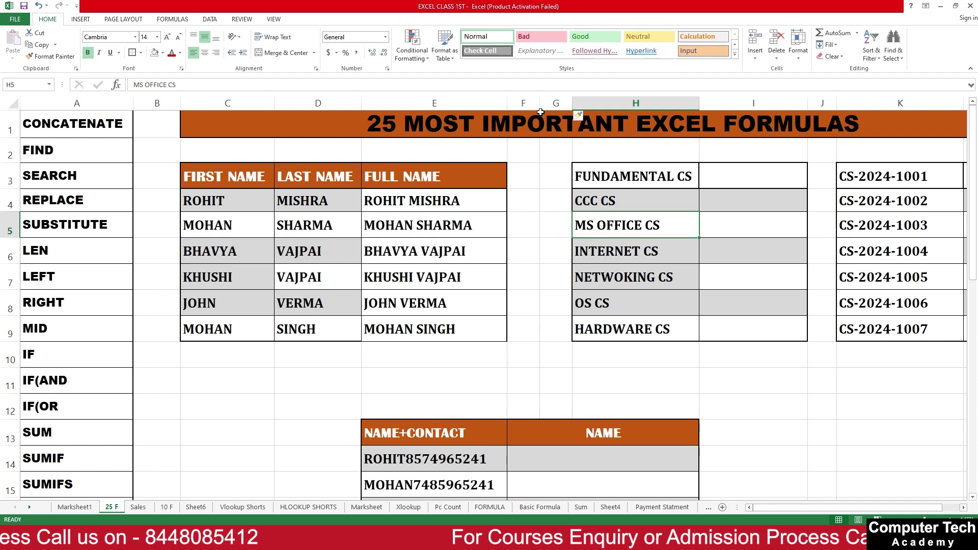
{"action": "left_click_drag", "start_coordinate": [539, 103], "coordinate": [618, 98]}
{"action": "left_click", "coordinate": [552, 203]}
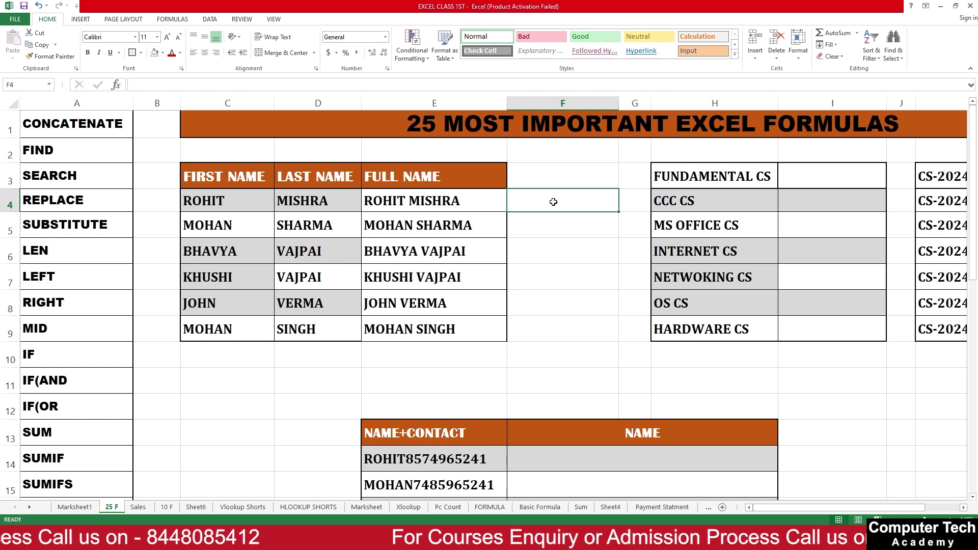
{"action": "type", "text": "=REPLACE"}
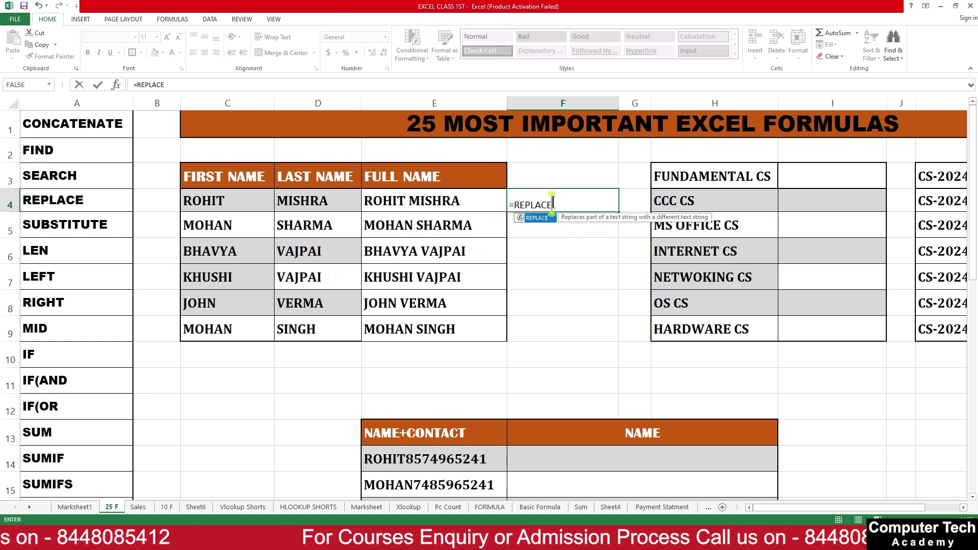
{"action": "type", "text": "("}
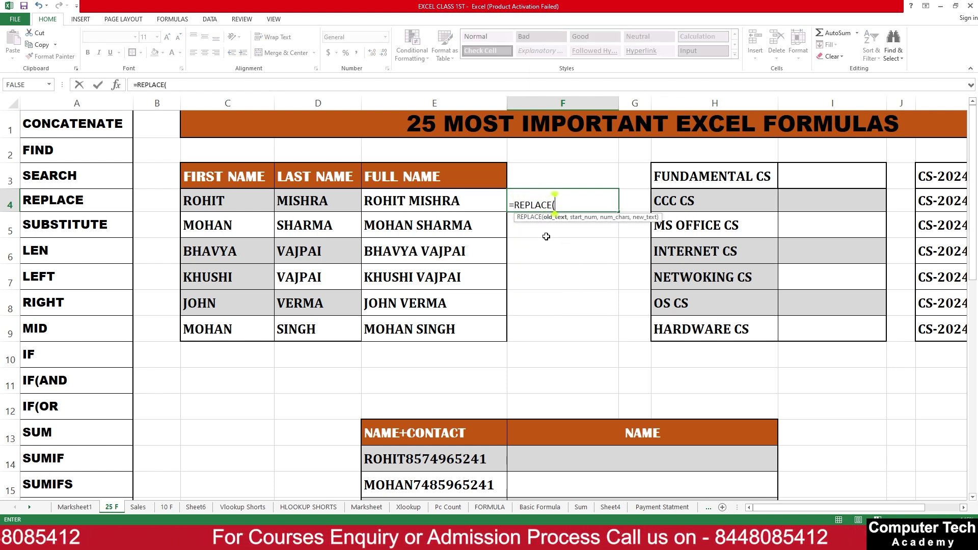
{"action": "key", "text": "Escape"}
- Increase the font size of cells F4:F9 to 14
{"action": "left_click_drag", "start_coordinate": [572, 200], "coordinate": [557, 327]}
{"action": "left_click", "coordinate": [167, 36]}
{"action": "left_click", "coordinate": [167, 36]}
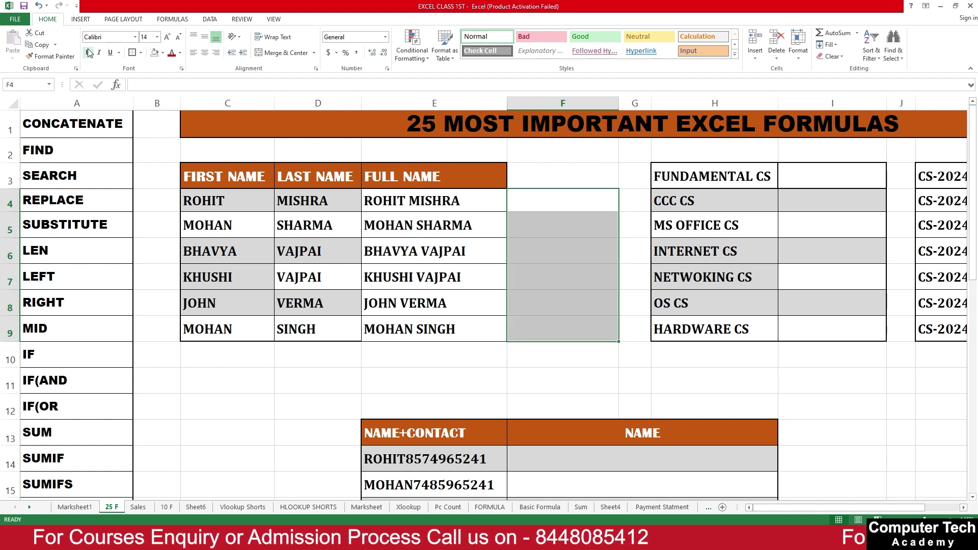
- Enter a REPLACE formula in F4 that swaps six characters of E4, starting at position 7, for a different surname
{"action": "left_click", "coordinate": [511, 201]}
{"action": "type", "text": "="}
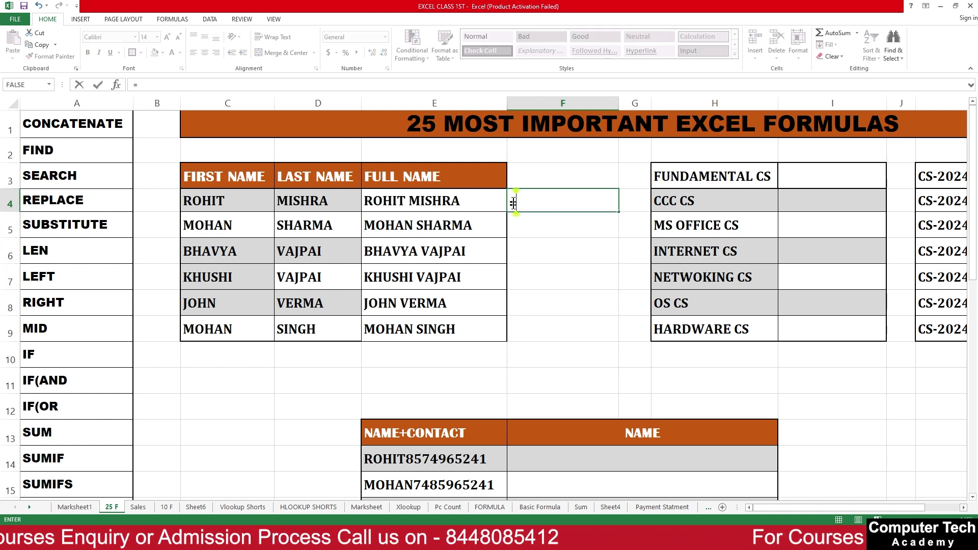
{"action": "type", "text": "REPLA"}
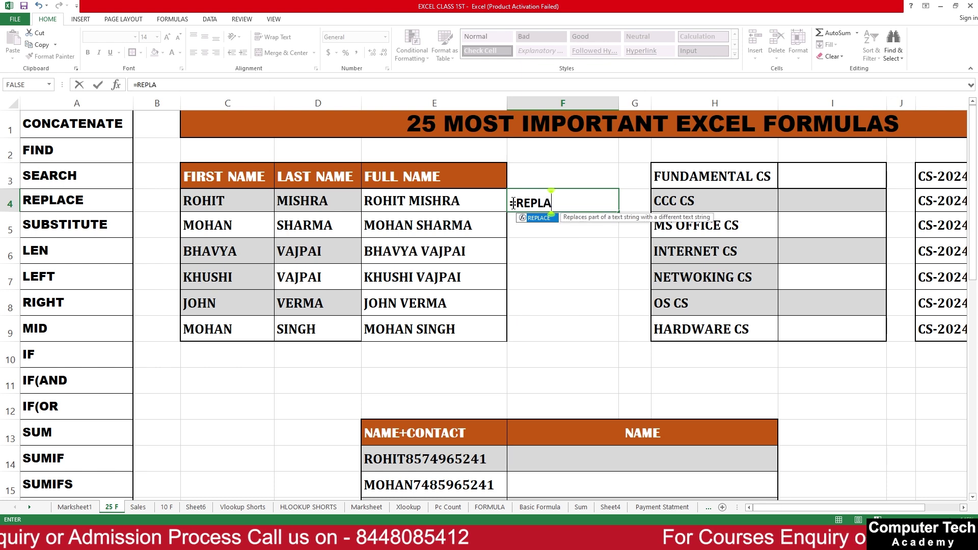
{"action": "type", "text": "CE("}
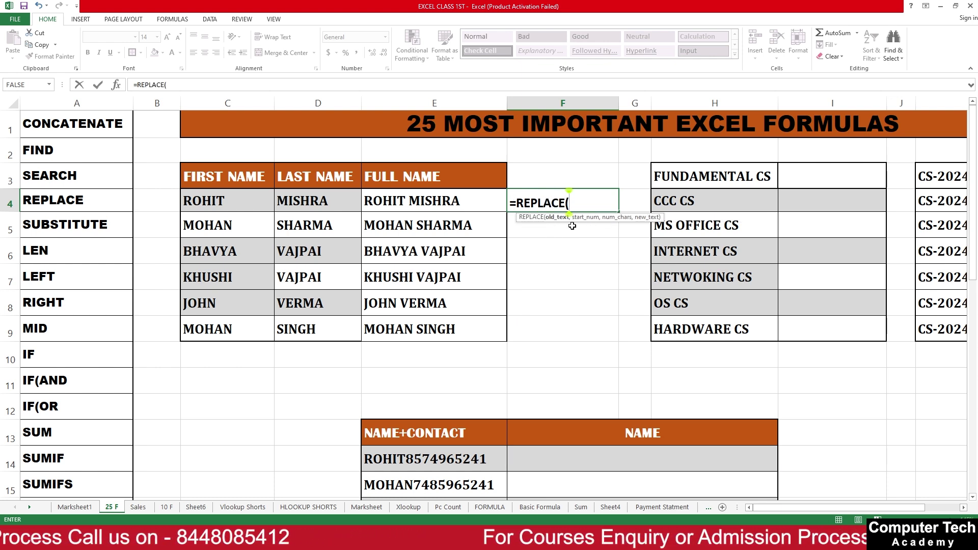
{"action": "left_click", "coordinate": [406, 200]}
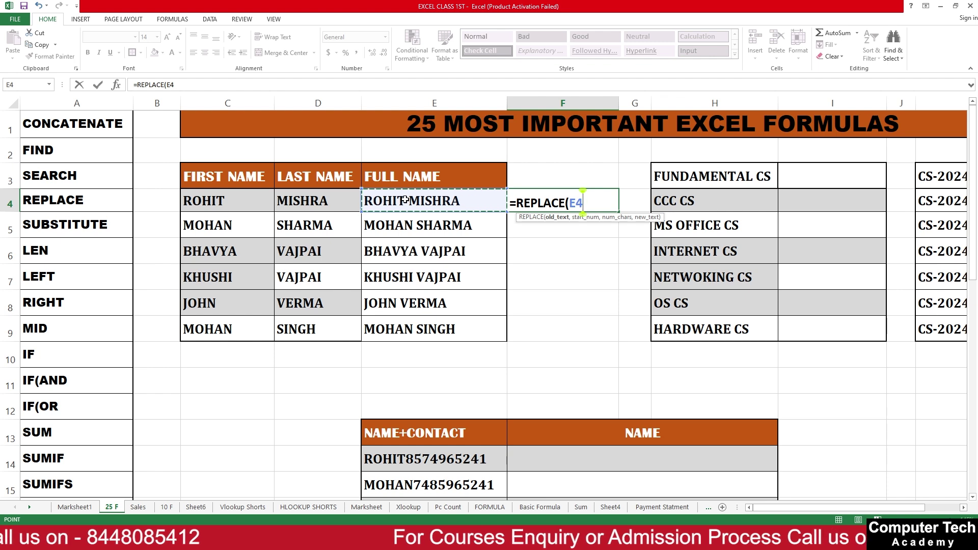
{"action": "type", "text": ","}
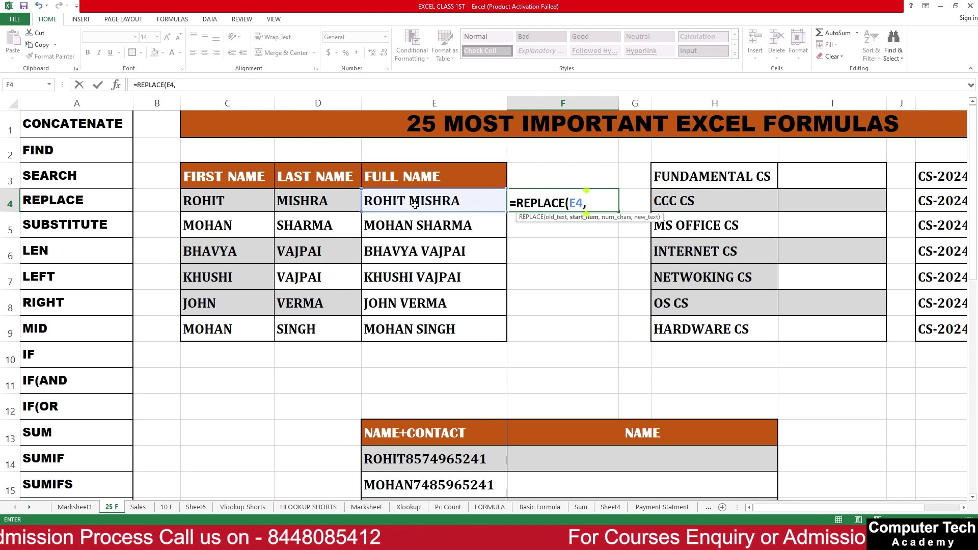
{"action": "type", "text": "7"}
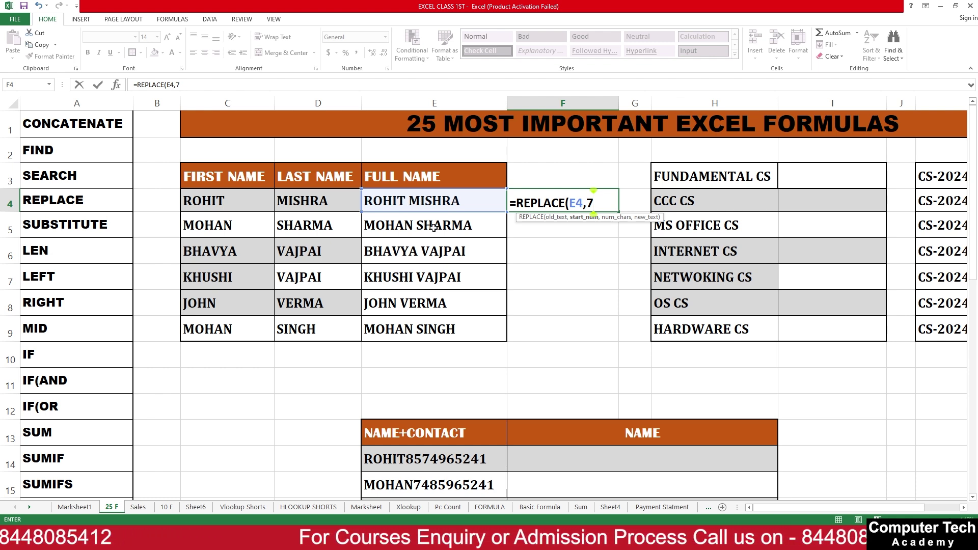
{"action": "type", "text": ","}
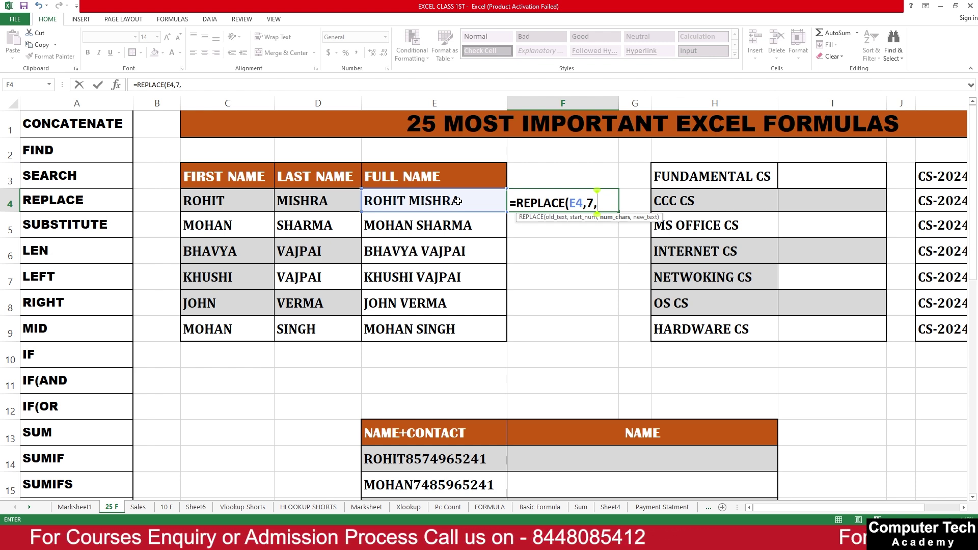
{"action": "type", "text": "6,"}
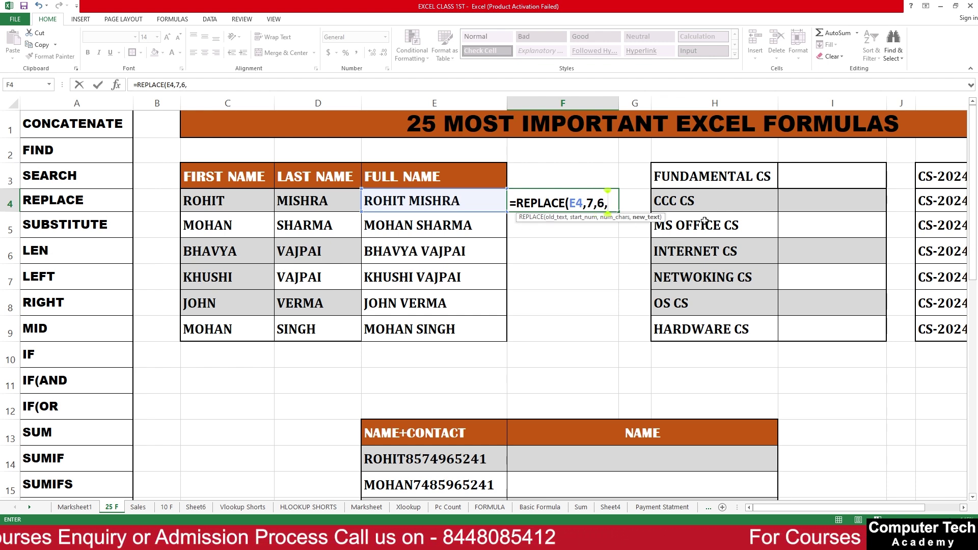
{"action": "type", "text": "\"SHAR"}
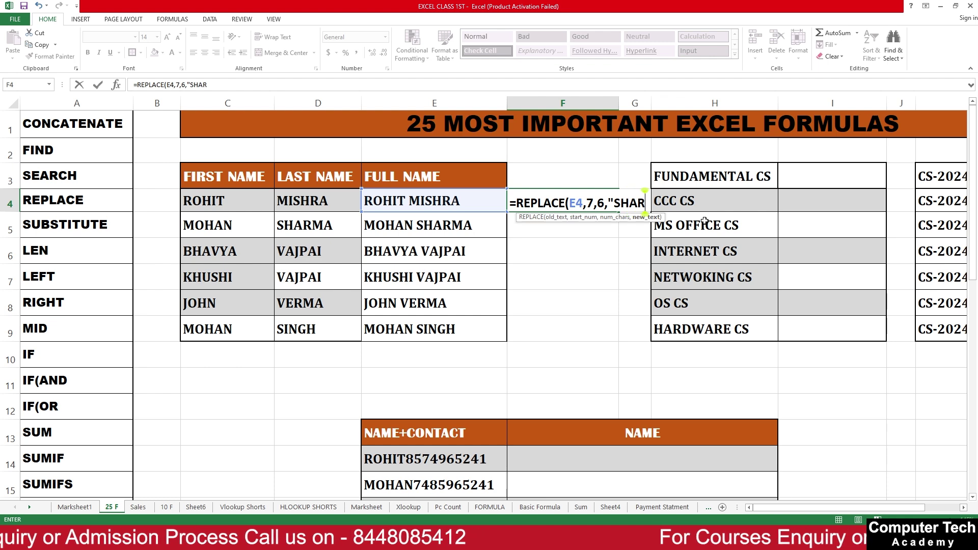
{"action": "type", "text": "MA"}
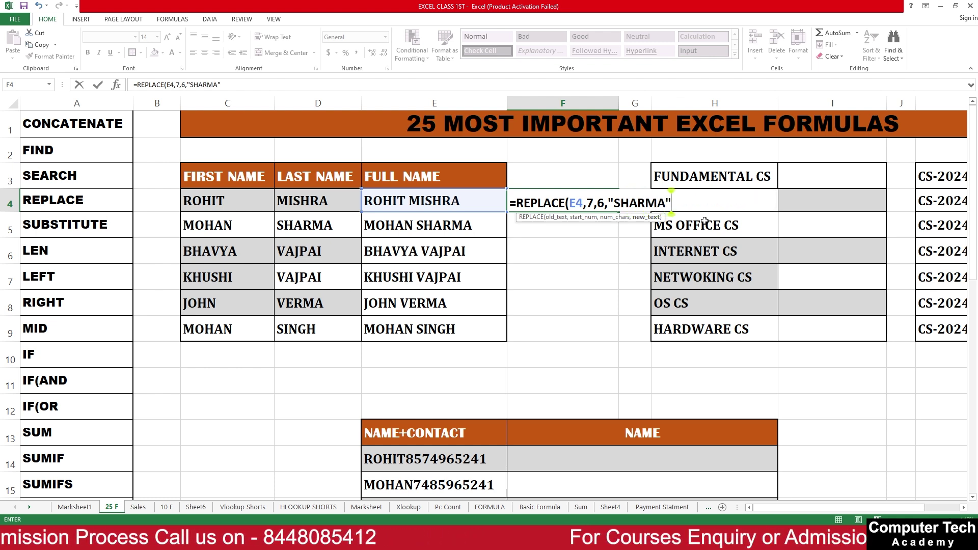
{"action": "type", "text": "\")"}
{"action": "key", "text": "Return"}
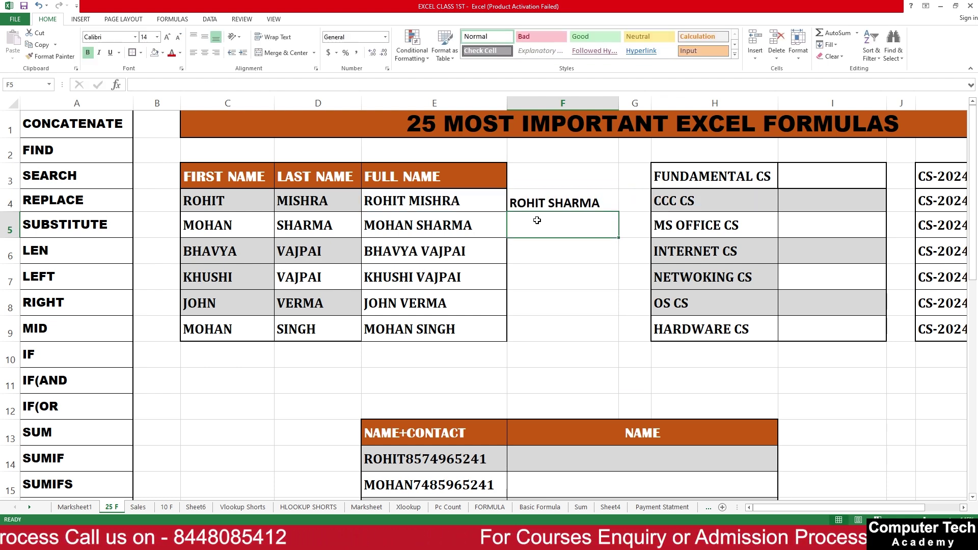
{"action": "left_click", "coordinate": [567, 205]}
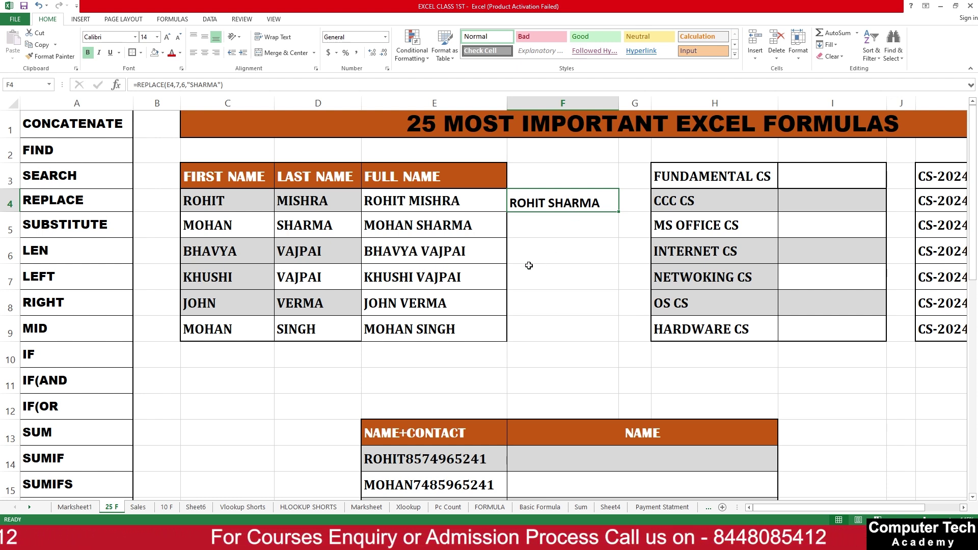
- Enter =REPLACE(E5,6,7,"") in F5 to remove the surname from the full name in E5
{"action": "left_click", "coordinate": [532, 227]}
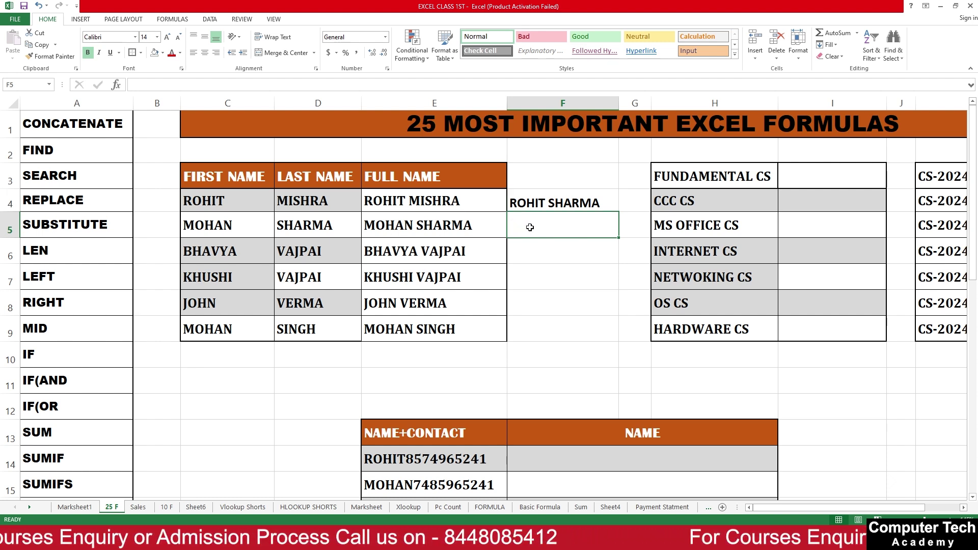
{"action": "type", "text": "=R"}
{"action": "type", "text": "E"}
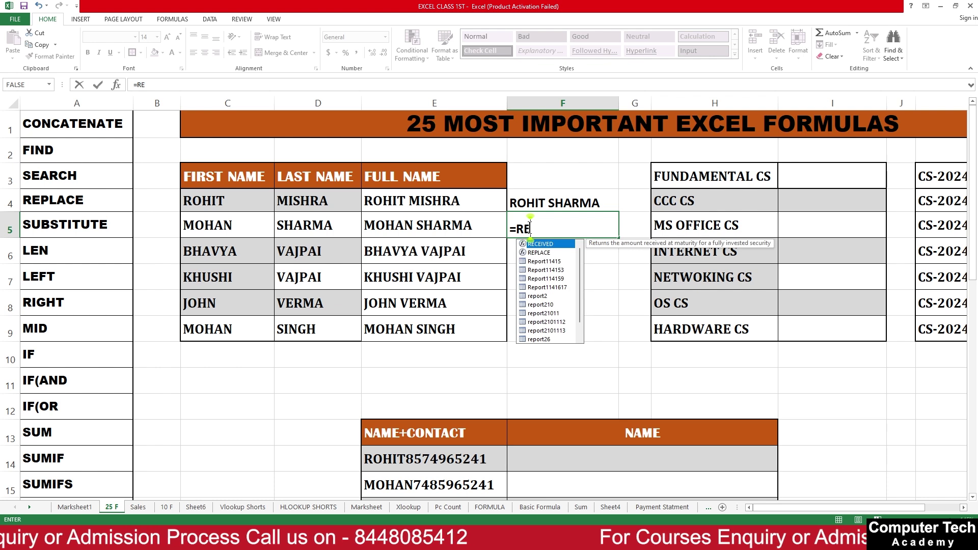
{"action": "type", "text": "PLA"}
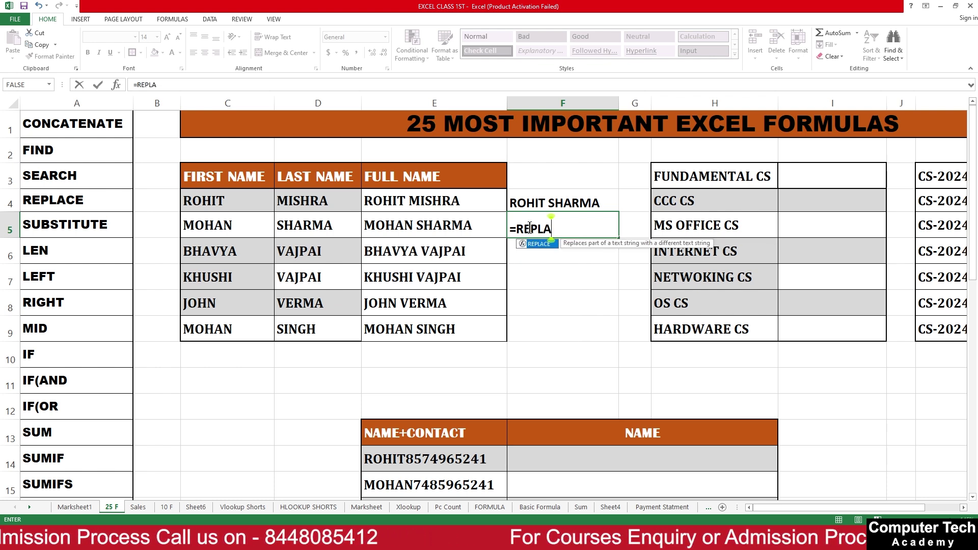
{"action": "type", "text": "CE("}
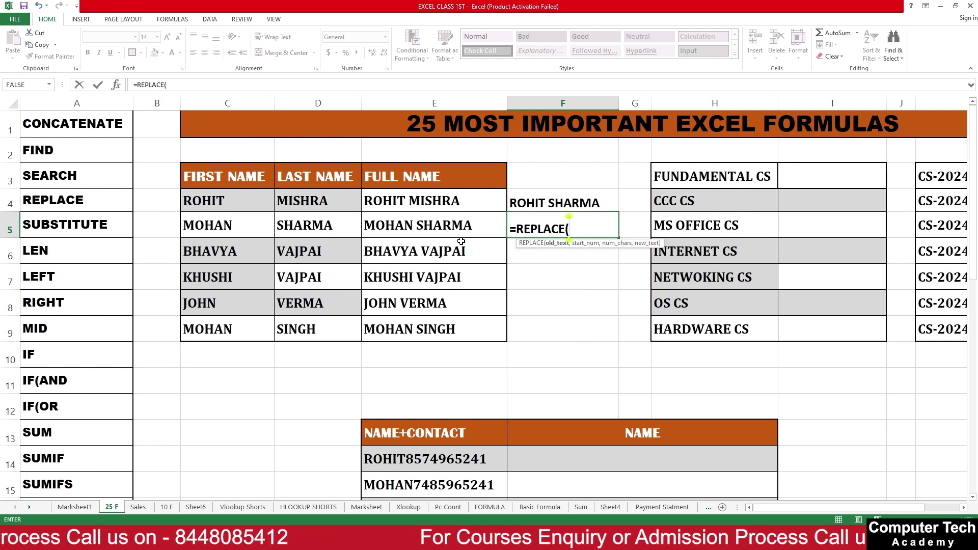
{"action": "left_click", "coordinate": [436, 229]}
{"action": "type", "text": ",6"}
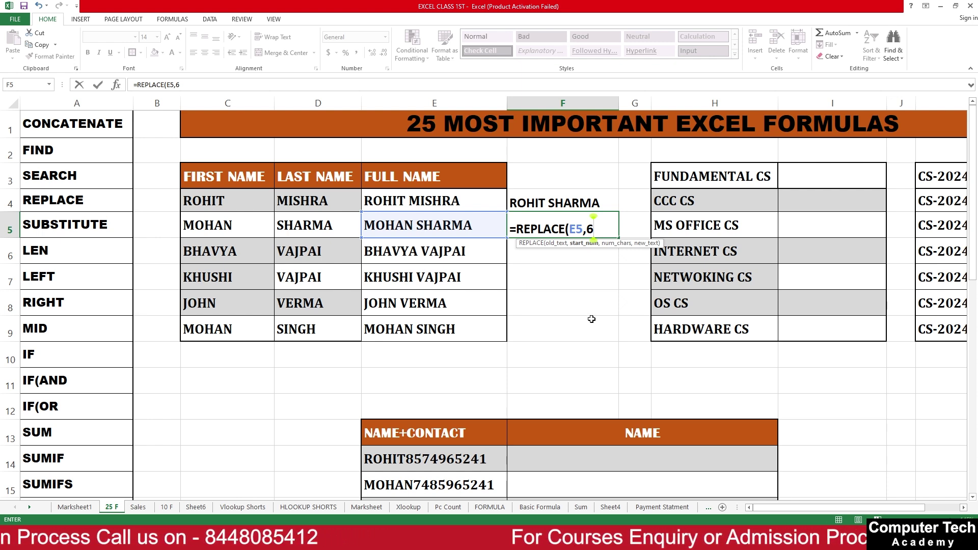
{"action": "type", "text": ",7,\""}
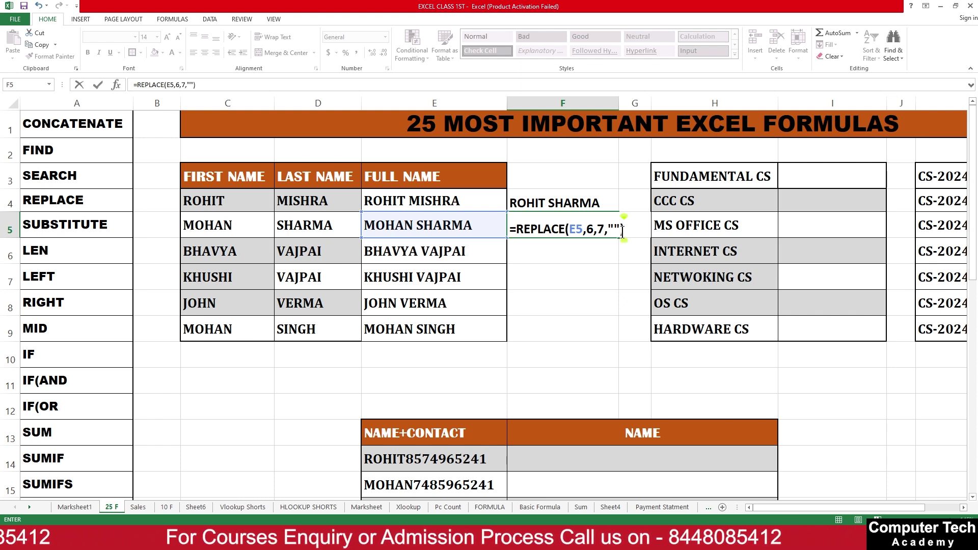
{"action": "key", "text": "Return"}
{"action": "left_click", "coordinate": [607, 230]}
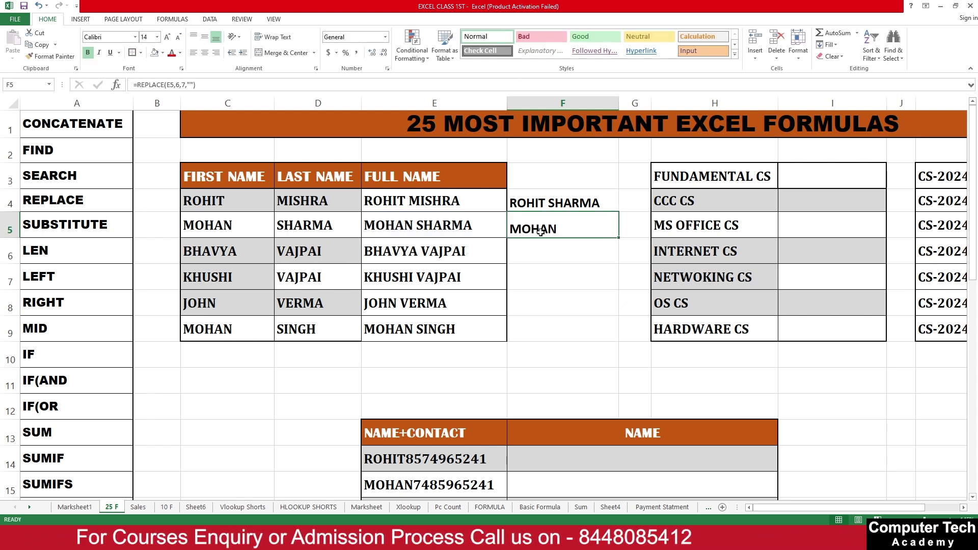
{"action": "left_click", "coordinate": [538, 252]}
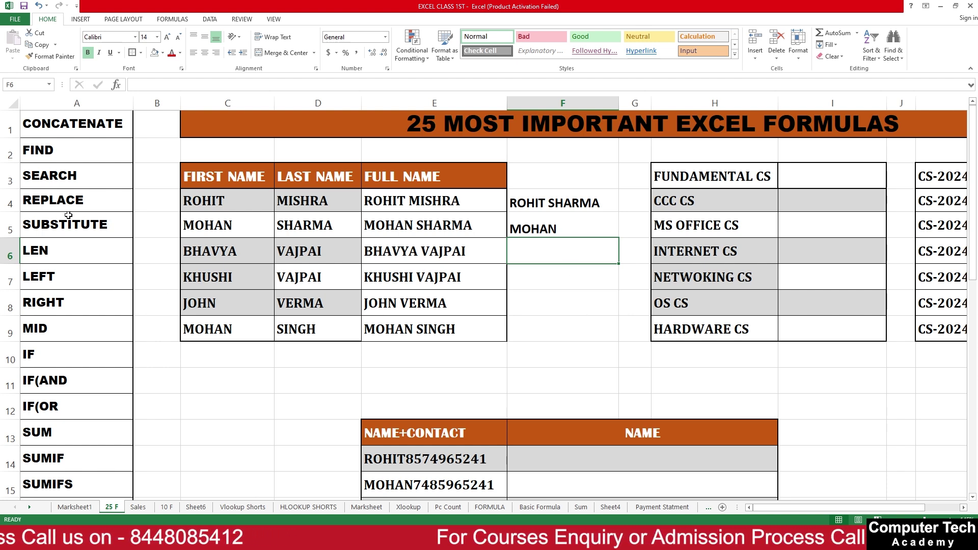
- Delete column F with the REPLACE example results beside the full names
{"action": "left_click", "coordinate": [120, 223]}
{"action": "left_click", "coordinate": [548, 375]}
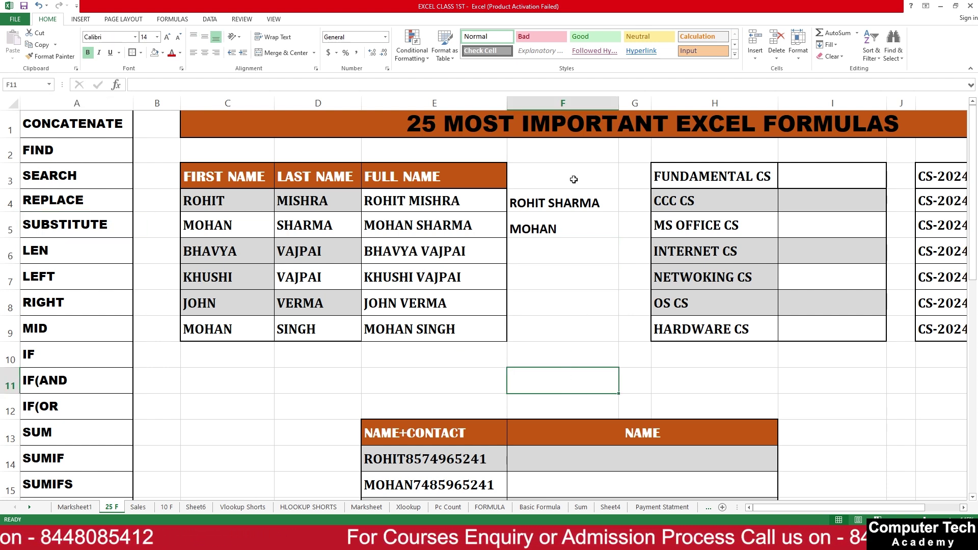
{"action": "left_click", "coordinate": [578, 102]}
{"action": "key", "text": "ctrl+minus"}
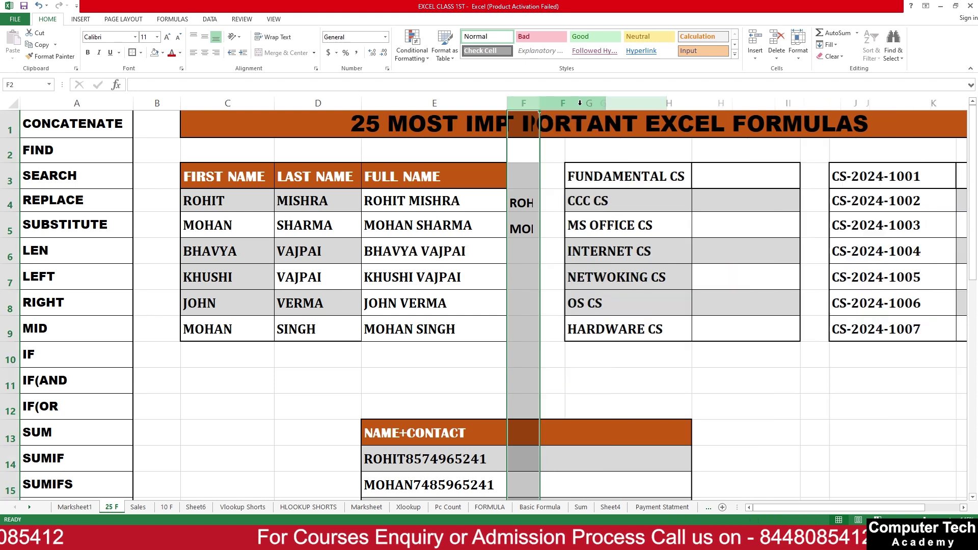
- Enter =REPLACE(G3,13,2,"IT") in H3 to replace the CS ending of the first course name with IT
{"action": "left_click", "coordinate": [718, 328]}
{"action": "scroll", "coordinate": [535, 332], "scroll_direction": "down", "scroll_amount": 2}
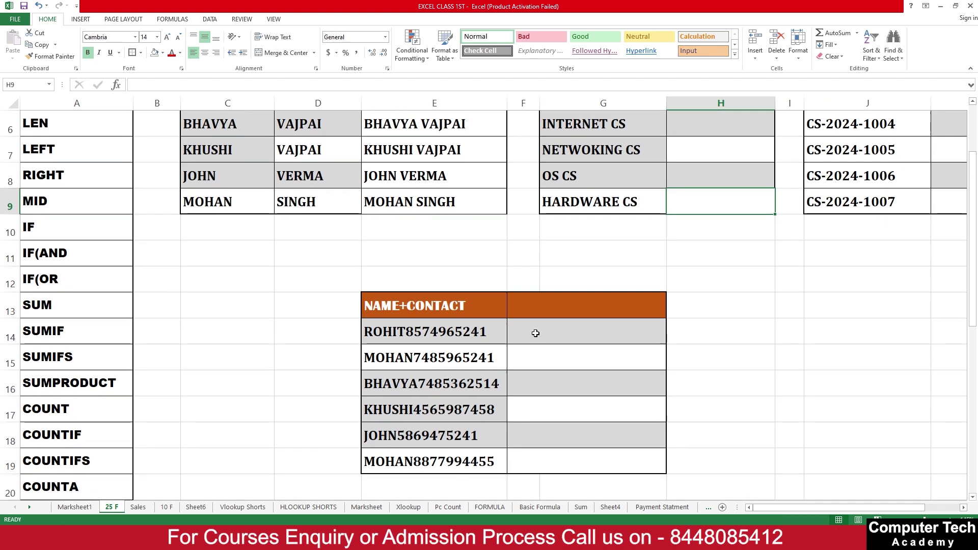
{"action": "scroll", "coordinate": [535, 331], "scroll_direction": "up", "scroll_amount": 2}
{"action": "left_click", "coordinate": [639, 232]}
{"action": "left_click", "coordinate": [697, 181]}
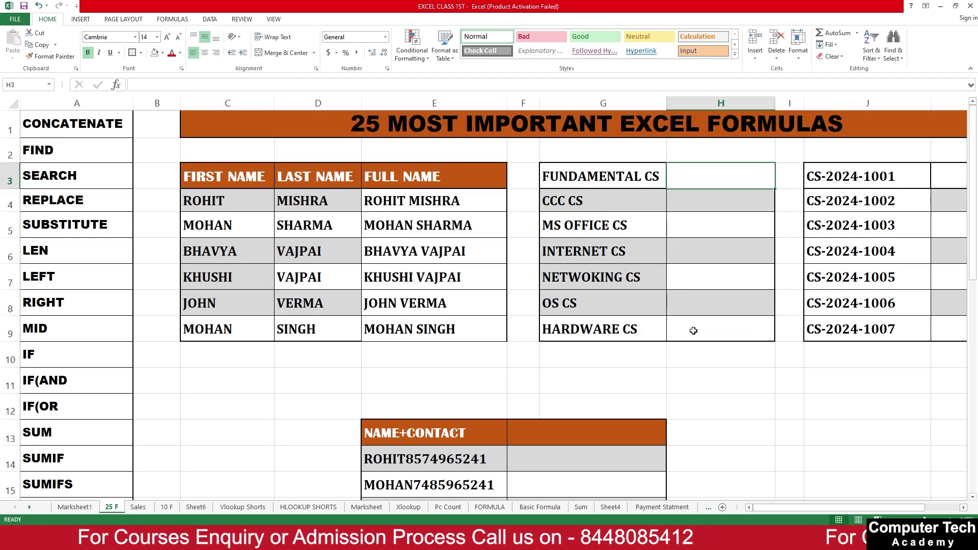
{"action": "left_click_drag", "start_coordinate": [790, 511], "coordinate": [809, 510]}
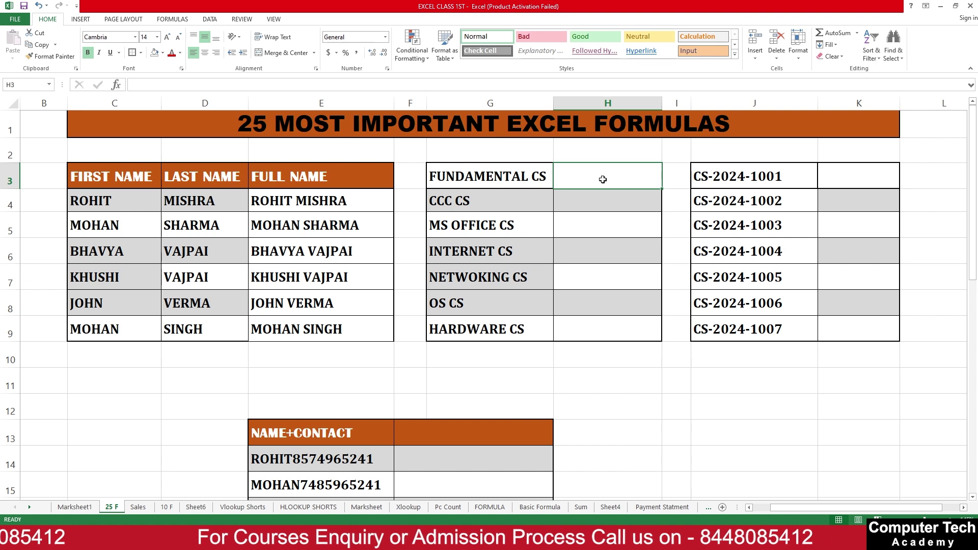
{"action": "type", "text": "=REPL"}
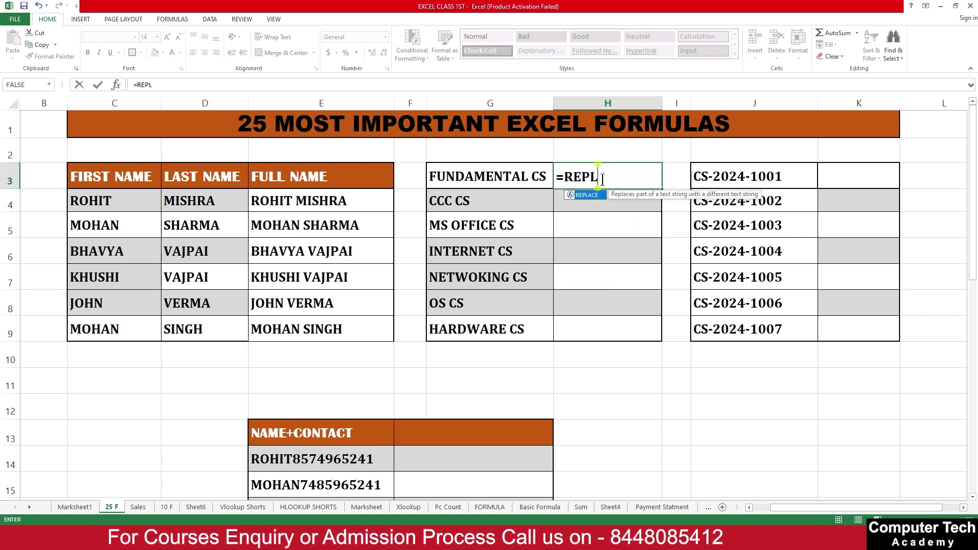
{"action": "type", "text": "ACE("}
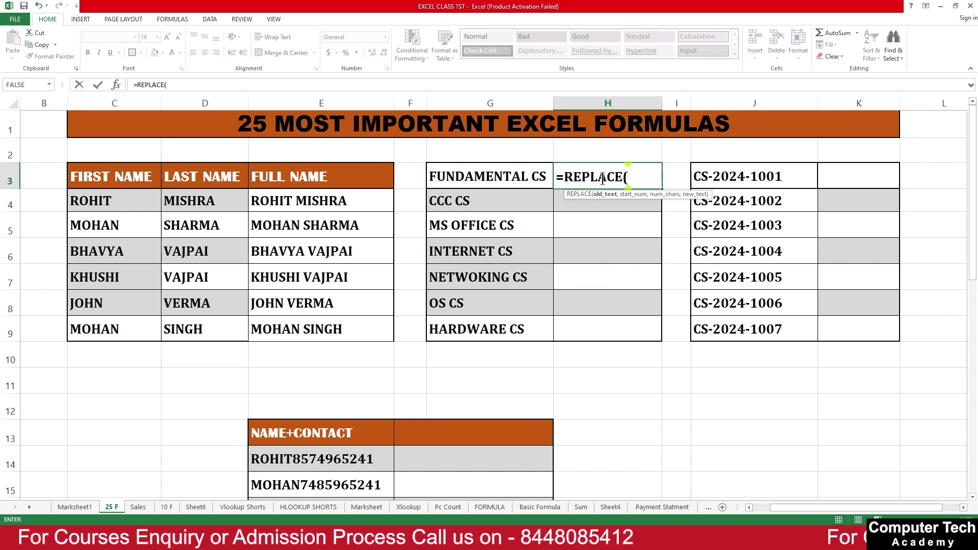
{"action": "left_click", "coordinate": [514, 179]}
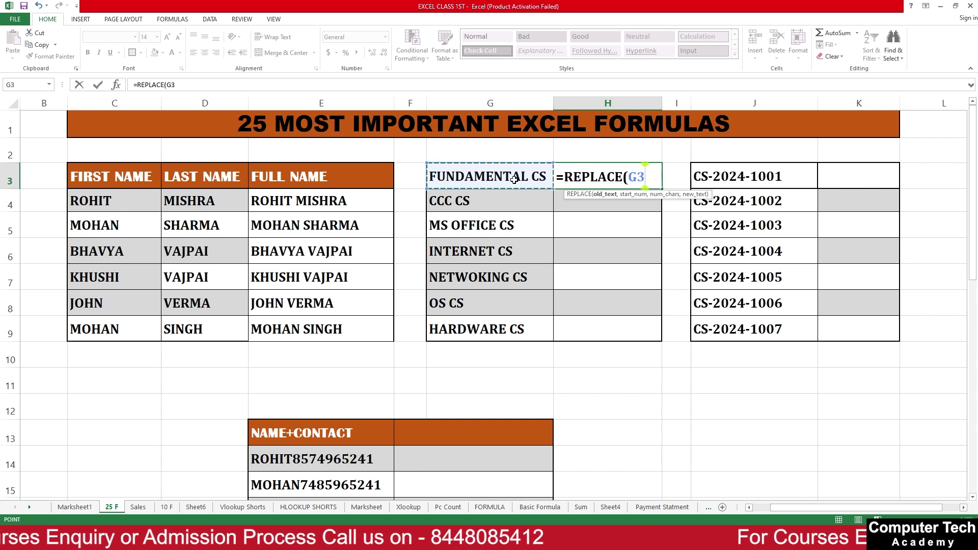
{"action": "type", "text": ",13,2,"}
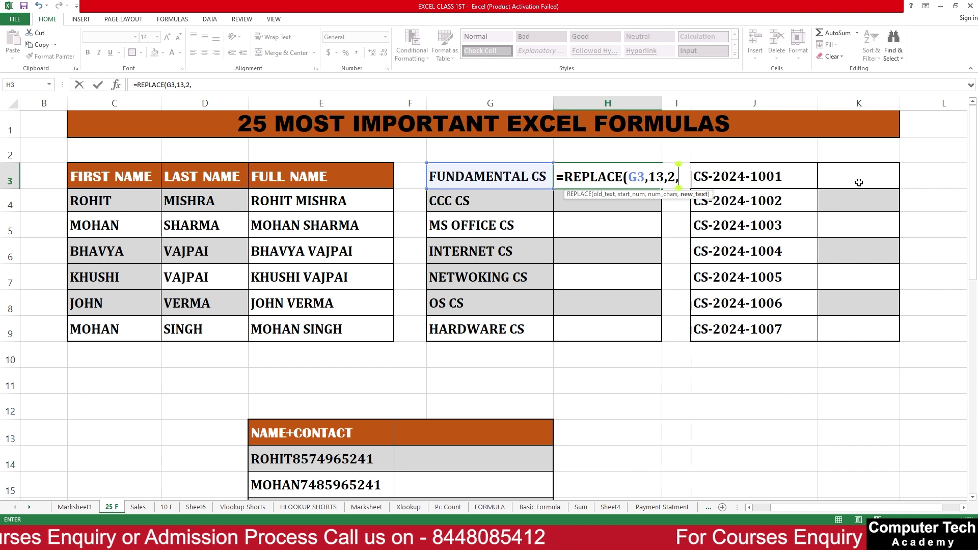
{"action": "type", "text": "IT"}
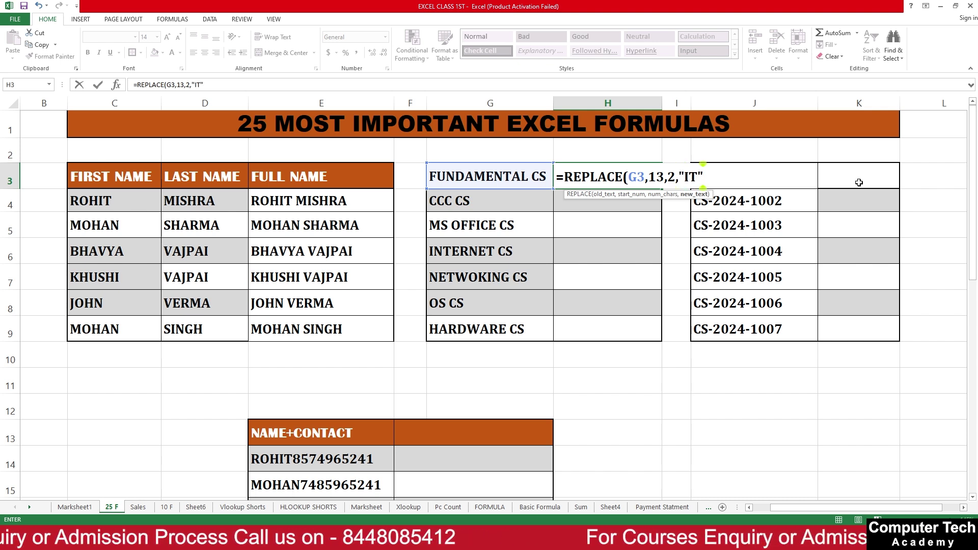
{"action": "key", "text": "Return"}
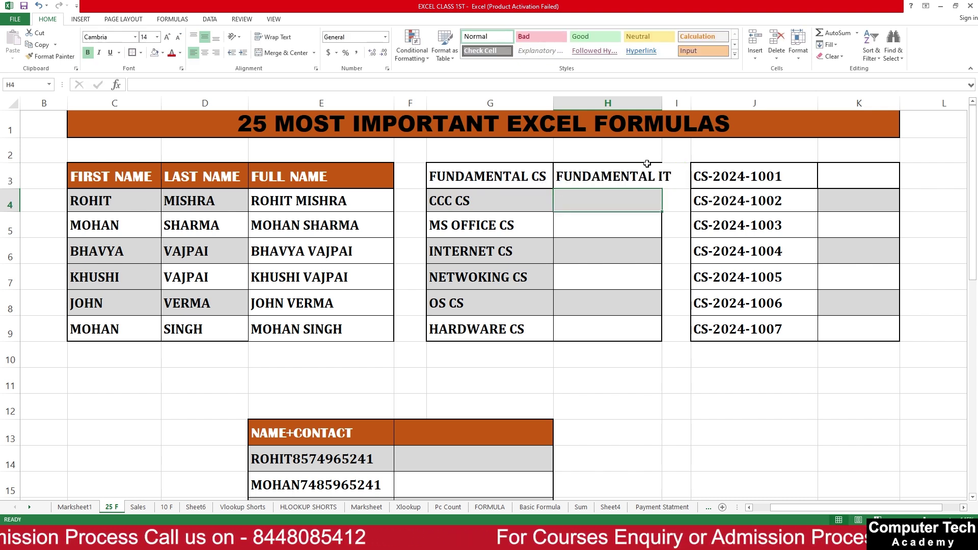
- Fill the REPLACE formula from H3 down through H9 for the remaining course names
{"action": "left_click", "coordinate": [645, 179]}
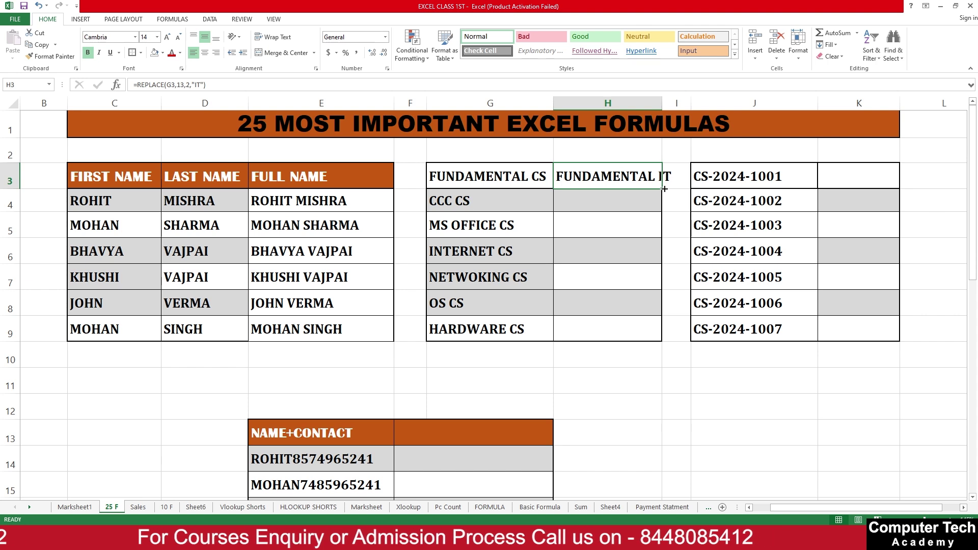
{"action": "left_click_drag", "start_coordinate": [663, 191], "coordinate": [661, 334]}
{"action": "left_click", "coordinate": [676, 359]}
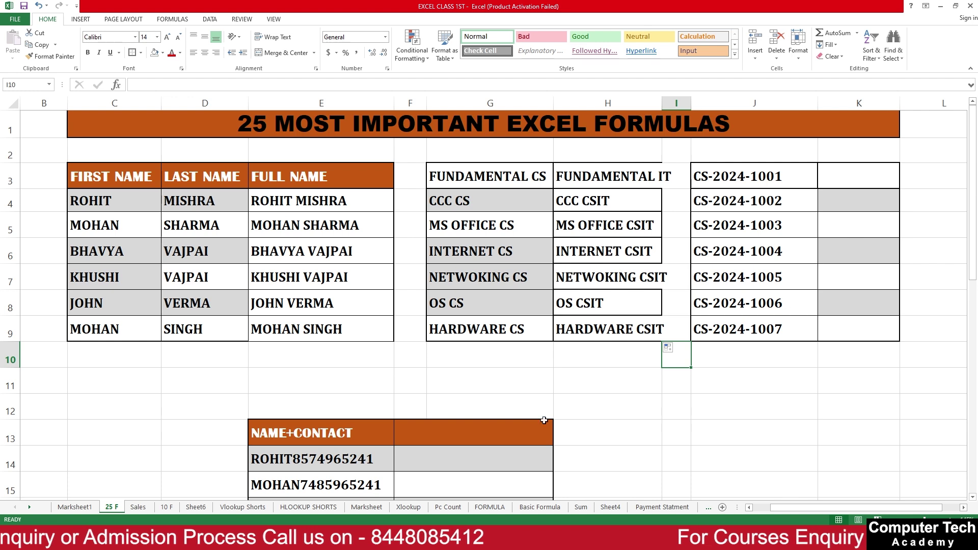
- Review the arguments of the REPLACE formula in H3 beside the first course name
{"action": "left_click_drag", "start_coordinate": [791, 506], "coordinate": [774, 506]}
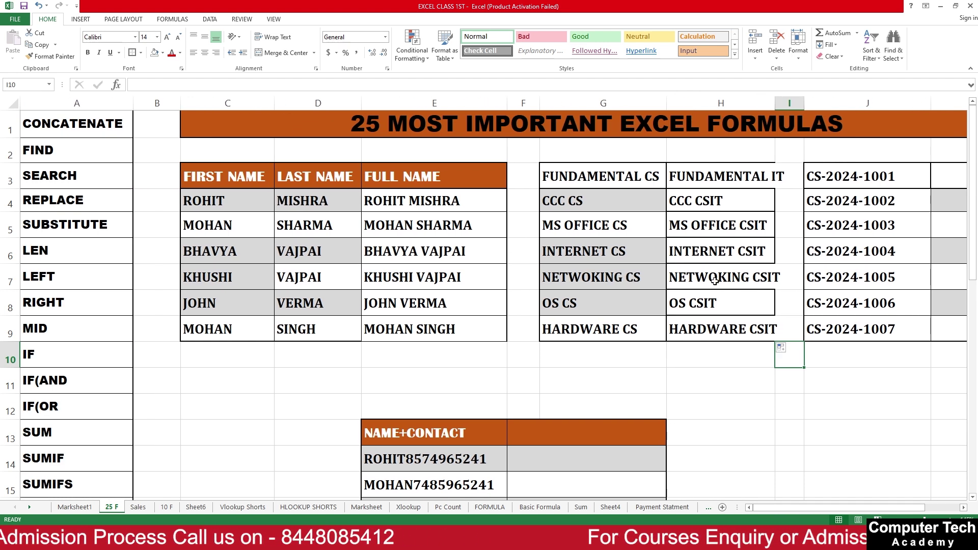
{"action": "left_click", "coordinate": [720, 252]}
{"action": "double_click", "coordinate": [773, 178]}
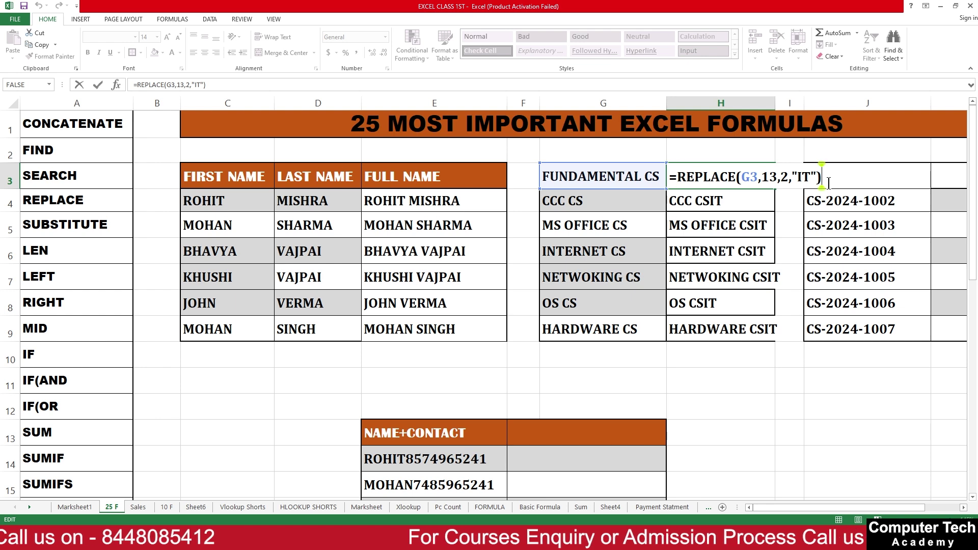
{"action": "key", "text": "Return"}
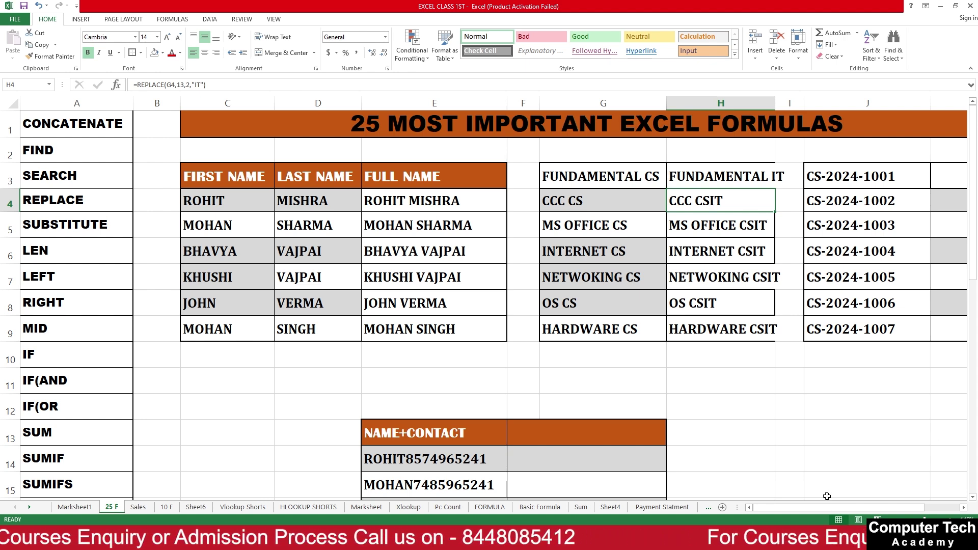
- Enter =REPLACE(J3,3,1,"@") in K3 to swap the first hyphen of the code for @, and fill it down through K9
{"action": "scroll", "coordinate": [707, 168], "scroll_direction": "right", "scroll_amount": 2}
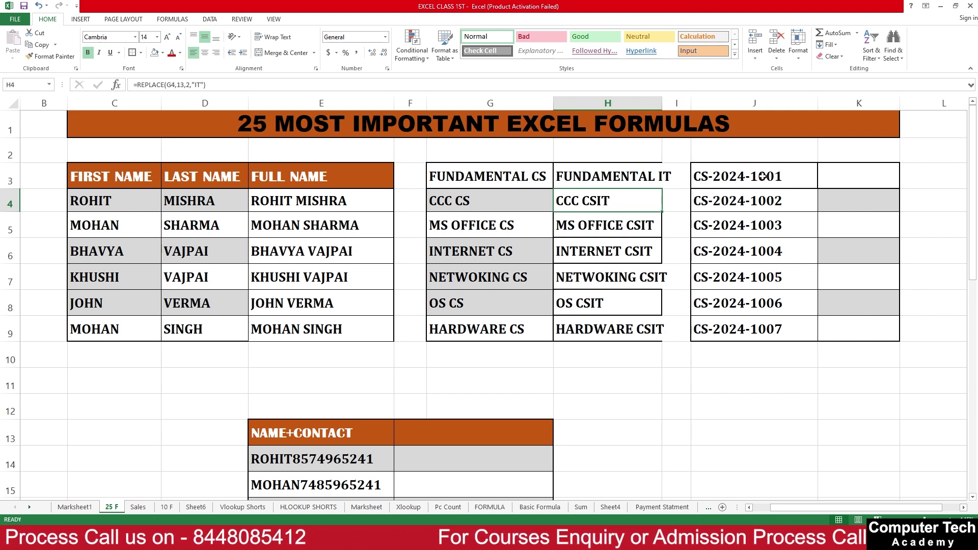
{"action": "left_click", "coordinate": [840, 180]}
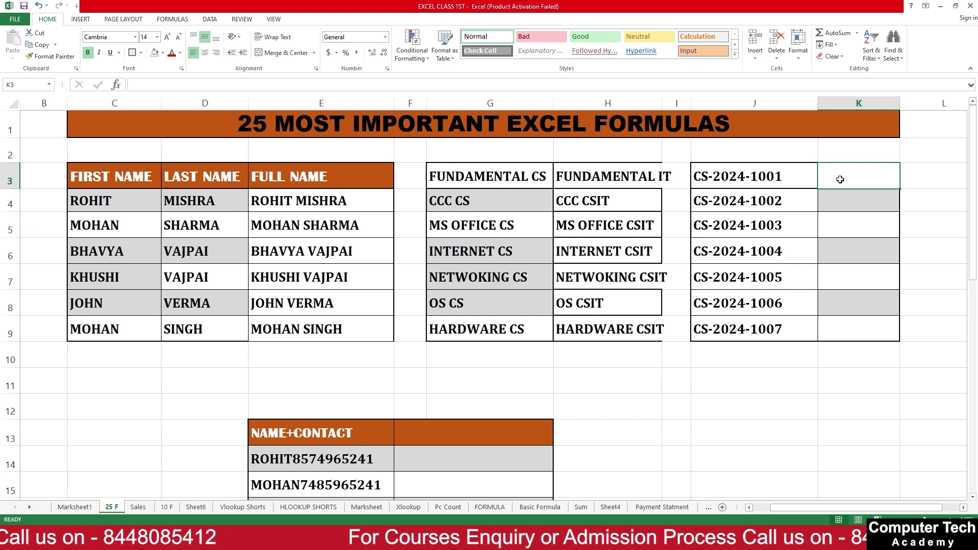
{"action": "type", "text": "=REPLACE"}
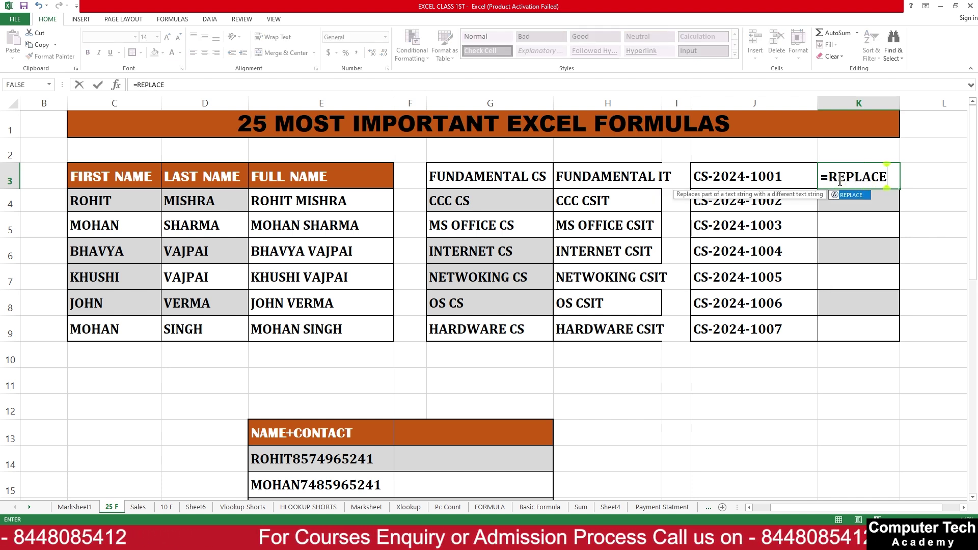
{"action": "type", "text": "("}
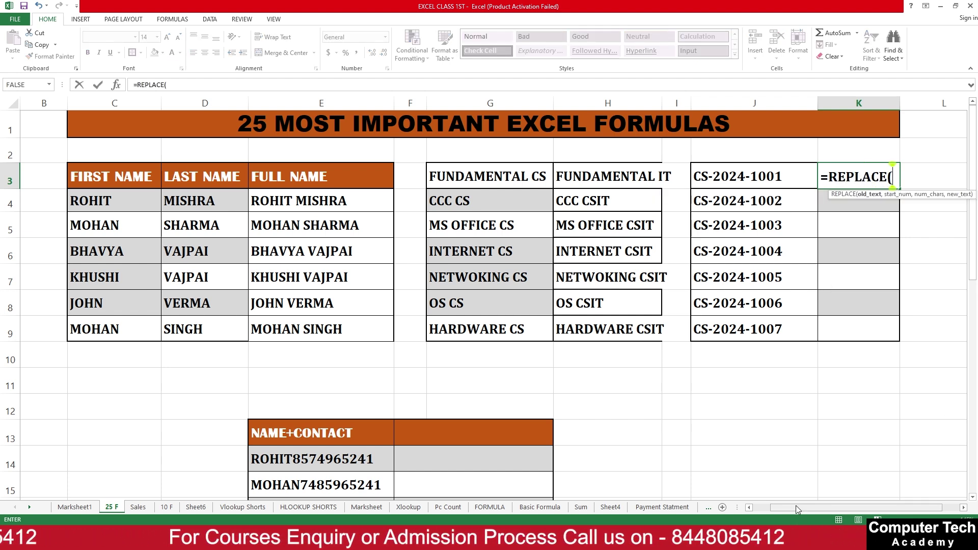
{"action": "left_click_drag", "start_coordinate": [872, 512], "coordinate": [890, 512]}
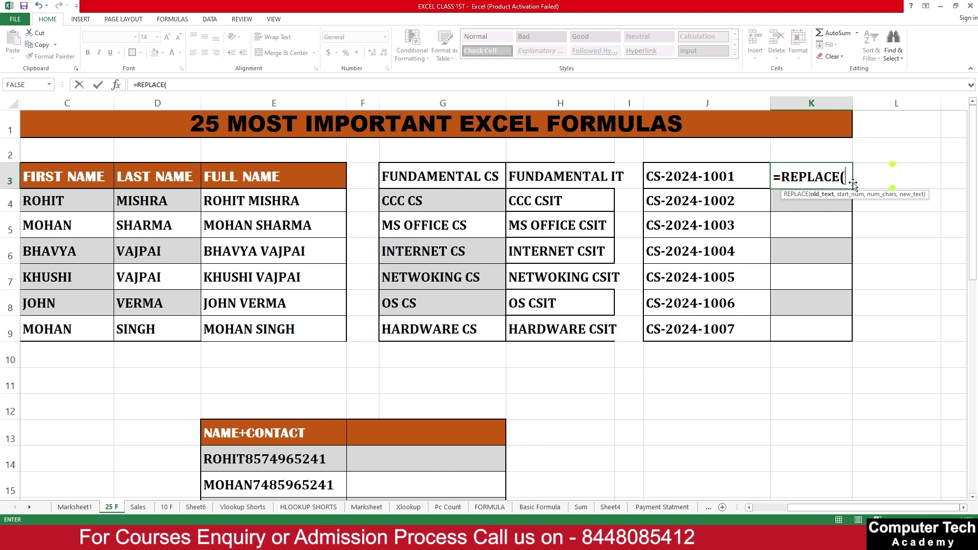
{"action": "left_click", "coordinate": [688, 172]}
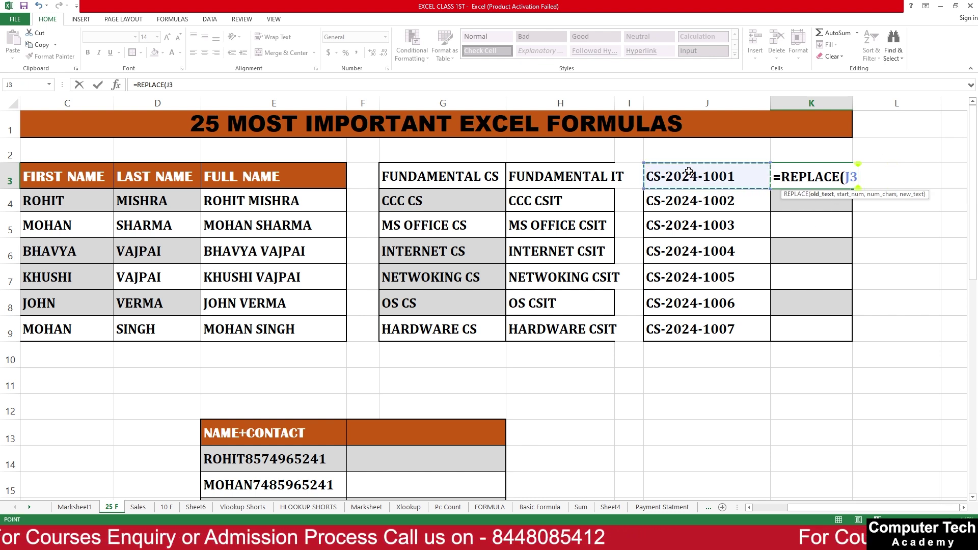
{"action": "type", "text": ","}
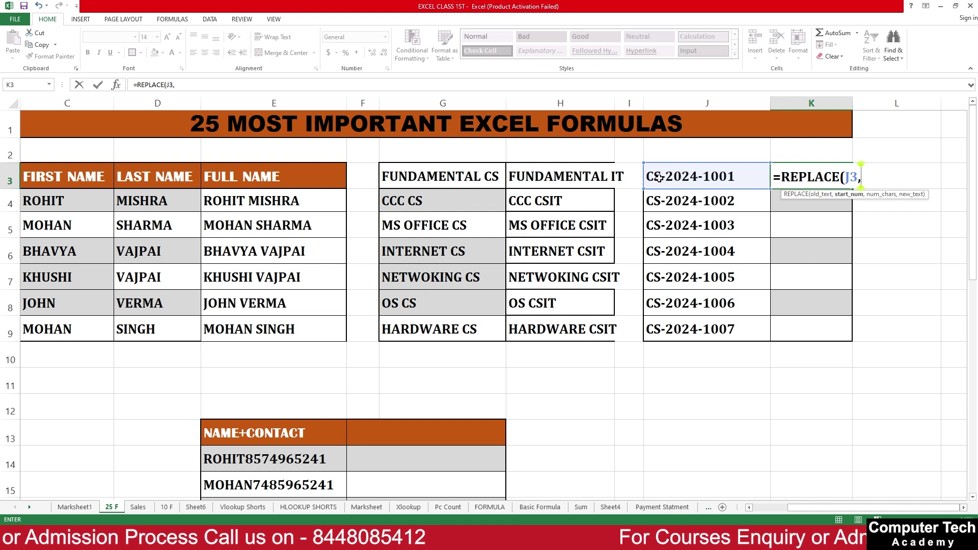
{"action": "type", "text": "3"}
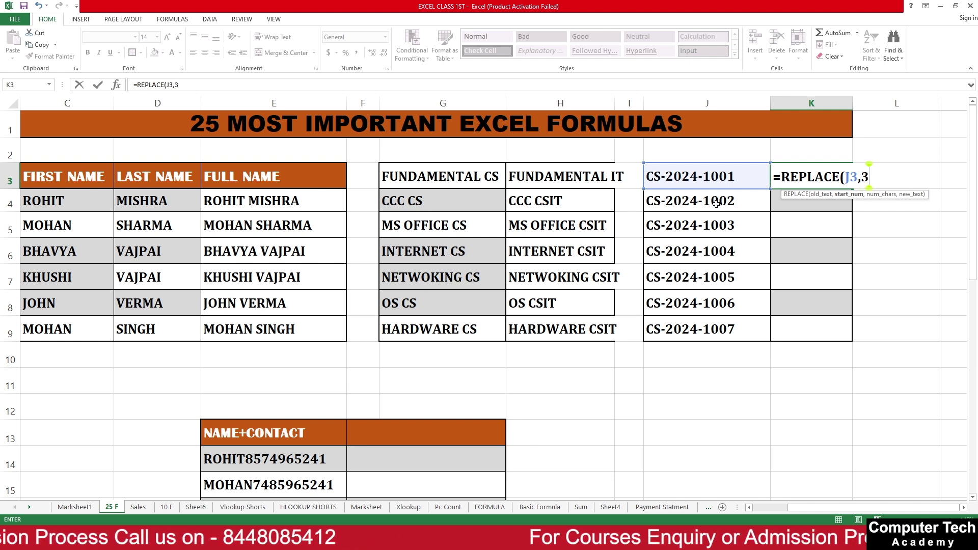
{"action": "type", "text": ","}
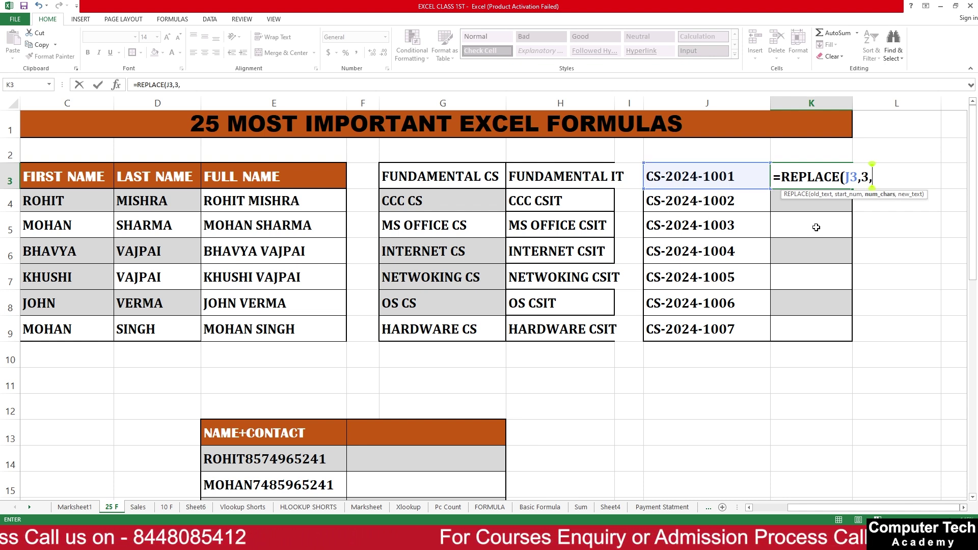
{"action": "type", "text": "1"}
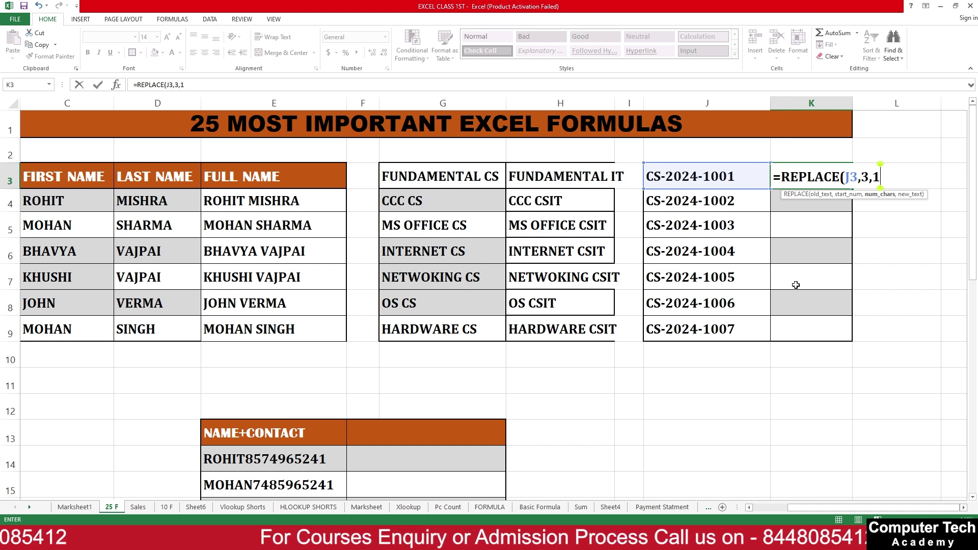
{"action": "type", "text": ","}
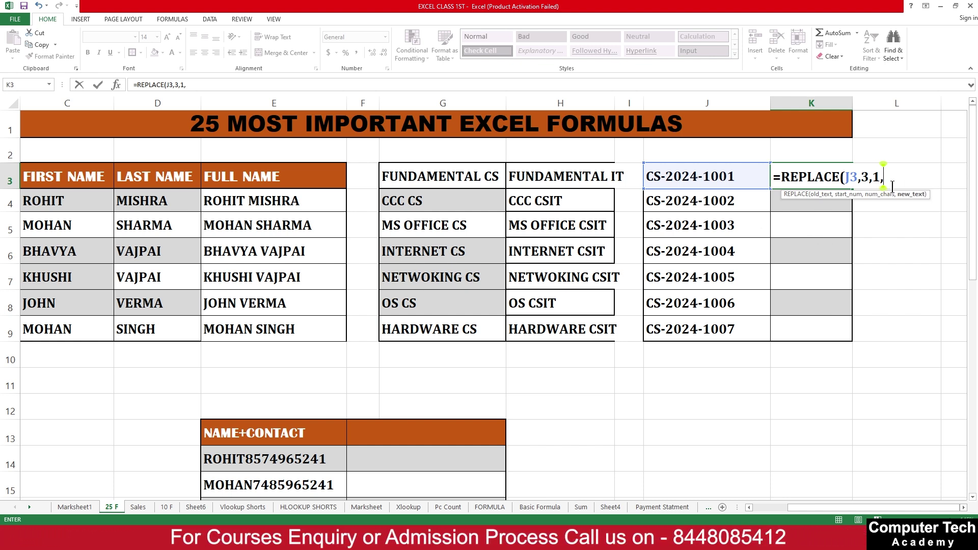
{"action": "type", "text": "\"@\""}
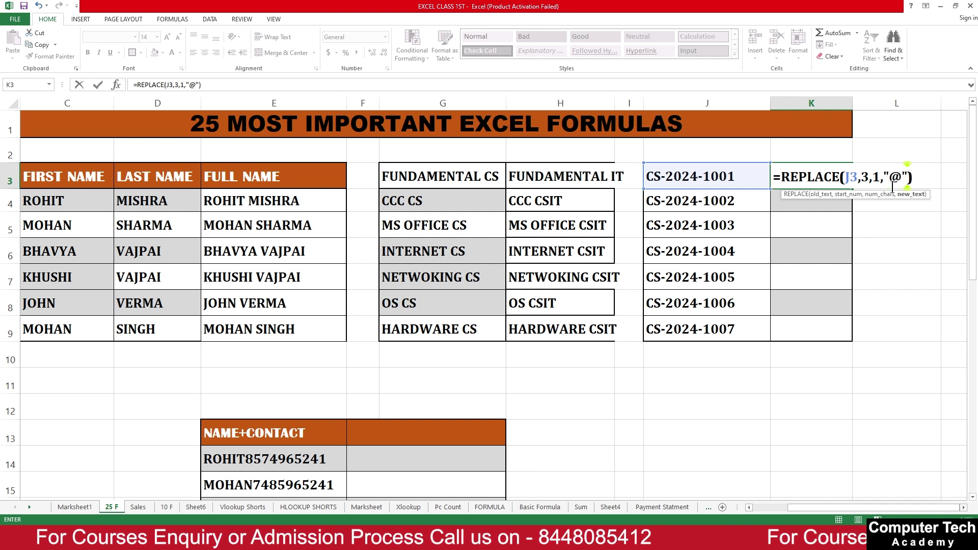
{"action": "key", "text": "ctrl+Return"}
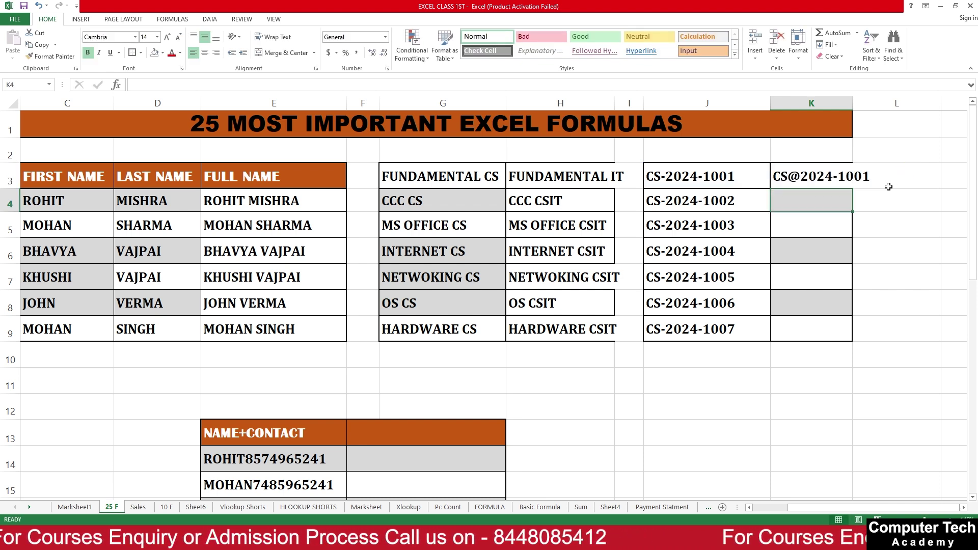
{"action": "left_click_drag", "start_coordinate": [851, 190], "coordinate": [855, 336]}
{"action": "left_click", "coordinate": [790, 458]}
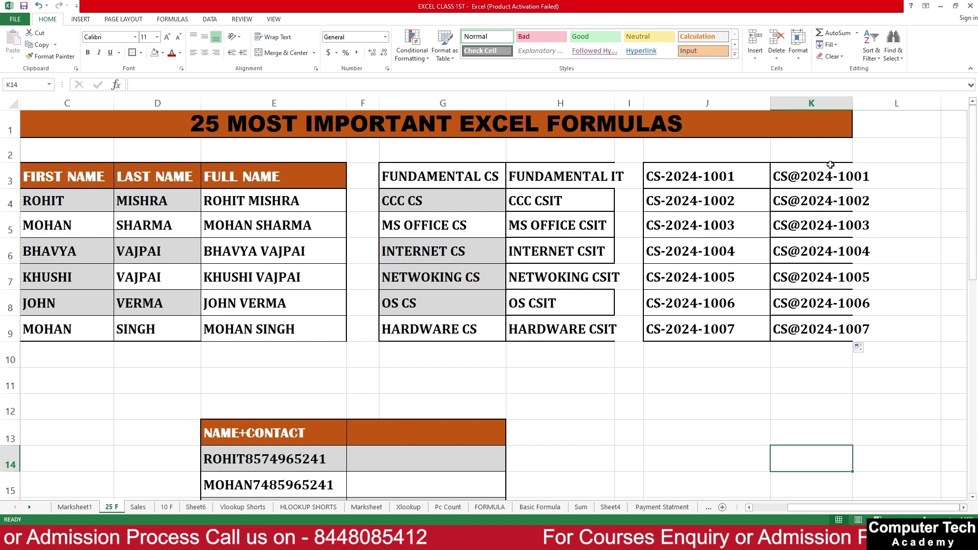
- Undo the fill and the REPLACE formula in column K
{"action": "key", "text": "ctrl+z"}
{"action": "key", "text": "ctrl+z"}
{"action": "left_click", "coordinate": [820, 208]}
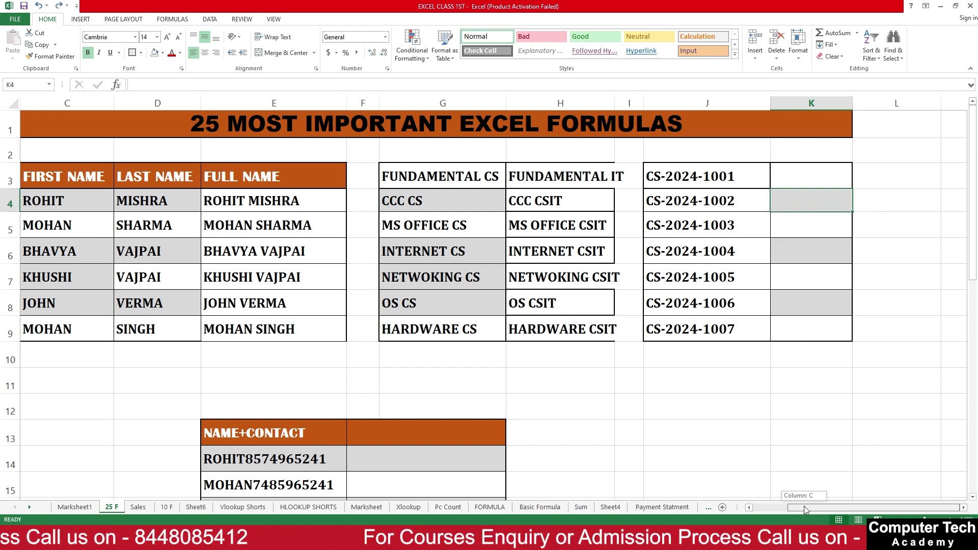
- Clear the REPLACE results from H3:H9 beside the course names
{"action": "left_click_drag", "start_coordinate": [803, 507], "coordinate": [757, 491]}
{"action": "left_click_drag", "start_coordinate": [718, 176], "coordinate": [715, 322]}
{"action": "key", "text": "Delete"}
{"action": "left_click", "coordinate": [708, 277]}
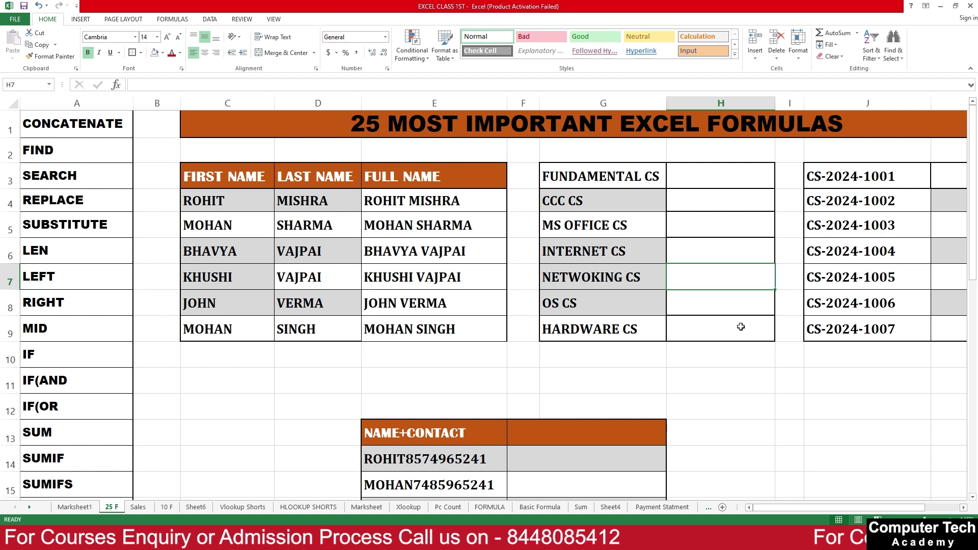
{"action": "left_click", "coordinate": [723, 230]}
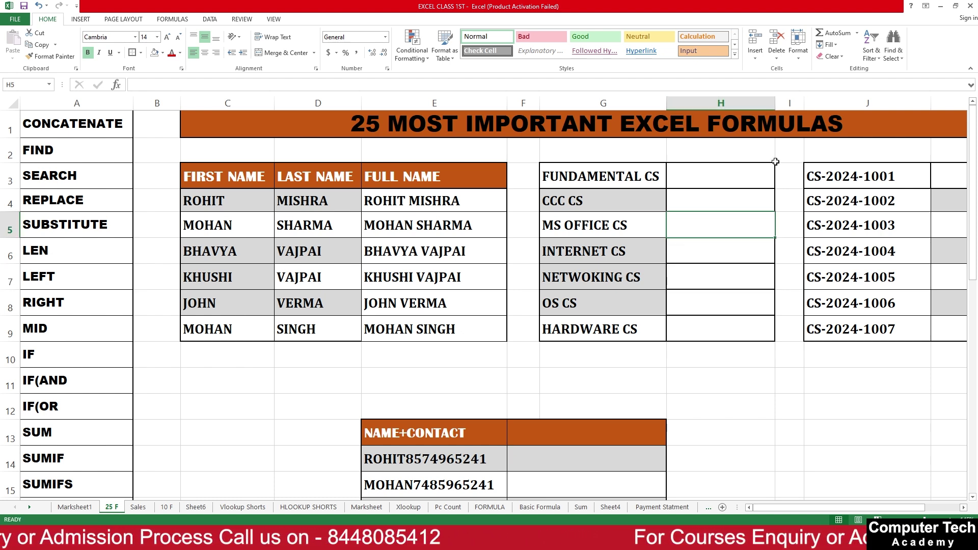
{"action": "left_click", "coordinate": [751, 313]}
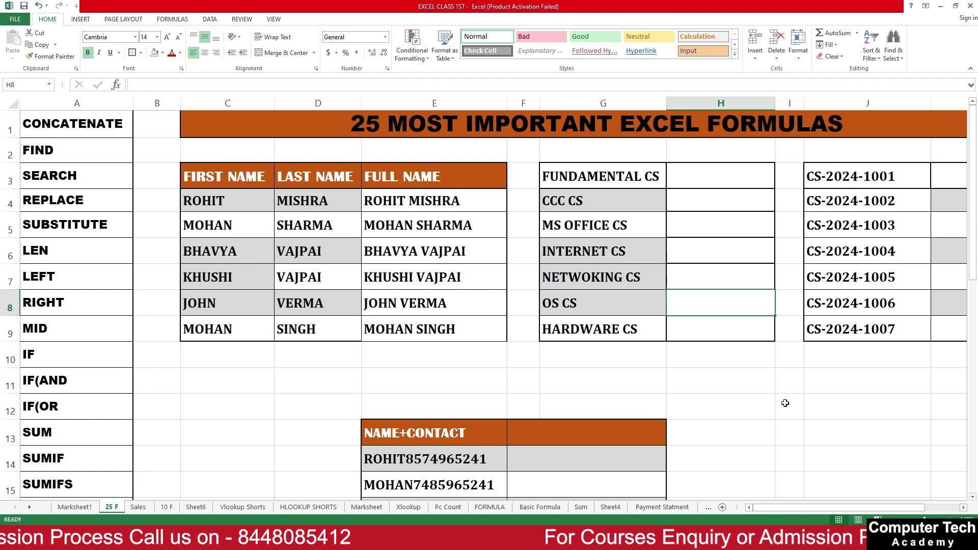
- Narrow column E to fit the full names more closely
{"action": "scroll", "coordinate": [715, 325], "scroll_direction": "down", "scroll_amount": 1}
{"action": "scroll", "coordinate": [716, 325], "scroll_direction": "down", "scroll_amount": 1}
{"action": "left_click", "coordinate": [748, 389]}
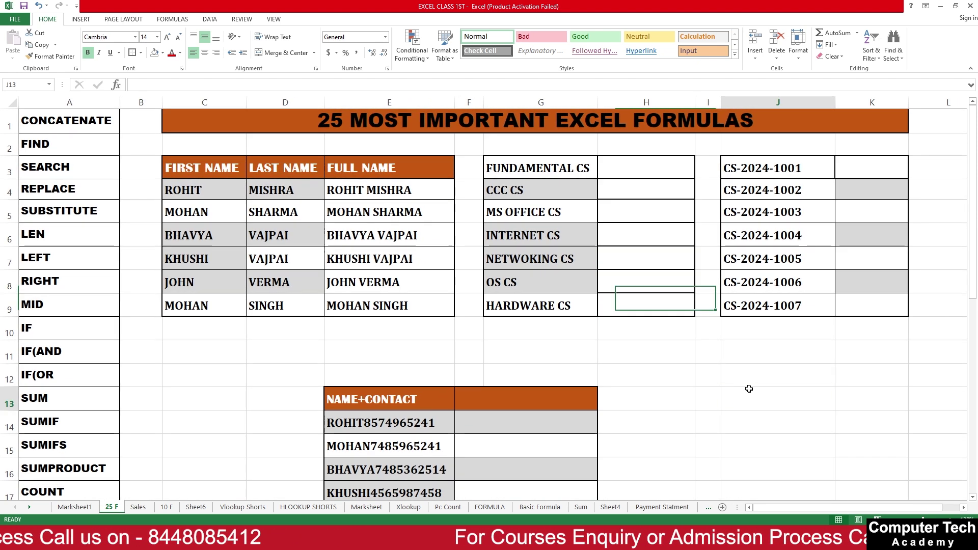
{"action": "left_click", "coordinate": [573, 229]}
{"action": "left_click_drag", "start_coordinate": [455, 105], "coordinate": [427, 105]}
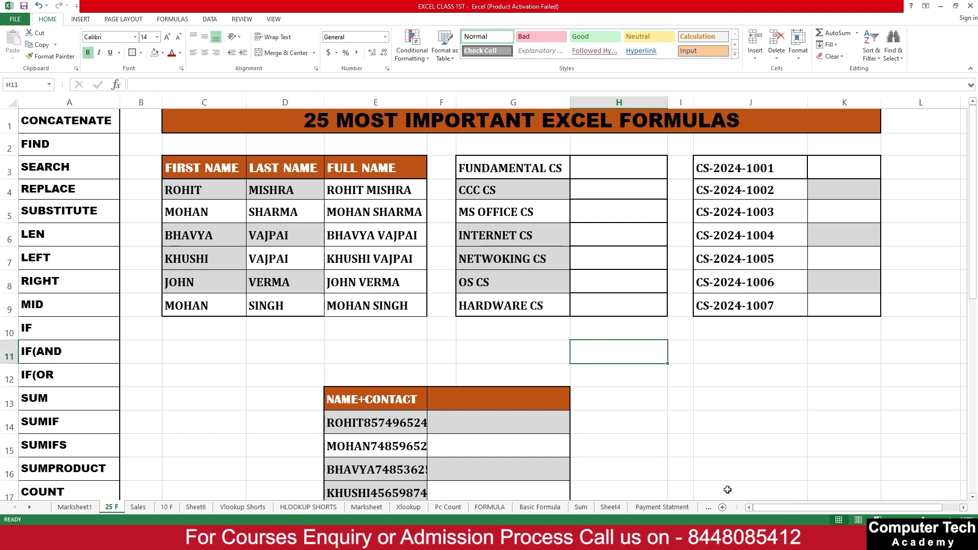
- Enter =SUBSTITUTE(G3,"CS","IT") in H3 to change CS to IT in the first course name
{"action": "left_click_drag", "start_coordinate": [769, 507], "coordinate": [817, 510]}
{"action": "left_click", "coordinate": [500, 164]}
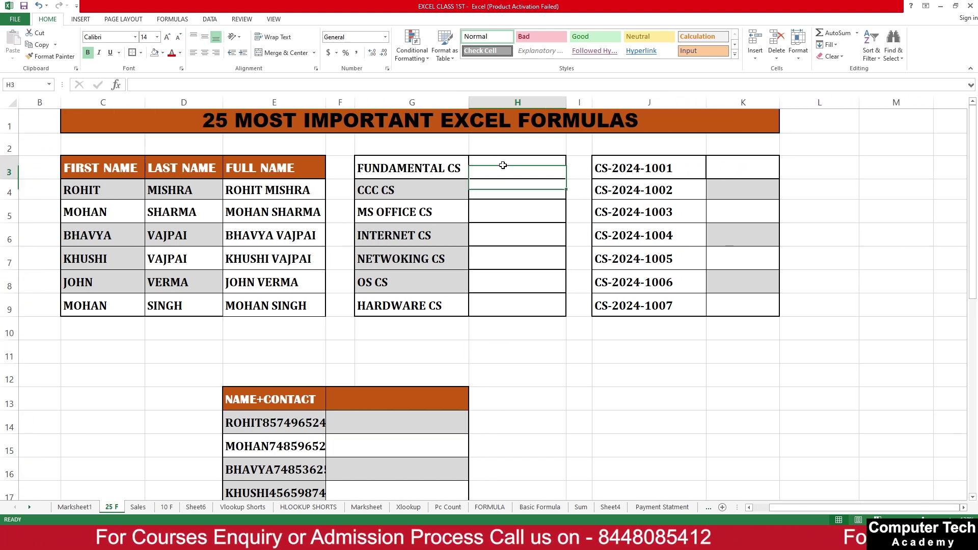
{"action": "scroll", "coordinate": [501, 184], "scroll_direction": "up", "scroll_amount": 2}
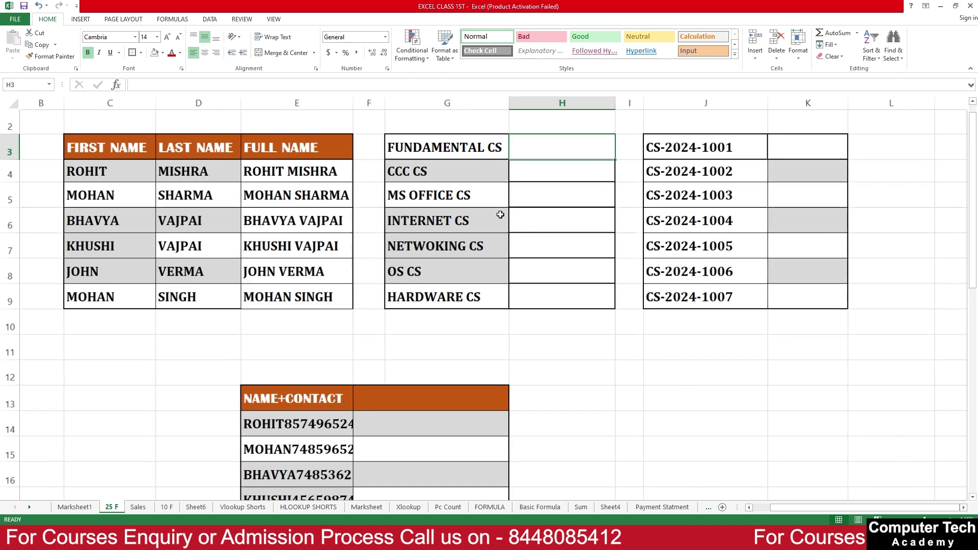
{"action": "left_click_drag", "start_coordinate": [796, 511], "coordinate": [797, 515]}
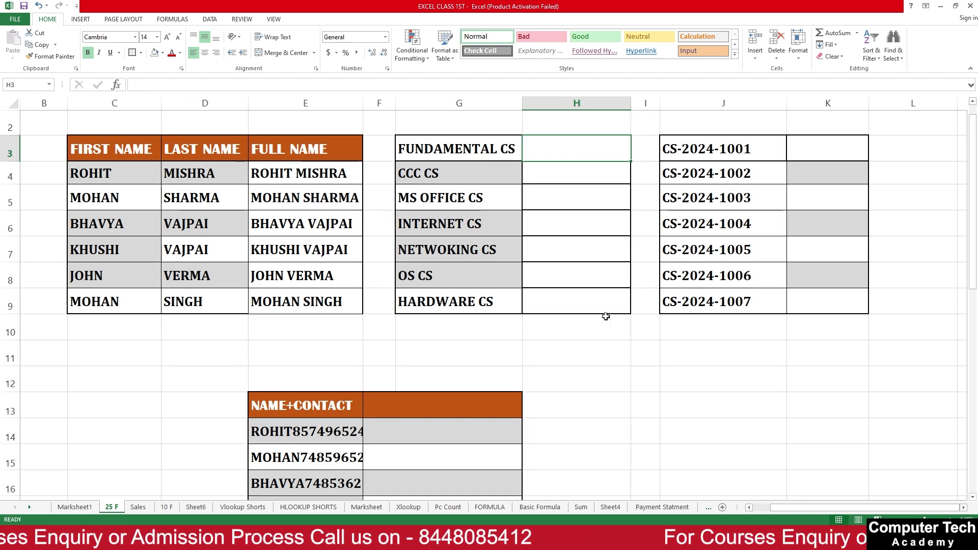
{"action": "scroll", "coordinate": [585, 214], "scroll_direction": "up", "scroll_amount": 1}
{"action": "type", "text": "="}
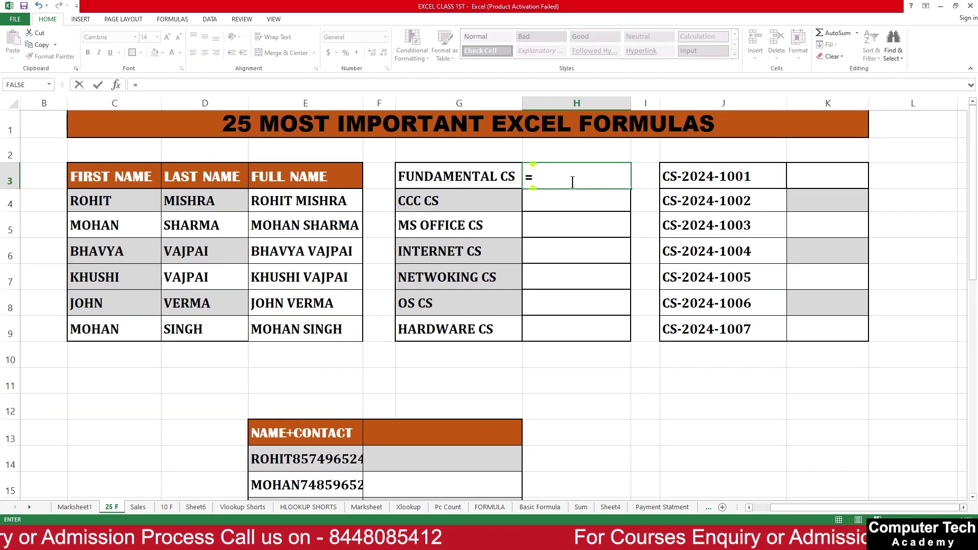
{"action": "type", "text": "SUBSTIT"}
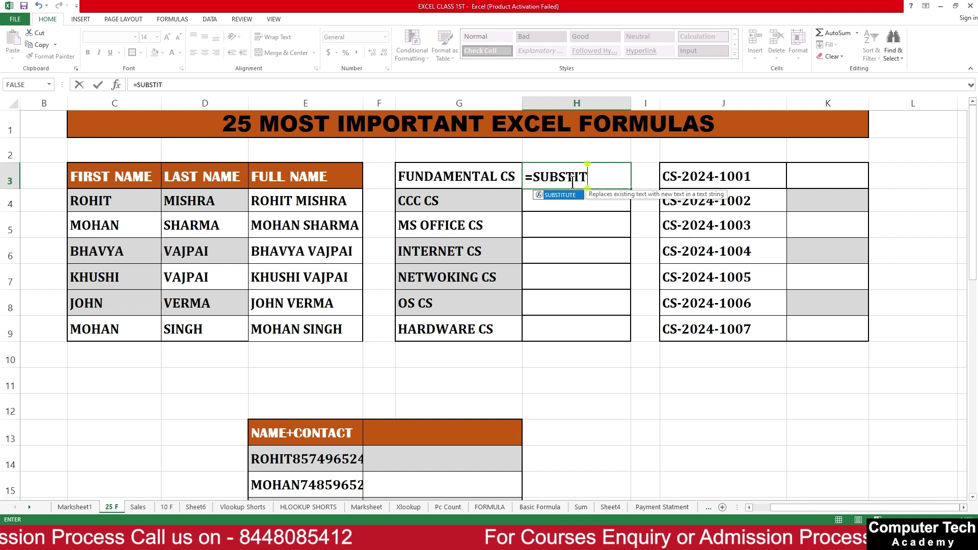
{"action": "type", "text": "UTE("}
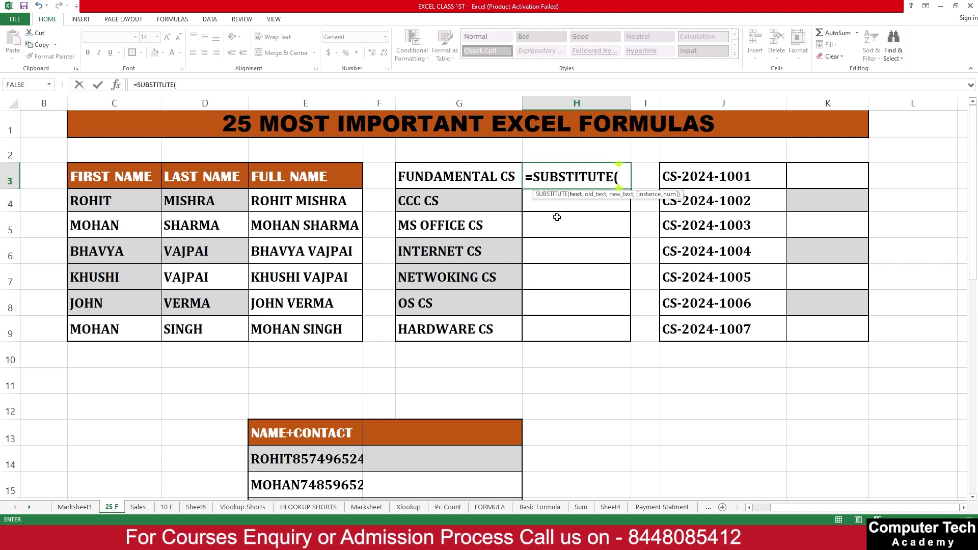
{"action": "left_click", "coordinate": [480, 168]}
{"action": "type", "text": ","}
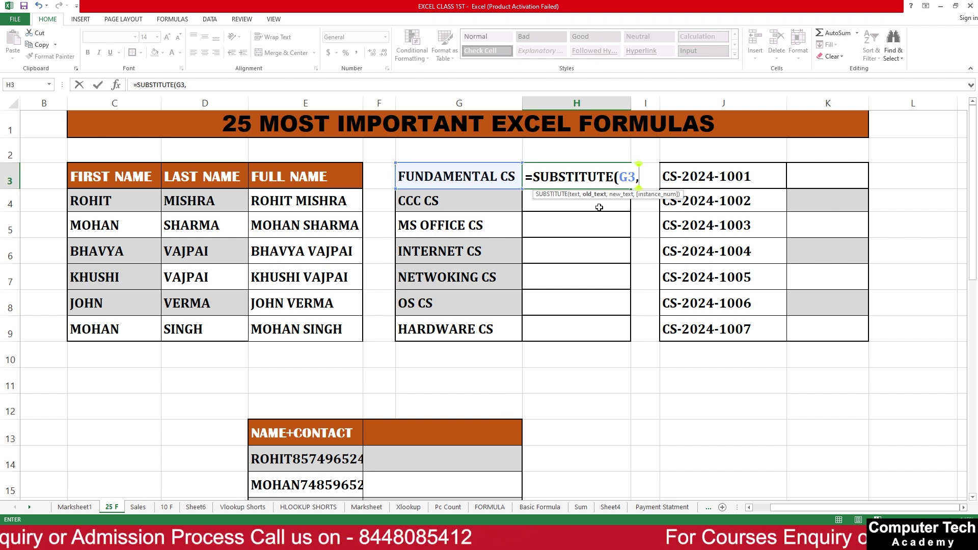
{"action": "type", "text": "\"CS\""}
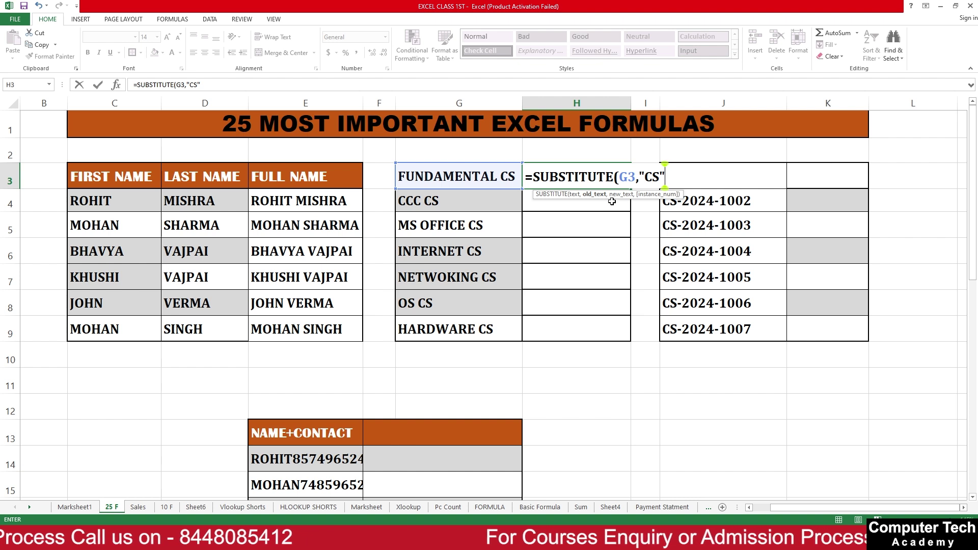
{"action": "type", "text": ","}
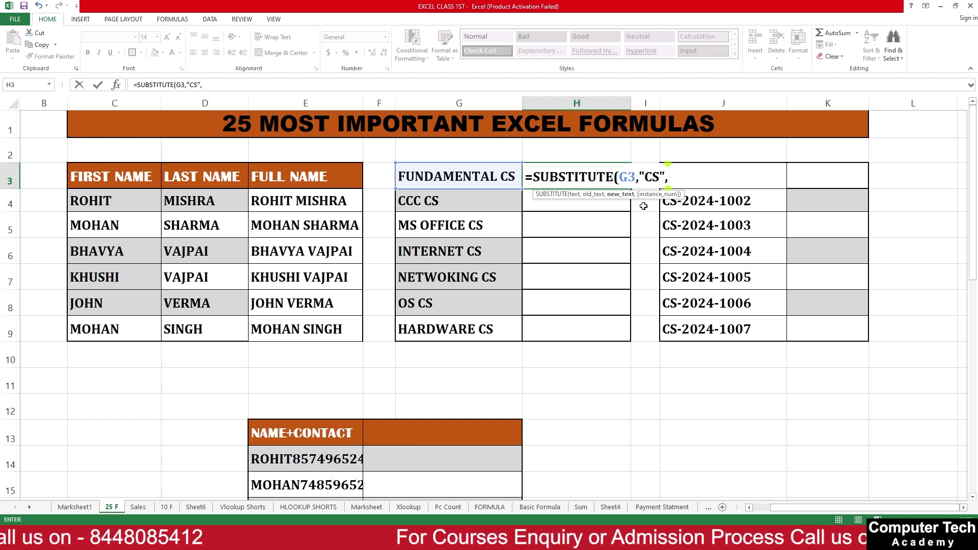
{"action": "type", "text": "\"IT"}
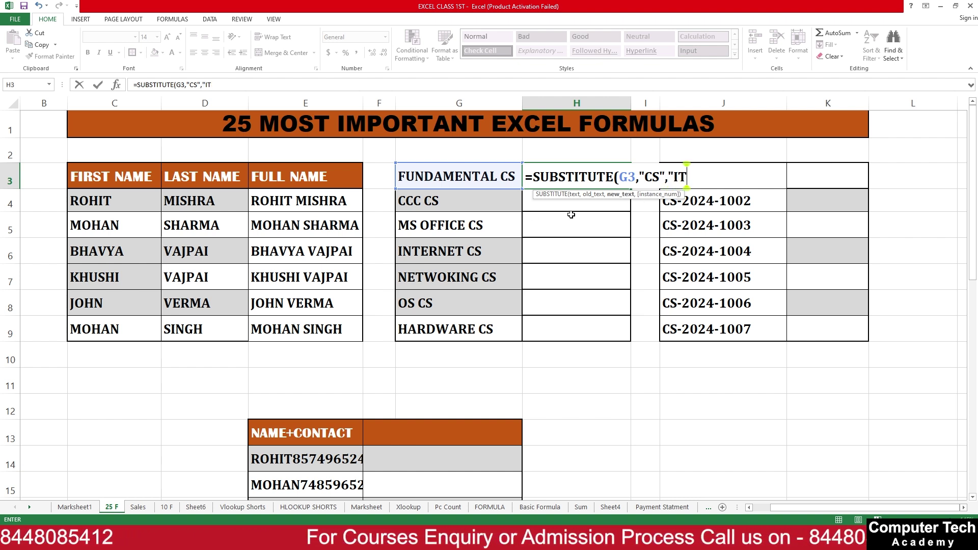
{"action": "type", "text": "\","}
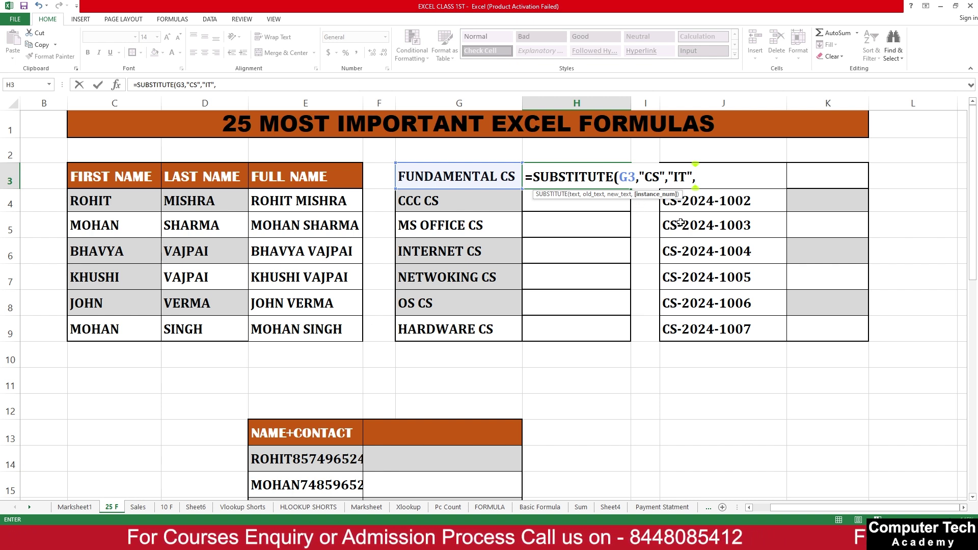
{"action": "key", "text": "BackSpace"}
{"action": "key", "text": "BackSpace"}
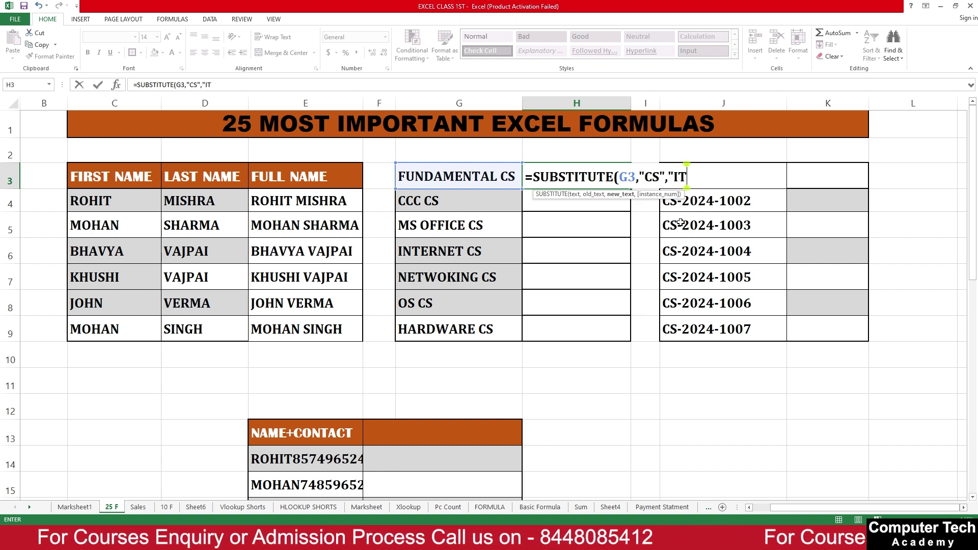
{"action": "type", "text": "\""}
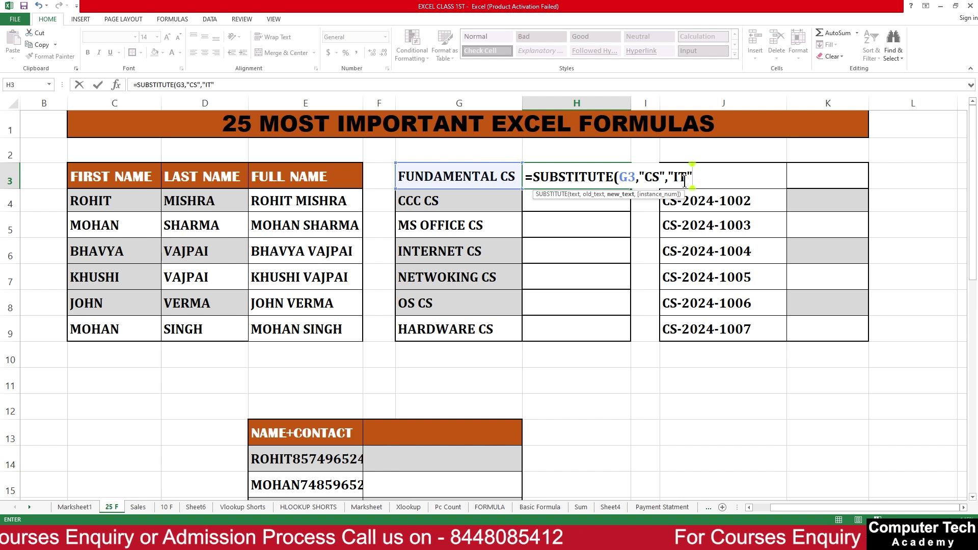
{"action": "type", "text": ")"}
{"action": "key", "text": "Return"}
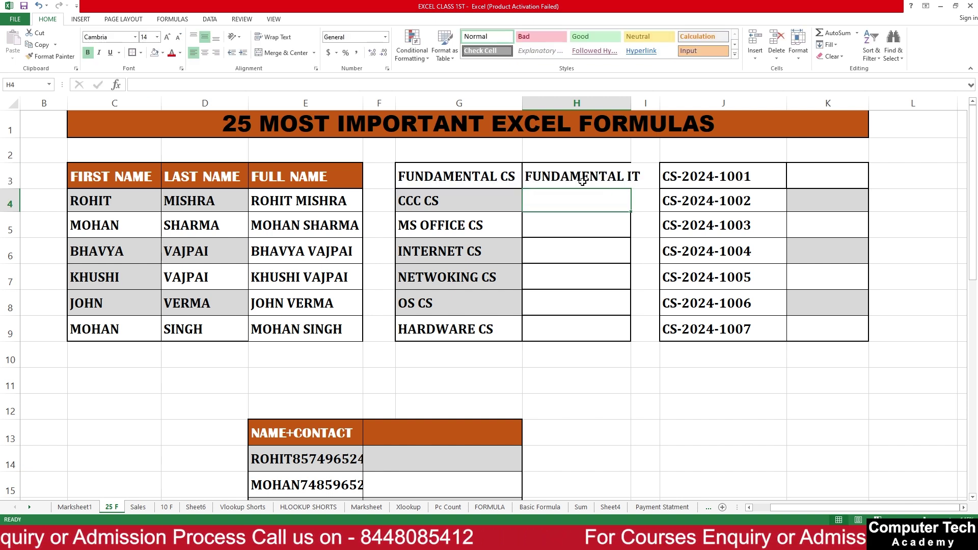
- Fill the SUBSTITUTE formula from H3 down through H9 for the remaining course names
{"action": "left_click", "coordinate": [622, 186]}
{"action": "left_click_drag", "start_coordinate": [632, 190], "coordinate": [631, 336]}
{"action": "left_click", "coordinate": [627, 377]}
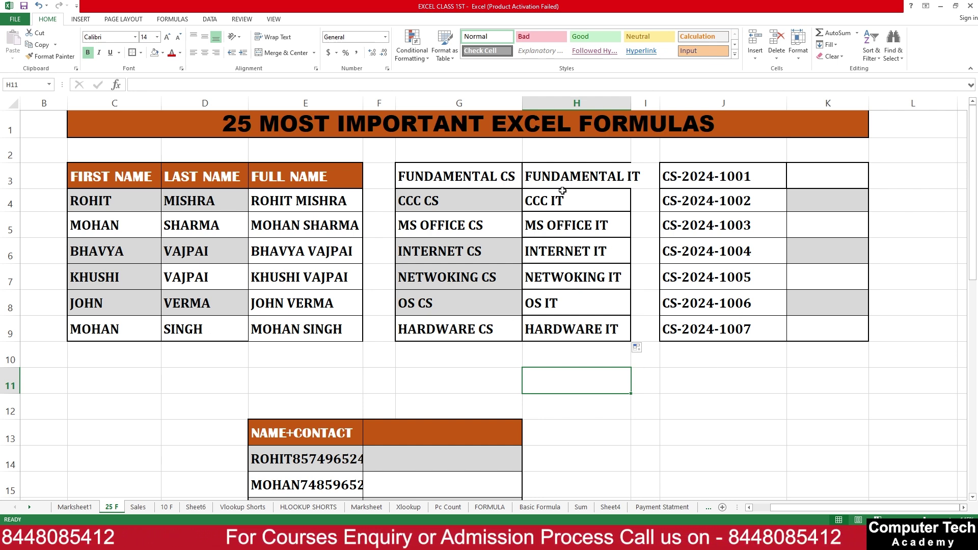
{"action": "left_click", "coordinate": [701, 372]}
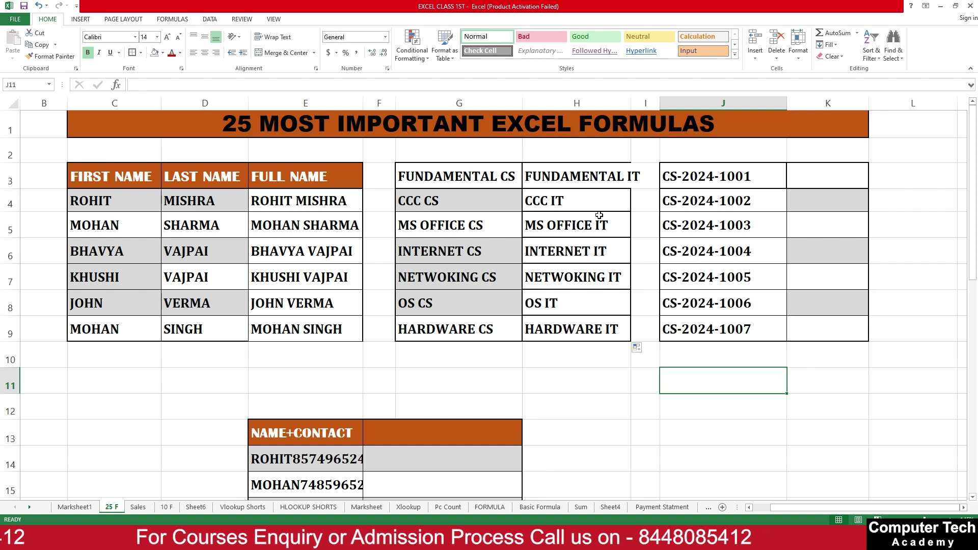
- Re-enter the formula =SUBSTITUTE(G3,"CS","IT") in H3, replacing the existing entry
{"action": "left_click", "coordinate": [566, 173]}
{"action": "type", "text": "=S"}
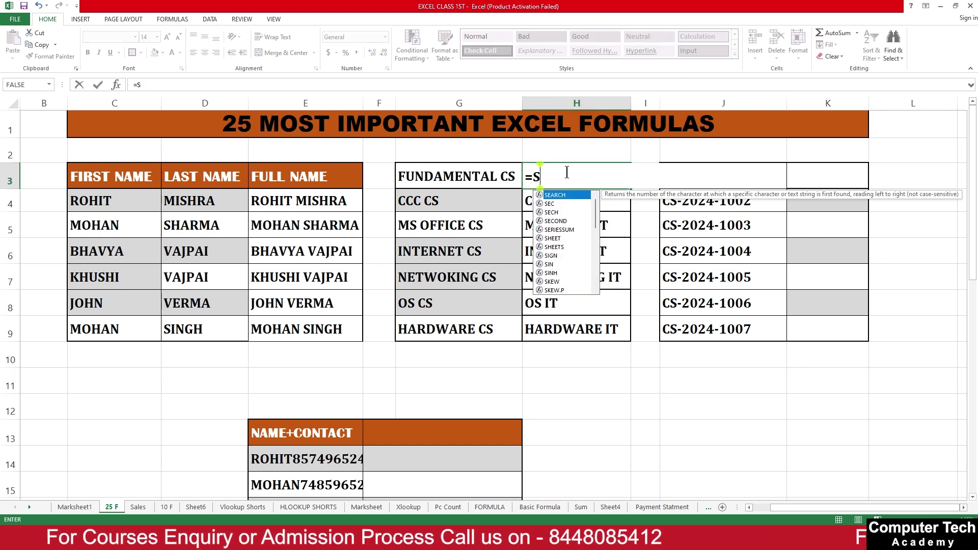
{"action": "type", "text": "UBST"}
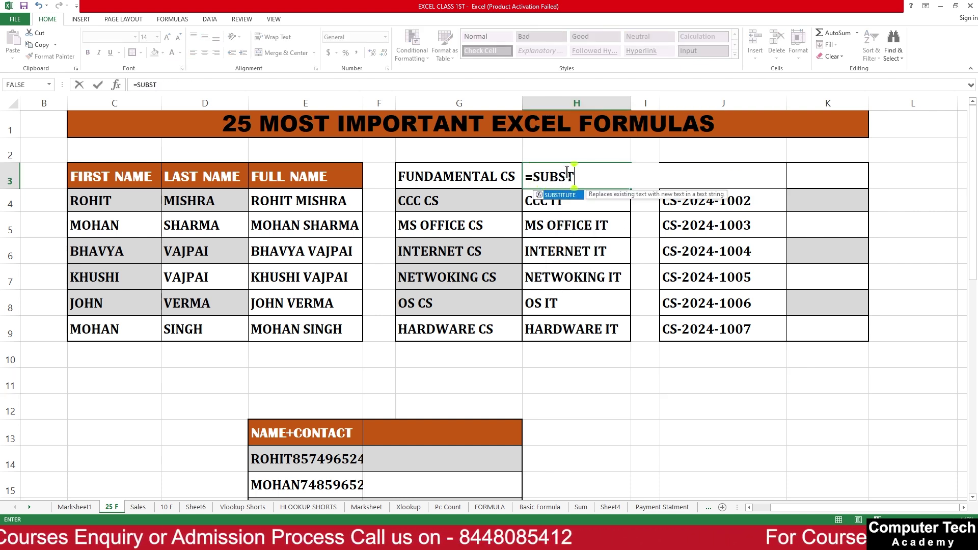
{"action": "type", "text": "ITUTE"}
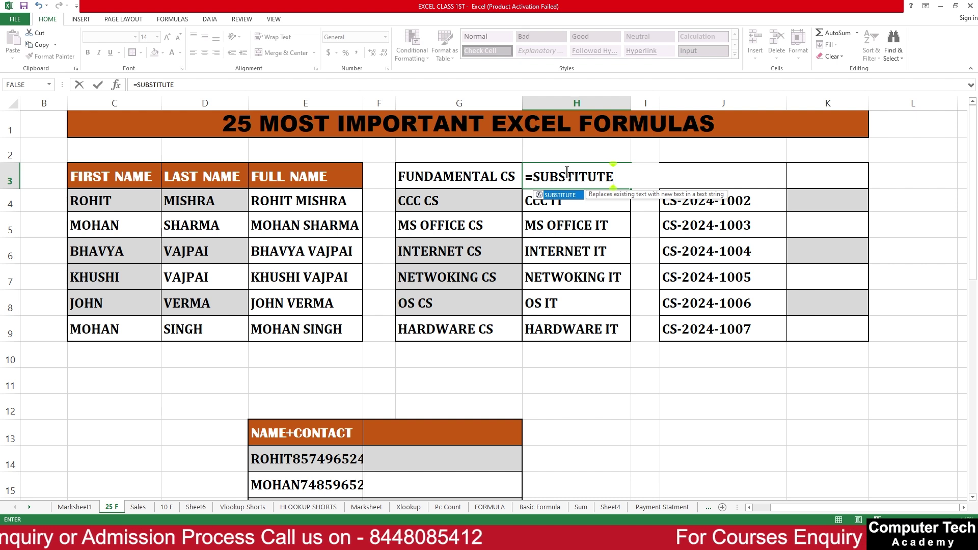
{"action": "type", "text": "("}
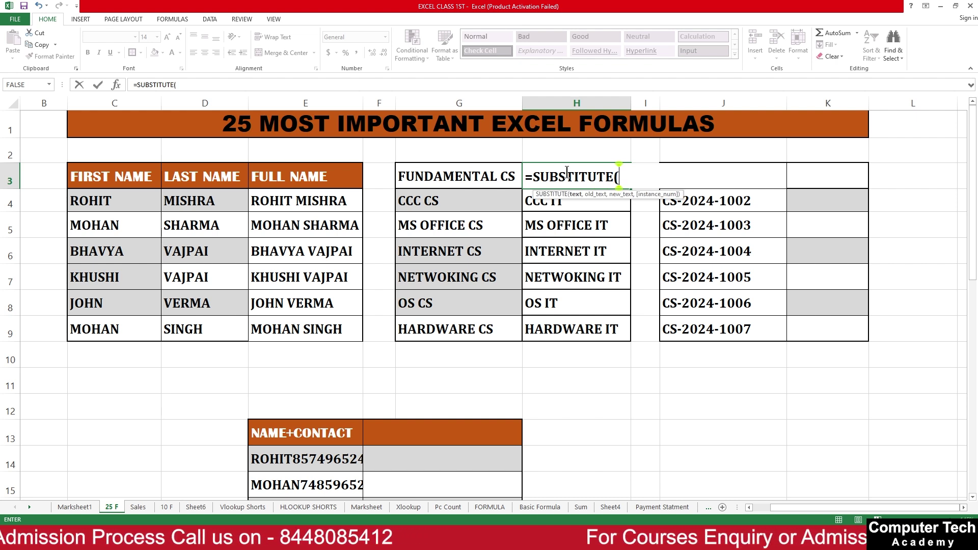
{"action": "left_click", "coordinate": [479, 185]}
{"action": "type", "text": ","}
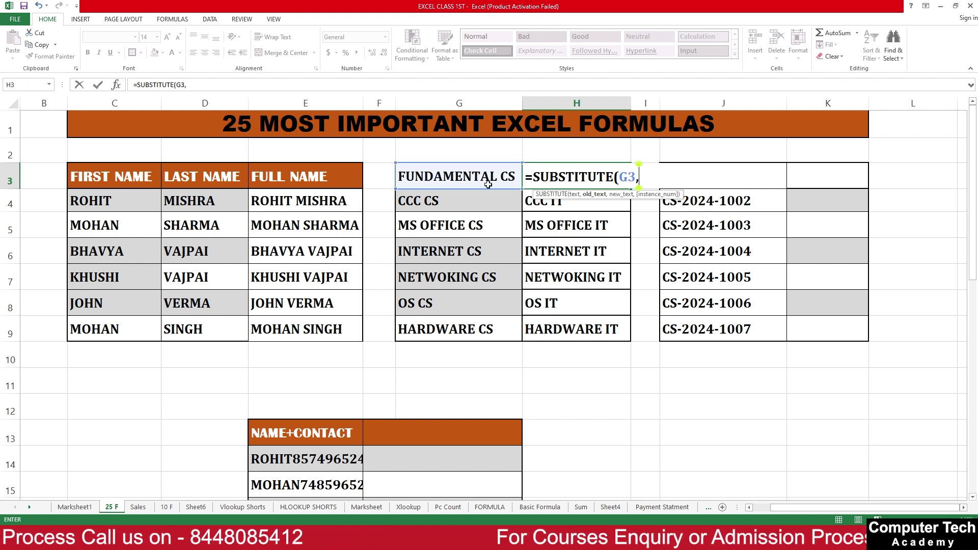
{"action": "type", "text": "\"CS"}
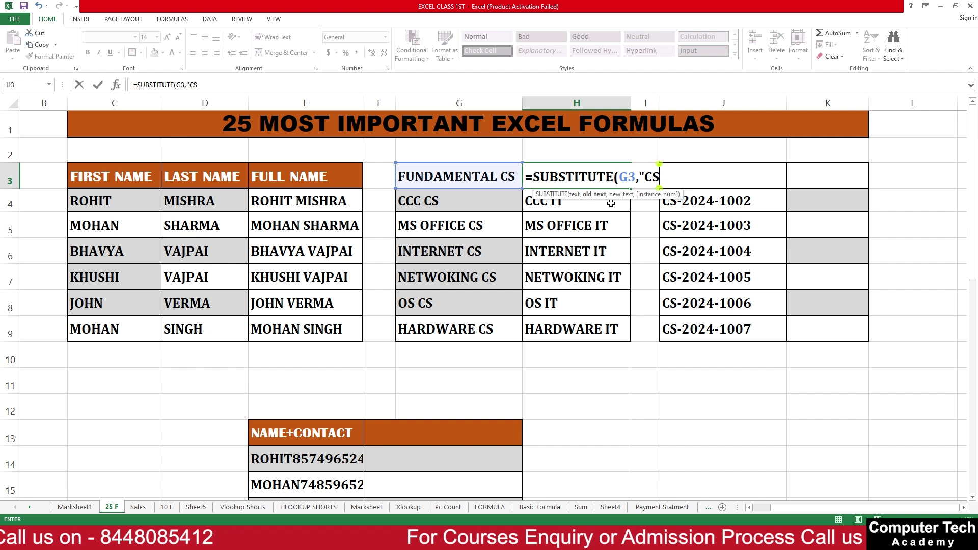
{"action": "type", "text": "\",\"IT"}
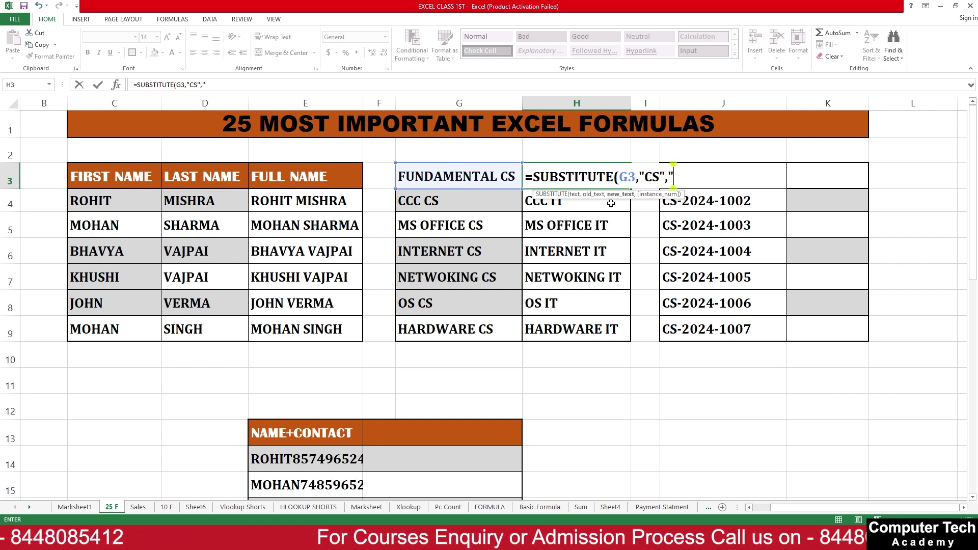
{"action": "type", "text": "\")"}
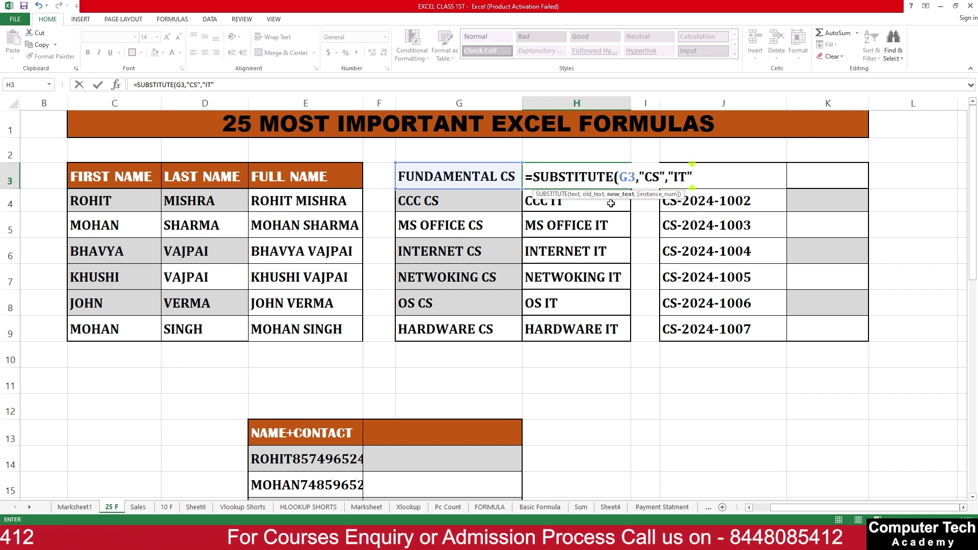
{"action": "key", "text": "Return"}
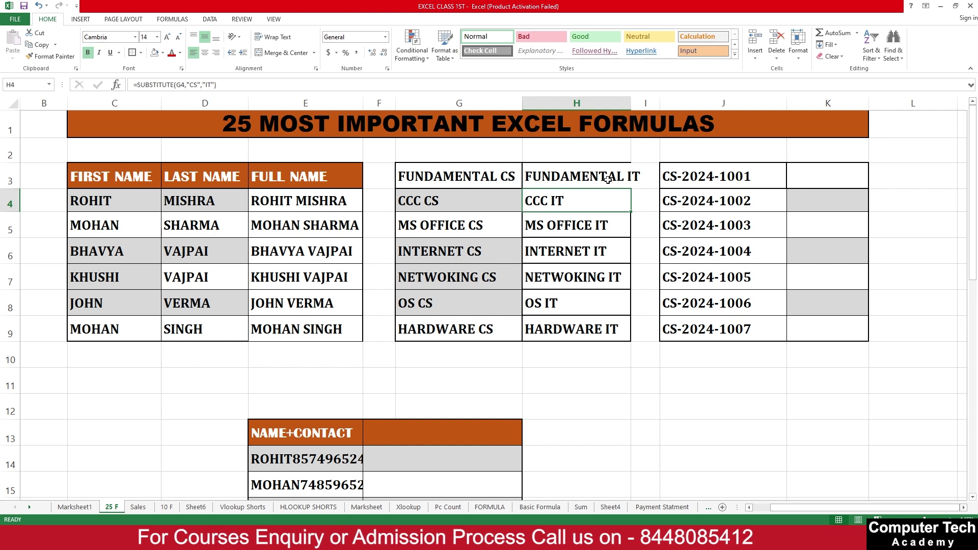
- Copy the re-entered SUBSTITUTE formula in H3 down to H9 beside the course names
{"action": "left_click", "coordinate": [625, 186]}
{"action": "left_click_drag", "start_coordinate": [627, 190], "coordinate": [632, 340]}
{"action": "left_click", "coordinate": [645, 406]}
{"action": "left_click_drag", "start_coordinate": [796, 507], "coordinate": [736, 509]}
{"action": "left_click", "coordinate": [718, 384]}
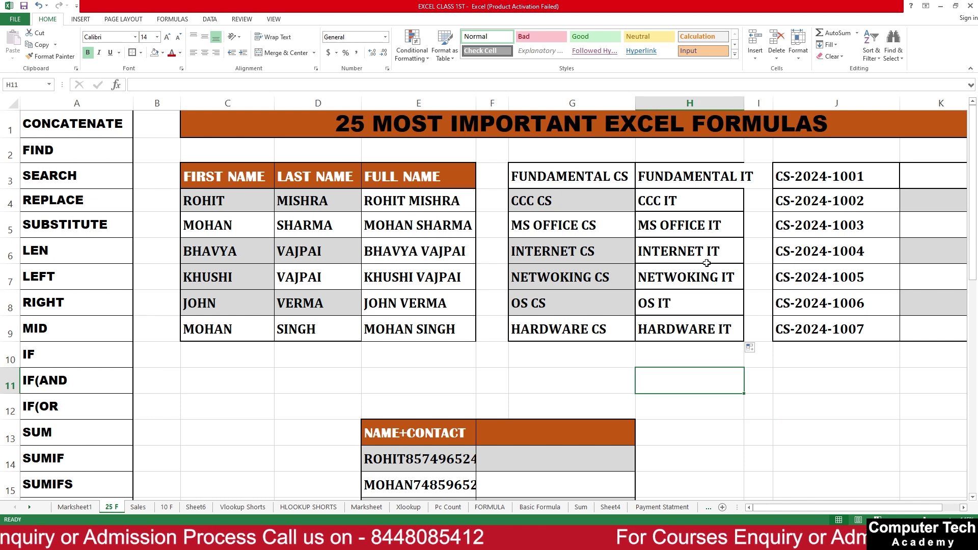
- Widen column H slightly so the longest substituted course name fits inside its cell
{"action": "left_click_drag", "start_coordinate": [745, 105], "coordinate": [756, 104]}
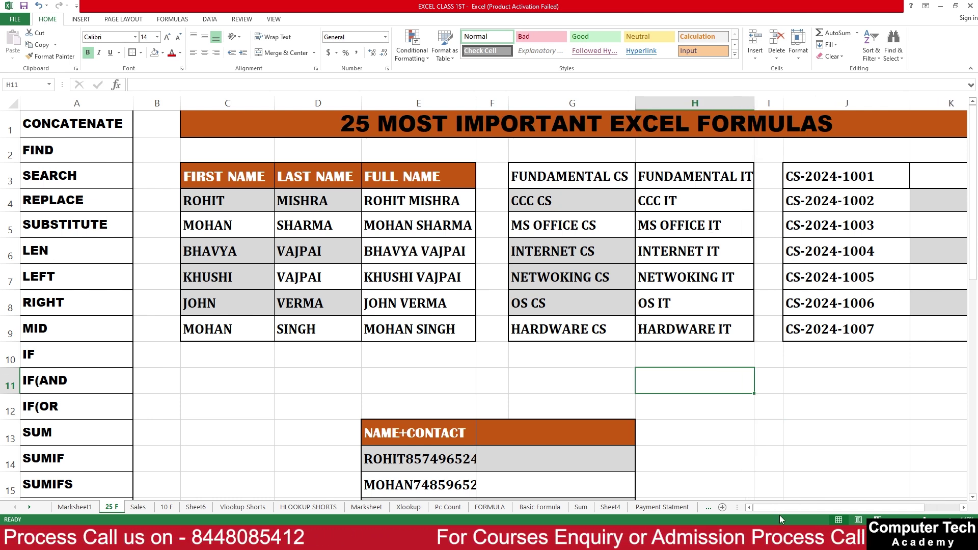
{"action": "left_click_drag", "start_coordinate": [777, 509], "coordinate": [864, 502]}
{"action": "left_click", "coordinate": [744, 389]}
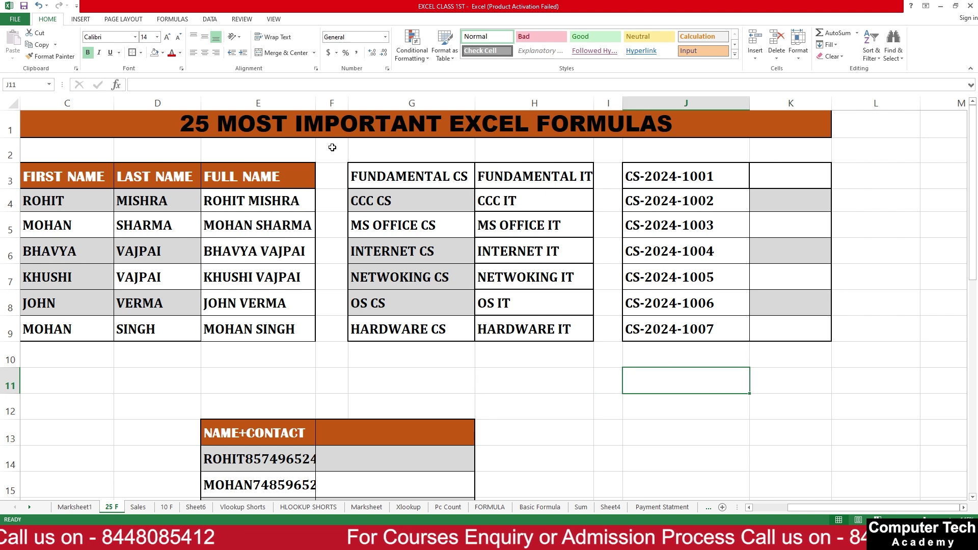
- Widen column E slightly around the full names
{"action": "left_click_drag", "start_coordinate": [317, 103], "coordinate": [323, 103]}
{"action": "left_click", "coordinate": [657, 430]}
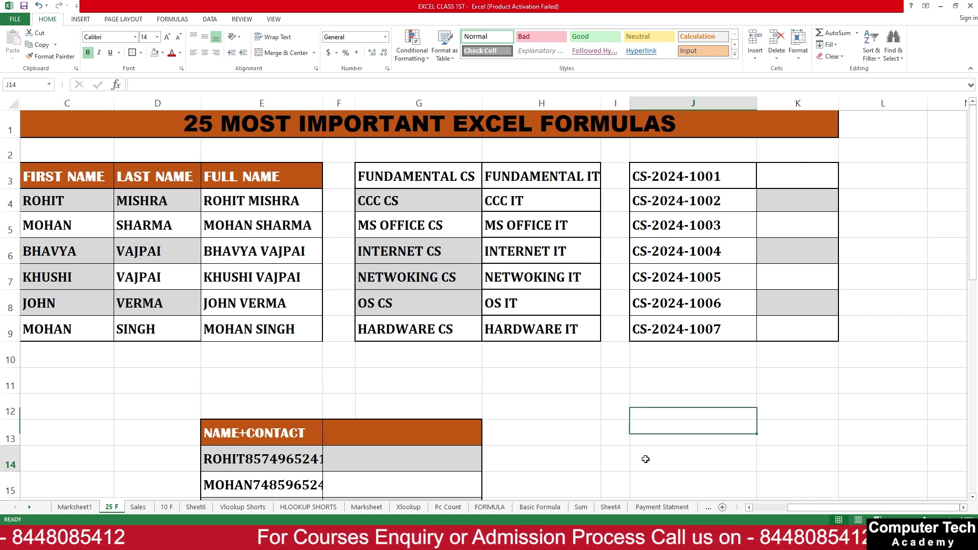
{"action": "left_click", "coordinate": [646, 458]}
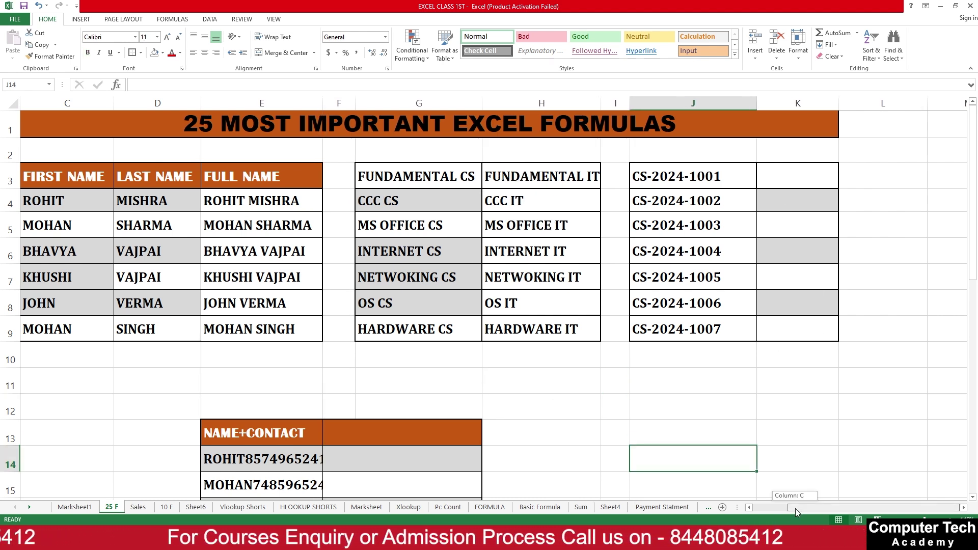
{"action": "left_click", "coordinate": [786, 173]}
{"action": "left_click", "coordinate": [739, 225]}
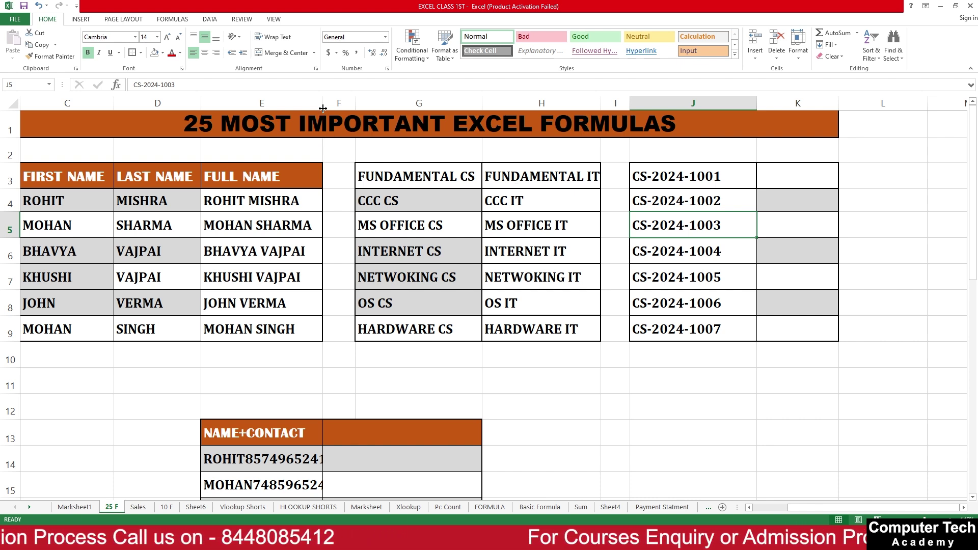
- Narrow column E to fit the full names tightly and trim column G slightly beside the course names
{"action": "left_click_drag", "start_coordinate": [323, 104], "coordinate": [312, 105]}
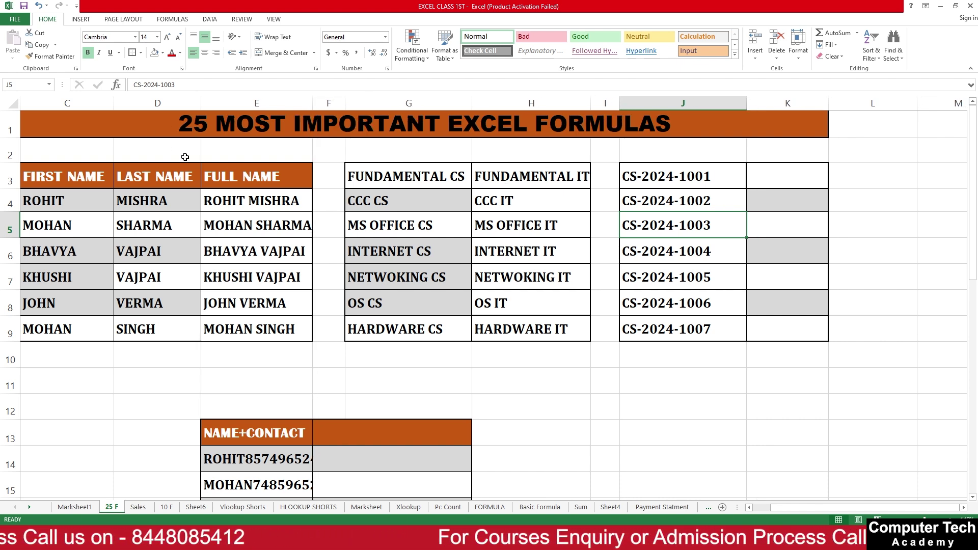
{"action": "left_click_drag", "start_coordinate": [472, 103], "coordinate": [469, 103]}
{"action": "left_click", "coordinate": [895, 309]}
- Narrow column J to fit the course codes and widen the empty results column K
{"action": "left_click", "coordinate": [785, 184]}
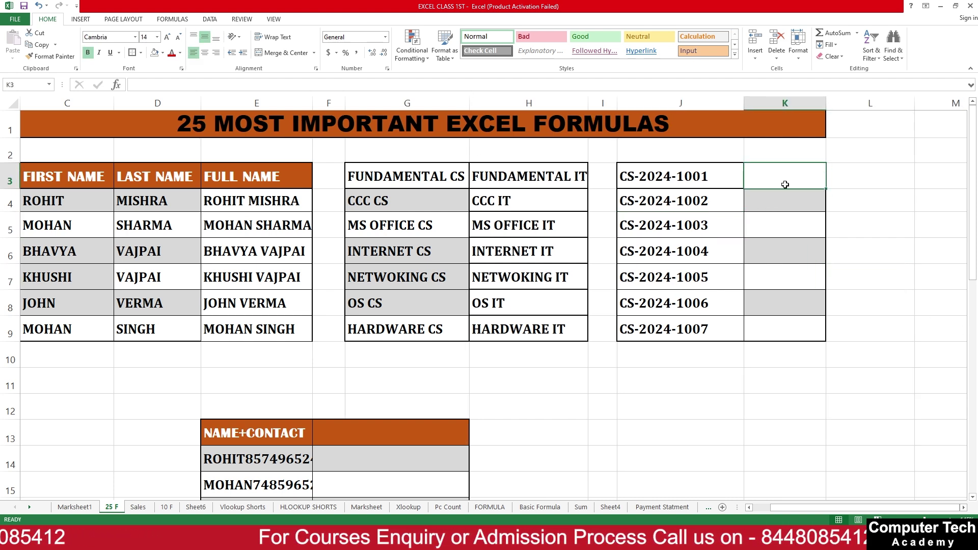
{"action": "left_click_drag", "start_coordinate": [747, 103], "coordinate": [723, 104]}
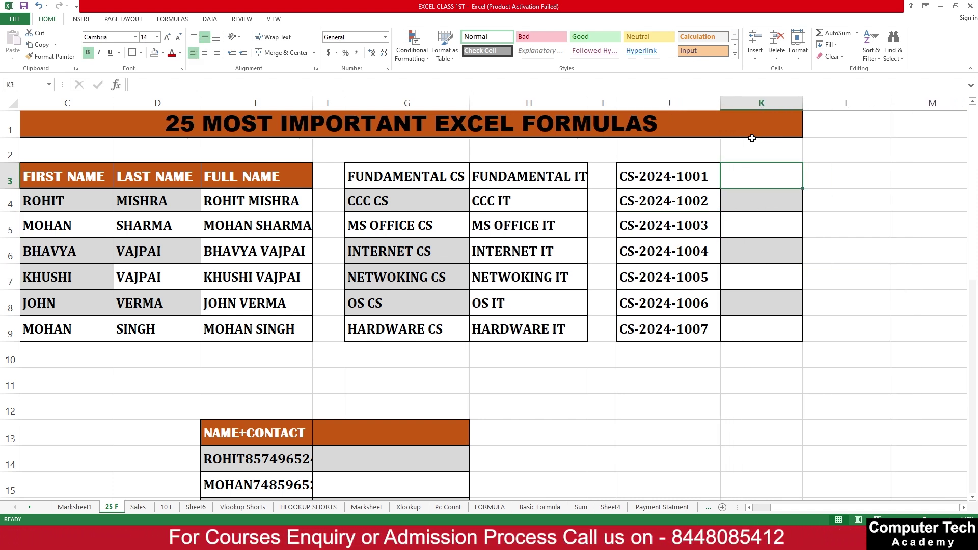
{"action": "left_click_drag", "start_coordinate": [802, 103], "coordinate": [839, 103]}
- Enter =SUBSTITUTE(J3,"-","@") in K3 to replace every hyphen in the first course code with @
{"action": "type", "text": "=S"}
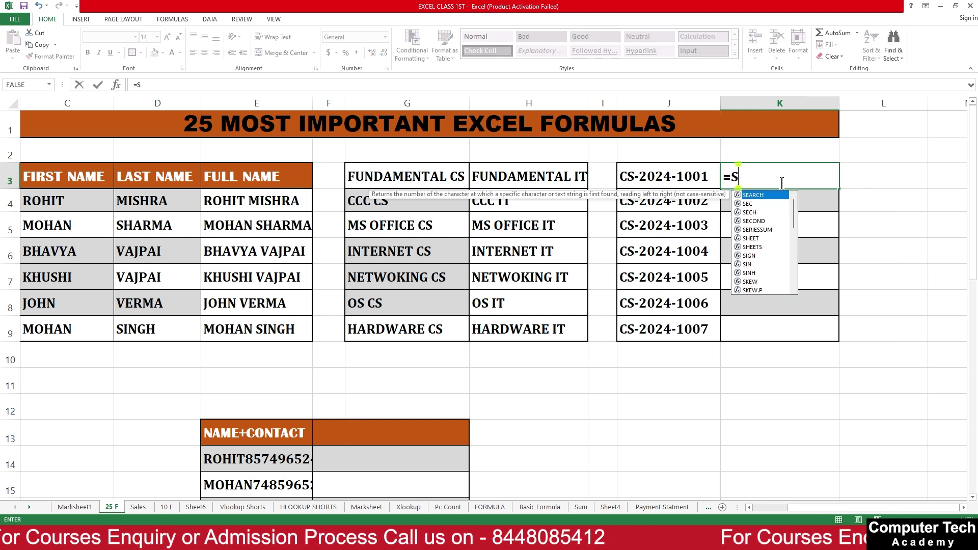
{"action": "type", "text": "UBSTITUTE("}
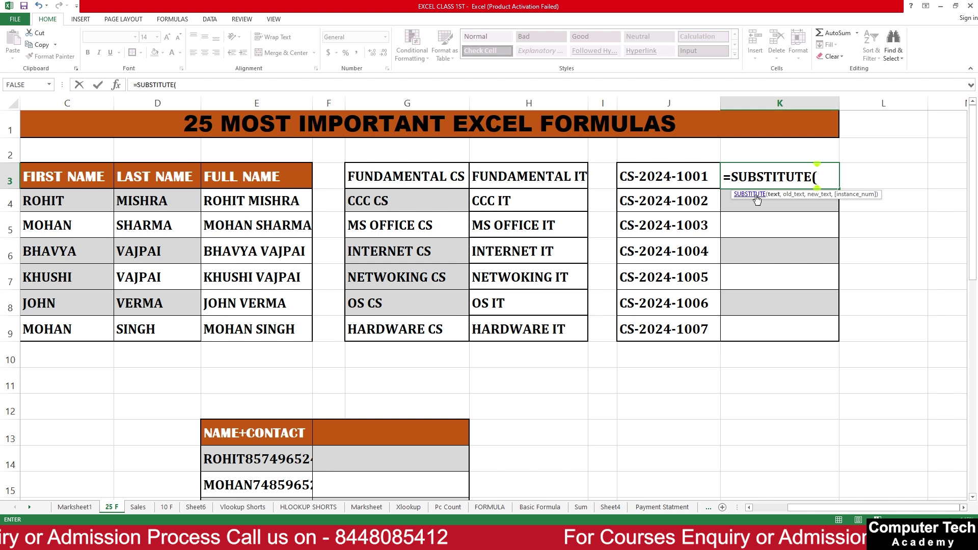
{"action": "left_click", "coordinate": [685, 171]}
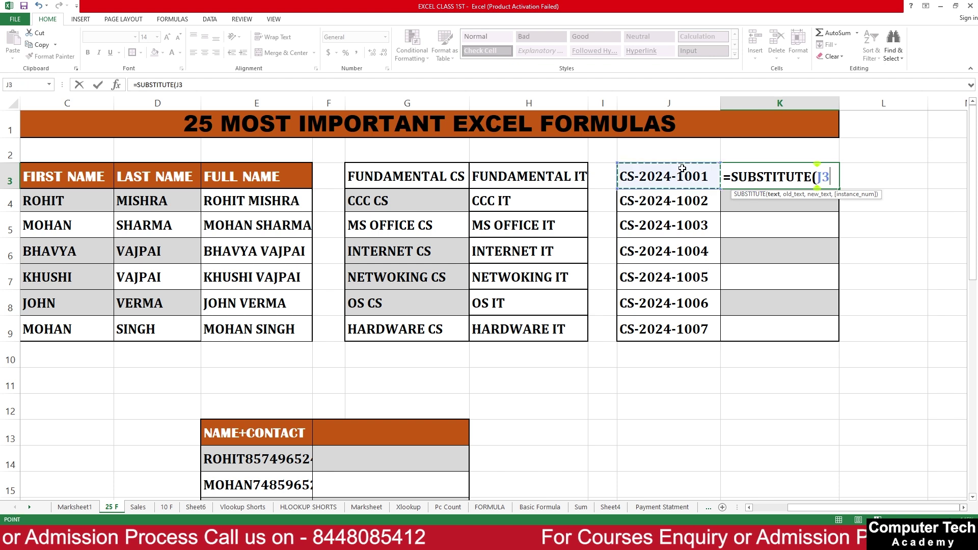
{"action": "type", "text": ","}
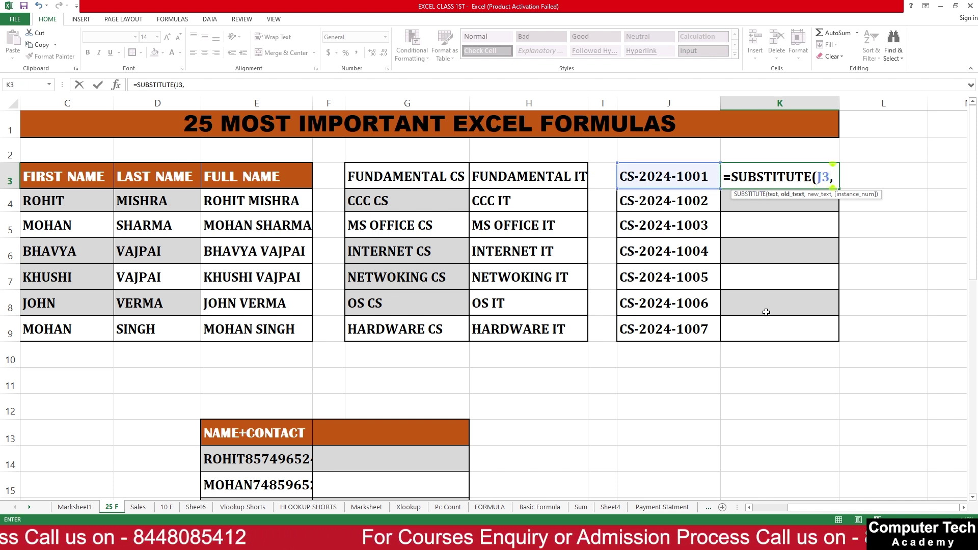
{"action": "type", "text": "\""}
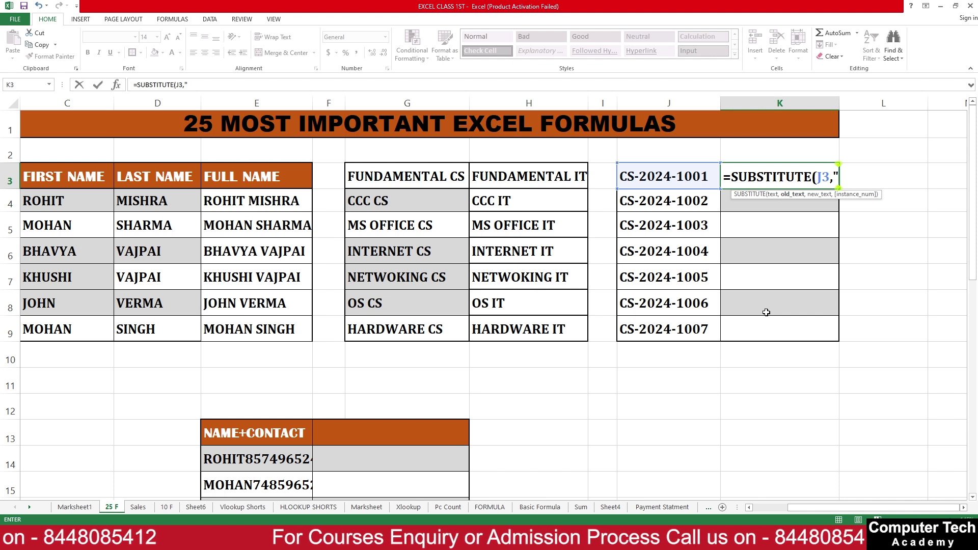
{"action": "type", "text": "-\""}
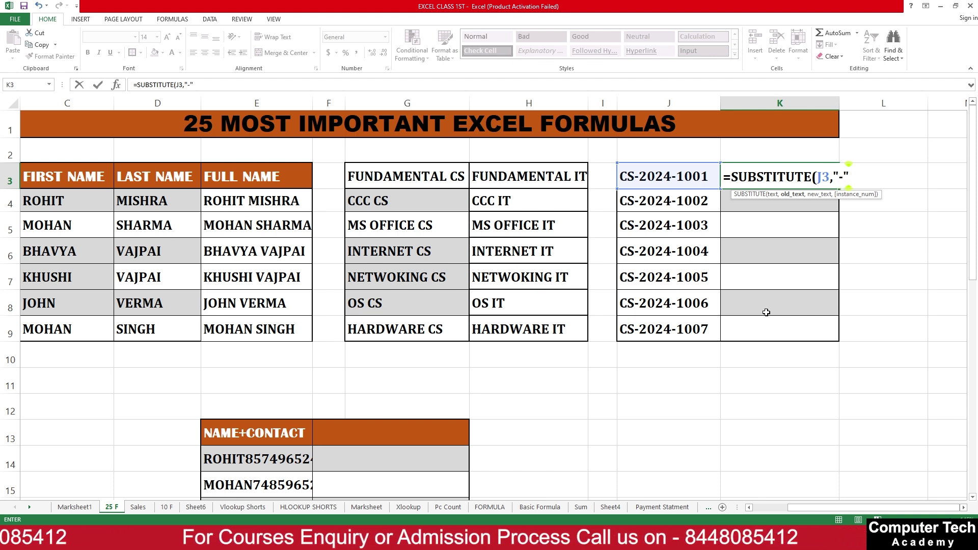
{"action": "type", "text": ","}
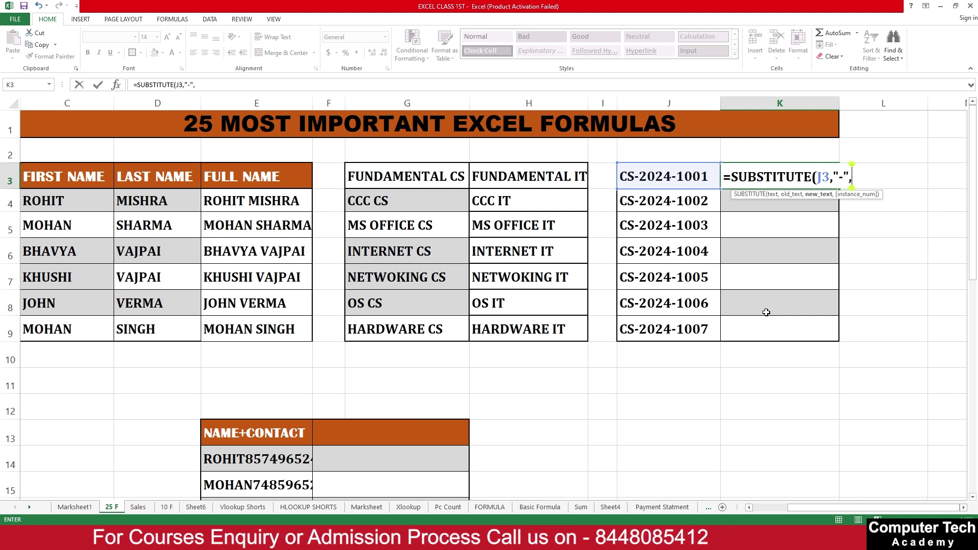
{"action": "type", "text": "\"@"}
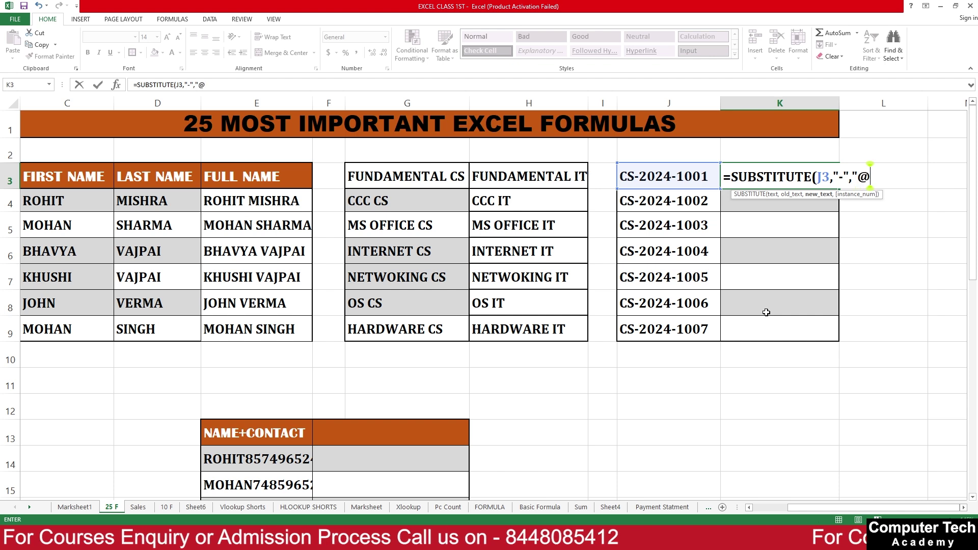
{"action": "type", "text": "\""}
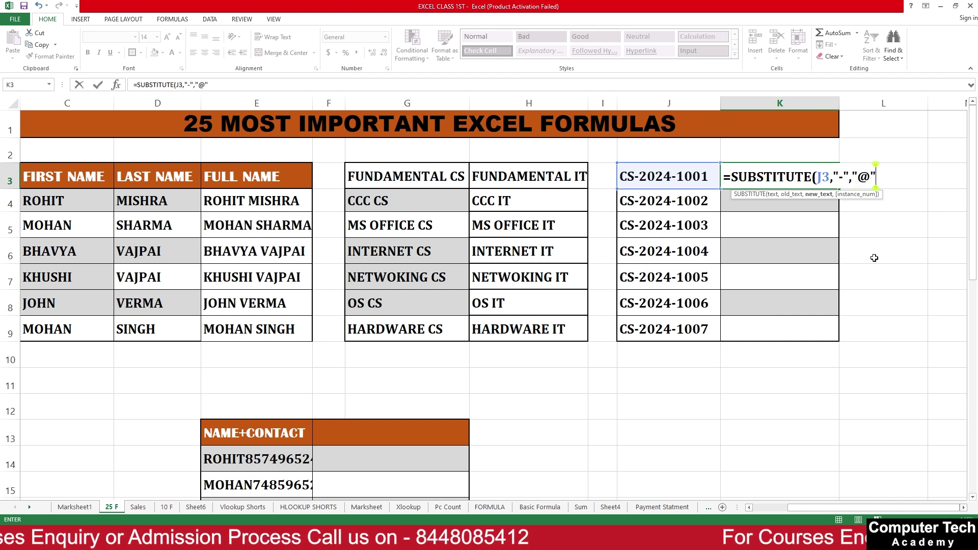
{"action": "type", "text": ")"}
{"action": "key", "text": "Return"}
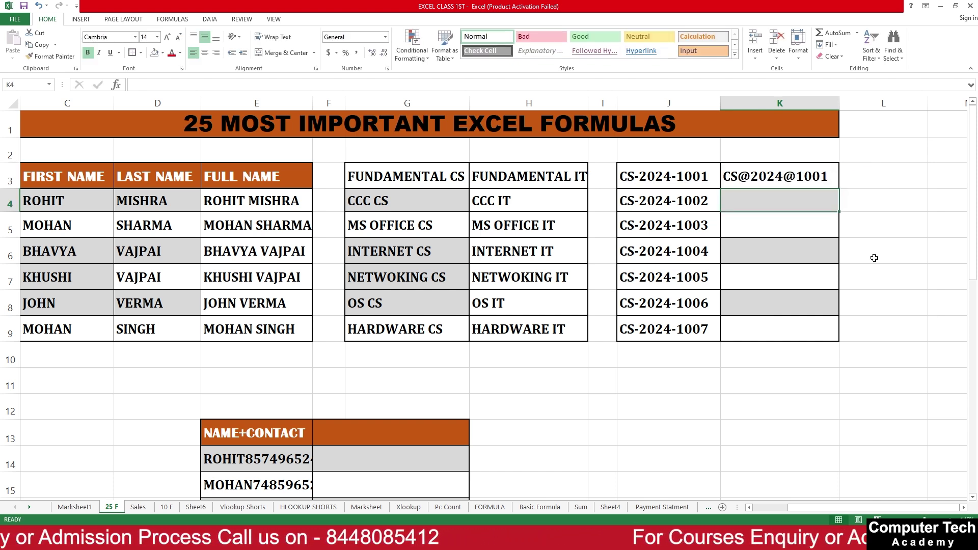
- Fill the SUBSTITUTE formula from K3 down through K9 for the remaining course codes
{"action": "left_click", "coordinate": [821, 169]}
{"action": "left_click_drag", "start_coordinate": [838, 188], "coordinate": [830, 339]}
{"action": "left_click", "coordinate": [827, 387]}
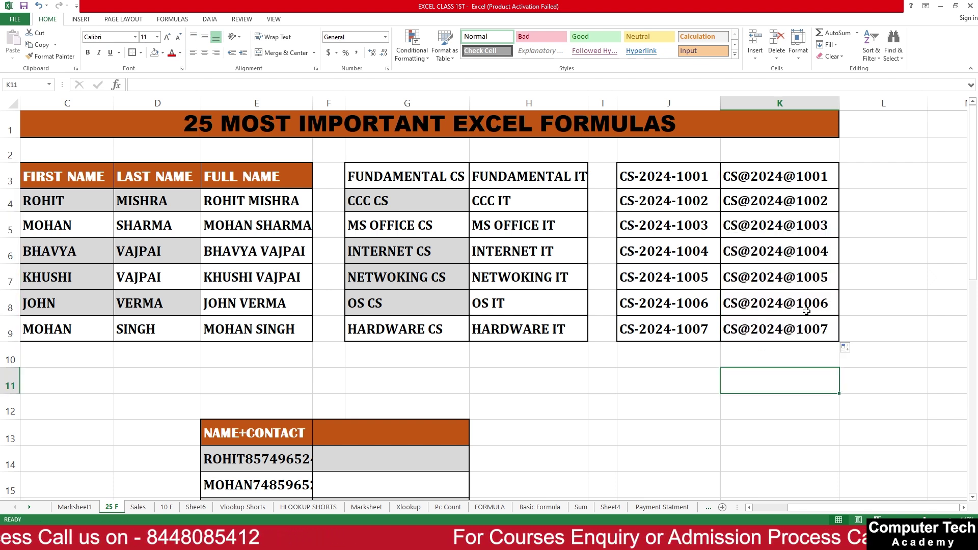
- Review the arguments of the SUBSTITUTE formula in K3 and clear the formula from that cell
{"action": "double_click", "coordinate": [759, 184]}
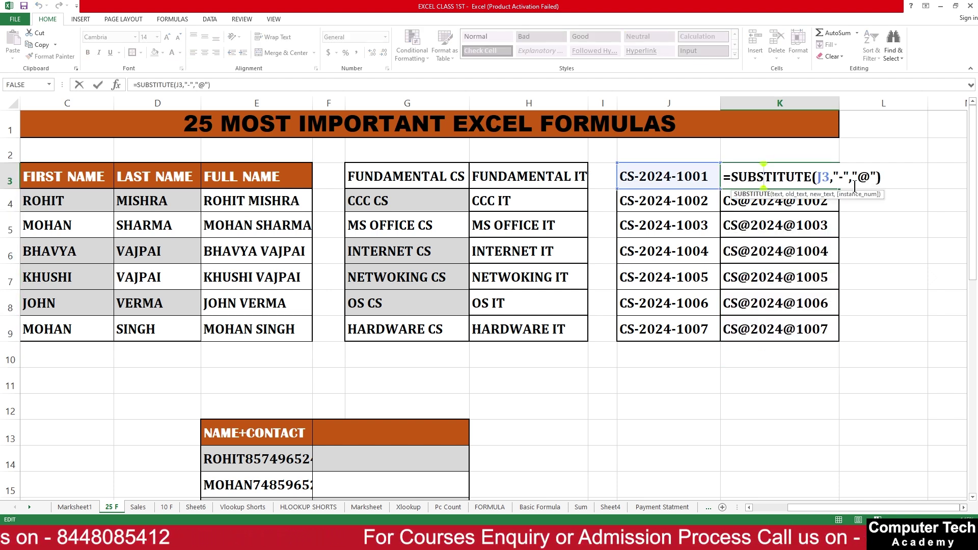
{"action": "left_click", "coordinate": [875, 177]}
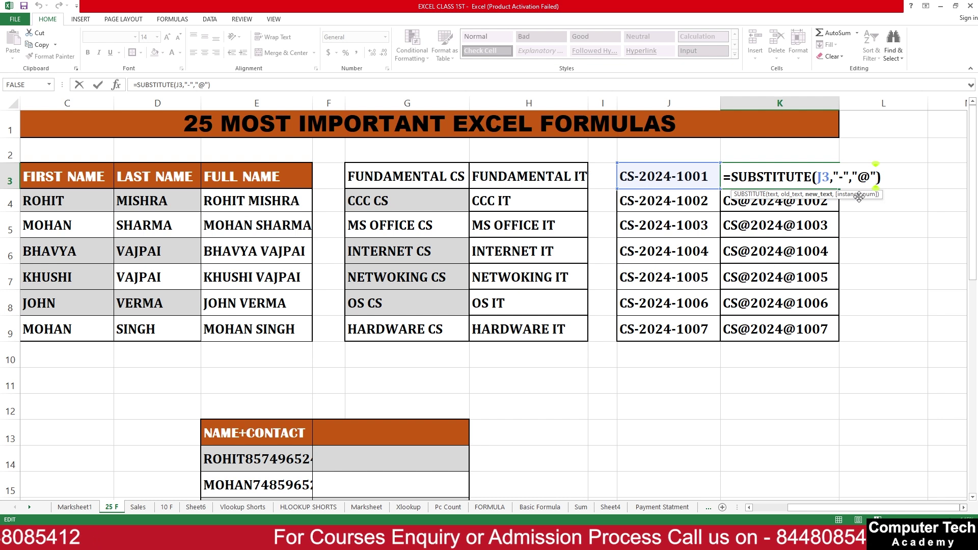
{"action": "left_click_drag", "start_coordinate": [871, 178], "coordinate": [723, 178]}
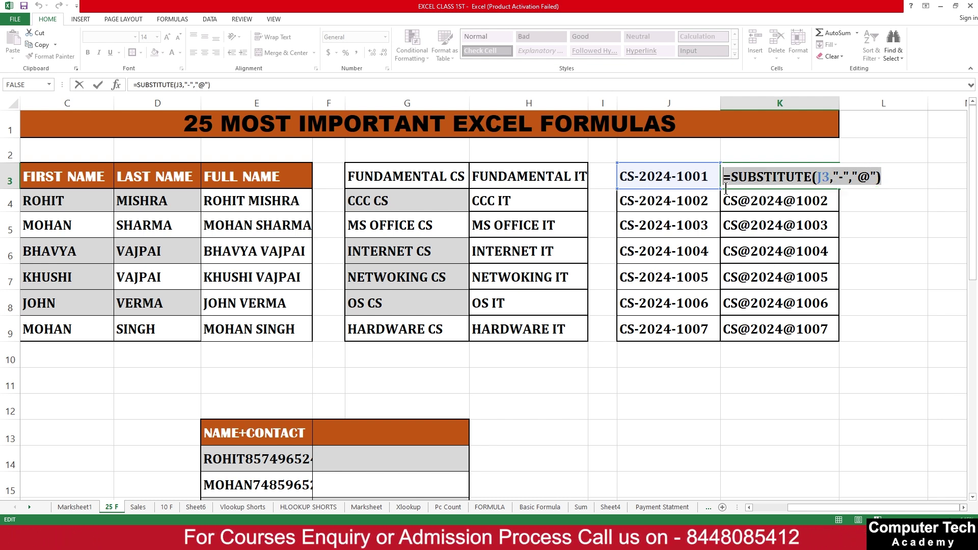
{"action": "key", "text": "BackSpace"}
{"action": "key", "text": "Return"}
{"action": "left_click", "coordinate": [757, 173]}
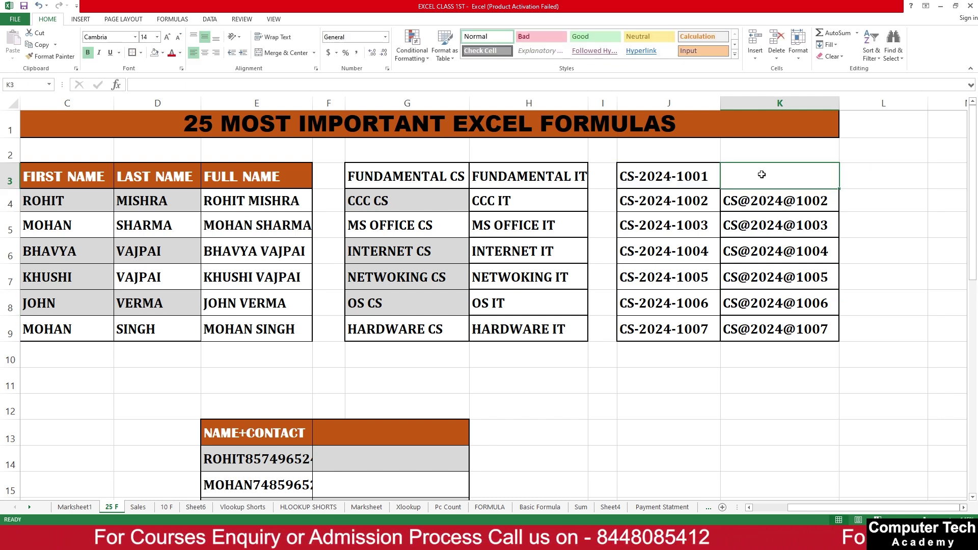
- Enter =SUBSTITUTE(J3,"-","#",2) in K3 to replace only the second hyphen, and fill it down through K9
{"action": "type", "text": "=SUBSTI"}
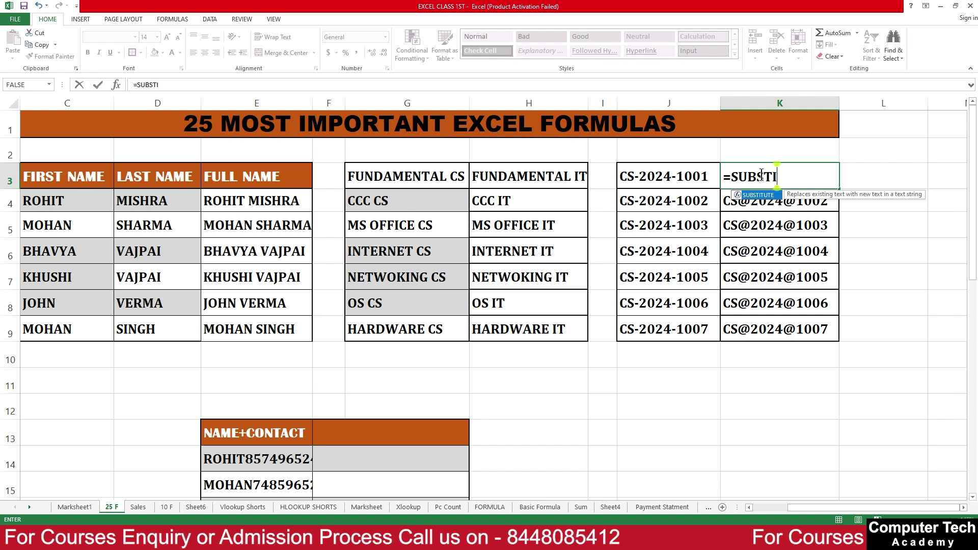
{"action": "type", "text": "TUTE("}
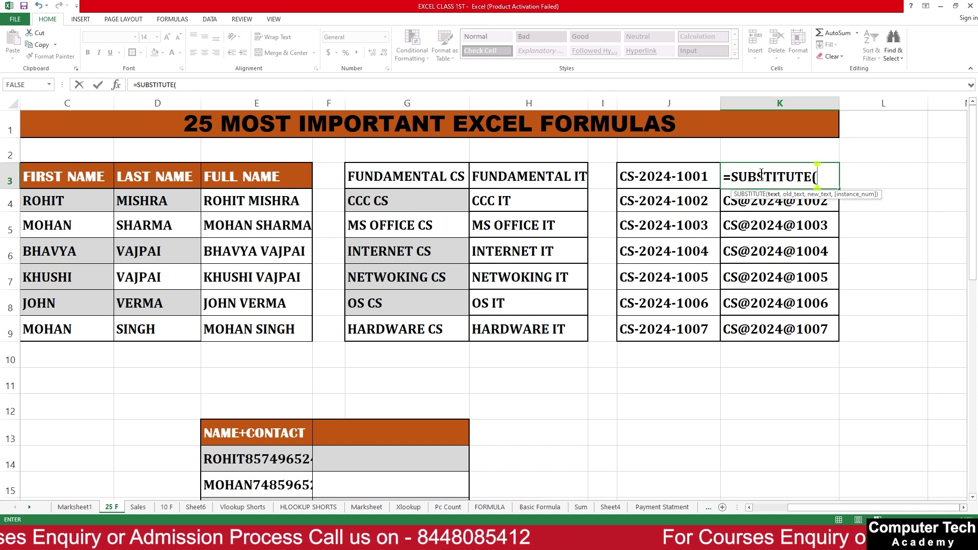
{"action": "left_click", "coordinate": [636, 183]}
{"action": "type", "text": ","}
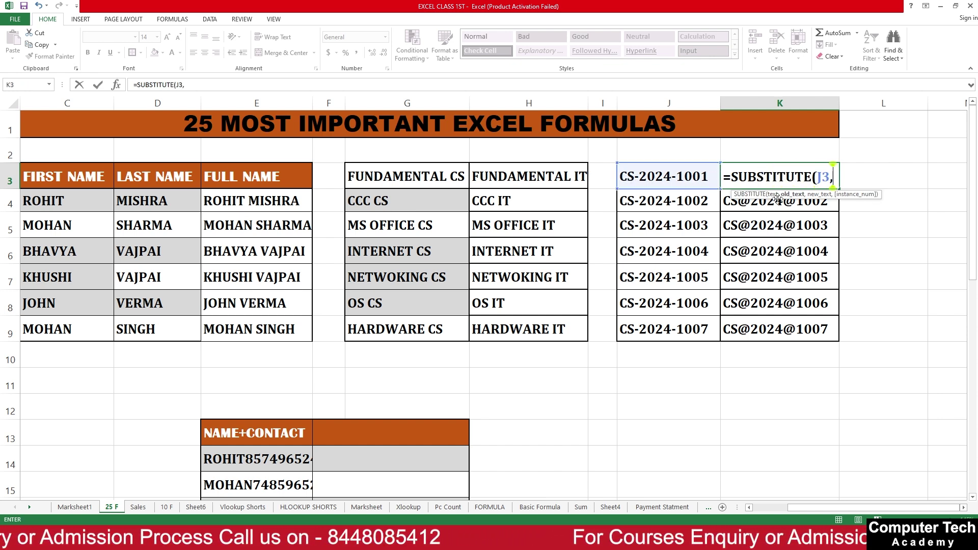
{"action": "type", "text": "\""}
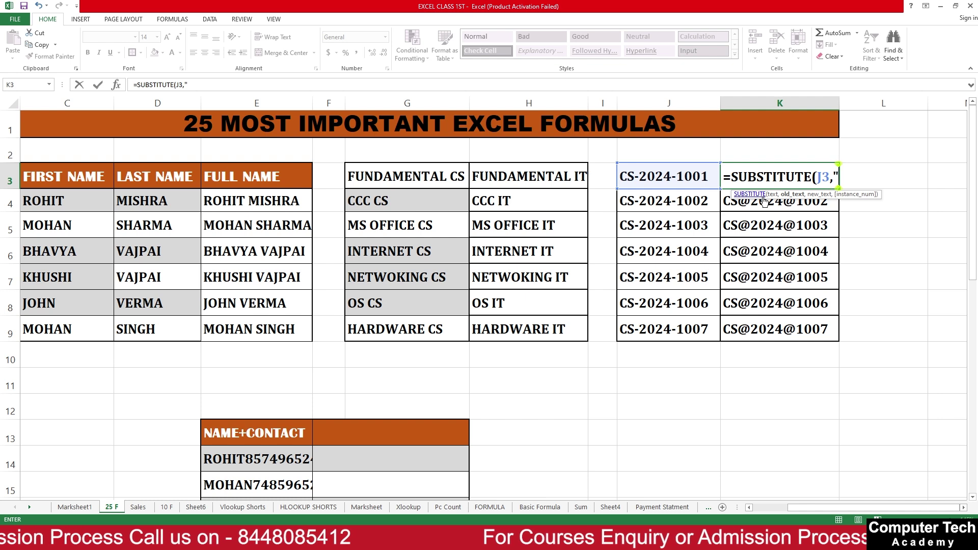
{"action": "type", "text": "-\","}
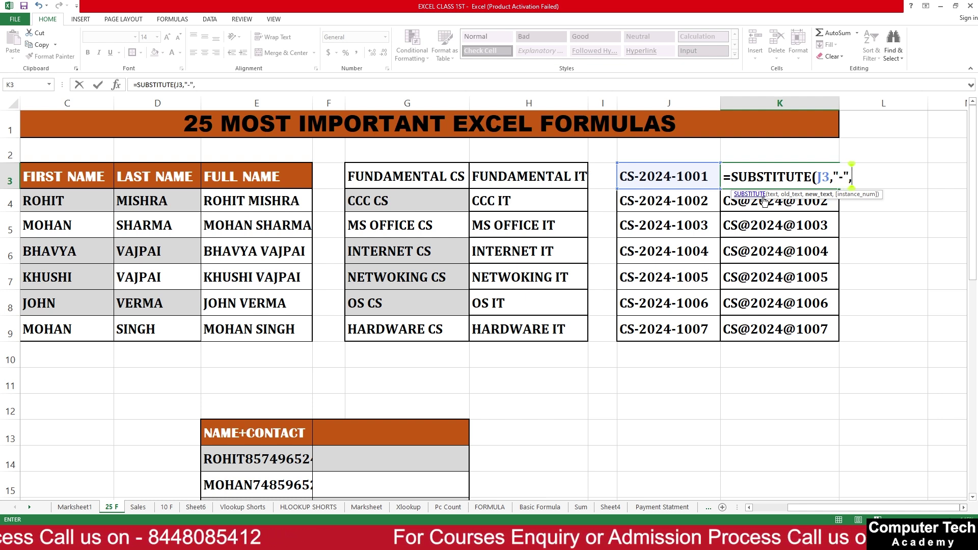
{"action": "type", "text": "\"#"}
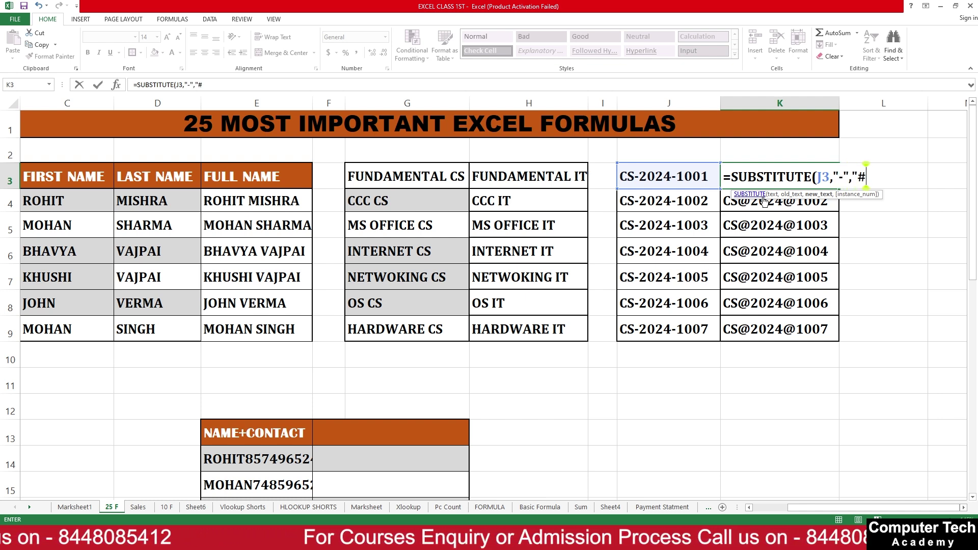
{"action": "type", "text": "\""}
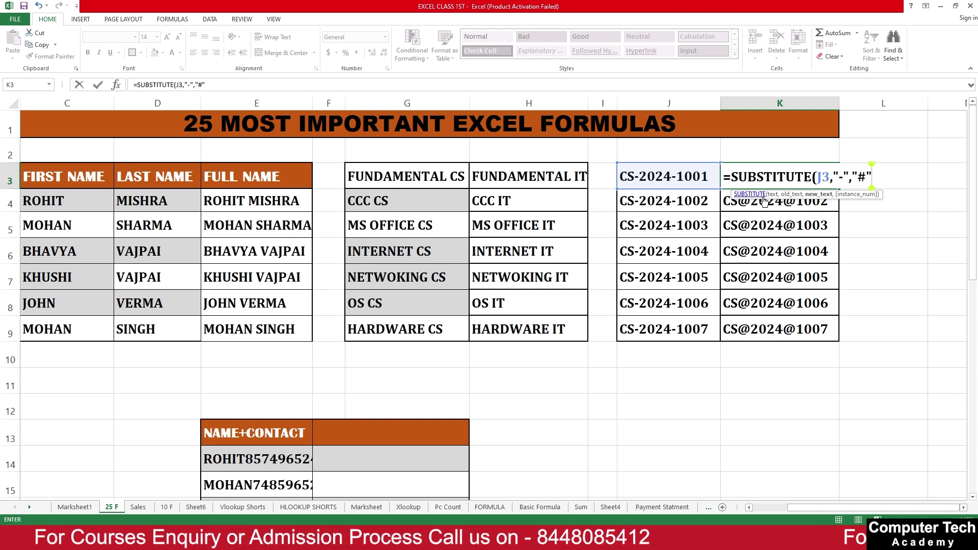
{"action": "type", "text": ",2"}
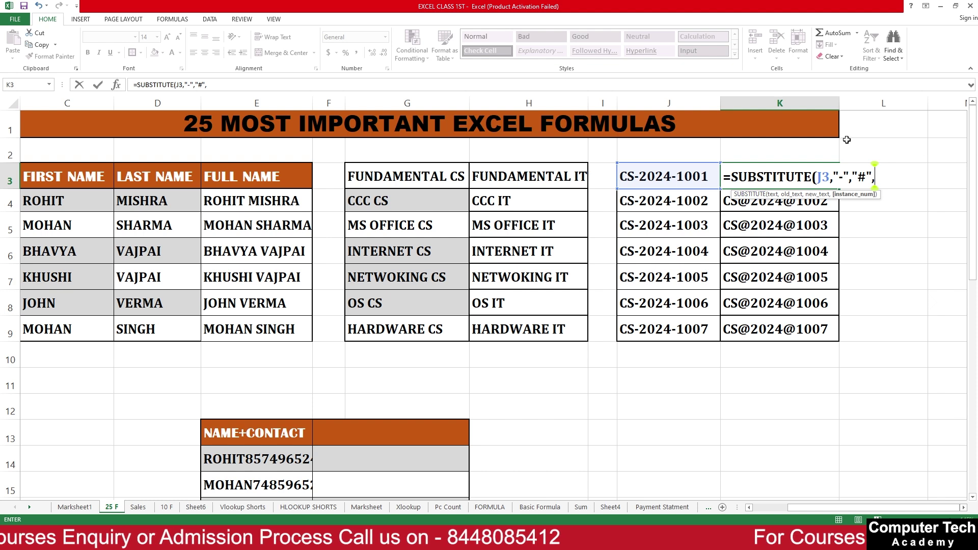
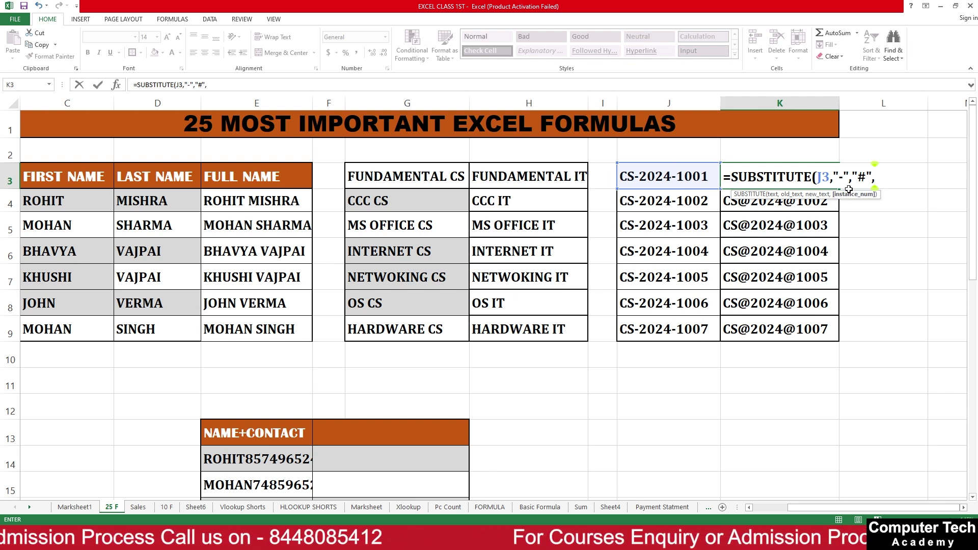
{"action": "type", "text": "2"}
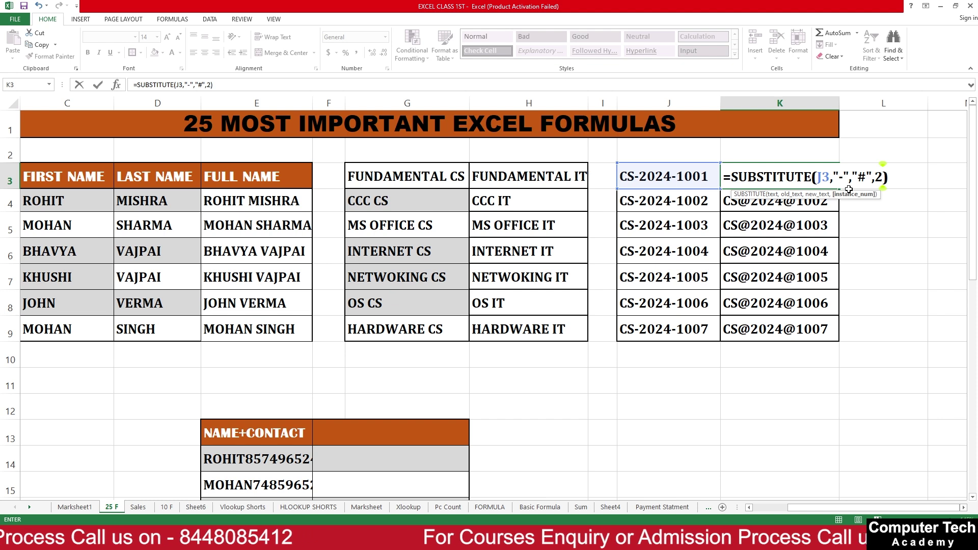
{"action": "key", "text": "ctrl+Return"}
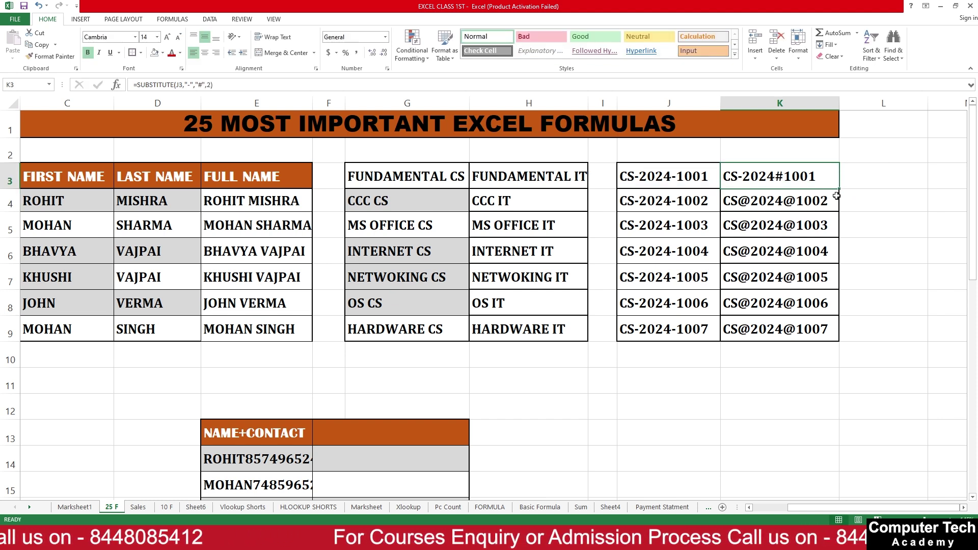
{"action": "left_click_drag", "start_coordinate": [839, 190], "coordinate": [839, 338]}
{"action": "left_click", "coordinate": [779, 381]}
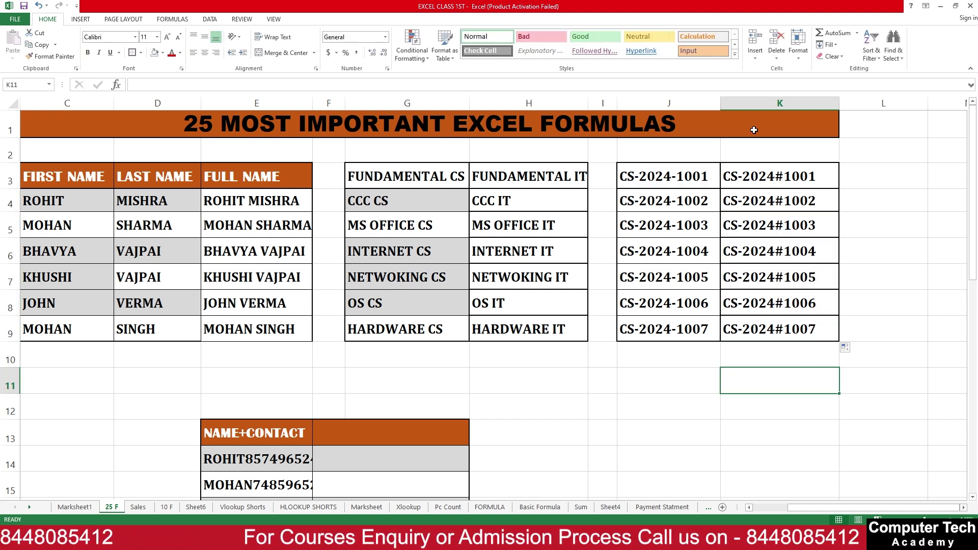
- Try an extra hyphen in the course code in J4, making it CS-2024-10-02, check K4, and undo the edit
{"action": "double_click", "coordinate": [719, 200]}
{"action": "key", "text": "Left"}
{"action": "key", "text": "Left"}
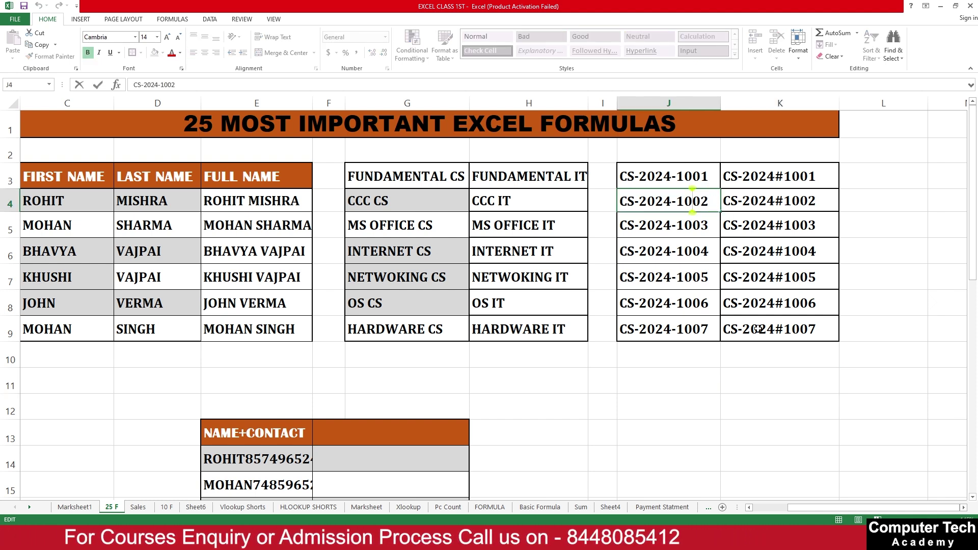
{"action": "type", "text": "-"}
{"action": "key", "text": "Return"}
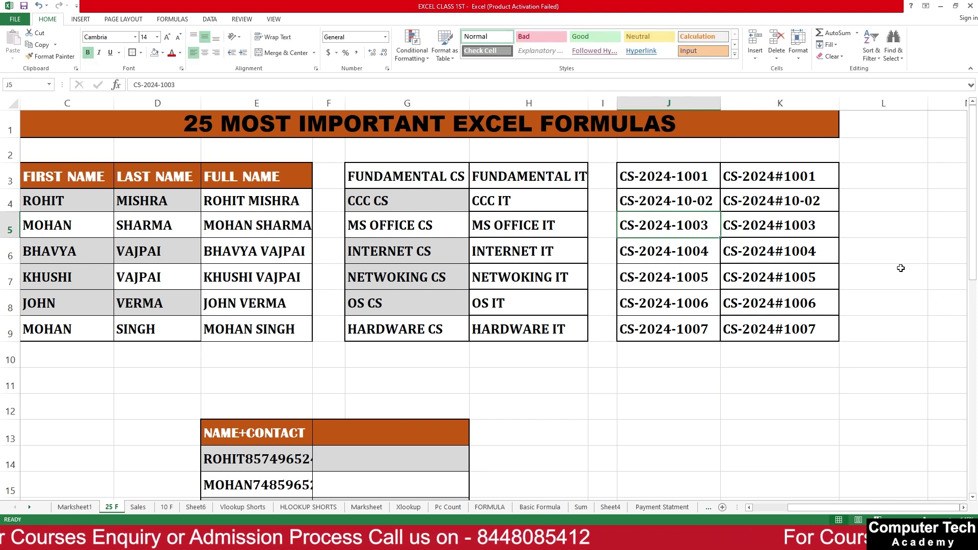
{"action": "left_click", "coordinate": [806, 202]}
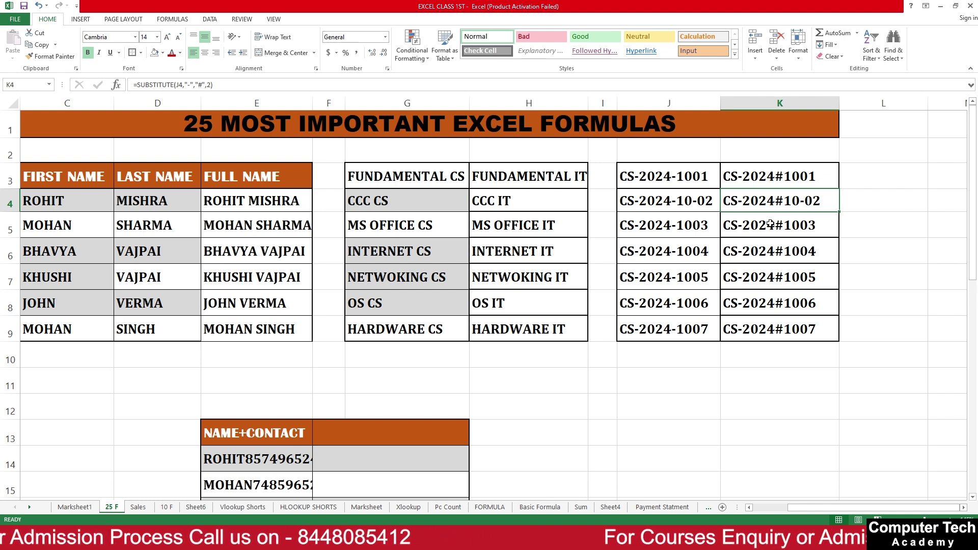
{"action": "key", "text": "ctrl+z"}
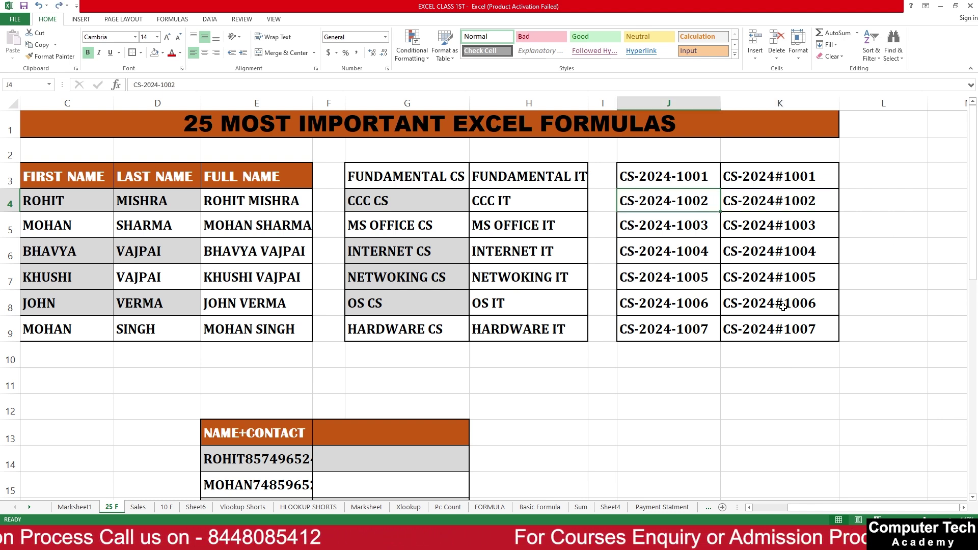
- Enter =LEN(C4) in C11 to count the characters of the first name in C4
{"action": "scroll", "coordinate": [916, 507], "scroll_direction": "left", "scroll_amount": 2}
{"action": "left_click", "coordinate": [685, 422]}
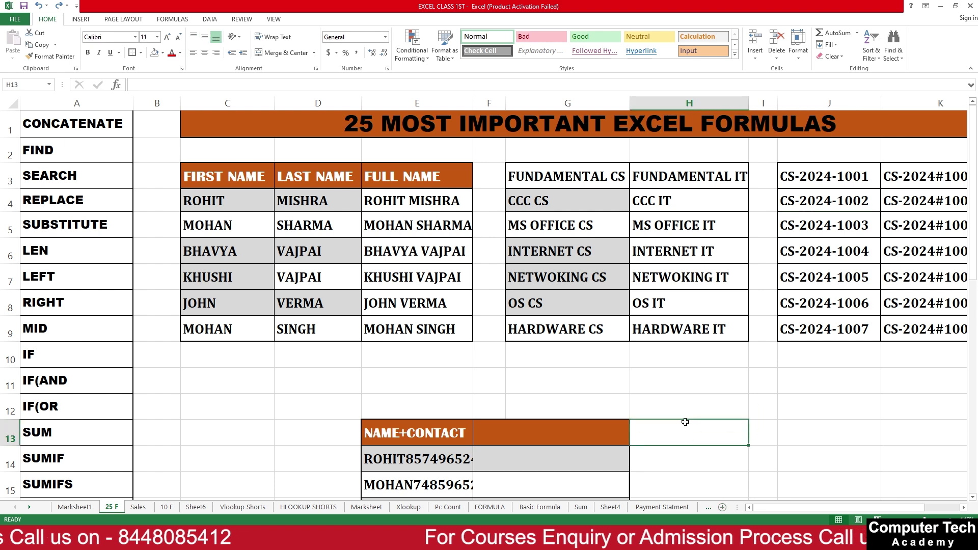
{"action": "left_click", "coordinate": [531, 357]}
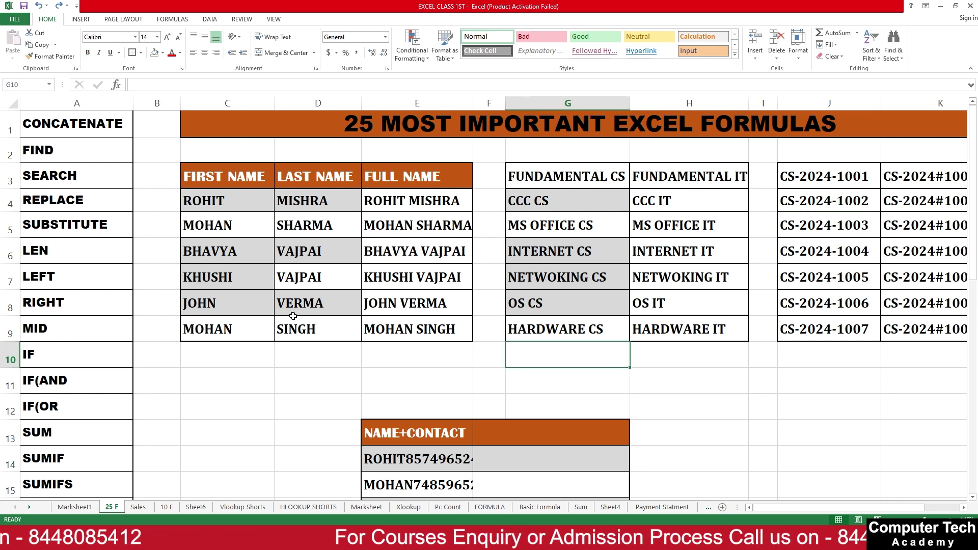
{"action": "left_click", "coordinate": [40, 252]}
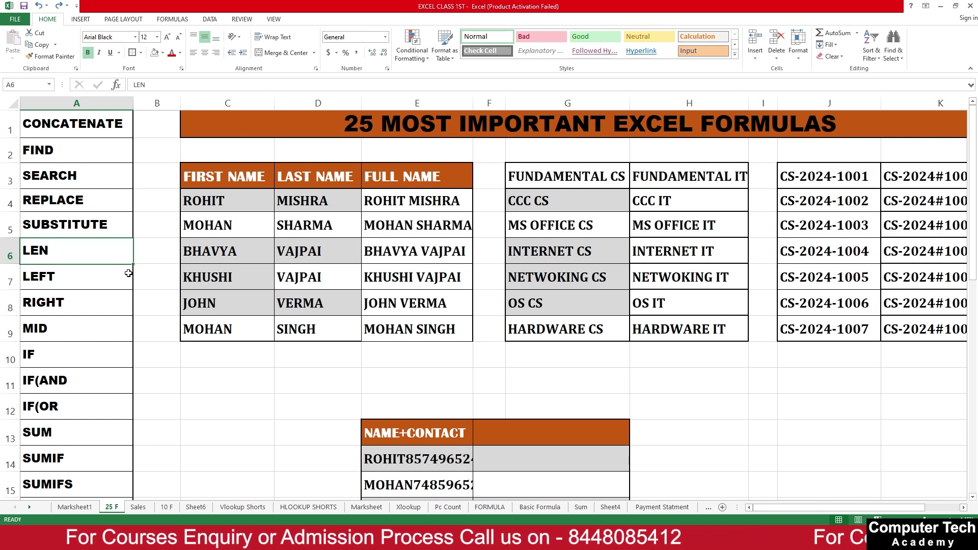
{"action": "left_click", "coordinate": [218, 382]}
{"action": "type", "text": "=LE"}
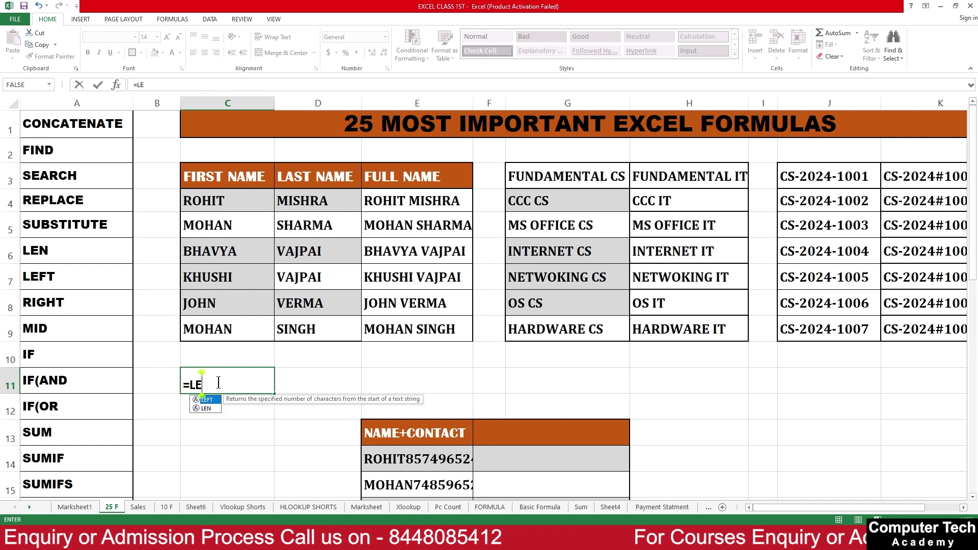
{"action": "type", "text": "N("}
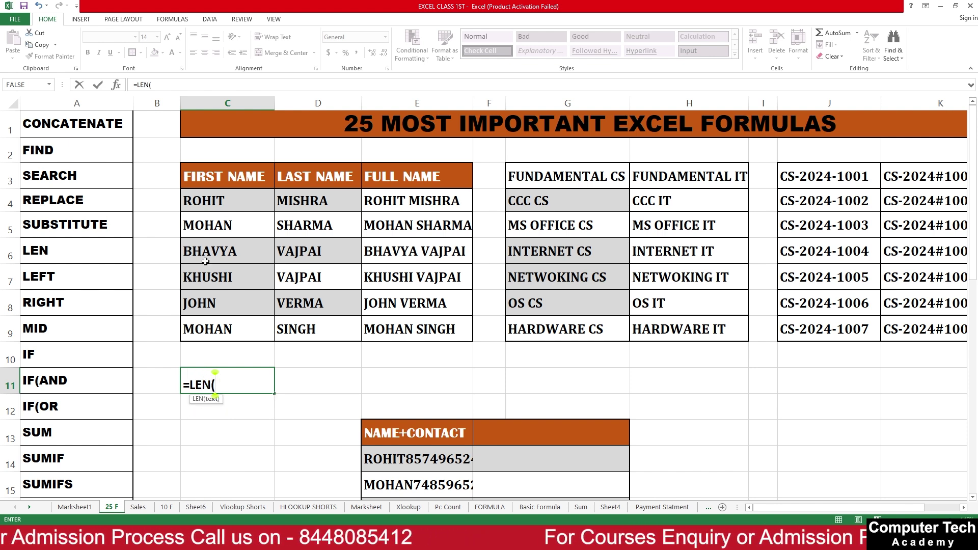
{"action": "left_click", "coordinate": [225, 200]}
{"action": "type", "text": ")"}
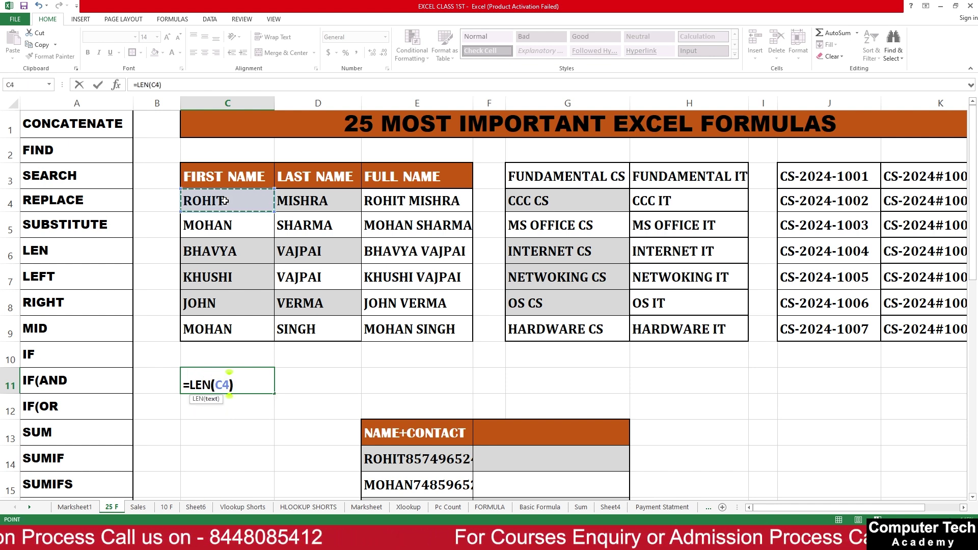
{"action": "key", "text": "Return"}
{"action": "left_click", "coordinate": [247, 379]}
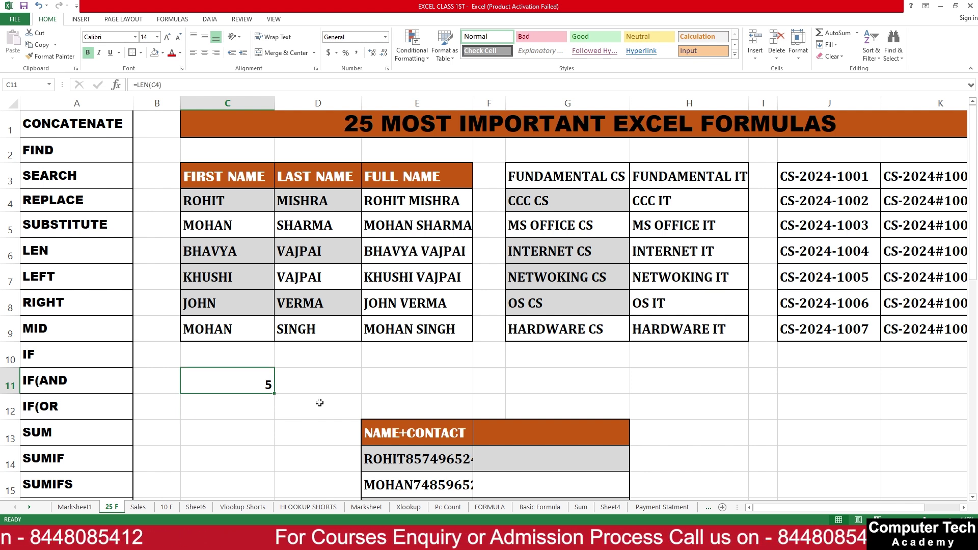
- Widen column E slightly and enter =LEN(E14) in F14 to count the characters of the first NAME+CONTACT entry
{"action": "scroll", "coordinate": [510, 392], "scroll_direction": "down", "scroll_amount": 2}
{"action": "left_click_drag", "start_coordinate": [479, 100], "coordinate": [497, 100]}
{"action": "left_click", "coordinate": [515, 343]}
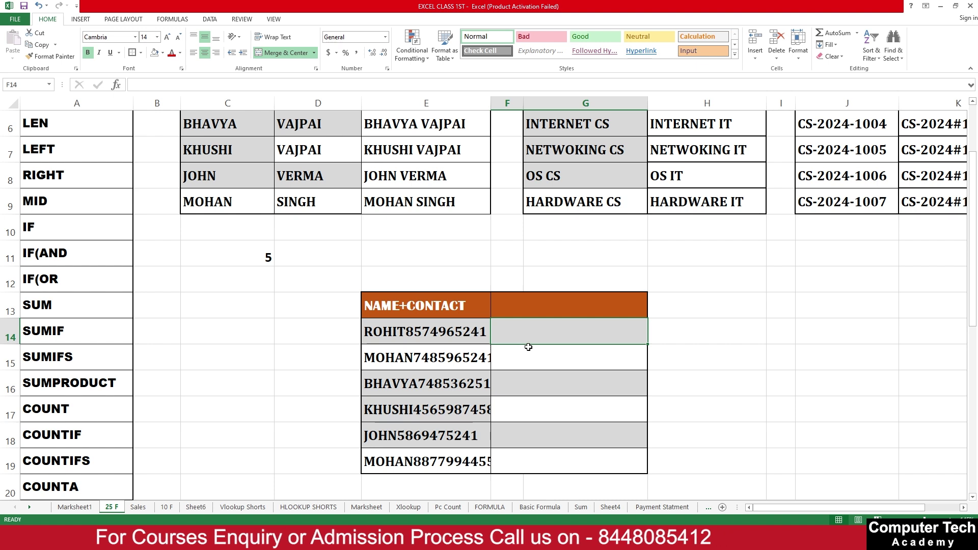
{"action": "type", "text": "=LEN("}
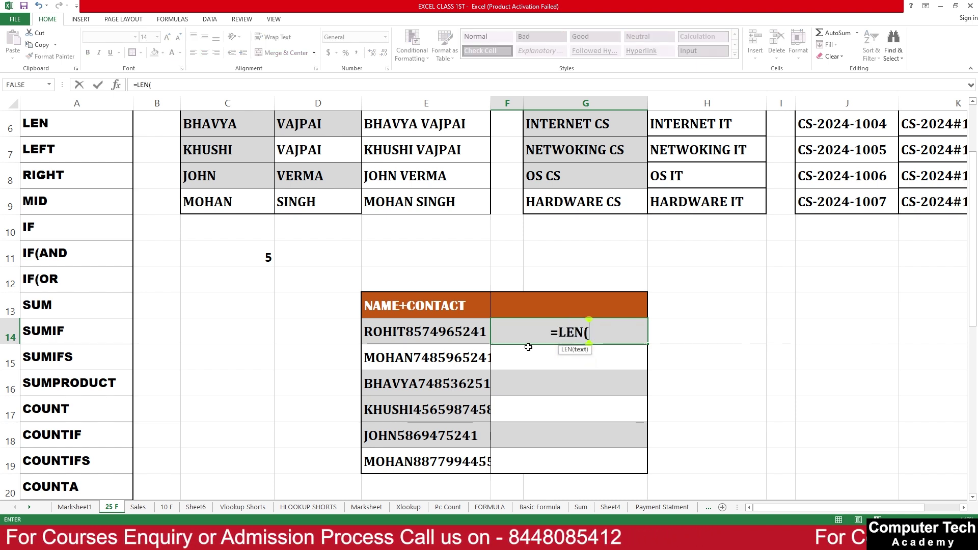
{"action": "left_click", "coordinate": [409, 332]}
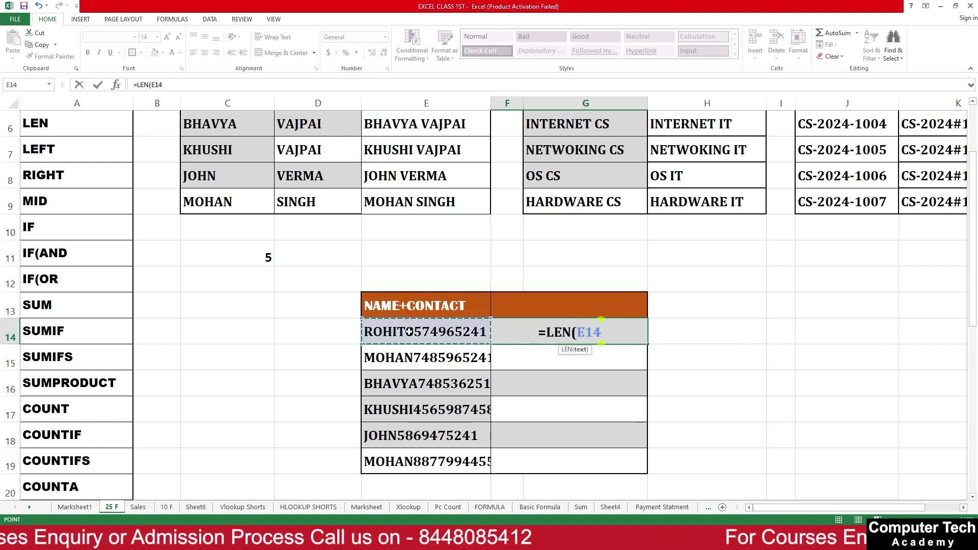
{"action": "key", "text": "Return"}
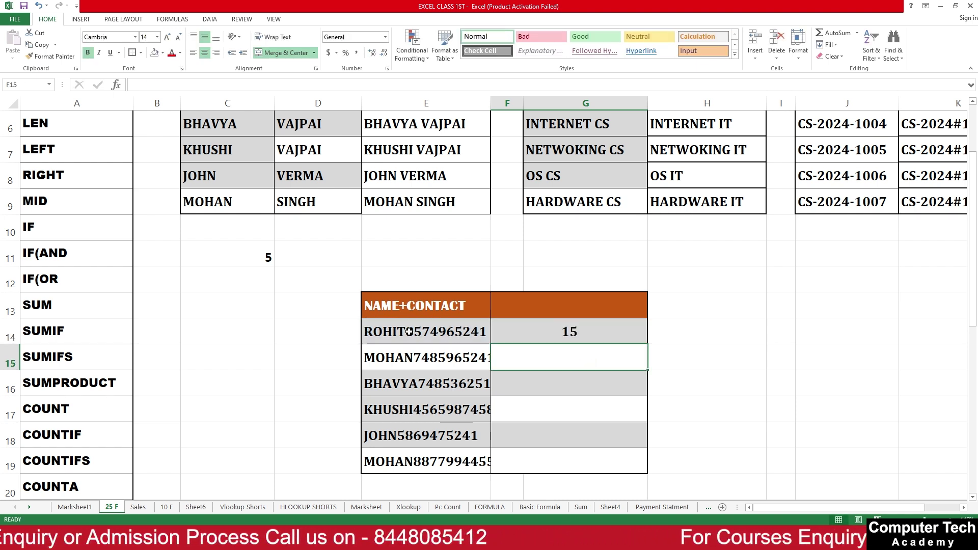
{"action": "left_click", "coordinate": [572, 329]}
{"action": "scroll", "coordinate": [497, 372], "scroll_direction": "up", "scroll_amount": 2}
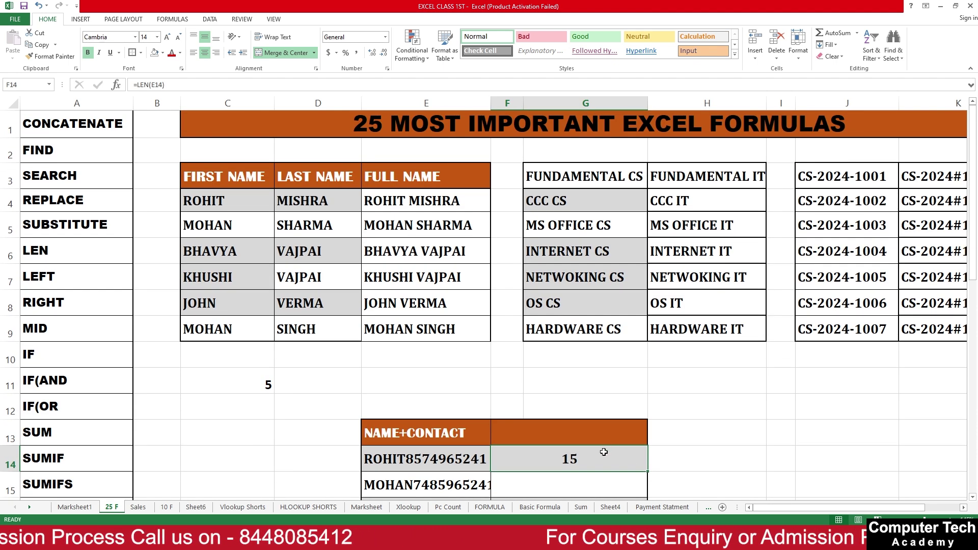
- Add one trailing space to the first name in C4 and check the LEN result in C11
{"action": "left_click", "coordinate": [496, 355]}
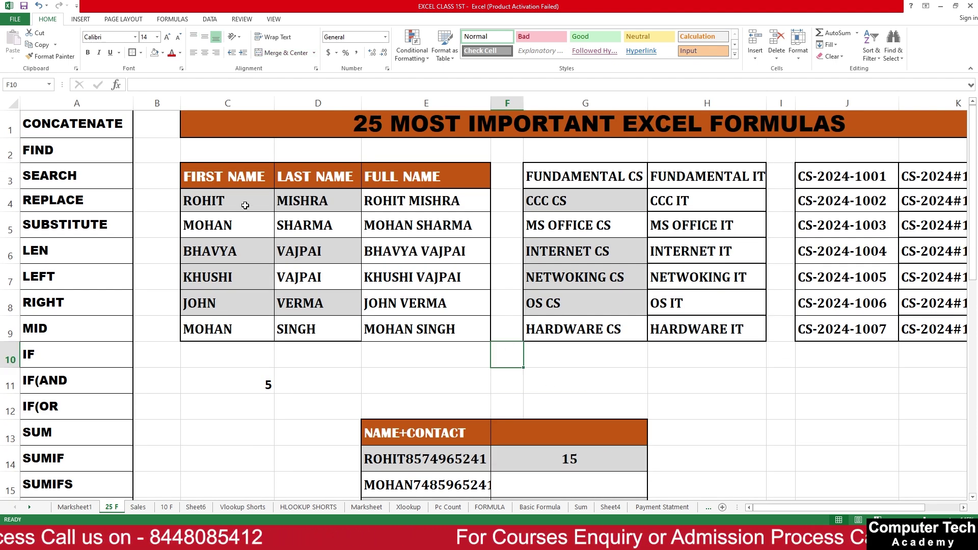
{"action": "left_click", "coordinate": [672, 399]}
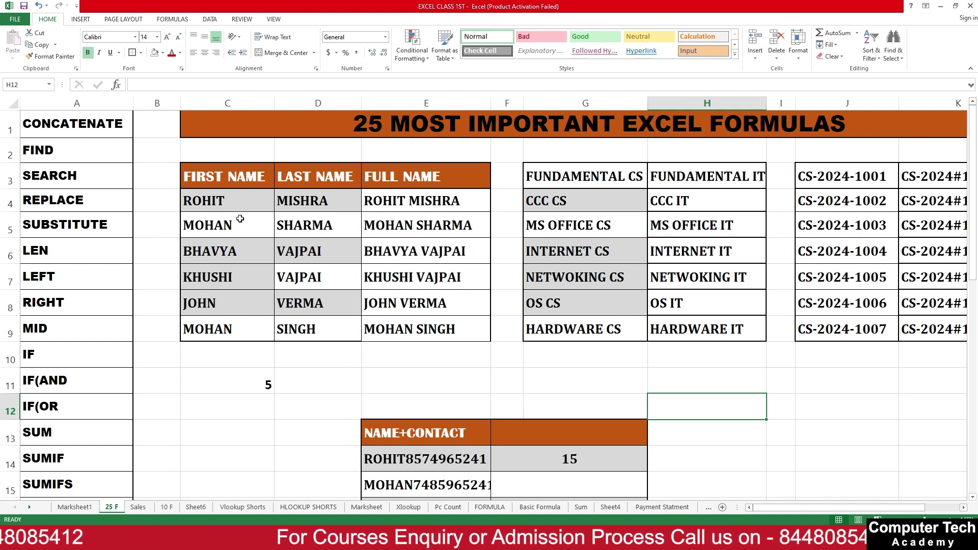
{"action": "double_click", "coordinate": [225, 202]}
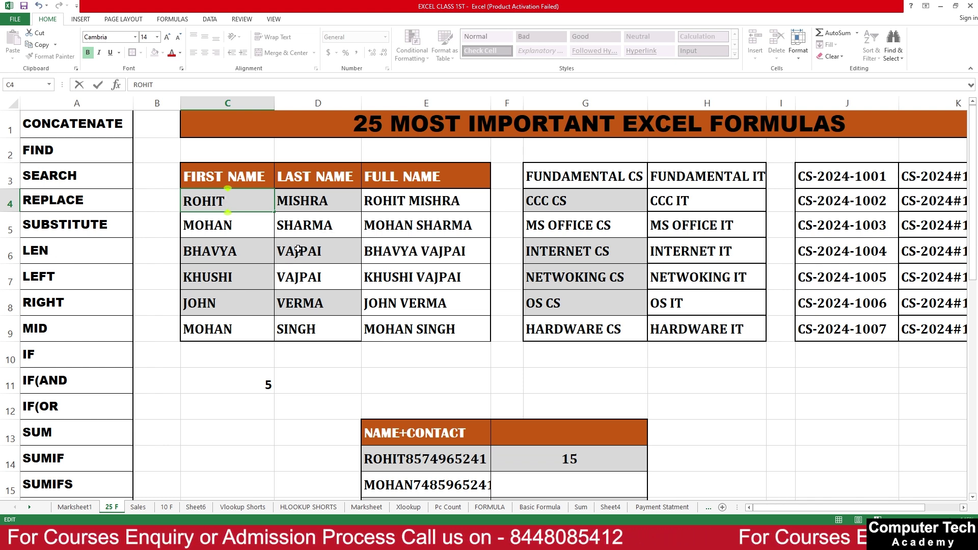
{"action": "key", "text": "Return"}
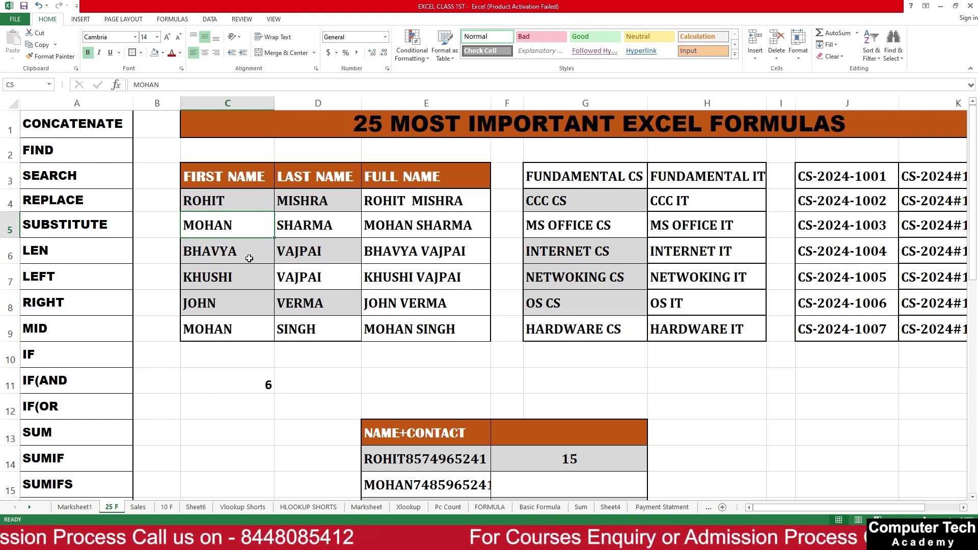
{"action": "left_click", "coordinate": [237, 404]}
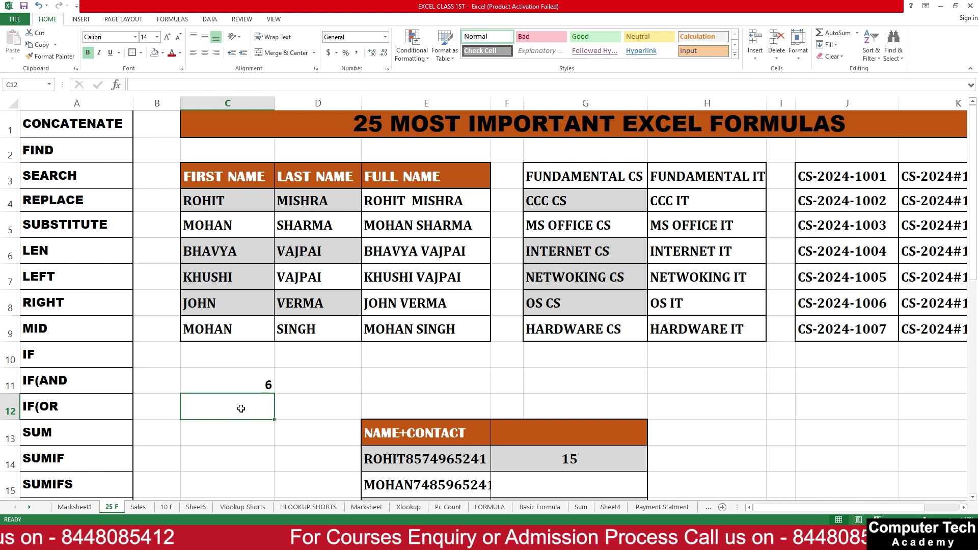
- Enter the headings NAME in C11 and LEN in D11 for a small practice table
{"action": "left_click", "coordinate": [254, 378]}
{"action": "type", "text": "NA"}
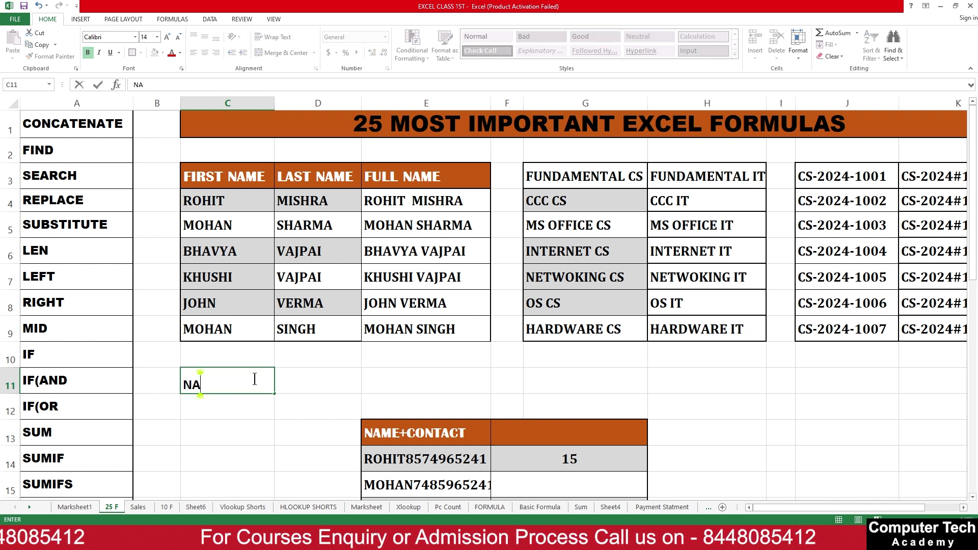
{"action": "type", "text": "ME"}
{"action": "key", "text": "Return"}
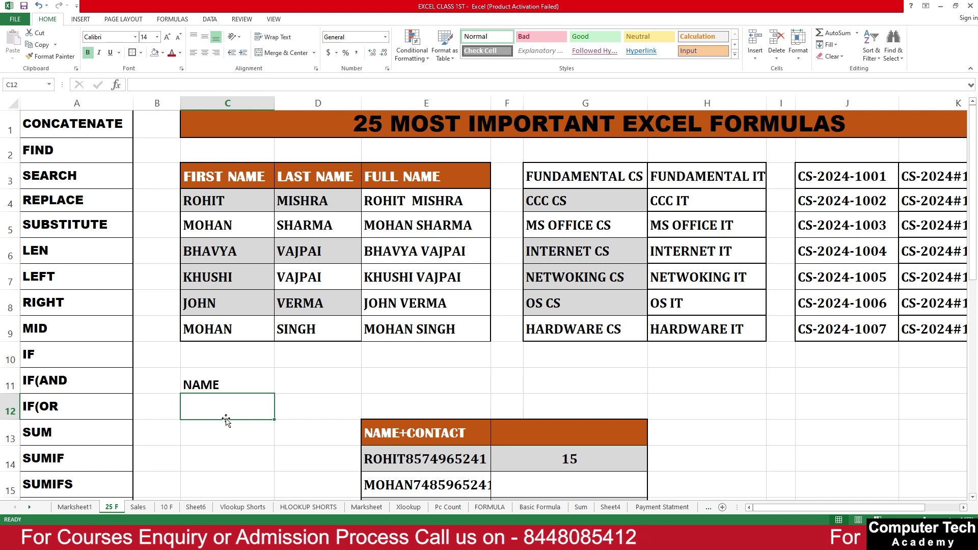
{"action": "left_click", "coordinate": [319, 411]}
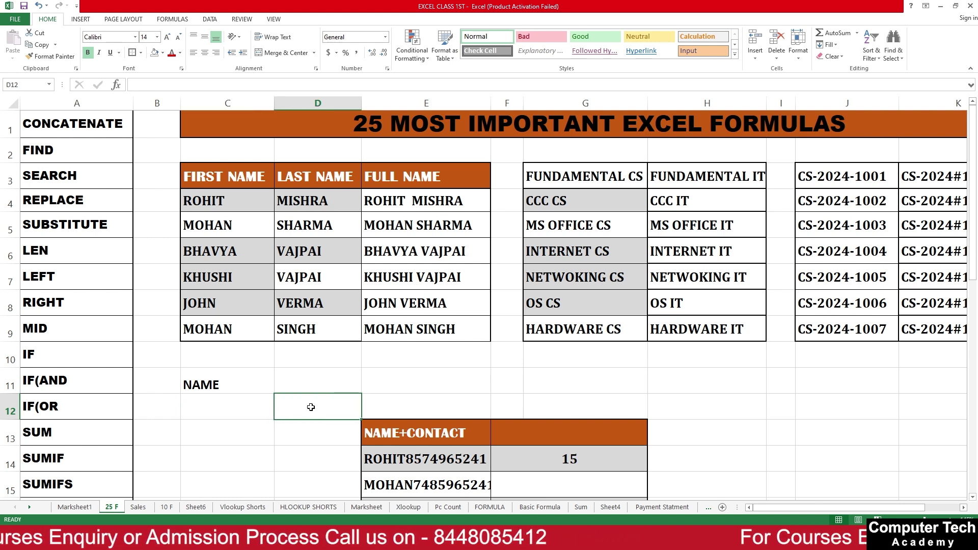
{"action": "left_click", "coordinate": [312, 381]}
{"action": "type", "text": "LEN"}
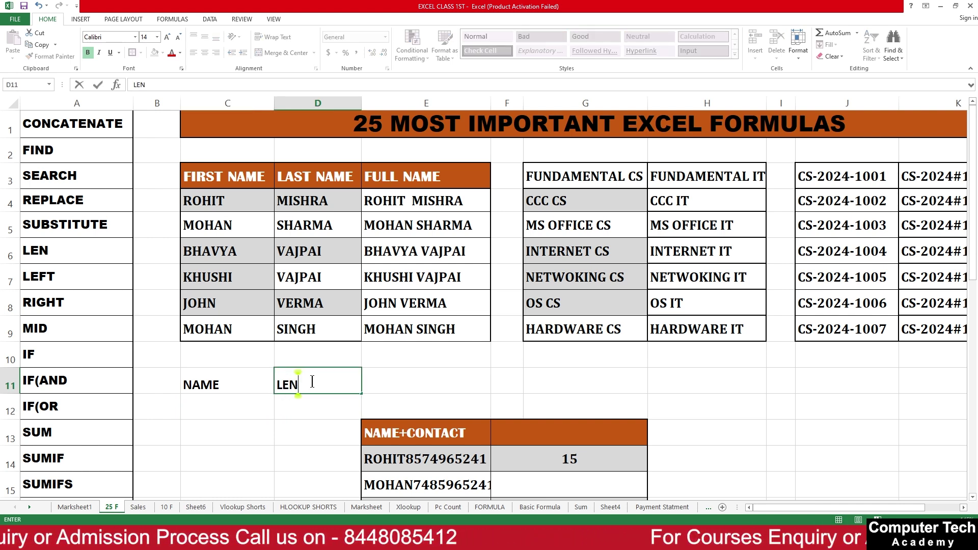
{"action": "key", "text": "Return"}
- Enter =LEN(C12) in D12 under the LEN heading, referring to the empty name cell
{"action": "type", "text": "=LE"}
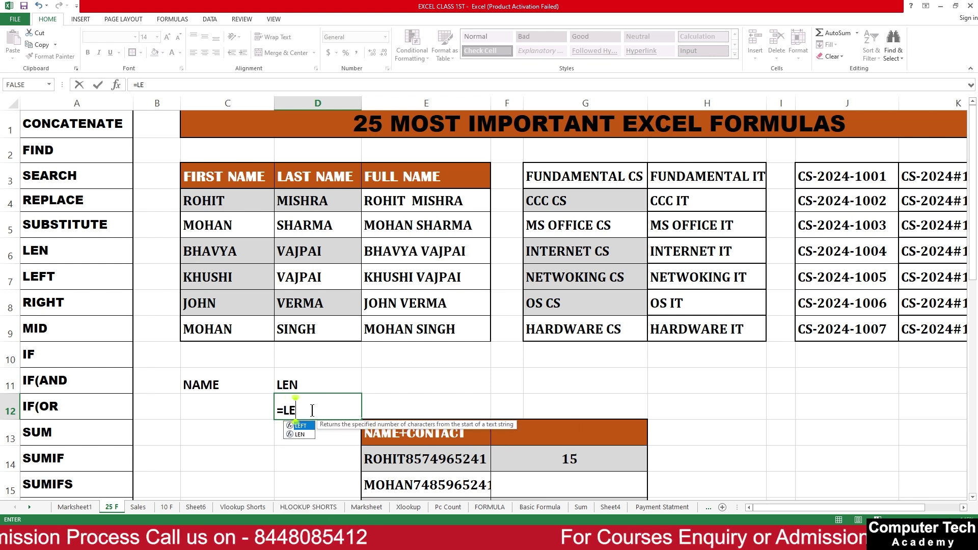
{"action": "type", "text": "N("}
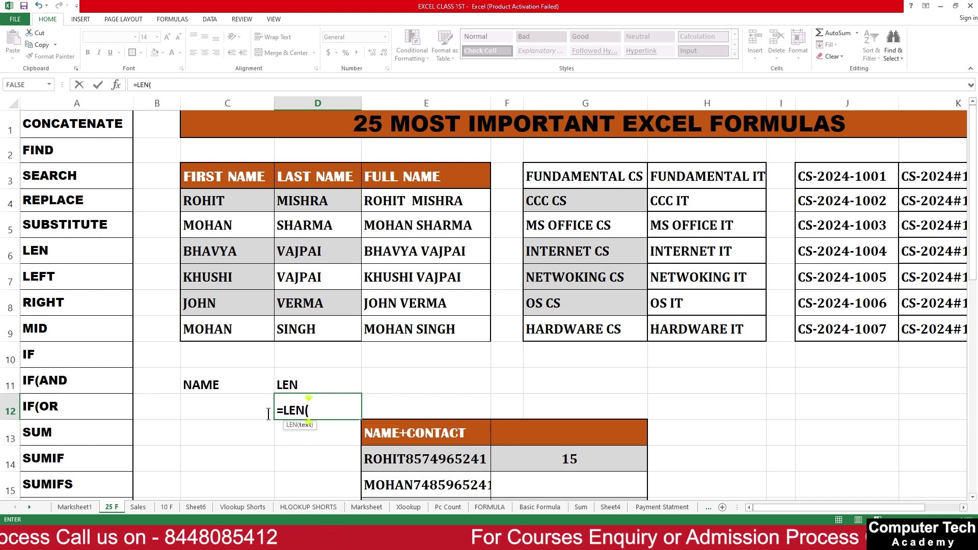
{"action": "left_click", "coordinate": [233, 412]}
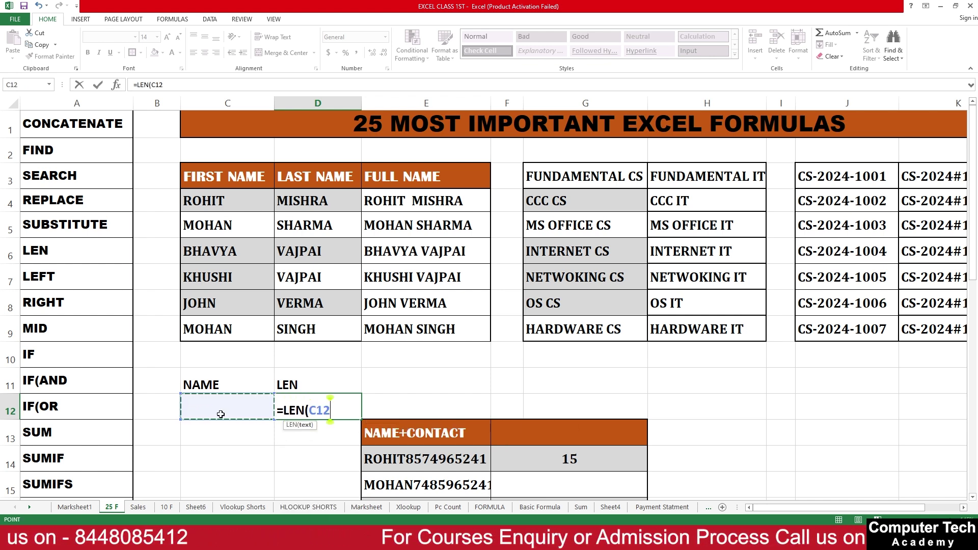
{"action": "type", "text": ")"}
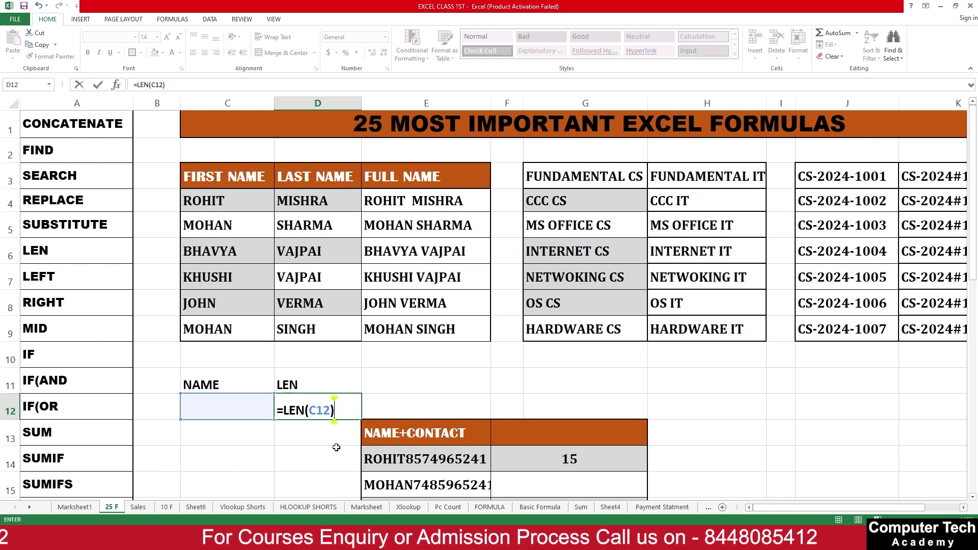
{"action": "key", "text": "ctrl+Return"}
- Enter a five-letter first name in C12 and replace it with a six-letter one to test the LEN formula
{"action": "left_click", "coordinate": [242, 407]}
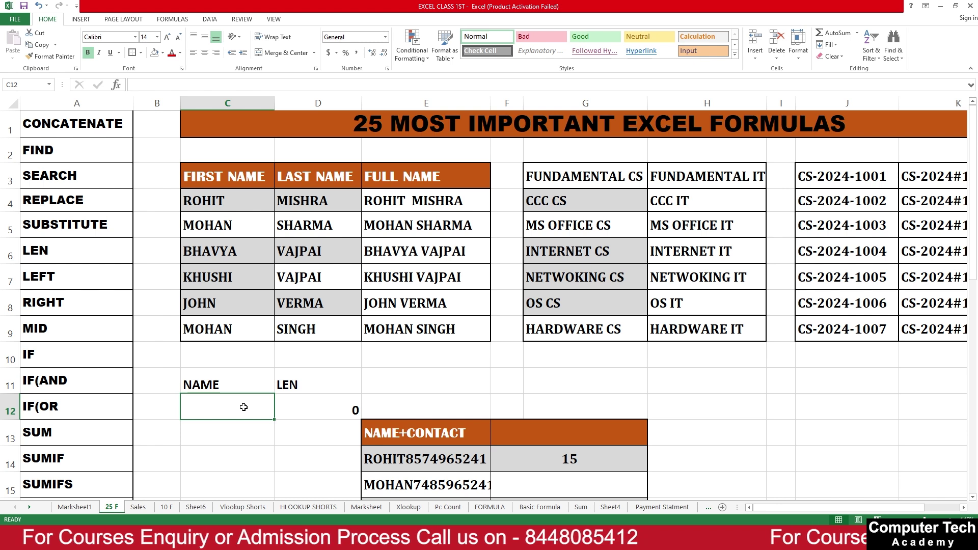
{"action": "type", "text": "ROHIT"}
{"action": "key", "text": "Return"}
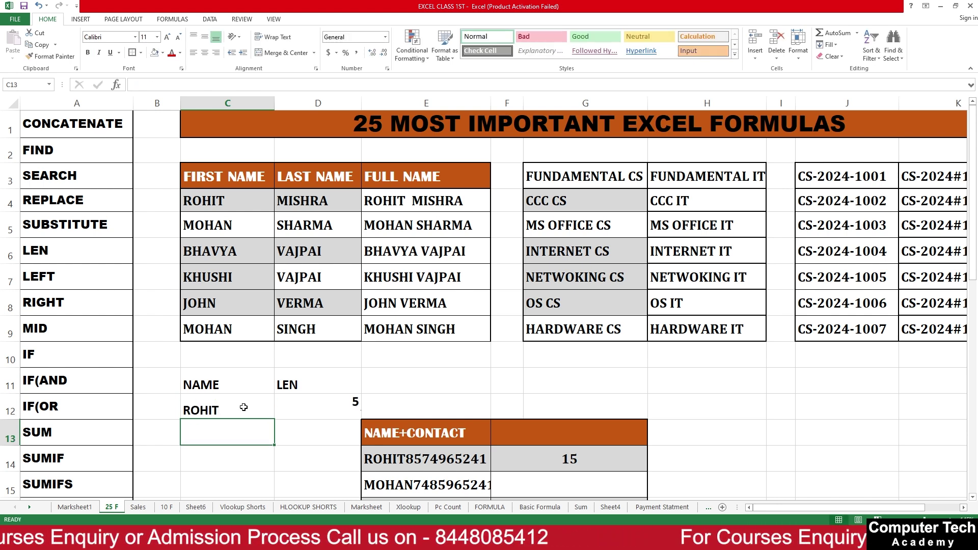
{"action": "left_click", "coordinate": [243, 407]}
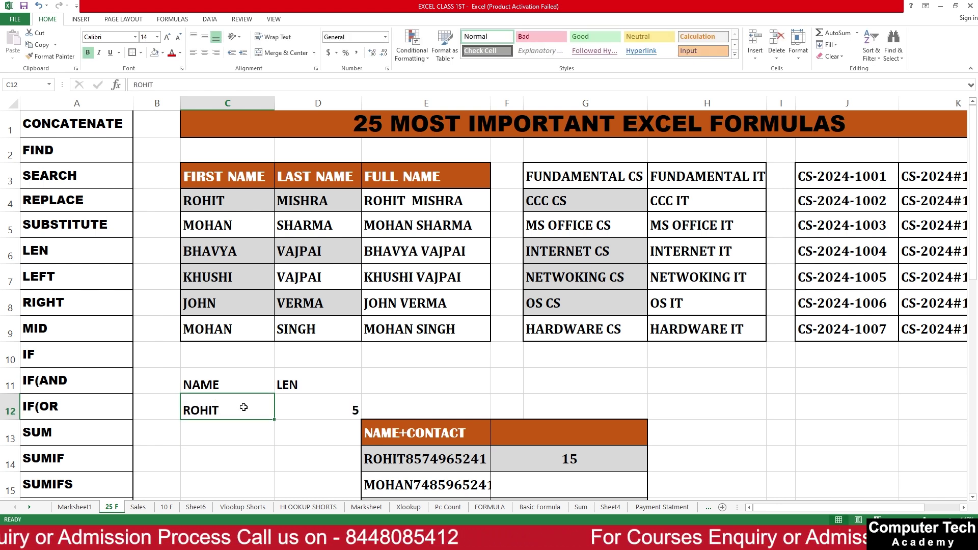
{"action": "type", "text": "BHAVT"}
{"action": "key", "text": "BackSpace"}
{"action": "type", "text": "YA"}
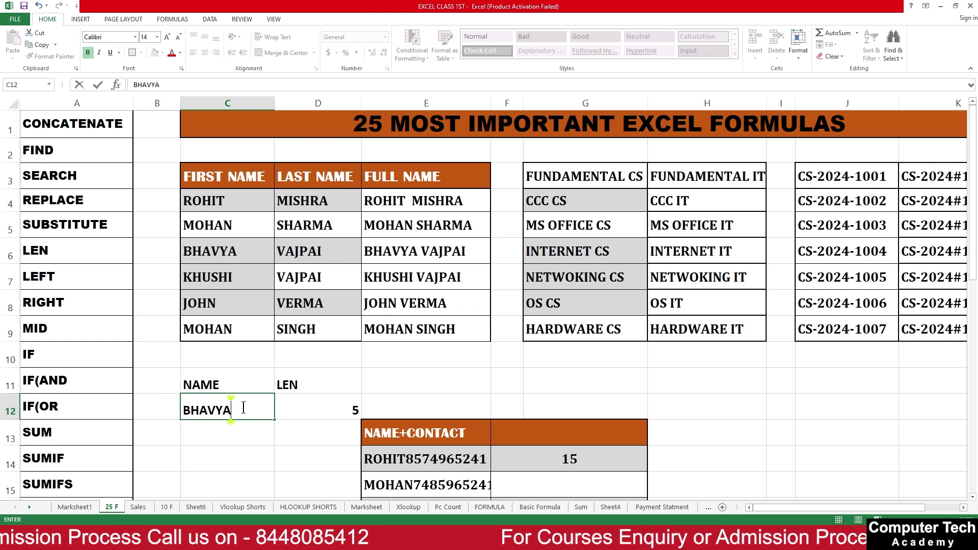
{"action": "key", "text": "Return"}
- Add two trailing spaces to the name in C12 to test whether LEN counts spaces
{"action": "left_click", "coordinate": [243, 407]}
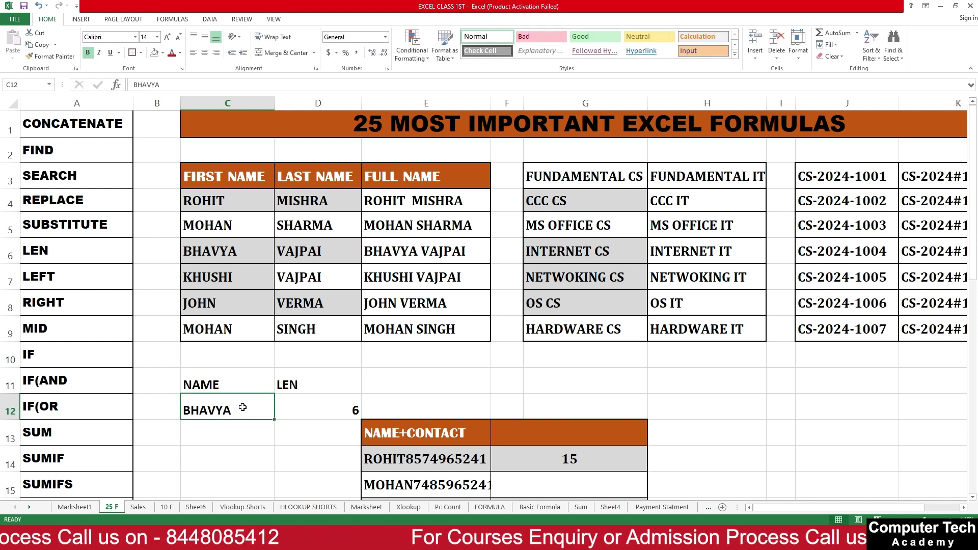
{"action": "double_click", "coordinate": [243, 407]}
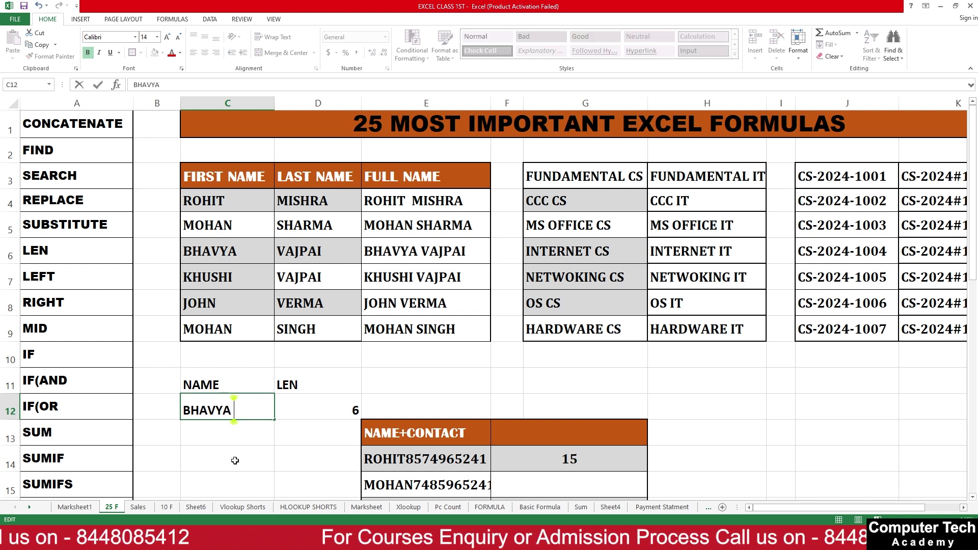
{"action": "key", "text": "Return"}
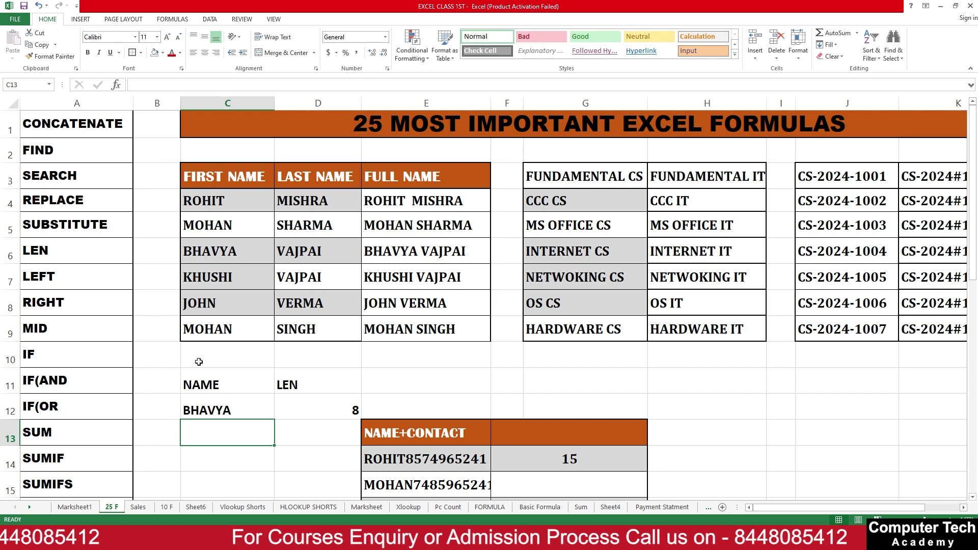
- Clear the practice table in C11:D12 and select the LEFT entry in A7 of the formula list
{"action": "left_click_drag", "start_coordinate": [212, 386], "coordinate": [330, 408]}
{"action": "key", "text": "Delete"}
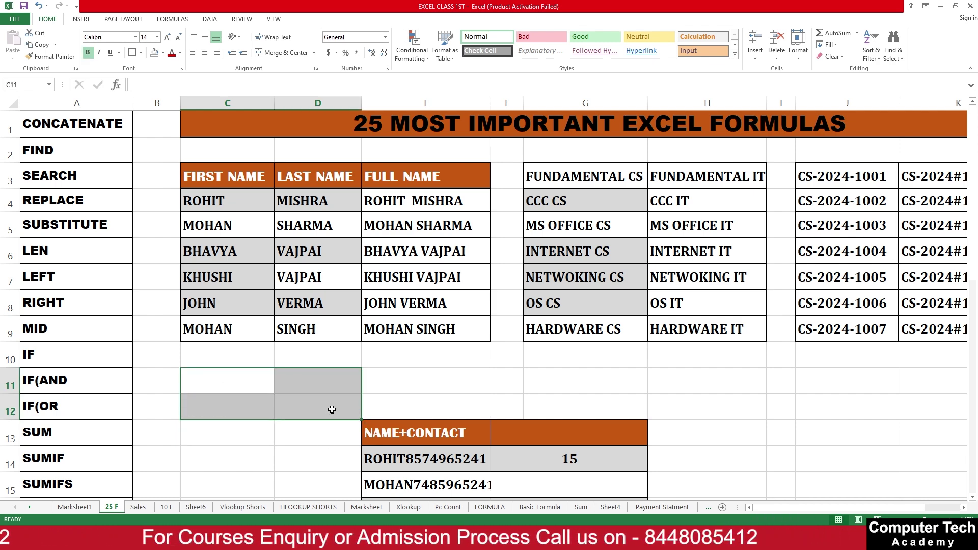
{"action": "scroll", "coordinate": [544, 399], "scroll_direction": "down", "scroll_amount": 3}
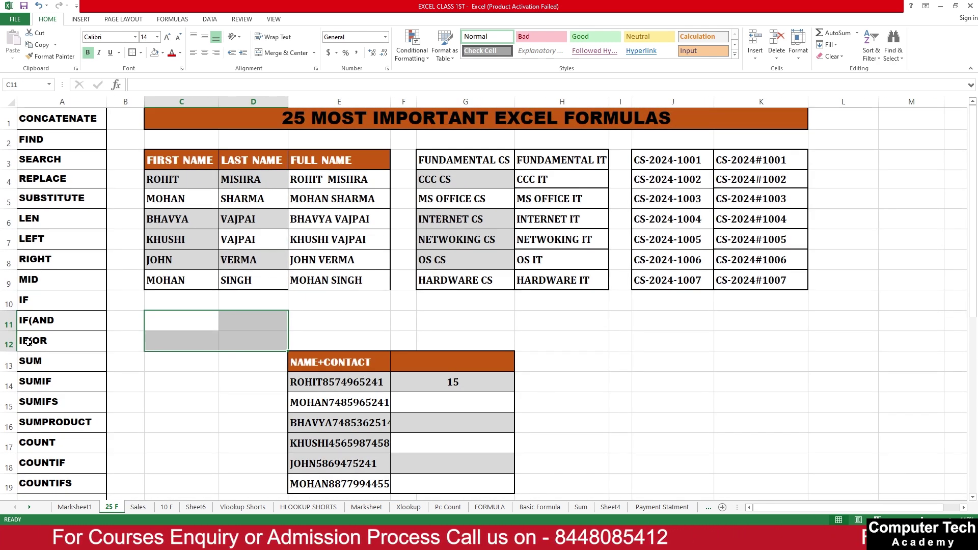
{"action": "left_click", "coordinate": [56, 237]}
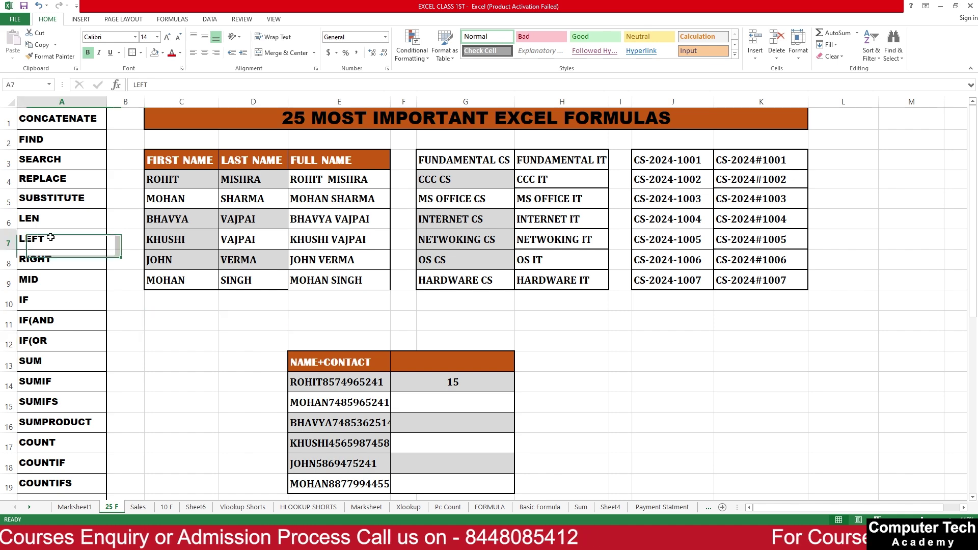
{"action": "left_click", "coordinate": [56, 258]}
{"action": "left_click", "coordinate": [56, 279]}
{"action": "left_click", "coordinate": [56, 233]}
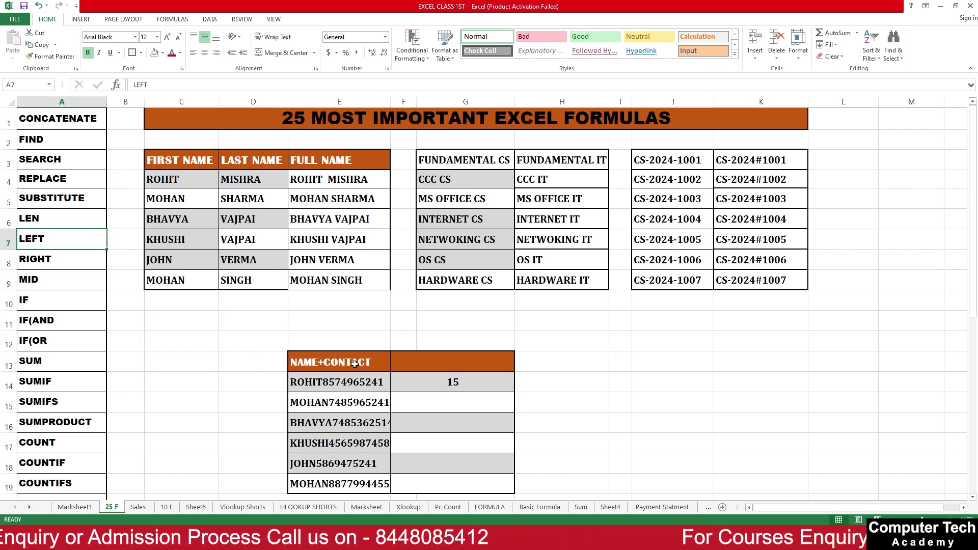
{"action": "scroll", "coordinate": [177, 323], "scroll_direction": "up", "scroll_amount": 1}
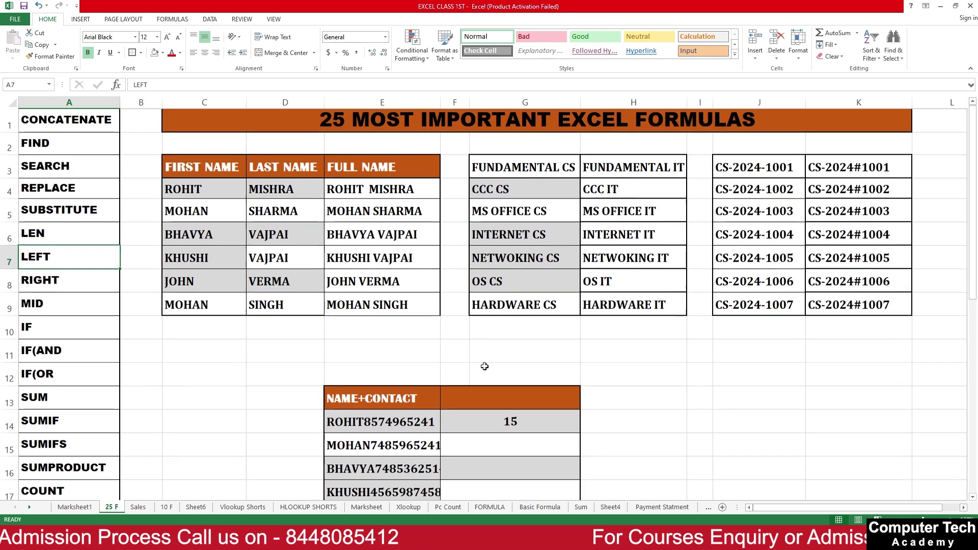
{"action": "scroll", "coordinate": [484, 367], "scroll_direction": "up", "scroll_amount": 1}
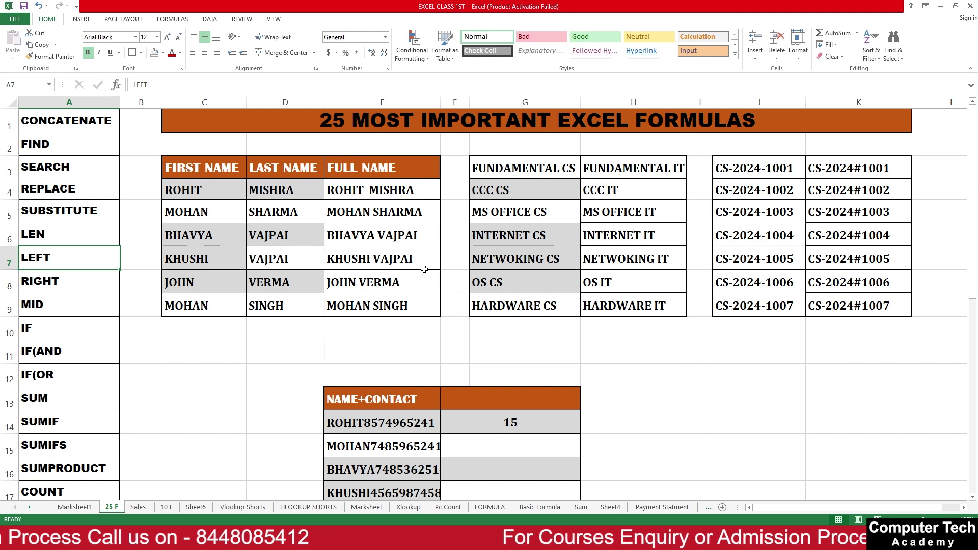
{"action": "left_click", "coordinate": [367, 343]}
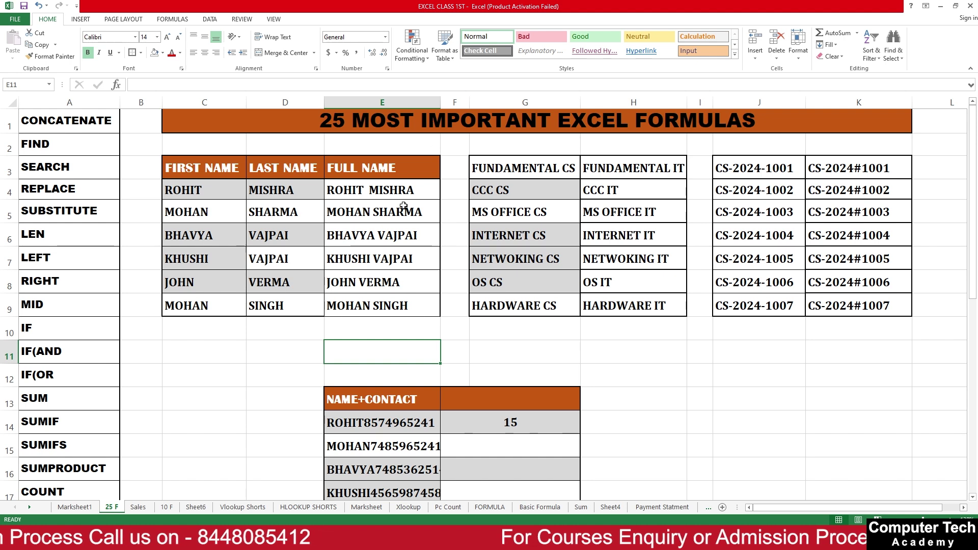
- Insert the text "MR" as the first argument of the CONCATENATE formula in E4
{"action": "double_click", "coordinate": [328, 191]}
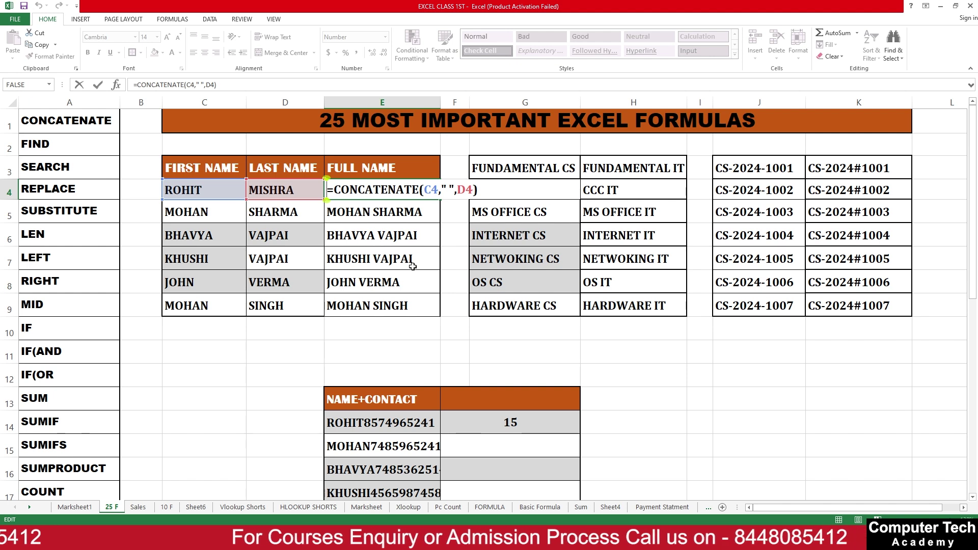
{"action": "left_click", "coordinate": [423, 191]}
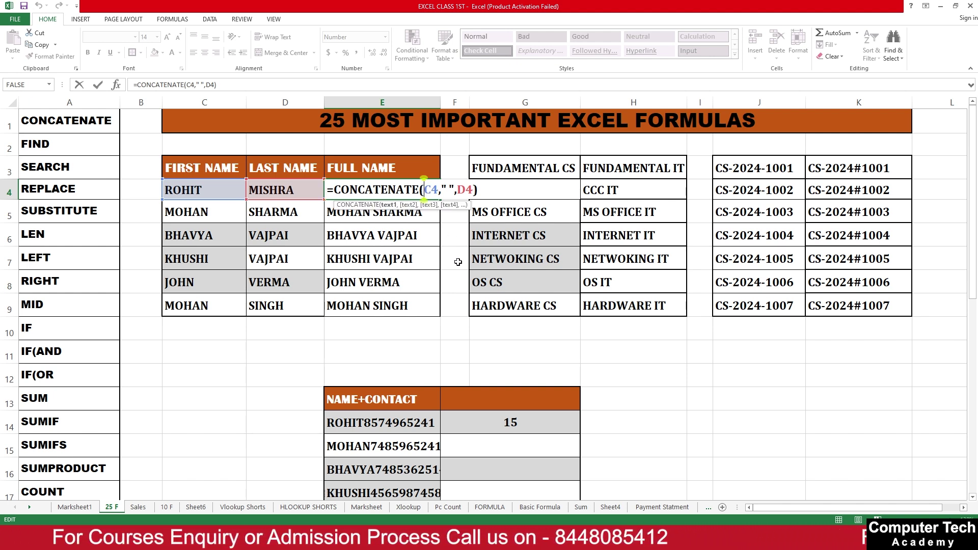
{"action": "type", "text": "\"MR"}
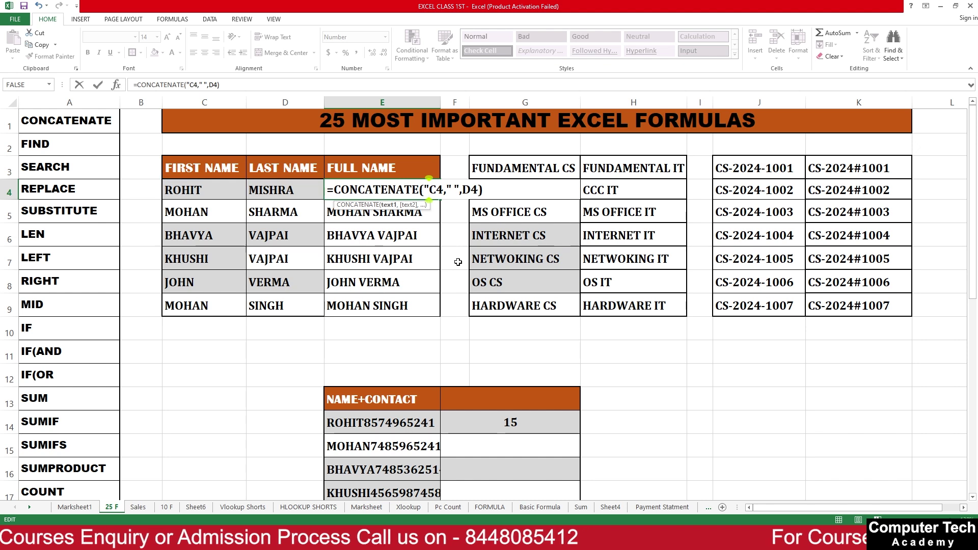
{"action": "type", "text": "\","}
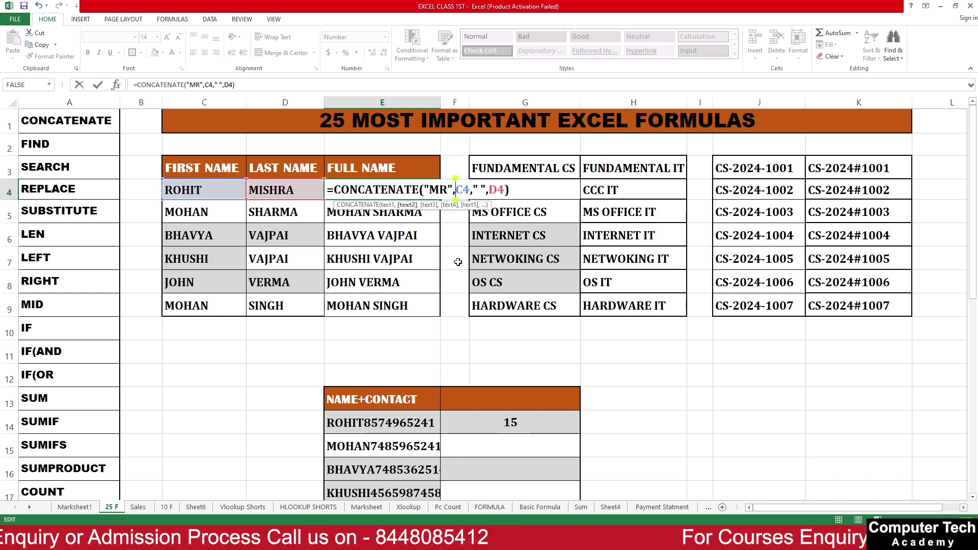
{"action": "key", "text": "Return"}
- Add a " " argument after "MR" in E4's CONCATENATE formula and fill the formula down to E9
{"action": "double_click", "coordinate": [344, 190]}
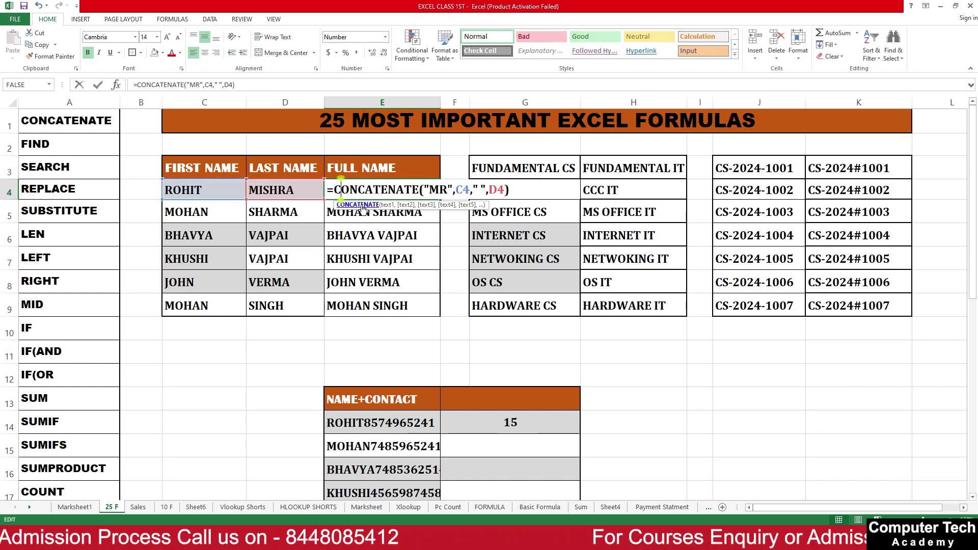
{"action": "left_click", "coordinate": [456, 190]}
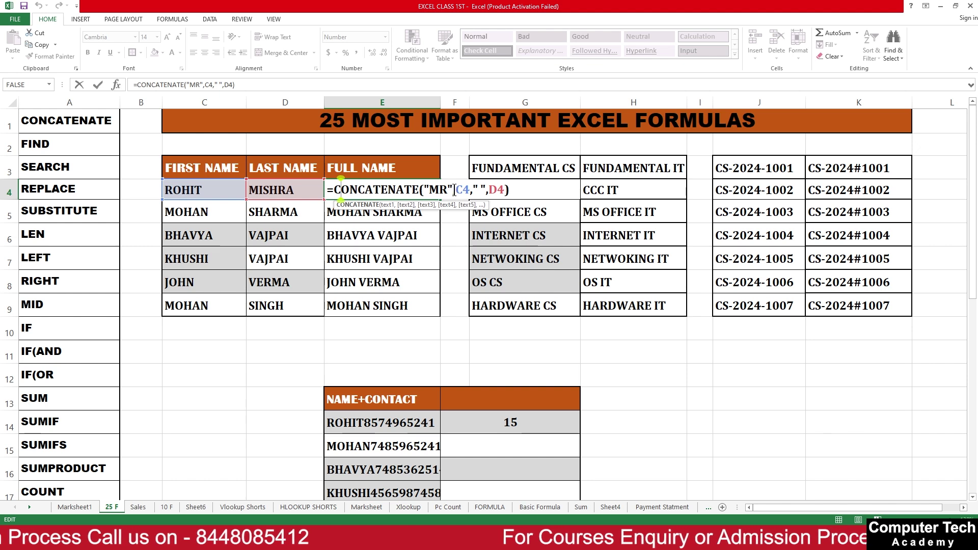
{"action": "left_click", "coordinate": [455, 190]}
{"action": "type", "text": "\" \""}
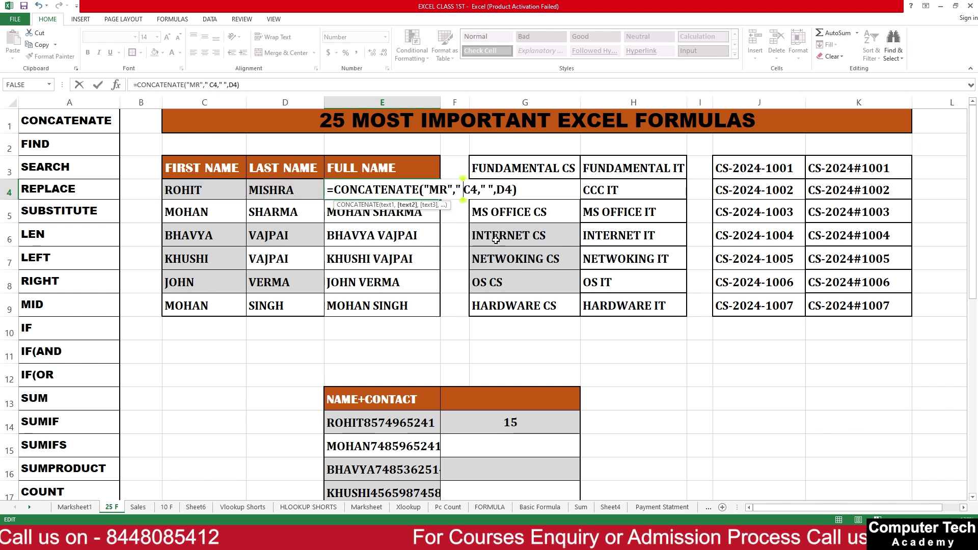
{"action": "type", "text": ","}
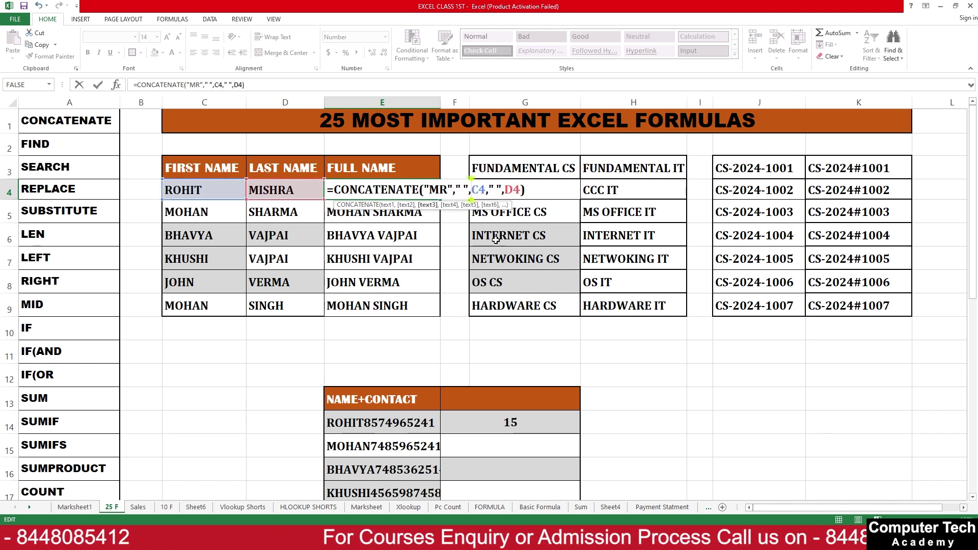
{"action": "key", "text": "ctrl+Return"}
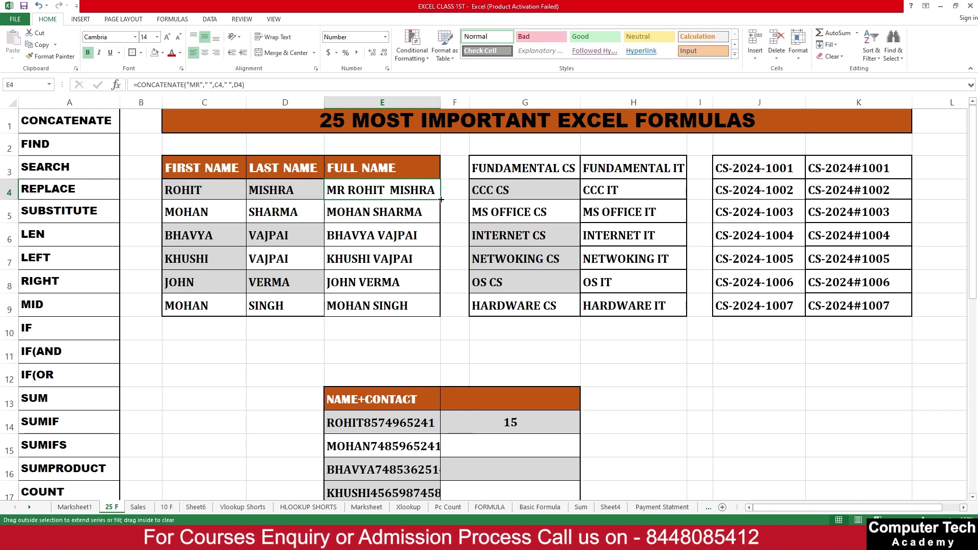
{"action": "left_click_drag", "start_coordinate": [440, 199], "coordinate": [441, 317]}
- Change the title text in E6's CONCATENATE formula to "MS"
{"action": "double_click", "coordinate": [345, 234]}
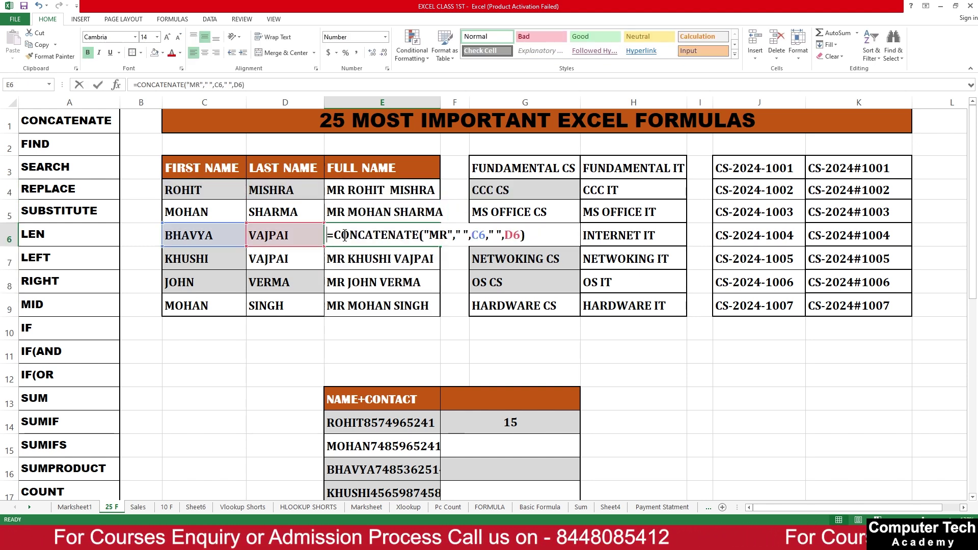
{"action": "left_click", "coordinate": [447, 234]}
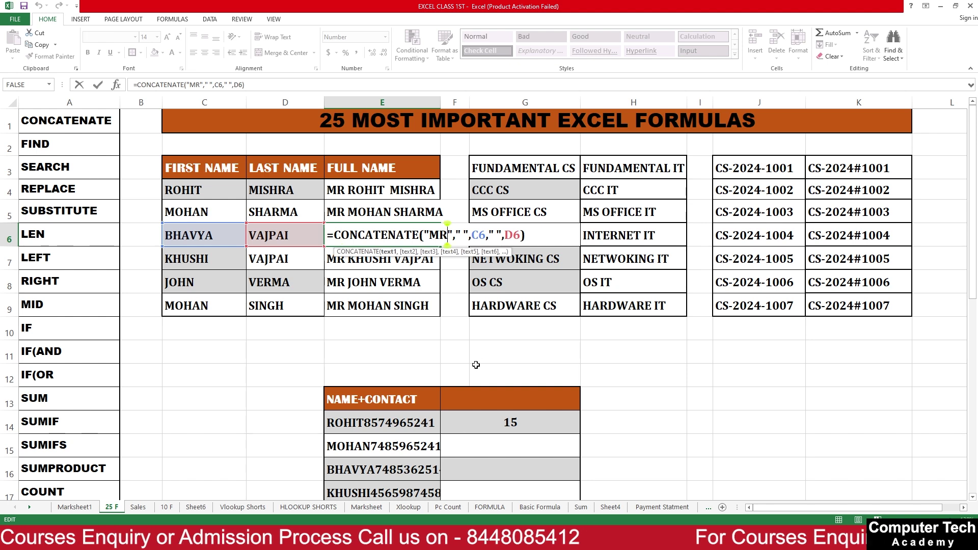
{"action": "key", "text": "BackSpace"}
{"action": "type", "text": "S"}
{"action": "key", "text": "Return"}
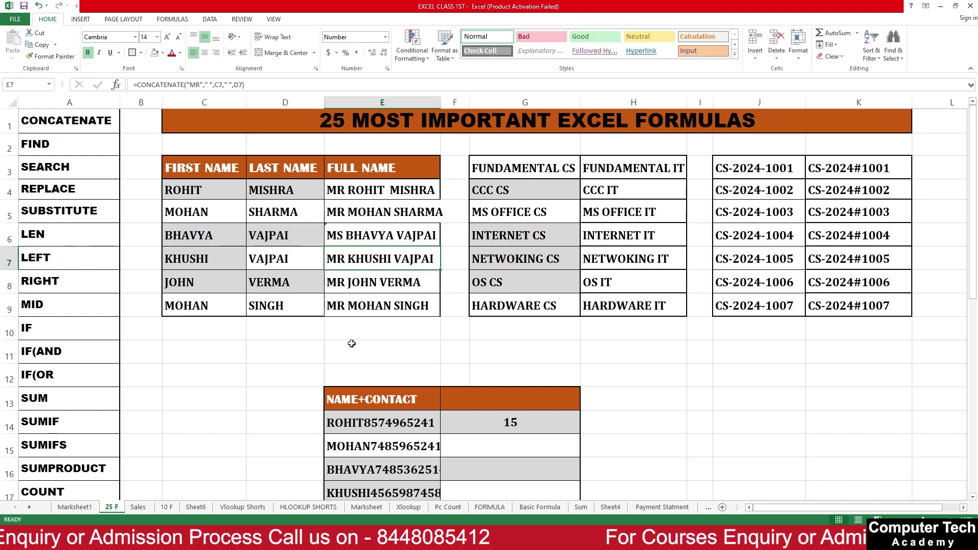
- Copy the formula in E6 down to E7 and widen column E to fit the full names
{"action": "left_click", "coordinate": [388, 239]}
{"action": "left_click_drag", "start_coordinate": [440, 248], "coordinate": [440, 271]}
{"action": "left_click", "coordinate": [382, 350]}
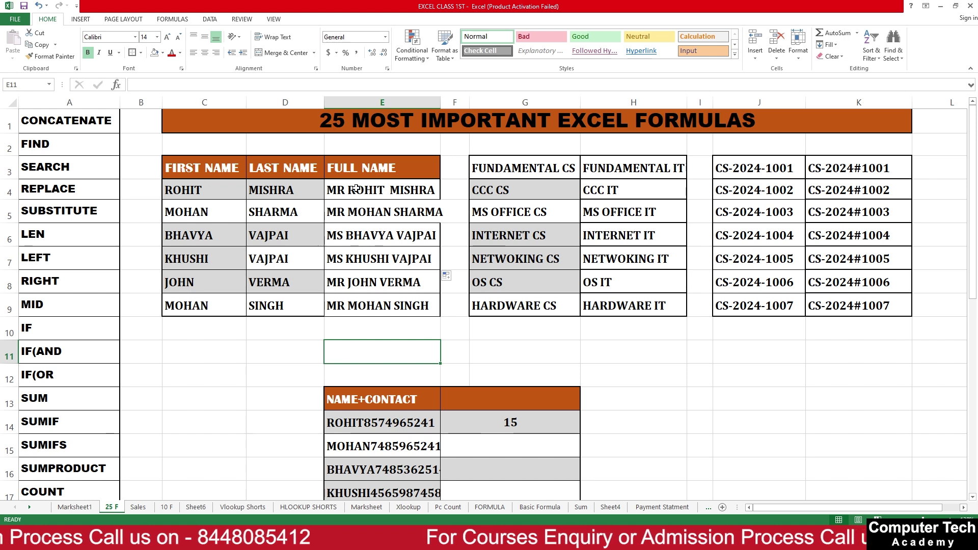
{"action": "left_click_drag", "start_coordinate": [441, 102], "coordinate": [454, 102]}
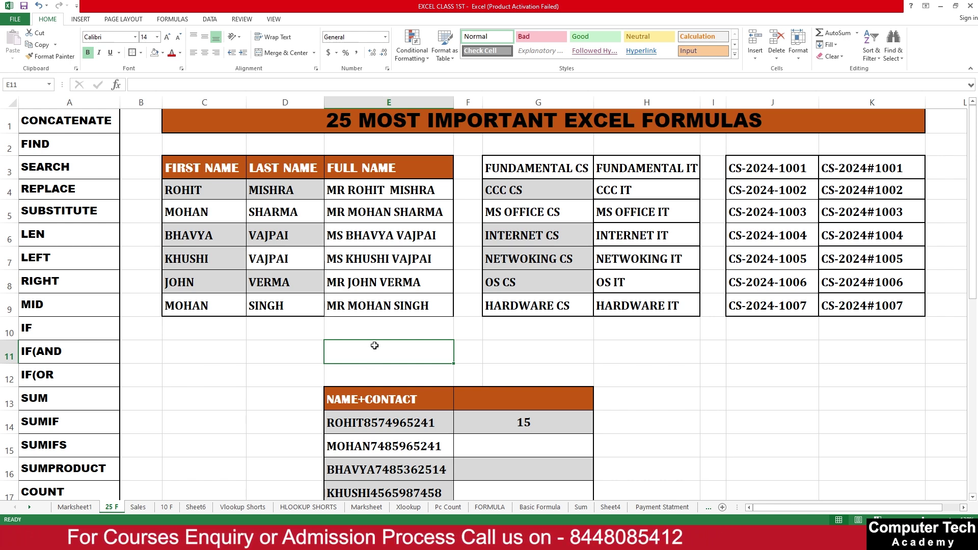
- Enter =LEFT(E4,2) in H11 to extract the title from the first full name
{"action": "left_click", "coordinate": [267, 353]}
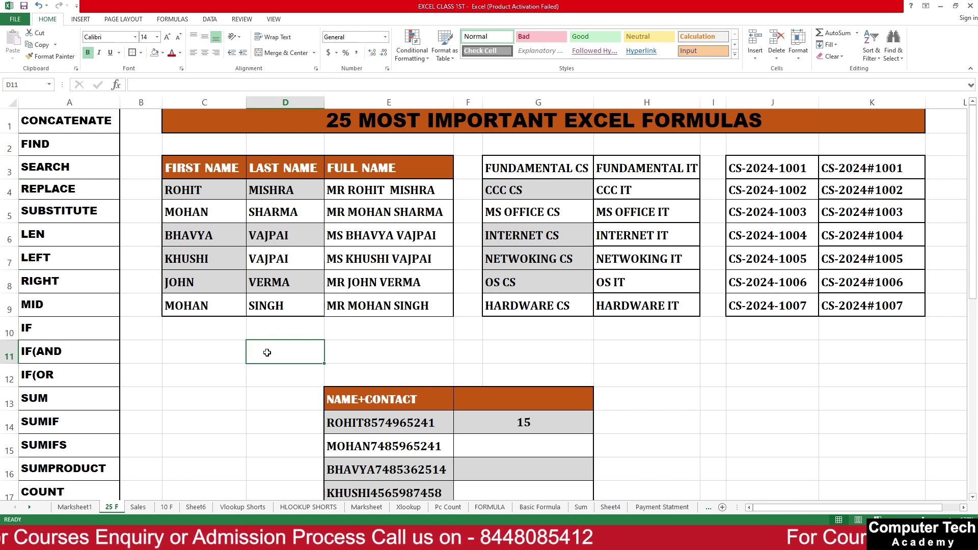
{"action": "left_click", "coordinate": [629, 356]}
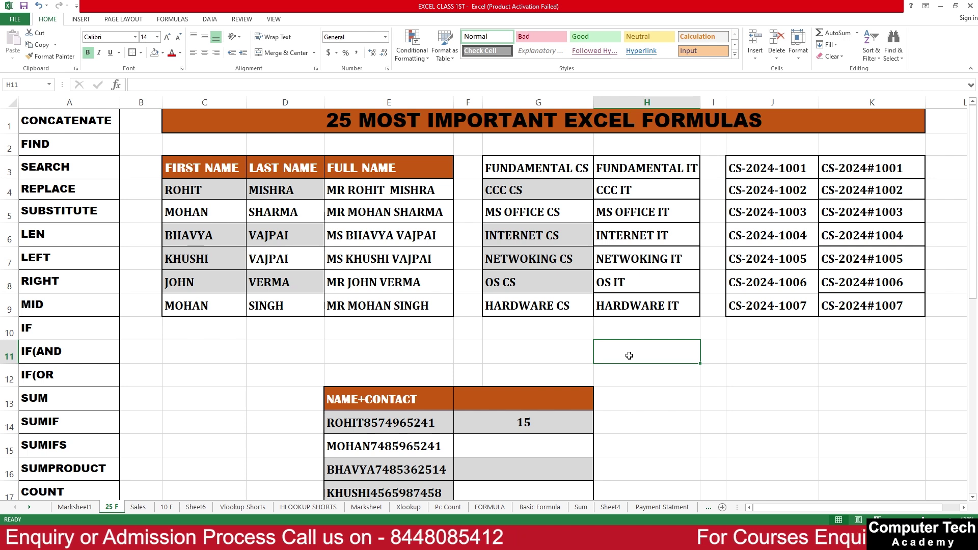
{"action": "type", "text": "=LE"}
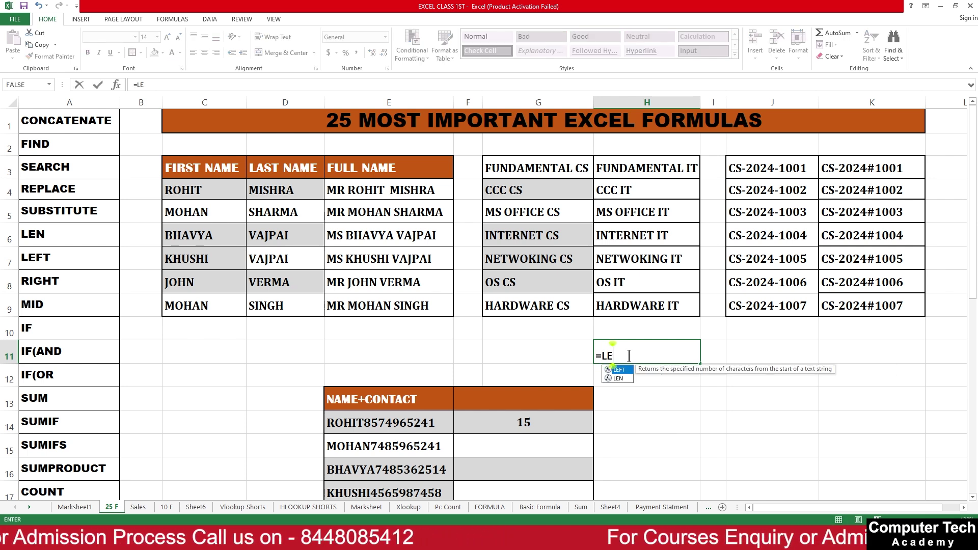
{"action": "type", "text": "FT("}
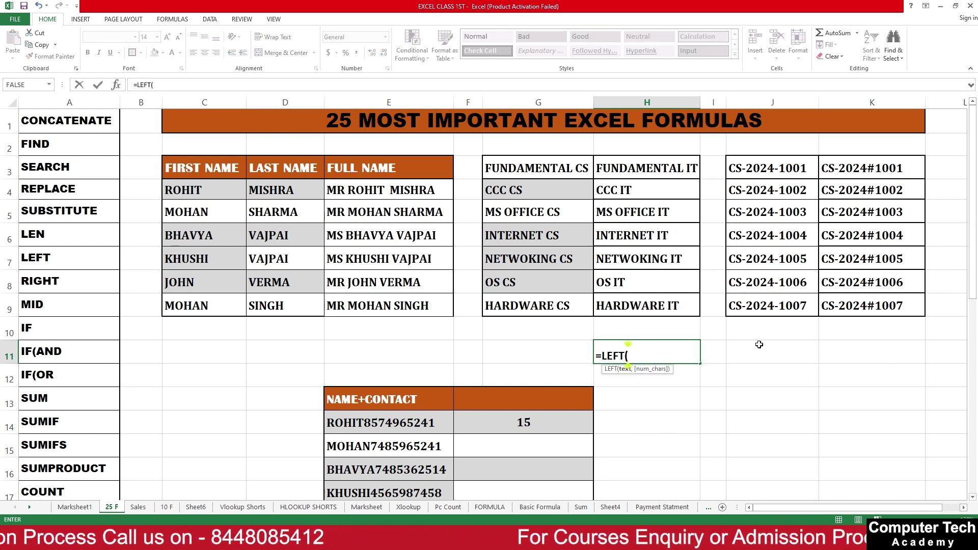
{"action": "left_click", "coordinate": [355, 188]}
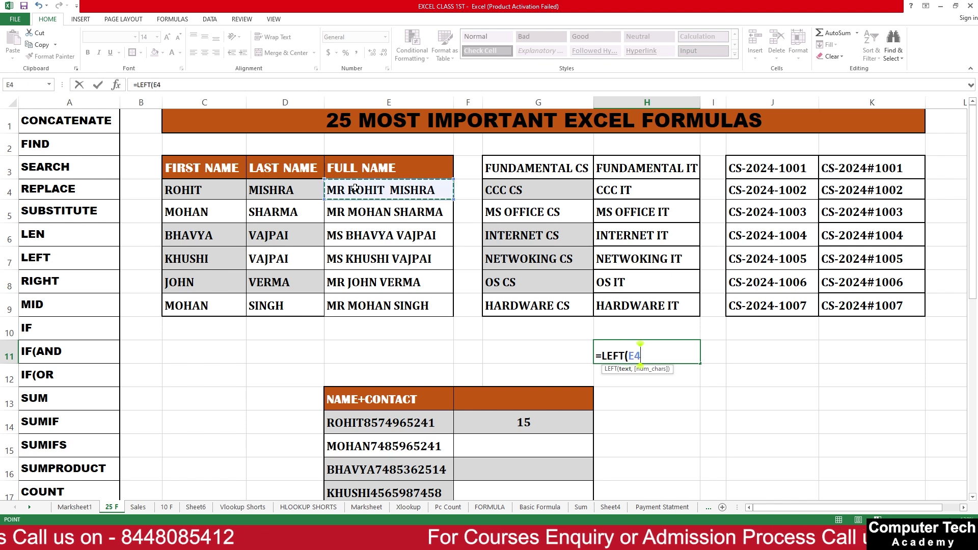
{"action": "type", "text": ","}
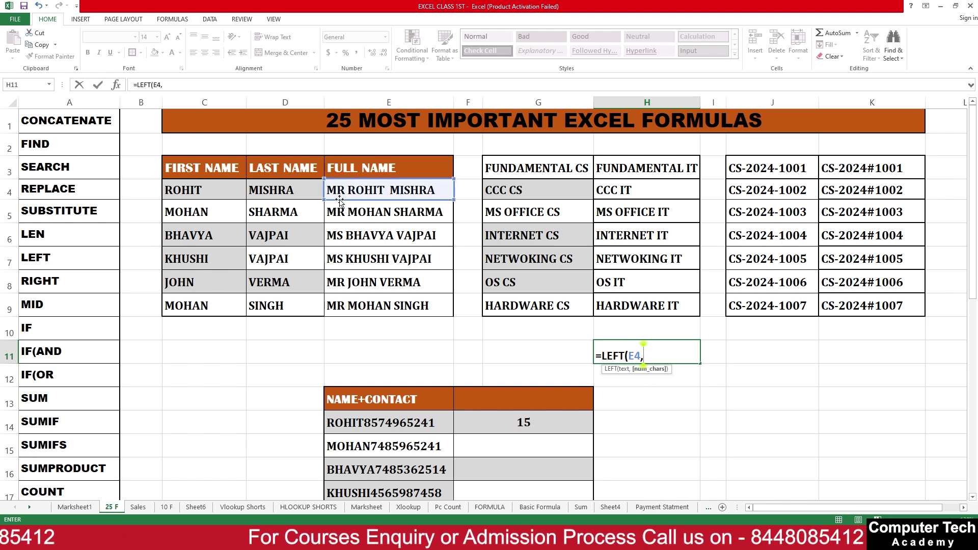
{"action": "type", "text": "2)"}
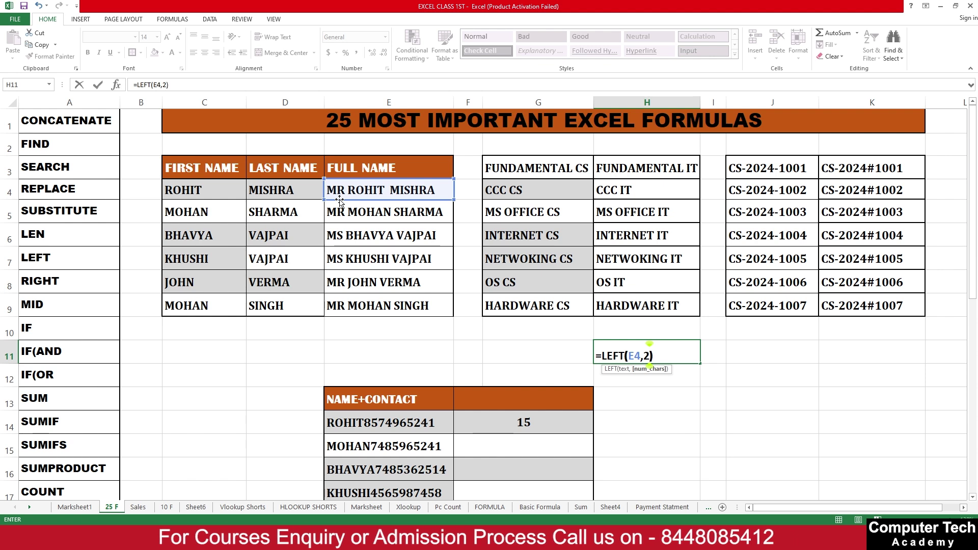
{"action": "key", "text": "Return"}
- Fill the LEFT formula from H11 down to H16 to cover all six full names
{"action": "left_click", "coordinate": [638, 341]}
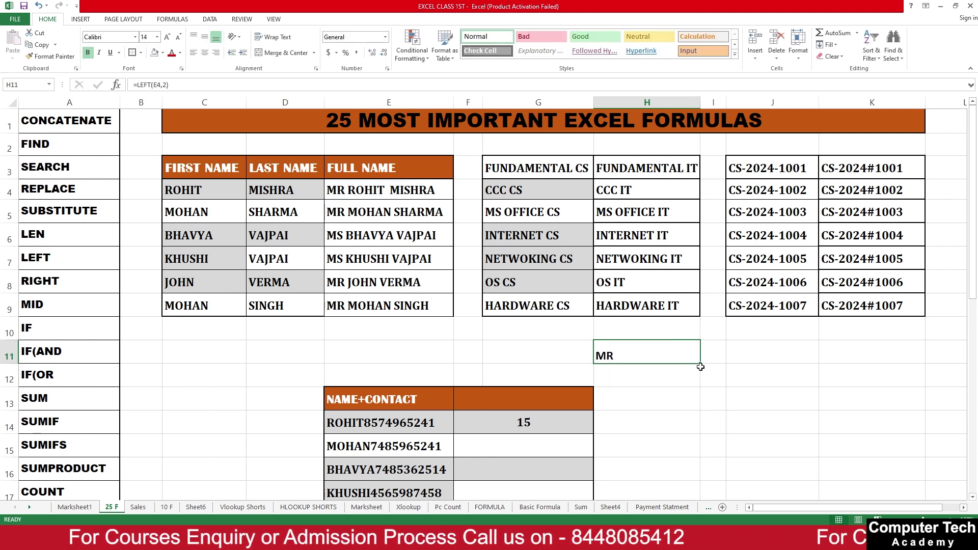
{"action": "left_click_drag", "start_coordinate": [700, 365], "coordinate": [700, 455]}
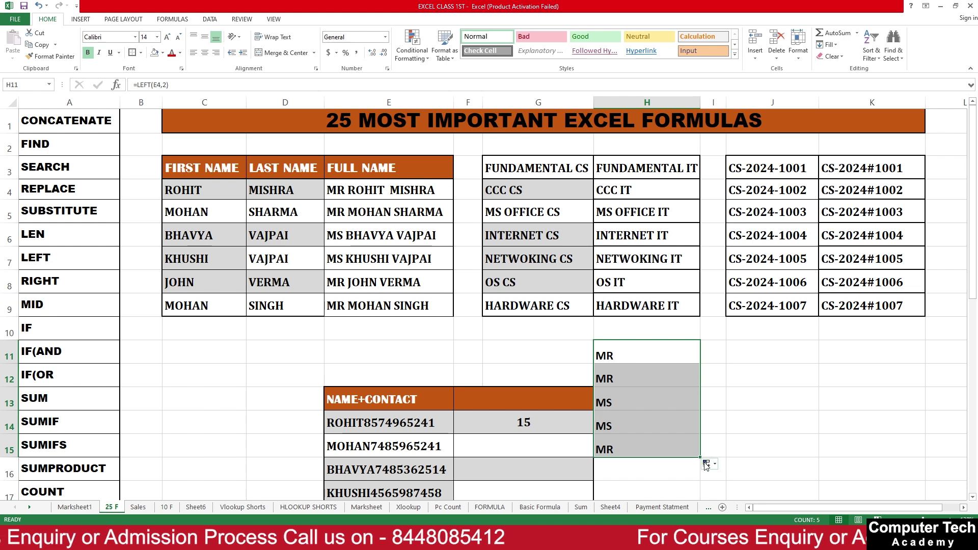
{"action": "left_click_drag", "start_coordinate": [701, 457], "coordinate": [702, 476]}
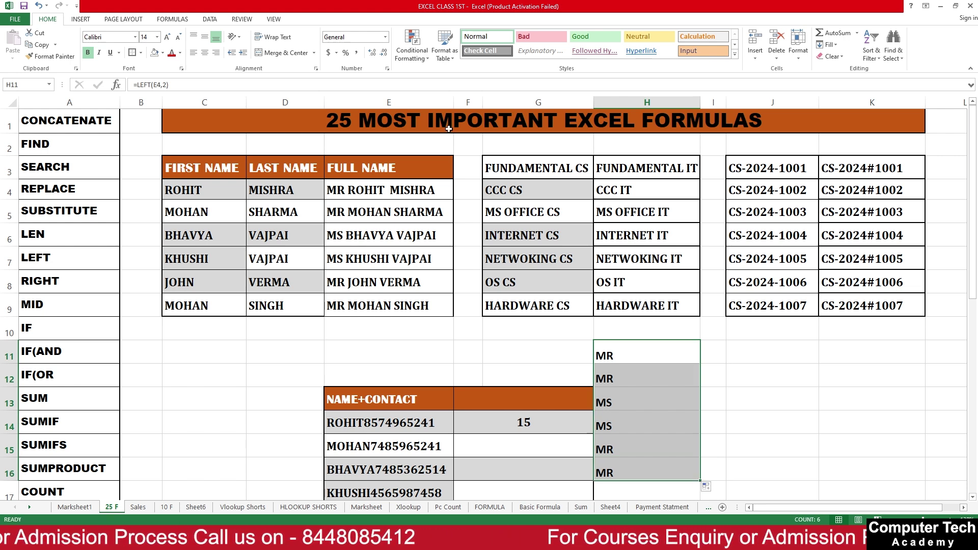
- Clear the LEFT formulas from H11:H16
{"action": "scroll", "coordinate": [662, 407], "scroll_direction": "down", "scroll_amount": 2}
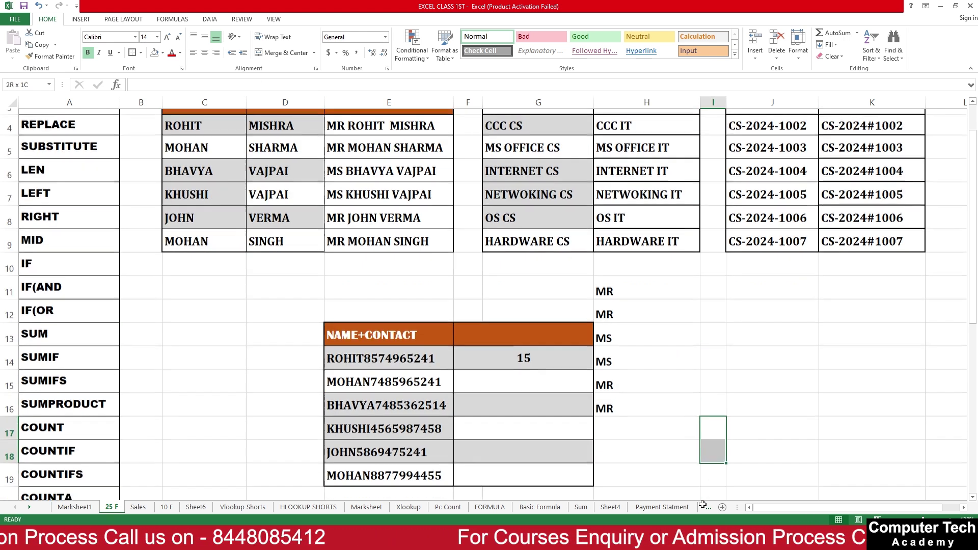
{"action": "left_click_drag", "start_coordinate": [630, 259], "coordinate": [642, 374]}
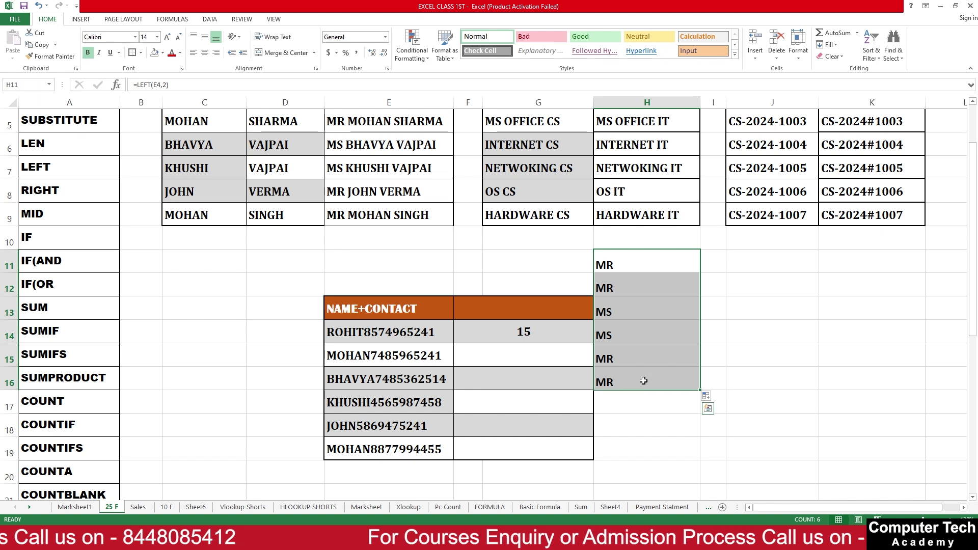
{"action": "key", "text": "Delete"}
{"action": "left_click", "coordinate": [653, 420]}
- Enter =RIGHT(H3,2) in H11 to extract the last two characters of the first IT course name
{"action": "scroll", "coordinate": [653, 421], "scroll_direction": "up", "scroll_amount": 2}
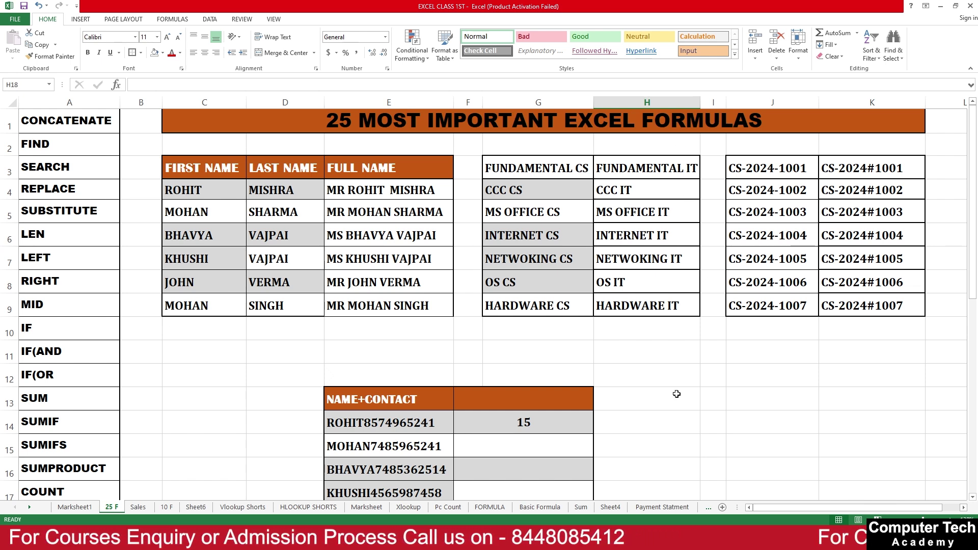
{"action": "left_click", "coordinate": [676, 357]}
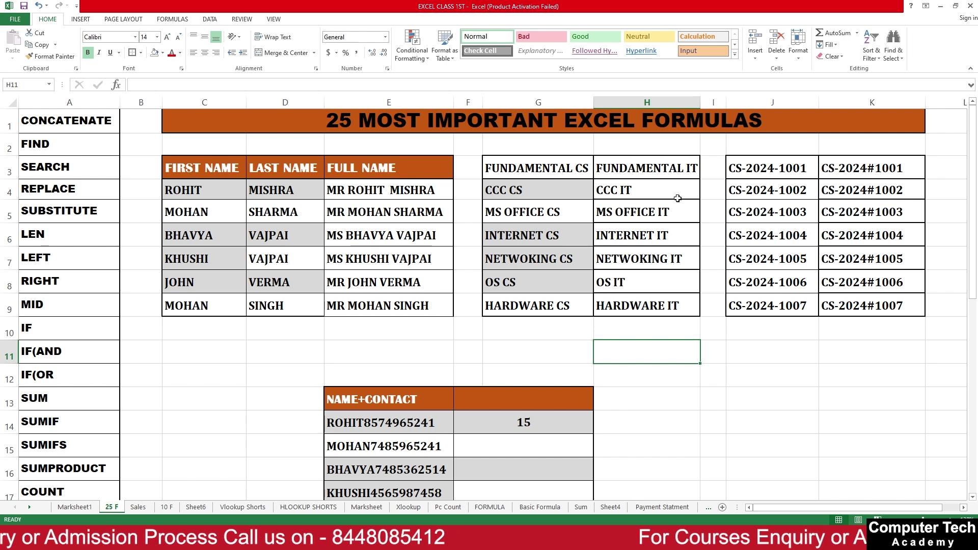
{"action": "type", "text": "="}
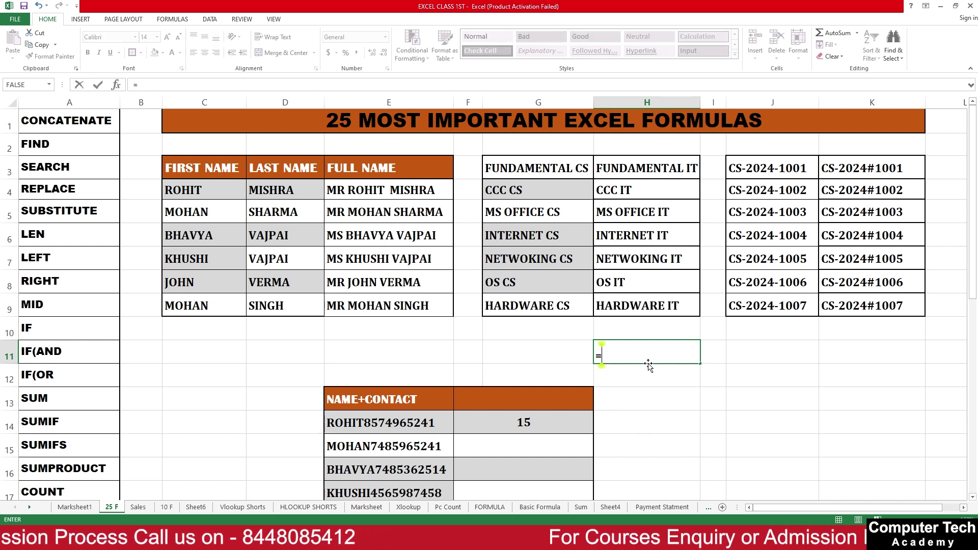
{"action": "type", "text": "RIGHT"}
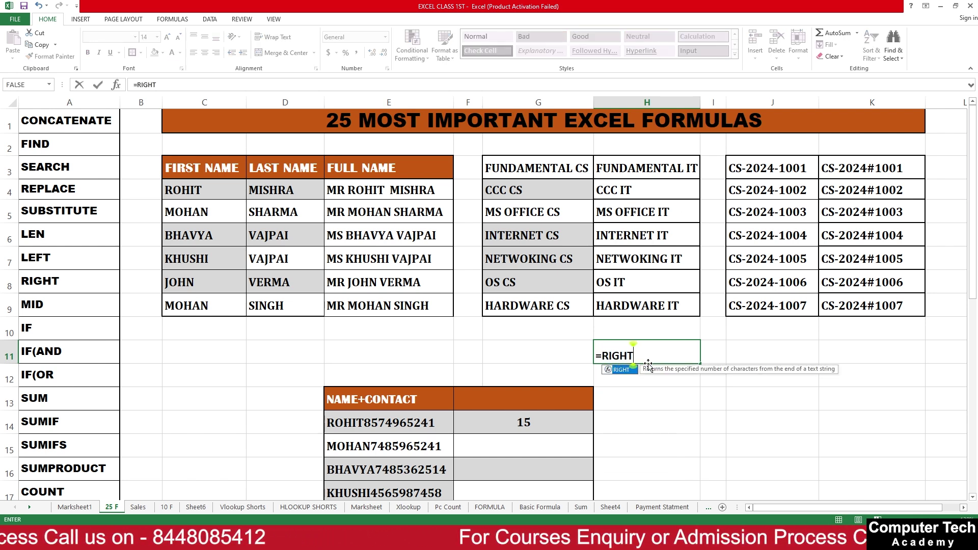
{"action": "type", "text": "("}
{"action": "left_click", "coordinate": [623, 168]}
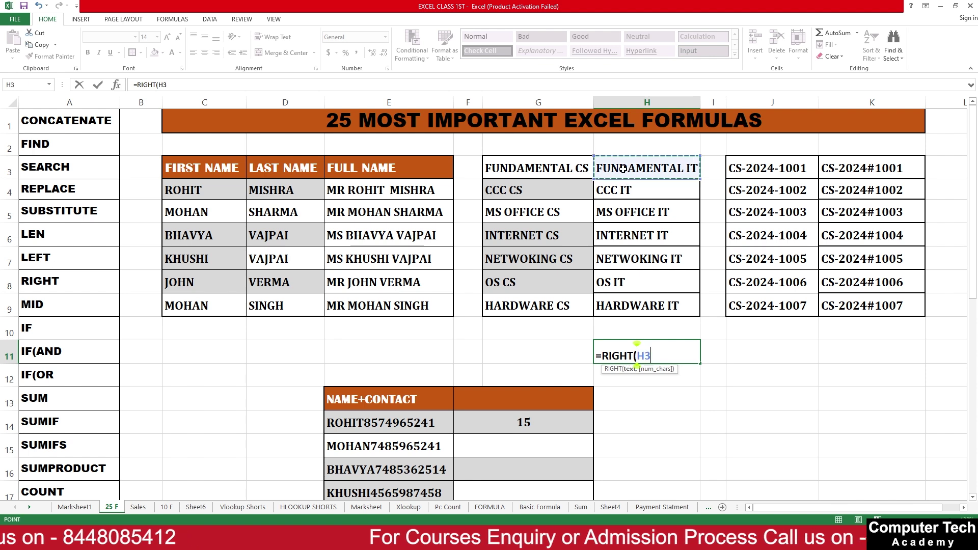
{"action": "type", "text": ",2"}
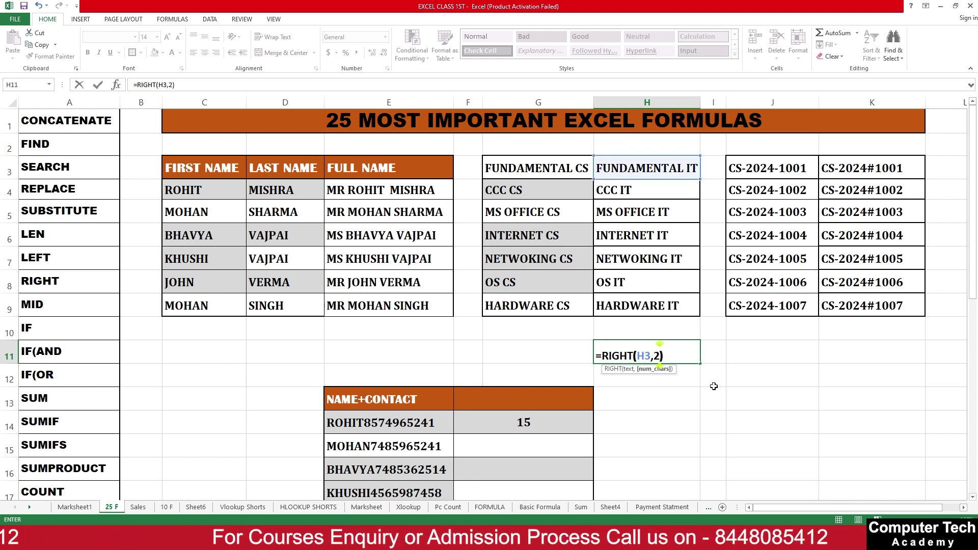
{"action": "left_click", "coordinate": [694, 352]}
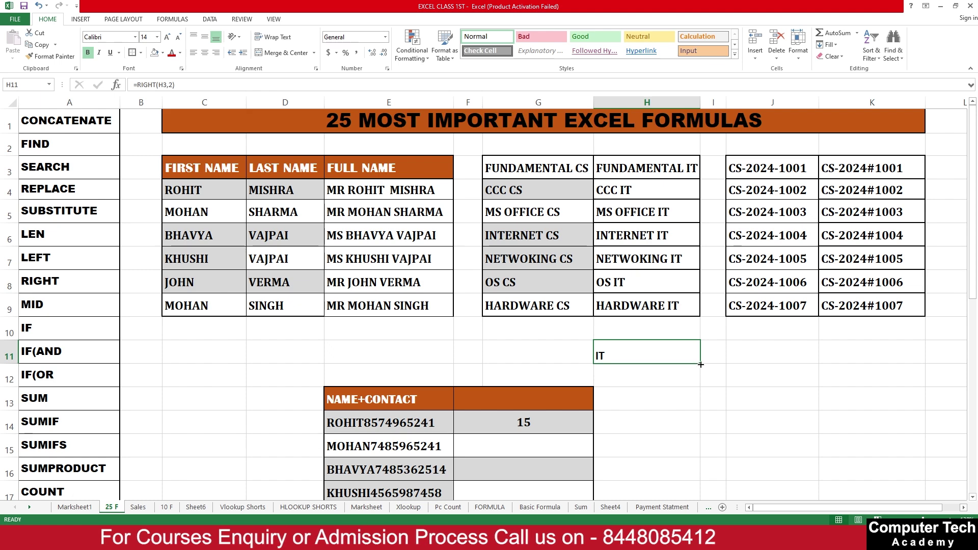
- Fill the RIGHT formula from H11 down to H18, and clear all of those cells again
{"action": "left_click_drag", "start_coordinate": [698, 403], "coordinate": [675, 431]}
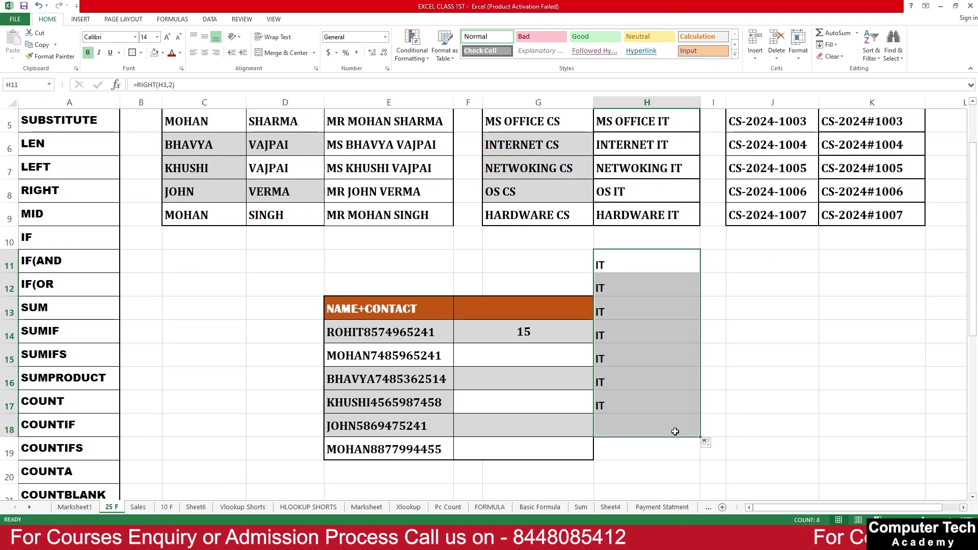
{"action": "key", "text": "Delete"}
{"action": "left_click", "coordinate": [633, 351]}
{"action": "scroll", "coordinate": [662, 377], "scroll_direction": "up", "scroll_amount": 2}
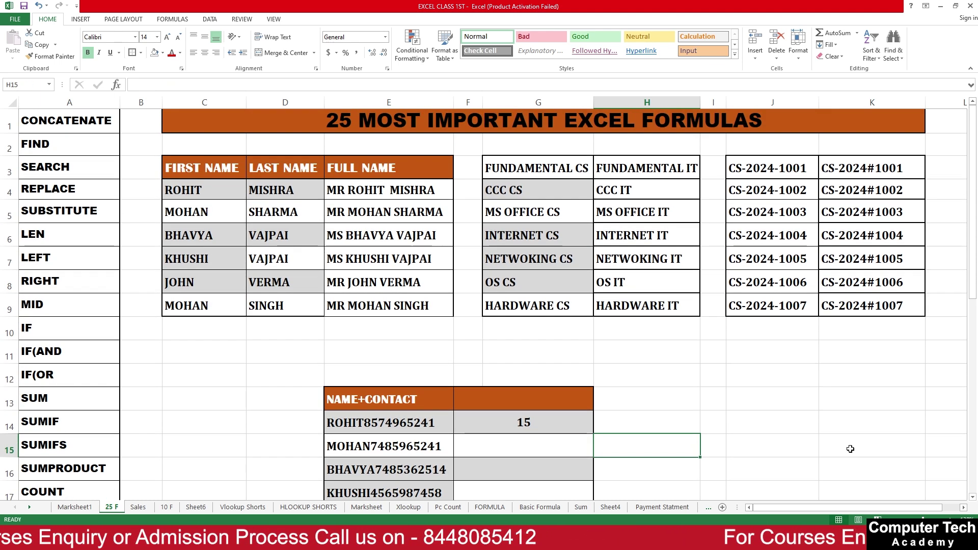
- Enter =RIGHT(J3,4) in J12 to extract the last four digits of the first code in column J
{"action": "left_click", "coordinate": [853, 445]}
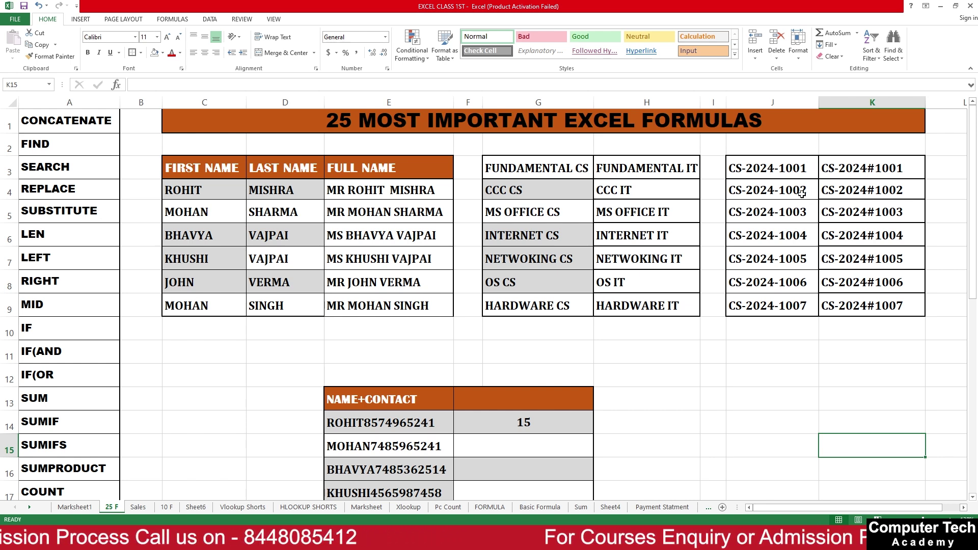
{"action": "left_click", "coordinate": [744, 365]}
{"action": "type", "text": "=RIGT"}
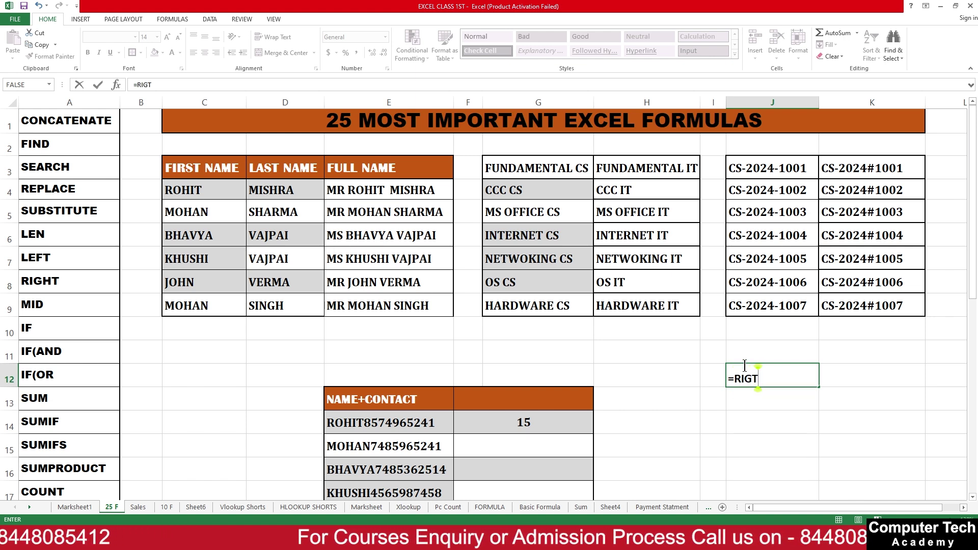
{"action": "key", "text": "BackSpace"}
{"action": "type", "text": "G"}
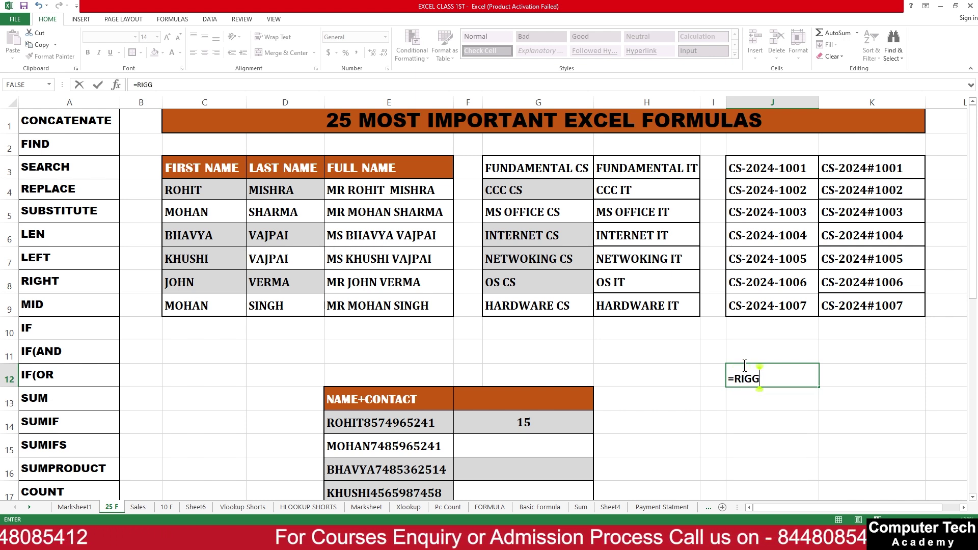
{"action": "key", "text": "BackSpace"}
{"action": "type", "text": "HT"}
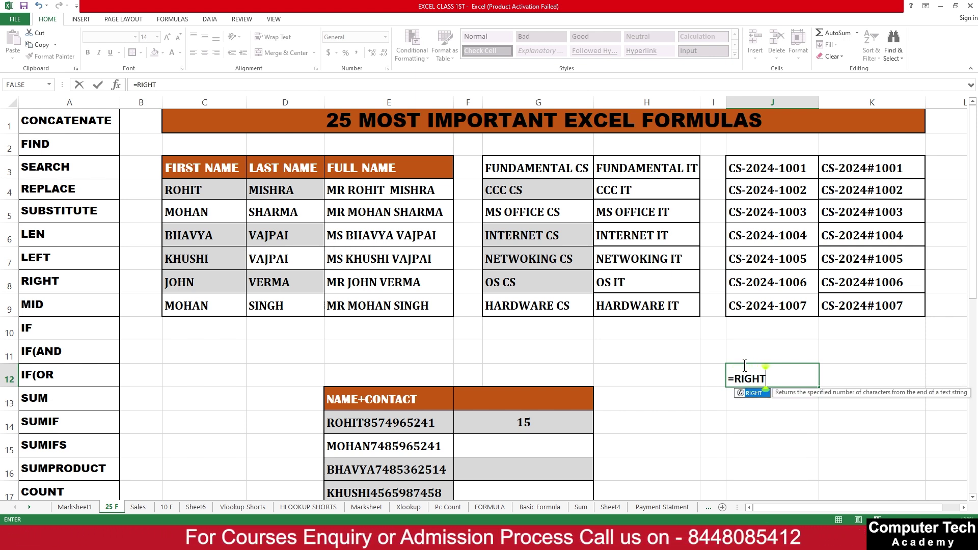
{"action": "type", "text": ")"}
{"action": "key", "text": "BackSpace"}
{"action": "type", "text": "("}
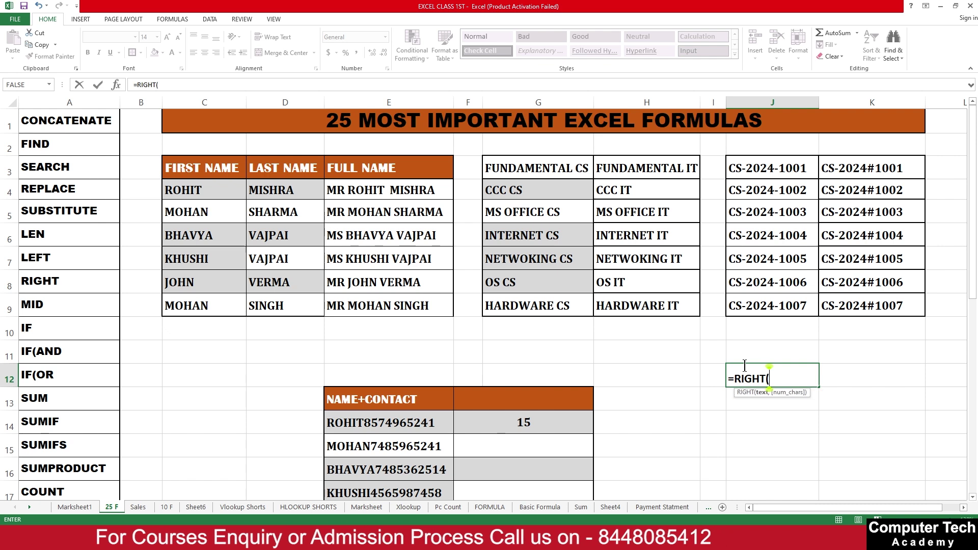
{"action": "left_click", "coordinate": [789, 170]}
{"action": "type", "text": ",4"}
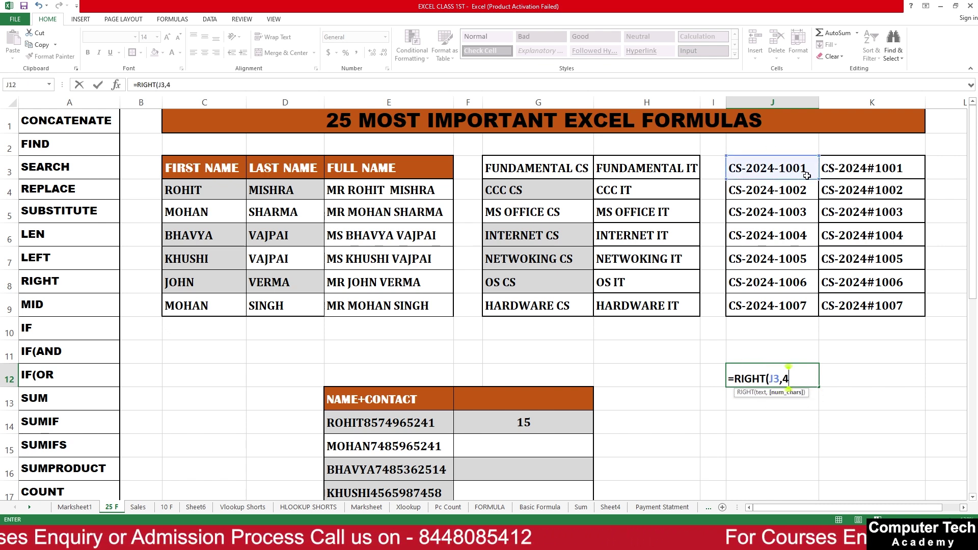
{"action": "key", "text": "Return"}
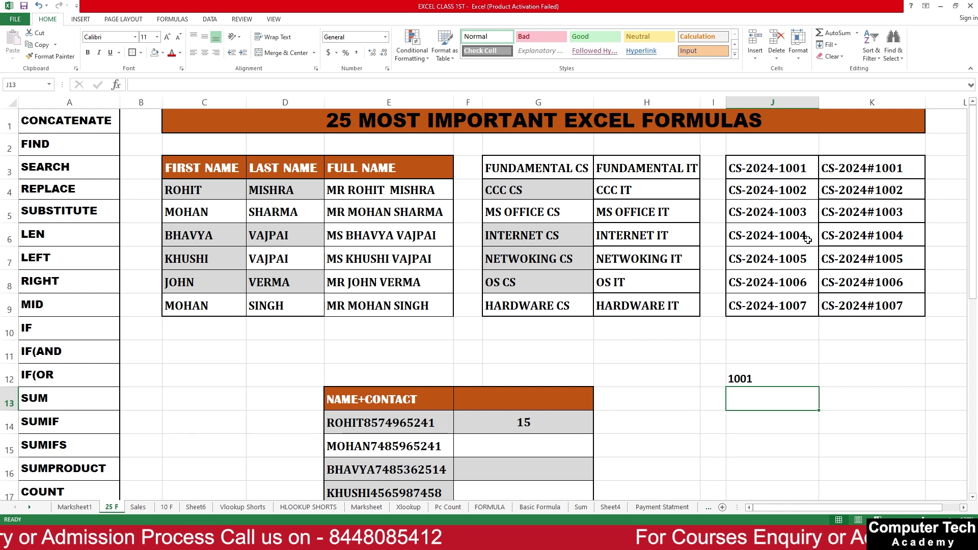
- Fill the RIGHT formula from J12 down to J21 and check the formulas in the filled cells
{"action": "left_click", "coordinate": [789, 368]}
{"action": "left_click_drag", "start_coordinate": [818, 389], "coordinate": [818, 486]}
{"action": "left_click", "coordinate": [772, 332]}
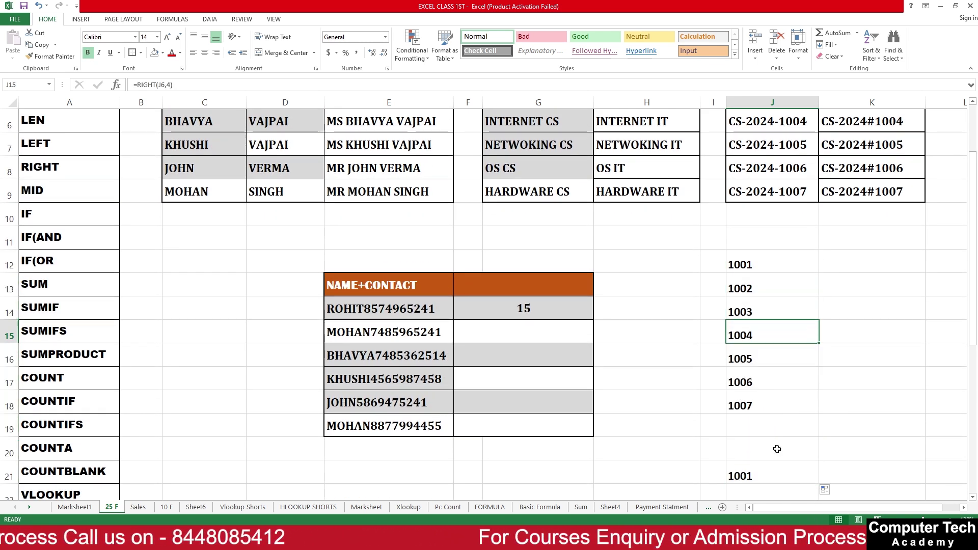
{"action": "left_click", "coordinate": [752, 475]}
{"action": "left_click", "coordinate": [744, 441]}
{"action": "scroll", "coordinate": [744, 438], "scroll_direction": "up", "scroll_amount": 2}
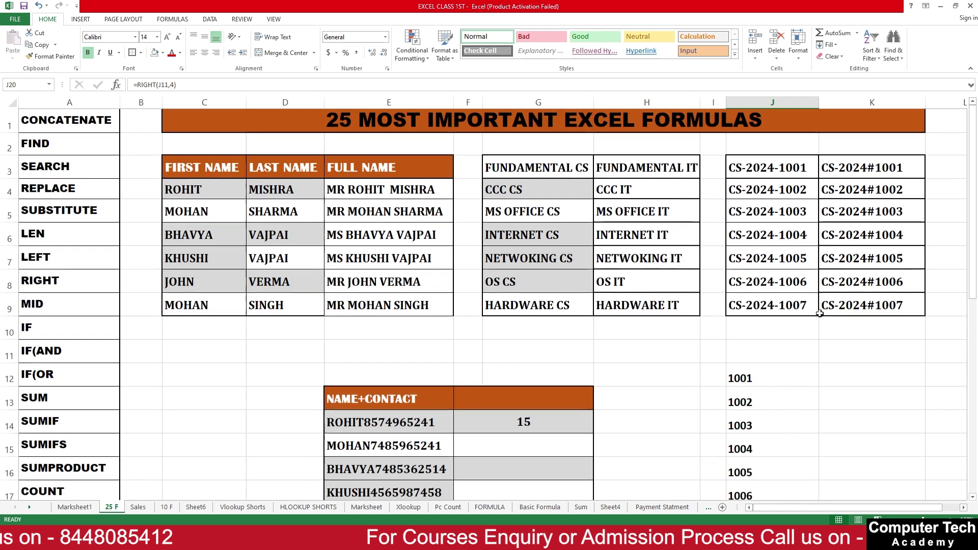
- Clear the RIGHT formulas from J12 downward in column J
{"action": "left_click_drag", "start_coordinate": [749, 371], "coordinate": [766, 438]}
{"action": "key", "text": "Delete"}
{"action": "scroll", "coordinate": [713, 438], "scroll_direction": "up", "scroll_amount": 2}
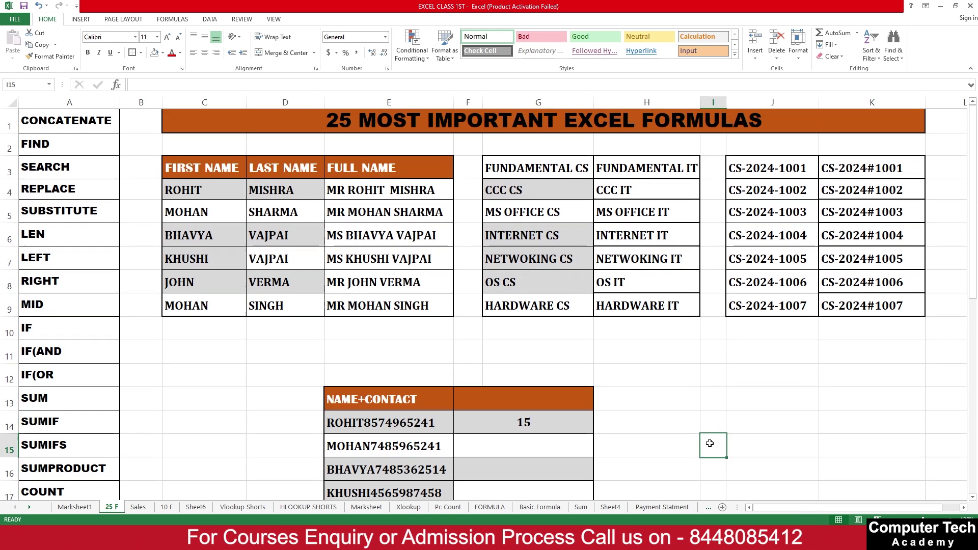
{"action": "left_click", "coordinate": [62, 300]}
{"action": "left_click", "coordinate": [668, 393]}
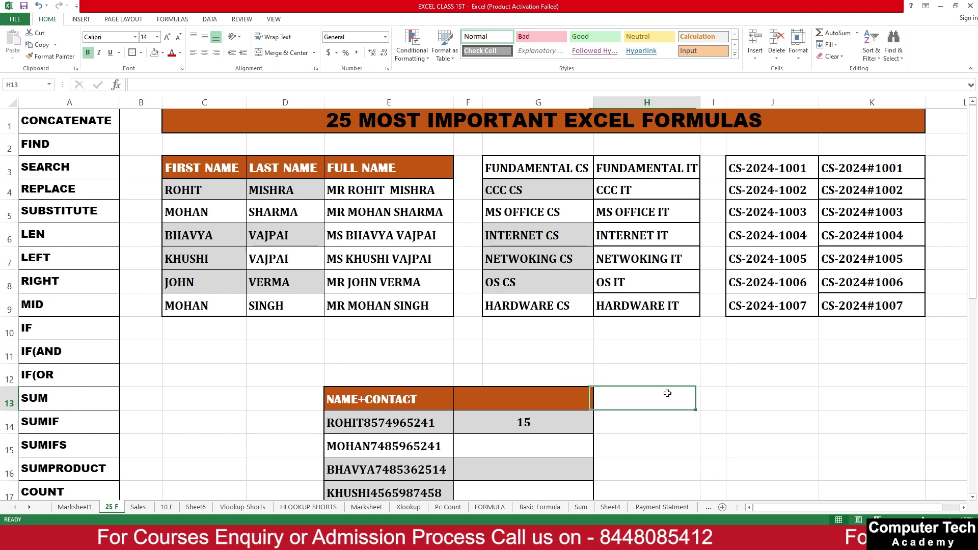
{"action": "left_click", "coordinate": [681, 375]}
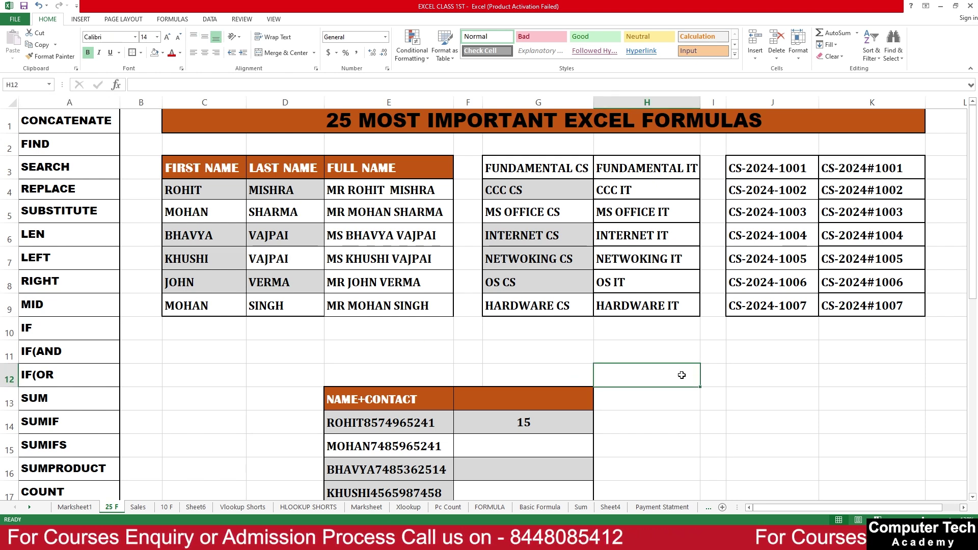
- Change the year inside the code in J3 to 2023 and in J4 to 2022
{"action": "double_click", "coordinate": [772, 167]}
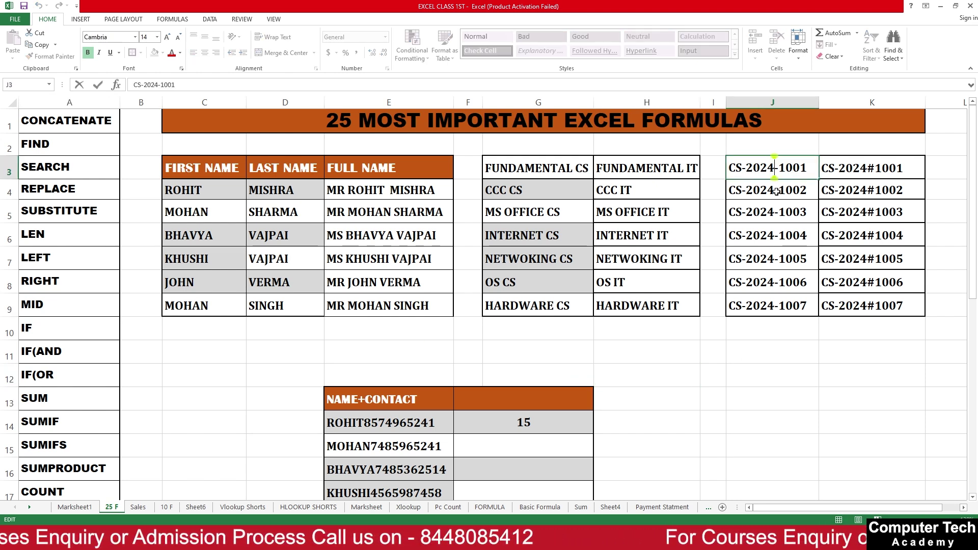
{"action": "key", "text": "BackSpace"}
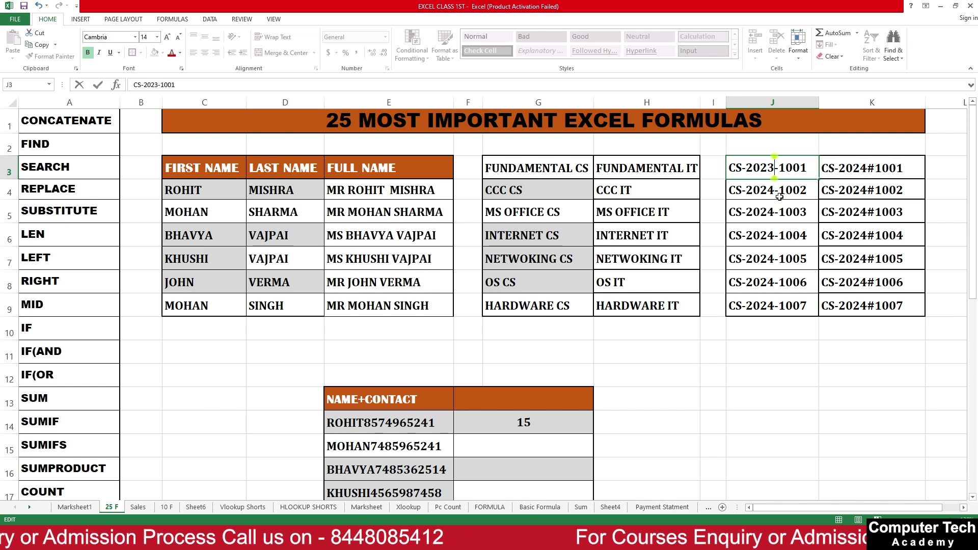
{"action": "type", "text": "3"}
{"action": "key", "text": "Return"}
{"action": "double_click", "coordinate": [768, 189]}
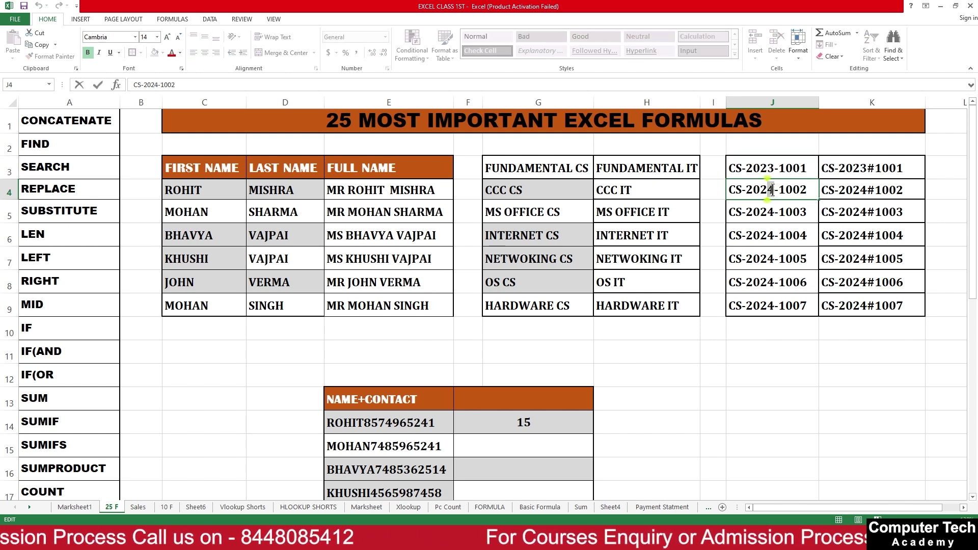
{"action": "key", "text": "BackSpace"}
{"action": "type", "text": "2"}
- Change the year inside the codes in J5 to 2022, J7 to 2021 and J9 to 2023
{"action": "double_click", "coordinate": [769, 212]}
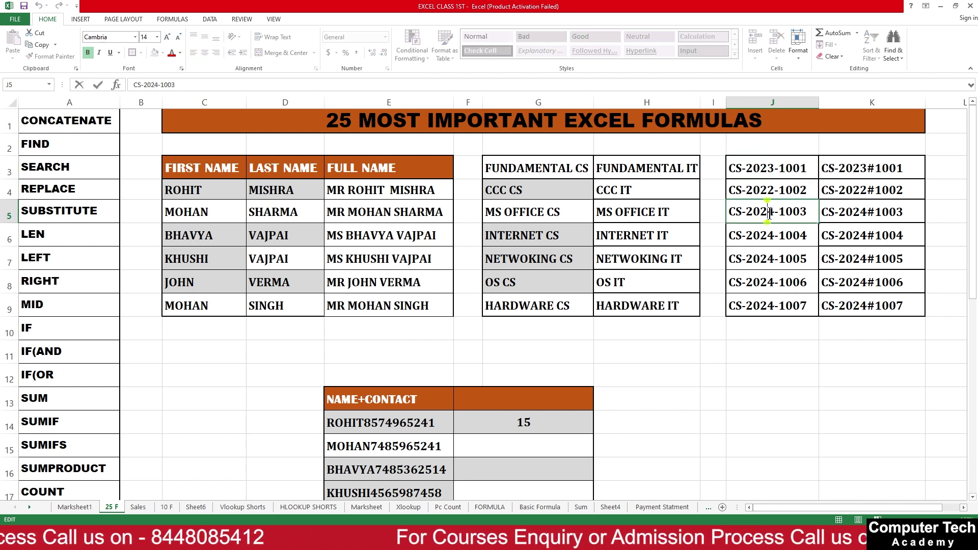
{"action": "type", "text": "2"}
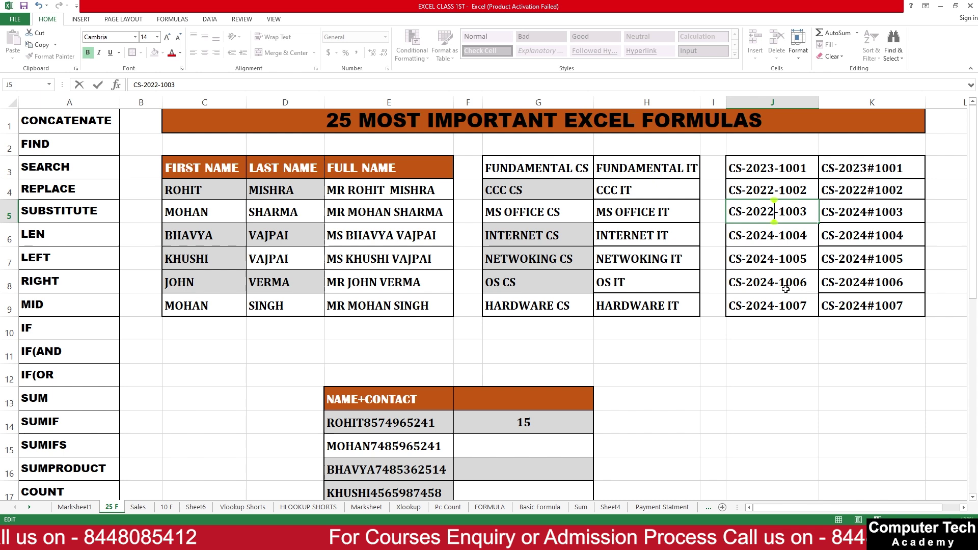
{"action": "double_click", "coordinate": [768, 258]}
{"action": "left_click_drag", "start_coordinate": [768, 258], "coordinate": [775, 305]}
{"action": "type", "text": "1"}
{"action": "double_click", "coordinate": [772, 304]}
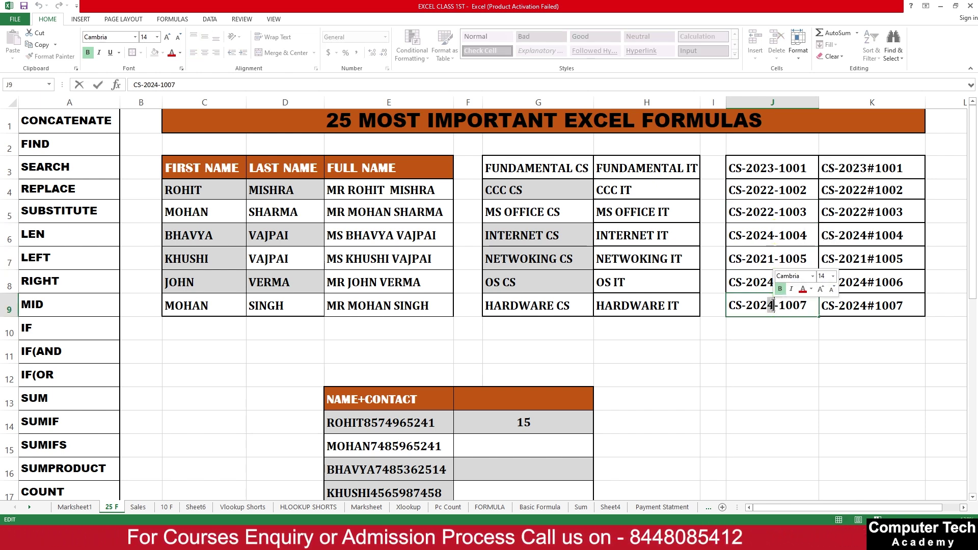
{"action": "type", "text": "3"}
{"action": "left_click", "coordinate": [782, 370]}
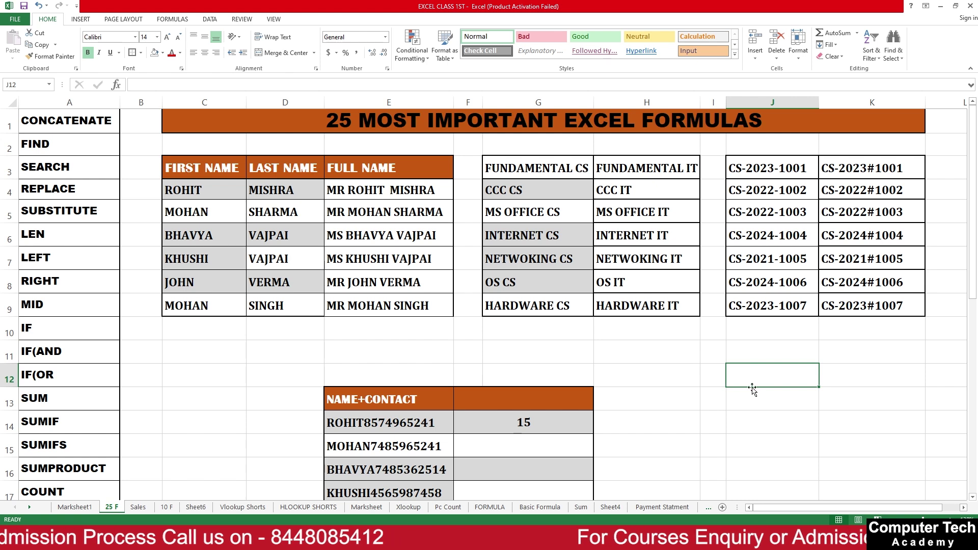
{"action": "left_click", "coordinate": [750, 346]}
{"action": "type", "text": "="}
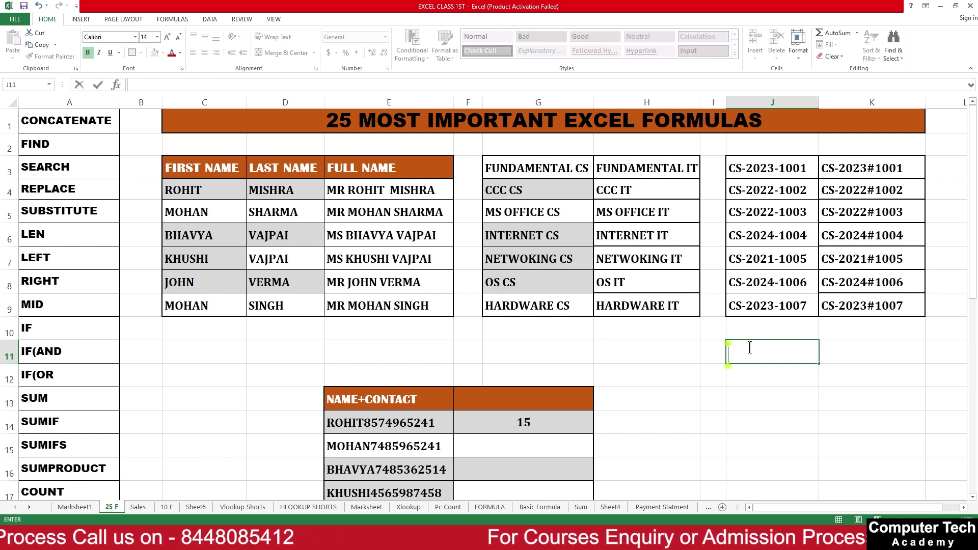
{"action": "type", "text": "MID("}
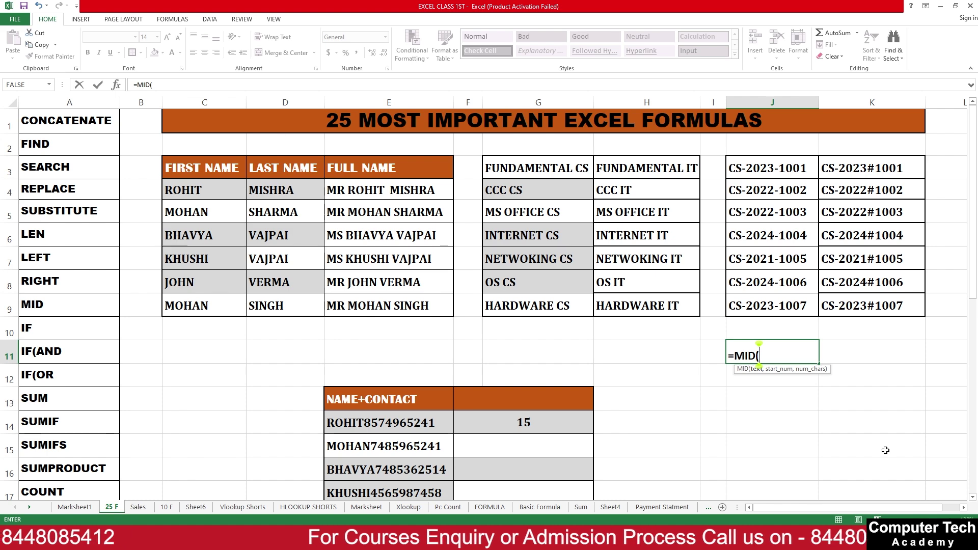
{"action": "key", "text": "BackSpace"}
{"action": "key", "text": "BackSpace"}
{"action": "key", "text": "BackSpace"}
{"action": "key", "text": "BackSpace"}
{"action": "key", "text": "BackSpace"}
{"action": "left_click", "coordinate": [753, 398]}
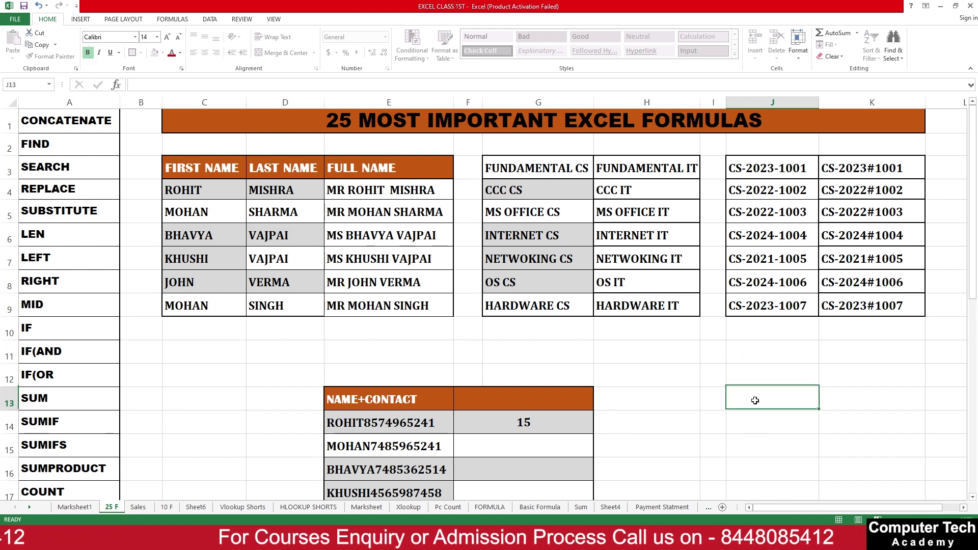
- Enter =MID(J3,4,4) in J11 to extract the year from the first code in column J
{"action": "scroll", "coordinate": [754, 417], "scroll_direction": "right", "scroll_amount": 2}
{"action": "scroll", "coordinate": [681, 346], "scroll_direction": "up", "scroll_amount": 1, "text": "ctrl"}
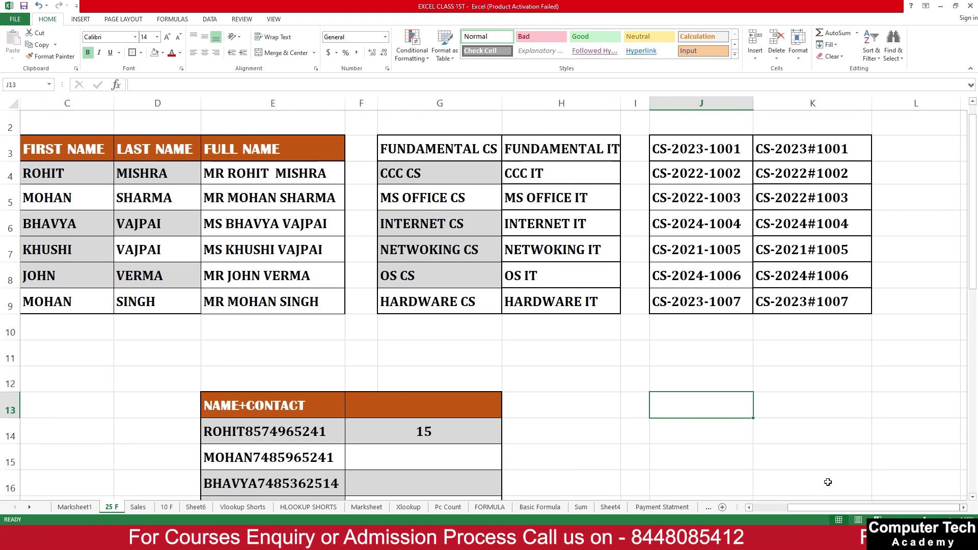
{"action": "left_click", "coordinate": [694, 377]}
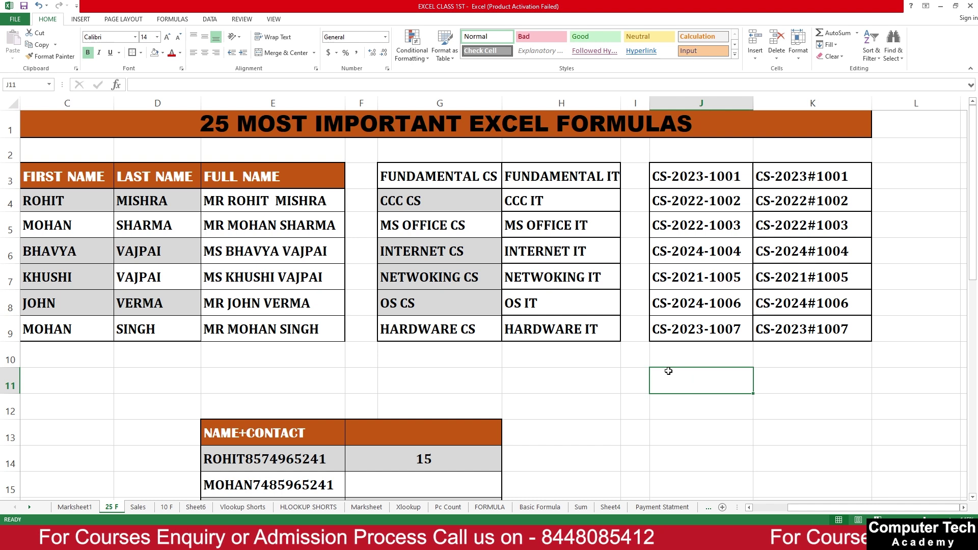
{"action": "type", "text": "=MID("}
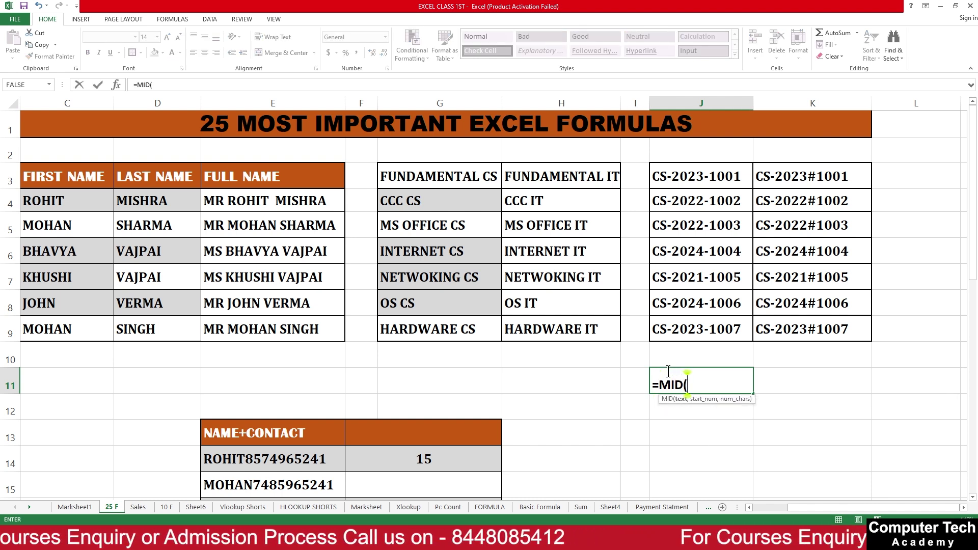
{"action": "left_click", "coordinate": [710, 179]}
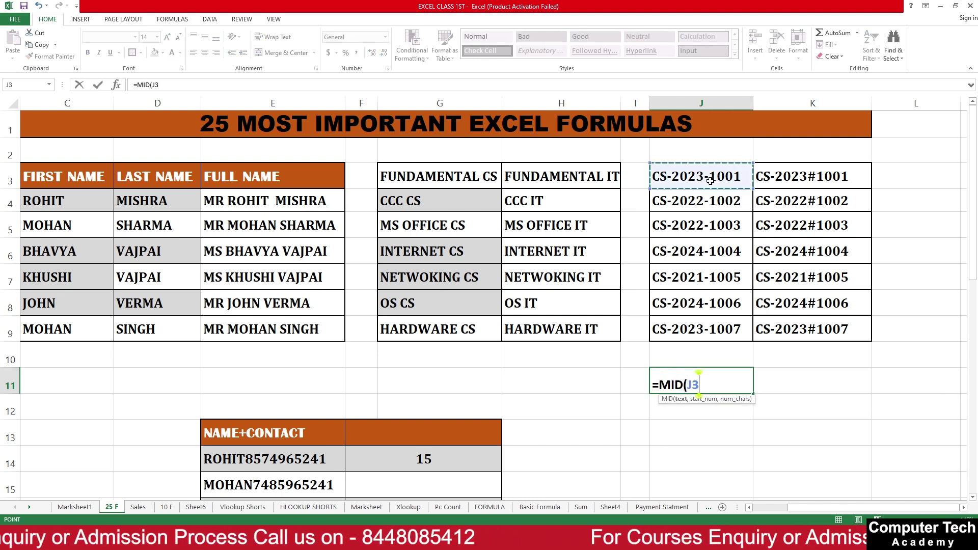
{"action": "type", "text": ",4,4"}
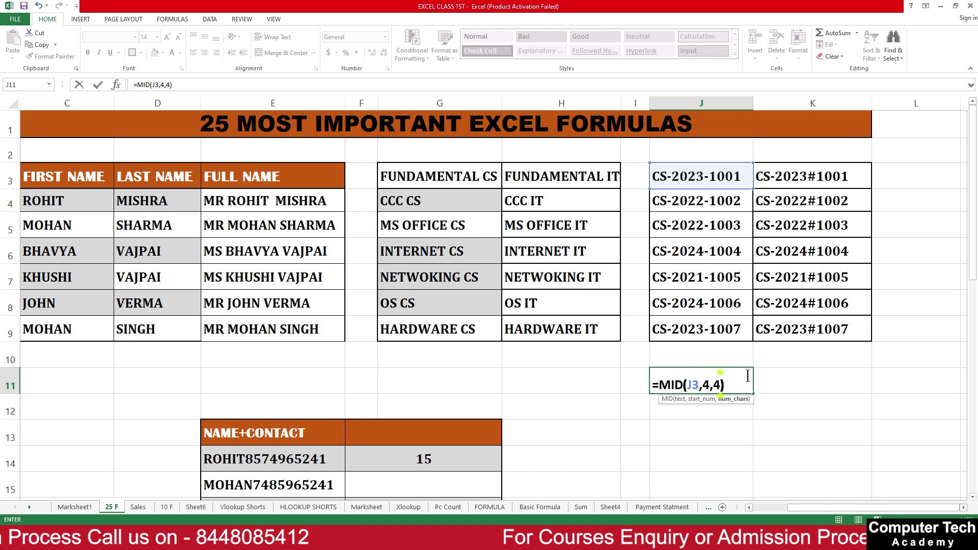
{"action": "key", "text": "ctrl+Return"}
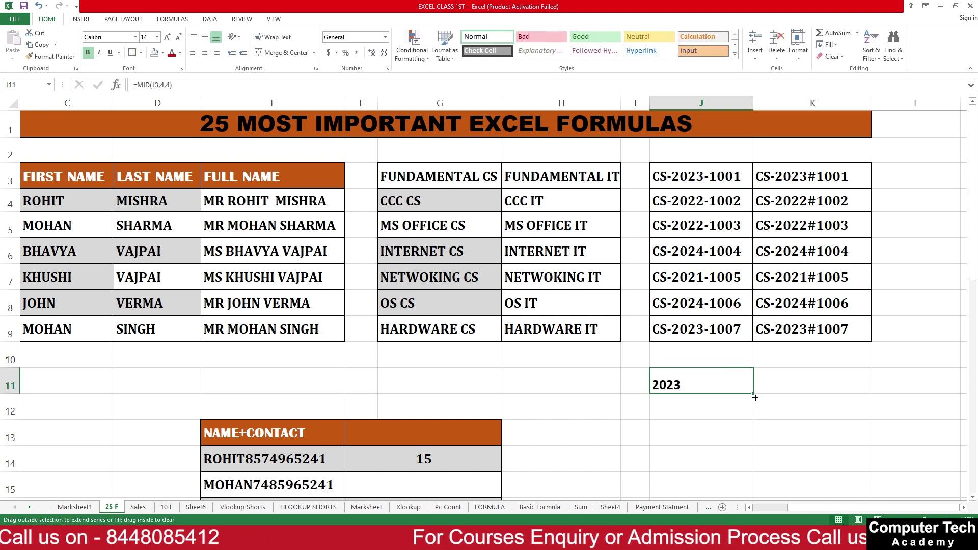
- Fill the MID formula from J11 down through J17
{"action": "left_click_drag", "start_coordinate": [754, 397], "coordinate": [746, 439]}
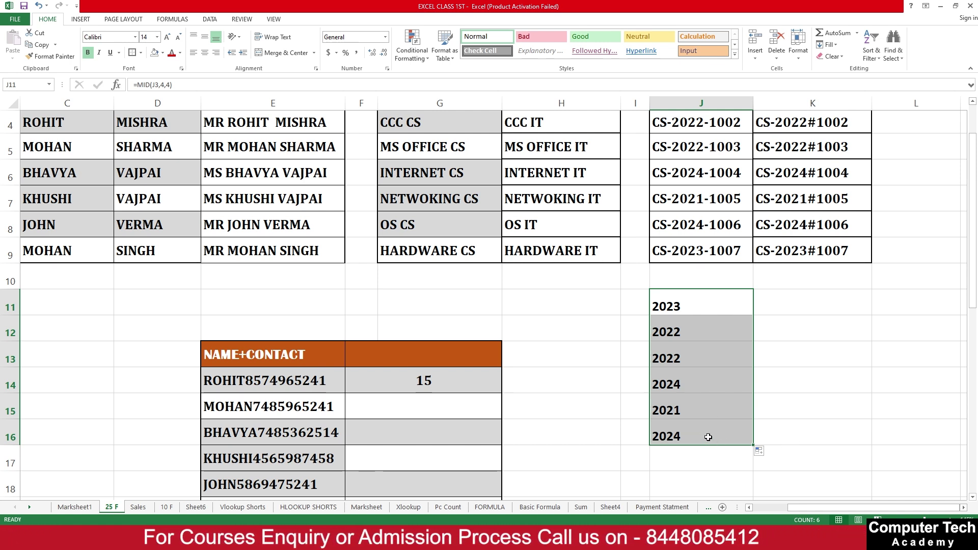
{"action": "left_click_drag", "start_coordinate": [753, 446], "coordinate": [758, 463]}
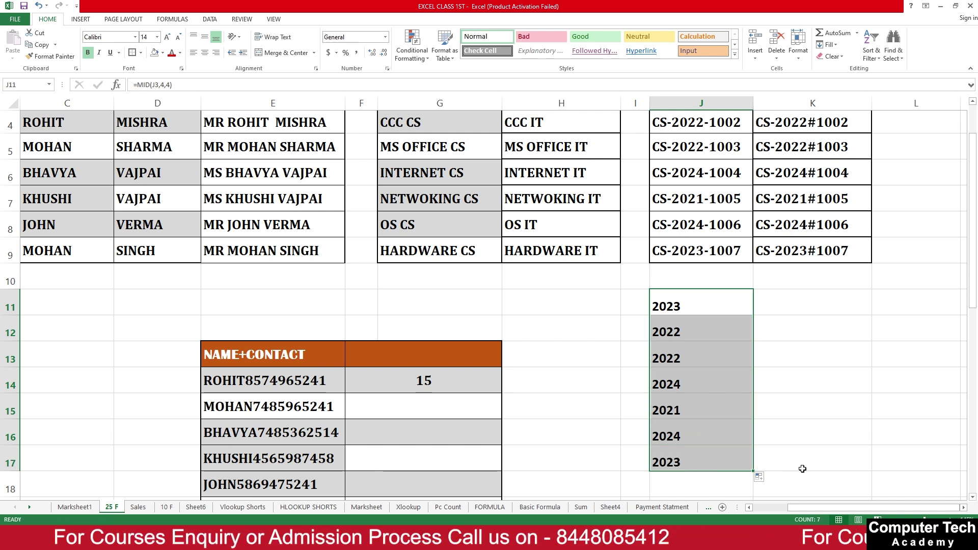
{"action": "left_click", "coordinate": [800, 465]}
- Clear the MID formulas from cells J11:J17
{"action": "left_click_drag", "start_coordinate": [667, 312], "coordinate": [678, 458]}
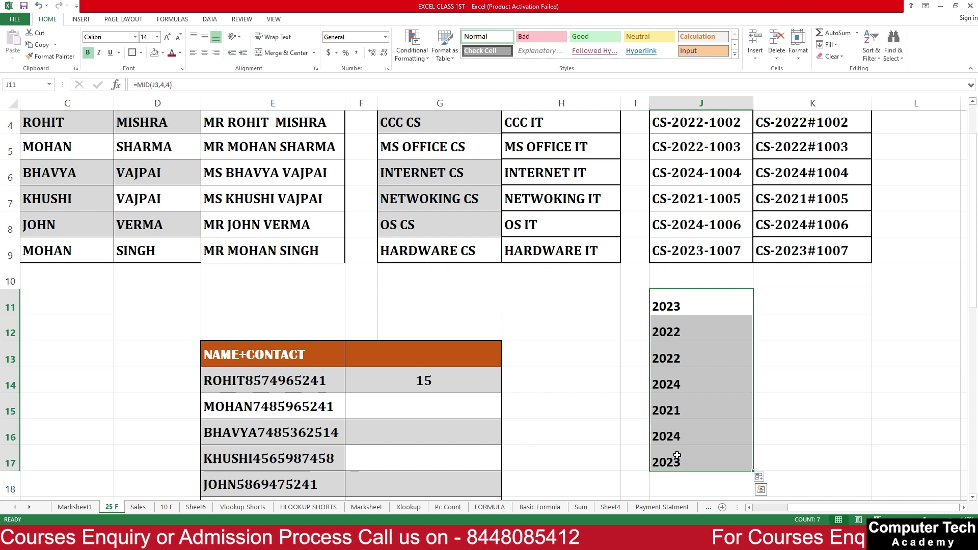
{"action": "key", "text": "Delete"}
{"action": "left_click", "coordinate": [677, 458]}
{"action": "left_click", "coordinate": [788, 506]}
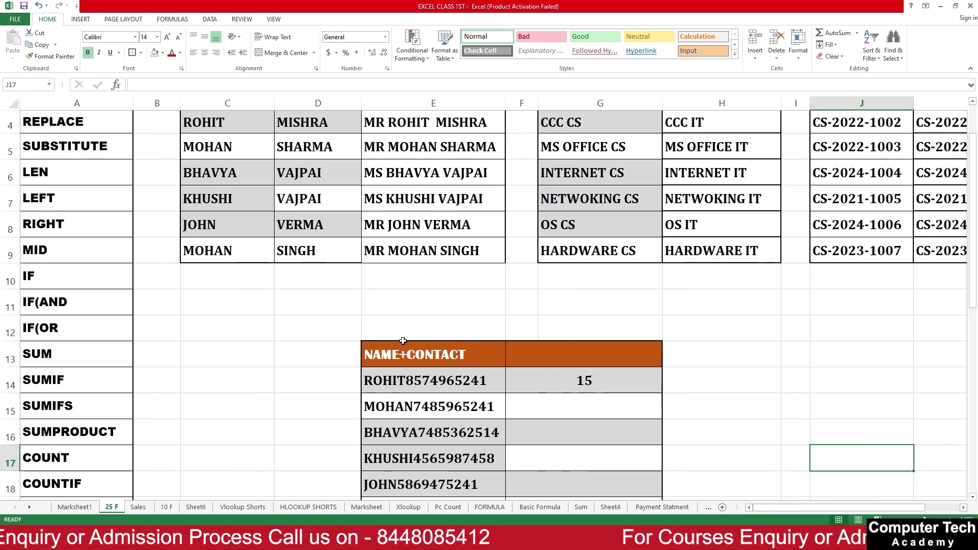
{"action": "scroll", "coordinate": [372, 341], "scroll_direction": "up", "scroll_amount": 1}
{"action": "left_click", "coordinate": [288, 441]}
{"action": "left_click", "coordinate": [46, 359]}
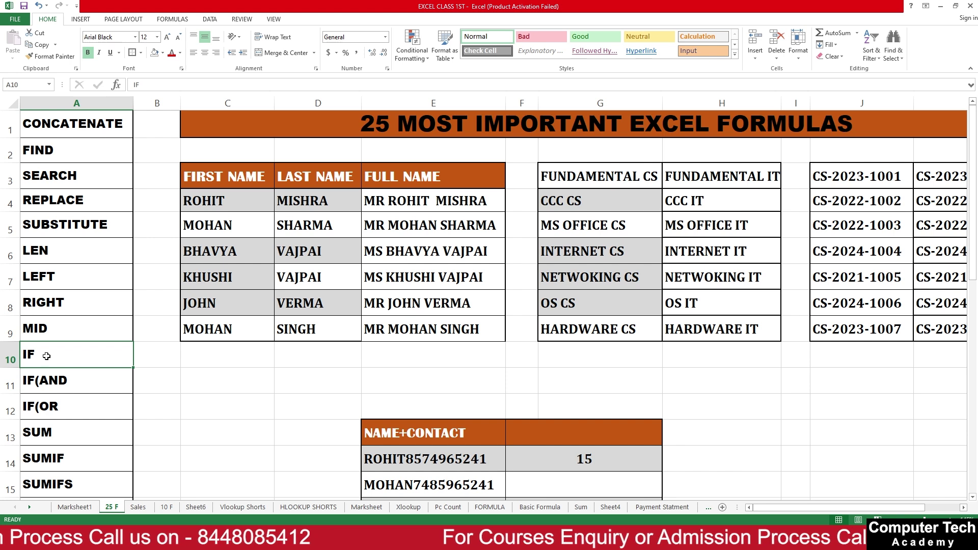
{"action": "left_click", "coordinate": [443, 382]}
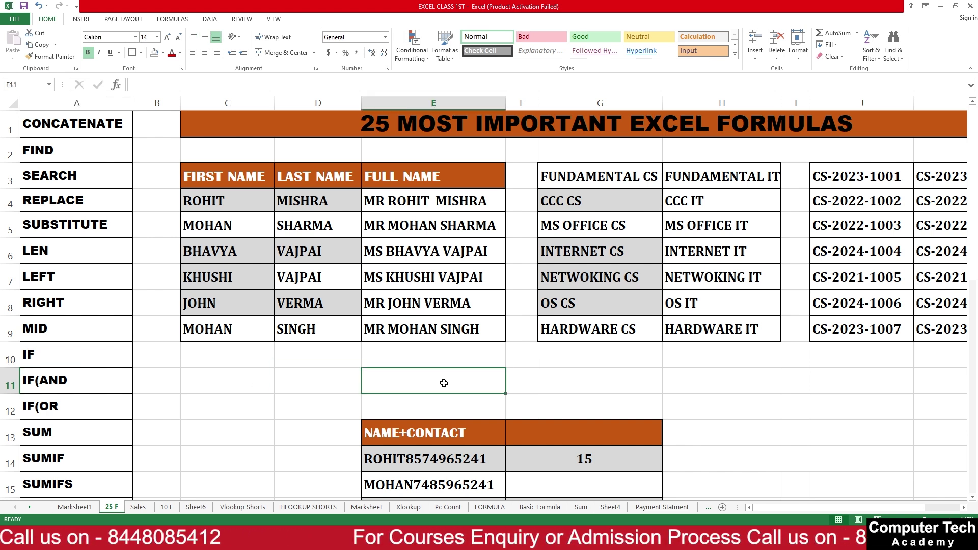
{"action": "left_click", "coordinate": [76, 252]}
{"action": "left_click", "coordinate": [87, 280]}
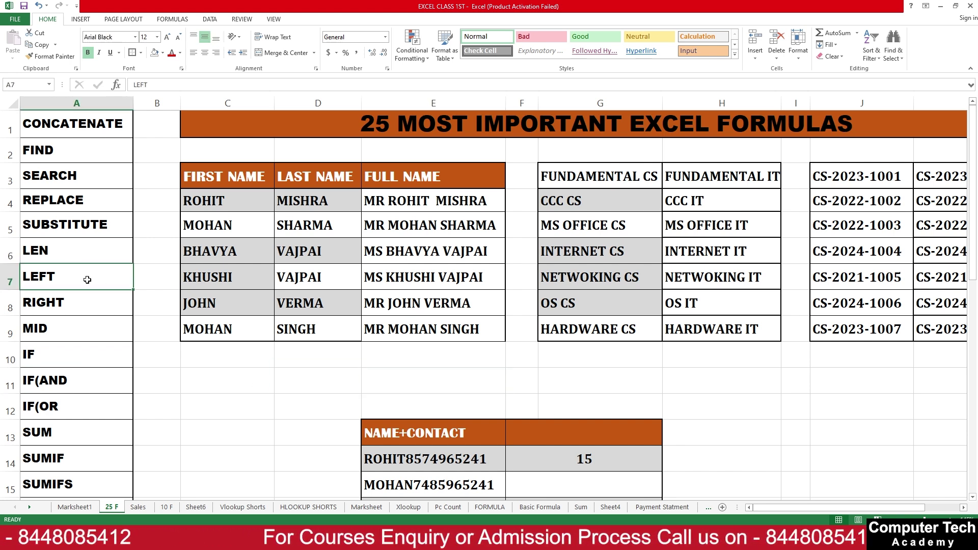
- Clear the LEN formula from cell F14 beside the NAME+CONTACT list
{"action": "scroll", "coordinate": [652, 397], "scroll_direction": "down", "scroll_amount": 2}
{"action": "left_click", "coordinate": [611, 335]}
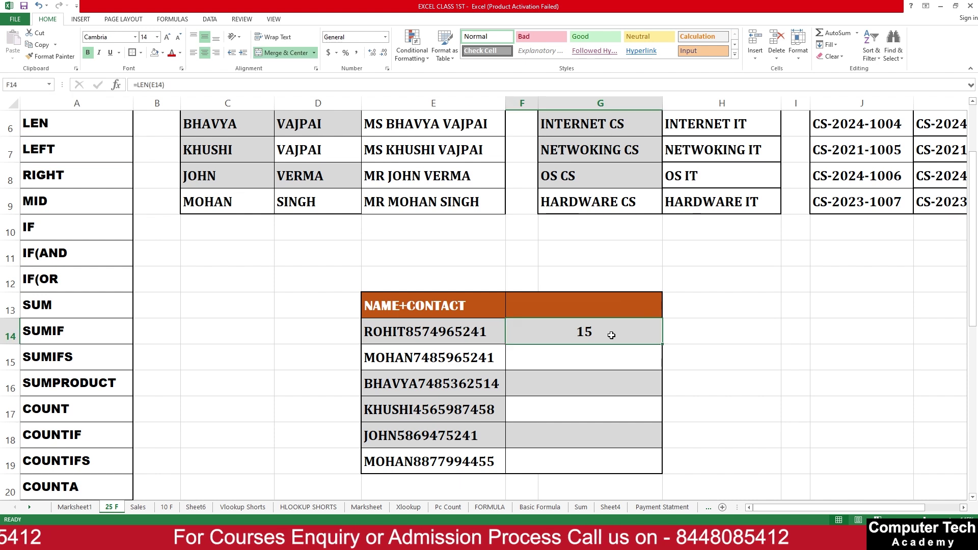
{"action": "left_click", "coordinate": [561, 346]}
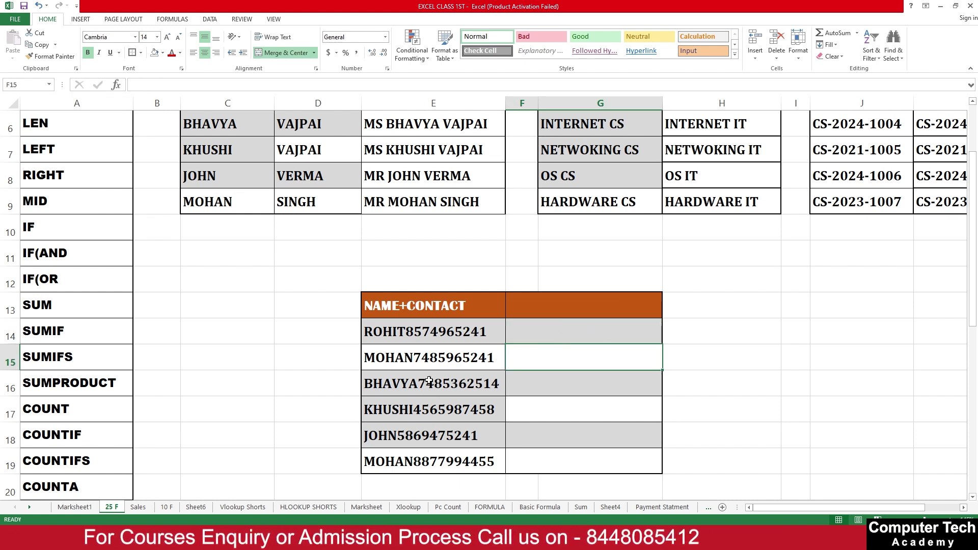
- Insert a space between the name and the contact number in each NAME+CONTACT entry, E14 through E19
{"action": "double_click", "coordinate": [407, 333]}
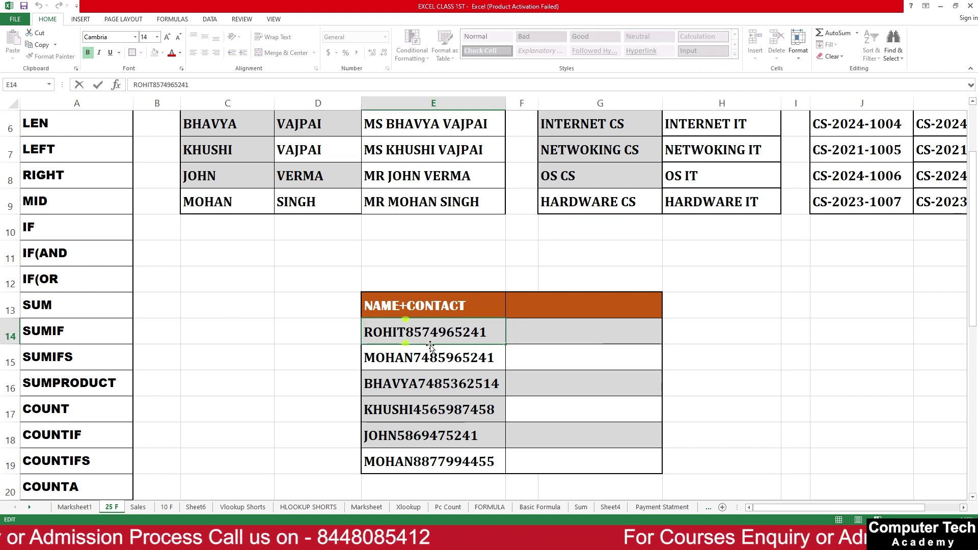
{"action": "double_click", "coordinate": [416, 358]}
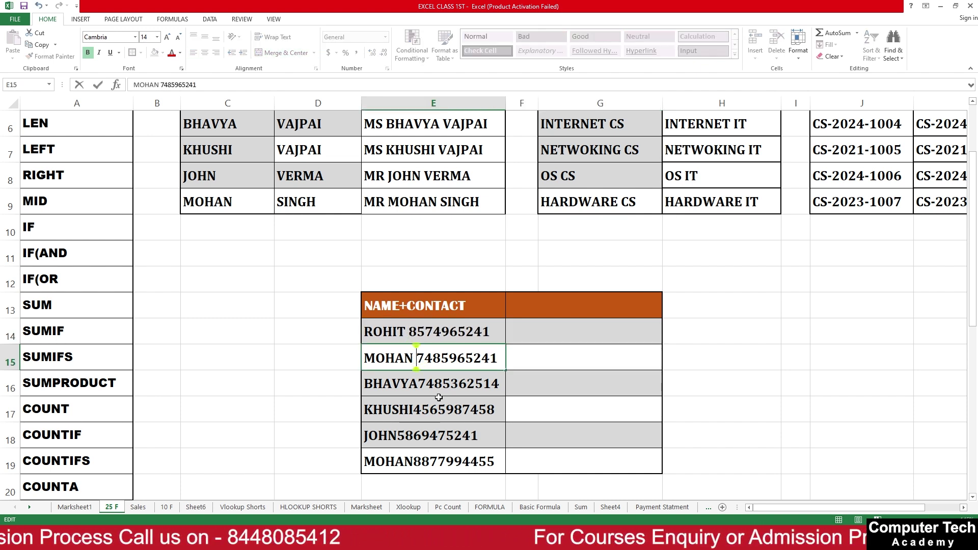
{"action": "double_click", "coordinate": [419, 383]}
{"action": "double_click", "coordinate": [416, 409]}
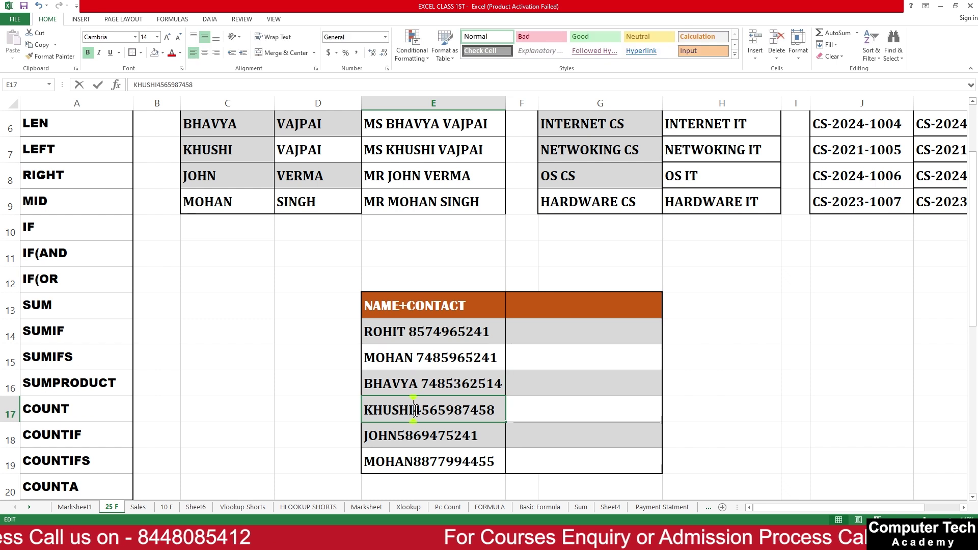
{"action": "double_click", "coordinate": [400, 436]}
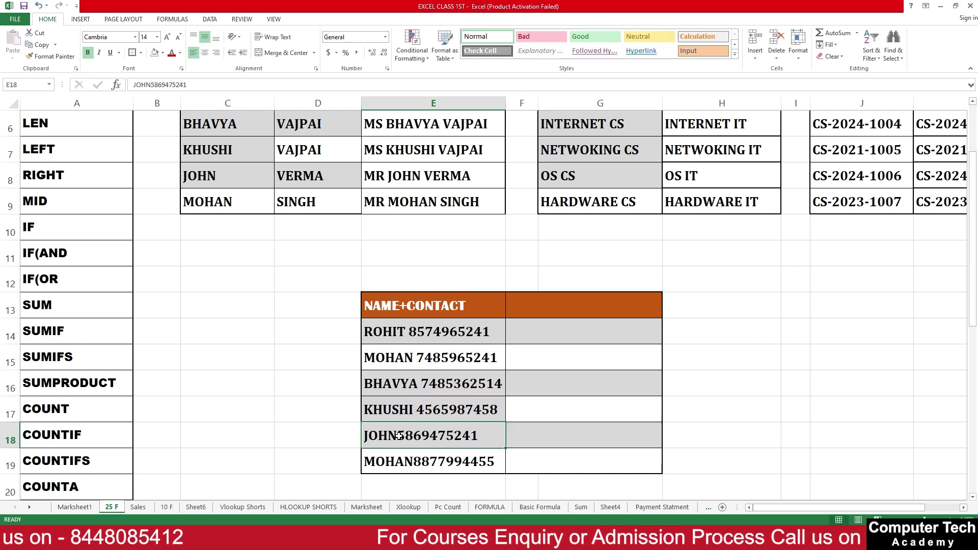
{"action": "double_click", "coordinate": [410, 461]}
{"action": "key", "text": "Return"}
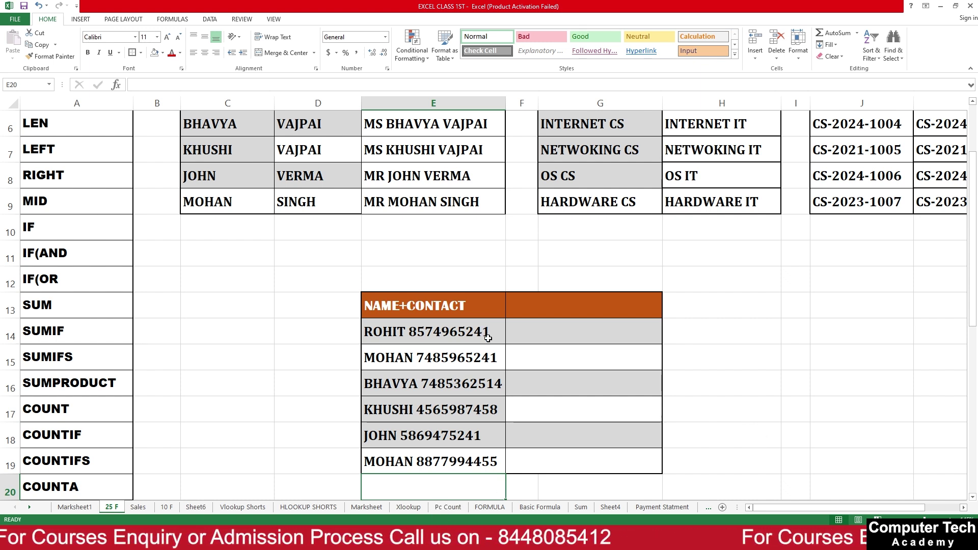
{"action": "left_click", "coordinate": [571, 341]}
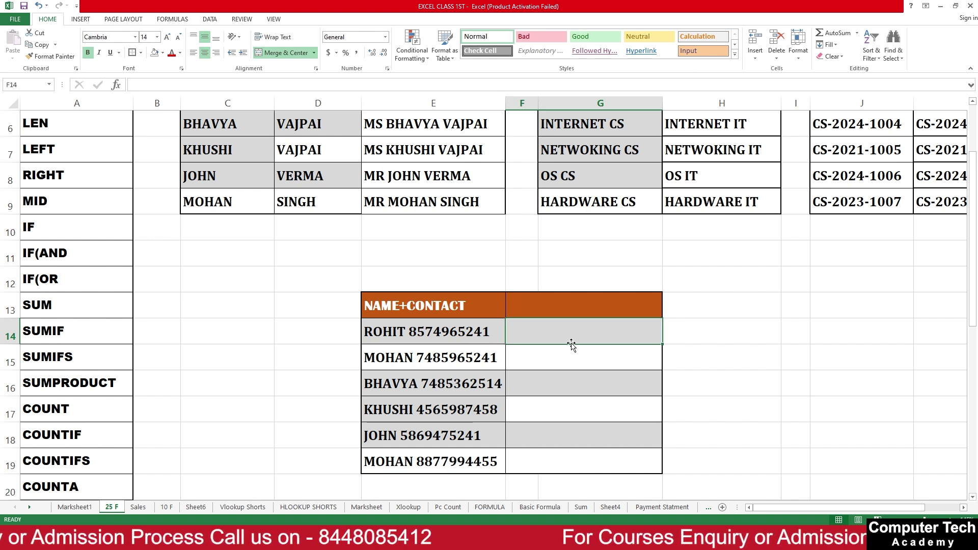
{"action": "double_click", "coordinate": [571, 341]}
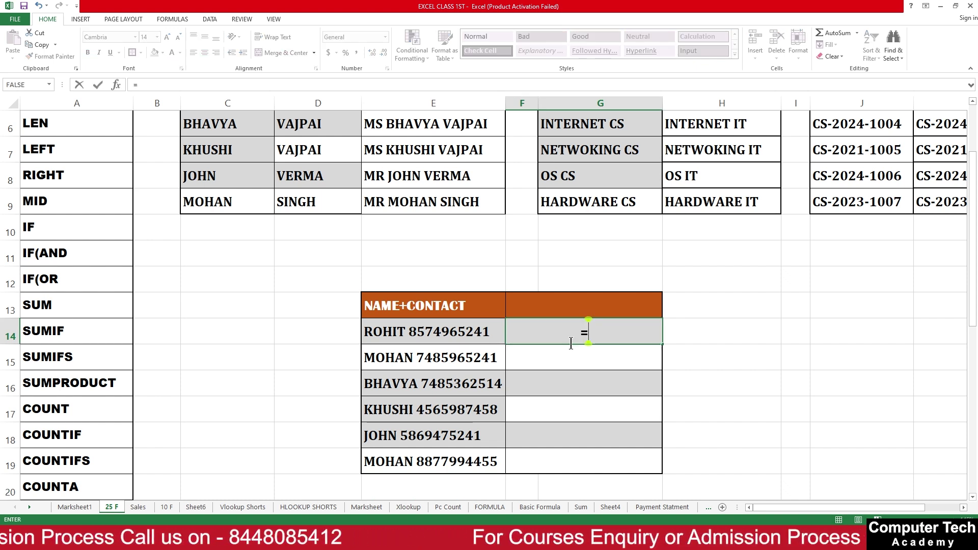
{"action": "left_click", "coordinate": [565, 480]}
- Enter =RIGHT(E14,10) in F14 to extract the contact number from the first NAME+CONTACT entry
{"action": "left_click", "coordinate": [574, 331]}
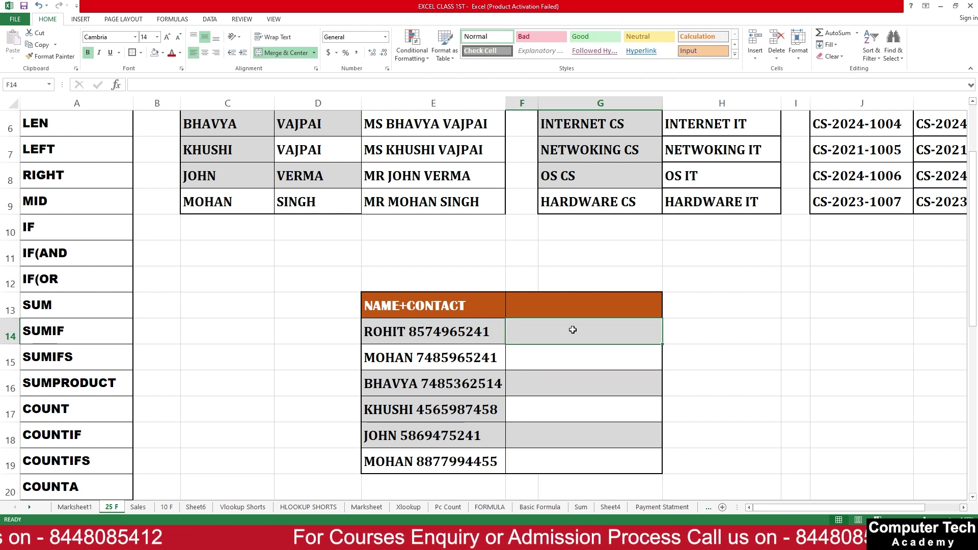
{"action": "type", "text": "=RIGHT("}
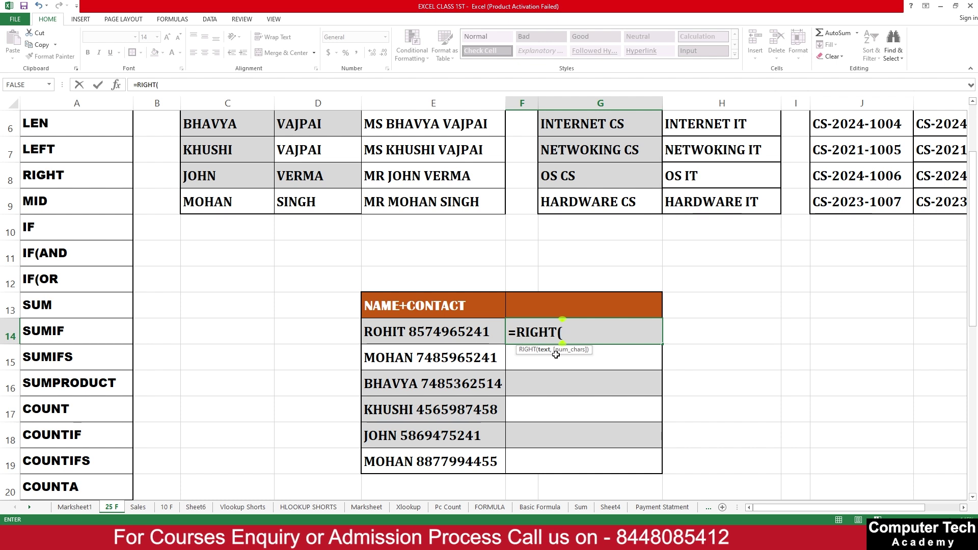
{"action": "left_click", "coordinate": [467, 334]}
{"action": "type", "text": ","}
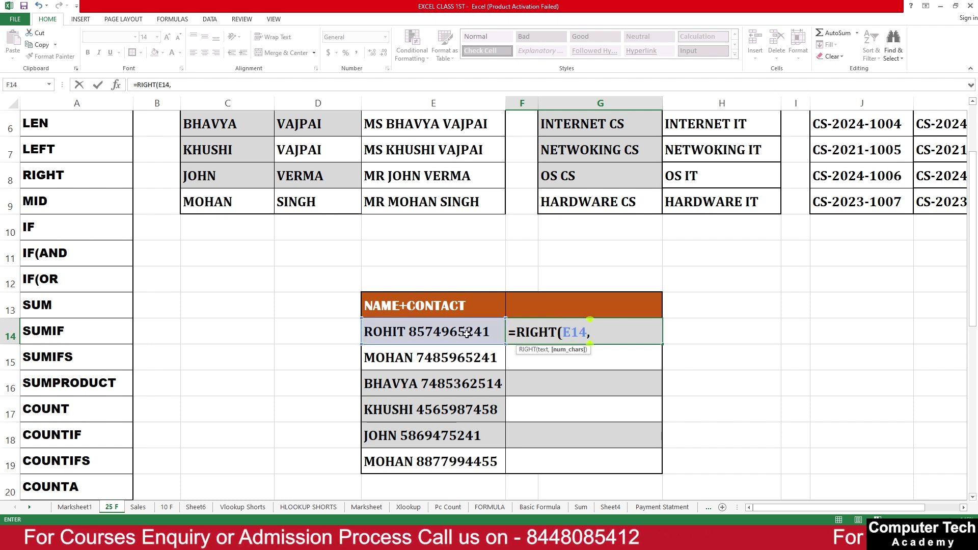
{"action": "type", "text": "10)"}
{"action": "key", "text": "Return"}
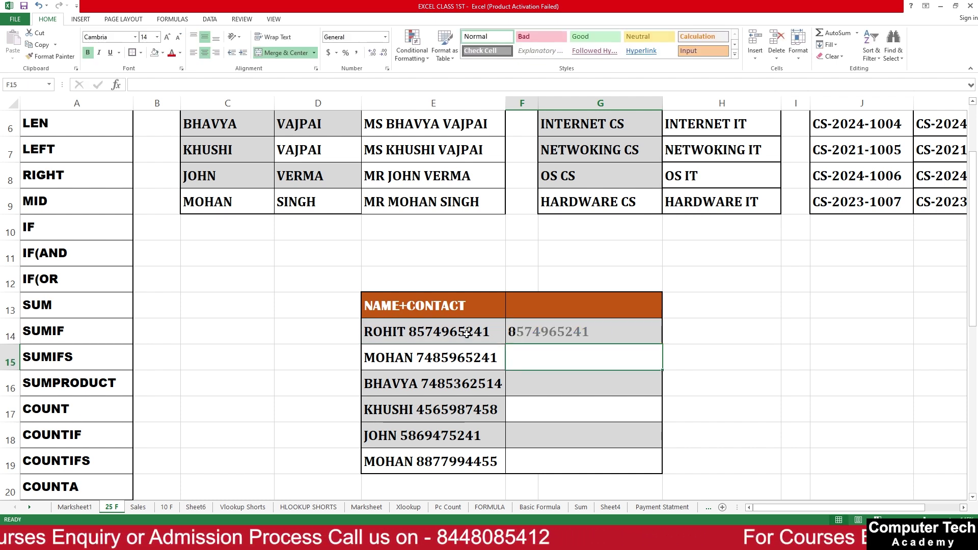
- Fill the RIGHT formula from F14 down through F19
{"action": "left_click", "coordinate": [602, 334]}
{"action": "left_click_drag", "start_coordinate": [662, 344], "coordinate": [662, 463]}
{"action": "left_click", "coordinate": [726, 413]}
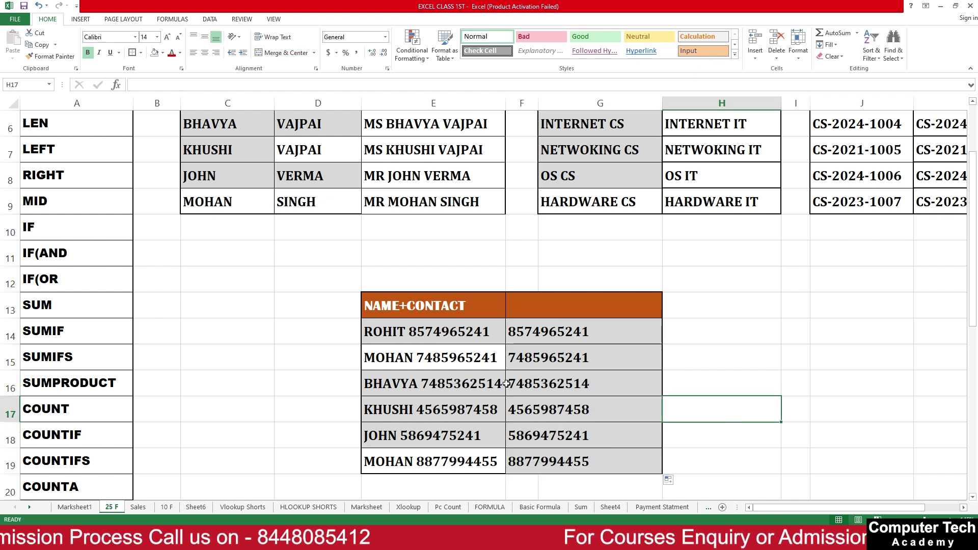
- Clear the RIGHT formulas from F14:F19
{"action": "left_click_drag", "start_coordinate": [563, 342], "coordinate": [578, 452]}
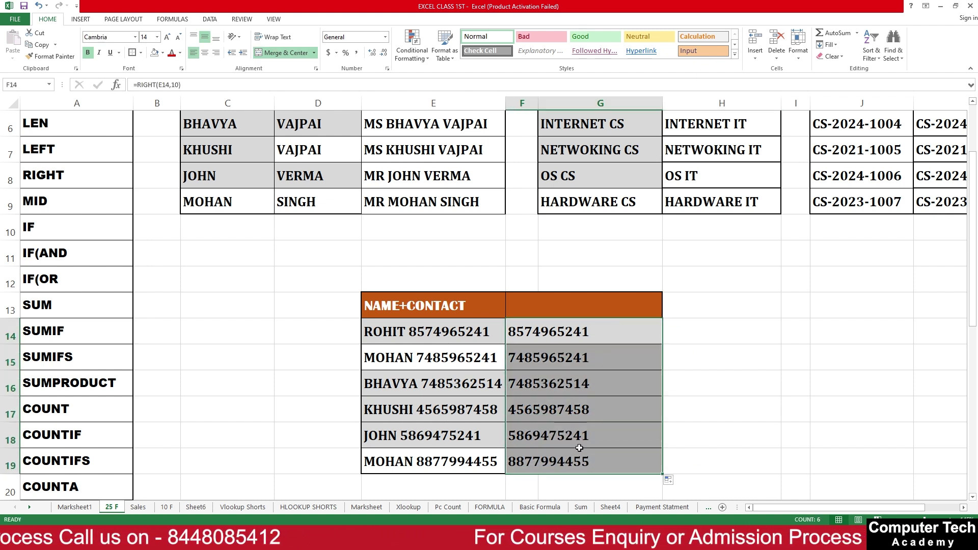
{"action": "key", "text": "Delete"}
{"action": "left_click", "coordinate": [580, 383]}
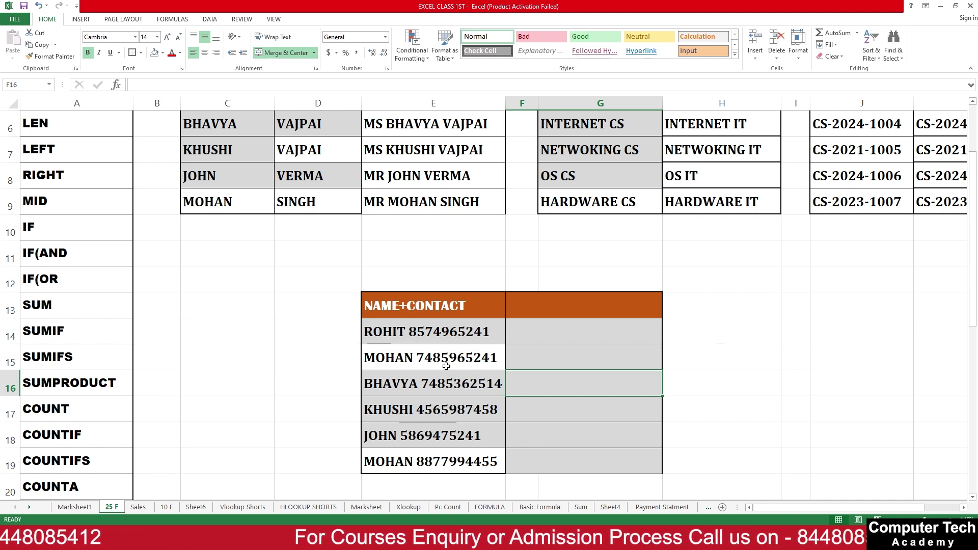
- Enter =LEFT(E14,5) in F14 to extract the name from the first NAME+CONTACT entry
{"action": "left_click", "coordinate": [534, 335]}
{"action": "type", "text": "="}
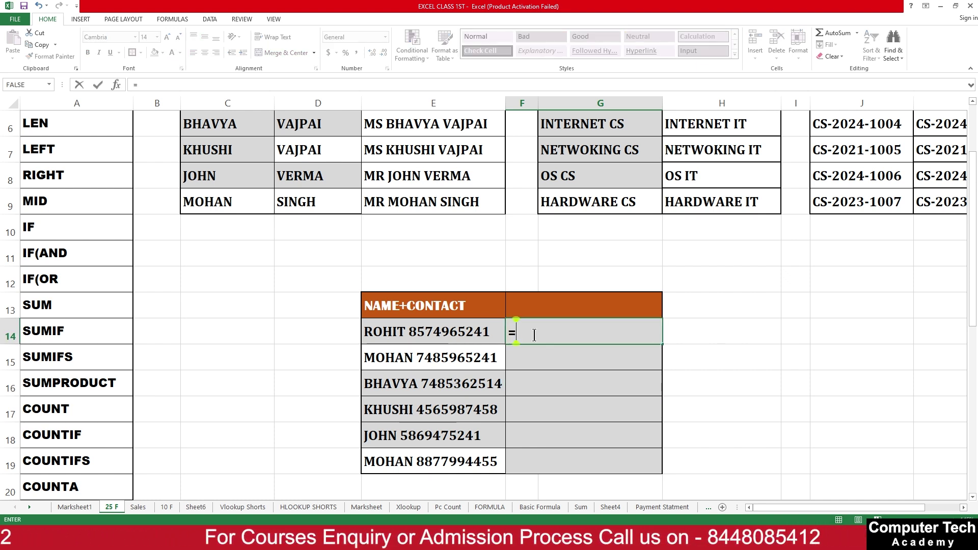
{"action": "type", "text": "LEFT("}
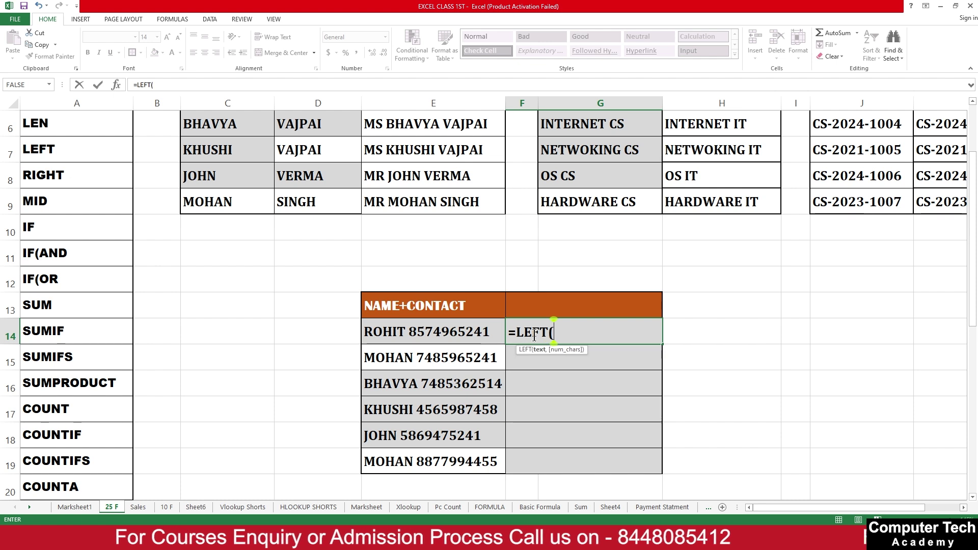
{"action": "left_click", "coordinate": [450, 334]}
{"action": "type", "text": ","}
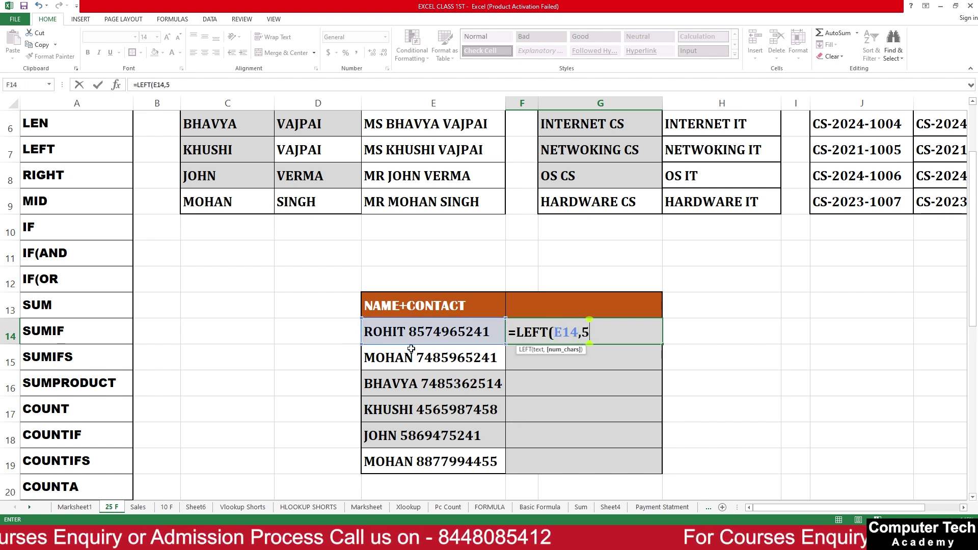
{"action": "type", "text": "5)"}
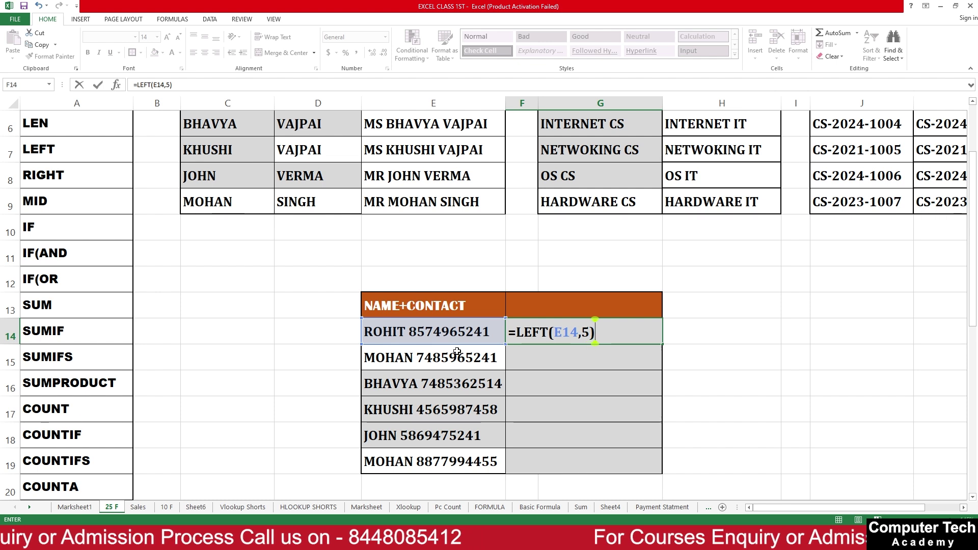
{"action": "key", "text": "ctrl+Return"}
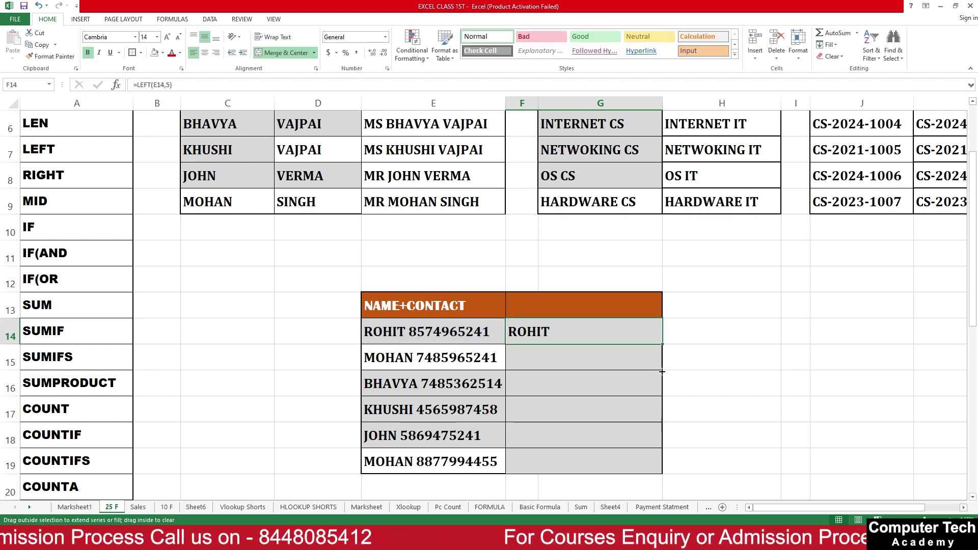
- Fill the LEFT formula from F14 down through F19 and check the extracted names row by row
{"action": "left_click_drag", "start_coordinate": [661, 372], "coordinate": [662, 472]}
{"action": "key", "text": "Down"}
{"action": "key", "text": "Down"}
{"action": "key", "text": "Down"}
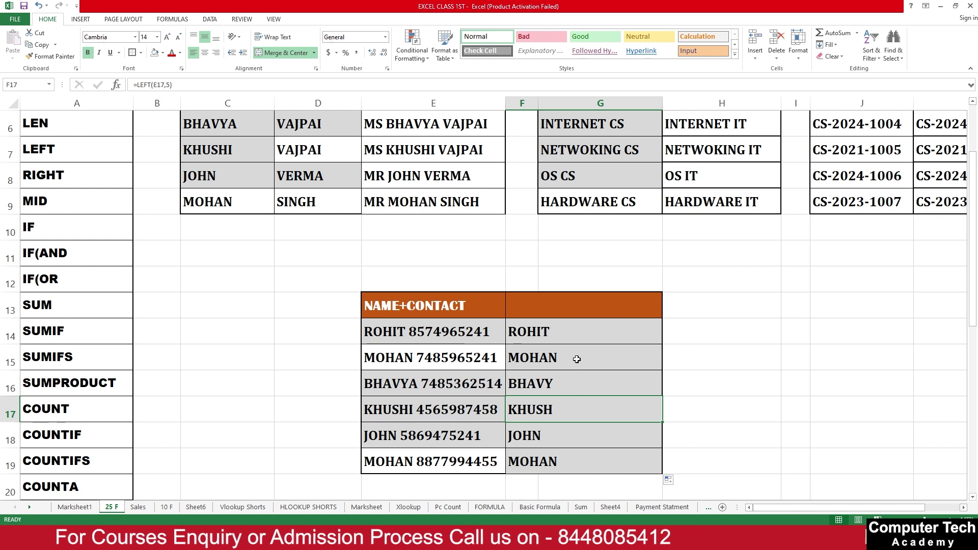
- Clear the LEFT formulas from F14:F19
{"action": "left_click", "coordinate": [564, 335]}
{"action": "left_click_drag", "start_coordinate": [569, 354], "coordinate": [572, 460]}
{"action": "key", "text": "Delete"}
{"action": "left_click", "coordinate": [552, 423]}
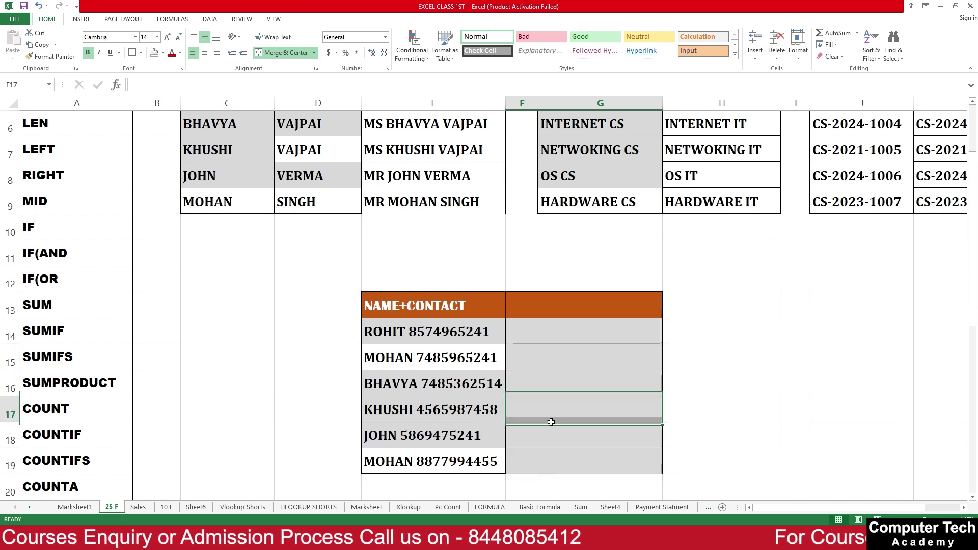
- Enter =LEFT(E14,LEN(E14)-10) in F14 and fill it down through F19 to extract names of varying length
{"action": "left_click", "coordinate": [555, 326]}
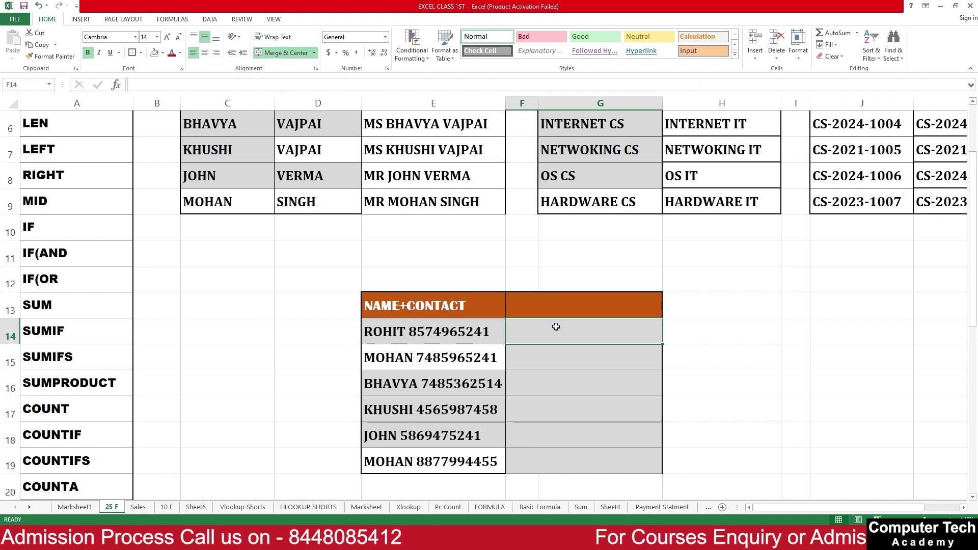
{"action": "type", "text": "=LEFT"}
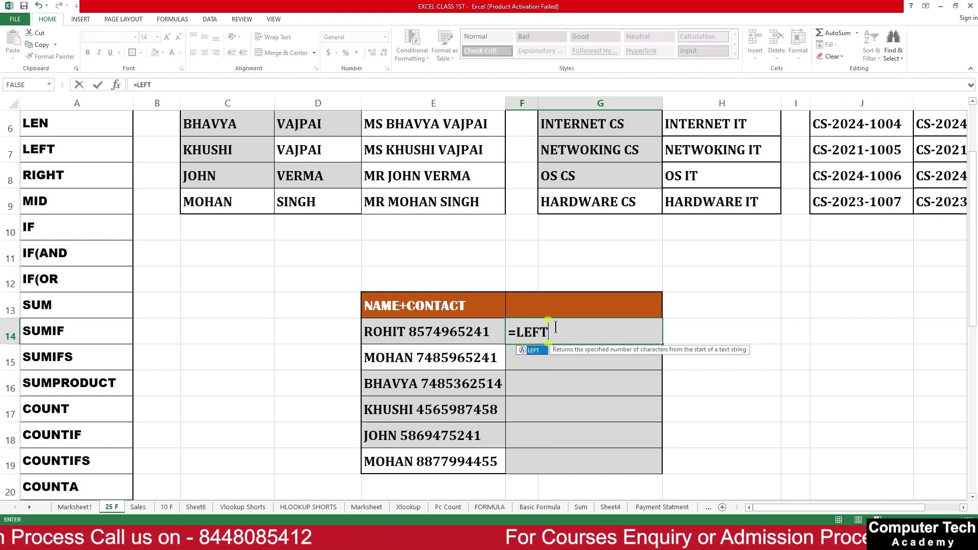
{"action": "type", "text": "("}
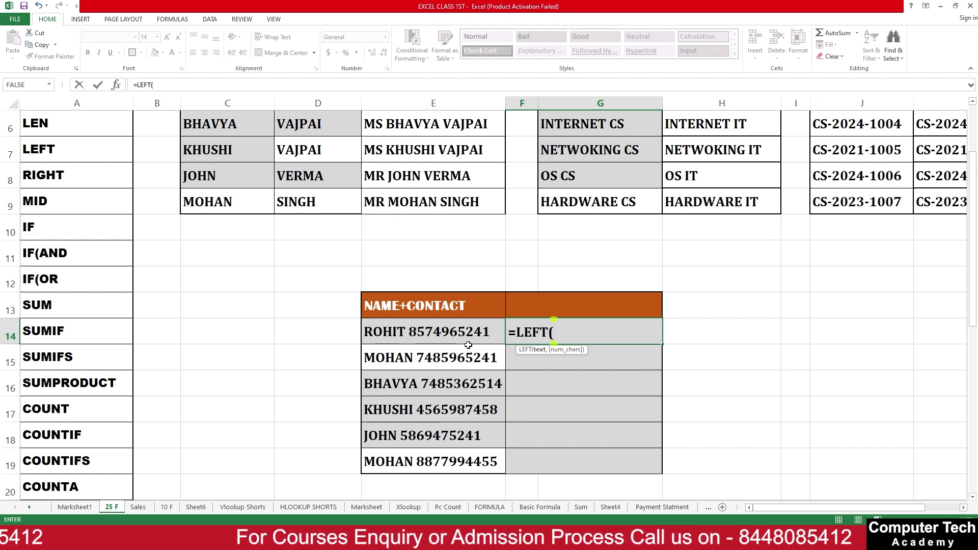
{"action": "left_click", "coordinate": [426, 335]}
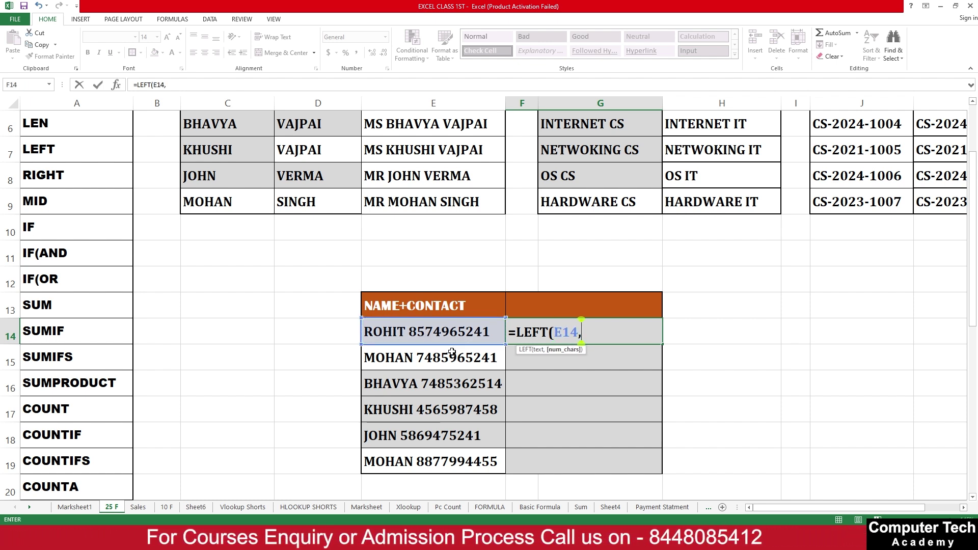
{"action": "type", "text": ","}
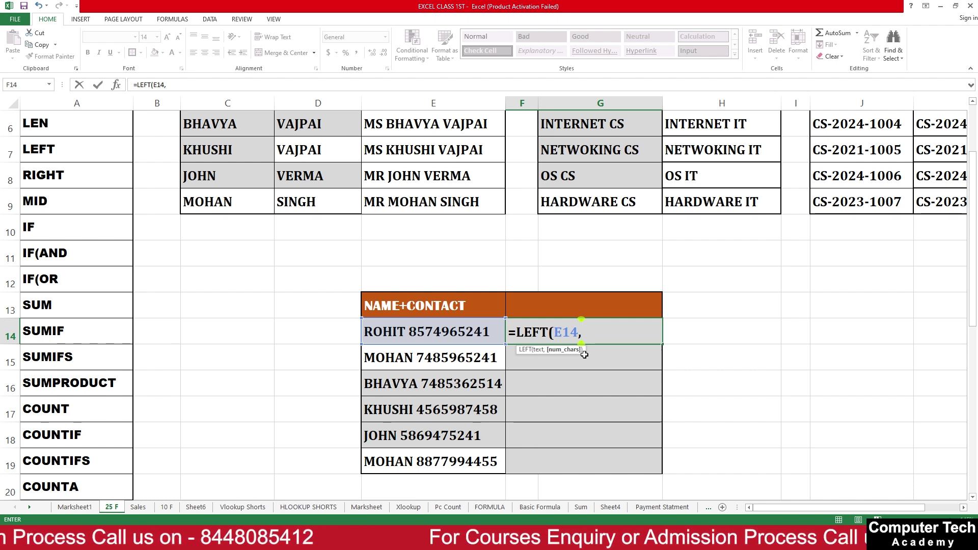
{"action": "type", "text": "LEN("}
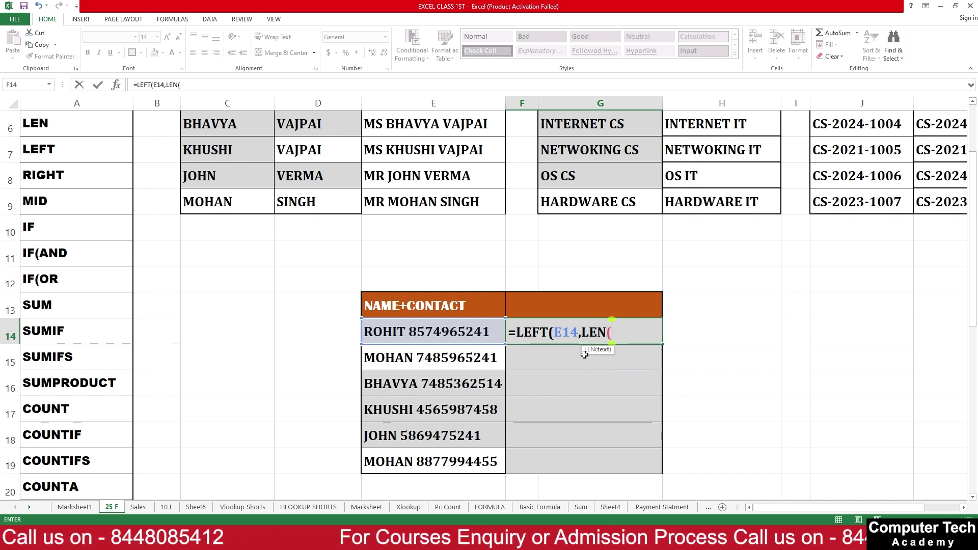
{"action": "left_click", "coordinate": [460, 335]}
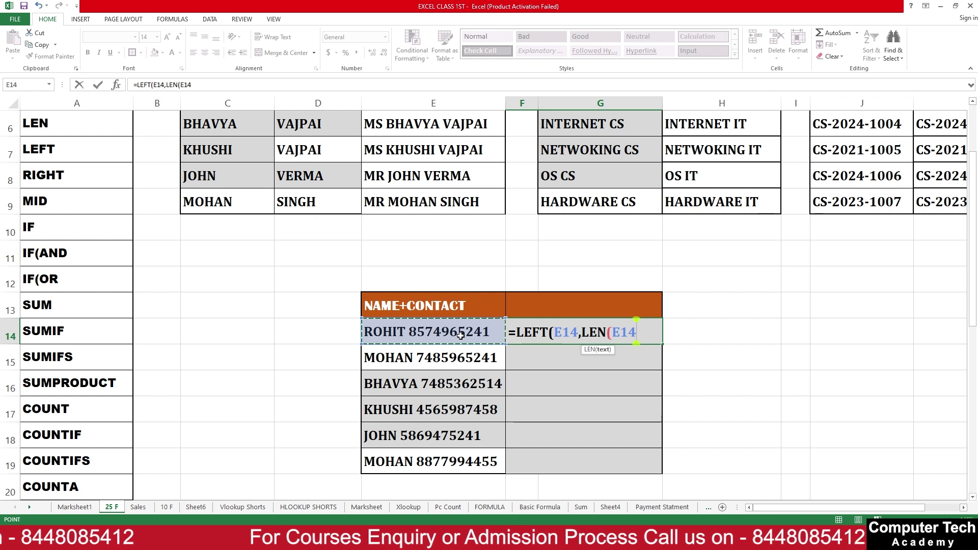
{"action": "type", "text": ")-10"}
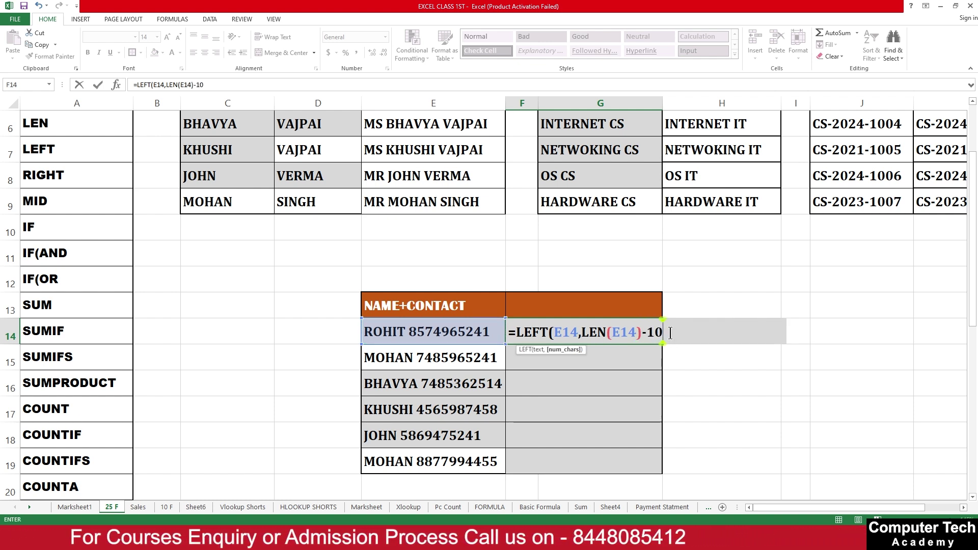
{"action": "type", "text": ")"}
{"action": "key", "text": "Return"}
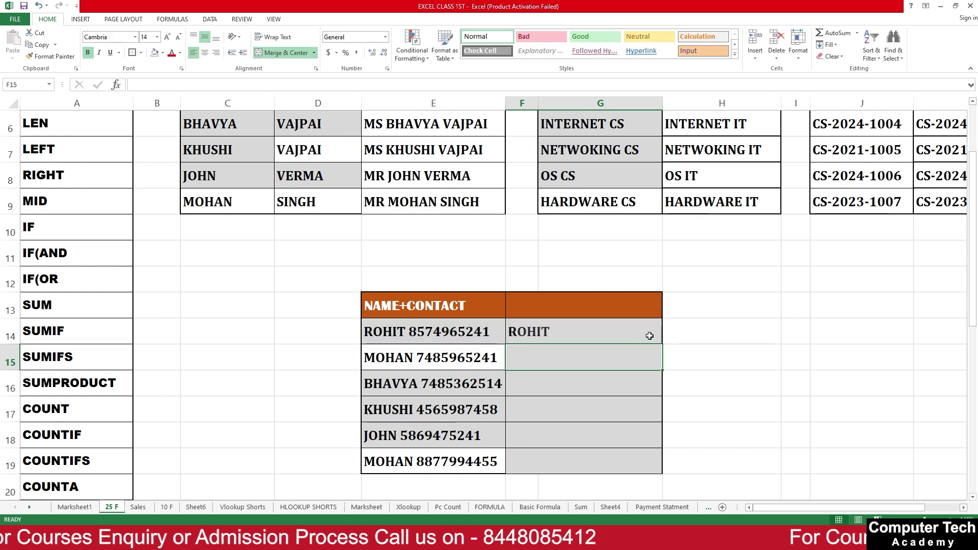
{"action": "left_click", "coordinate": [631, 335]}
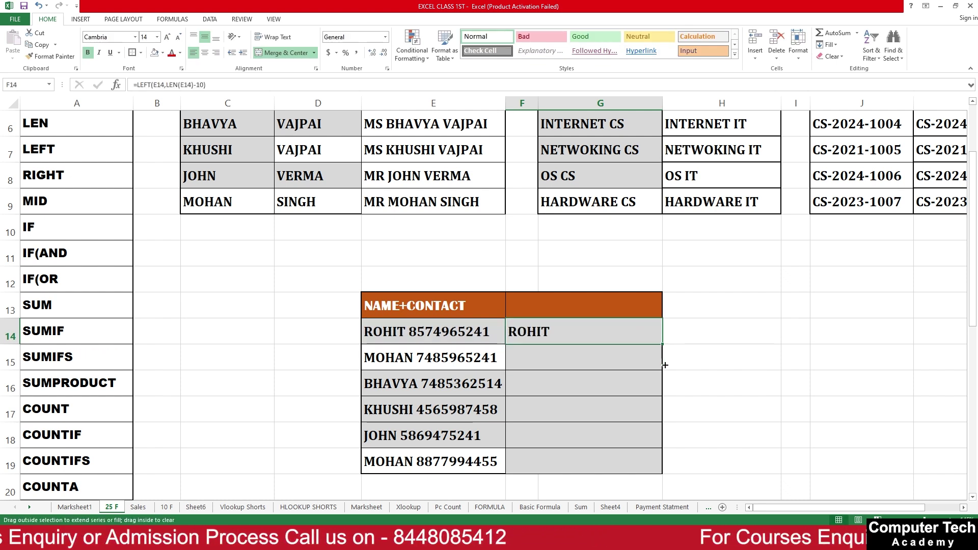
{"action": "left_click_drag", "start_coordinate": [665, 365], "coordinate": [672, 464]}
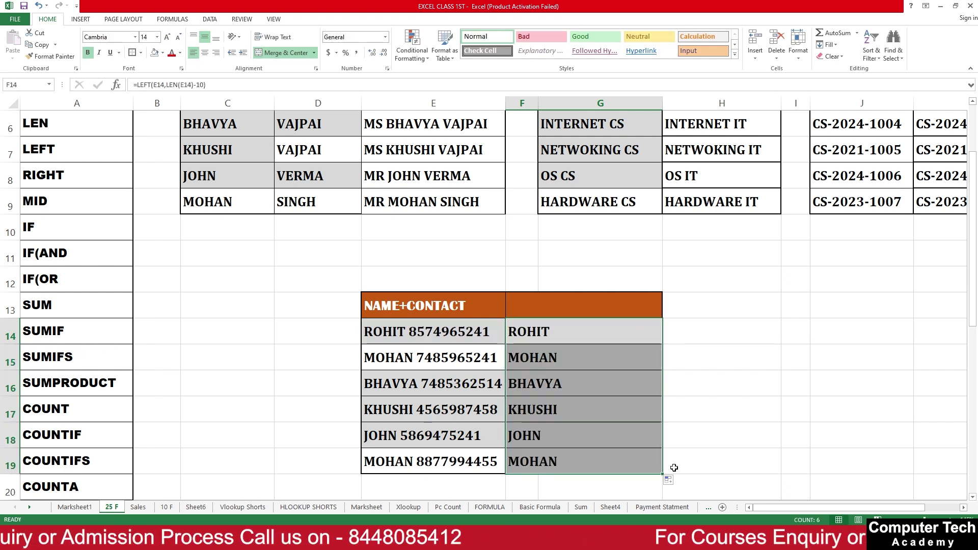
- Replace the formula in F14 with =LEFT(E14,LEN(E14)-11) to leave out the space, and fill it down through F19
{"action": "left_click", "coordinate": [562, 331]}
{"action": "key", "text": "Delete"}
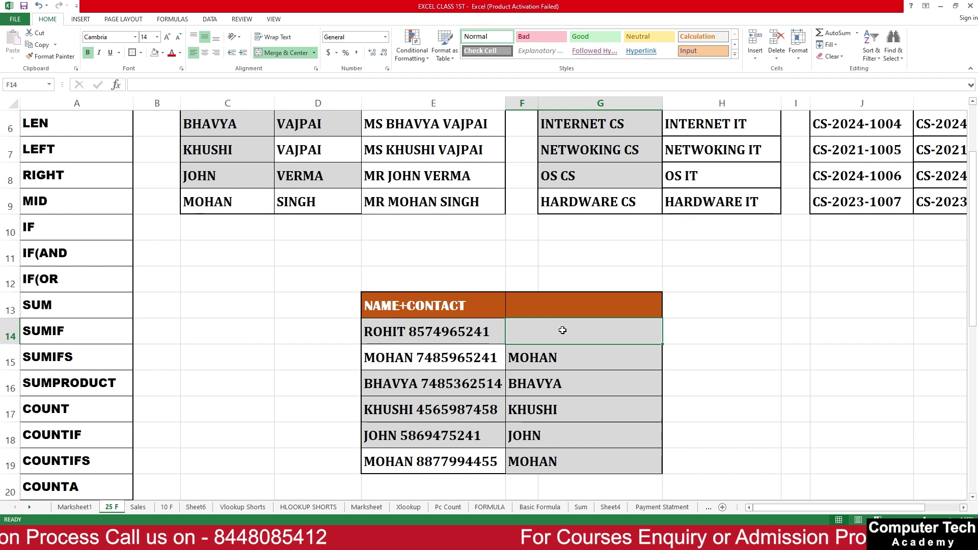
{"action": "type", "text": "=LEFT"}
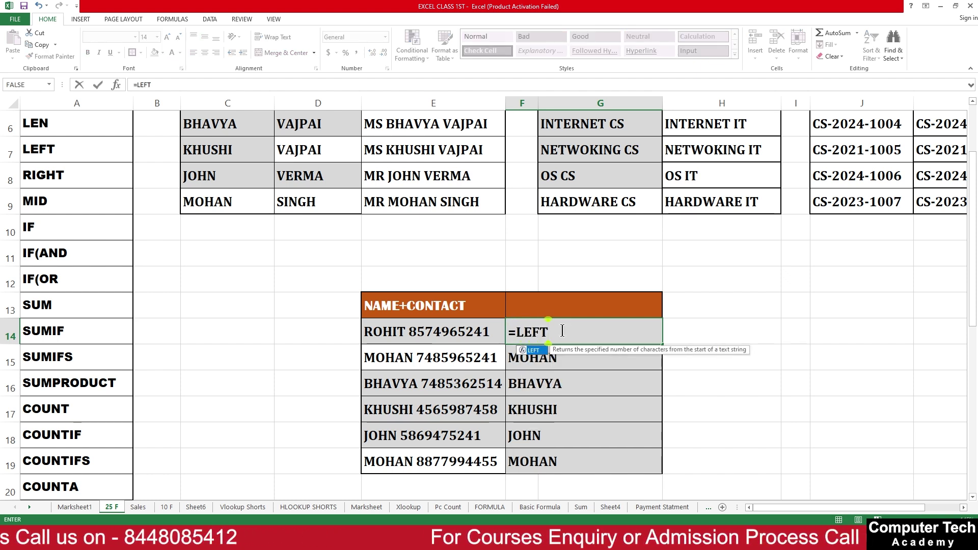
{"action": "type", "text": "("}
{"action": "left_click", "coordinate": [403, 335]}
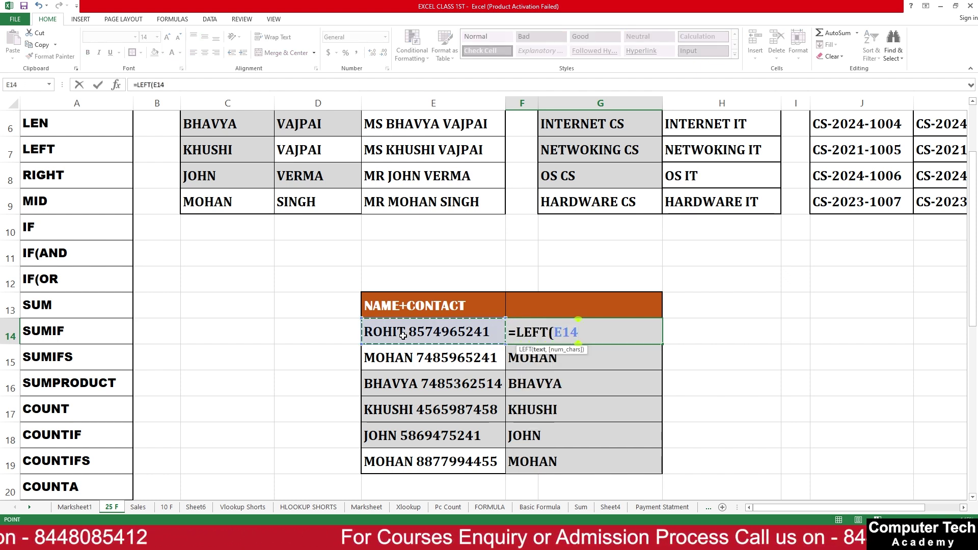
{"action": "type", "text": ","}
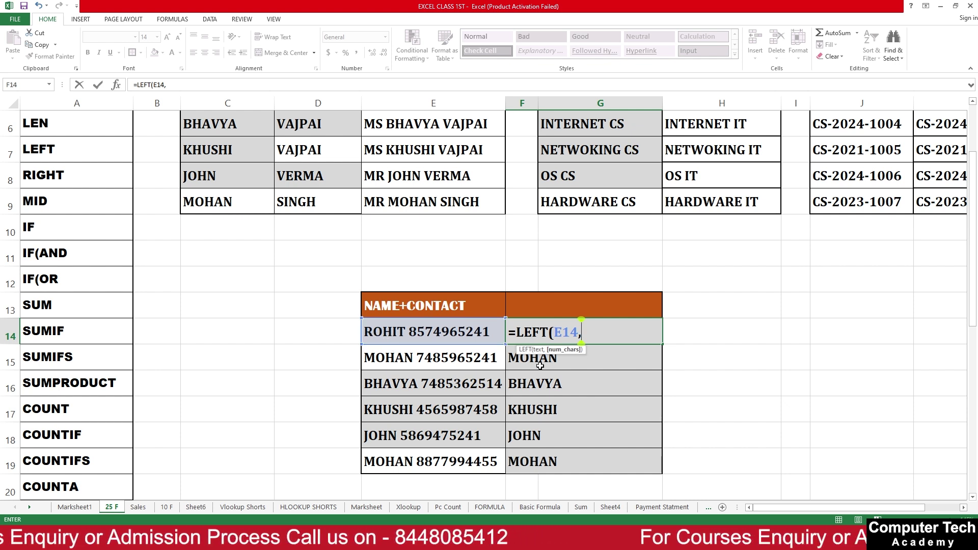
{"action": "type", "text": "LEN"}
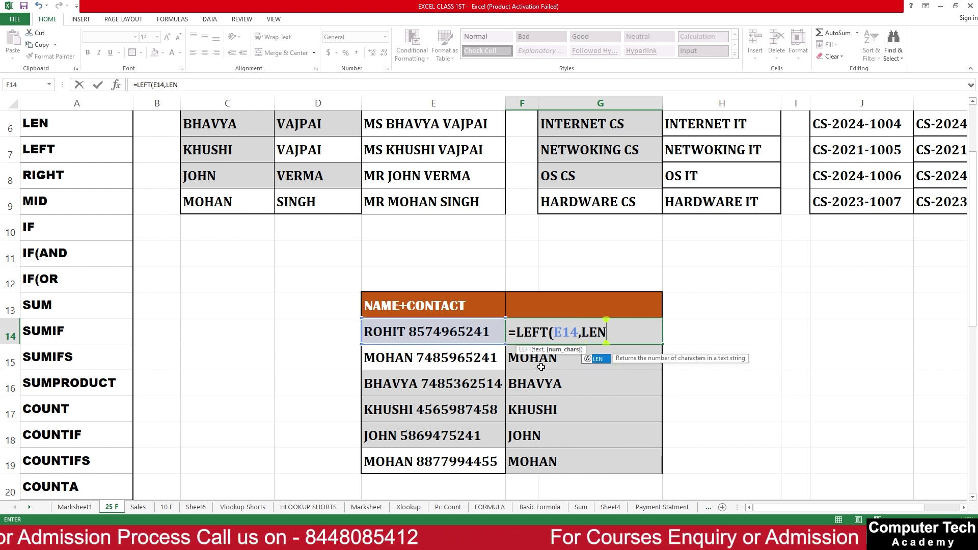
{"action": "type", "text": "("}
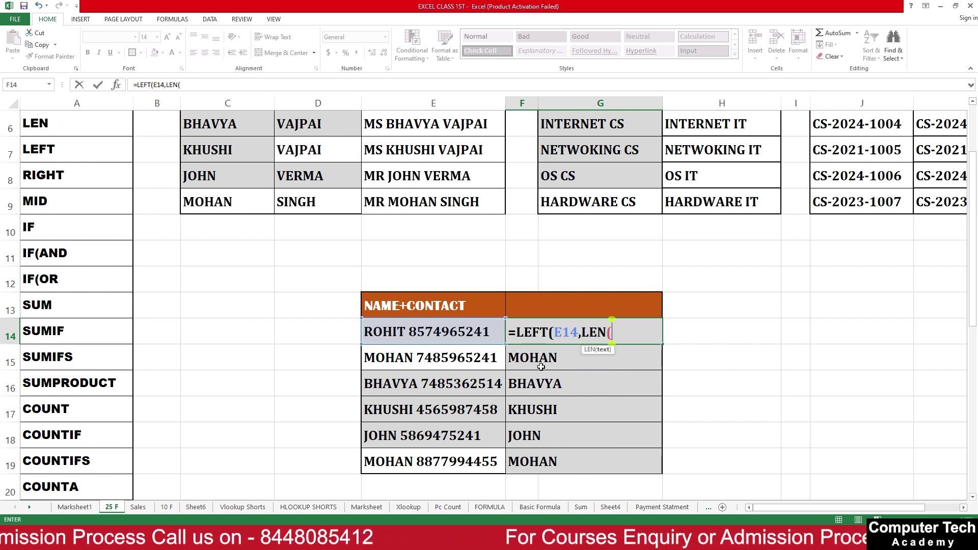
{"action": "left_click", "coordinate": [482, 335]}
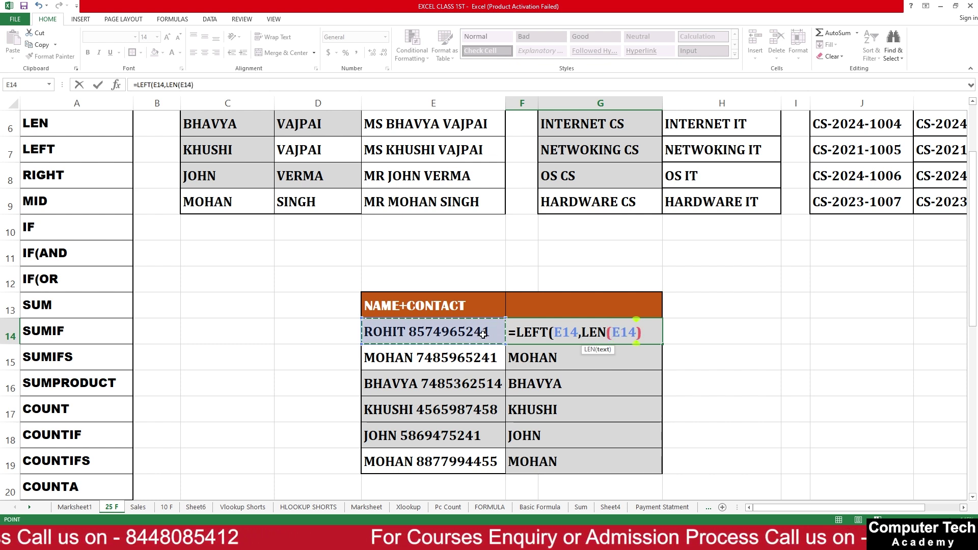
{"action": "type", "text": ")-10"}
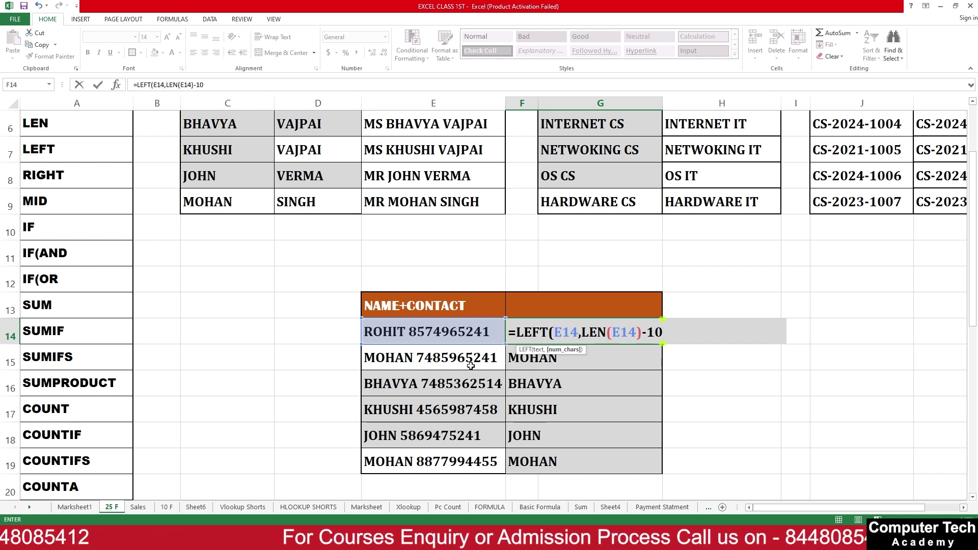
{"action": "key", "text": "BackSpace"}
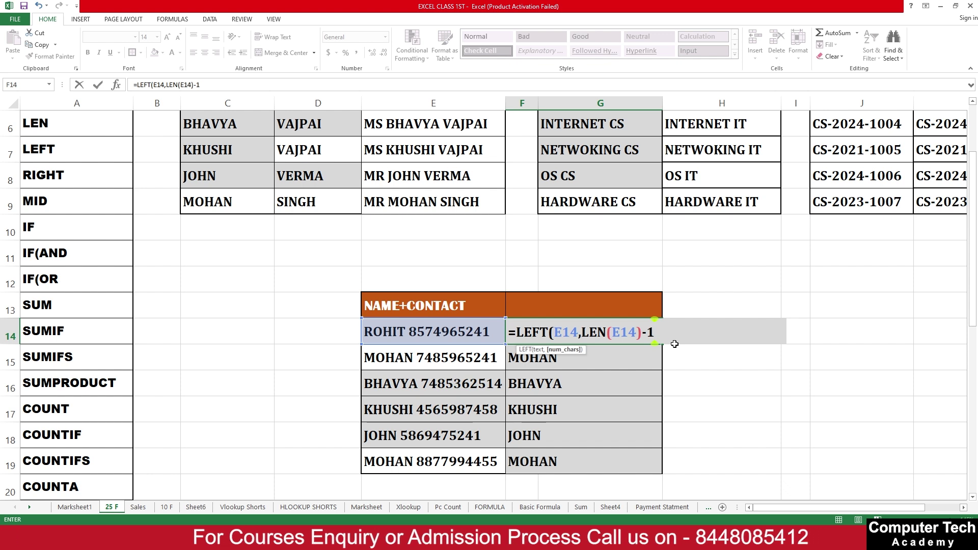
{"action": "type", "text": "1"}
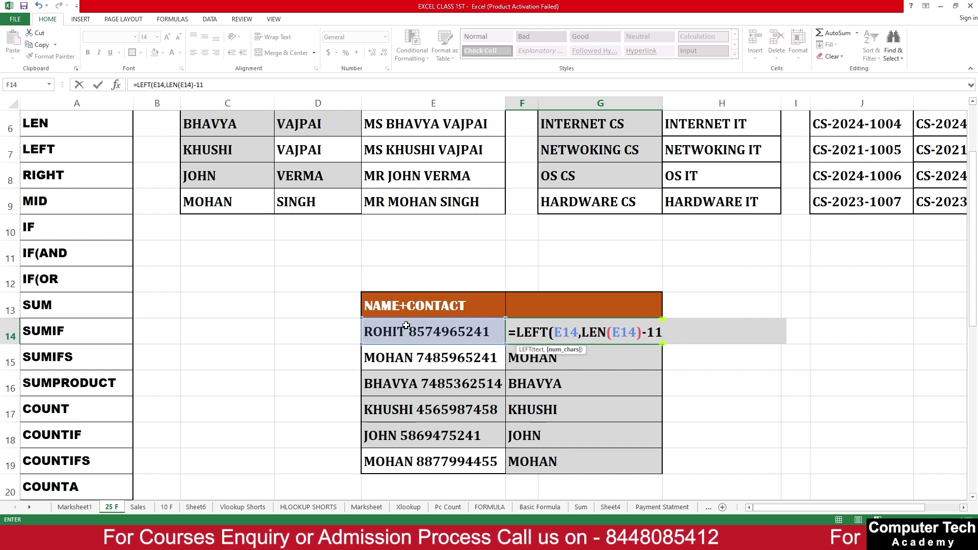
{"action": "key", "text": "ctrl+Return"}
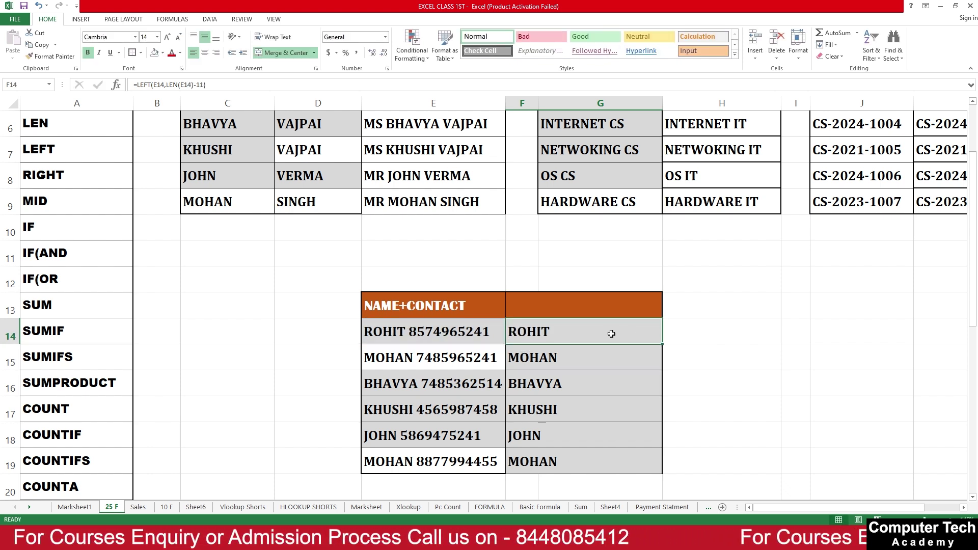
{"action": "left_click_drag", "start_coordinate": [661, 355], "coordinate": [661, 466]}
{"action": "left_click", "coordinate": [677, 438]}
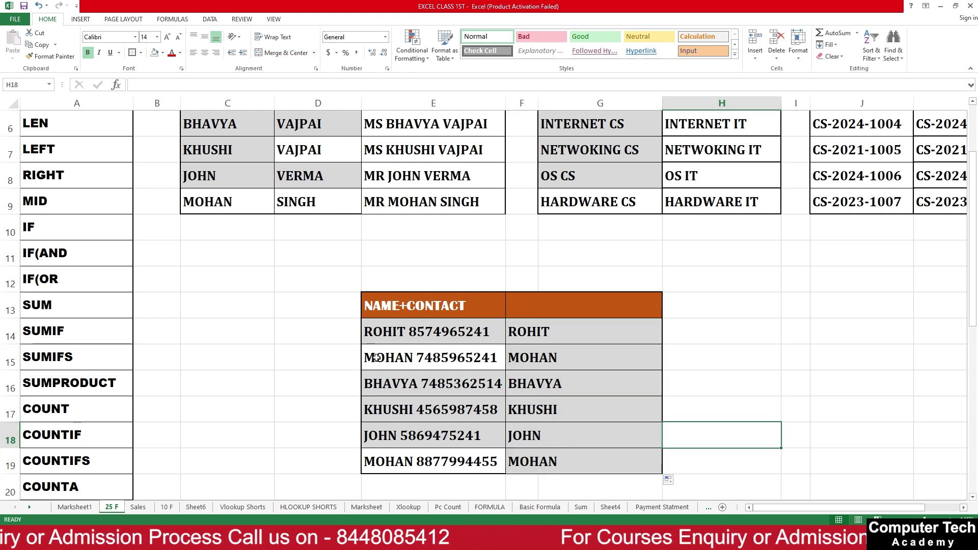
- Copy the employee sales table with its COMMISSION column, C23:J29, for the IF formula examples
{"action": "scroll", "coordinate": [190, 405], "scroll_direction": "up", "scroll_amount": 2}
{"action": "left_click", "coordinate": [73, 344]}
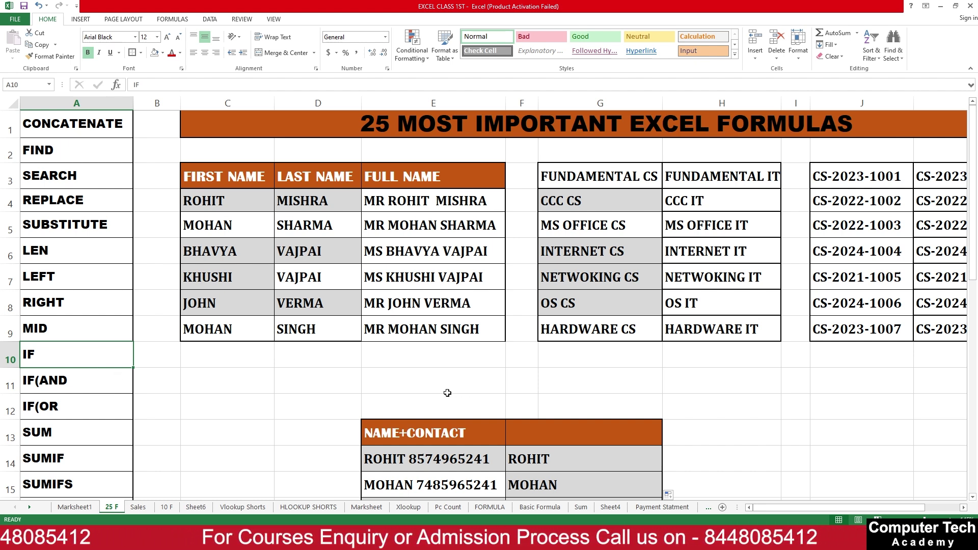
{"action": "left_click", "coordinate": [369, 356]}
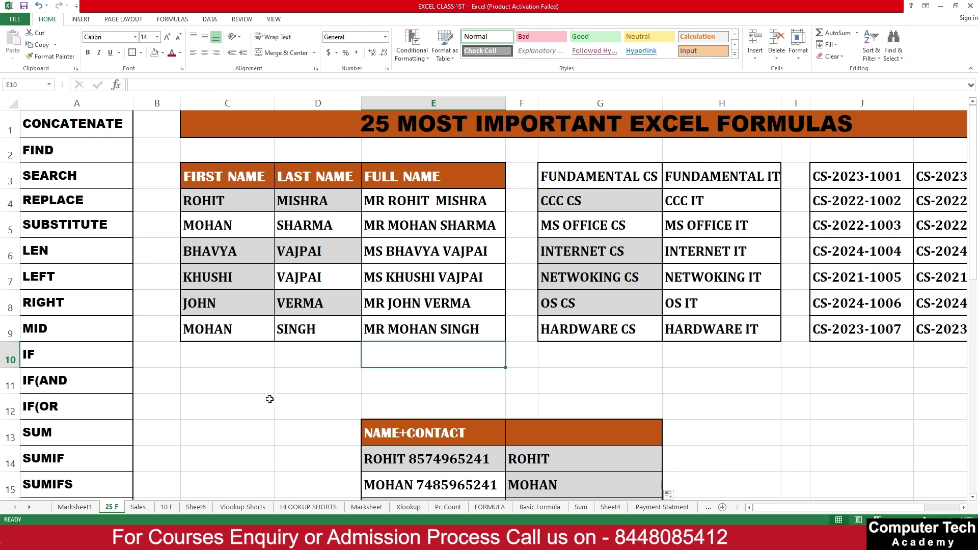
{"action": "scroll", "coordinate": [251, 453], "scroll_direction": "down", "scroll_amount": 5}
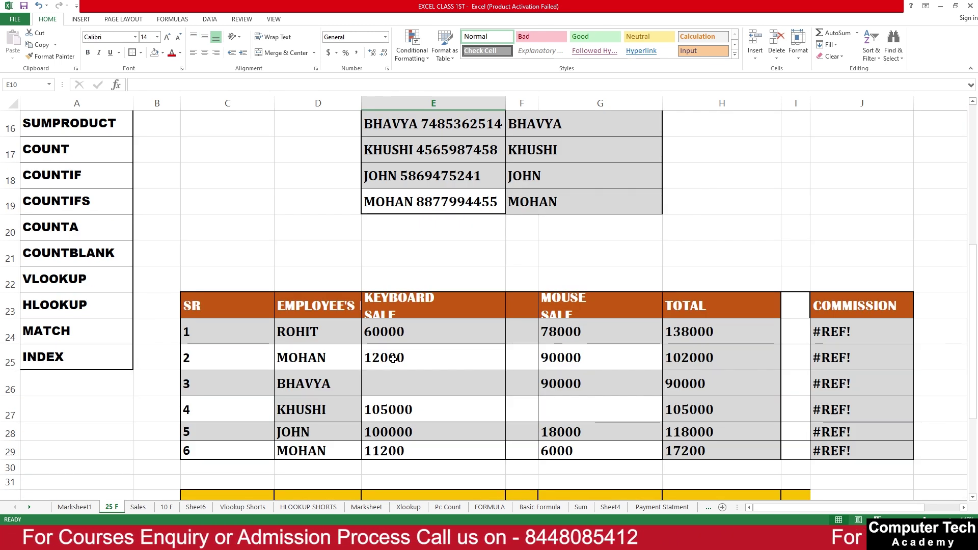
{"action": "scroll", "coordinate": [392, 358], "scroll_direction": "down", "scroll_amount": 2}
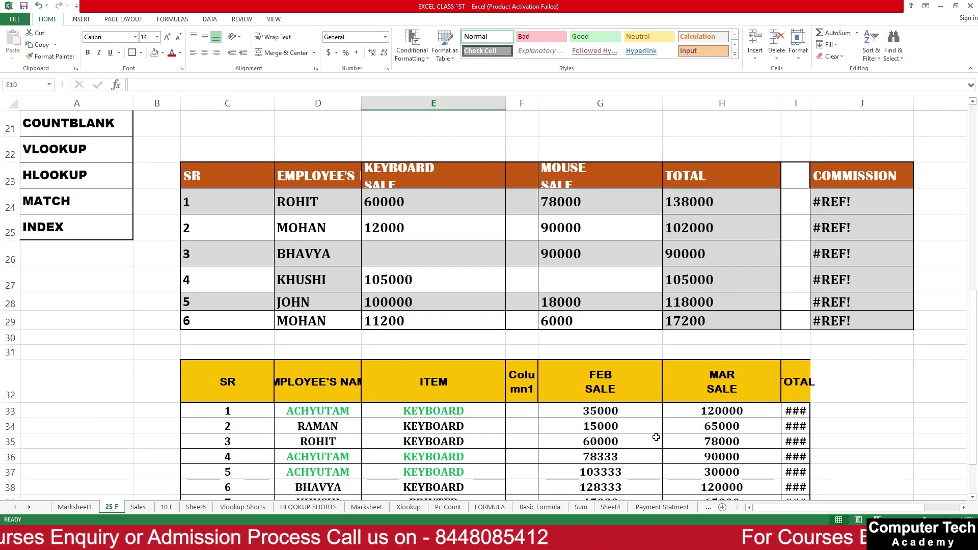
{"action": "scroll", "coordinate": [655, 437], "scroll_direction": "up", "scroll_amount": 2}
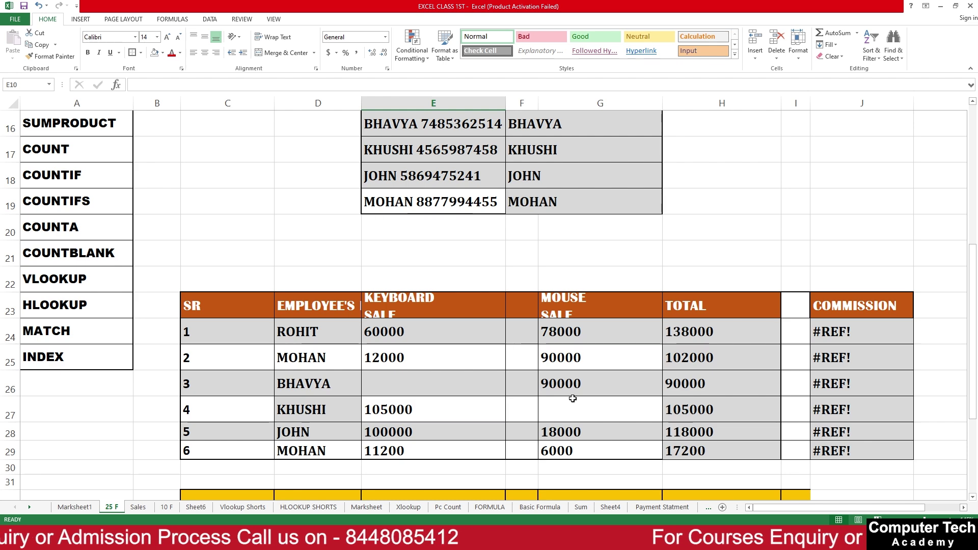
{"action": "left_click_drag", "start_coordinate": [227, 308], "coordinate": [789, 413]}
{"action": "scroll", "coordinate": [790, 413], "scroll_direction": "down", "scroll_amount": 3}
{"action": "scroll", "coordinate": [613, 392], "scroll_direction": "up", "scroll_amount": 2}
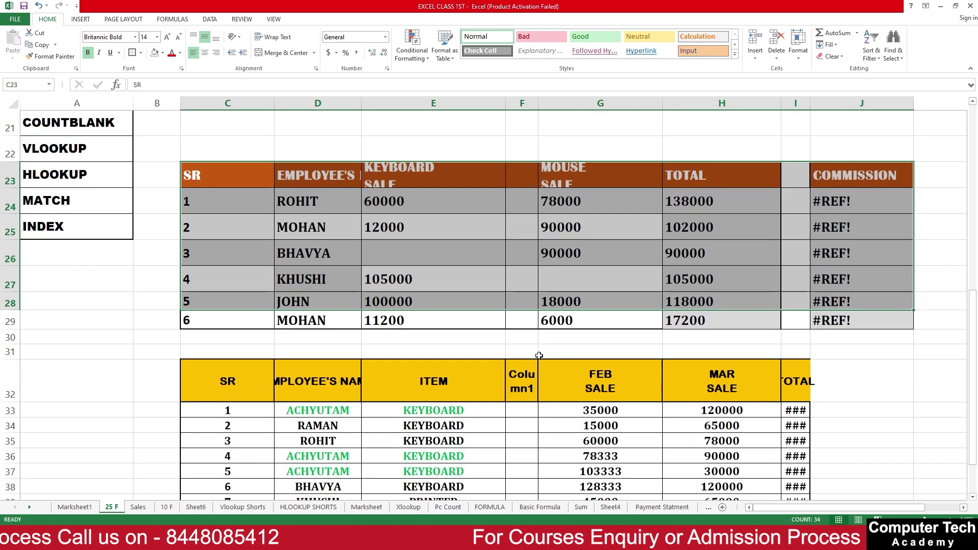
{"action": "left_click_drag", "start_coordinate": [248, 175], "coordinate": [856, 320]}
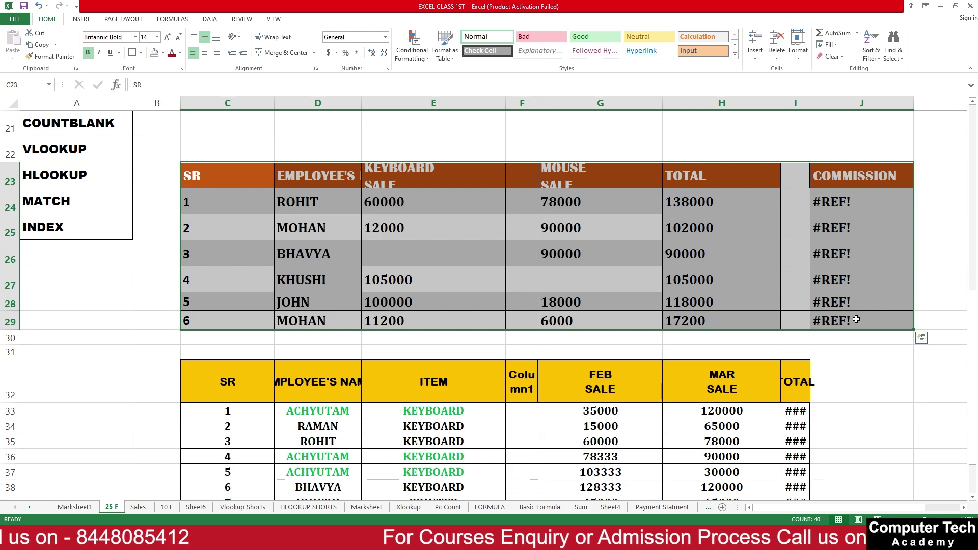
{"action": "key", "text": "ctrl+c"}
- Paste the copied sales table starting at C20, directly below the NAME+CONTACT table
{"action": "scroll", "coordinate": [651, 309], "scroll_direction": "up", "scroll_amount": 6}
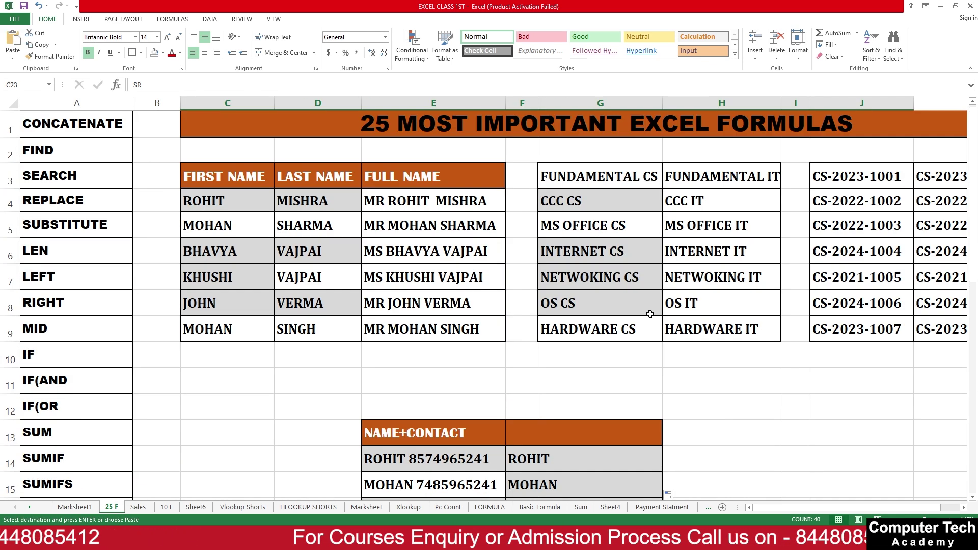
{"action": "scroll", "coordinate": [458, 343], "scroll_direction": "down", "scroll_amount": 3}
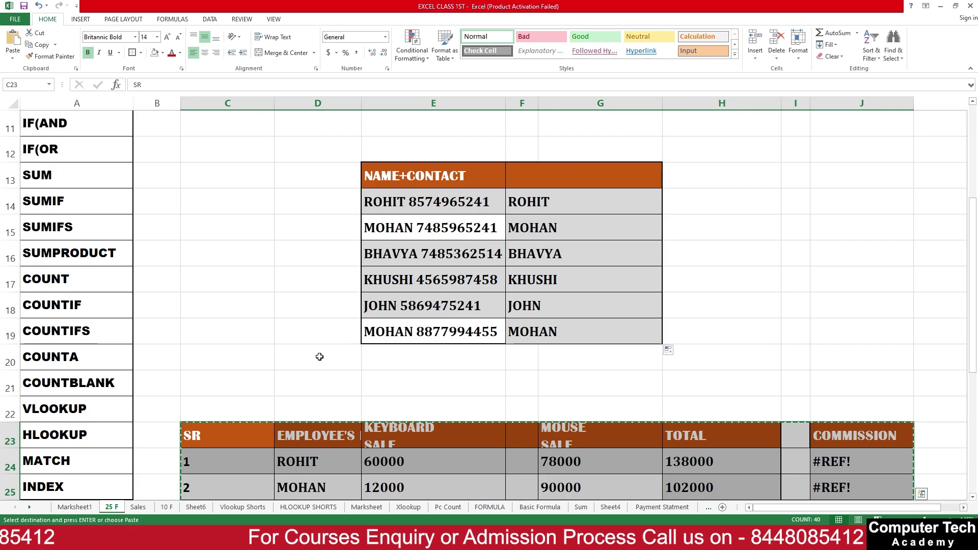
{"action": "left_click", "coordinate": [210, 364]}
{"action": "key", "text": "Return"}
{"action": "left_click", "coordinate": [560, 413]}
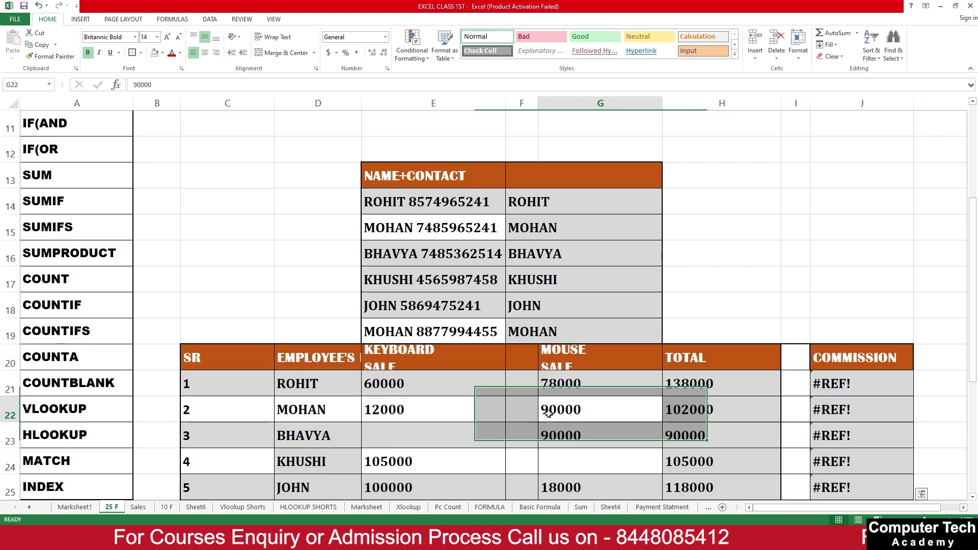
- Narrow column E and delete the narrow spacer column F from the sheet
{"action": "left_click_drag", "start_coordinate": [504, 102], "coordinate": [436, 102]}
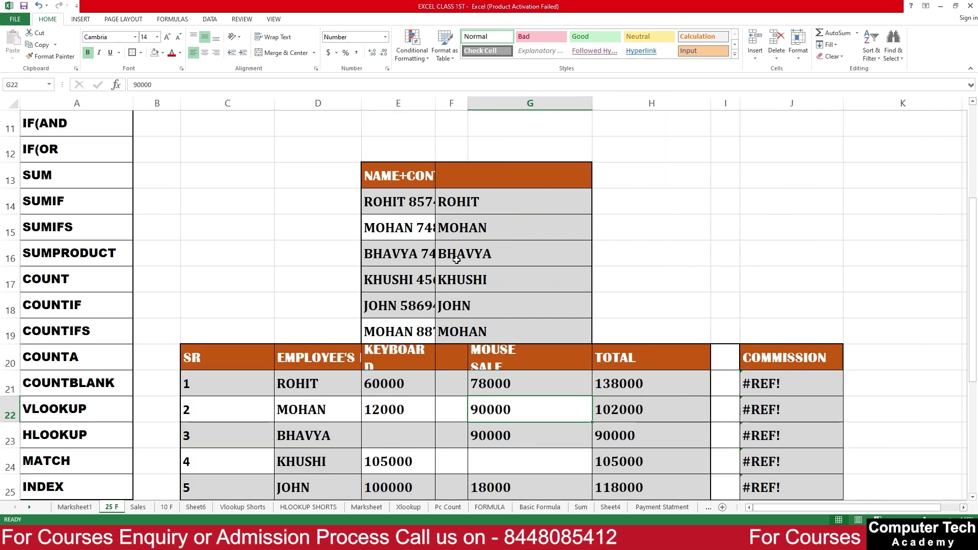
{"action": "left_click", "coordinate": [452, 105]}
{"action": "scroll", "coordinate": [510, 309], "scroll_direction": "up", "scroll_amount": 3}
{"action": "key", "text": "ctrl+minus"}
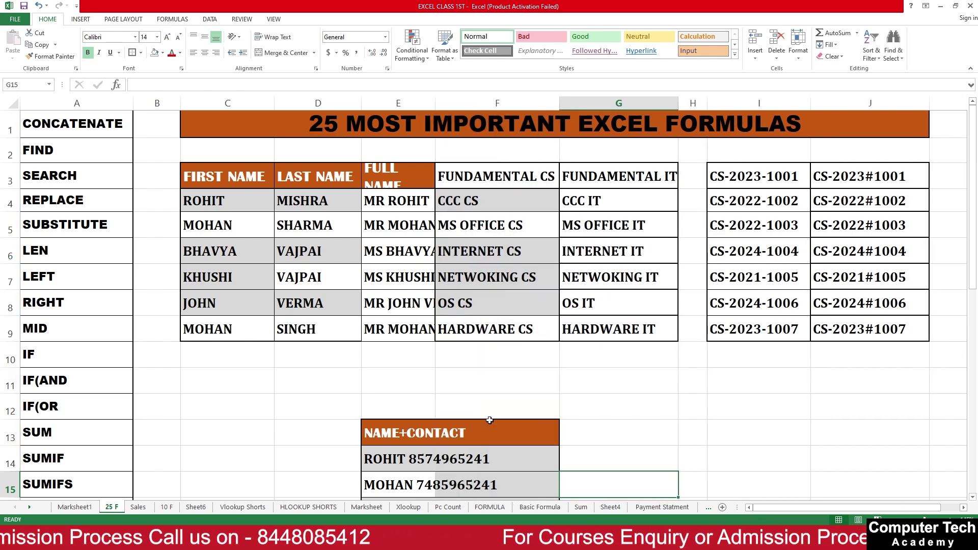
- Undo the deletion of column F and the narrowing of column E on the 25 F sheet
{"action": "key", "text": "ctrl+z"}
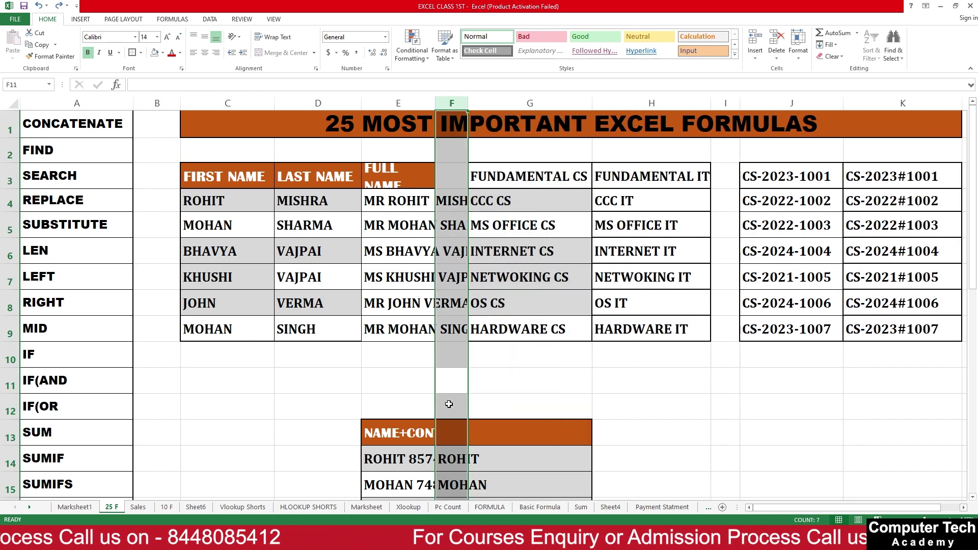
{"action": "scroll", "coordinate": [449, 404], "scroll_direction": "down", "scroll_amount": 7}
{"action": "left_click", "coordinate": [600, 463]}
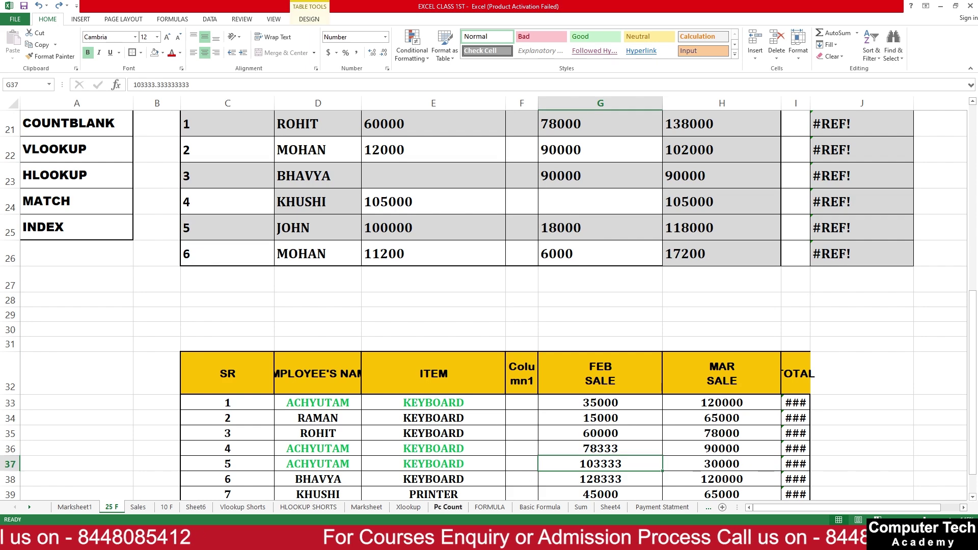
- Locate IF in the formula list on the 25 F sheet, and switch to the Sales sheet with the student marks table
{"action": "left_click", "coordinate": [136, 507]}
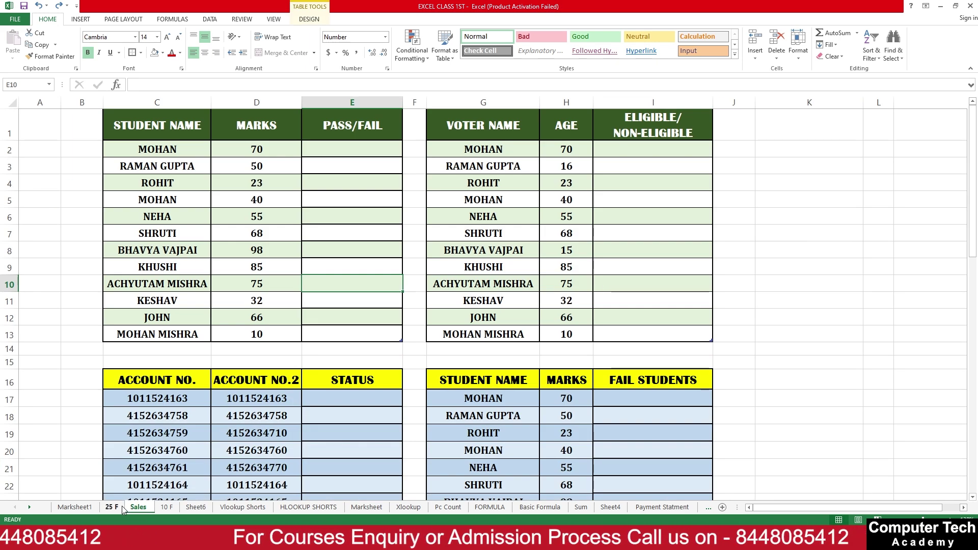
{"action": "left_click", "coordinate": [107, 507]}
{"action": "left_click", "coordinate": [138, 507]}
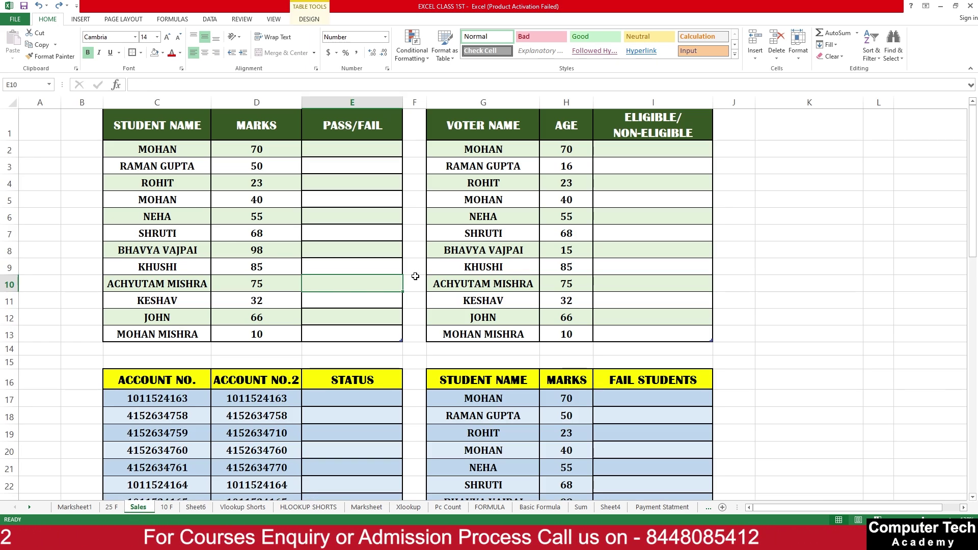
{"action": "left_click", "coordinate": [111, 507]}
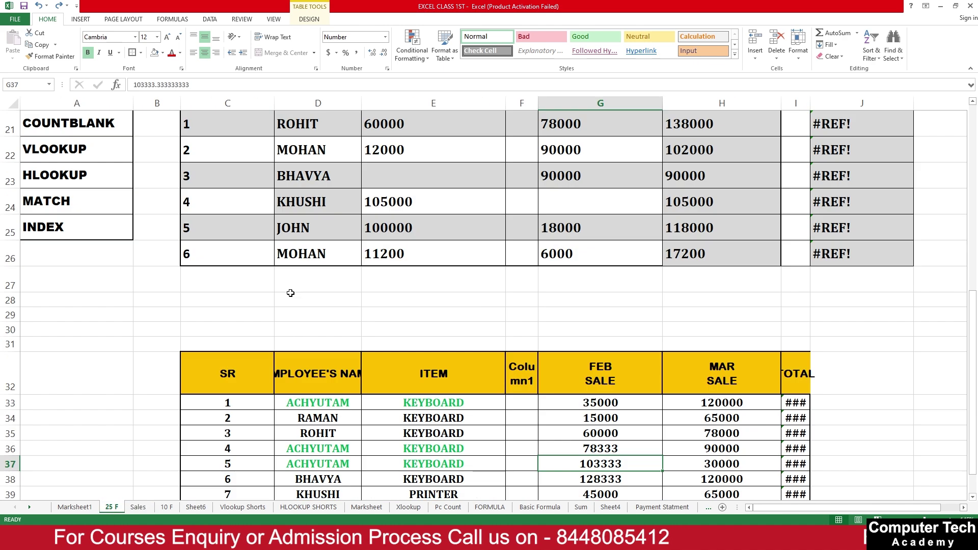
{"action": "scroll", "coordinate": [350, 290], "scroll_direction": "up", "scroll_amount": 7}
{"action": "left_click", "coordinate": [52, 347]}
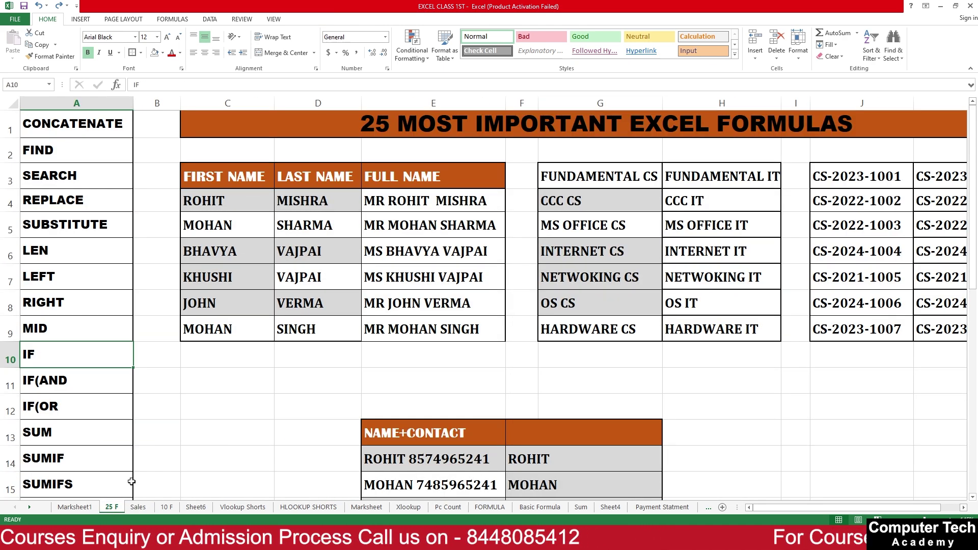
{"action": "left_click", "coordinate": [138, 507]}
{"action": "left_click", "coordinate": [397, 249]}
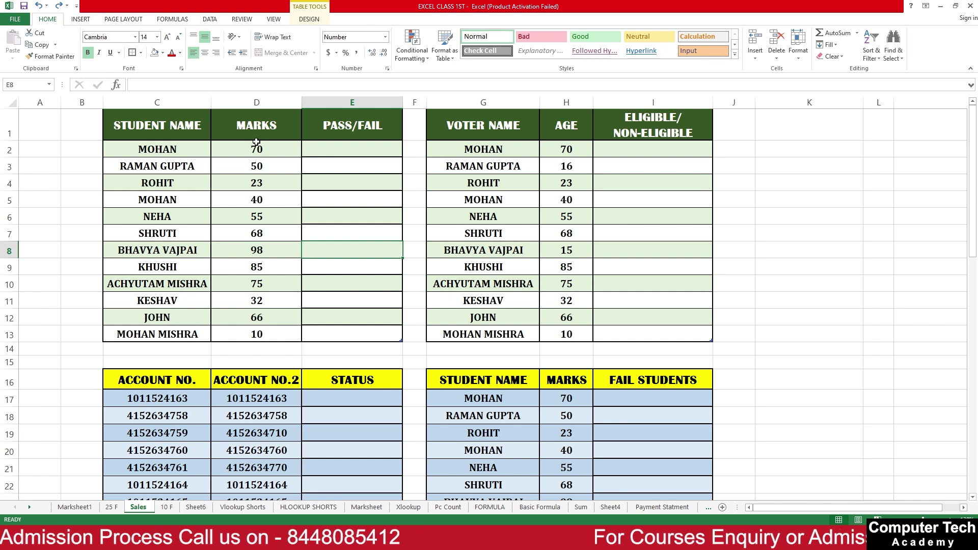
{"action": "left_click", "coordinate": [319, 149]}
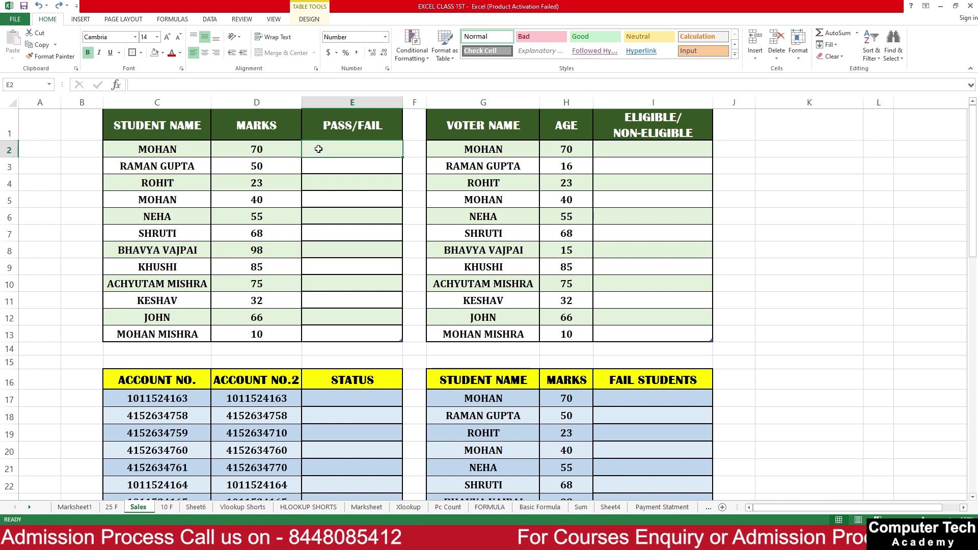
{"action": "type", "text": "=IF"}
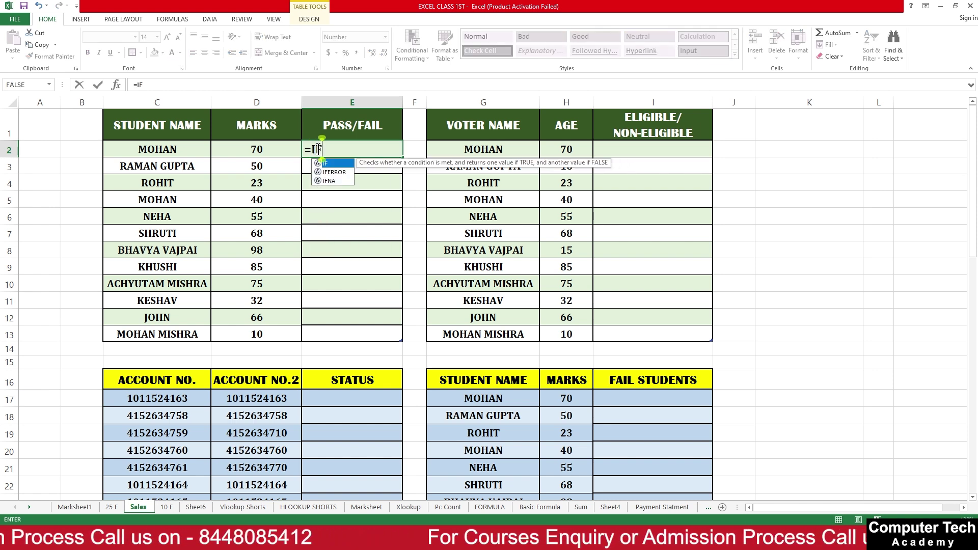
{"action": "type", "text": "("}
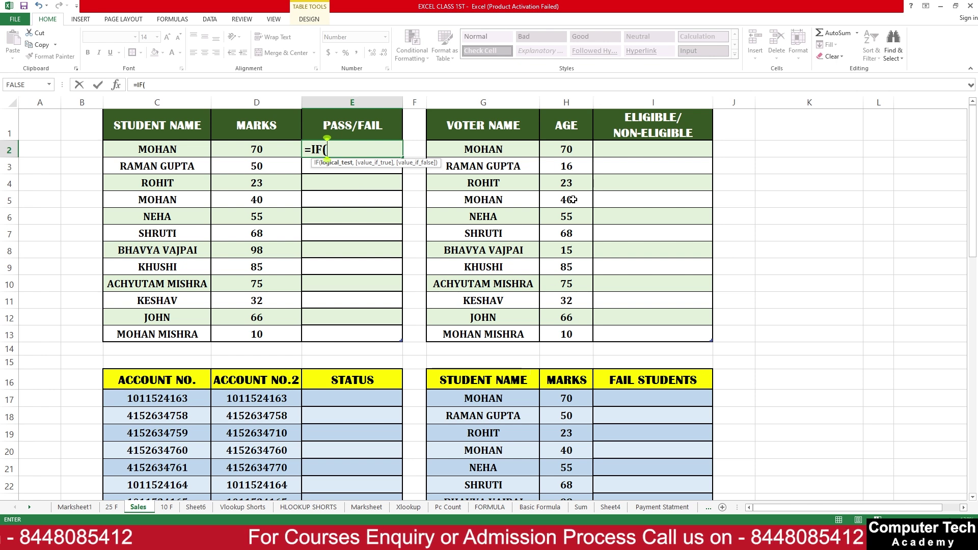
{"action": "left_click", "coordinate": [264, 153]}
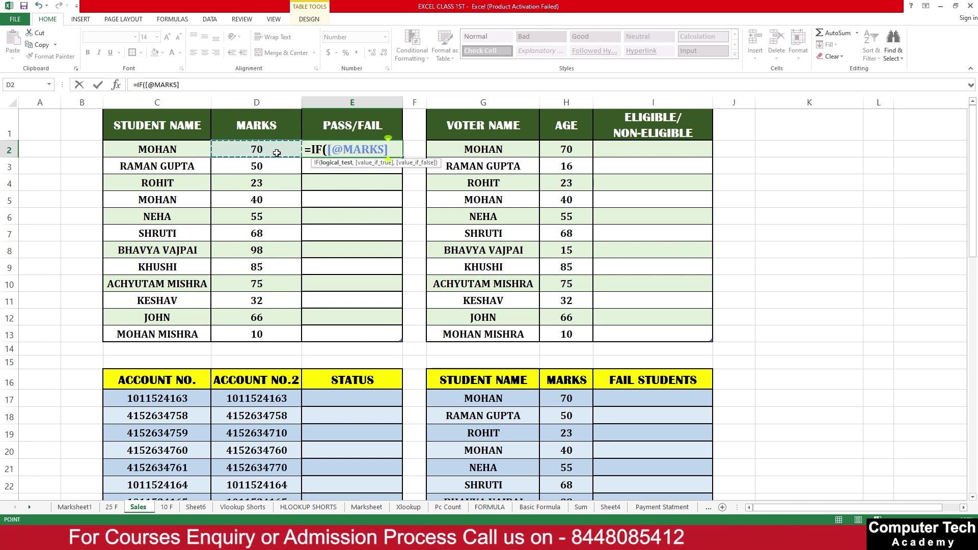
{"action": "type", "text": ">"}
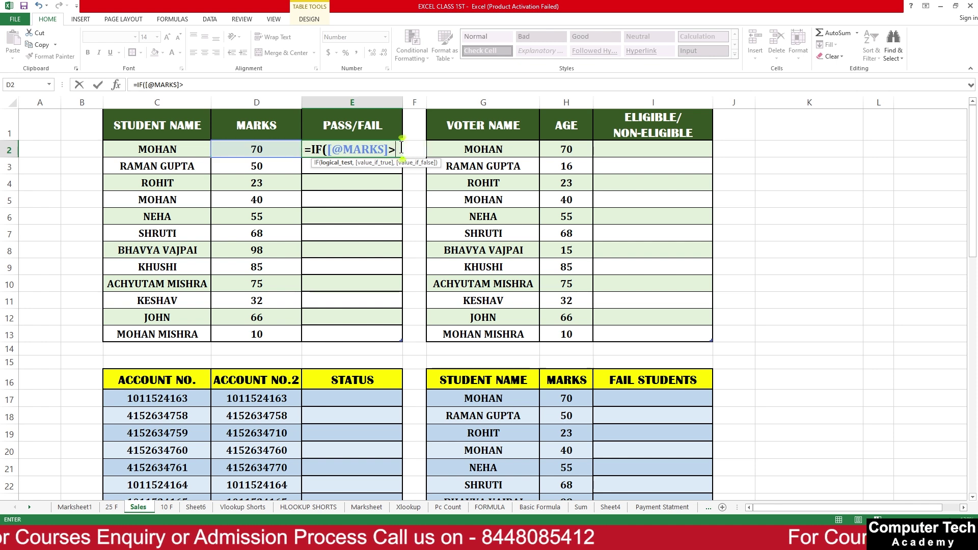
{"action": "type", "text": "=33,"}
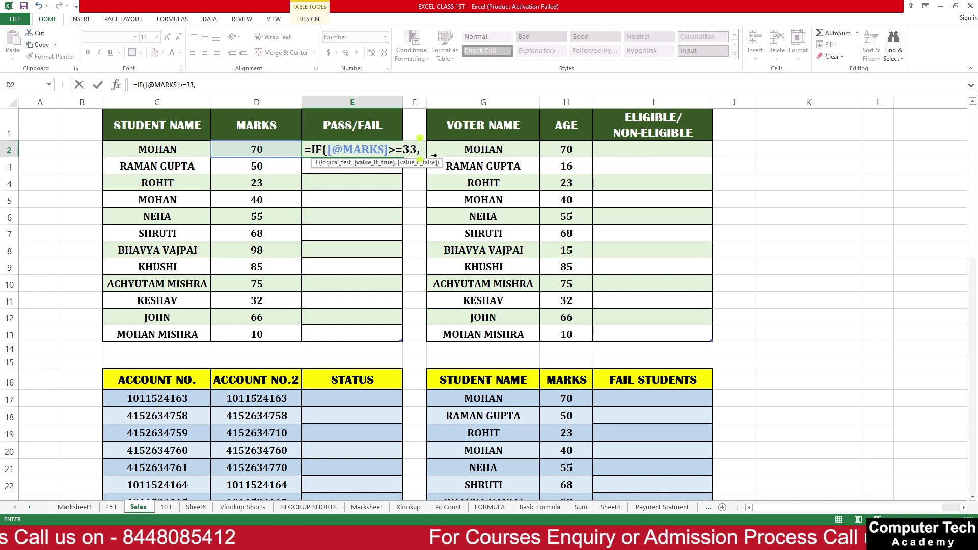
{"action": "type", "text": ",\"PAS"}
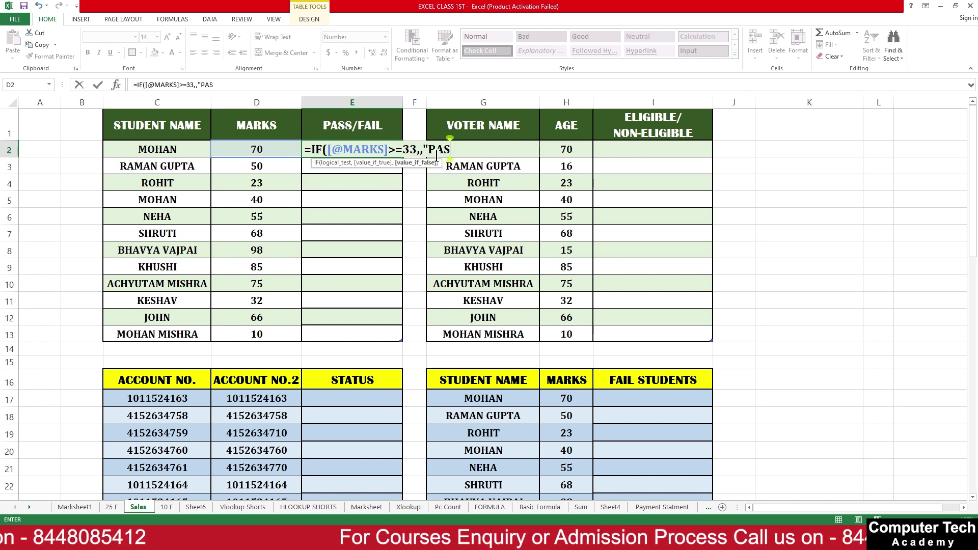
{"action": "type", "text": "S\")"}
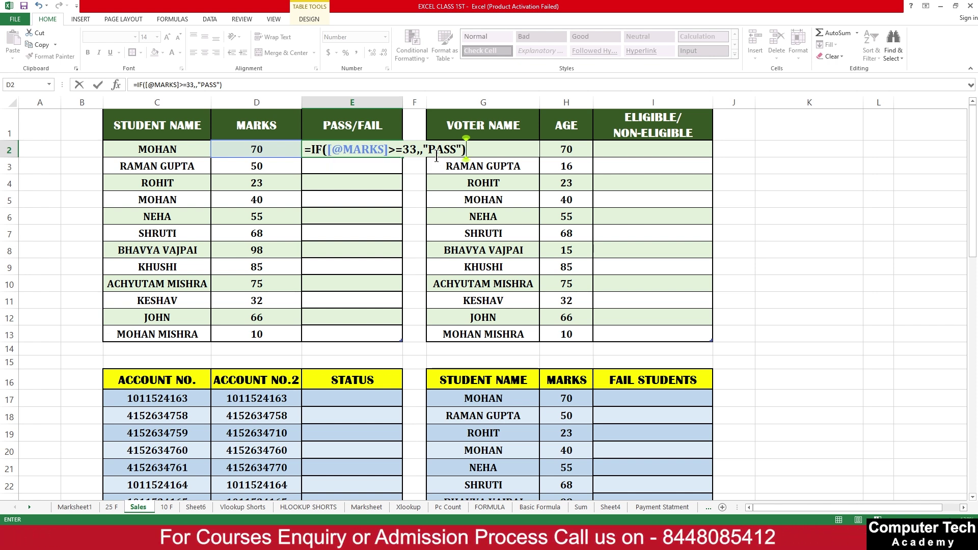
{"action": "key", "text": "BackSpace"}
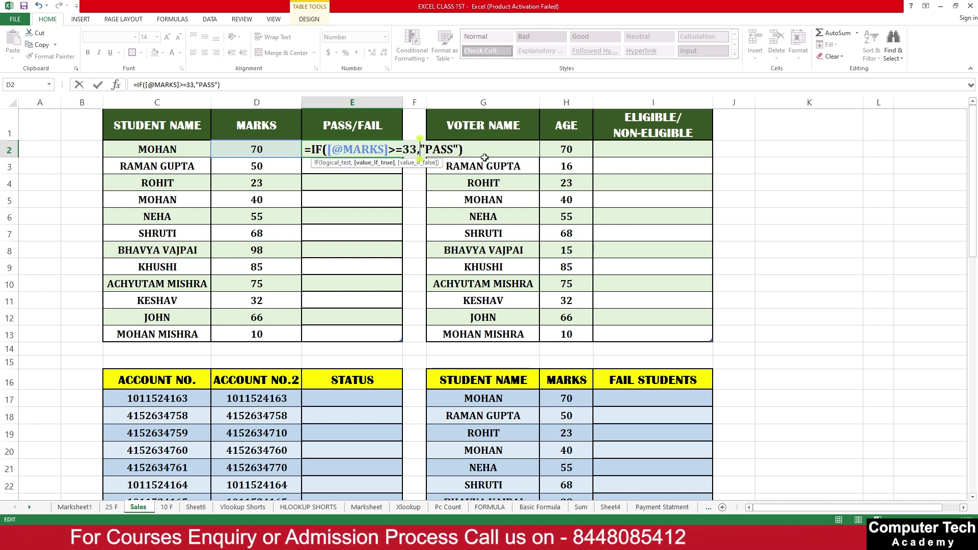
{"action": "left_click", "coordinate": [414, 150]}
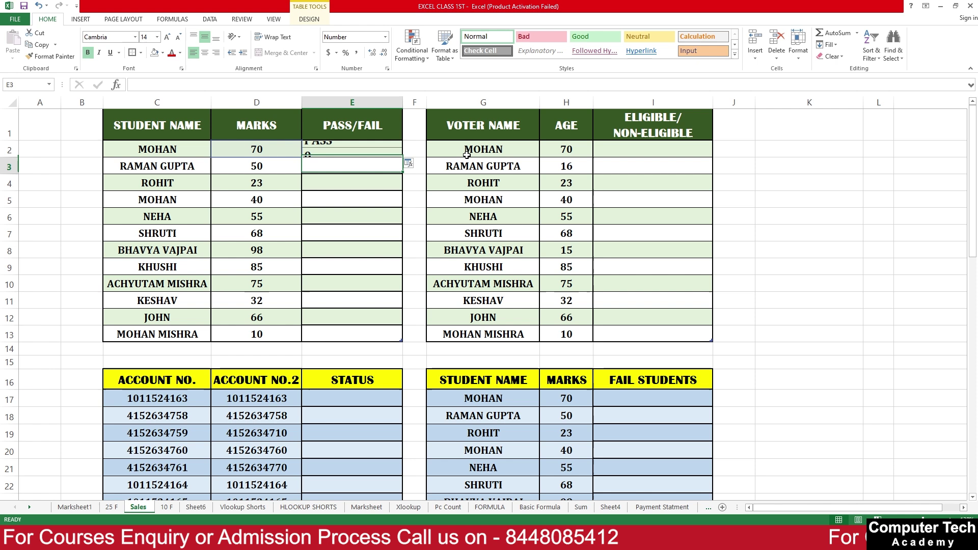
- Fill the PASS formula from E2 down through E13 and inspect the results for the first three students
{"action": "left_click", "coordinate": [392, 153]}
{"action": "left_click_drag", "start_coordinate": [402, 157], "coordinate": [392, 339]}
{"action": "left_click", "coordinate": [379, 275]}
{"action": "left_click", "coordinate": [321, 148]}
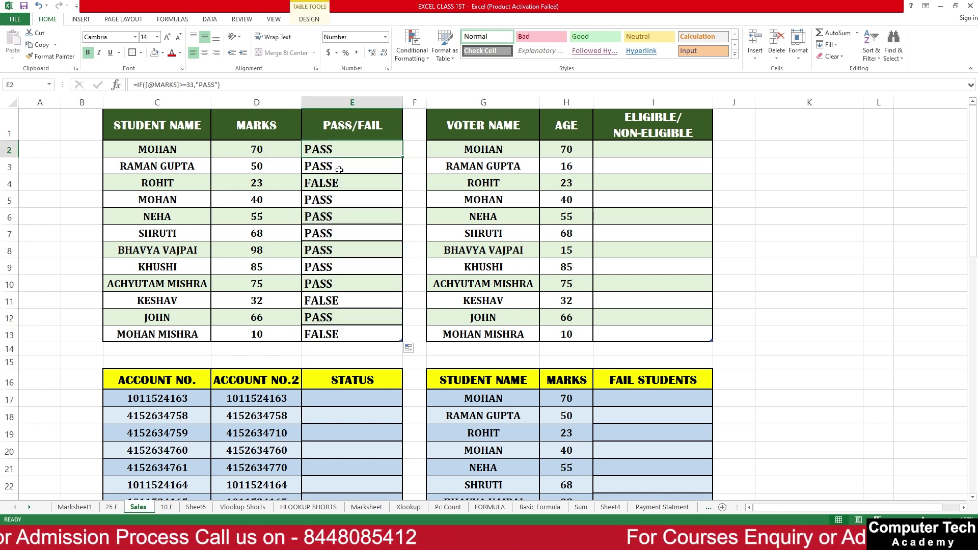
{"action": "left_click", "coordinate": [338, 167]}
{"action": "left_click", "coordinate": [340, 187]}
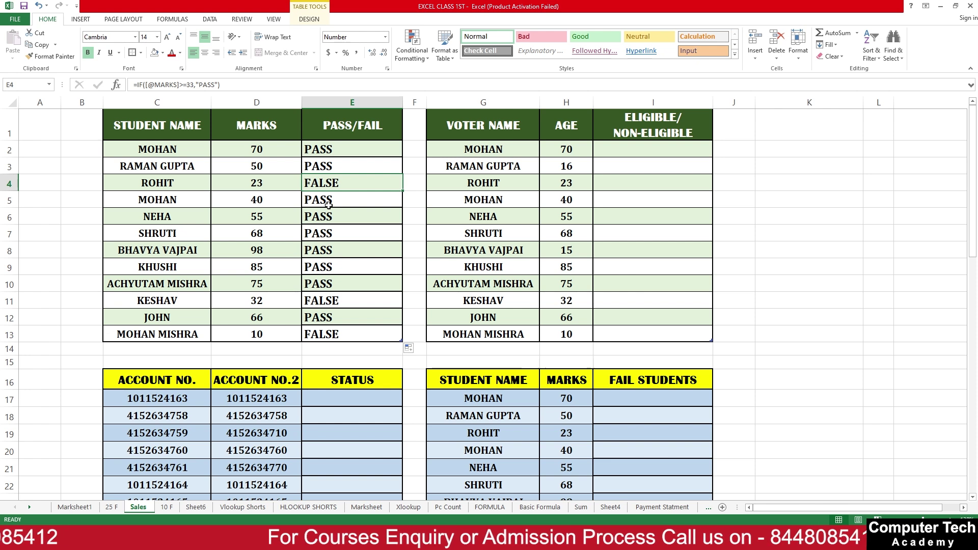
{"action": "double_click", "coordinate": [330, 147]}
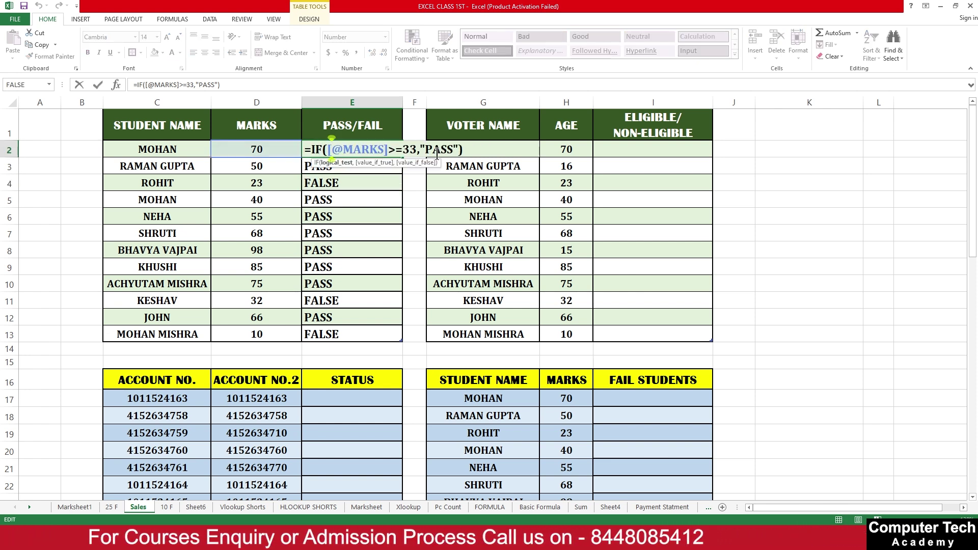
{"action": "left_click_drag", "start_coordinate": [462, 150], "coordinate": [298, 149]}
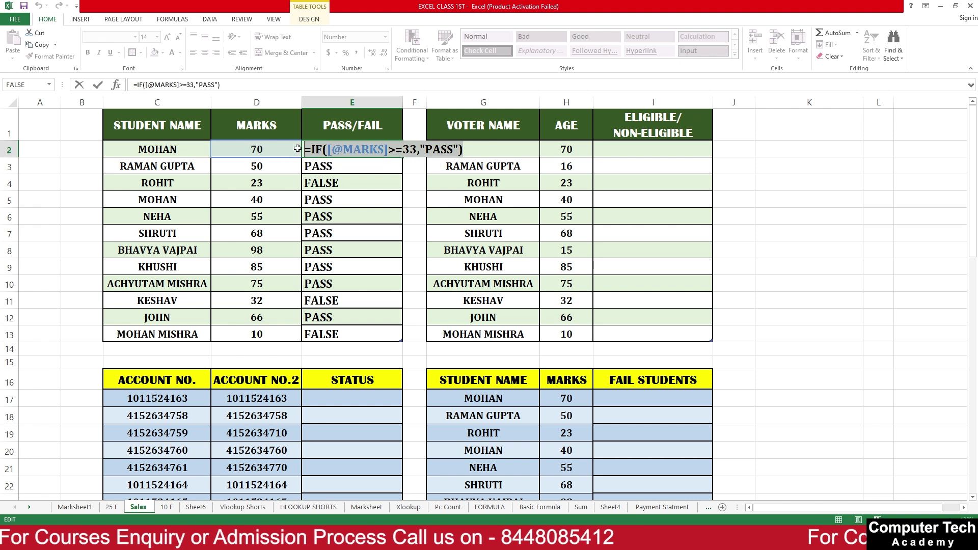
{"action": "key", "text": "BackSpace"}
{"action": "type", "text": "=IF"}
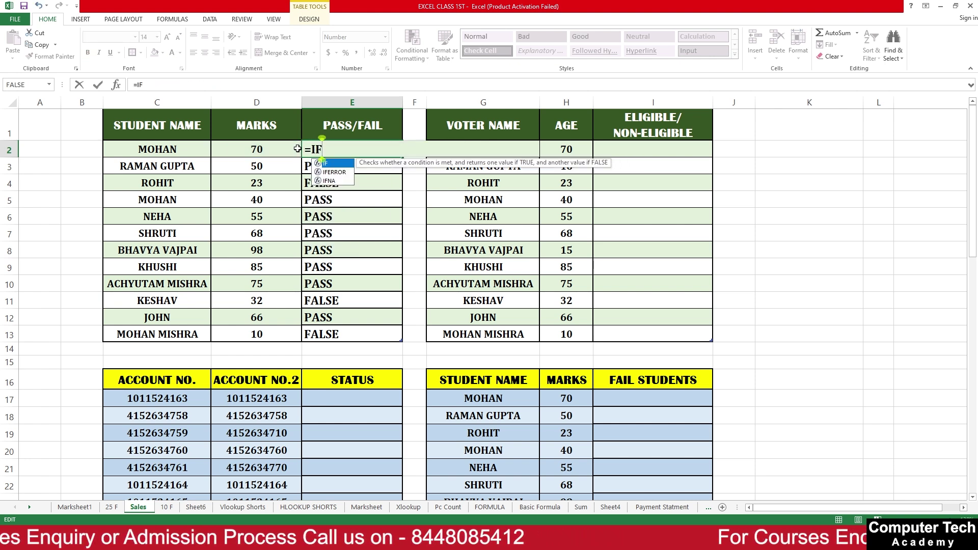
{"action": "type", "text": "("}
{"action": "left_click", "coordinate": [265, 155]}
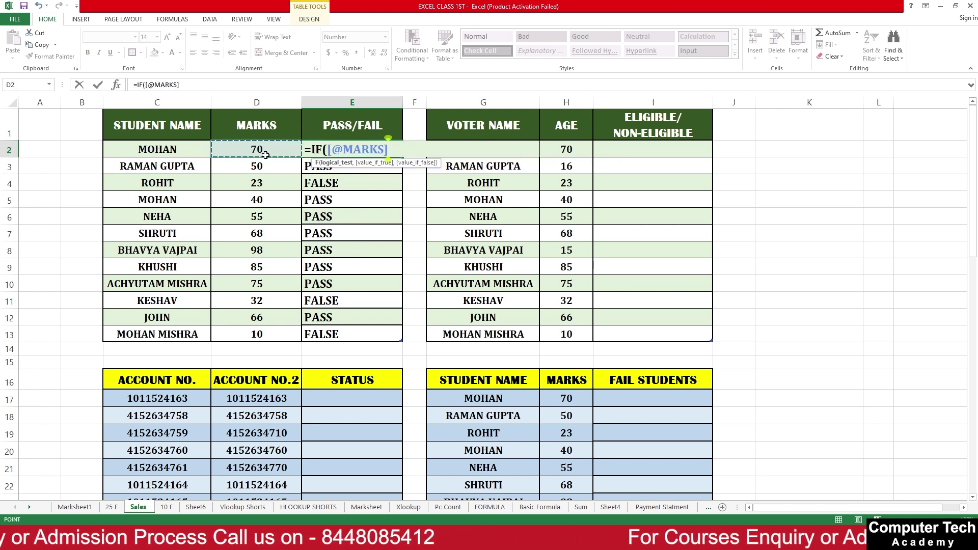
{"action": "type", "text": ">=33,"}
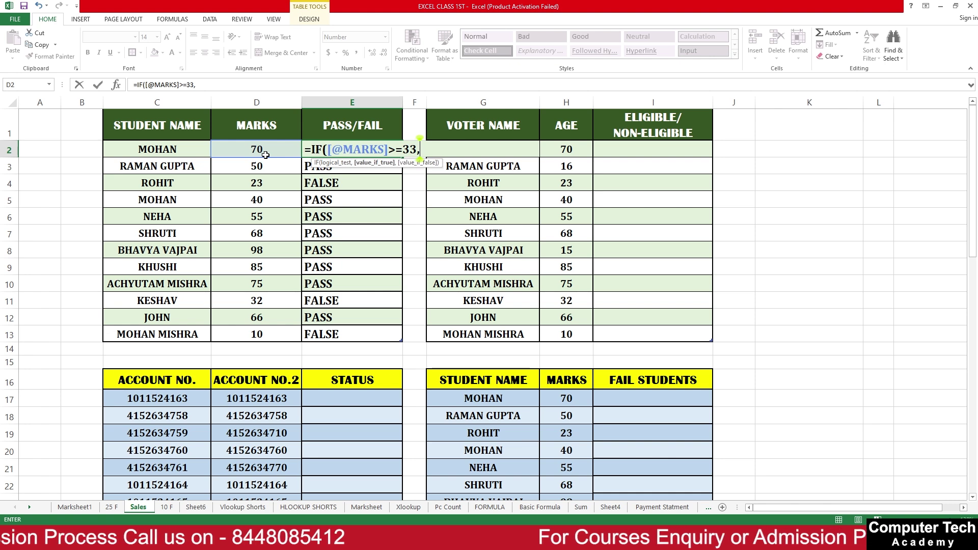
{"action": "type", "text": "\"PASS"}
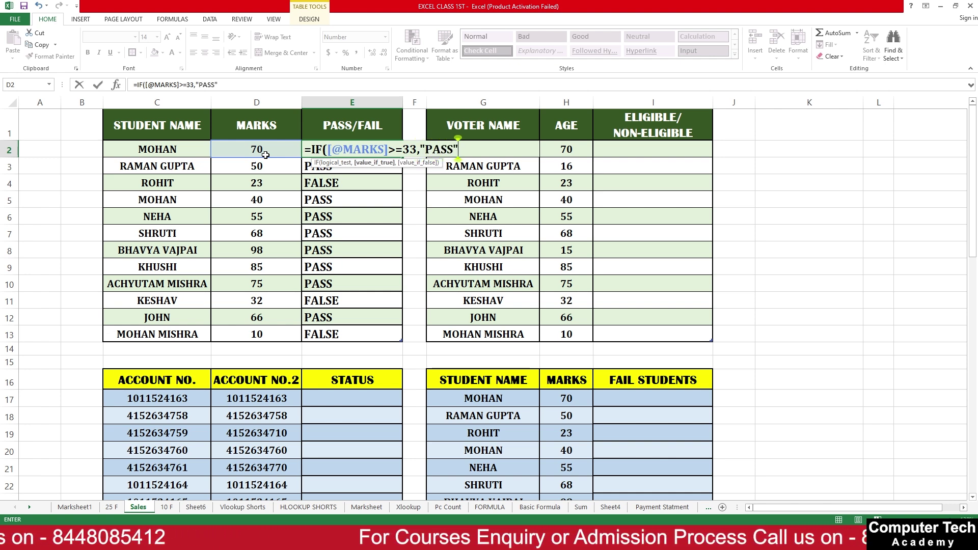
{"action": "type", "text": "\",\"\""}
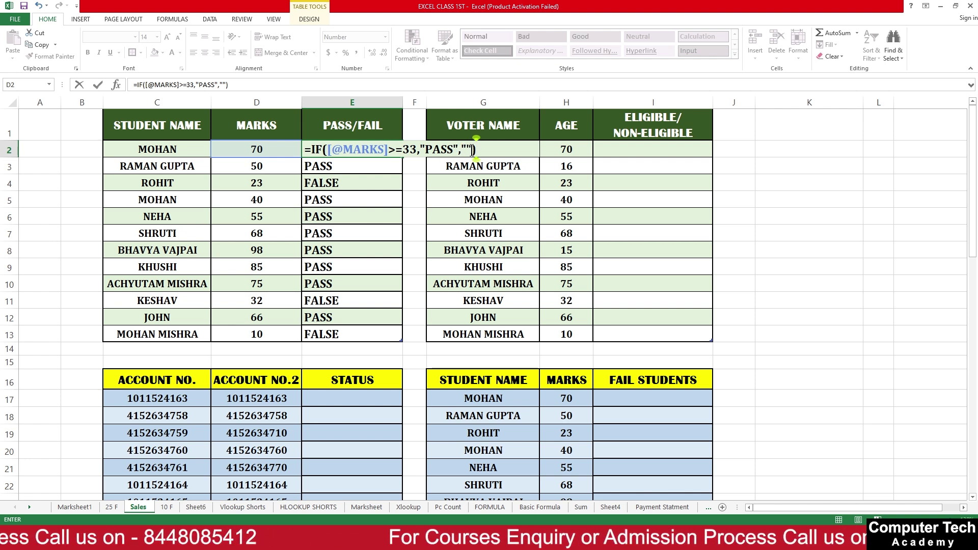
{"action": "key", "text": "ctrl+Return"}
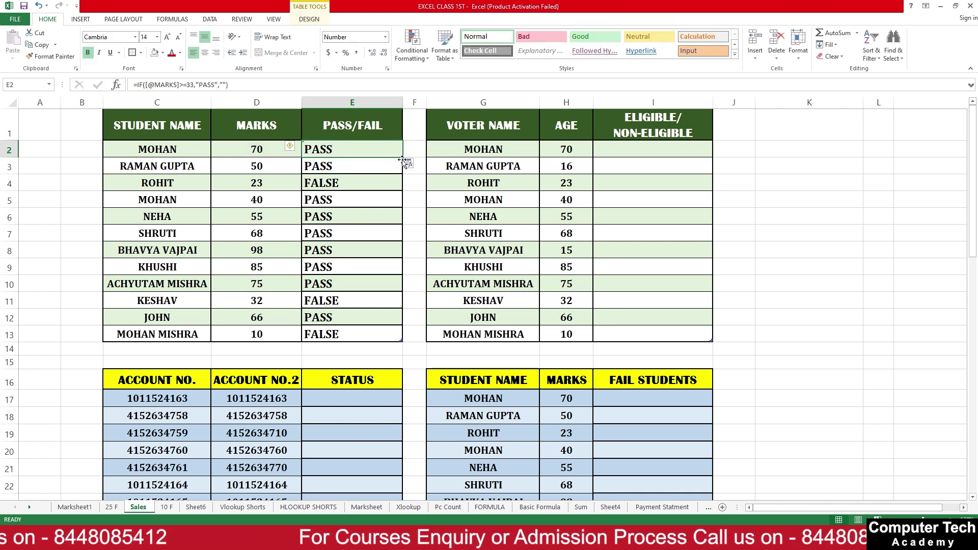
{"action": "left_click_drag", "start_coordinate": [402, 157], "coordinate": [382, 333]}
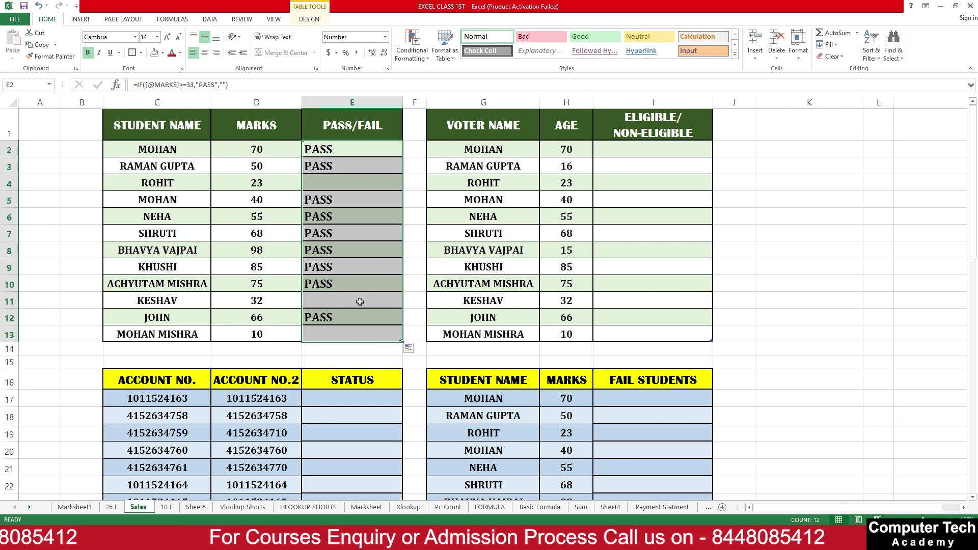
{"action": "left_click", "coordinate": [361, 301]}
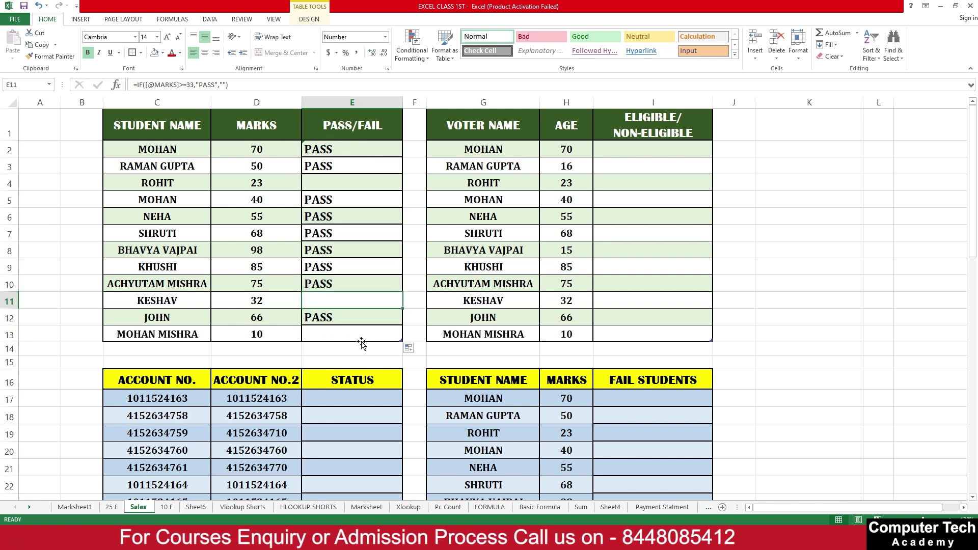
- Set the false value of the IF formula in E2 to "FAIL" and fill the formula down through E13
{"action": "left_click", "coordinate": [348, 147]}
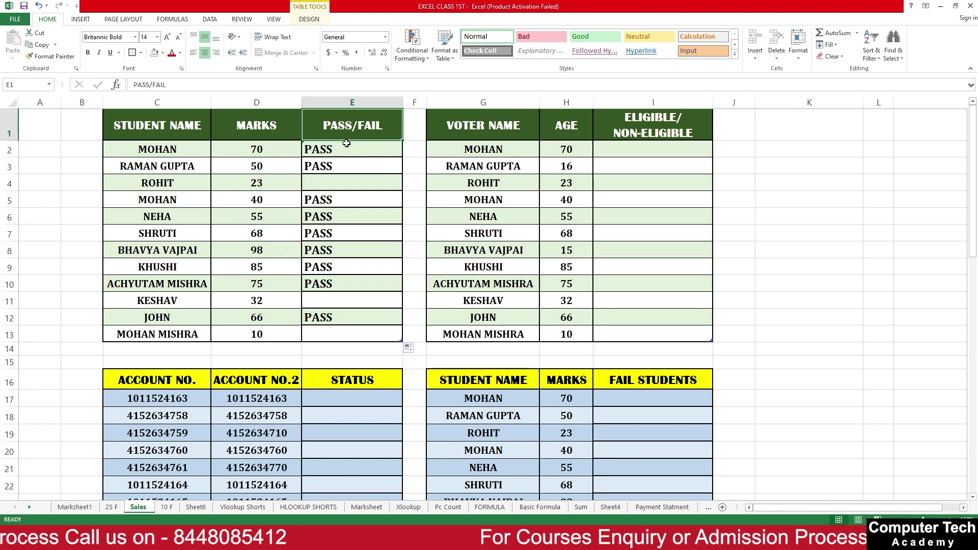
{"action": "double_click", "coordinate": [346, 145]}
{"action": "left_click", "coordinate": [467, 149]}
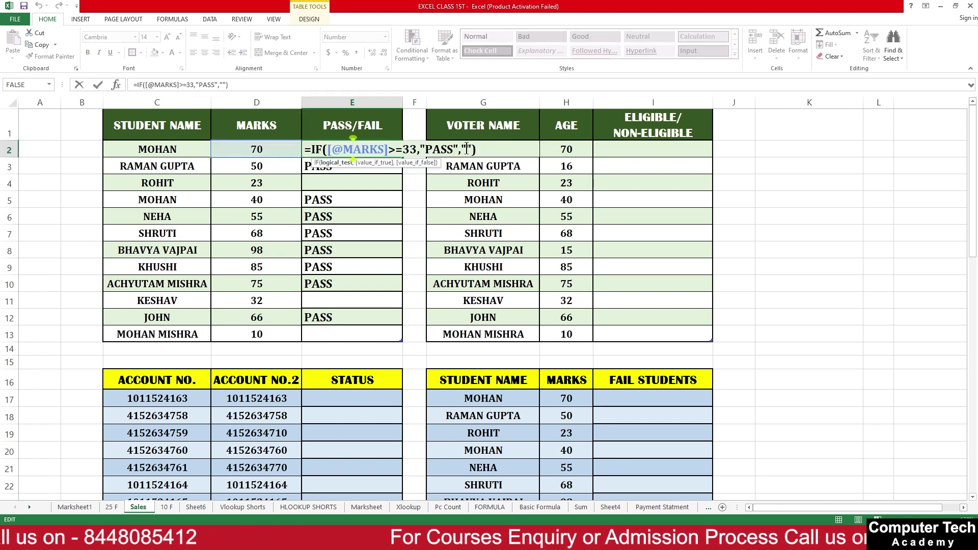
{"action": "type", "text": "FAIL"}
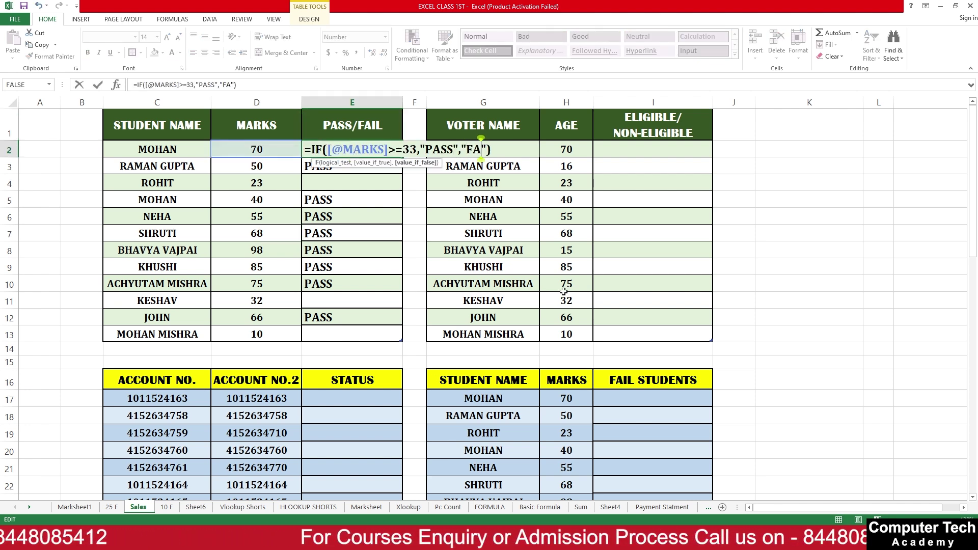
{"action": "key", "text": "Return"}
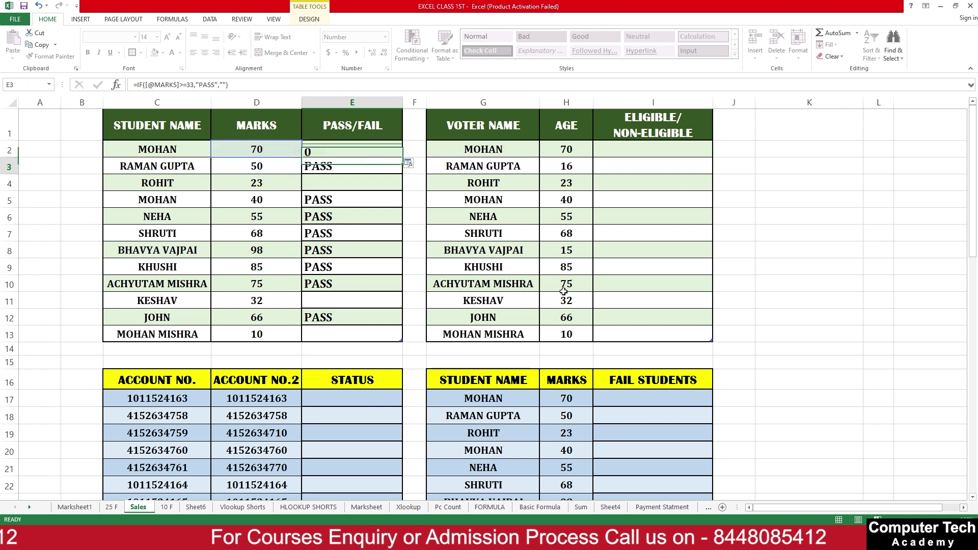
{"action": "key", "text": "Up"}
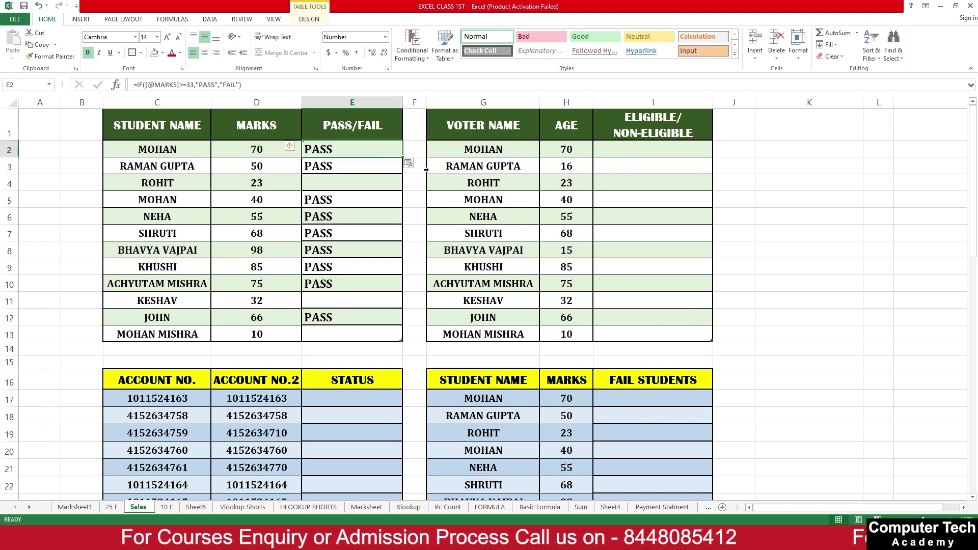
{"action": "left_click_drag", "start_coordinate": [403, 158], "coordinate": [382, 336]}
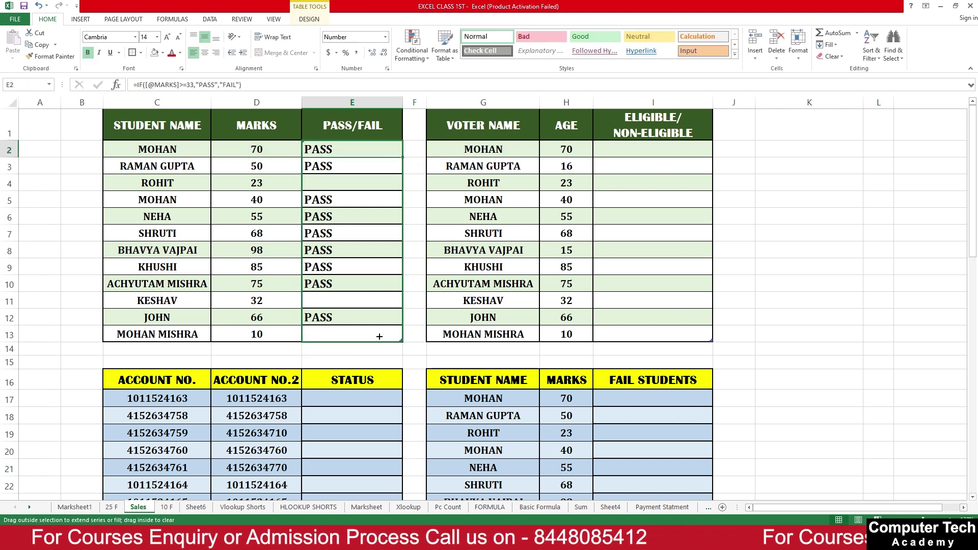
{"action": "left_click", "coordinate": [391, 297]}
{"action": "scroll", "coordinate": [398, 266], "scroll_direction": "down", "scroll_amount": 2}
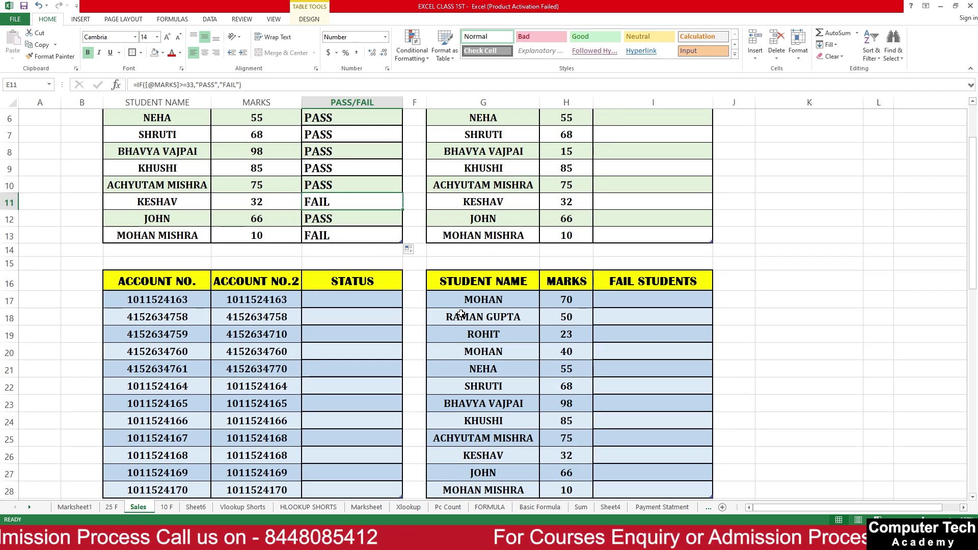
{"action": "scroll", "coordinate": [461, 314], "scroll_direction": "up", "scroll_amount": 2}
{"action": "left_click", "coordinate": [653, 318]}
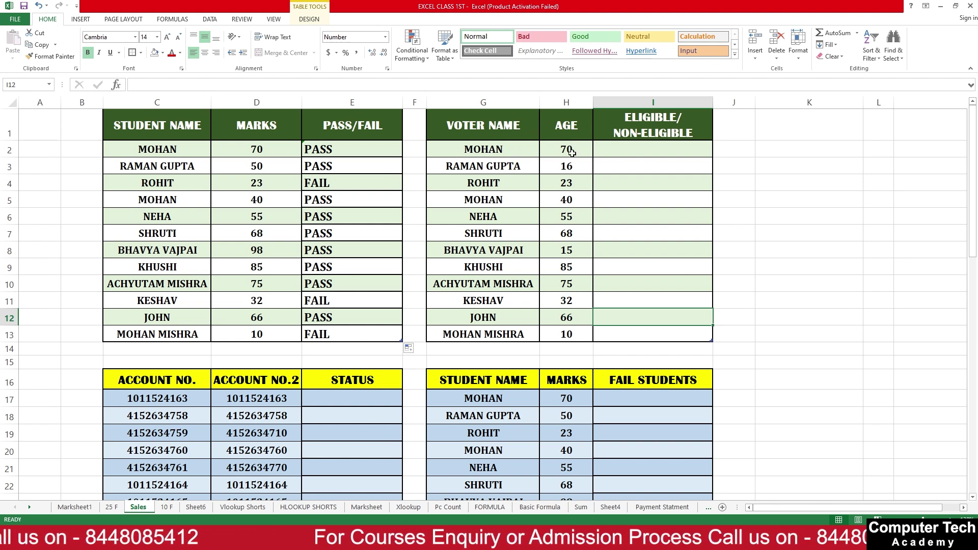
{"action": "left_click", "coordinate": [658, 152]}
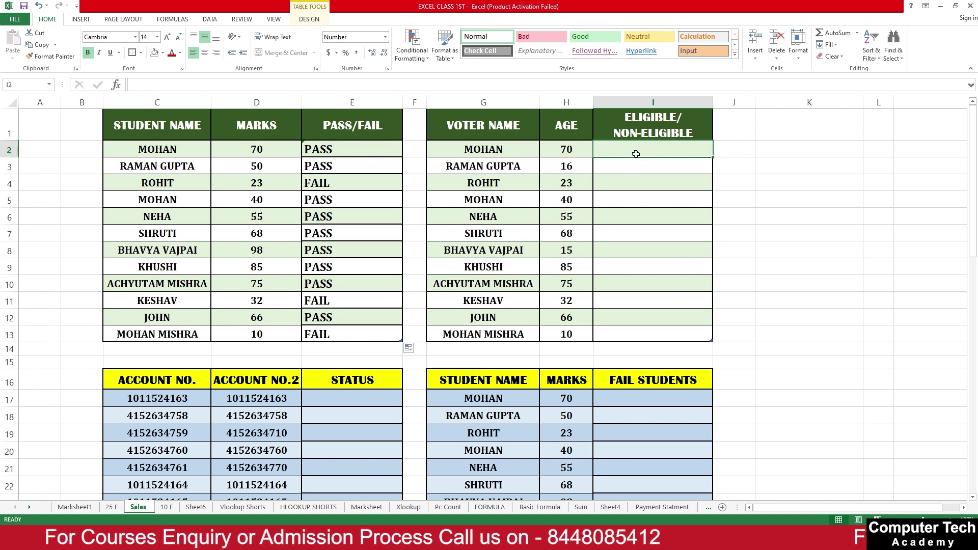
{"action": "type", "text": "=I"}
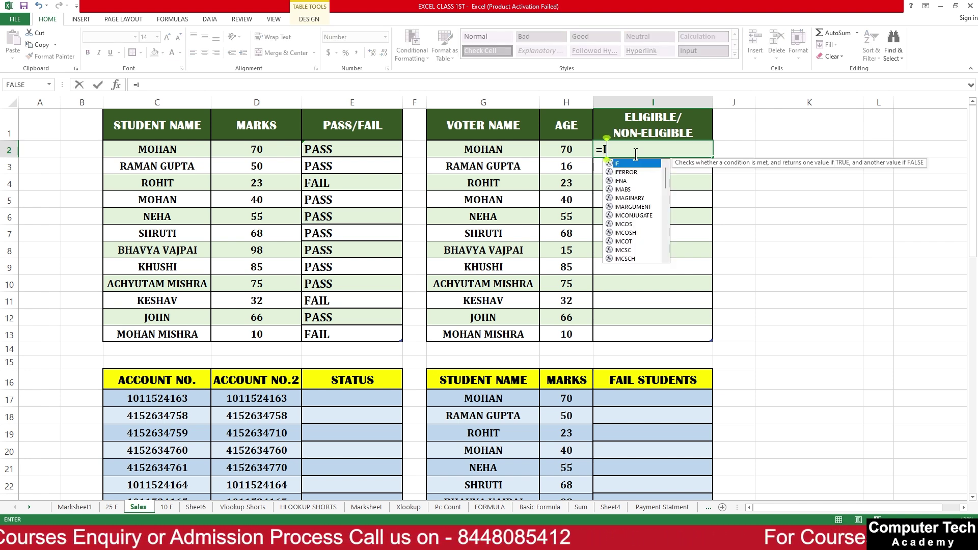
{"action": "type", "text": "F("}
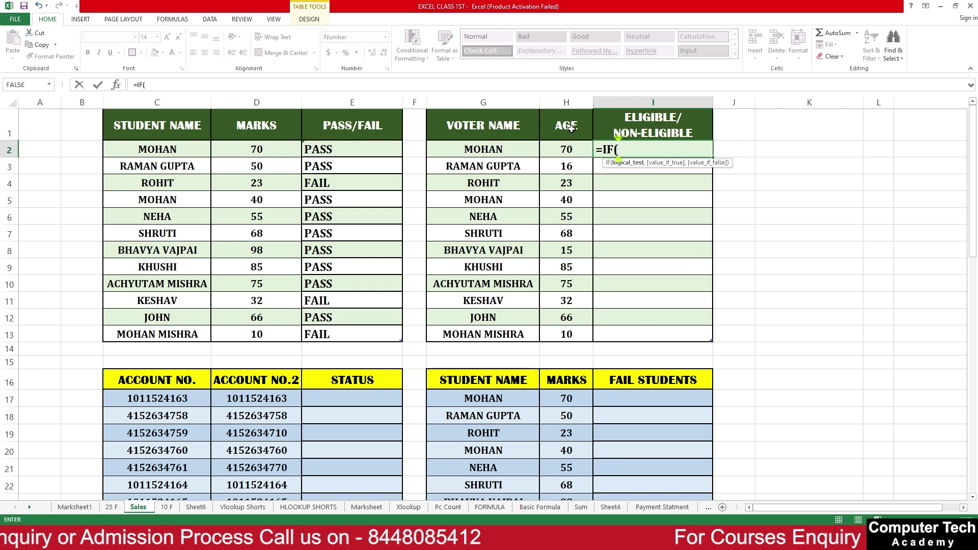
{"action": "left_click", "coordinate": [570, 148]}
{"action": "type", "text": ">="}
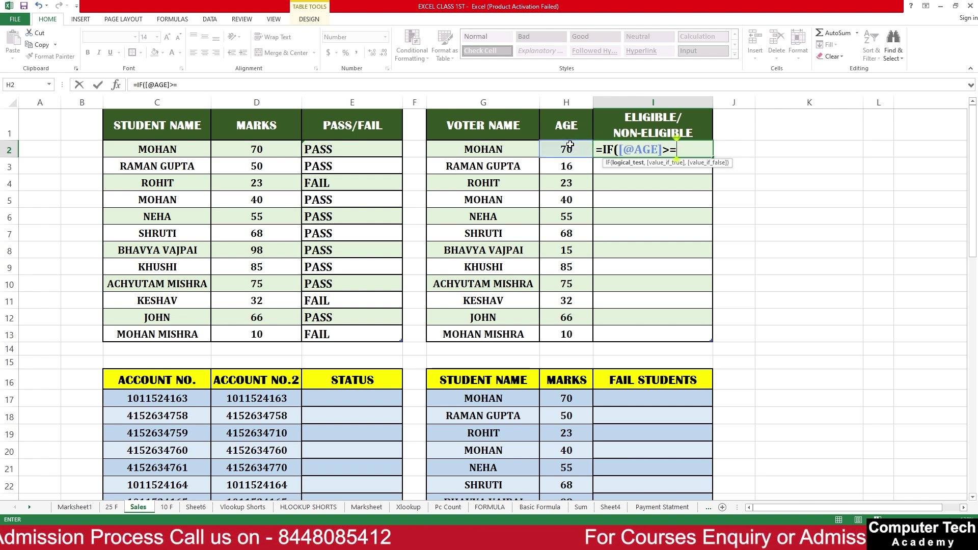
{"action": "type", "text": "18,\""}
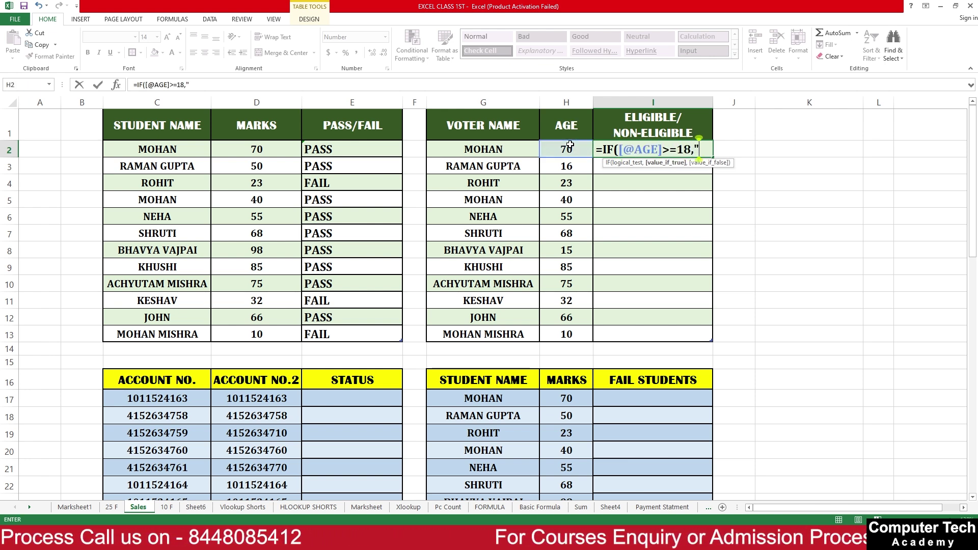
{"action": "type", "text": "ELI"}
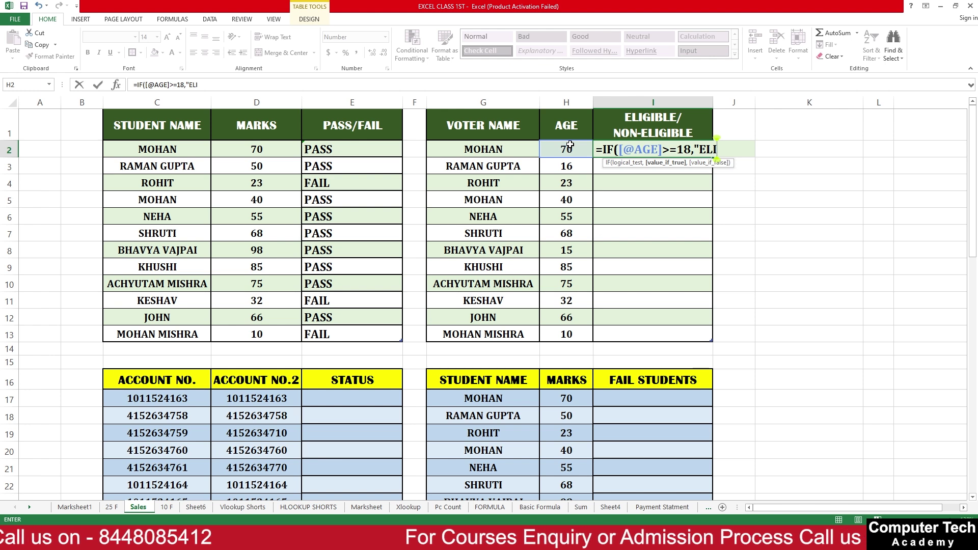
{"action": "type", "text": "GIBLE"}
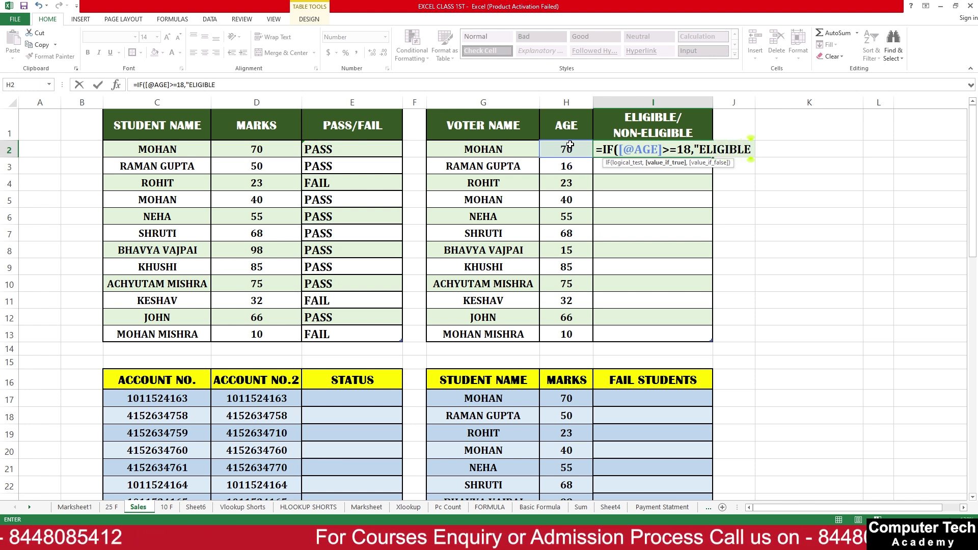
{"action": "type", "text": "\",\""}
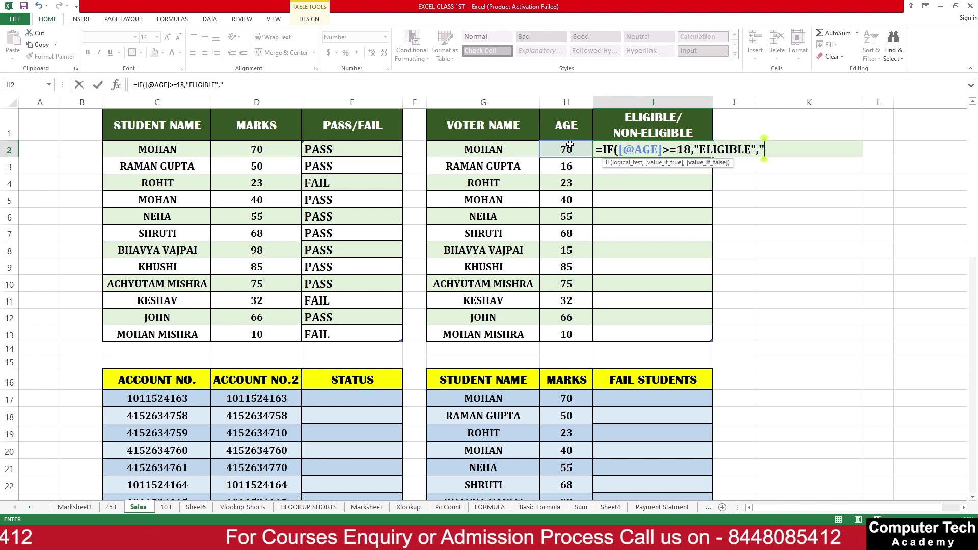
{"action": "type", "text": "NA\""}
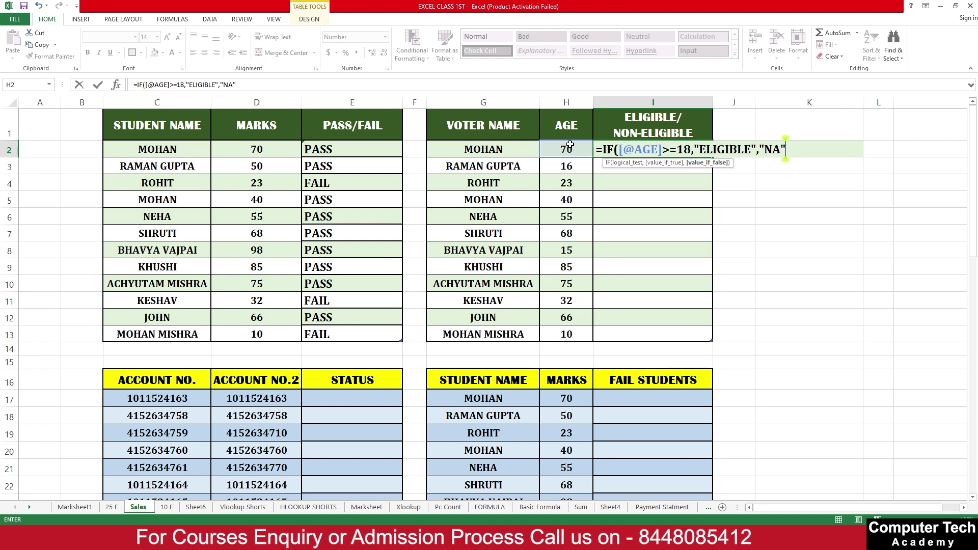
{"action": "type", "text": ")"}
{"action": "key", "text": "Return"}
- Fill the eligibility formula from I2 down through I13 of the voter table
{"action": "key", "text": "Up"}
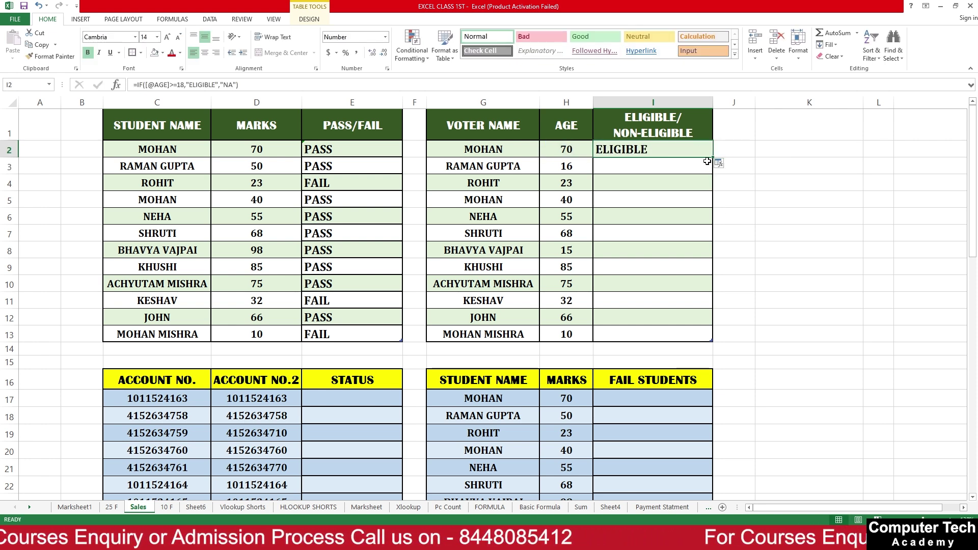
{"action": "left_click_drag", "start_coordinate": [713, 159], "coordinate": [713, 341]}
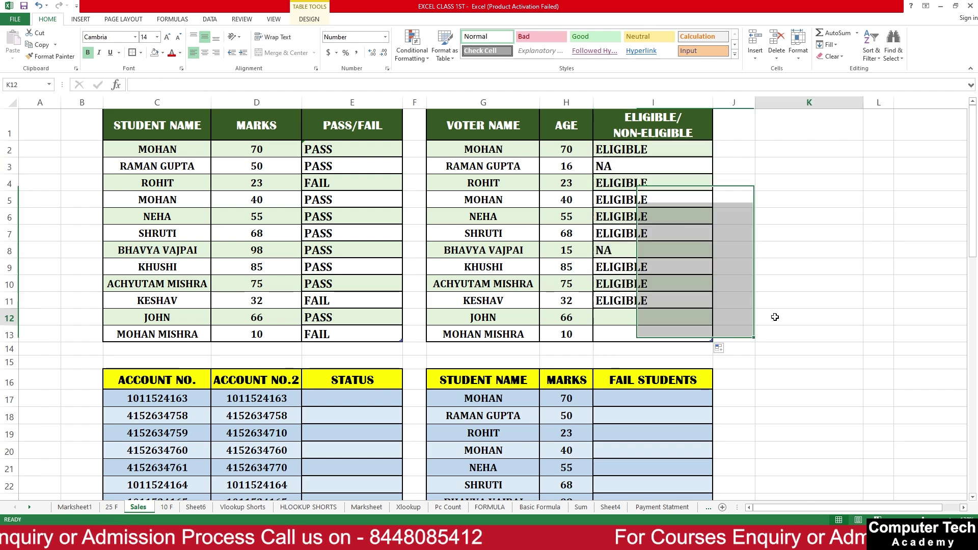
{"action": "left_click", "coordinate": [774, 316]}
- Look over the remaining tables on the Sales sheet, locate IF(AND in the 25 F formula list, and open the 10 F sheet
{"action": "scroll", "coordinate": [532, 322], "scroll_direction": "down", "scroll_amount": 3}
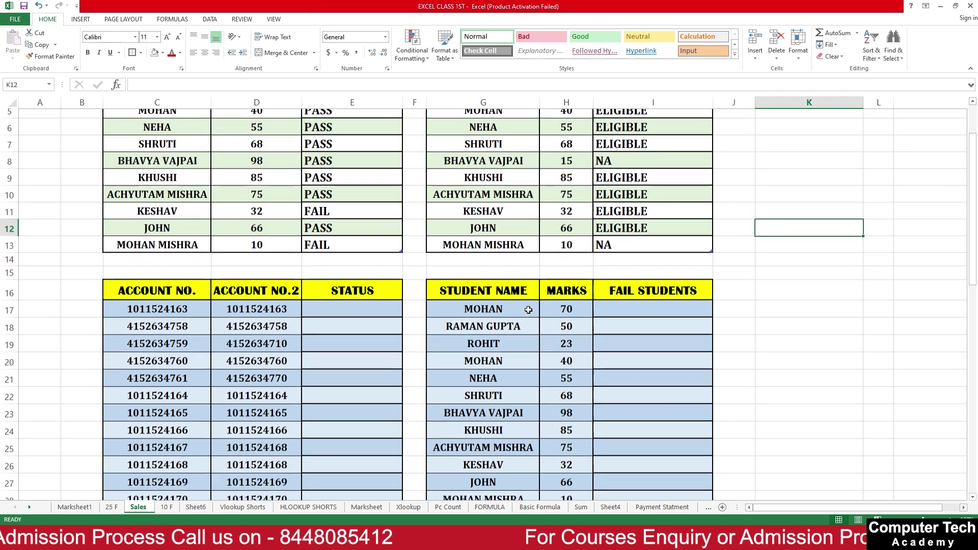
{"action": "scroll", "coordinate": [531, 322], "scroll_direction": "down", "scroll_amount": 4}
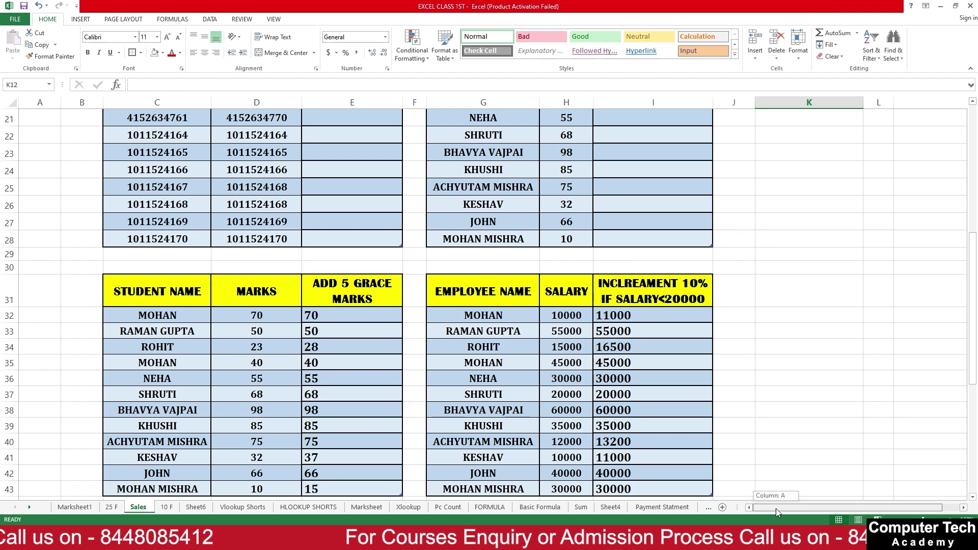
{"action": "scroll", "coordinate": [387, 368], "scroll_direction": "up", "scroll_amount": 5}
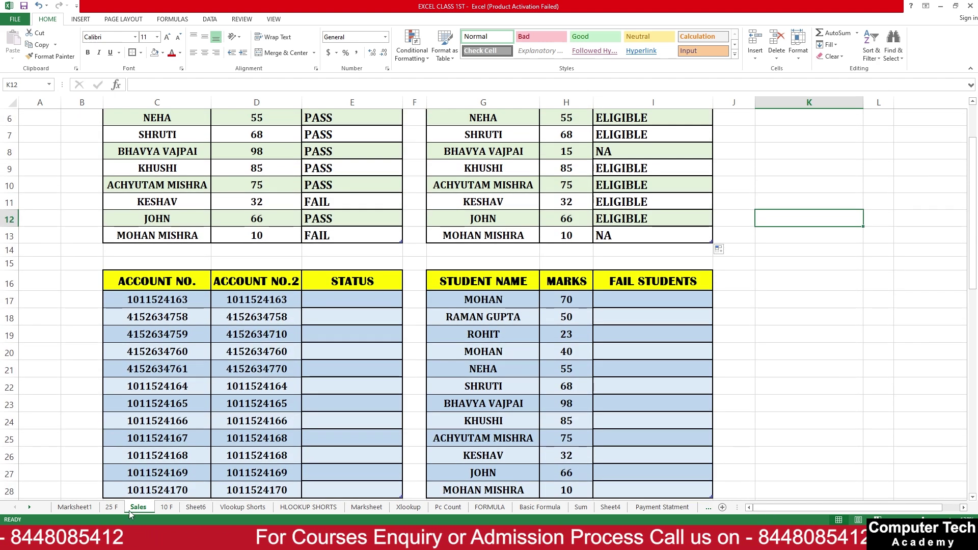
{"action": "left_click", "coordinate": [112, 507]}
{"action": "left_click", "coordinate": [67, 380]}
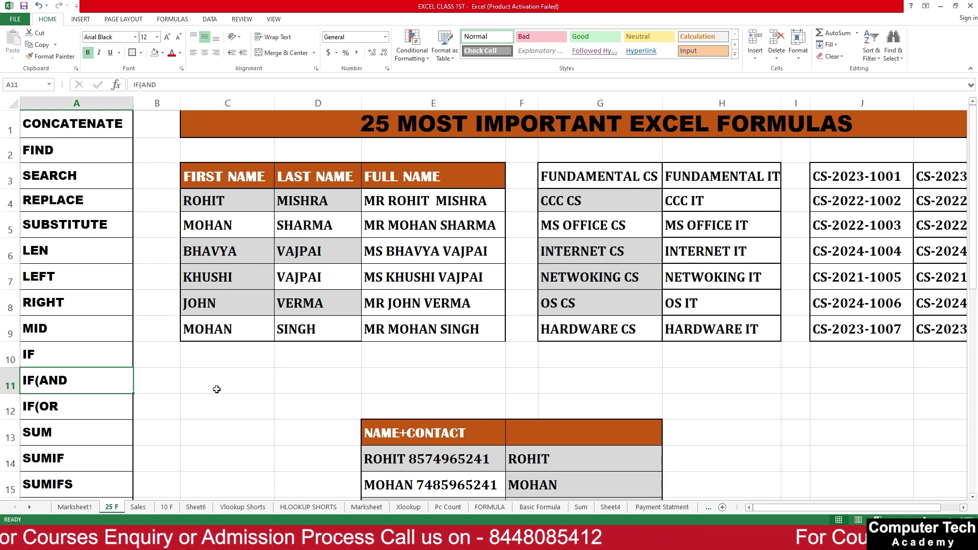
{"action": "left_click", "coordinate": [164, 507]}
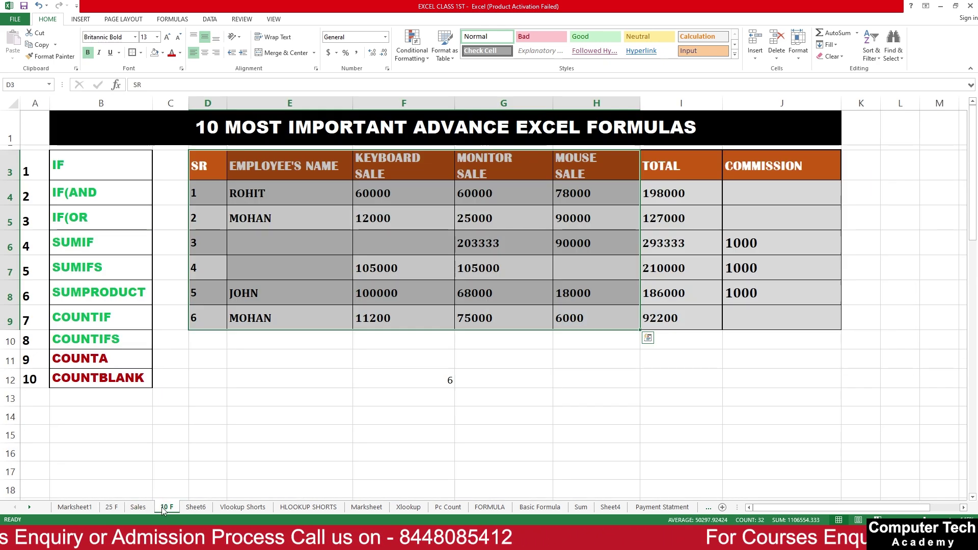
{"action": "left_click", "coordinate": [387, 434]}
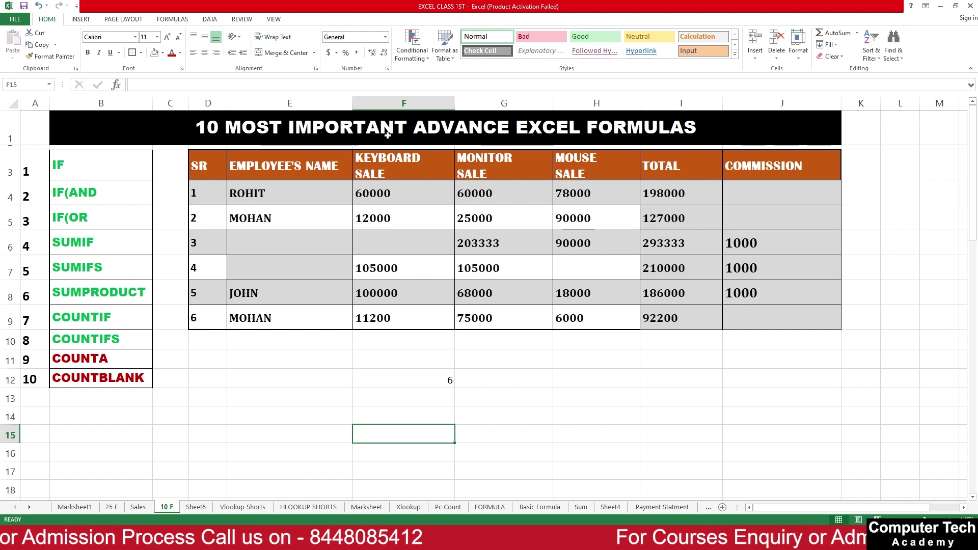
- Narrow the EMPLOYEE'S NAME and KEYBOARD SALE columns on the 10 F sheet
{"action": "left_click_drag", "start_coordinate": [353, 103], "coordinate": [345, 102]}
{"action": "left_click", "coordinate": [397, 103]}
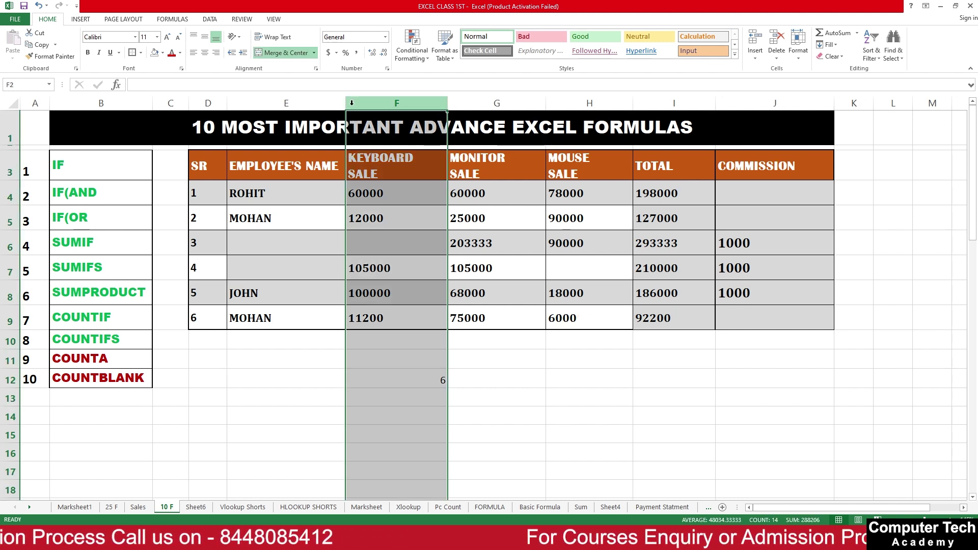
{"action": "left_click_drag", "start_coordinate": [446, 125], "coordinate": [419, 124]}
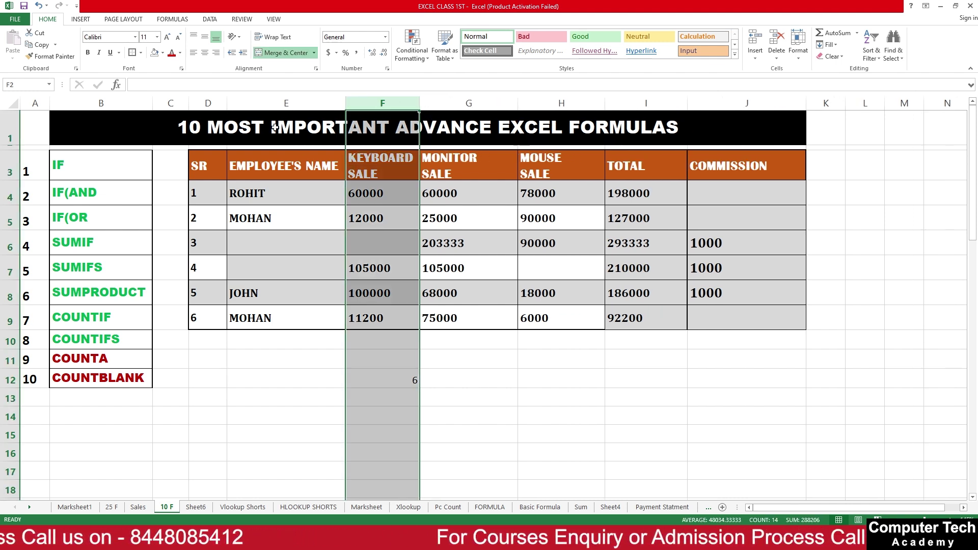
- Delete the title row above the employee sales table
{"action": "left_click", "coordinate": [72, 140]}
{"action": "left_click", "coordinate": [11, 130]}
{"action": "key", "text": "ctrl+minus"}
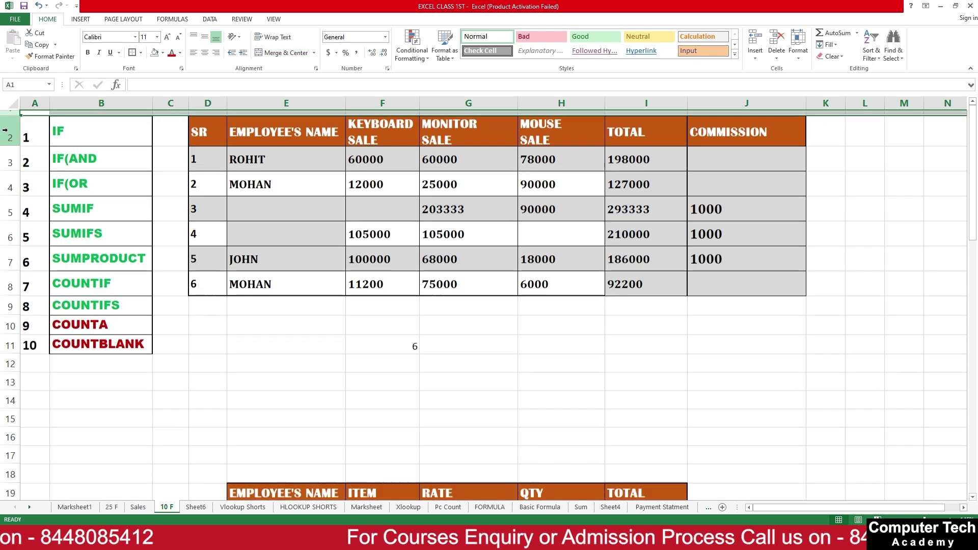
{"action": "left_click", "coordinate": [392, 308]}
- Delete column B containing the list of formula names
{"action": "left_click", "coordinate": [74, 103]}
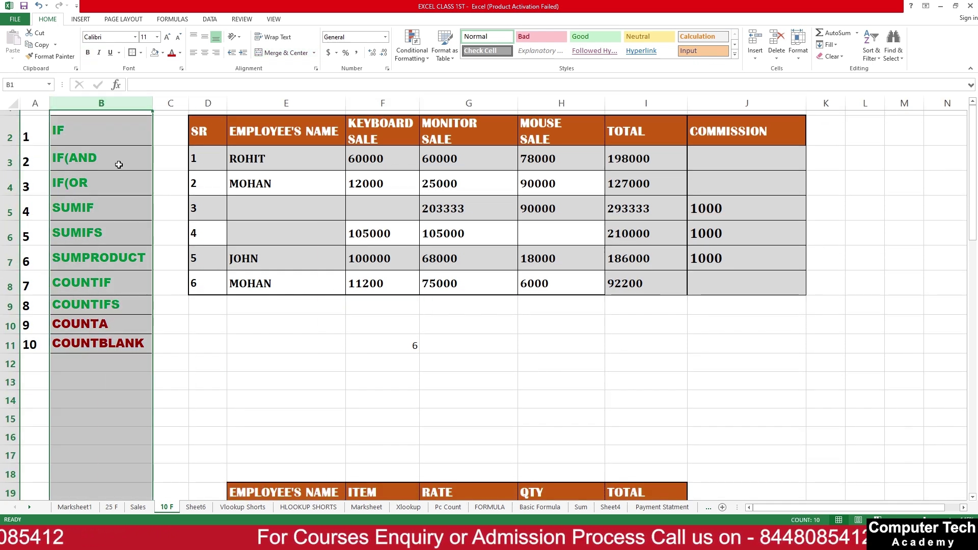
{"action": "key", "text": "ctrl+minus"}
{"action": "scroll", "coordinate": [446, 357], "scroll_direction": "down", "scroll_amount": 3}
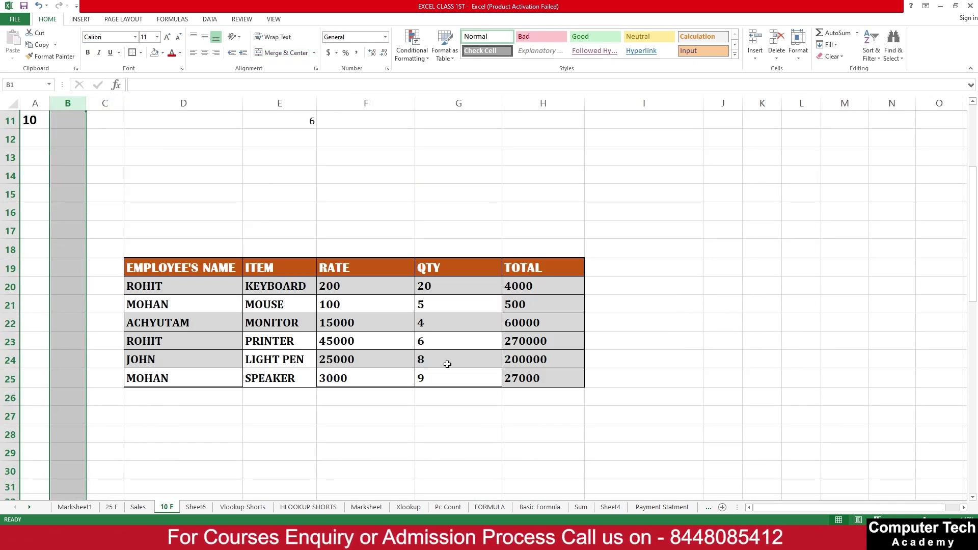
{"action": "scroll", "coordinate": [447, 370], "scroll_direction": "up", "scroll_amount": 3}
{"action": "left_click", "coordinate": [447, 342]}
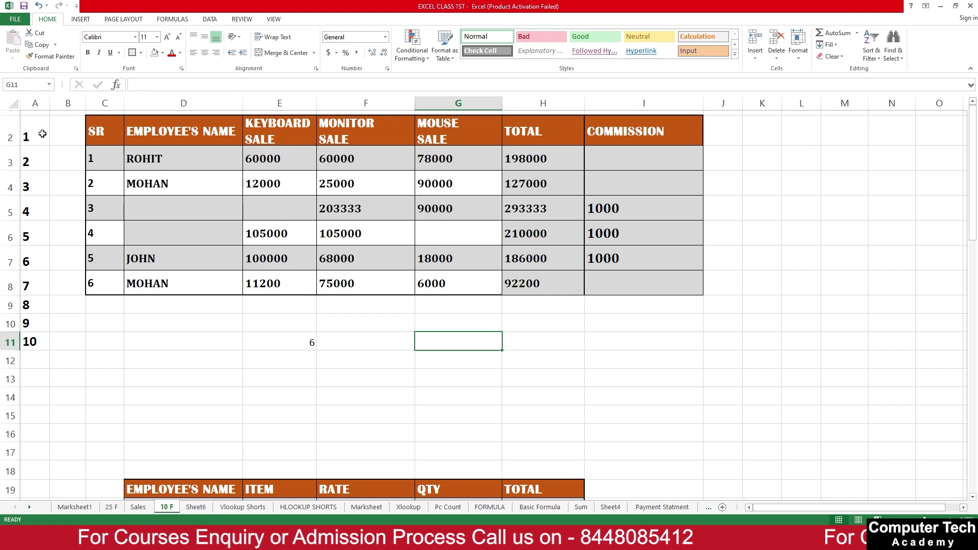
- Fill in the missing employee names in D5 and D6 of the sales table
{"action": "left_click", "coordinate": [158, 162]}
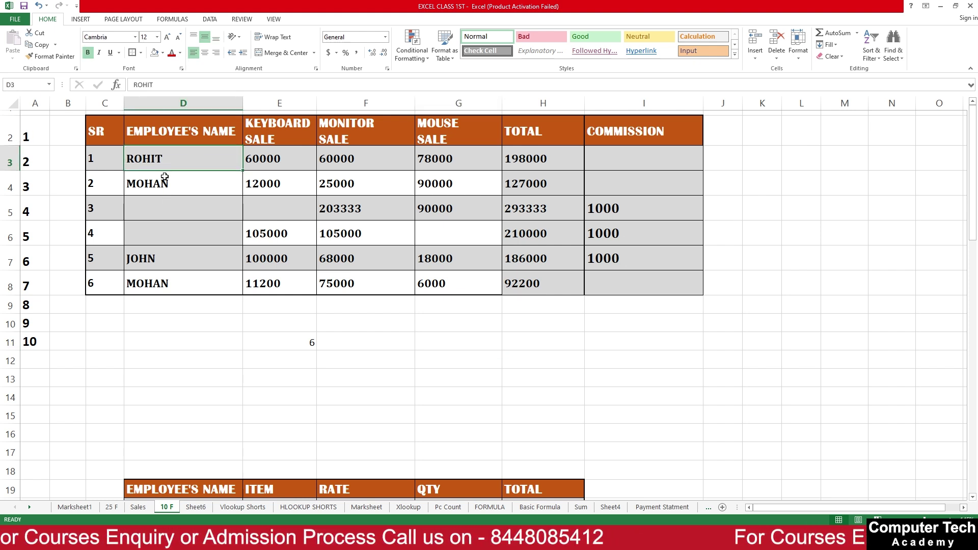
{"action": "left_click", "coordinate": [135, 217]}
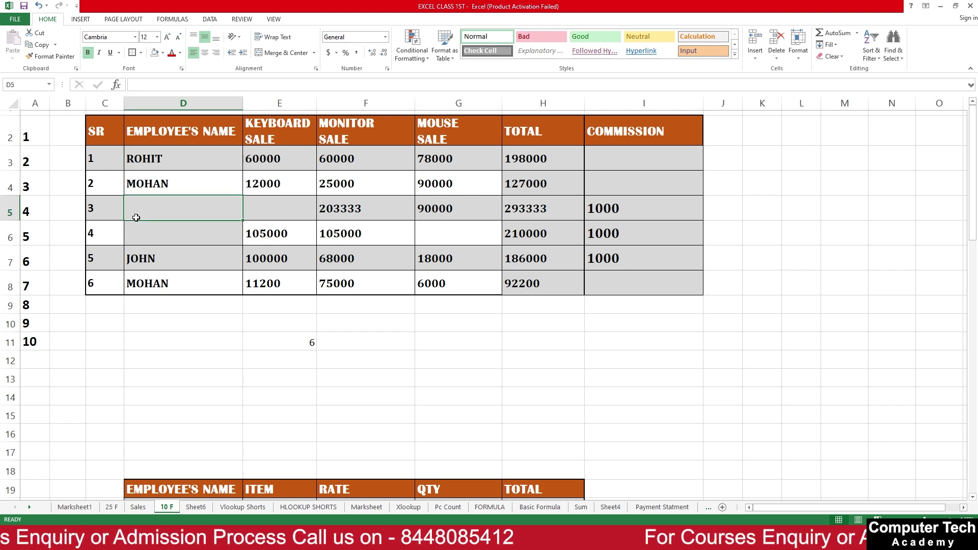
{"action": "type", "text": "BHAVYA"}
{"action": "key", "text": "Return"}
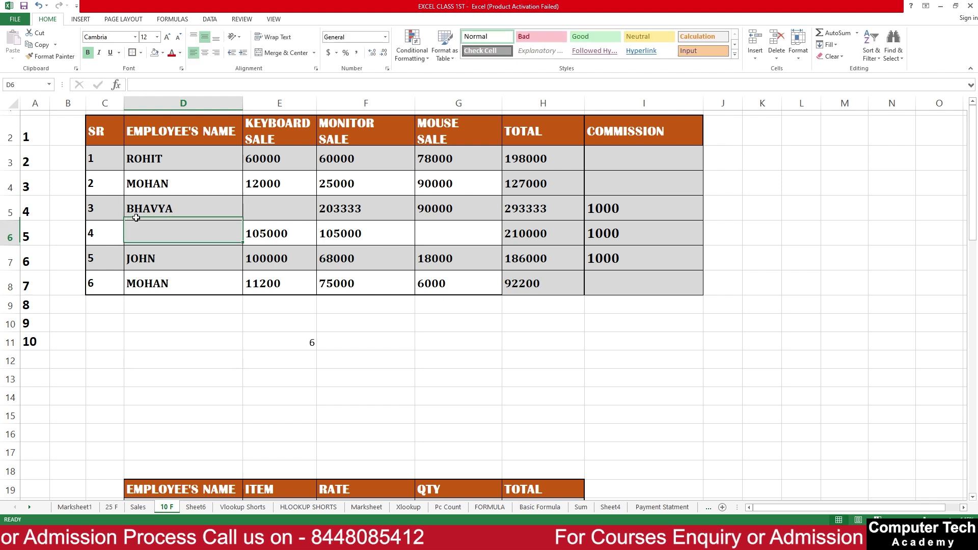
{"action": "type", "text": "KHUSHI"}
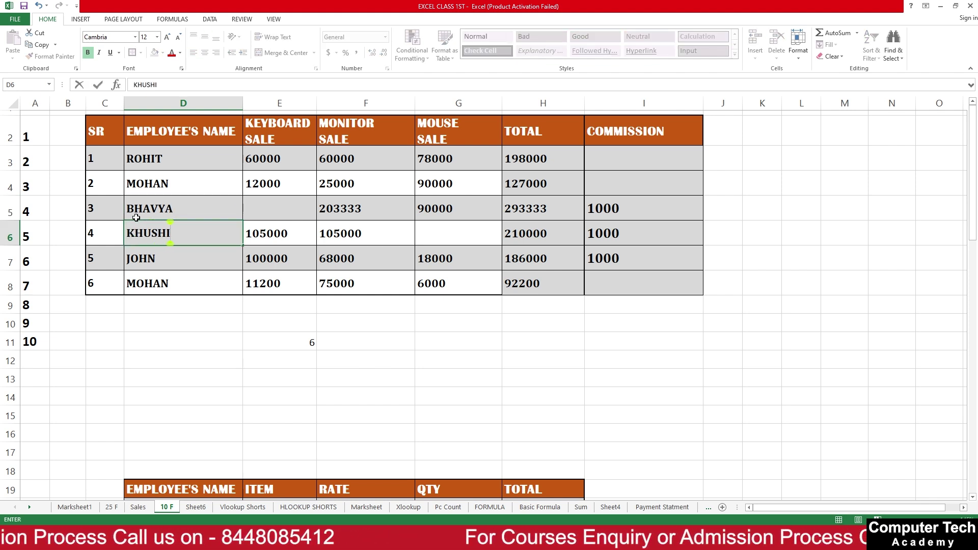
{"action": "key", "text": "Return"}
- Enter 45000 as the keyboard sale in E5 and copy the mouse sale 90000 from G5 down to G6
{"action": "left_click", "coordinate": [292, 212]}
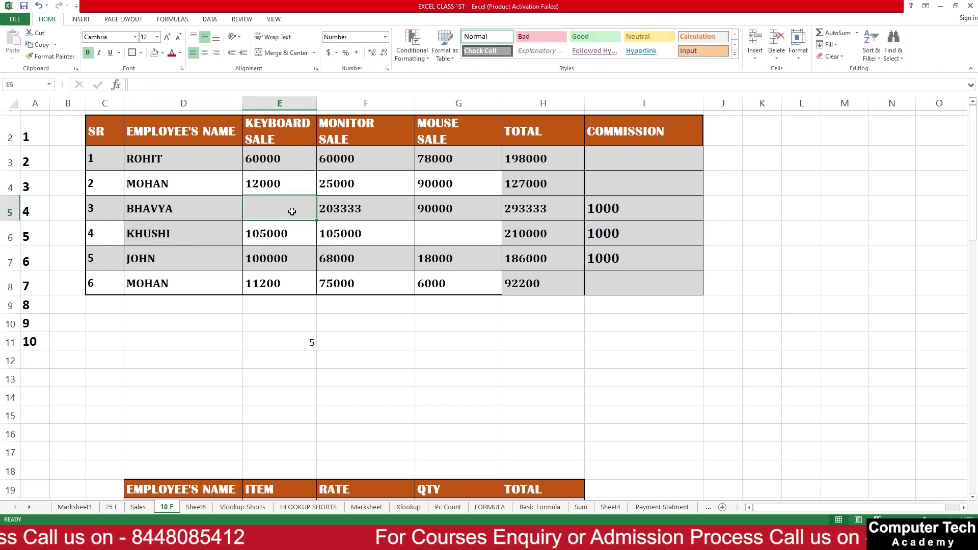
{"action": "type", "text": "45000"}
{"action": "key", "text": "Return"}
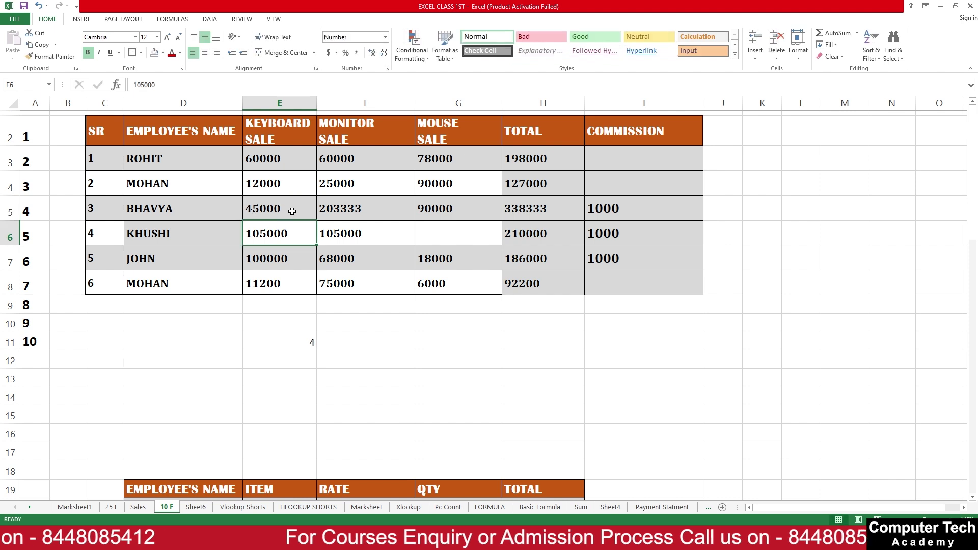
{"action": "left_click", "coordinate": [475, 209]}
{"action": "left_click_drag", "start_coordinate": [502, 220], "coordinate": [503, 245]}
{"action": "left_click", "coordinate": [595, 303]}
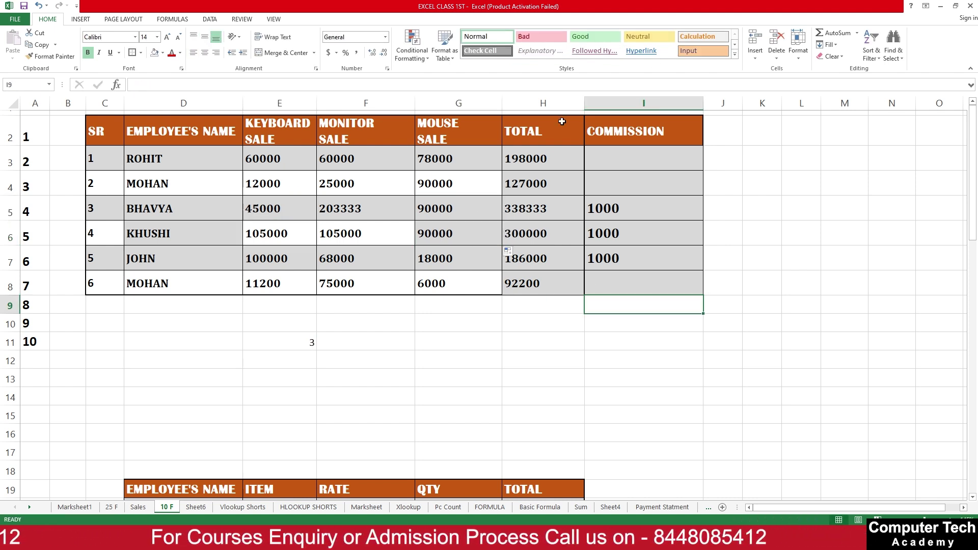
- Narrow the MONITOR SALE and MOUSE SALE columns to suit their contents
{"action": "double_click", "coordinate": [501, 103]}
{"action": "double_click", "coordinate": [415, 103]}
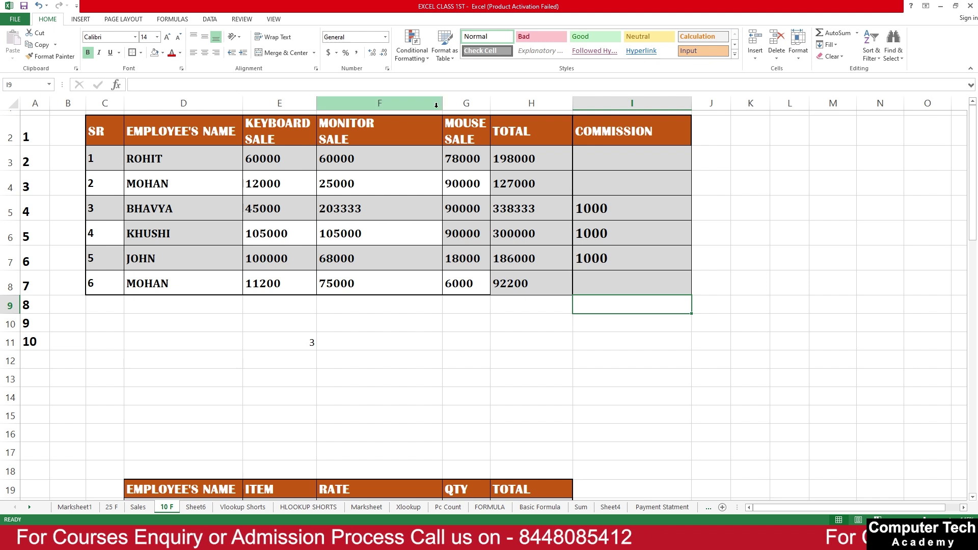
{"action": "mouse_move", "coordinate": [442, 103]}
{"action": "left_mouse_down"}
{"action": "mouse_move", "coordinate": [379, 103]}
{"action": "mouse_move", "coordinate": [450, 109]}
{"action": "left_mouse_up"}
{"action": "left_click", "coordinate": [421, 178]}
- Inspect the first TOTAL formula in H3 and clear the COMMISSION values in I3:I8
{"action": "left_click", "coordinate": [503, 156]}
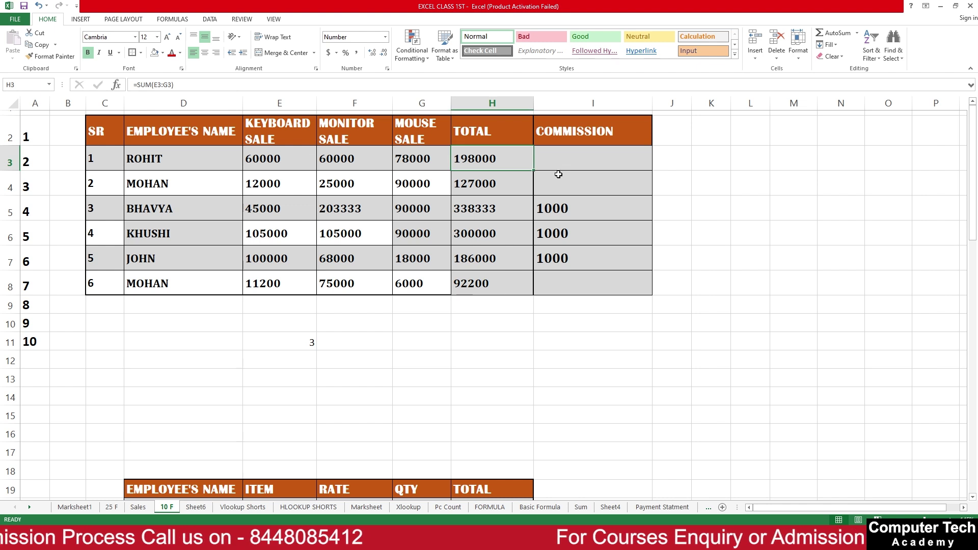
{"action": "left_click_drag", "start_coordinate": [559, 167], "coordinate": [538, 291]}
{"action": "key", "text": "Delete"}
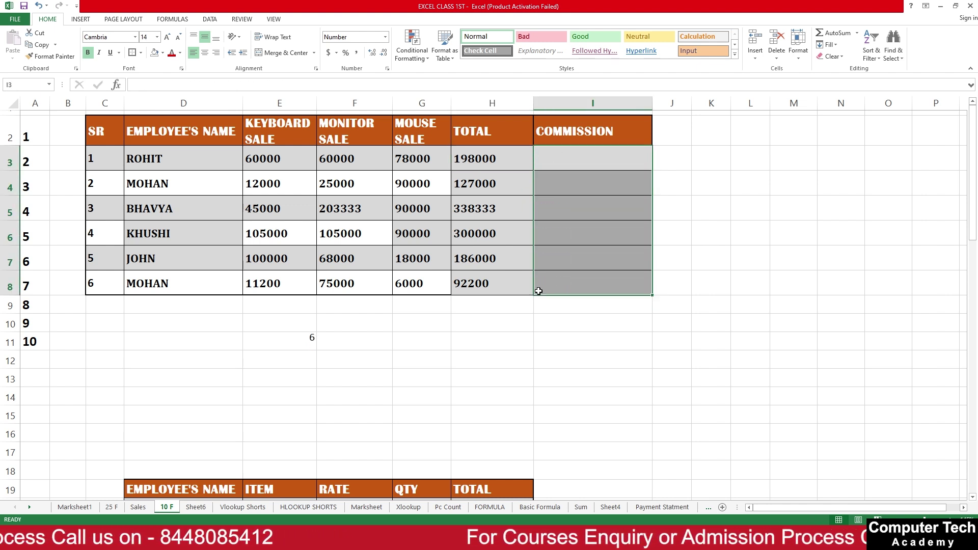
- Enter =SUM(E3:G3) as the first TOTAL in H3 and fill the formula down to H8
{"action": "left_click", "coordinate": [484, 161]}
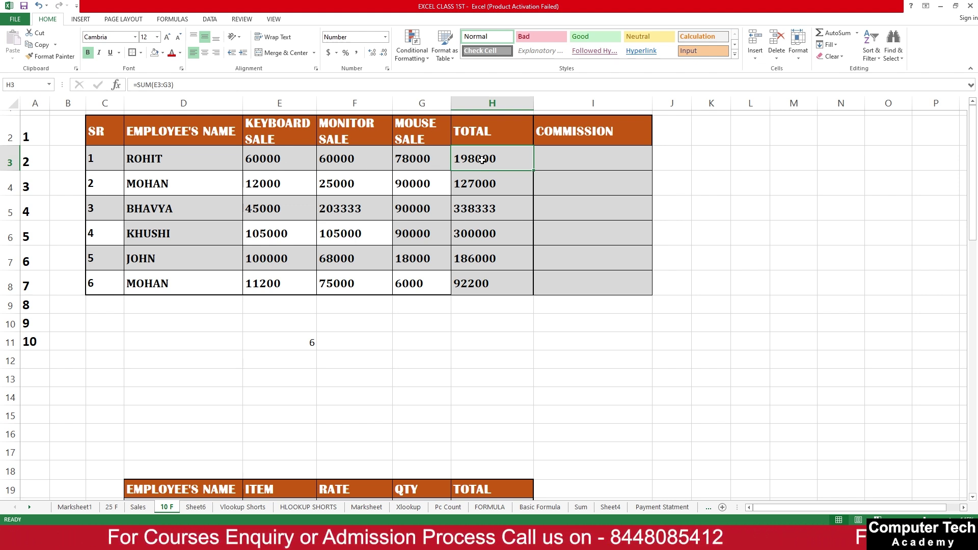
{"action": "type", "text": "=SUM("}
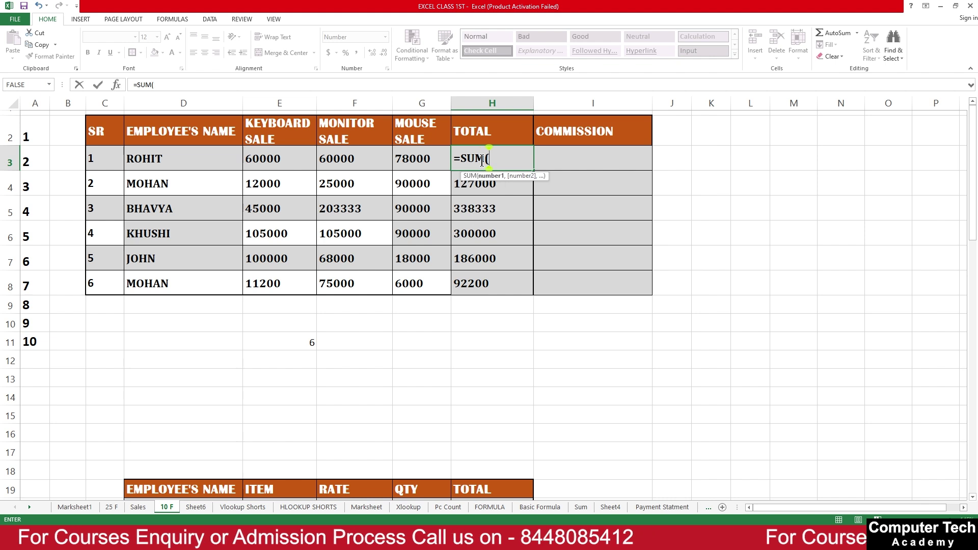
{"action": "left_click_drag", "start_coordinate": [282, 163], "coordinate": [412, 161]}
{"action": "key", "text": "Return"}
{"action": "left_click", "coordinate": [511, 161]}
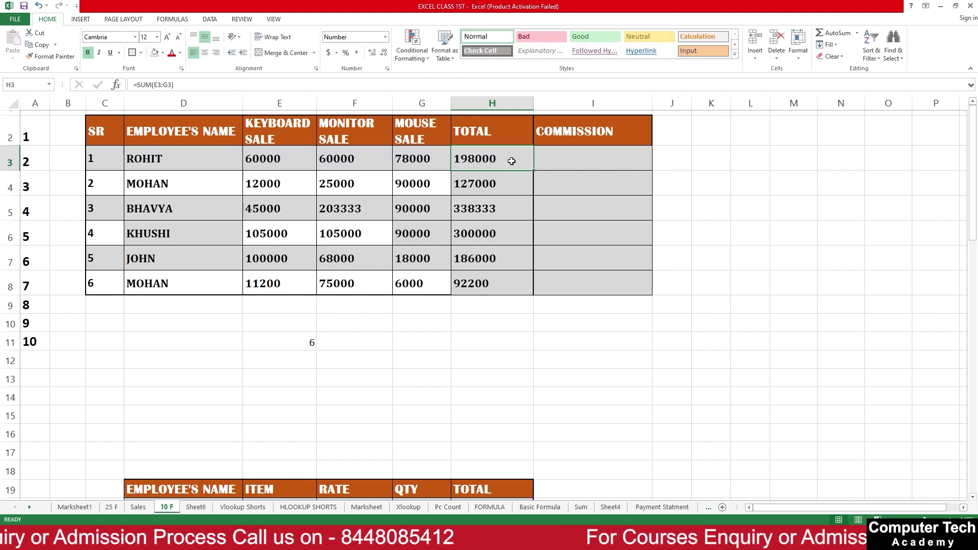
{"action": "left_click_drag", "start_coordinate": [532, 173], "coordinate": [533, 293]}
{"action": "left_click", "coordinate": [609, 377]}
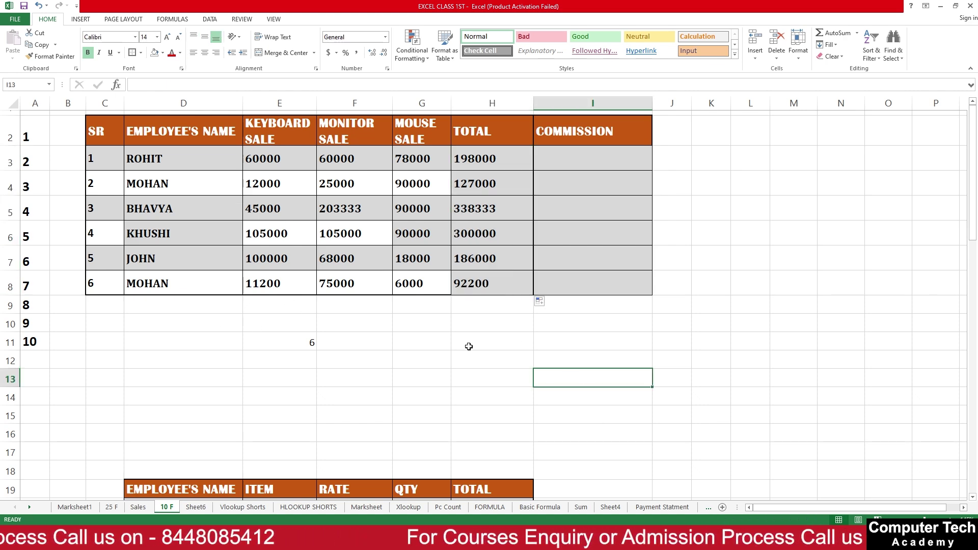
- Enter =IF(H3>=150000,"1000") as the first COMMISSION in I3 and fill it down to I8
{"action": "scroll", "coordinate": [526, 370], "scroll_direction": "up", "scroll_amount": 3, "text": "ctrl"}
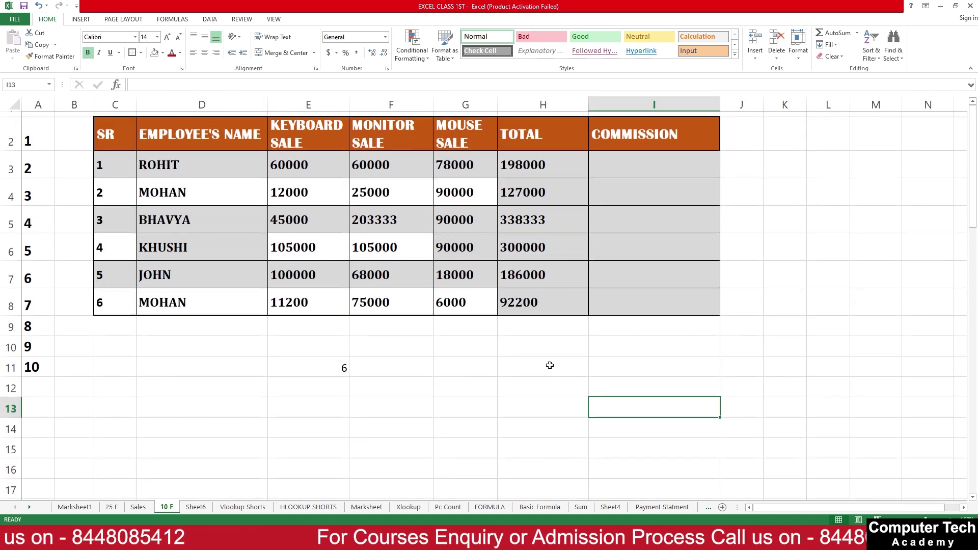
{"action": "left_click", "coordinate": [605, 162]}
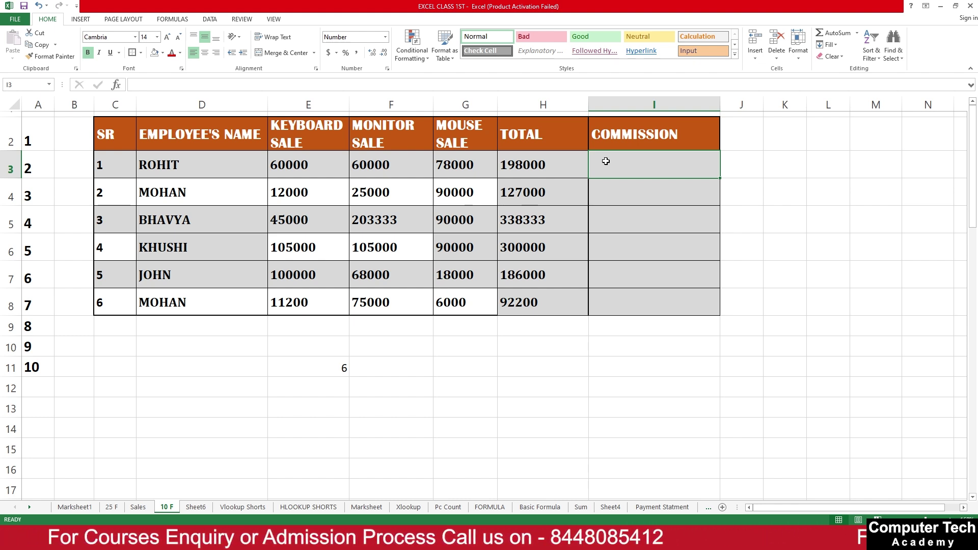
{"action": "type", "text": "=IF("}
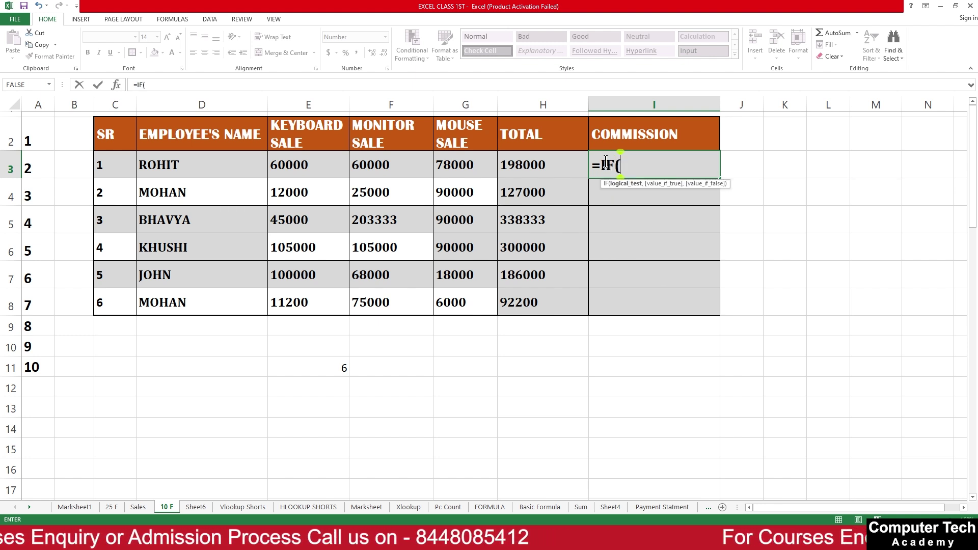
{"action": "left_click", "coordinate": [546, 170]}
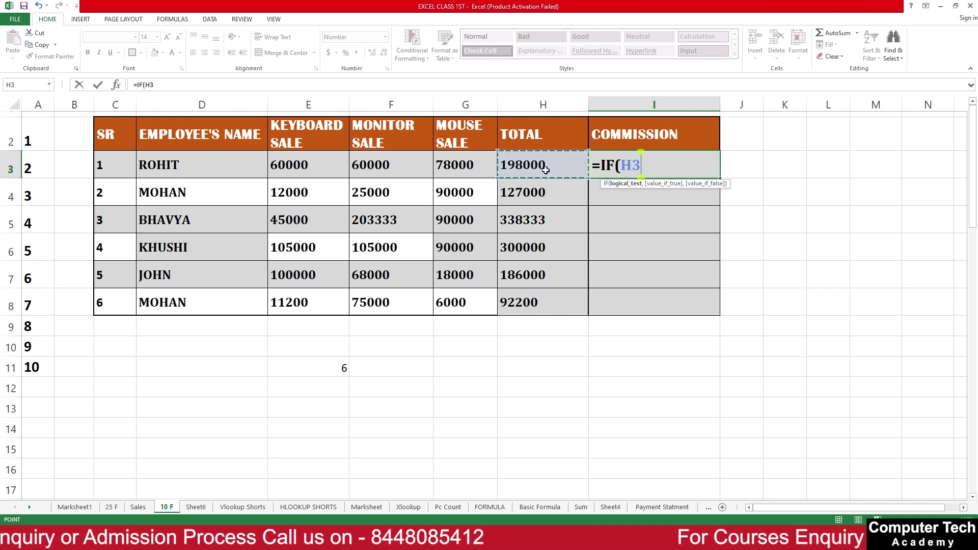
{"action": "type", "text": ">=150000"}
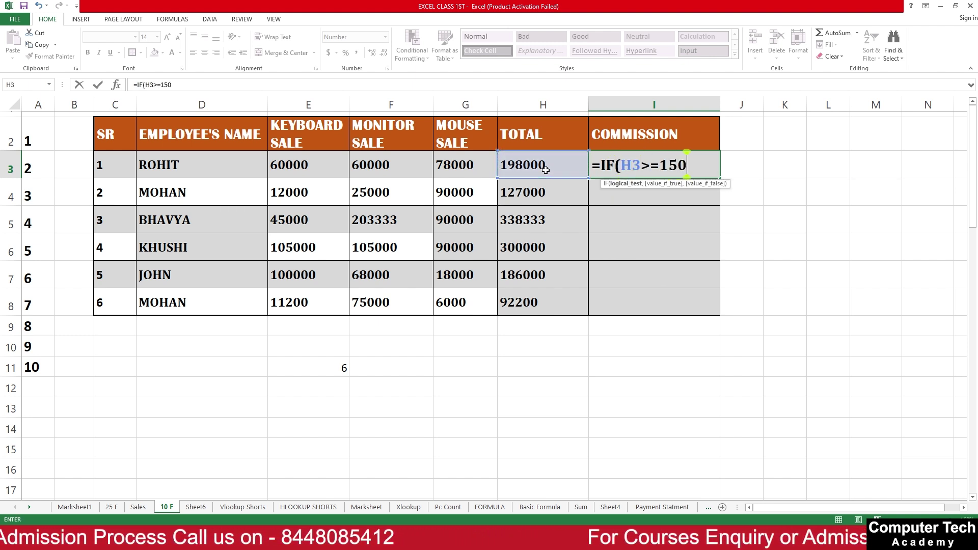
{"action": "type", "text": ","}
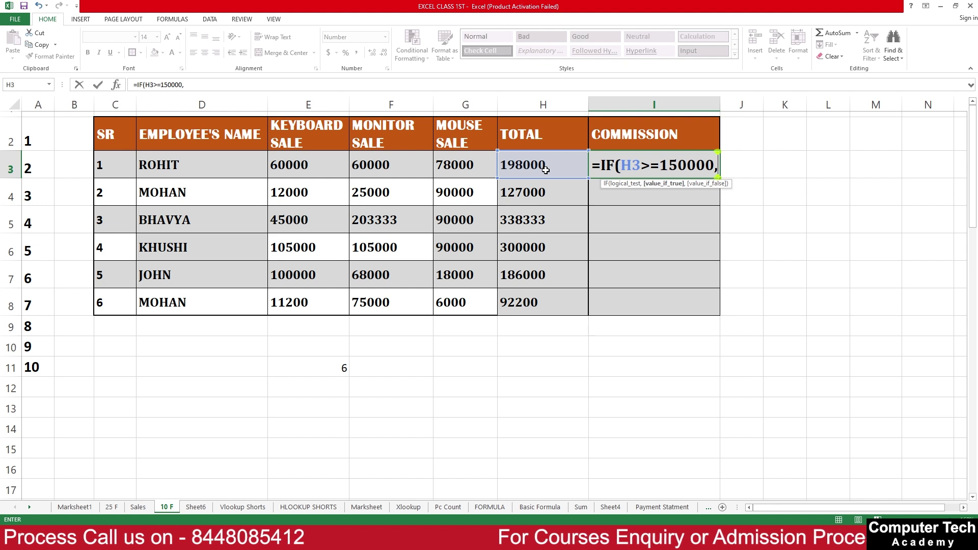
{"action": "type", "text": "\"1000"}
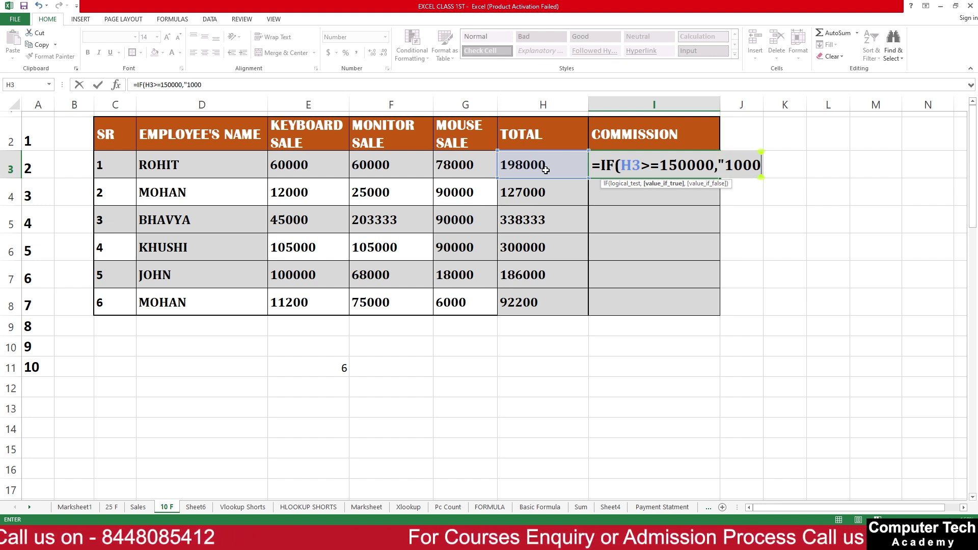
{"action": "type", "text": "\""}
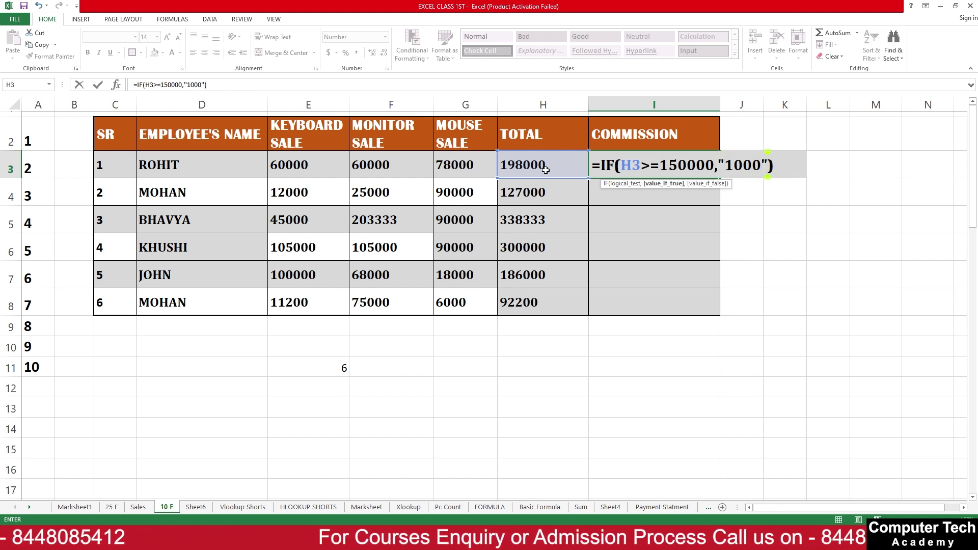
{"action": "type", "text": ")"}
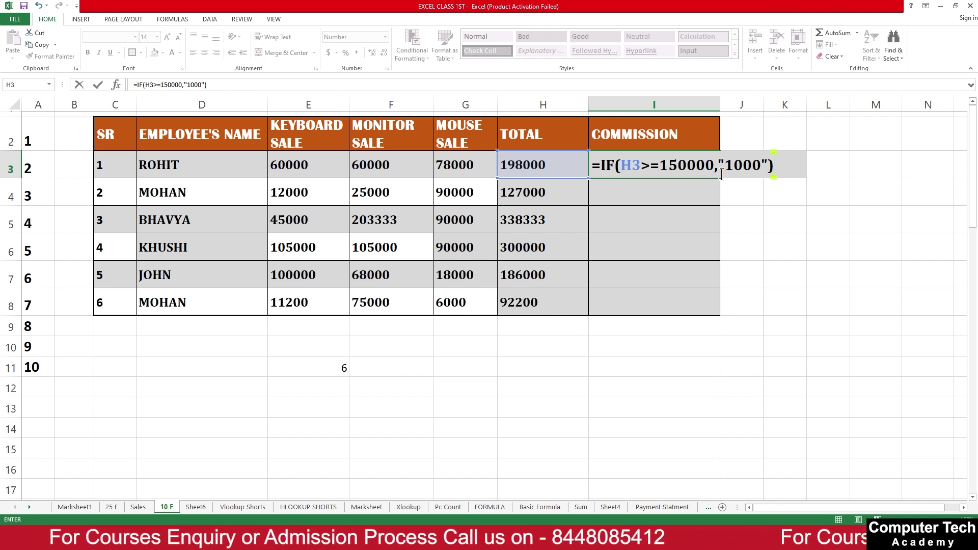
{"action": "key", "text": "ctrl+Return"}
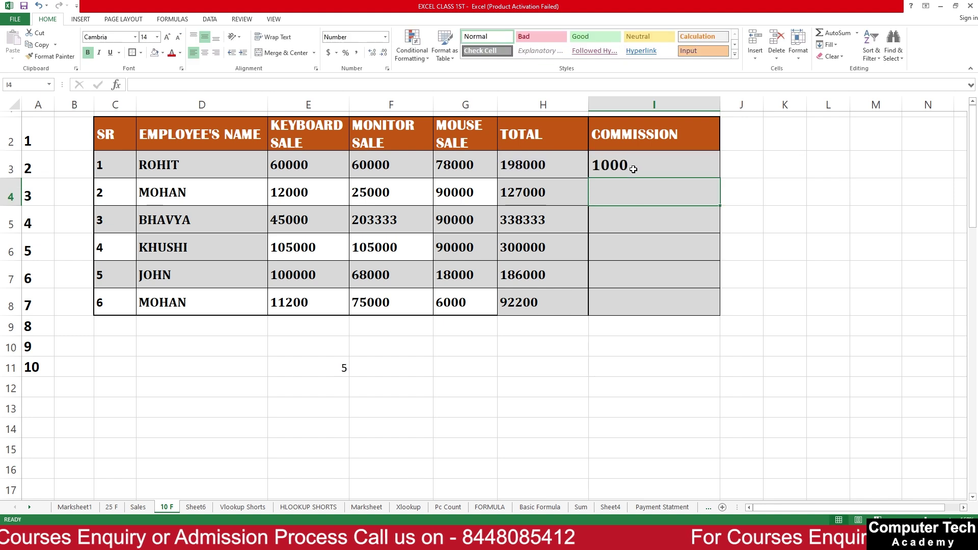
{"action": "left_click_drag", "start_coordinate": [720, 178], "coordinate": [728, 308]}
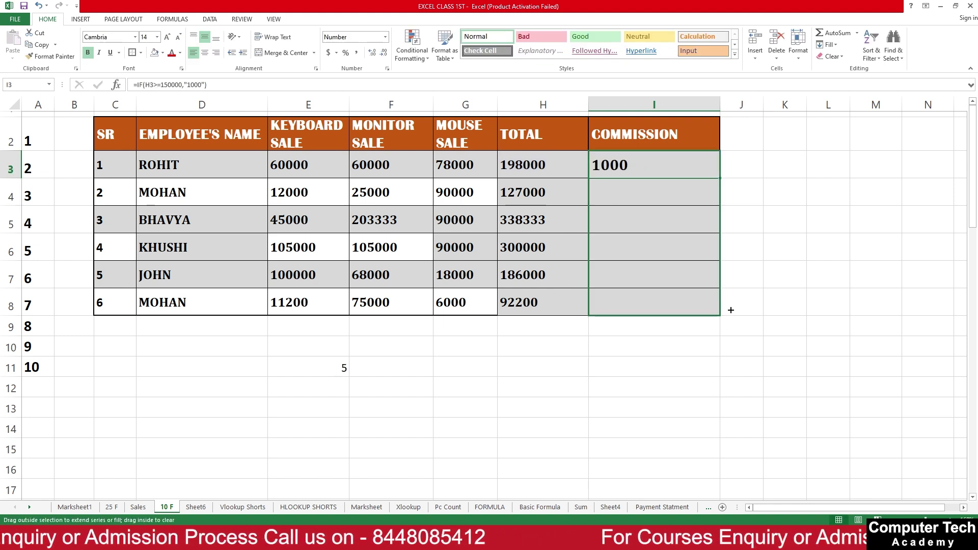
{"action": "left_click", "coordinate": [650, 240]}
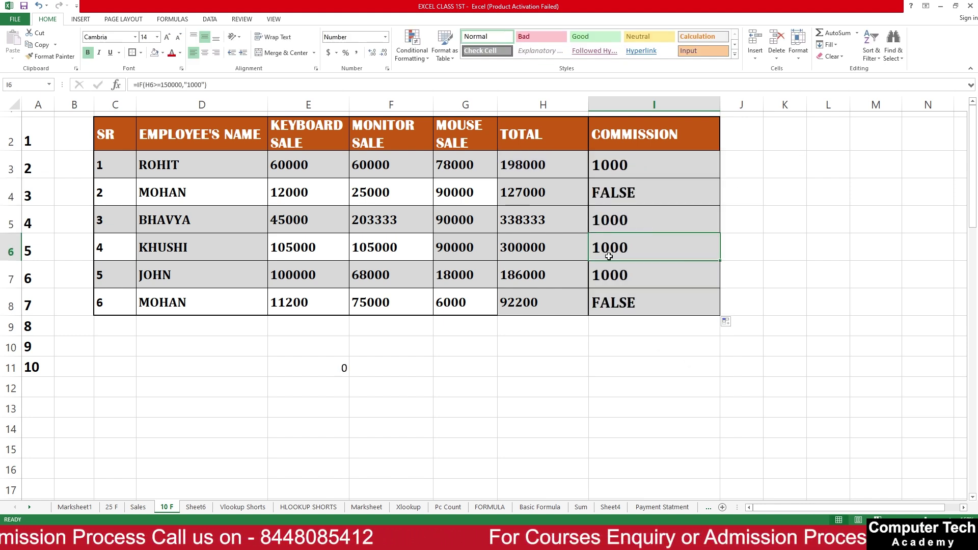
- Add "WORK HARD" as the false result of the IF formula in I3 and refill it down to I8
{"action": "double_click", "coordinate": [633, 164]}
{"action": "left_click", "coordinate": [769, 164]}
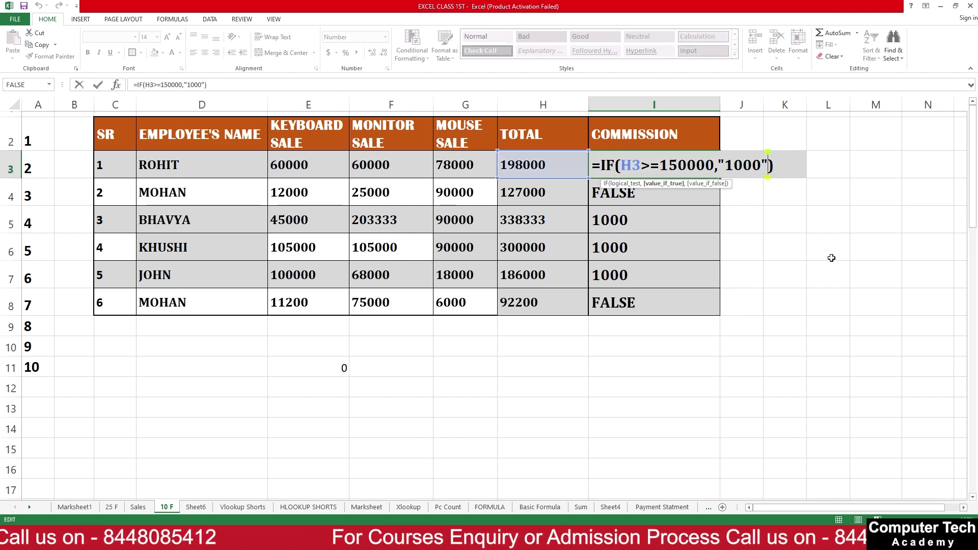
{"action": "type", "text": ",\"WORK"}
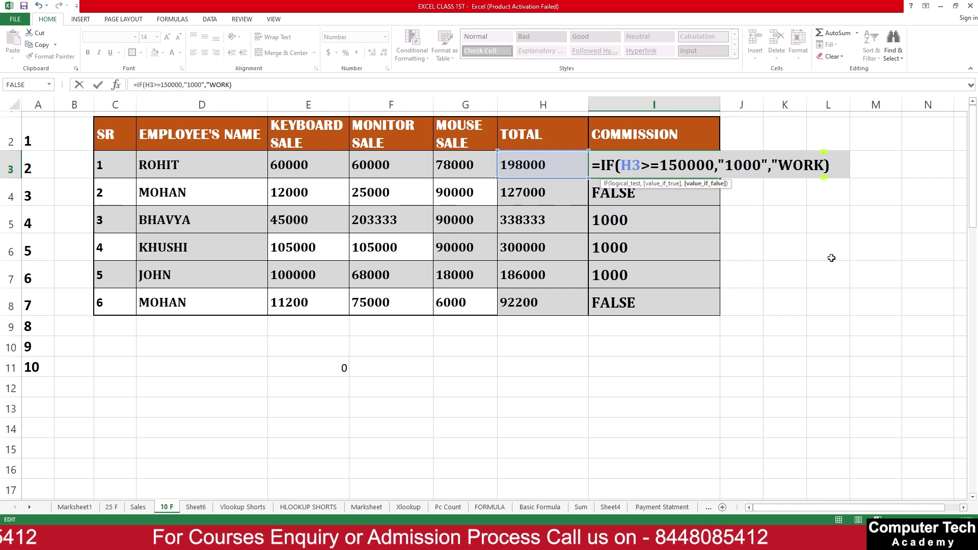
{"action": "type", "text": " HARD"}
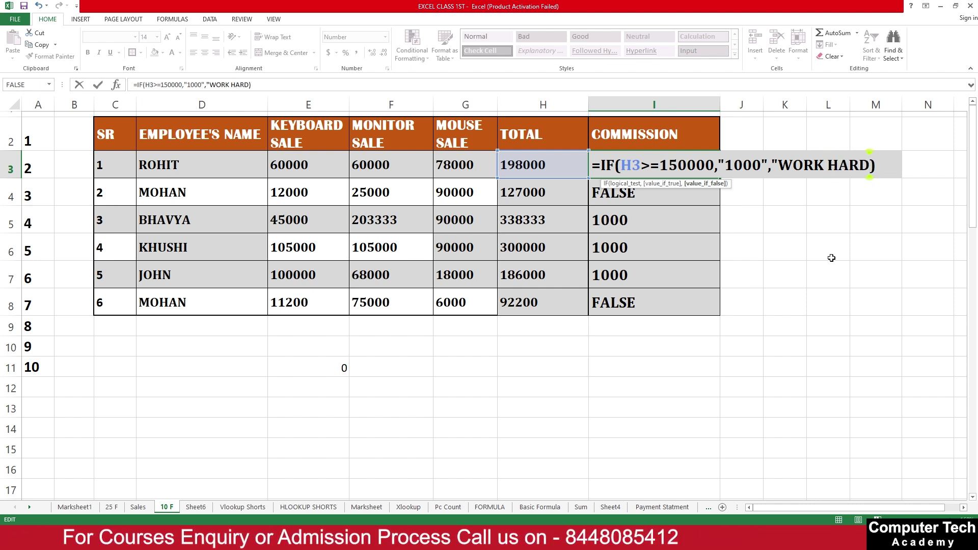
{"action": "type", "text": "\""}
{"action": "key", "text": "Return"}
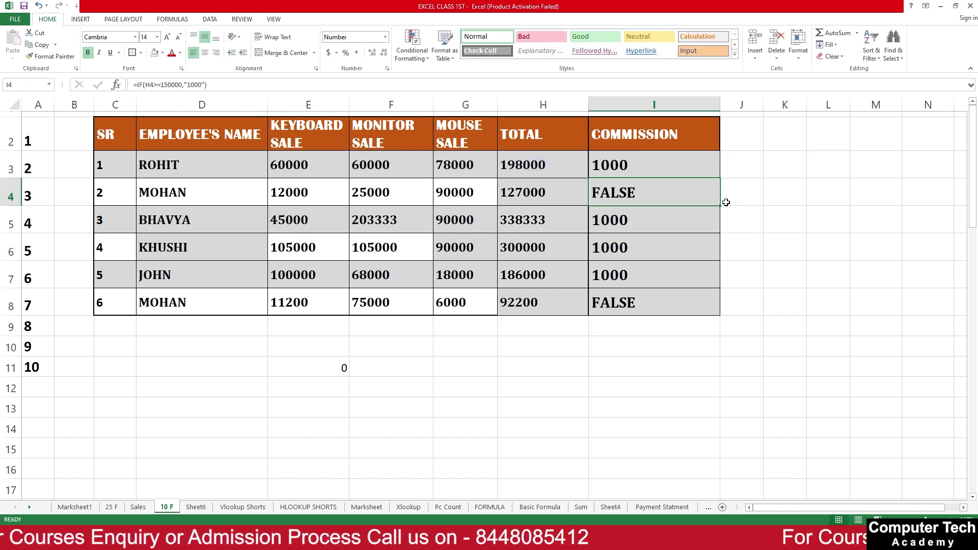
{"action": "left_click", "coordinate": [715, 175]}
{"action": "left_click_drag", "start_coordinate": [719, 179], "coordinate": [722, 315]}
{"action": "left_click", "coordinate": [654, 387]}
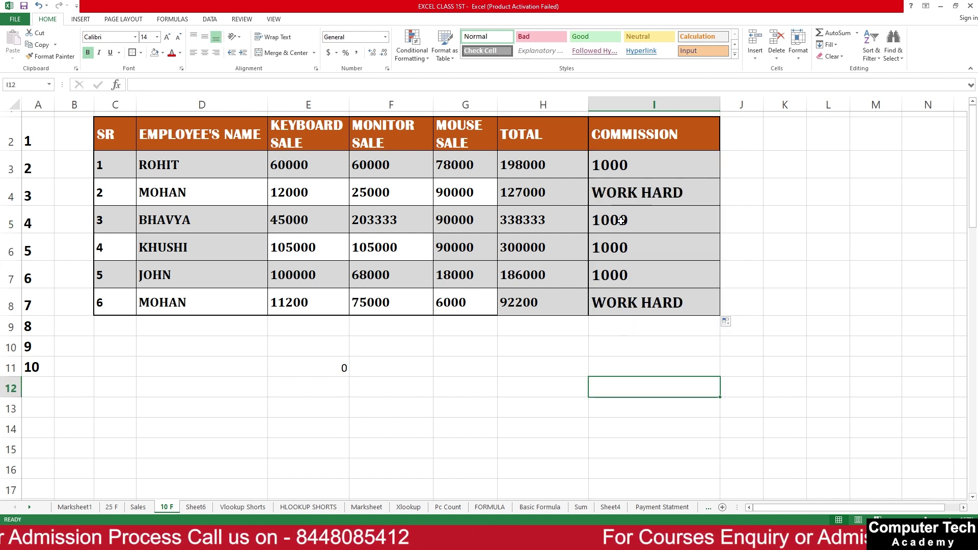
- Clear the COMMISSION formulas in I3:I8
{"action": "left_click_drag", "start_coordinate": [616, 166], "coordinate": [635, 300]}
{"action": "key", "text": "Delete"}
{"action": "left_click", "coordinate": [670, 359]}
- Begin an IF formula in I3 that returns "1000" when the total in H3 is at least 150000
{"action": "left_click", "coordinate": [655, 168]}
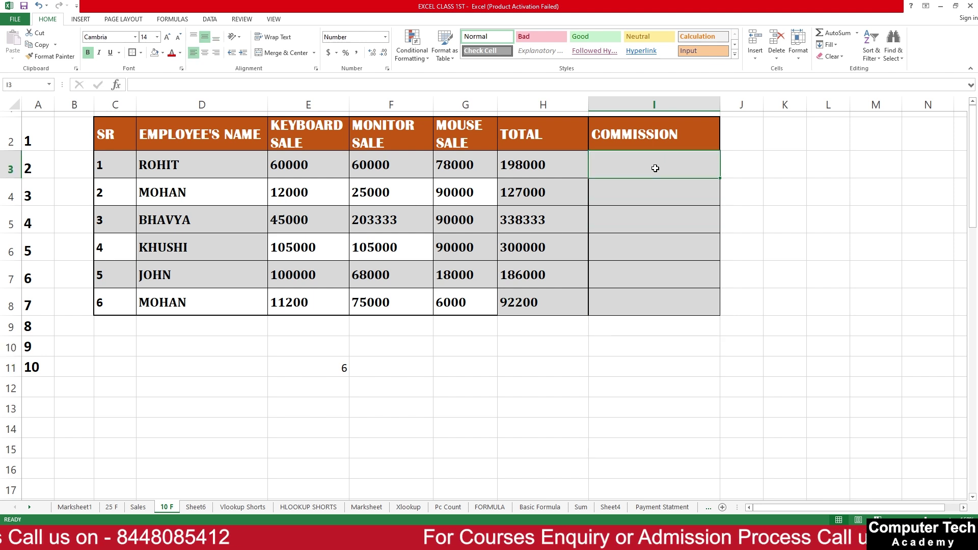
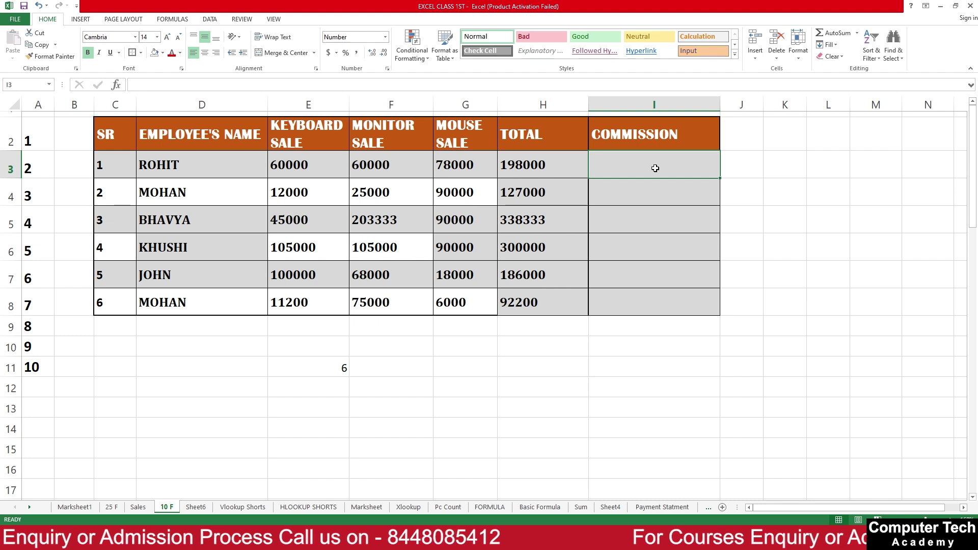
{"action": "type", "text": "=IF("}
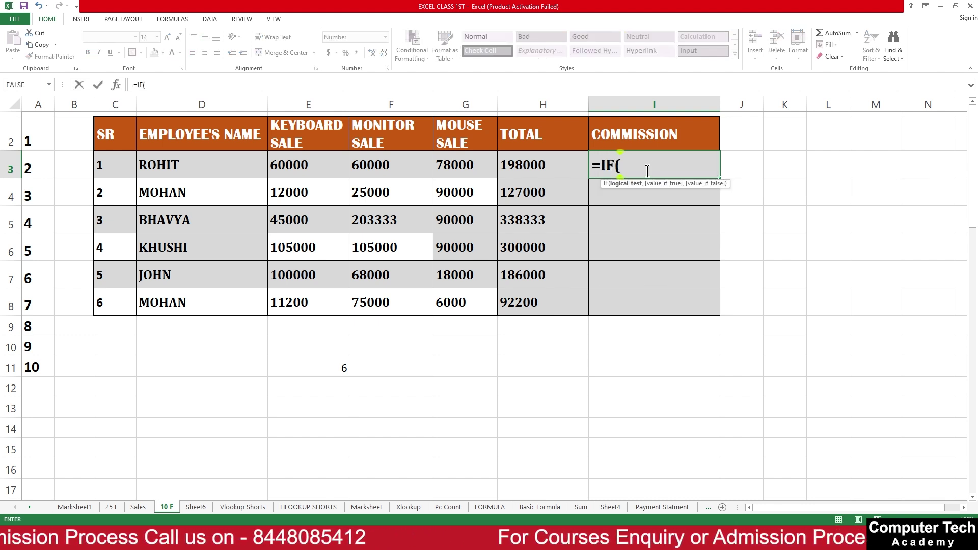
{"action": "left_click", "coordinate": [559, 168]}
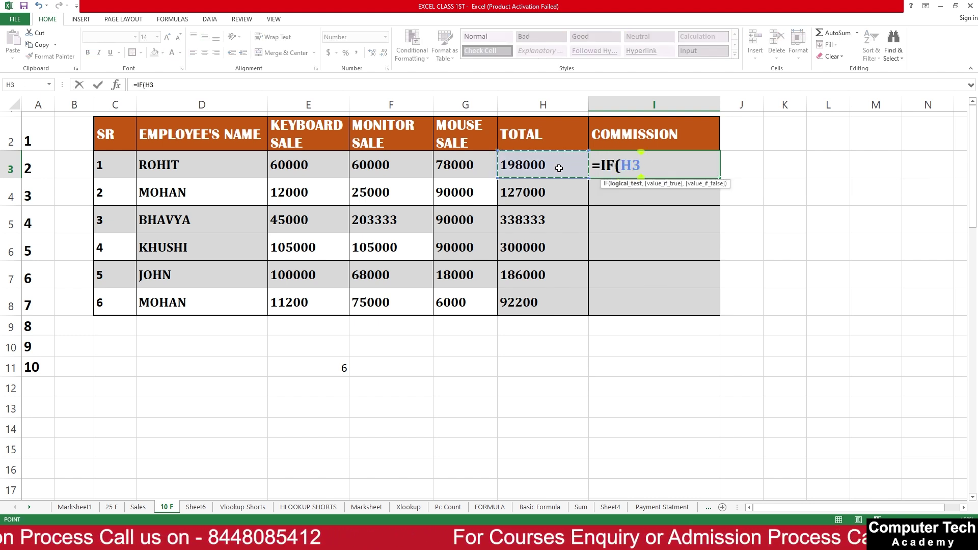
{"action": "type", "text": ">=15000"}
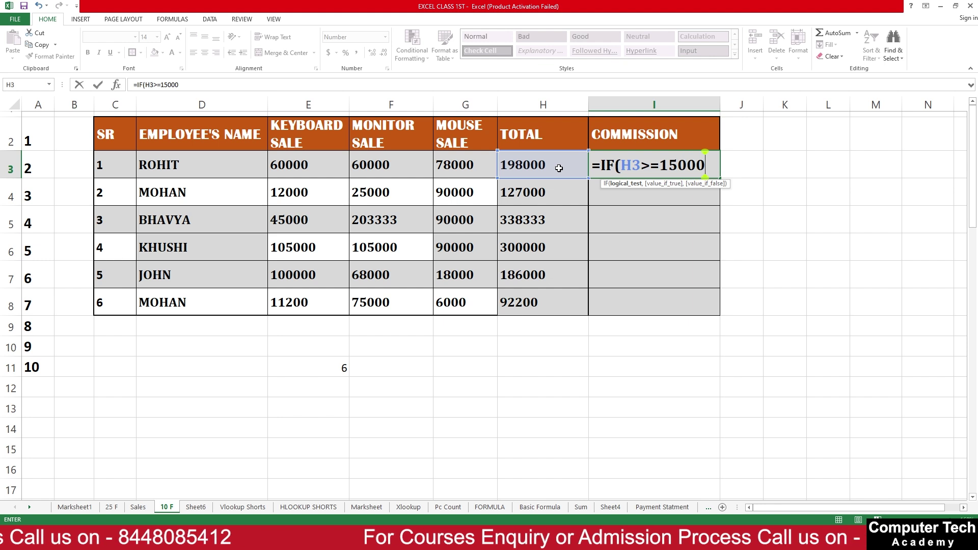
{"action": "type", "text": "0,\"1"}
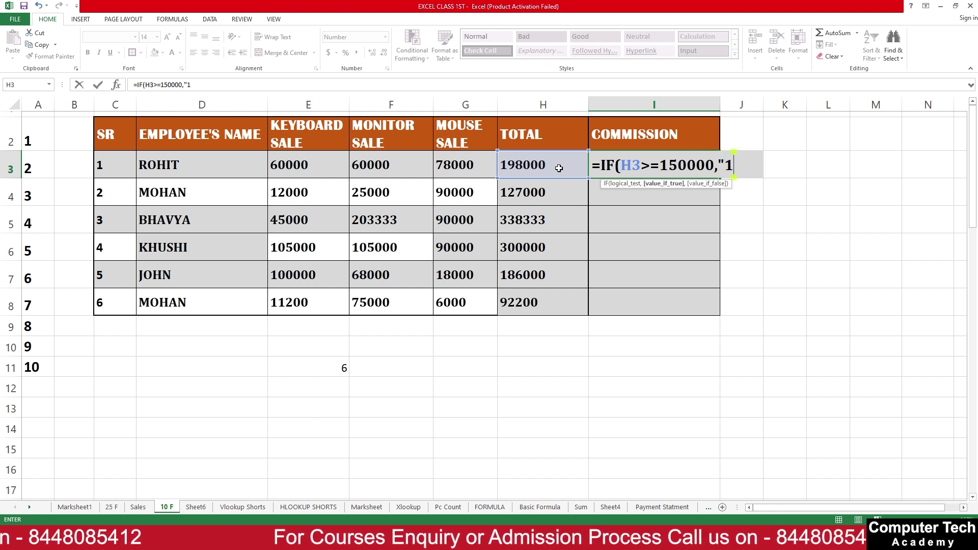
{"action": "type", "text": "000\""}
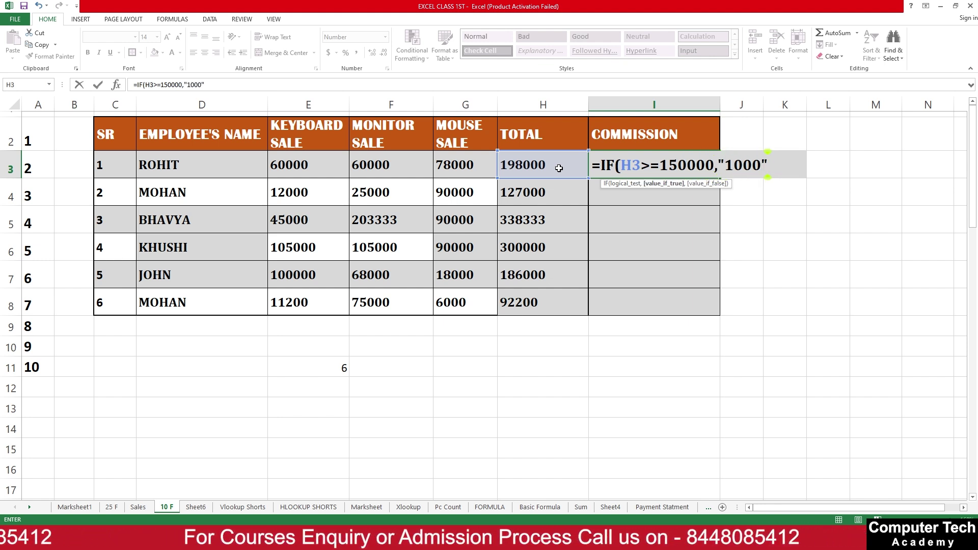
- Nest IF(H3>=100000,"500") as the false result of the I3 commission formula and enter the formula
{"action": "type", "text": ",IF("}
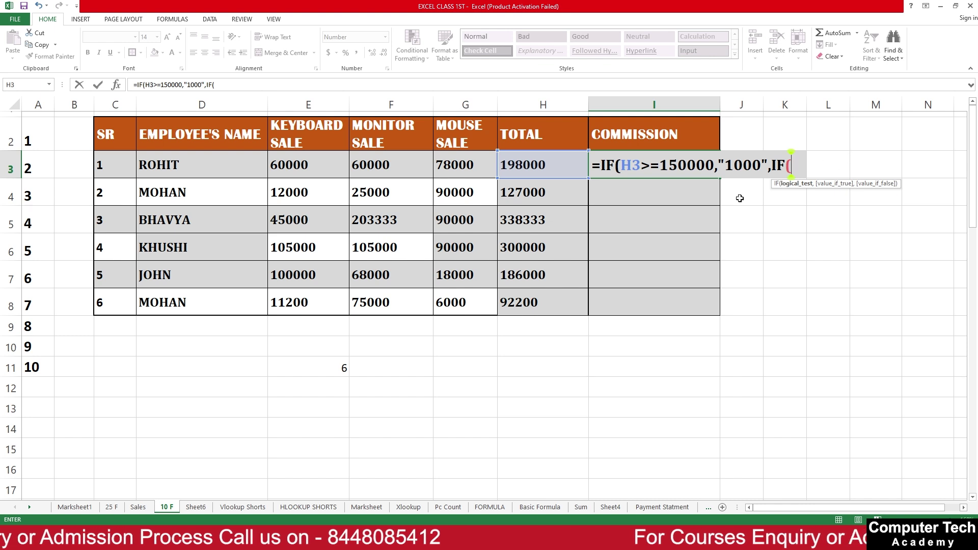
{"action": "left_click", "coordinate": [545, 166]}
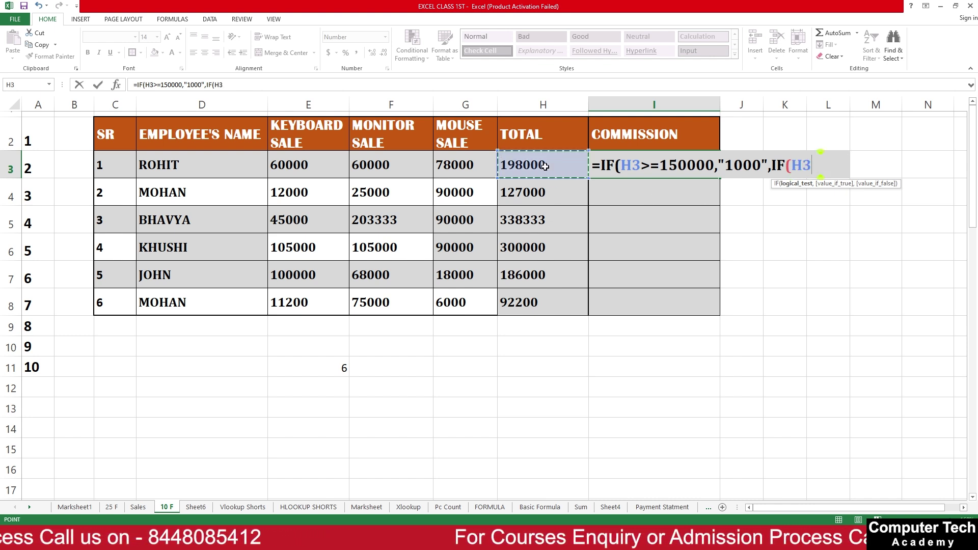
{"action": "type", "text": ">=1000"}
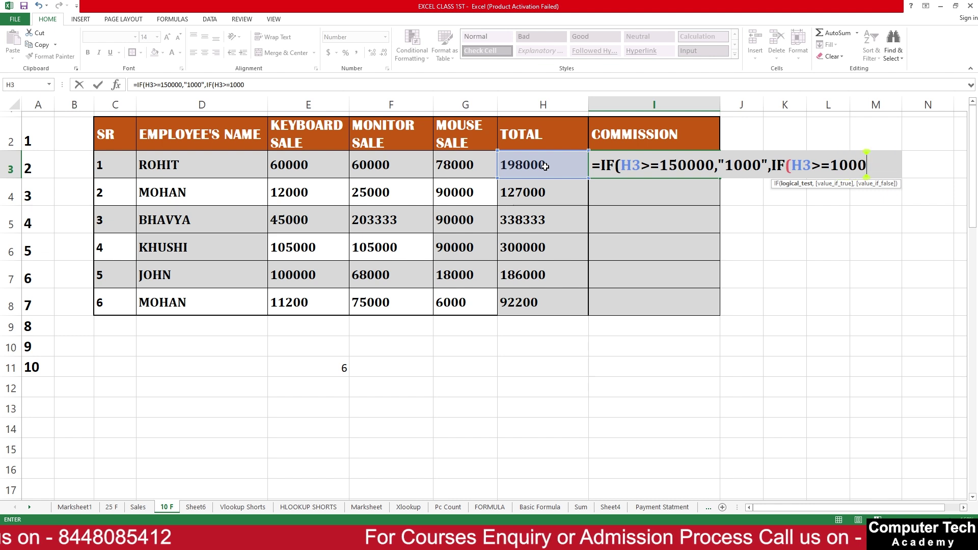
{"action": "type", "text": "00"}
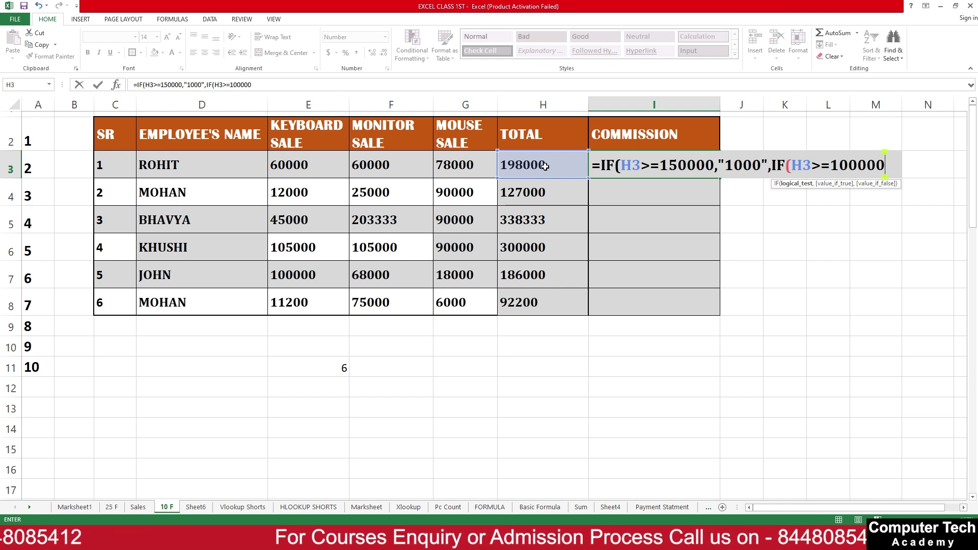
{"action": "type", "text": ",\""}
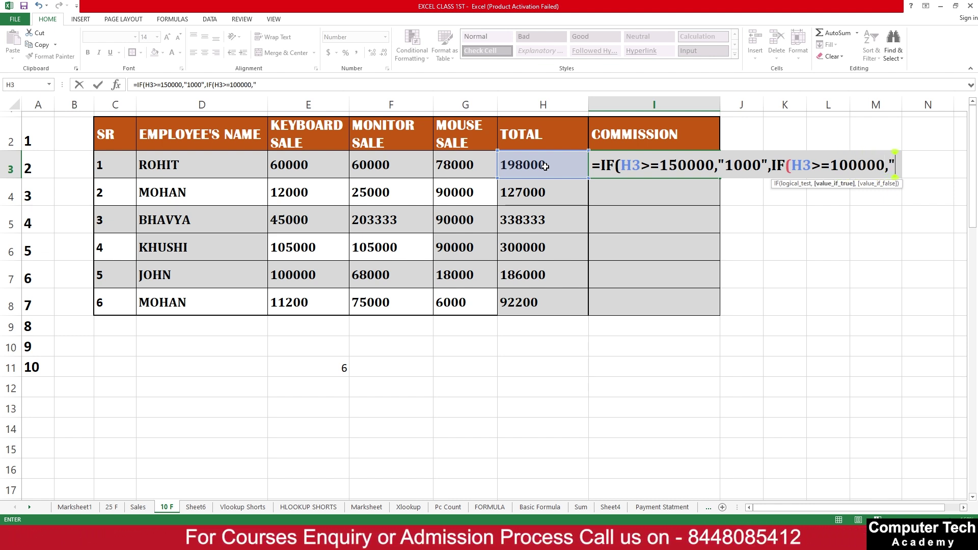
{"action": "type", "text": "6"}
{"action": "key", "text": "BackSpace"}
{"action": "type", "text": "500"}
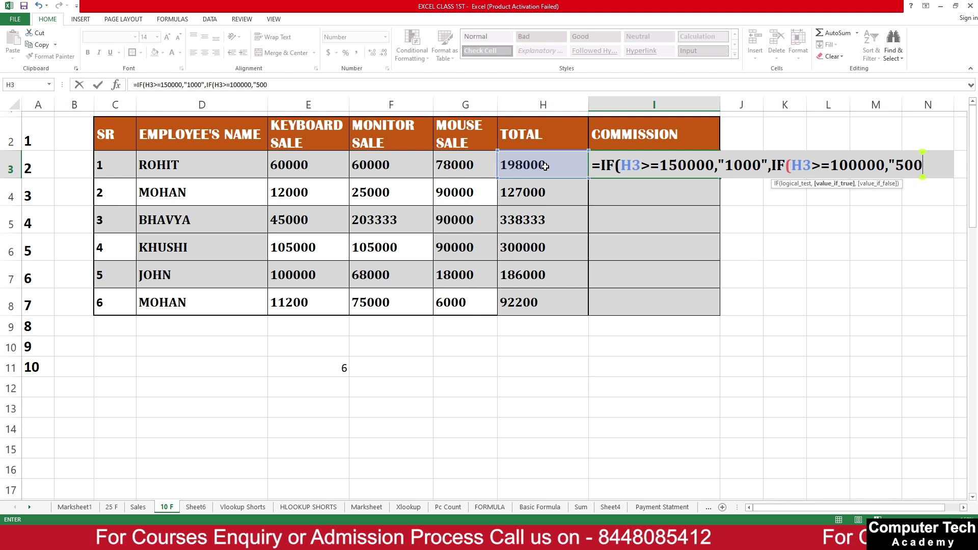
{"action": "type", "text": "\")"}
{"action": "key", "text": "Return"}
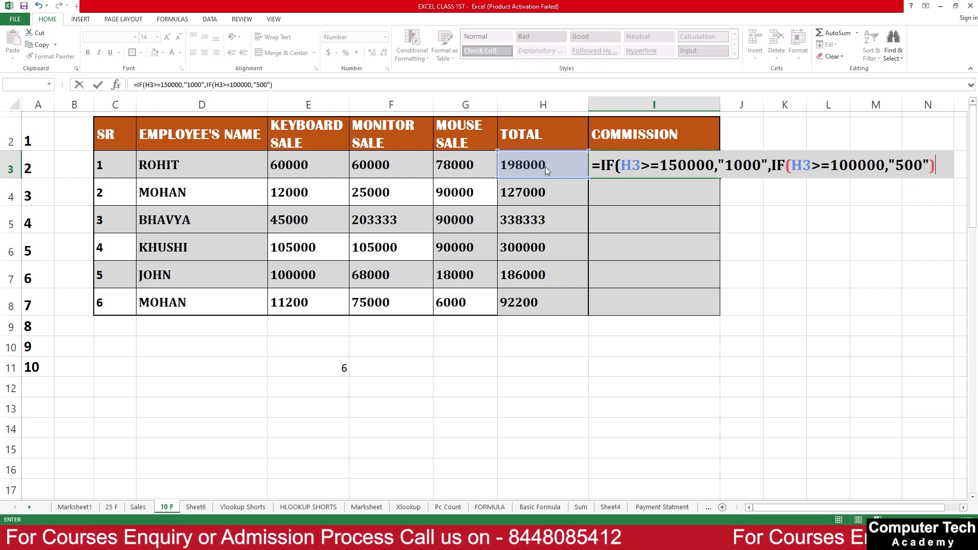
- Enter the nested IF commission formula in I3 and fill it down to I8
{"action": "left_click", "coordinate": [469, 304]}
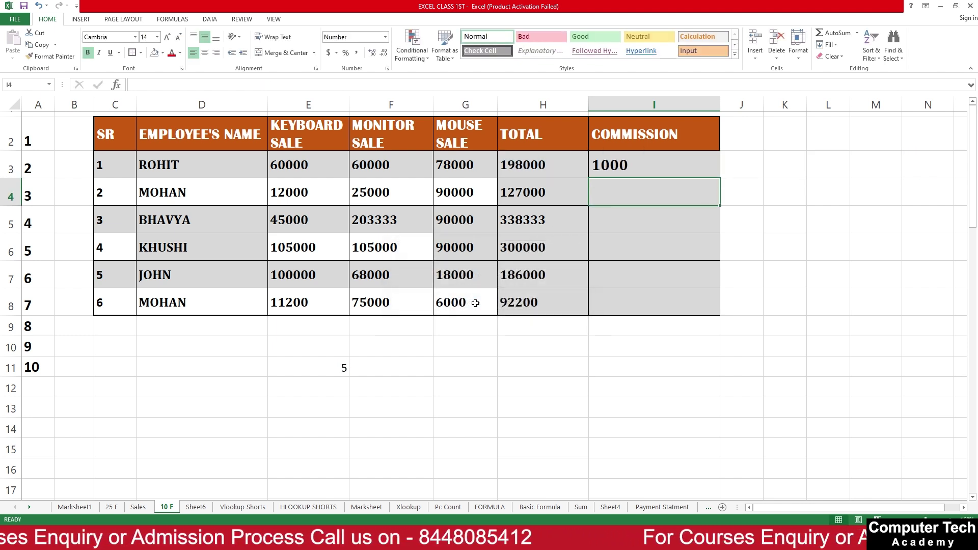
{"action": "double_click", "coordinate": [650, 164]}
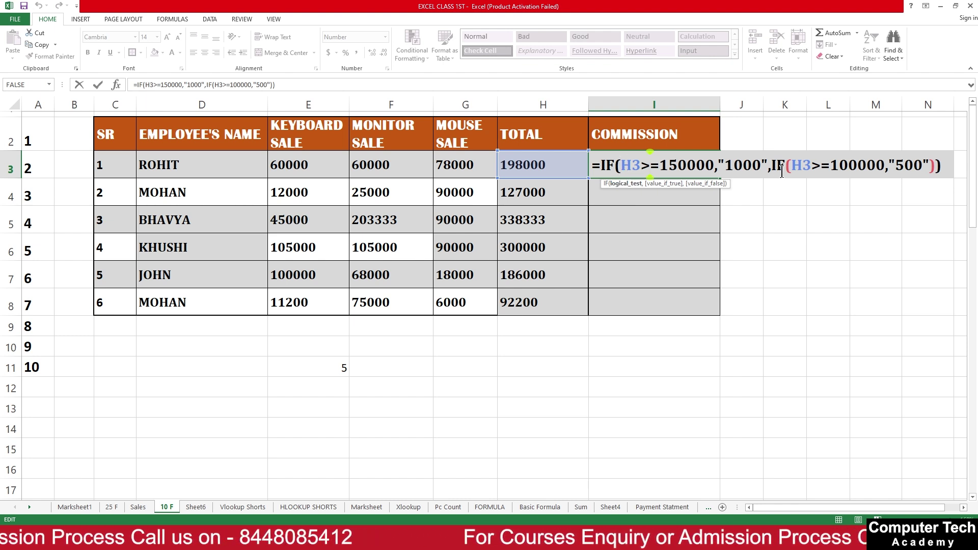
{"action": "key", "text": "Return"}
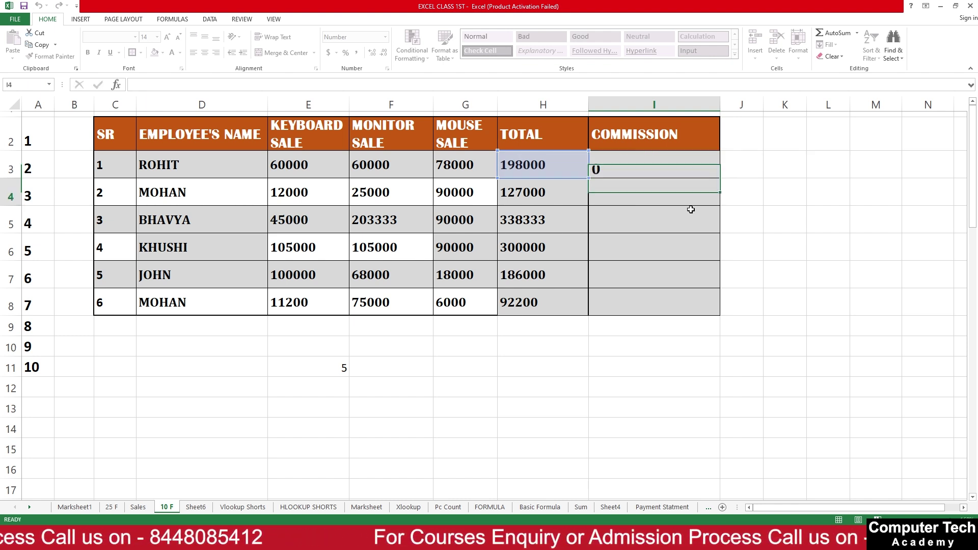
{"action": "left_click", "coordinate": [694, 174]}
{"action": "left_click_drag", "start_coordinate": [719, 181], "coordinate": [719, 313]}
{"action": "left_click", "coordinate": [768, 275]}
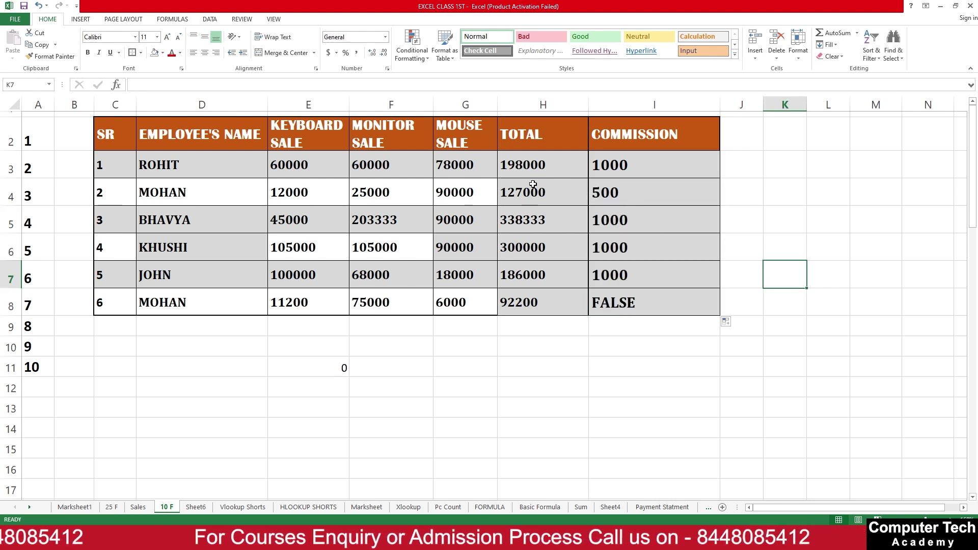
- Set the monitor sale in F5 to 10000 and check the commission in I5
{"action": "left_click", "coordinate": [636, 193]}
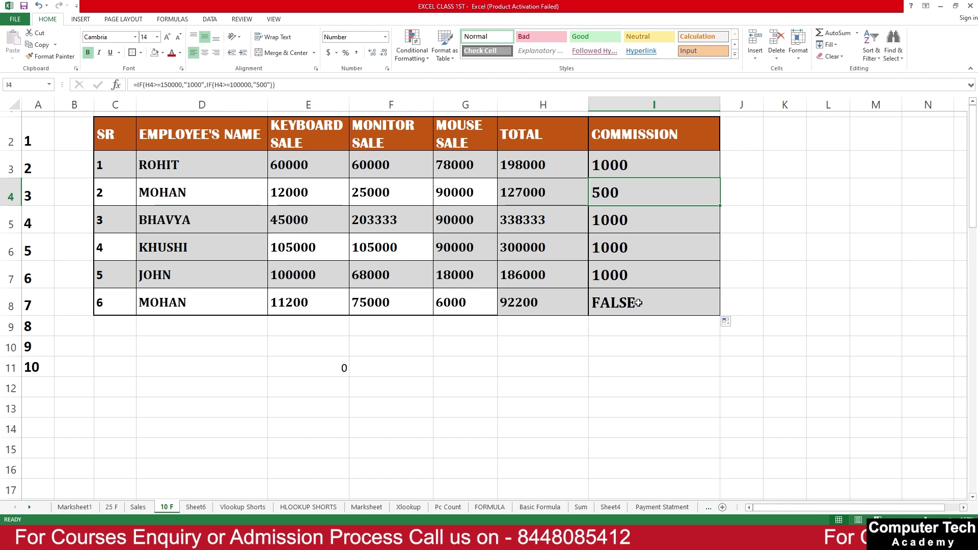
{"action": "left_click", "coordinate": [394, 222]}
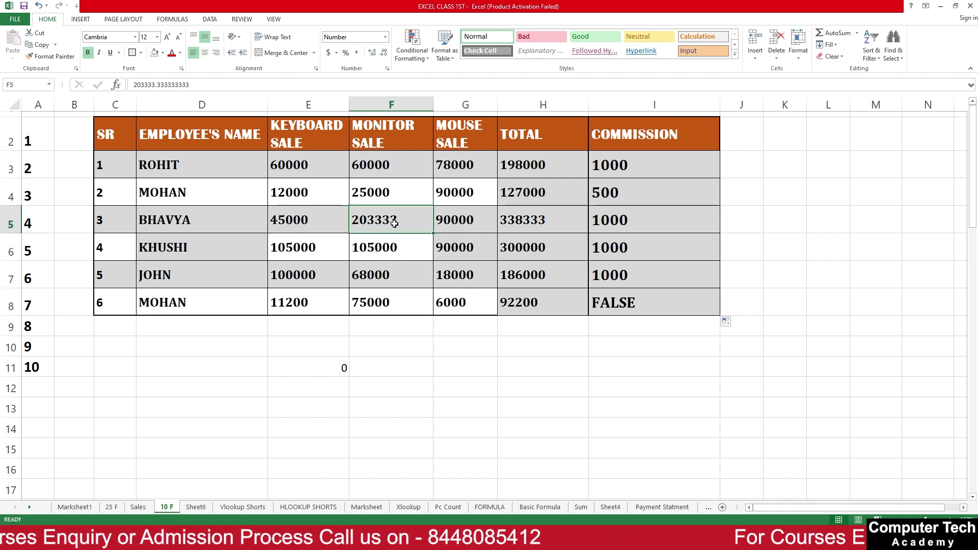
{"action": "type", "text": "10"}
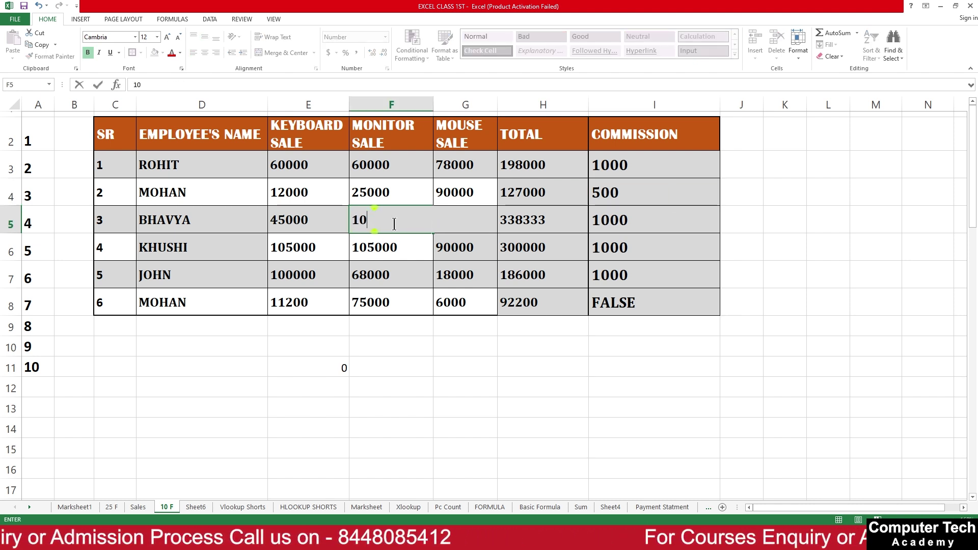
{"action": "type", "text": "000"}
{"action": "key", "text": "Return"}
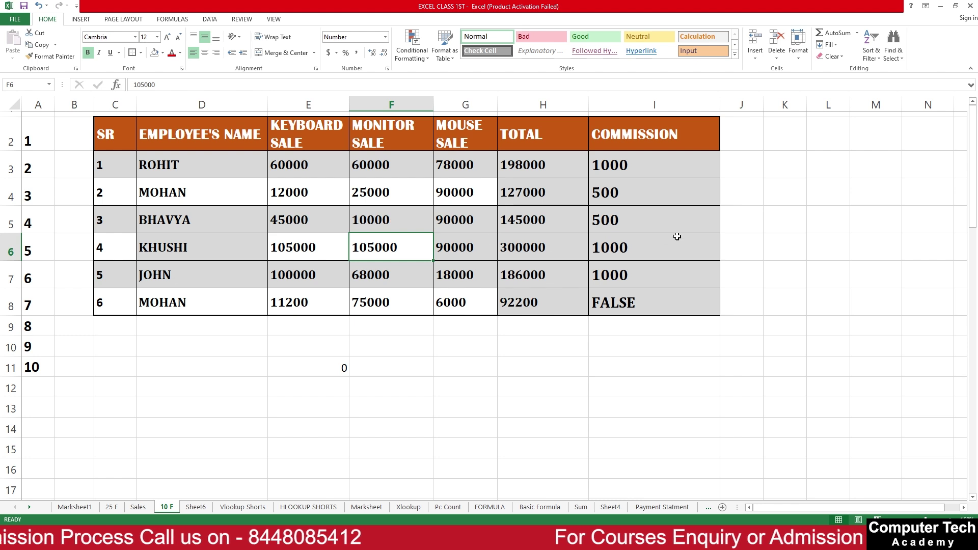
{"action": "left_click", "coordinate": [645, 223]}
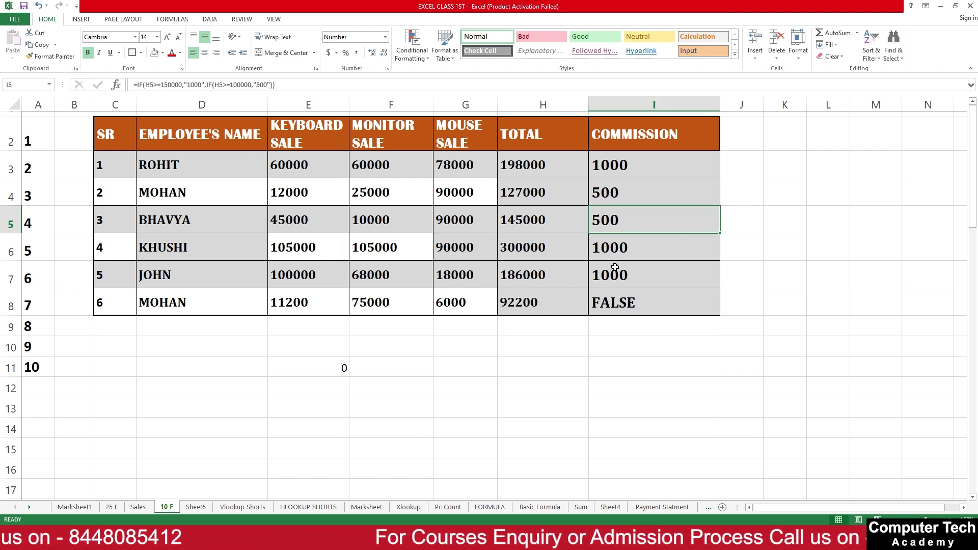
- Add "WORK HARD" as the false result of the inner IF in the I3 commission formula
{"action": "left_click", "coordinate": [613, 169]}
{"action": "double_click", "coordinate": [614, 168]}
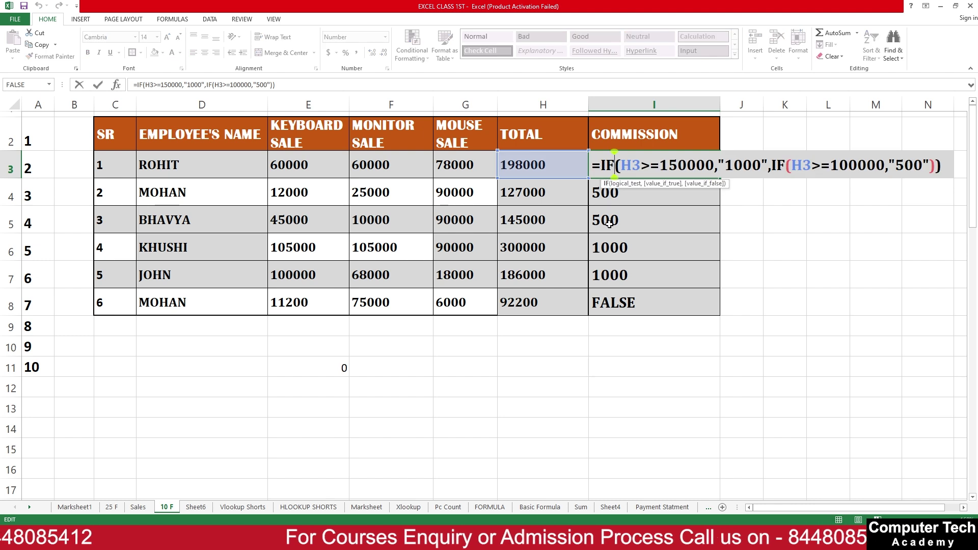
{"action": "left_click", "coordinate": [930, 166]}
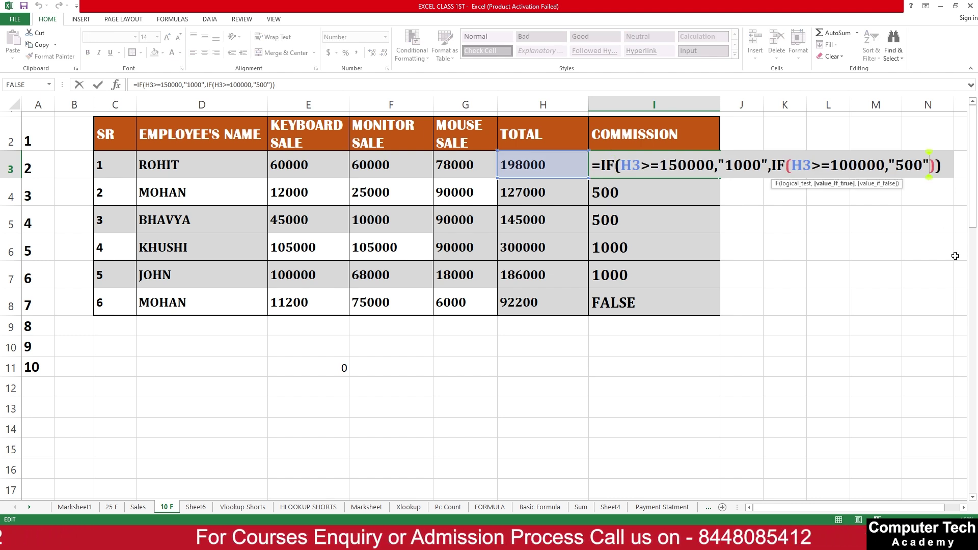
{"action": "type", "text": ",\"R\\"}
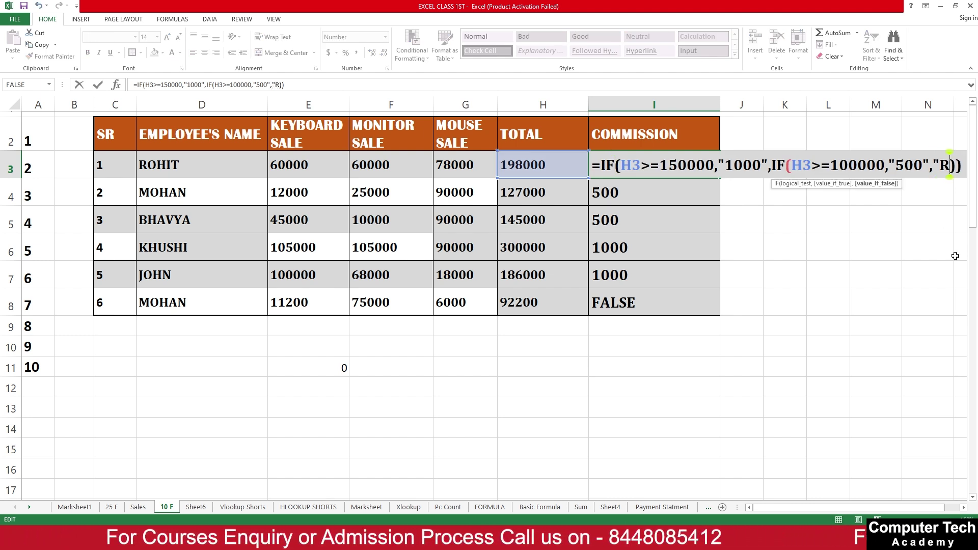
{"action": "key", "text": "BackSpace"}
{"action": "key", "text": "BackSpace"}
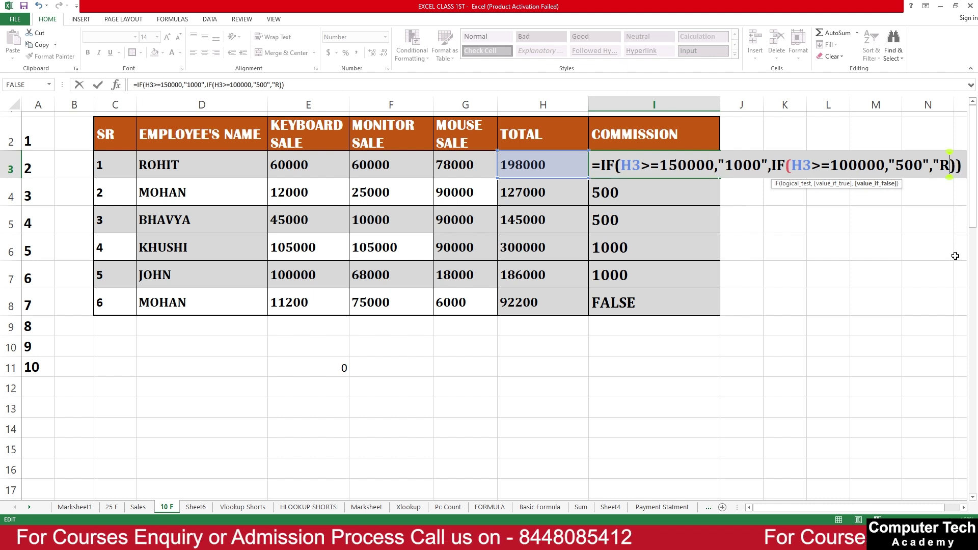
{"action": "type", "text": "WORK "}
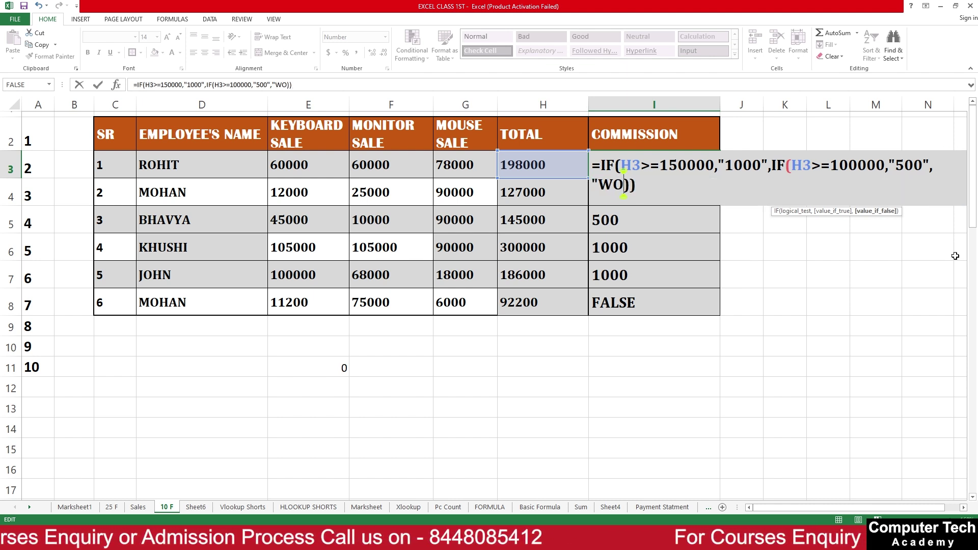
{"action": "type", "text": "HARS"}
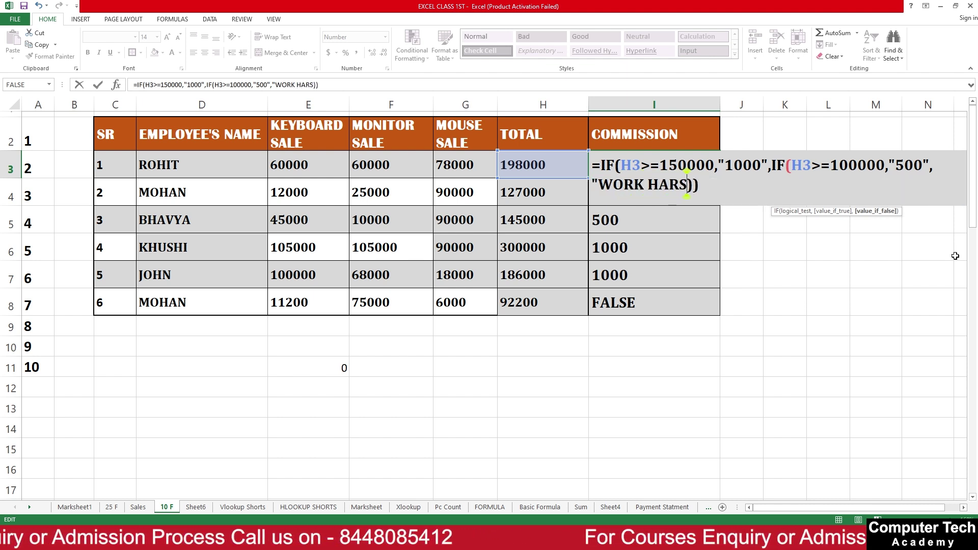
{"action": "key", "text": "BackSpace"}
{"action": "type", "text": "D\""}
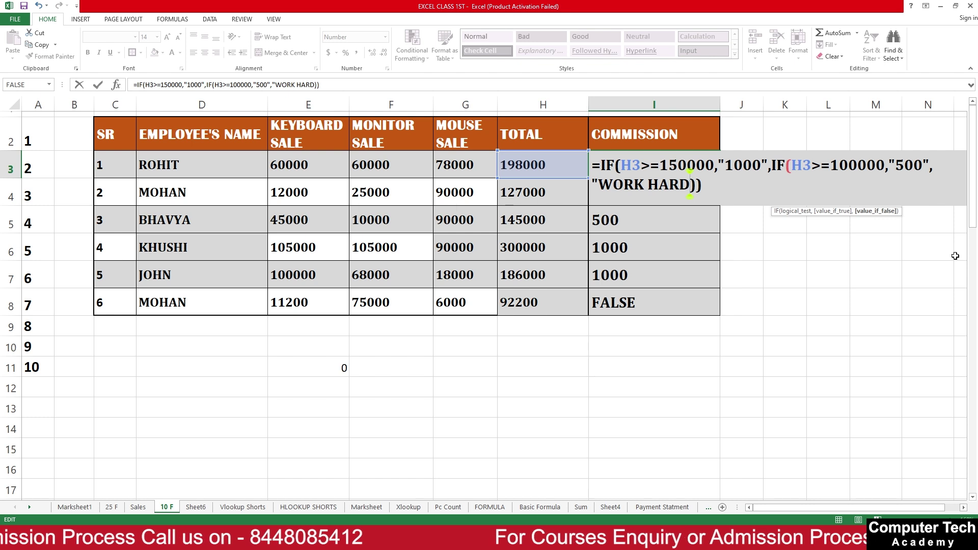
{"action": "key", "text": "Return"}
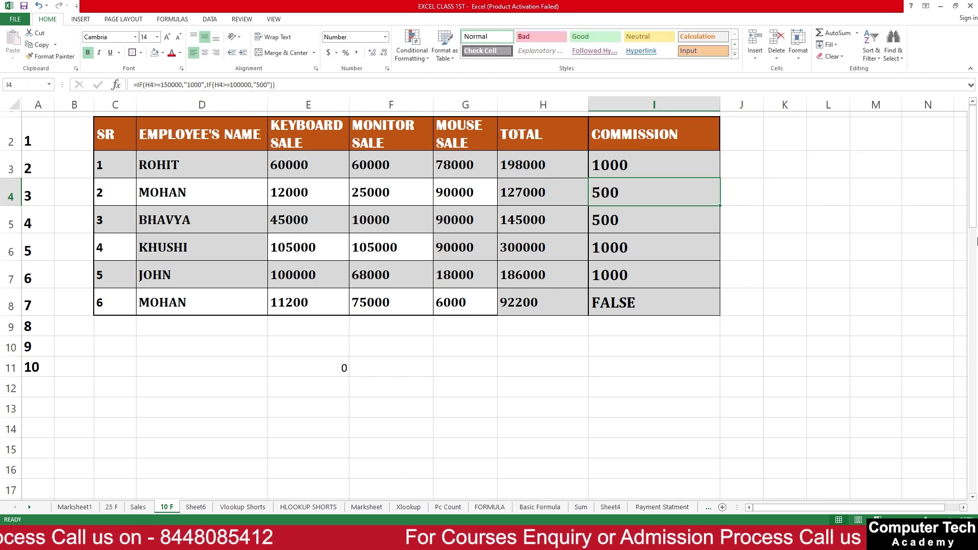
- Refill the updated I3 commission formula down to I8
{"action": "left_click", "coordinate": [656, 162]}
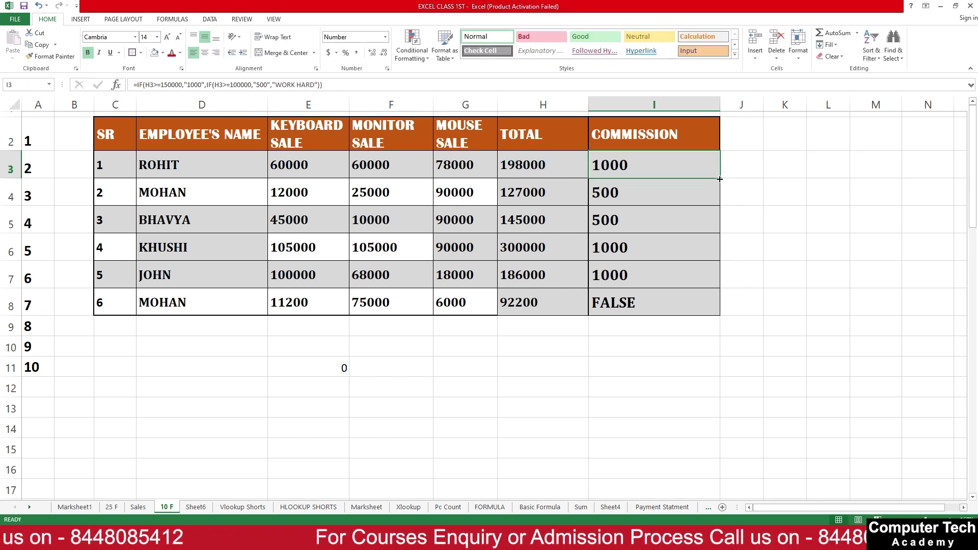
{"action": "left_click_drag", "start_coordinate": [715, 180], "coordinate": [719, 305]}
{"action": "left_click", "coordinate": [542, 428]}
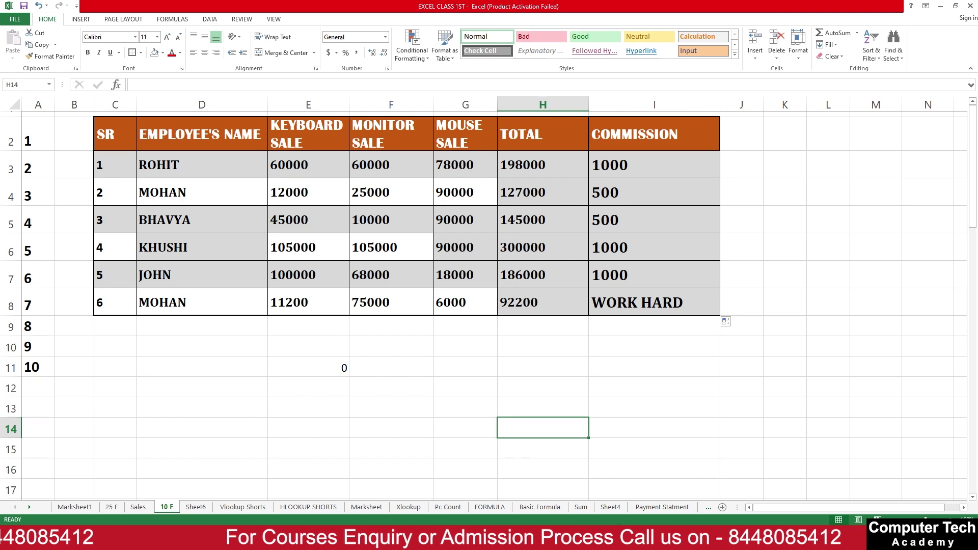
- Look at the formula list on the 25 F sheet and at the Sales sheet, and return to the 10 F sheet
{"action": "left_click", "coordinate": [354, 405]}
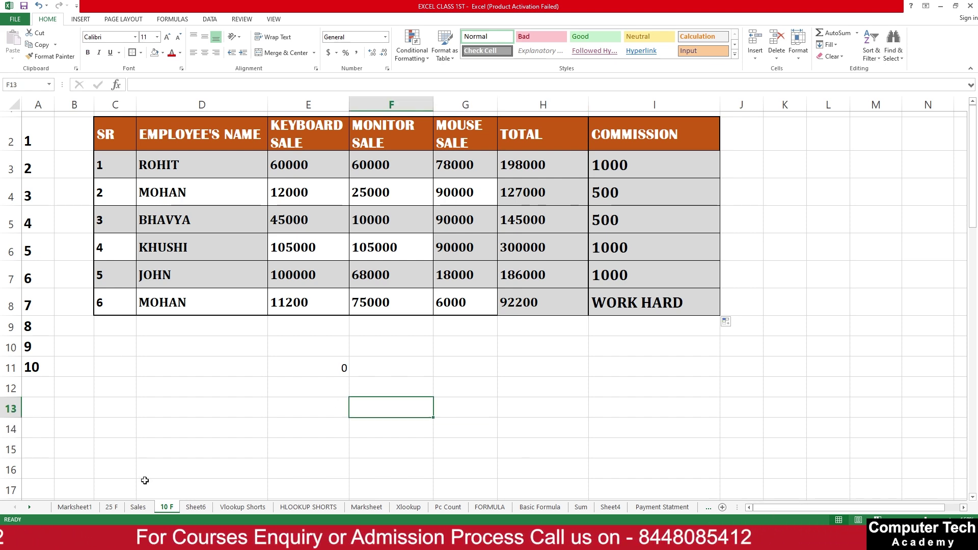
{"action": "left_click", "coordinate": [116, 508]}
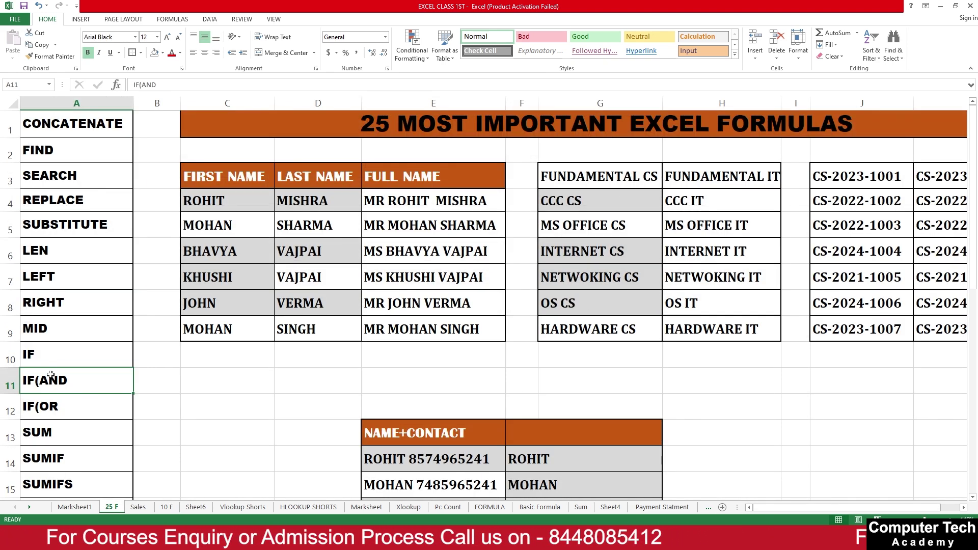
{"action": "left_click", "coordinate": [137, 507]}
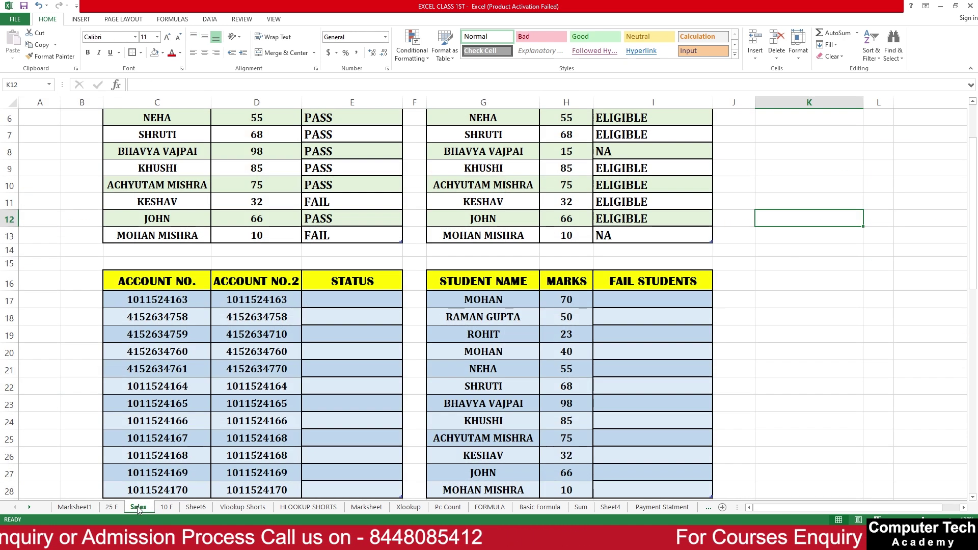
{"action": "left_click", "coordinate": [170, 508]}
{"action": "left_click", "coordinate": [615, 326]}
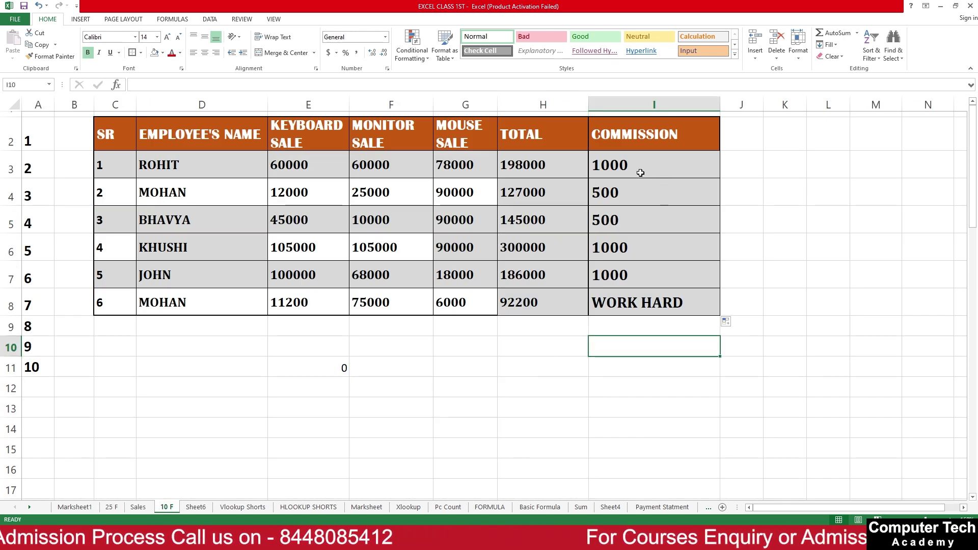
- Clear the nested IF results from the COMMISSION cells I3:I8
{"action": "left_click_drag", "start_coordinate": [640, 168], "coordinate": [618, 303]}
{"action": "key", "text": "Delete"}
{"action": "left_click", "coordinate": [637, 346]}
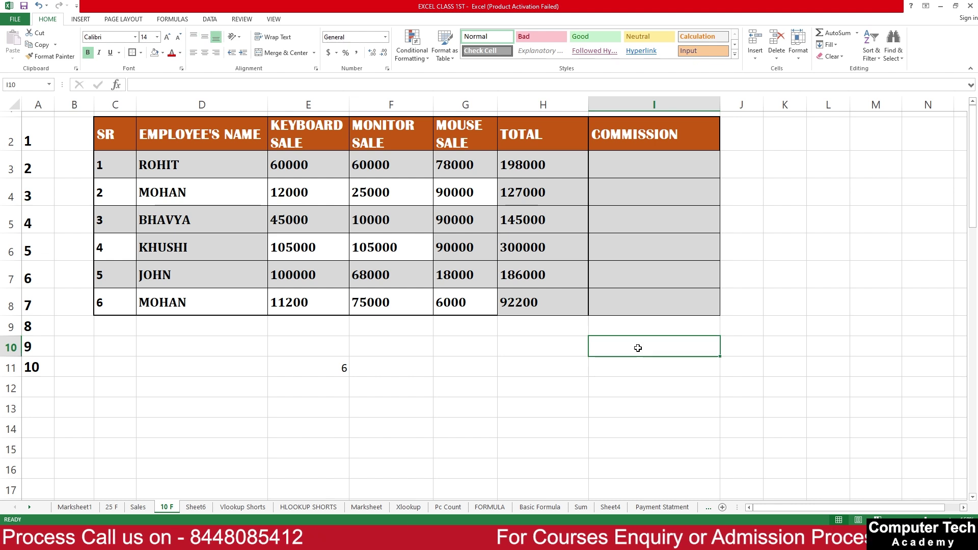
{"action": "left_click", "coordinate": [562, 354]}
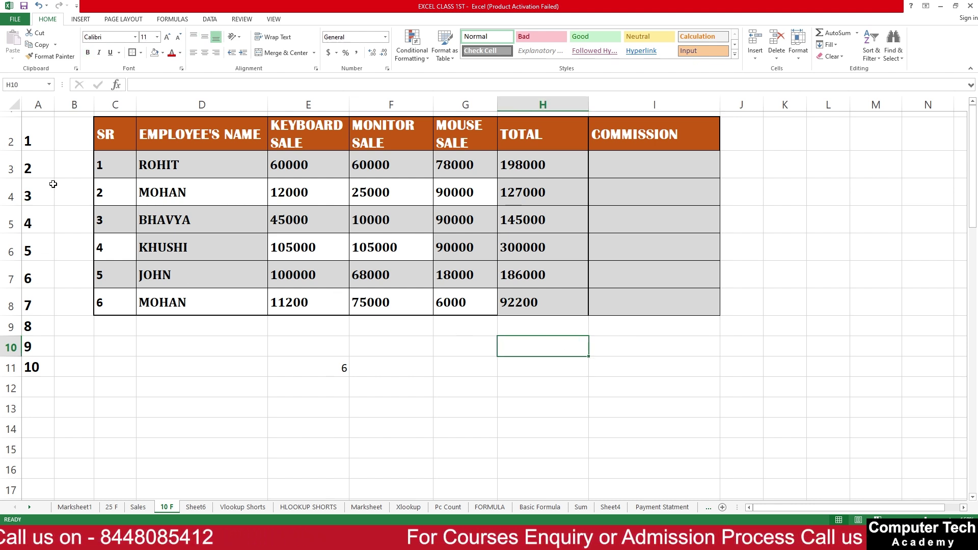
- Delete column A with the numbers 1 to 10 from the 10 F sheet
{"action": "left_click", "coordinate": [33, 141]}
{"action": "left_click", "coordinate": [37, 105]}
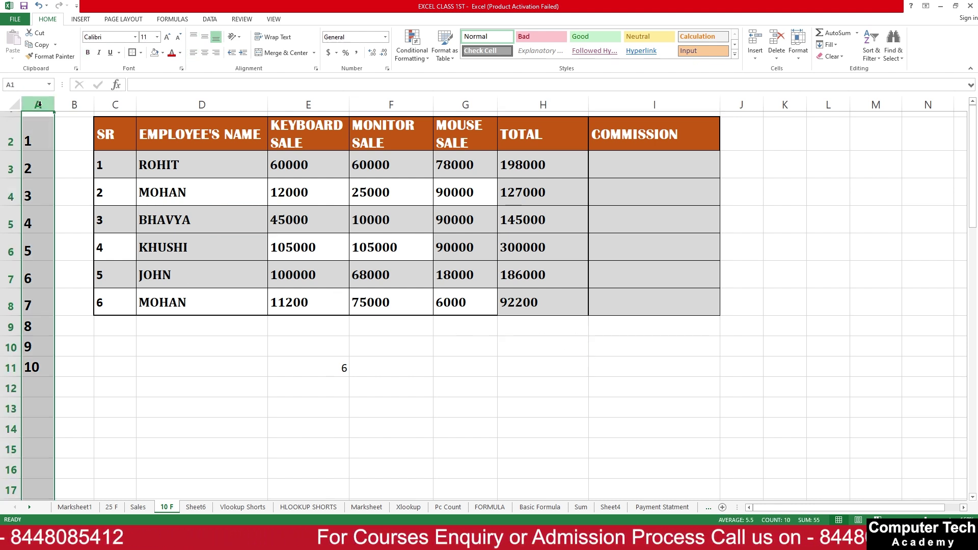
{"action": "key", "text": "ctrl+minus"}
{"action": "left_click", "coordinate": [294, 214]}
{"action": "left_click", "coordinate": [371, 365]}
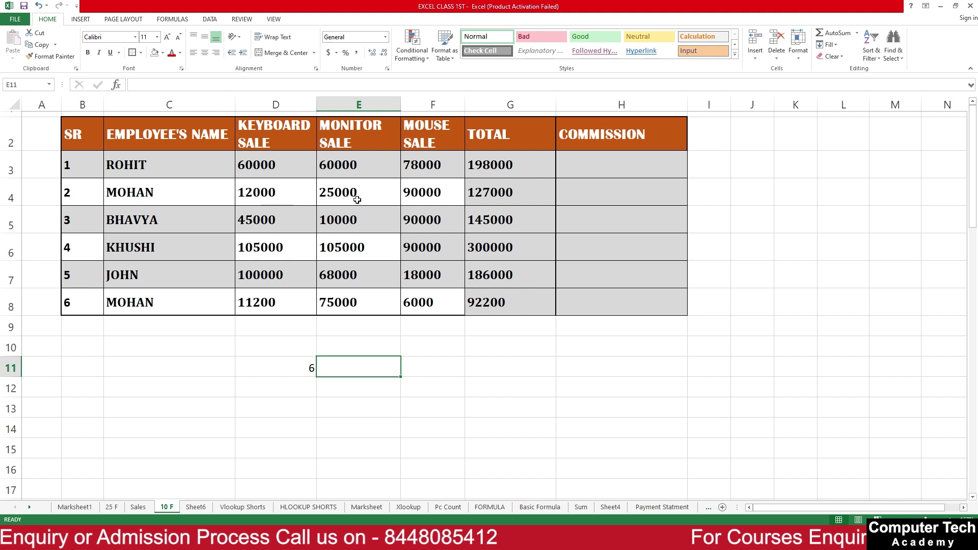
- Start an IF(AND formula in the first COMMISSION cell, H3, with keyboard sale D3>=50000 as its first condition
{"action": "left_click", "coordinate": [287, 181]}
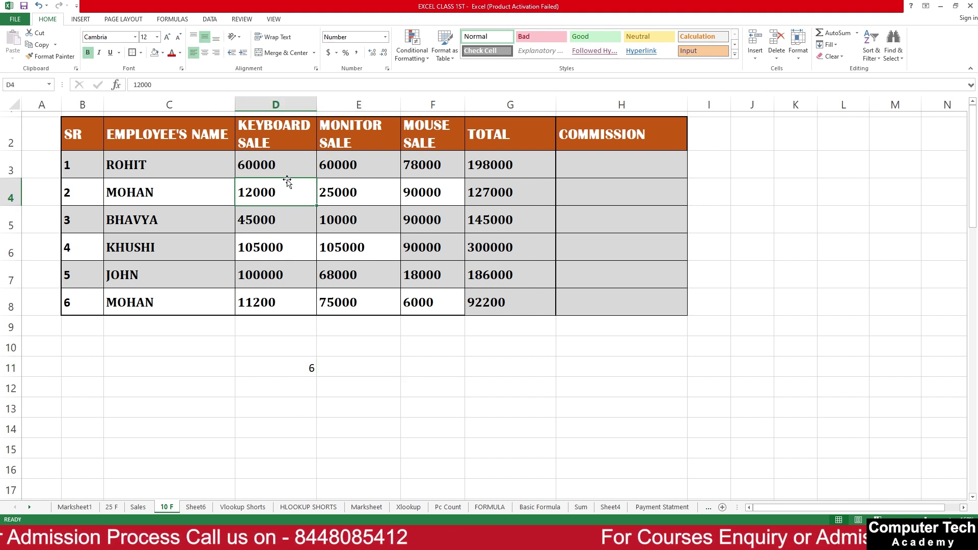
{"action": "left_click", "coordinate": [289, 163]}
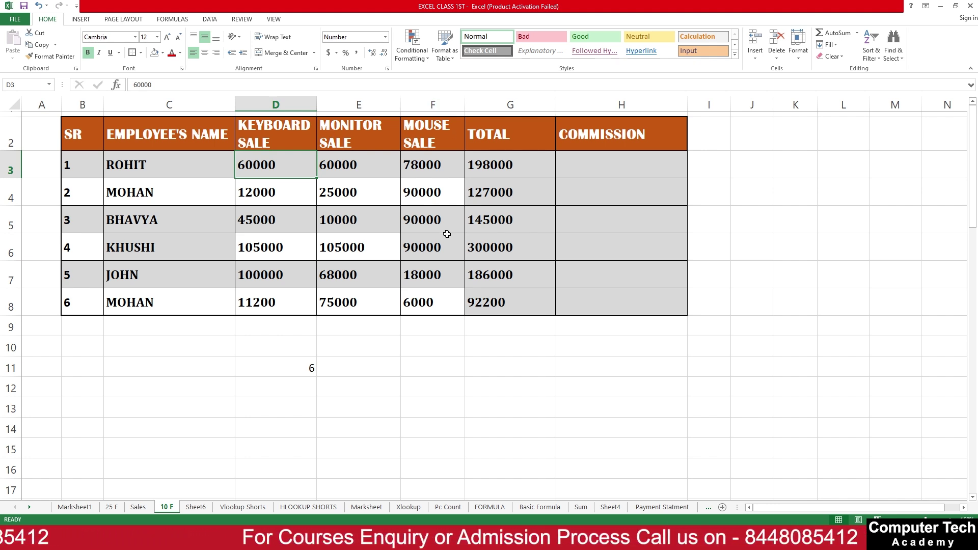
{"action": "left_click", "coordinate": [630, 167]}
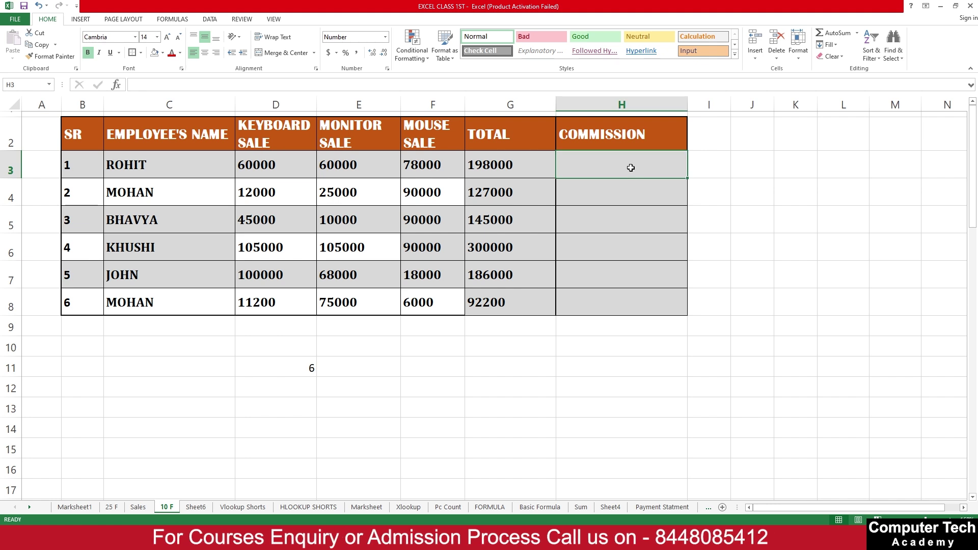
{"action": "type", "text": "=IF"}
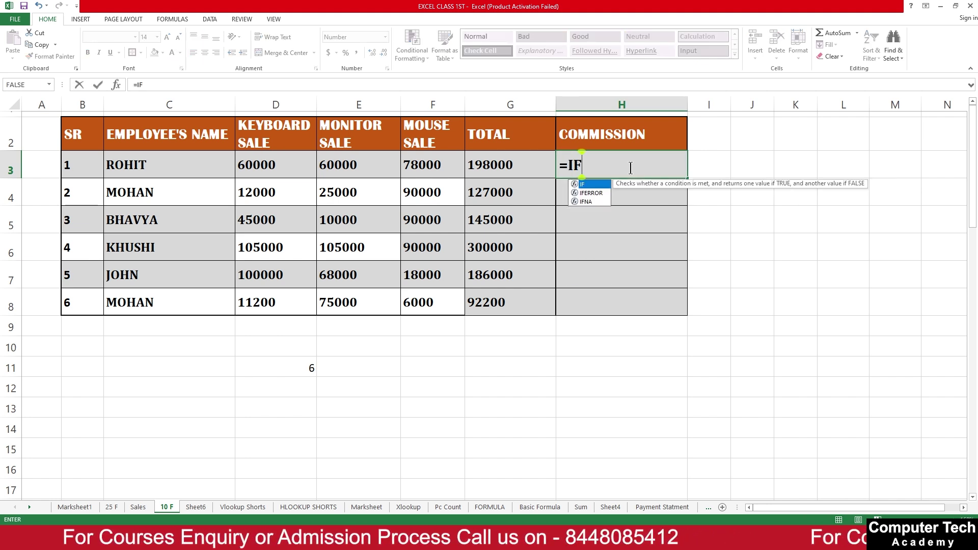
{"action": "type", "text": "(AND("}
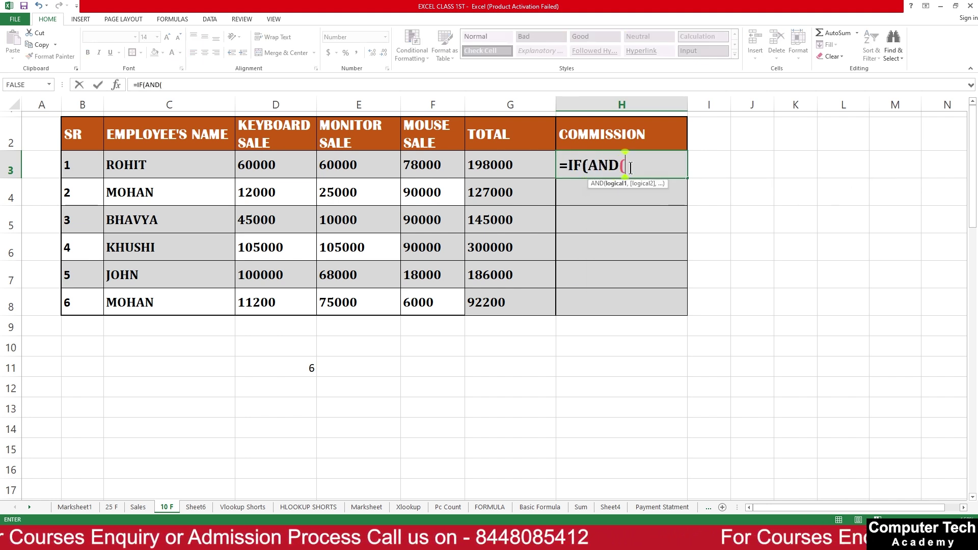
{"action": "left_click", "coordinate": [265, 171]}
{"action": "type", "text": ">"}
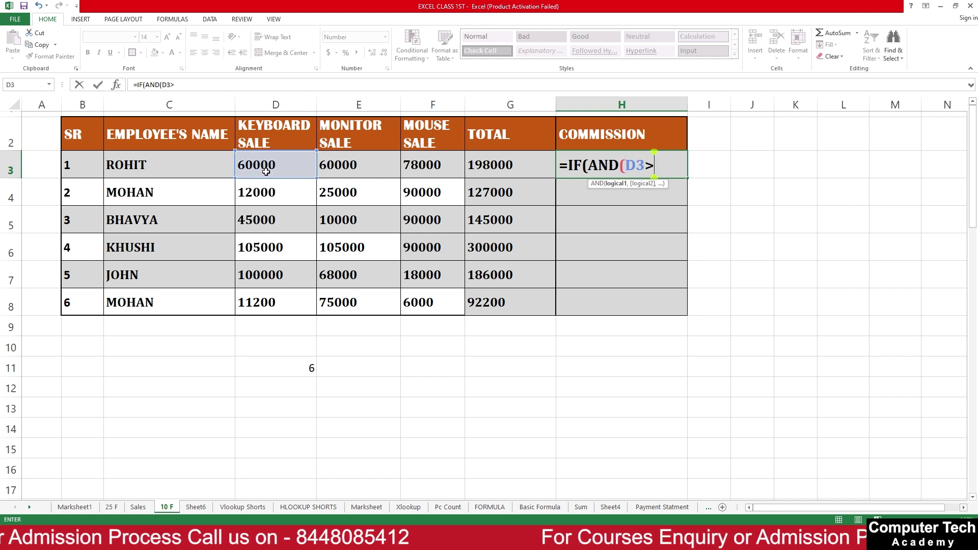
{"action": "type", "text": "=5000"}
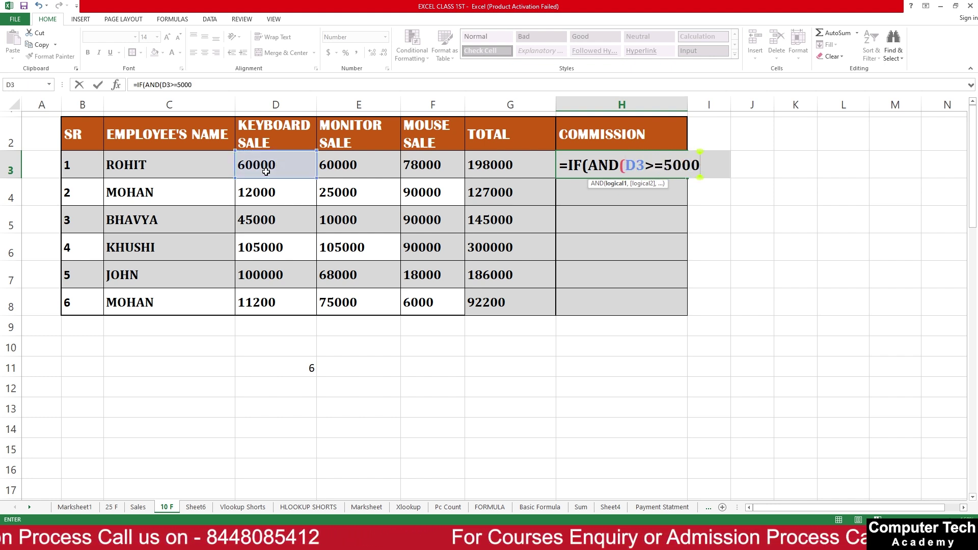
{"action": "type", "text": "0,"}
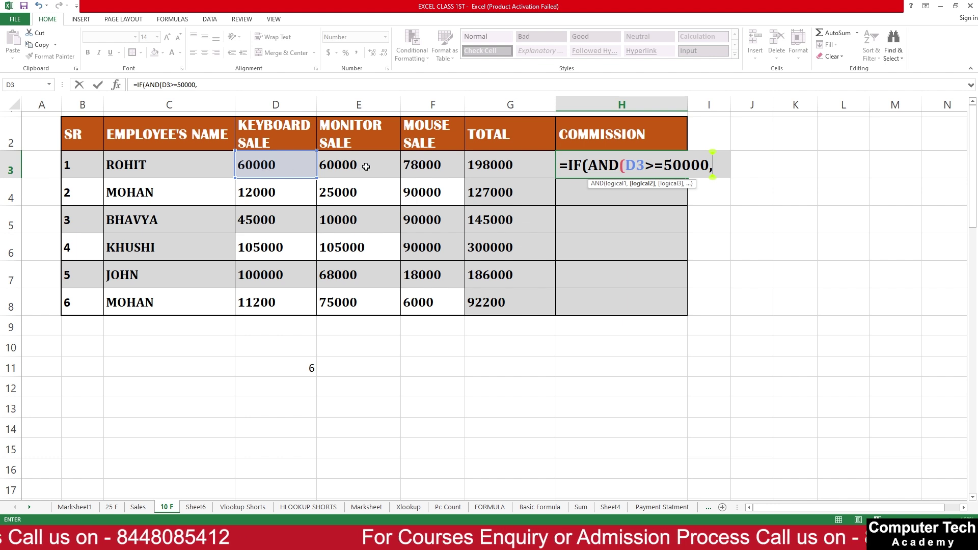
- Add the monitor and mouse sale conditions E3>=50000 and F3>=50000 to the AND test in H3
{"action": "left_click", "coordinate": [365, 166]}
{"action": "type", "text": ">"}
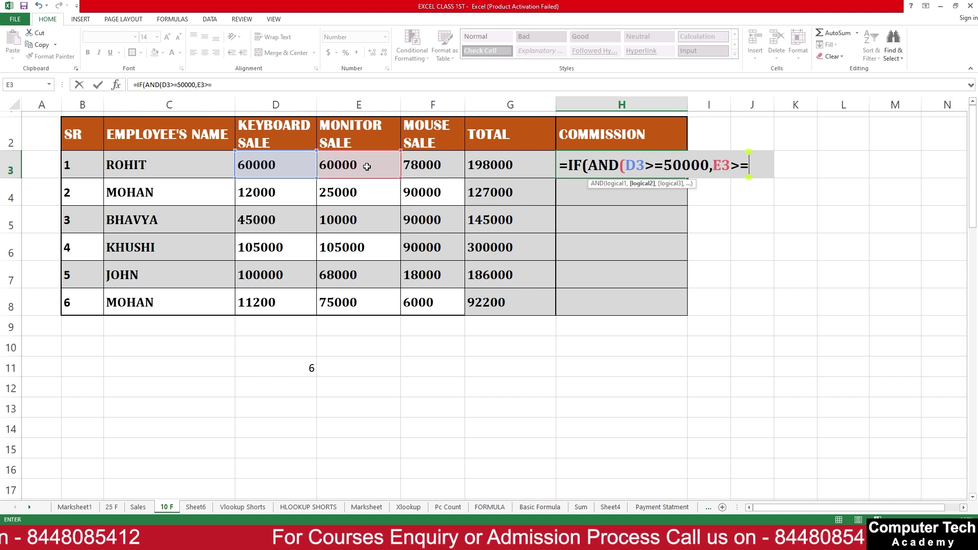
{"action": "type", "text": "=50000,"}
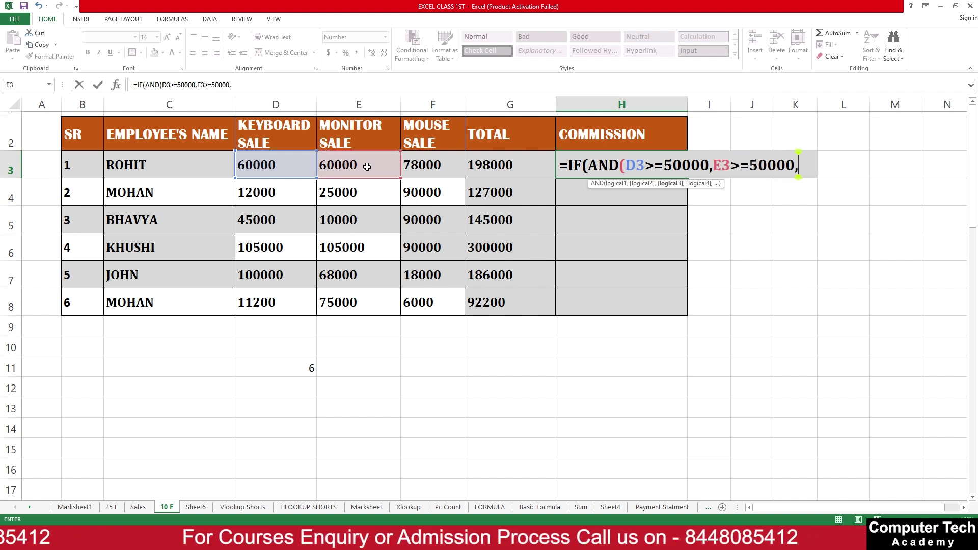
{"action": "left_click", "coordinate": [431, 167]}
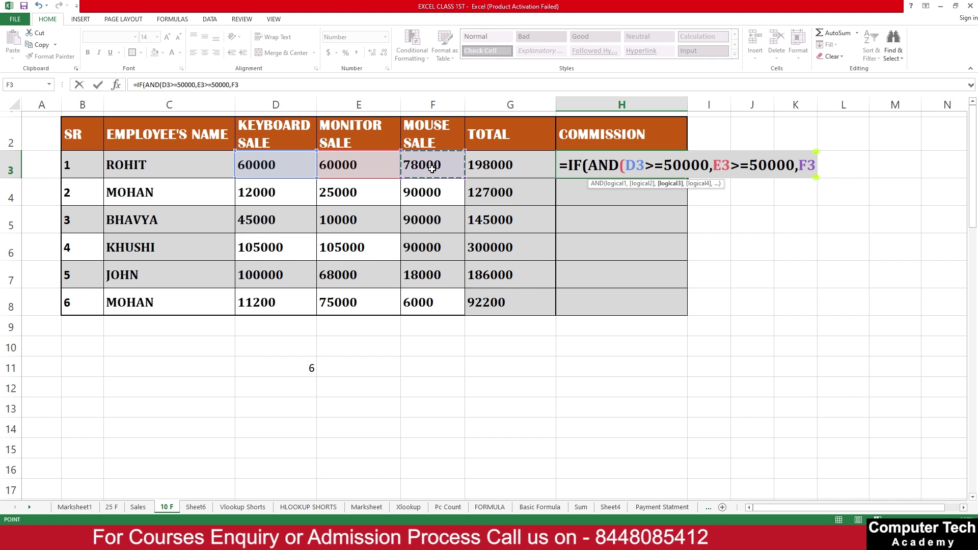
{"action": "type", "text": ">="}
{"action": "type", "text": "50000"}
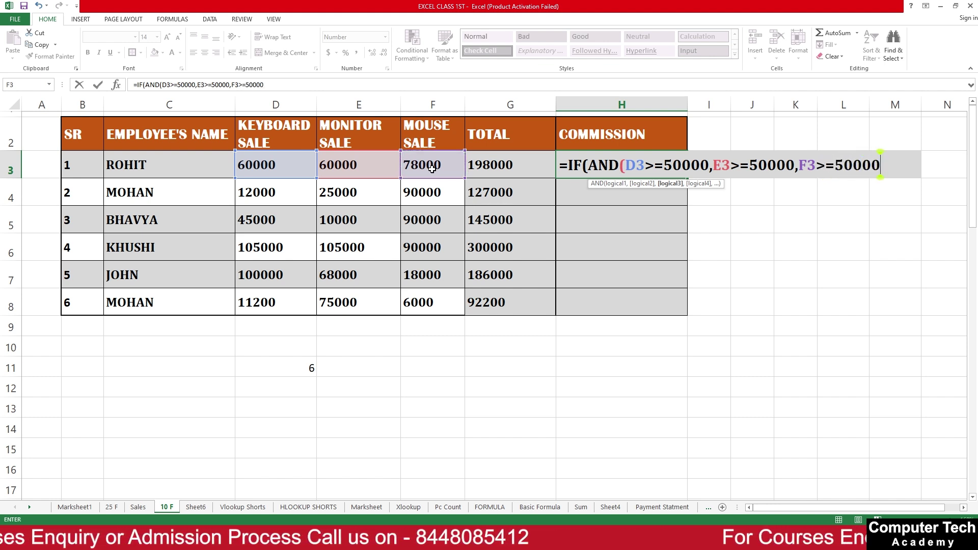
- Complete the H3 formula to return "1000" when all conditions are met and an empty text "" otherwise
{"action": "type", "text": "),\"1"}
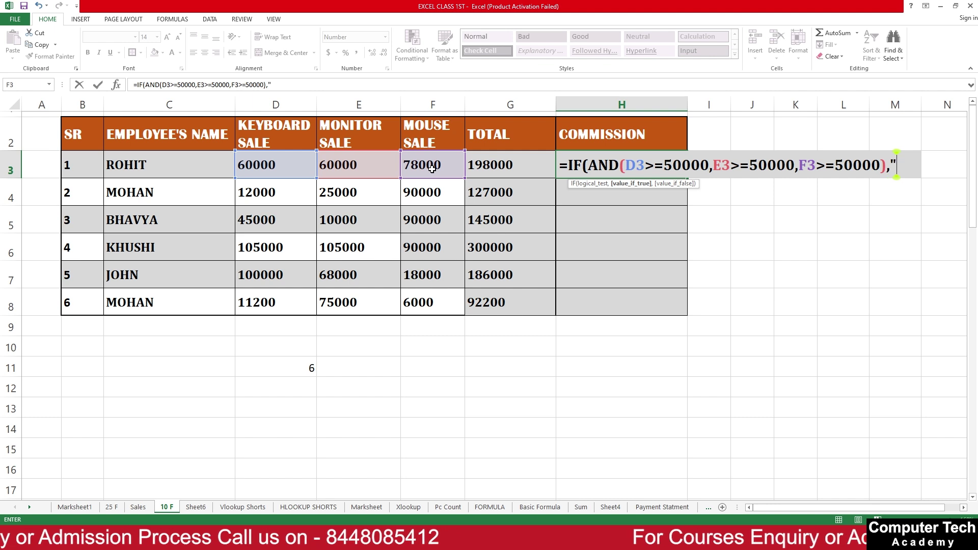
{"action": "type", "text": "000"}
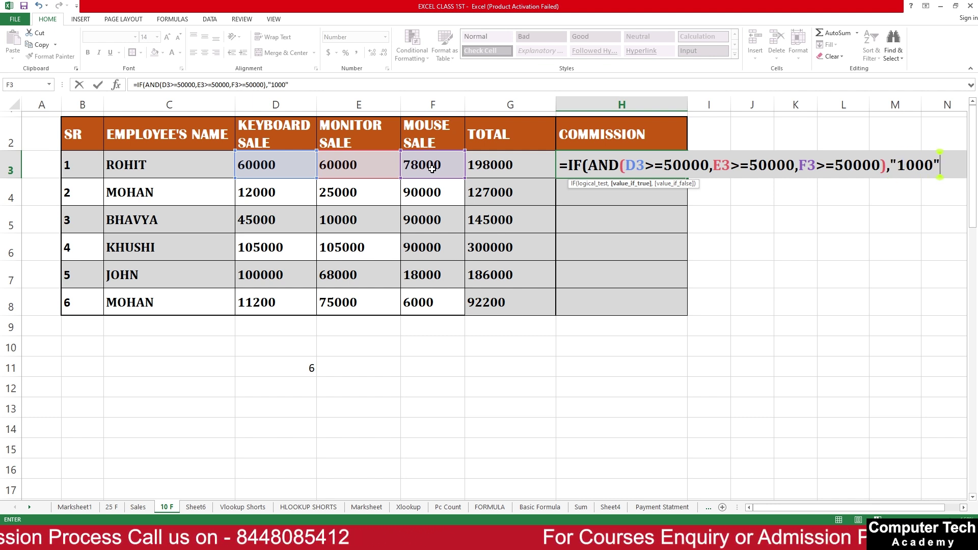
{"action": "type", "text": "\","}
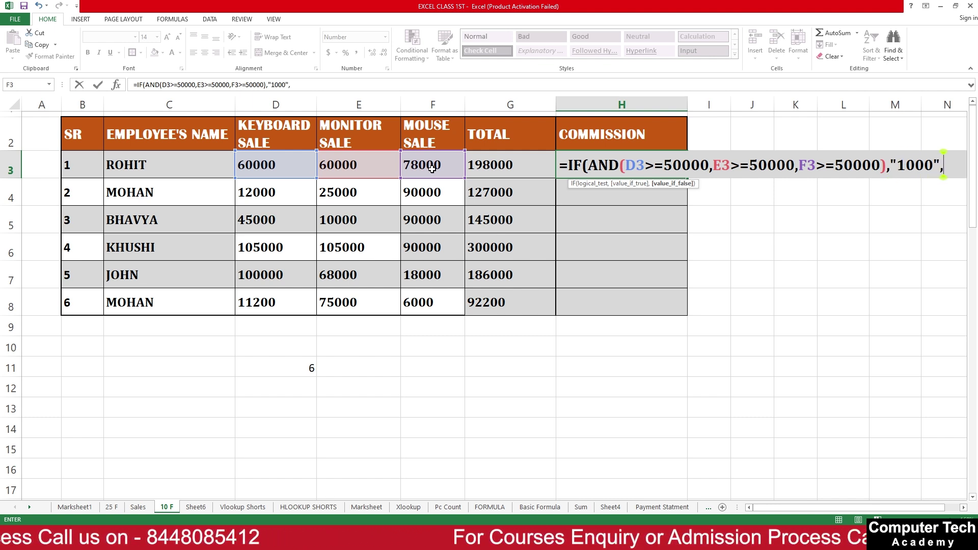
{"action": "type", "text": "N"}
{"action": "key", "text": "BackSpace"}
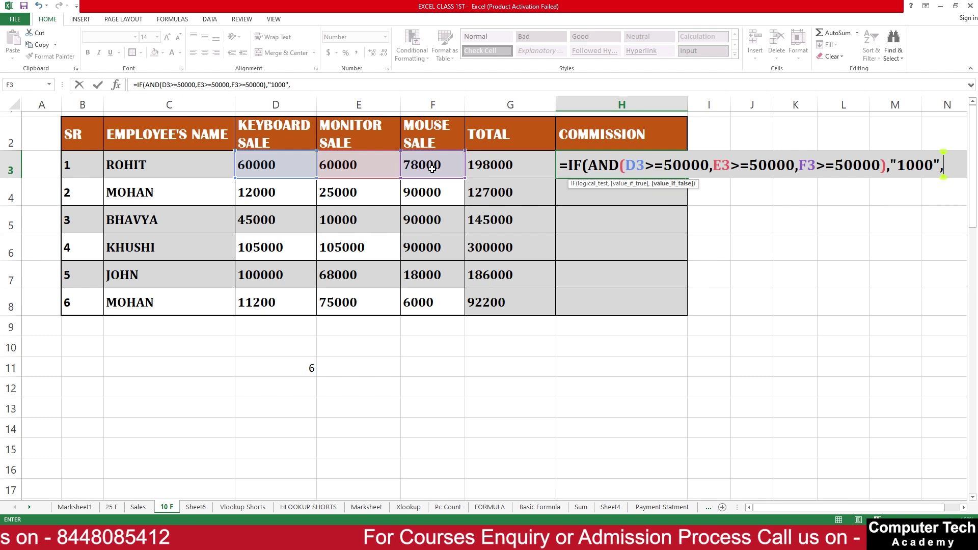
{"action": "type", "text": "\"NA\""}
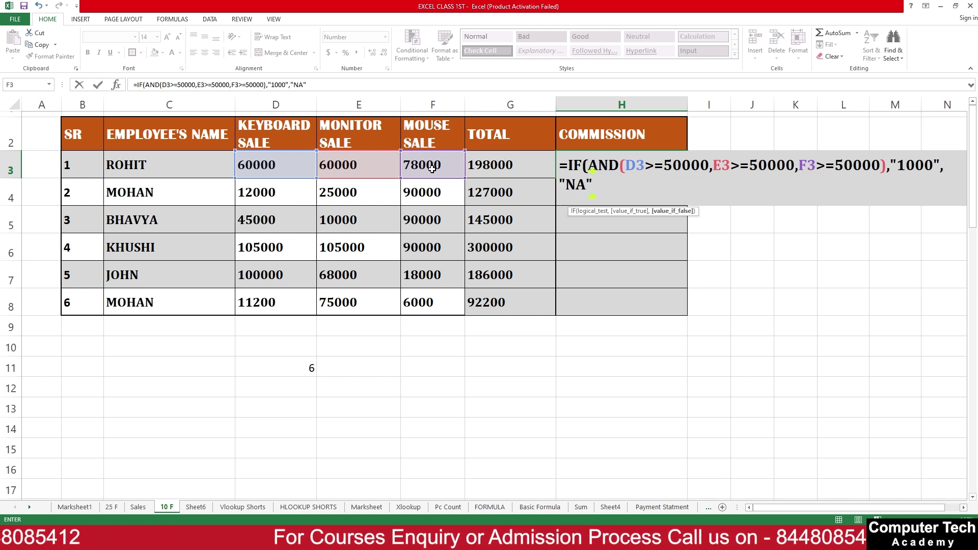
{"action": "key", "text": "BackSpace"}
{"action": "key", "text": "BackSpace"}
{"action": "key", "text": "BackSpace"}
{"action": "type", "text": "\""}
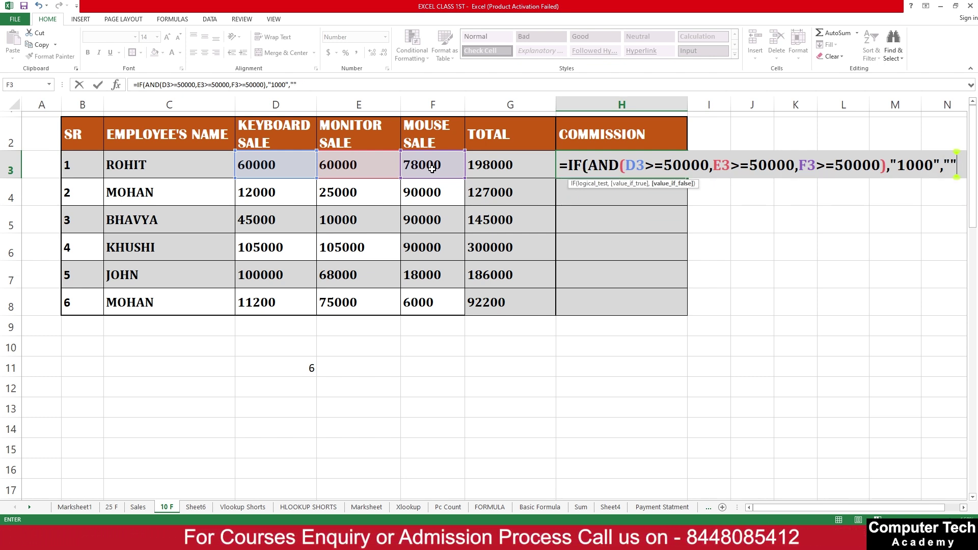
{"action": "type", "text": ")"}
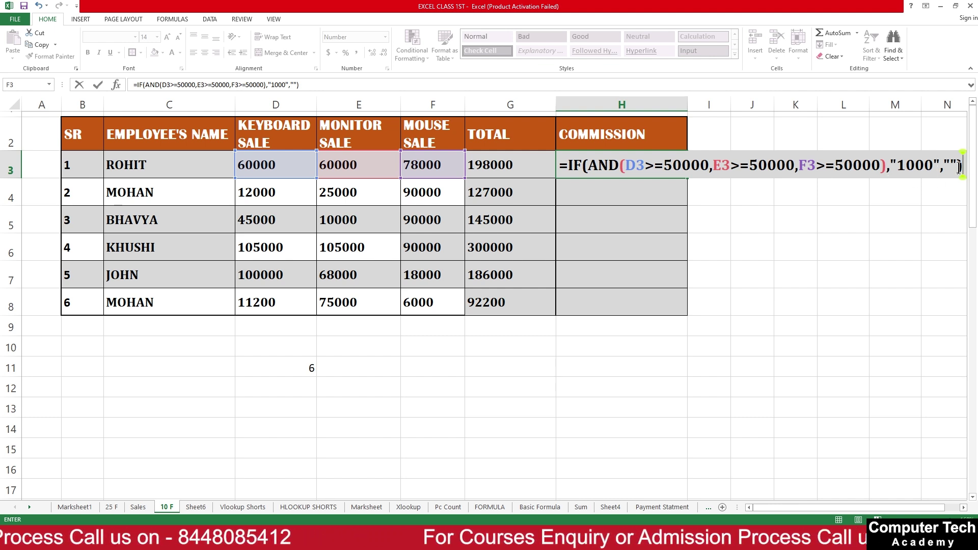
{"action": "key", "text": "Return"}
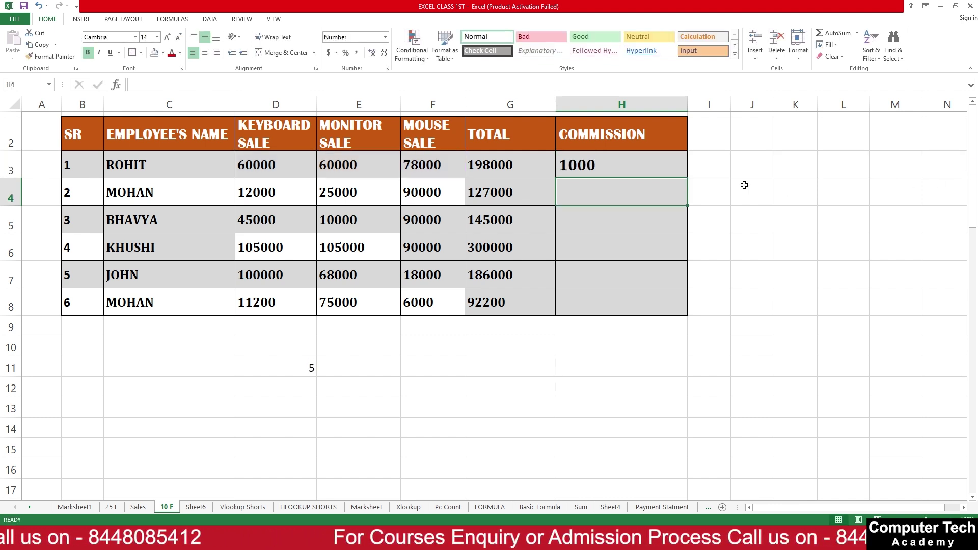
- Fill the IF(AND commission formula from H3 down to H8
{"action": "left_click", "coordinate": [680, 169]}
{"action": "left_click_drag", "start_coordinate": [687, 179], "coordinate": [682, 312]}
{"action": "left_click", "coordinate": [752, 303]}
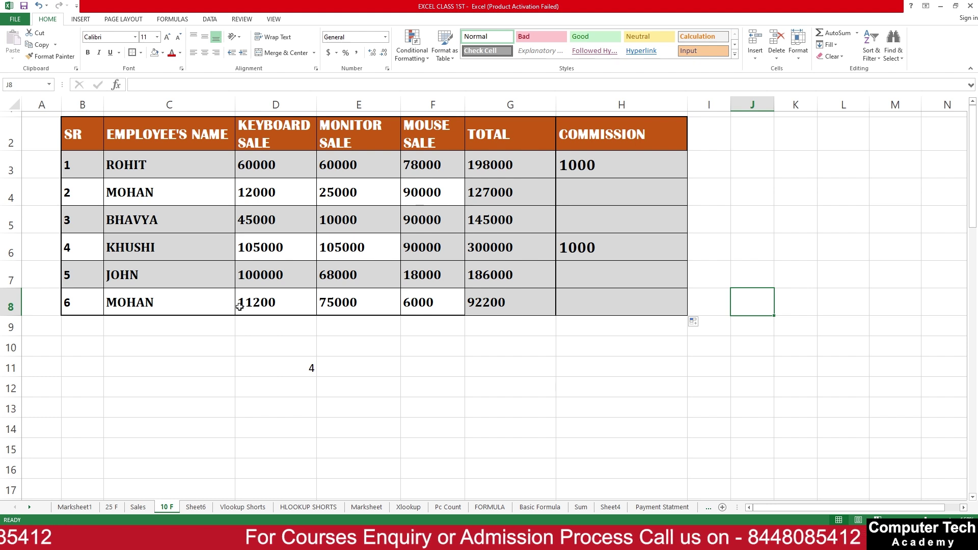
- Set the sixth employee's mouse sale in F8 to 60000 and keyboard sale in D8 to 51000
{"action": "left_click", "coordinate": [417, 301]}
{"action": "type", "text": "60000"}
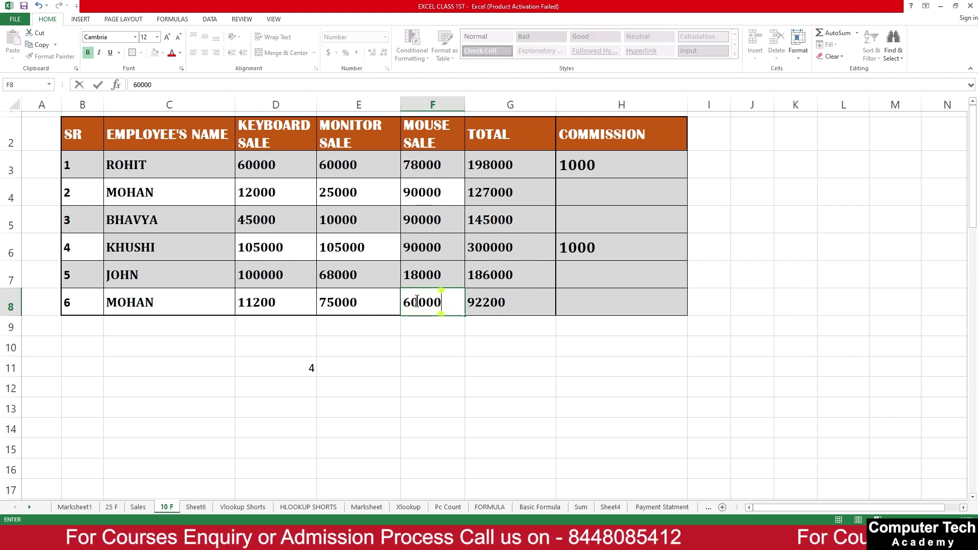
{"action": "left_click", "coordinate": [280, 314]}
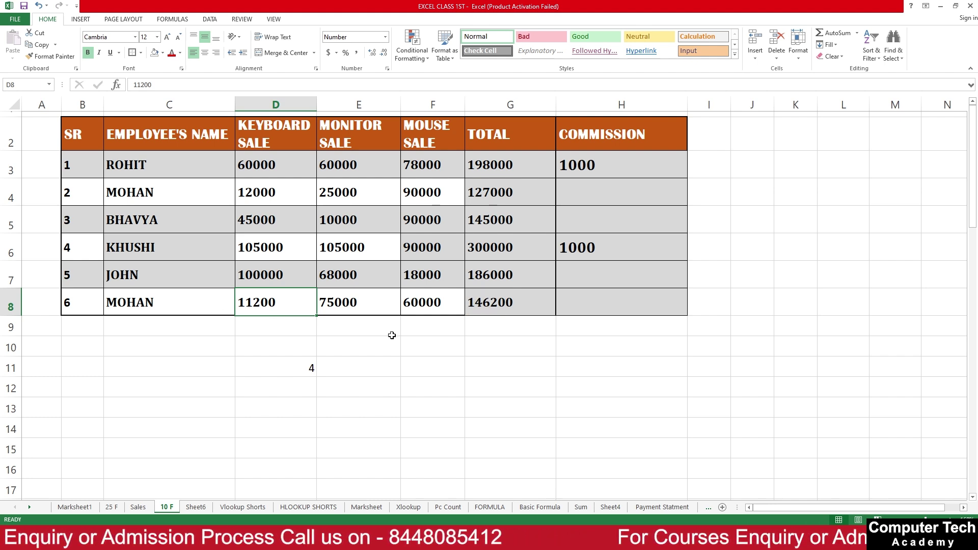
{"action": "type", "text": "51000"}
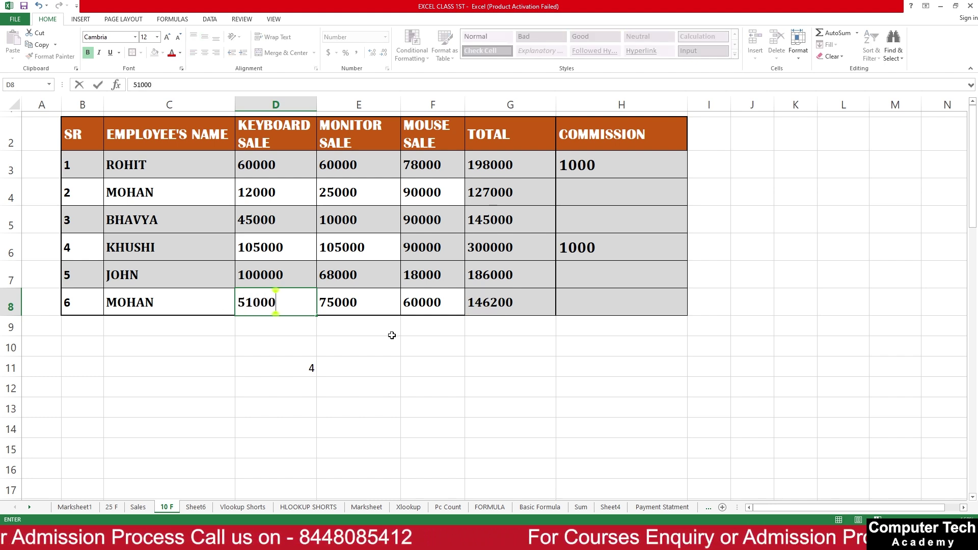
{"action": "key", "text": "Return"}
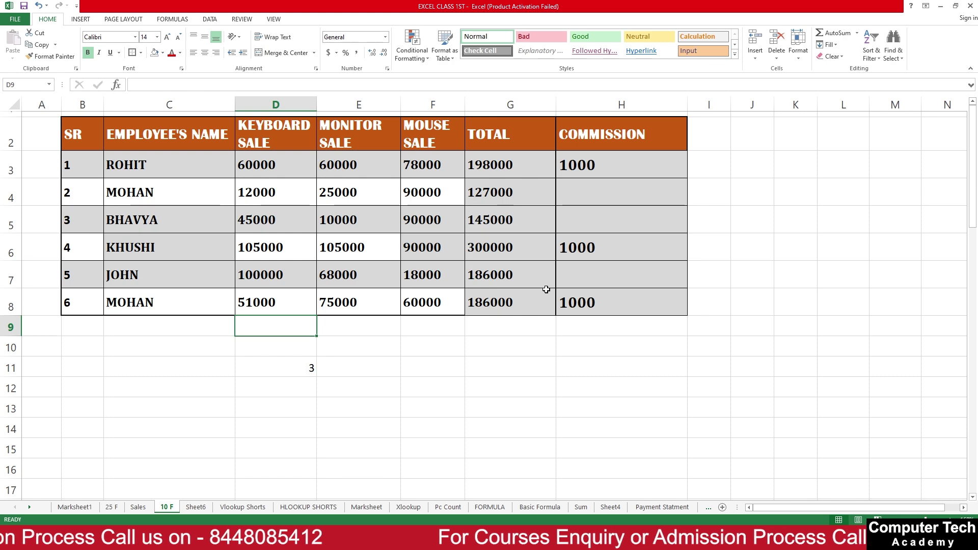
- Clear the IF(AND results from the COMMISSION cells H3:H8
{"action": "left_click_drag", "start_coordinate": [604, 166], "coordinate": [609, 297]}
{"action": "key", "text": "Delete"}
{"action": "left_click", "coordinate": [624, 363]}
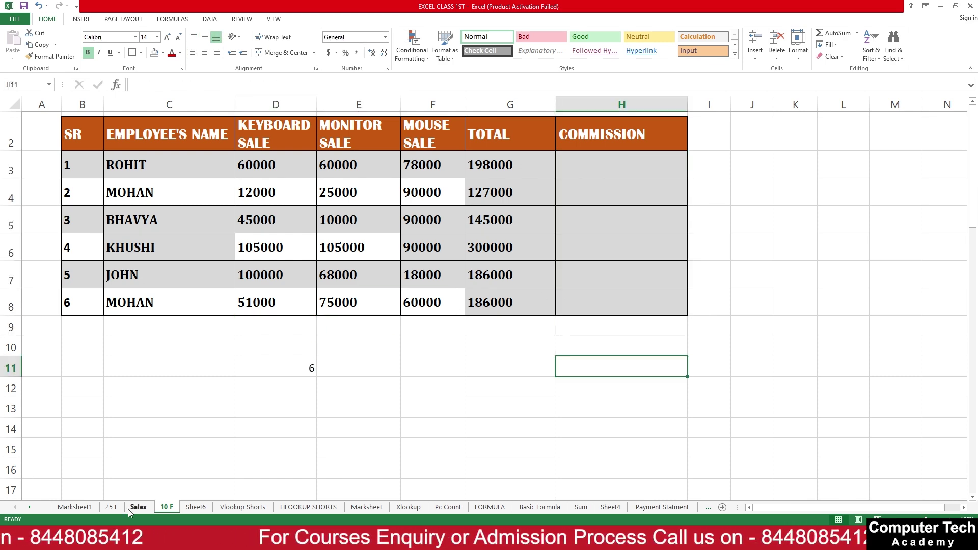
- Look up the IF(OR entry in the formula list on the 25 F sheet and return to COMMISSION cell H3 on 10 F
{"action": "left_click", "coordinate": [113, 507]}
{"action": "scroll", "coordinate": [77, 278], "scroll_direction": "down", "scroll_amount": 2}
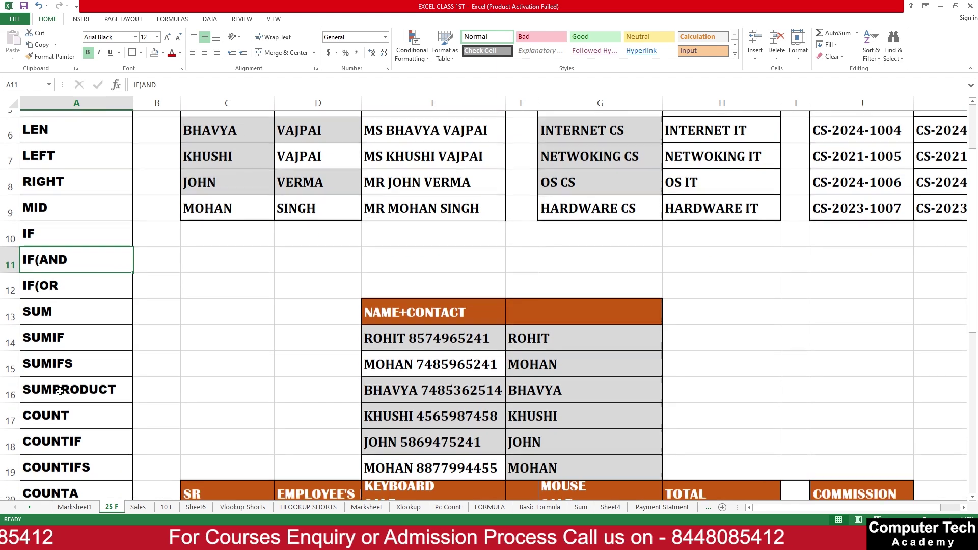
{"action": "left_click", "coordinate": [78, 278]}
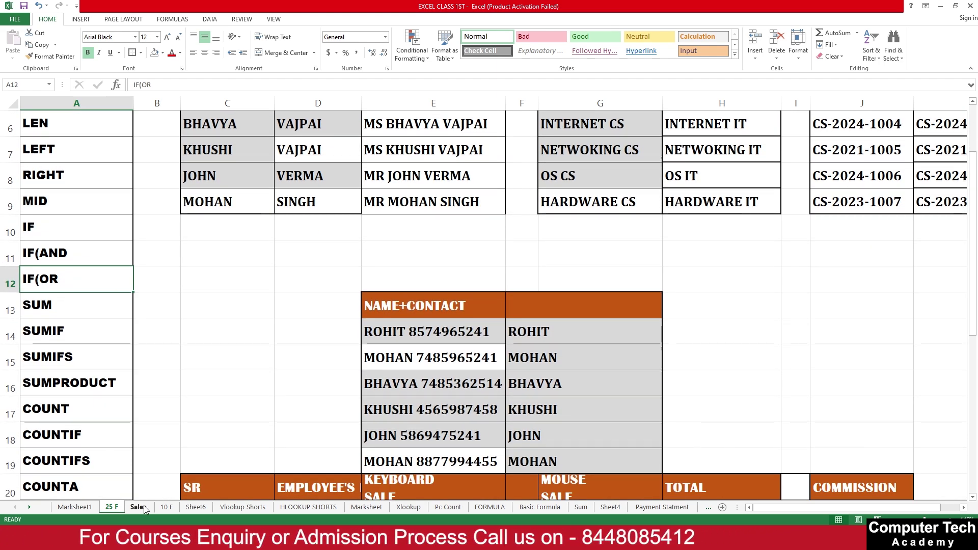
{"action": "left_click", "coordinate": [166, 507]}
{"action": "left_click", "coordinate": [586, 219]}
{"action": "left_click", "coordinate": [607, 169]}
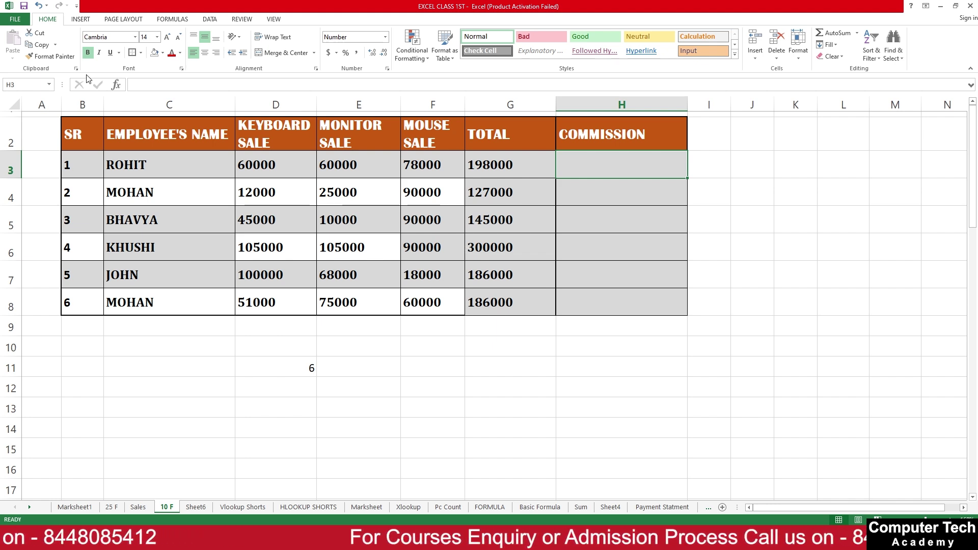
- Delete the narrow empty row 1 above the table header on the 10 F sheet
{"action": "left_click", "coordinate": [13, 115]}
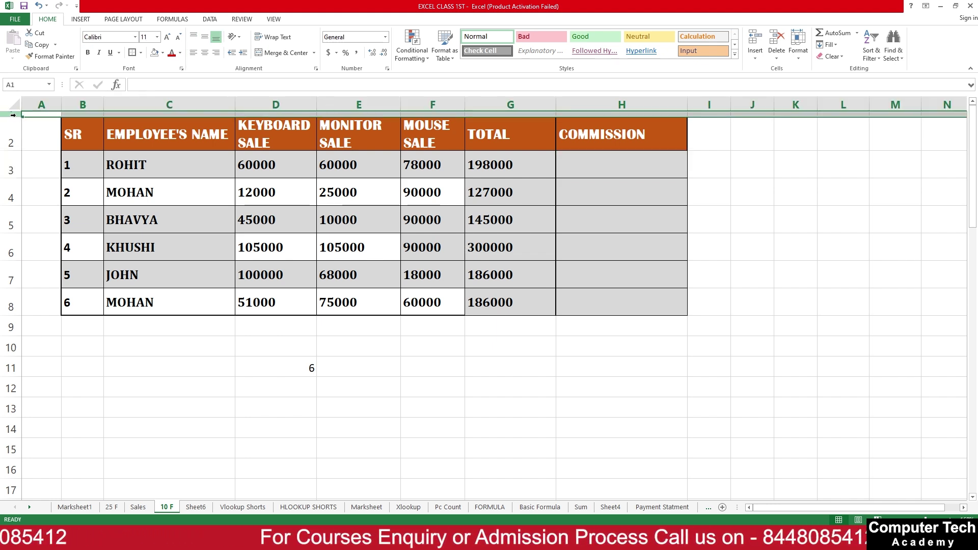
{"action": "double_click", "coordinate": [13, 115]}
{"action": "left_click", "coordinate": [208, 161]}
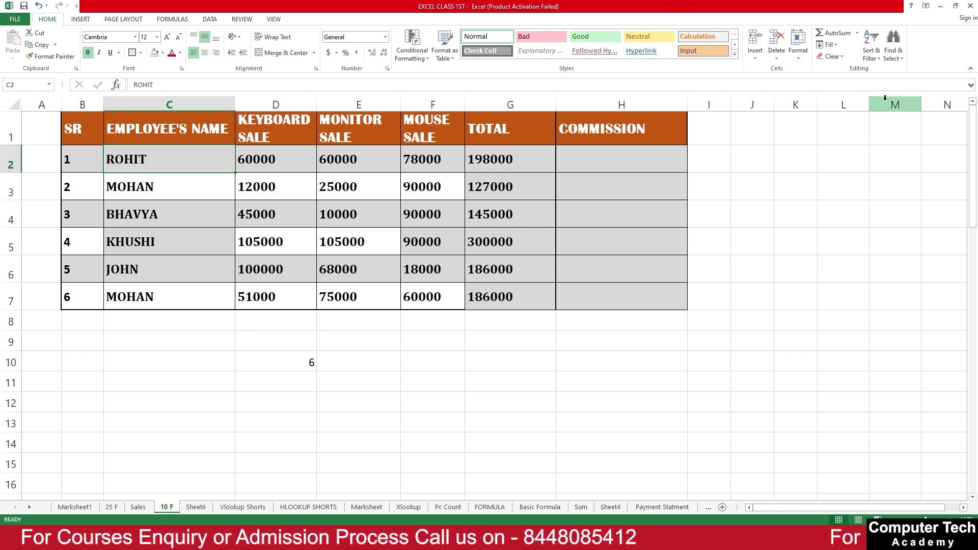
- Start an IF(OR formula in COMMISSION cell H2 with the keyboard sale condition D2>=50000
{"action": "left_click", "coordinate": [645, 152]}
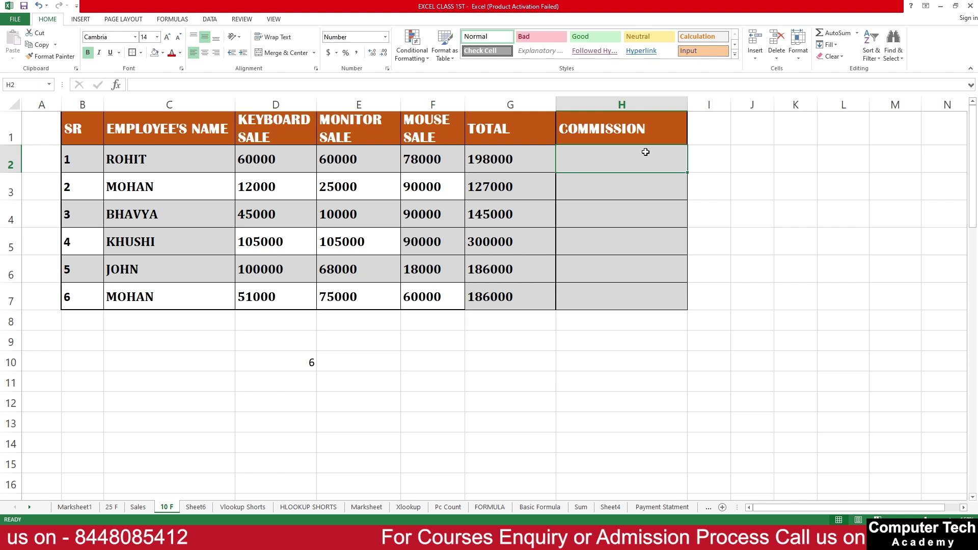
{"action": "type", "text": "=I"}
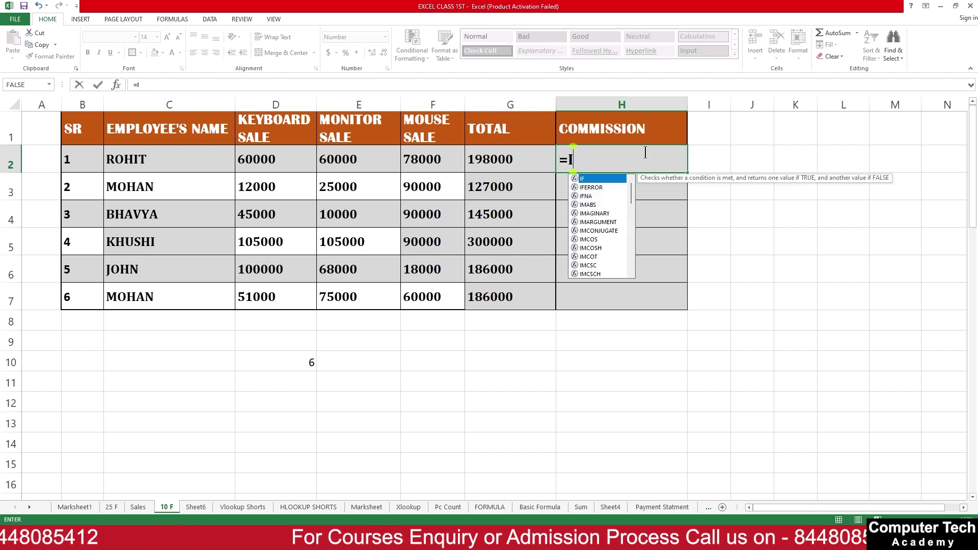
{"action": "type", "text": "F(A"}
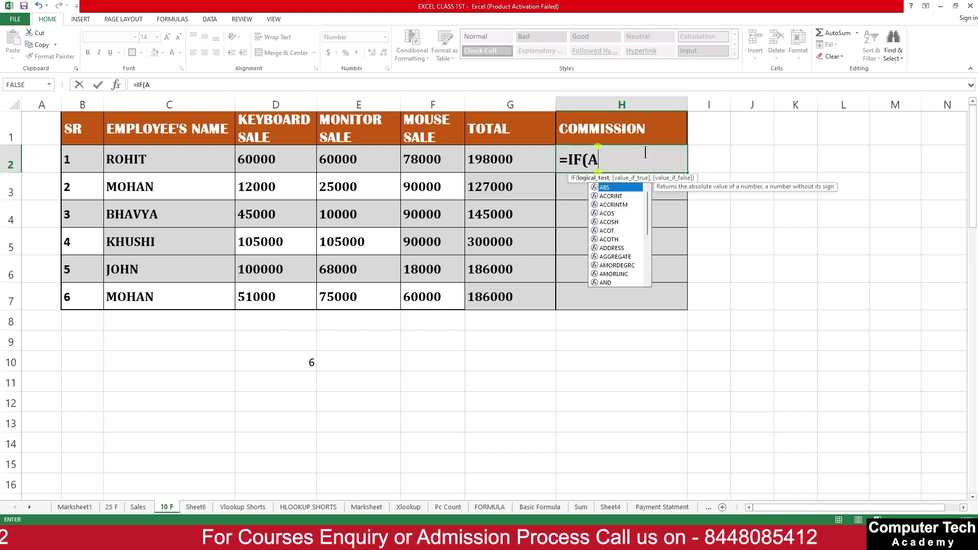
{"action": "key", "text": "BackSpace"}
{"action": "type", "text": "O"}
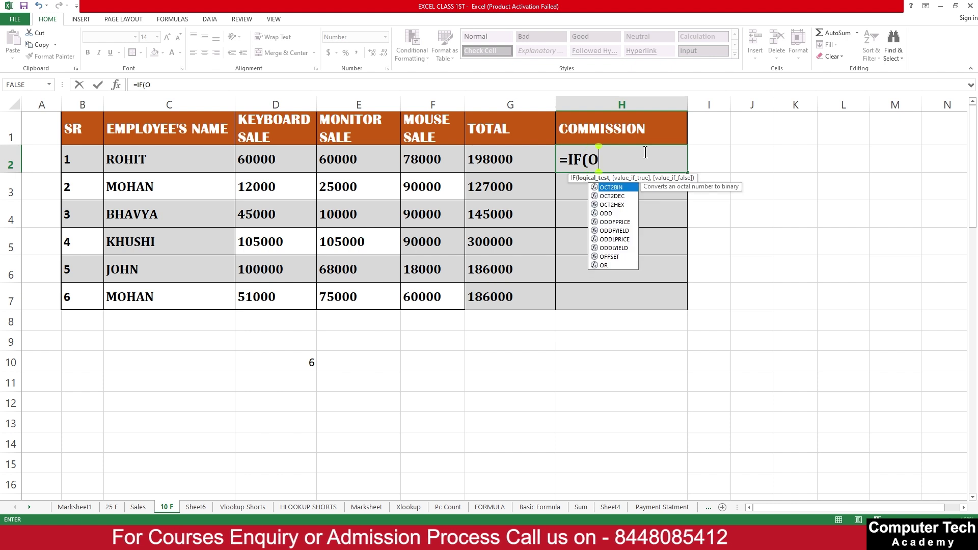
{"action": "type", "text": "R"}
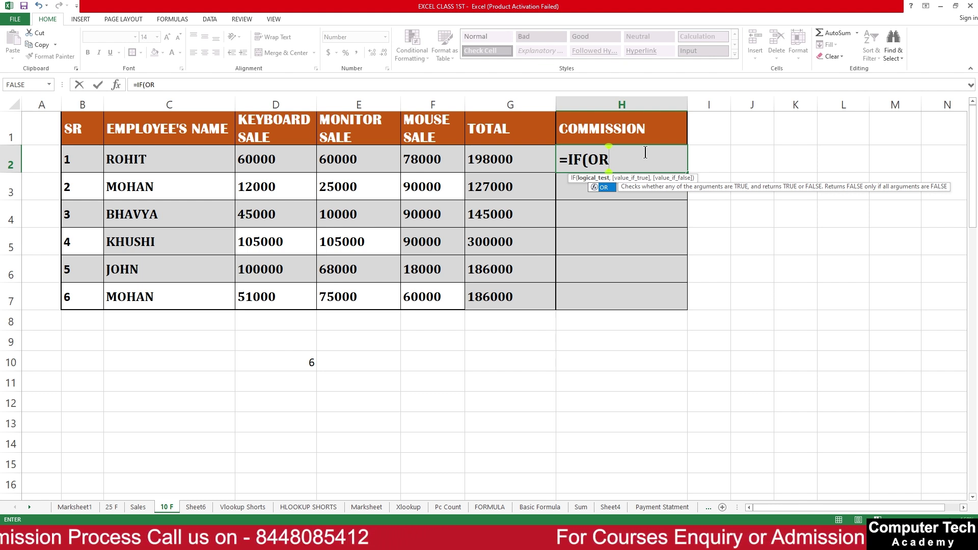
{"action": "type", "text": "("}
{"action": "left_click", "coordinate": [289, 155]}
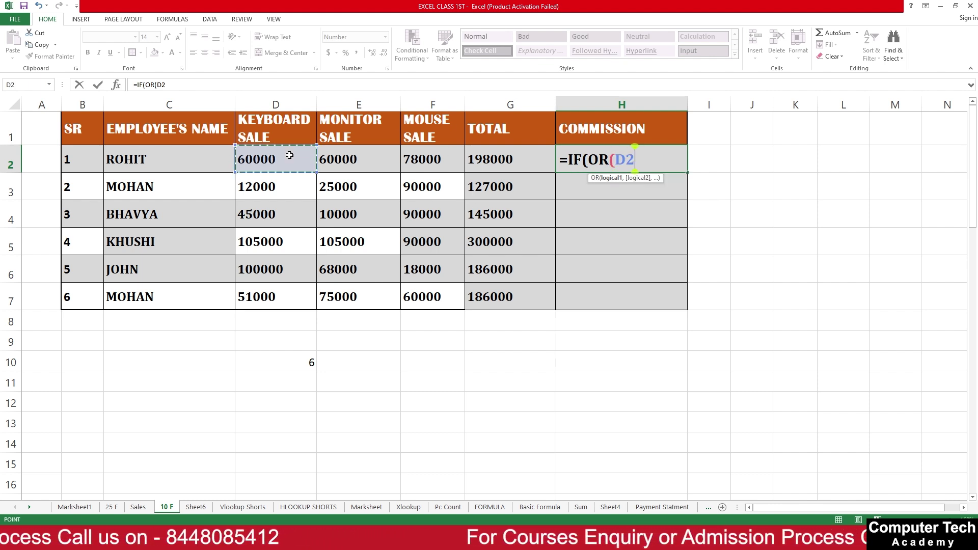
{"action": "type", "text": ">=500"}
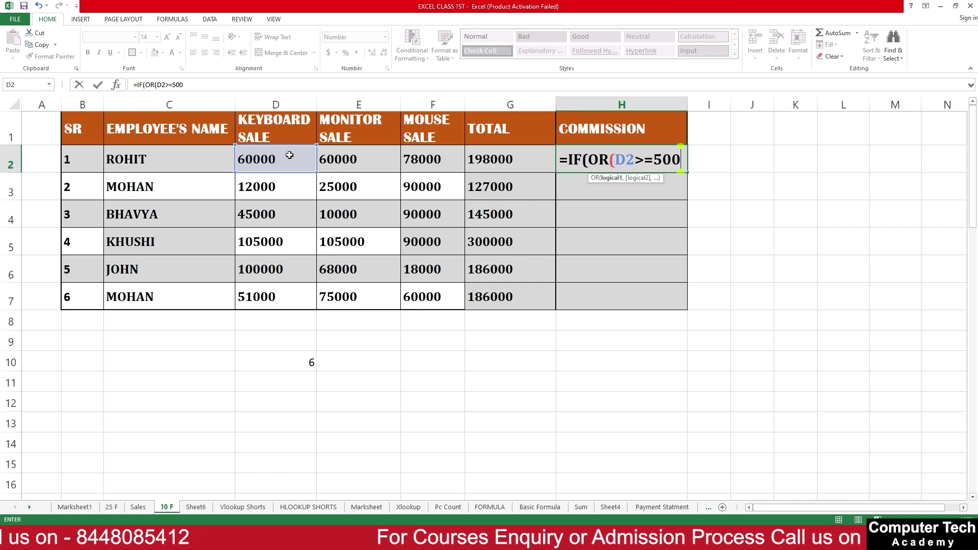
{"action": "type", "text": "00,"}
- Add the monitor and mouse sale conditions E2>=50000 and F2>=50000 to the OR test in H2
{"action": "left_click", "coordinate": [370, 146]}
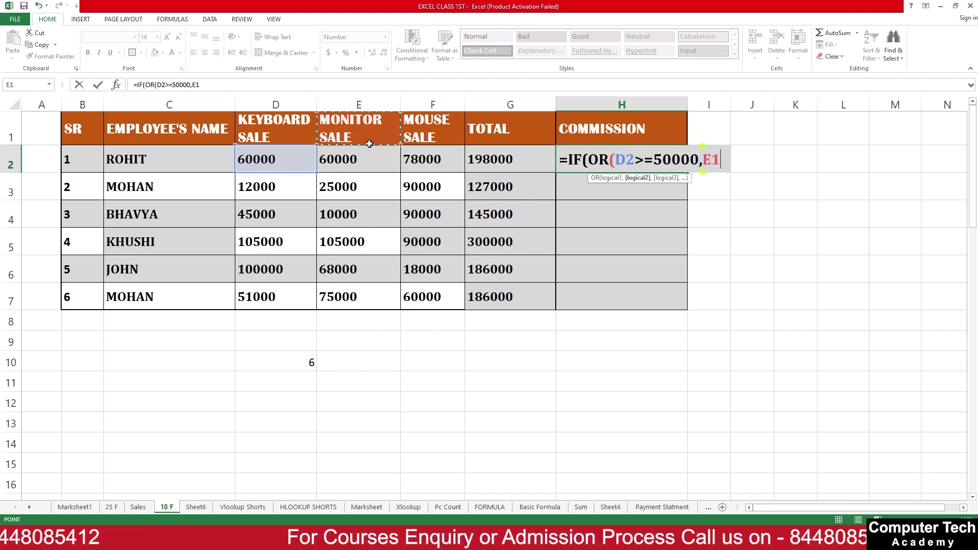
{"action": "left_click", "coordinate": [362, 155]}
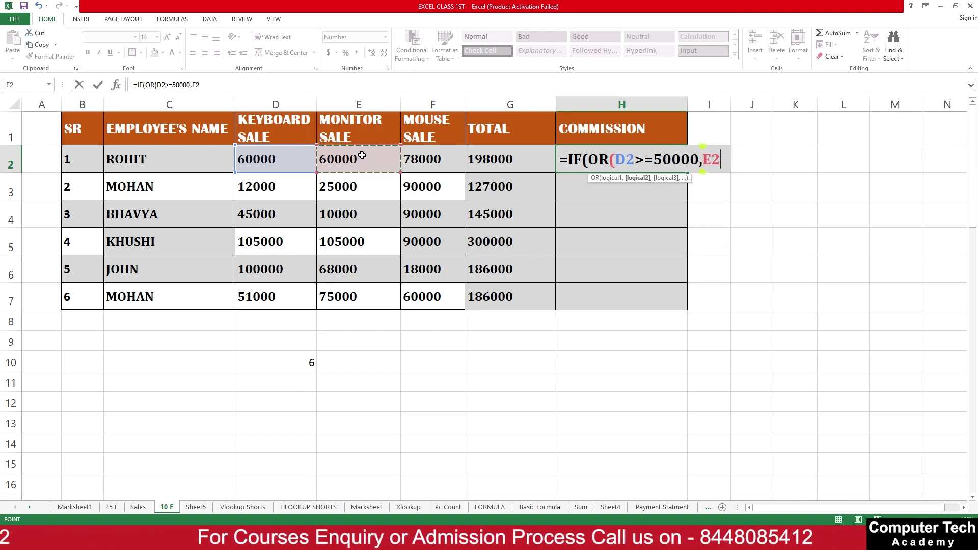
{"action": "type", "text": ">=50000"}
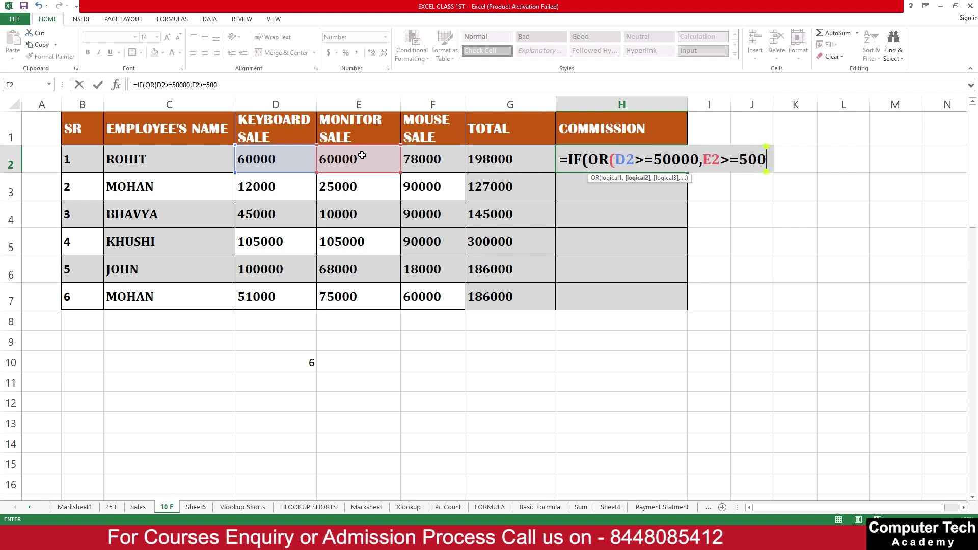
{"action": "type", "text": ","}
{"action": "left_click", "coordinate": [425, 166]}
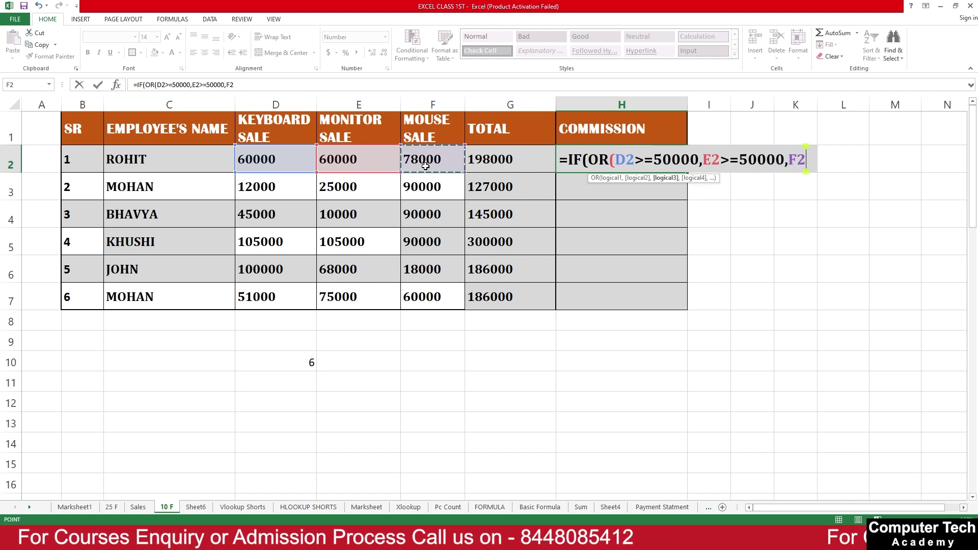
{"action": "type", "text": ">=50000"}
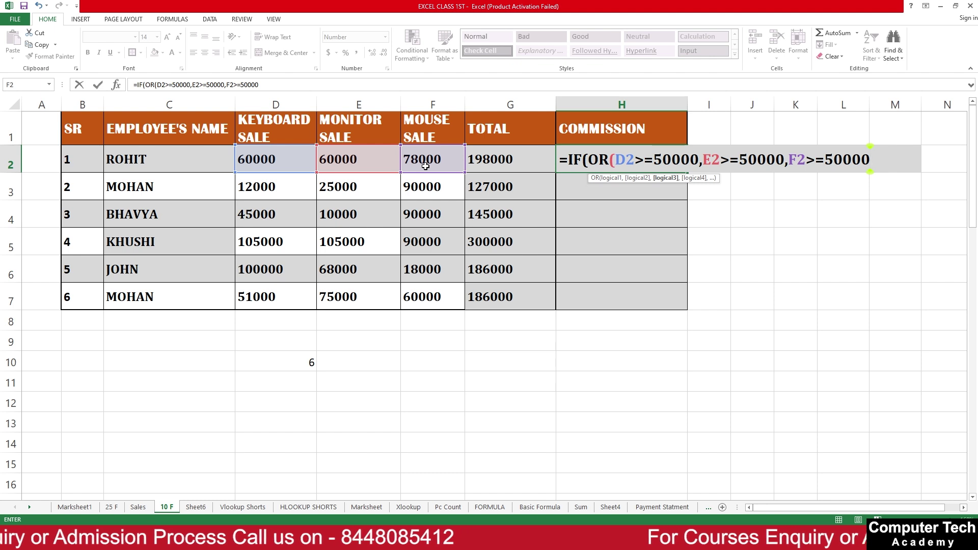
- Complete the H2 formula with "1000" as the true result and an empty string "" as the false result
{"action": "type", "text": "),\"1000"}
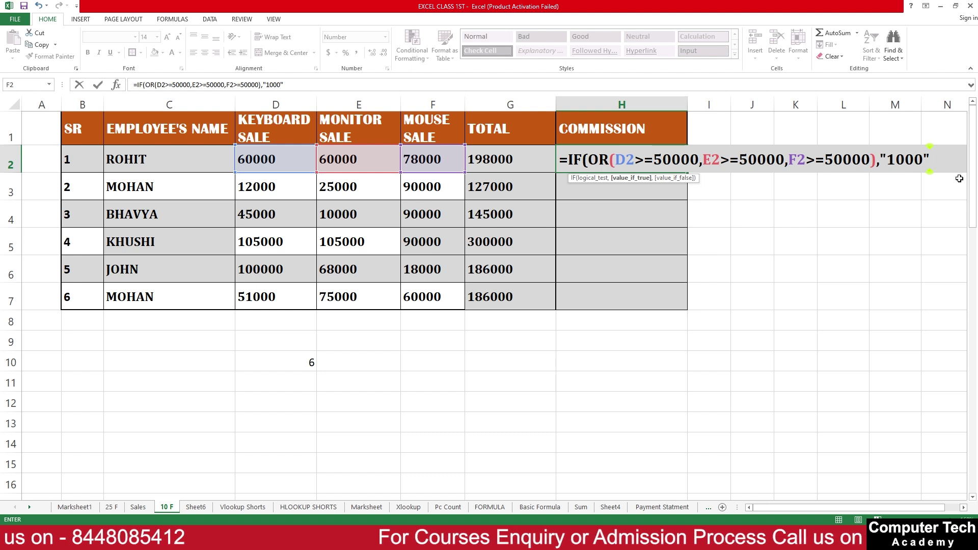
{"action": "type", "text": "\","}
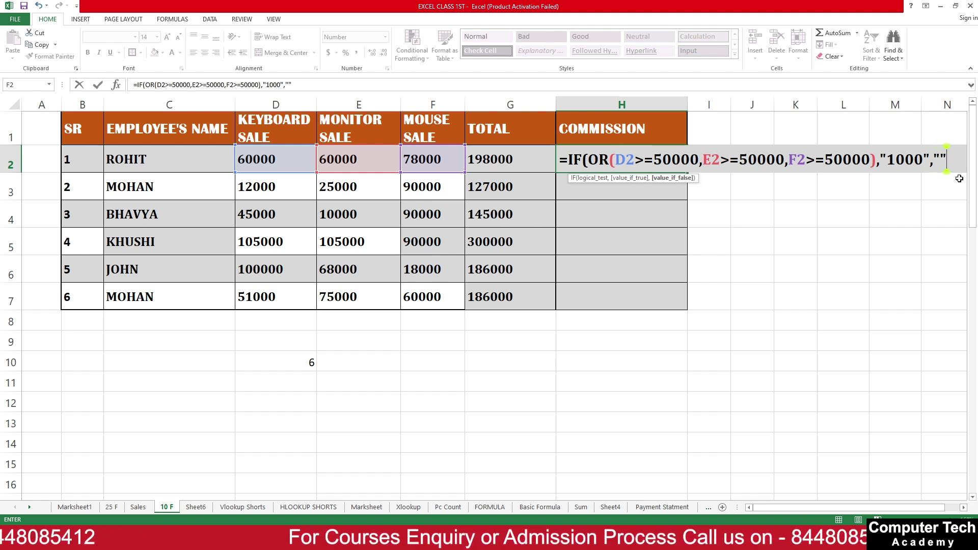
{"action": "type", "text": "\"\")"}
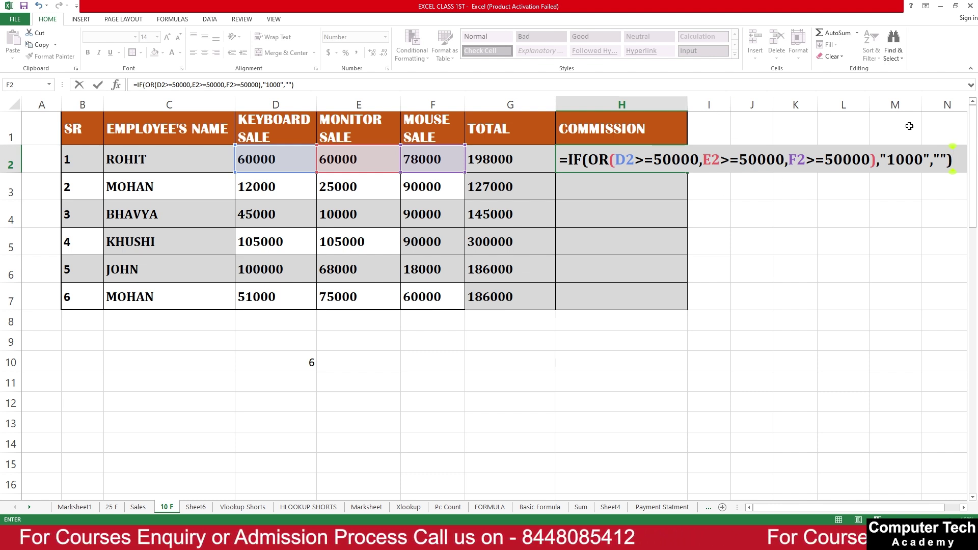
{"action": "key", "text": "Return"}
- Fill the IF(OR commission formula from H2 down to H7
{"action": "left_click", "coordinate": [661, 164]}
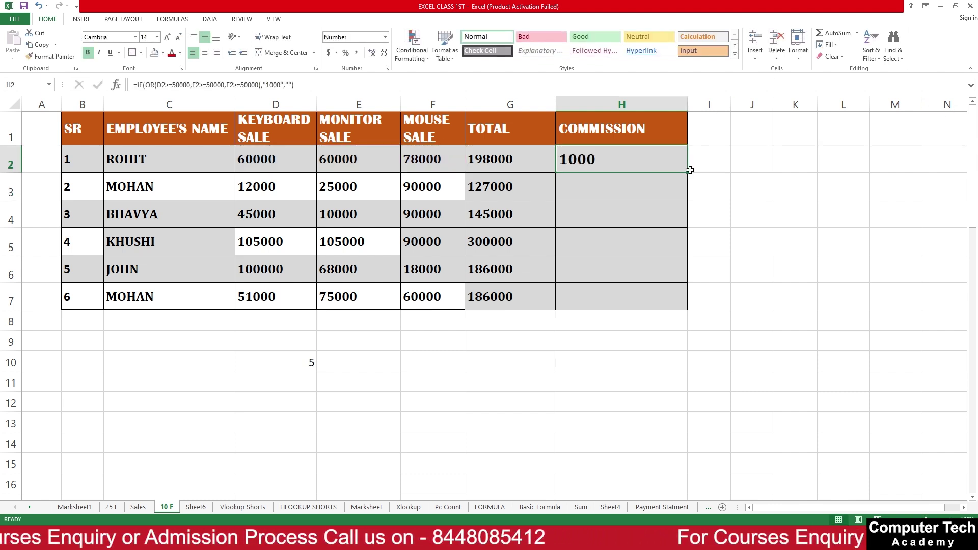
{"action": "left_click_drag", "start_coordinate": [687, 174], "coordinate": [690, 307]}
{"action": "left_click", "coordinate": [813, 260]}
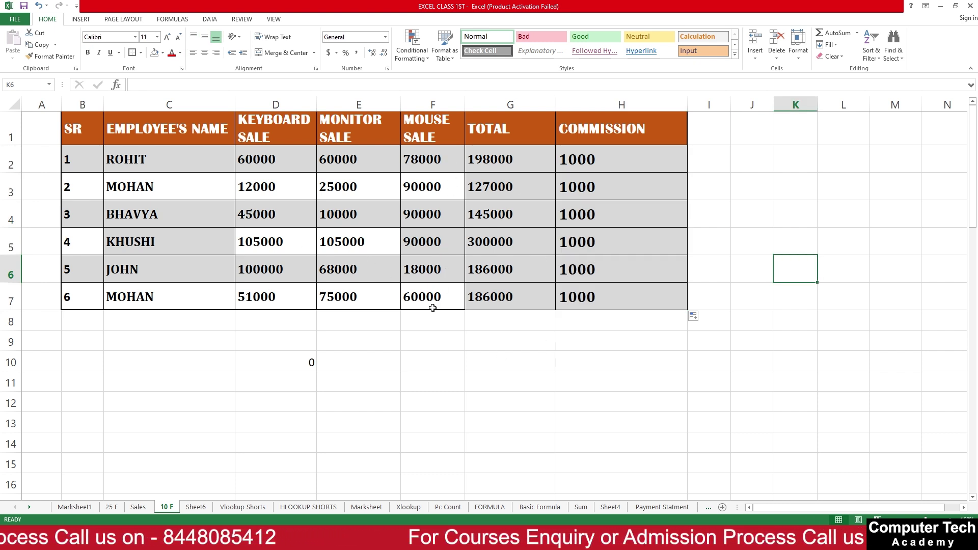
- Check the employees' individual sale figures in rows 2 to 6 against the 50000 commission condition
{"action": "left_click", "coordinate": [437, 165]}
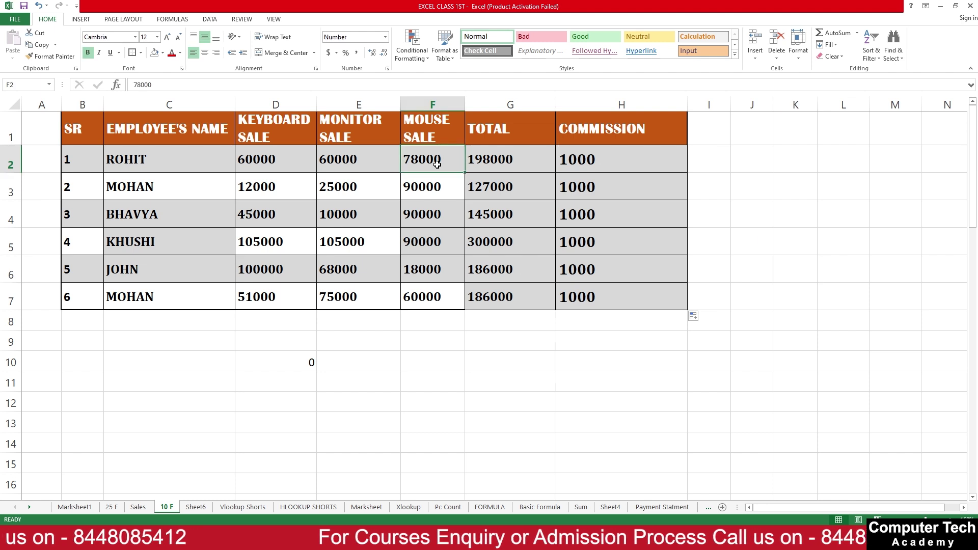
{"action": "left_click", "coordinate": [406, 191]}
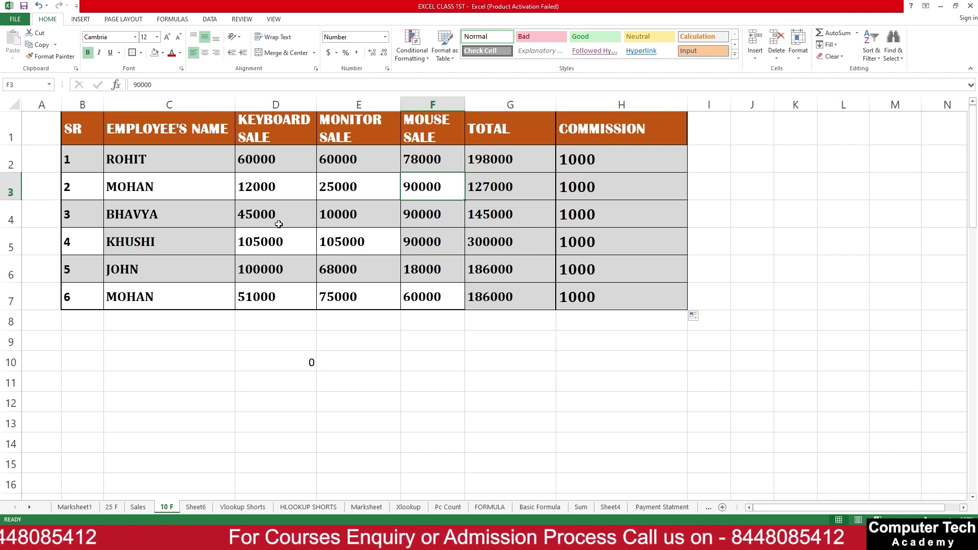
{"action": "left_click", "coordinate": [405, 213]}
{"action": "left_click", "coordinate": [446, 249]}
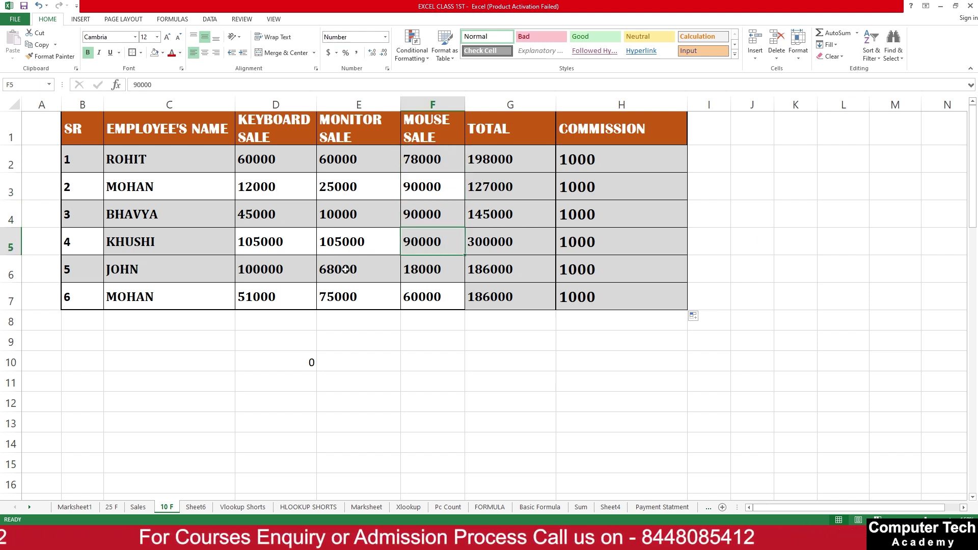
{"action": "left_click", "coordinate": [261, 268]}
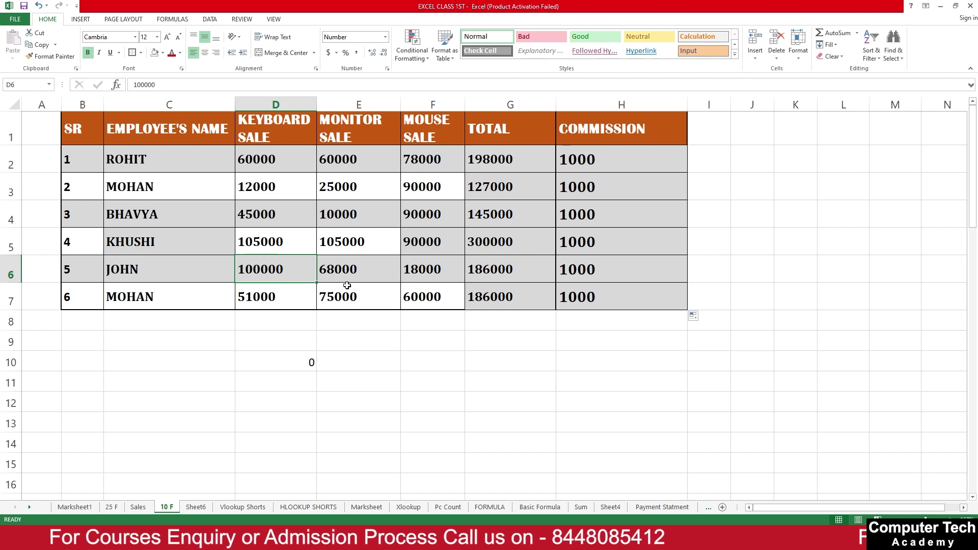
{"action": "left_click", "coordinate": [374, 269]}
- Set the third employee's mouse sale in F4 to 49000
{"action": "left_click", "coordinate": [424, 211]}
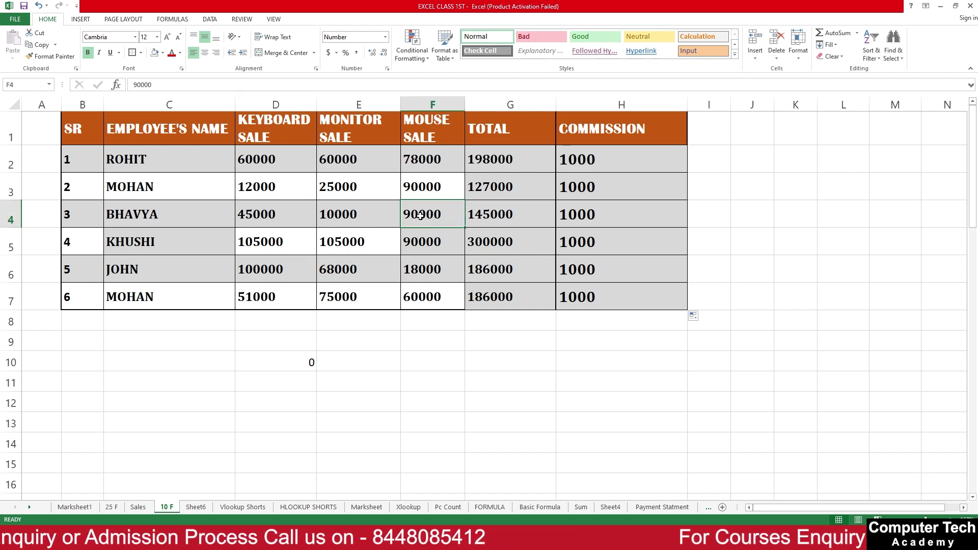
{"action": "type", "text": "49000"}
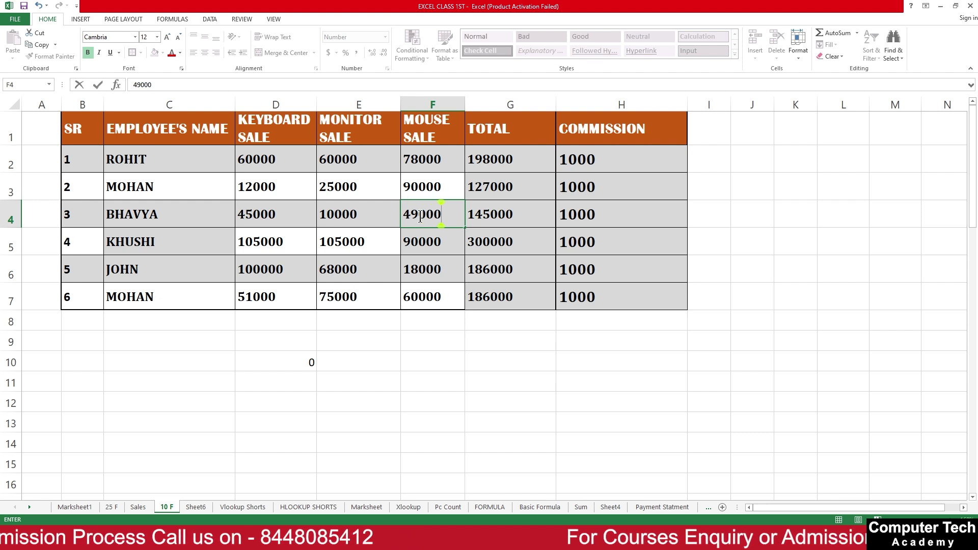
{"action": "key", "text": "Return"}
{"action": "left_click", "coordinate": [420, 215]}
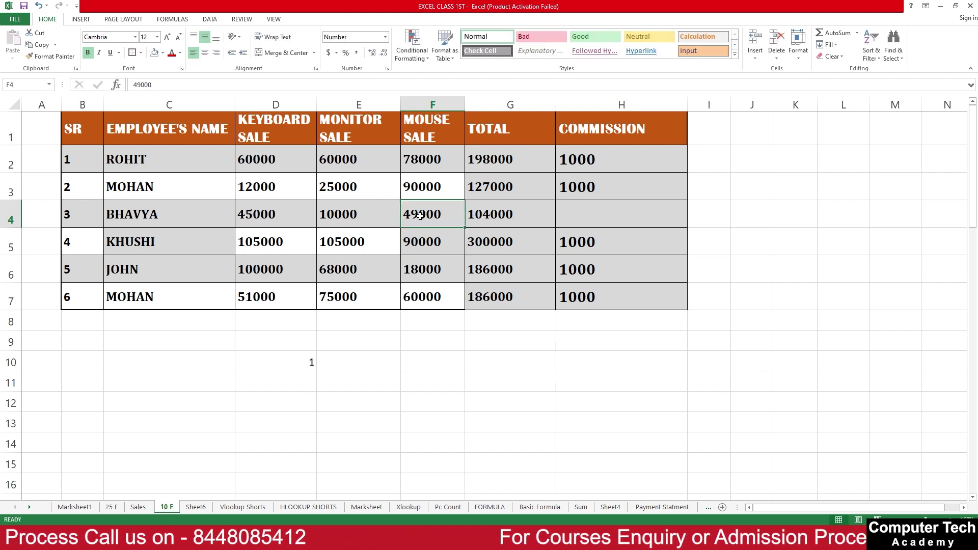
- Set the sixth employee's sales in row 7 to 5100 for keyboard, 7500 for monitor and 45000 for mouse
{"action": "left_click", "coordinate": [422, 267]}
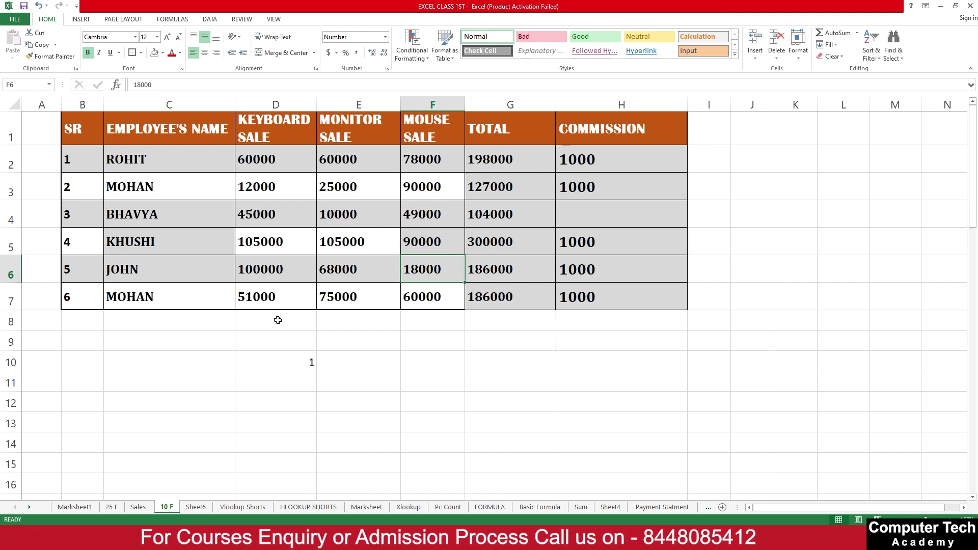
{"action": "left_click", "coordinate": [255, 300]}
{"action": "type", "text": "5"}
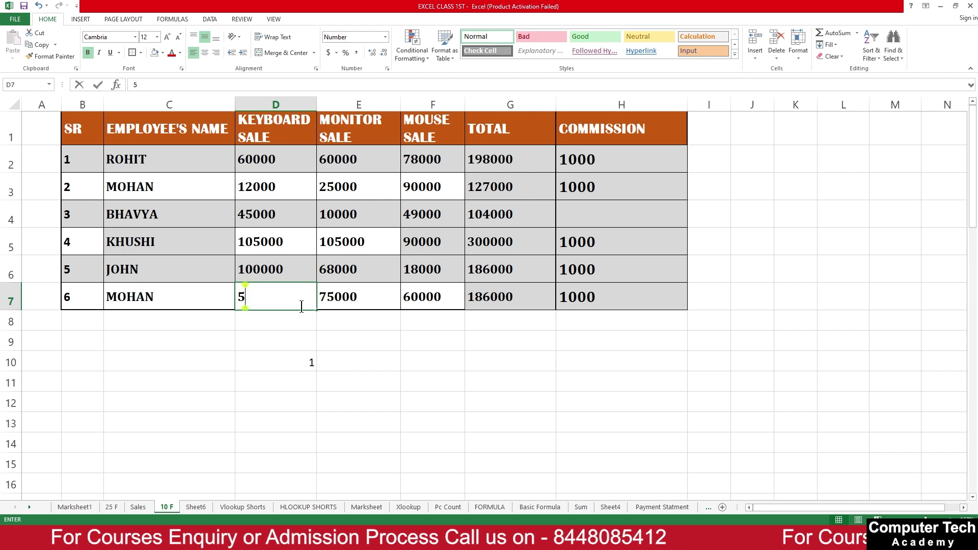
{"action": "type", "text": "100"}
{"action": "key", "text": "Tab"}
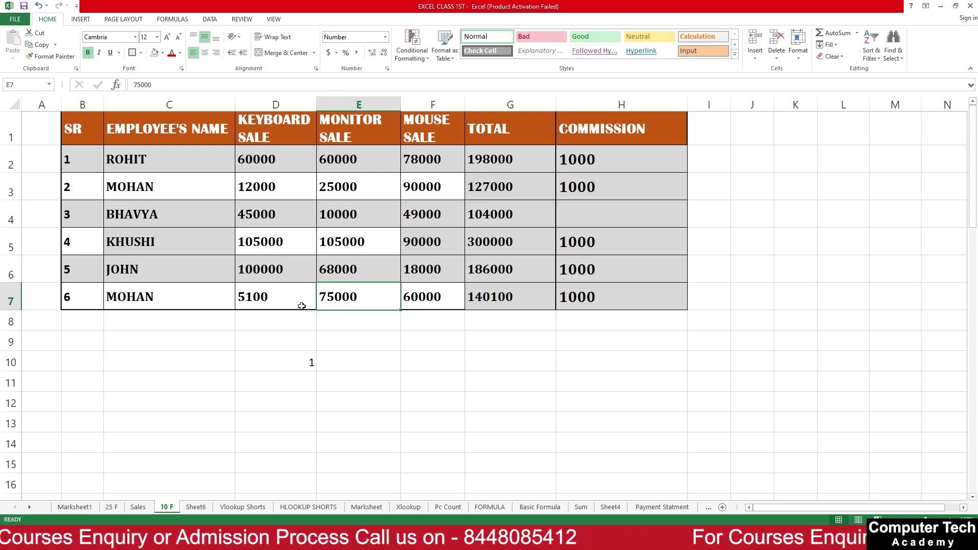
{"action": "type", "text": "7500"}
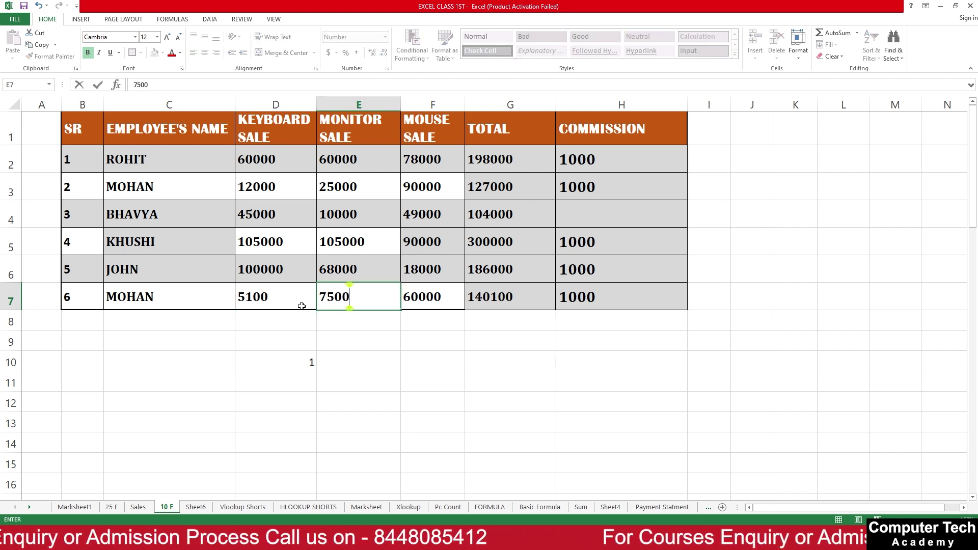
{"action": "key", "text": "Tab"}
{"action": "type", "text": "45000"}
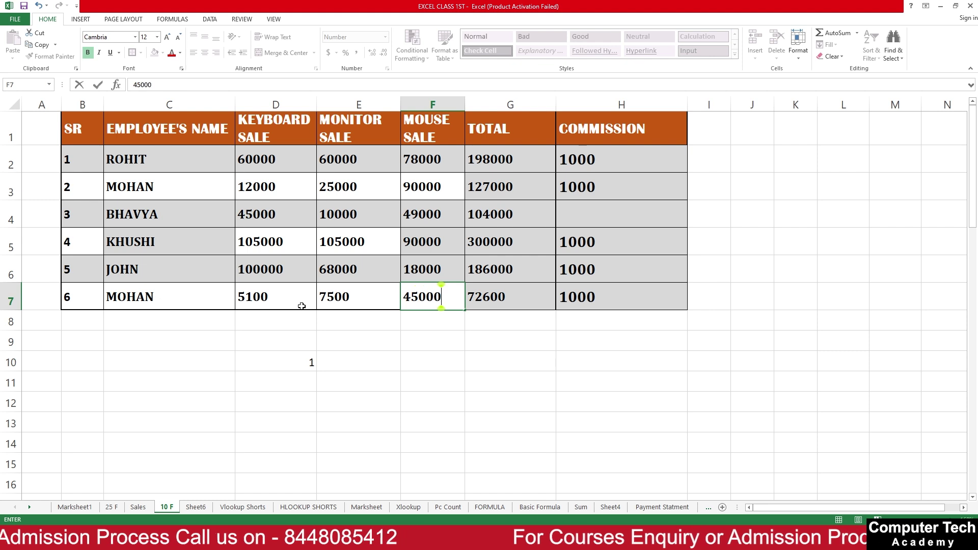
{"action": "key", "text": "Return"}
{"action": "left_click", "coordinate": [490, 401]}
- Set the sixth employee's mouse sale in F7 to 55000
{"action": "left_click", "coordinate": [437, 299]}
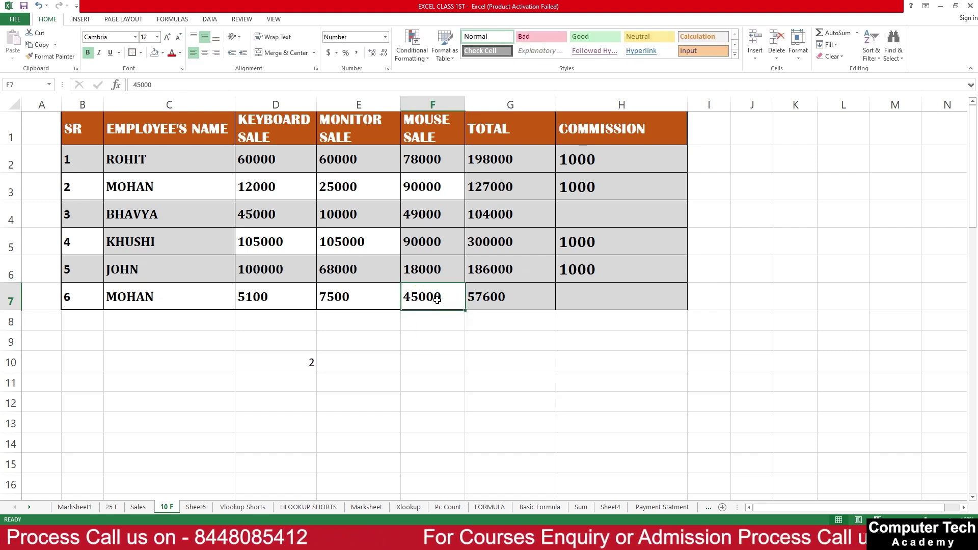
{"action": "type", "text": "55000"}
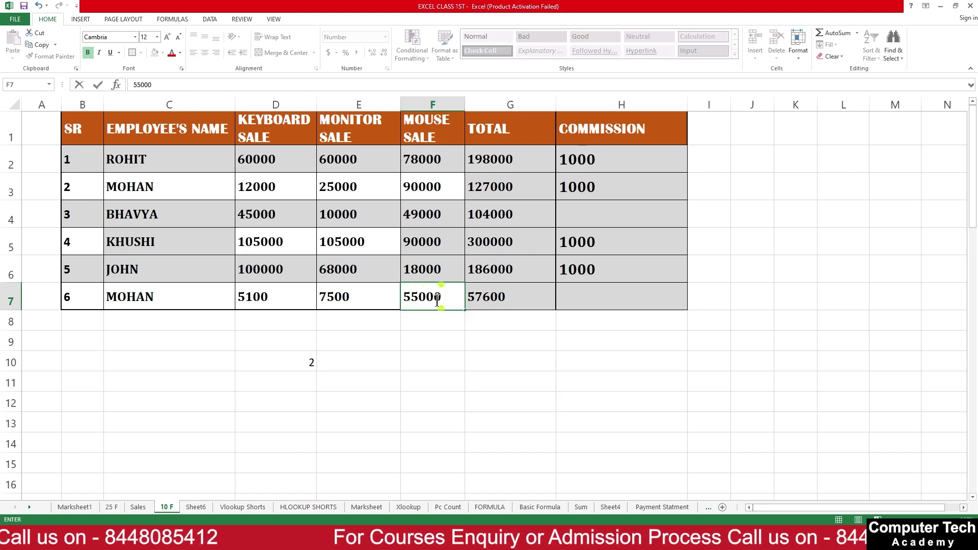
{"action": "key", "text": "Return"}
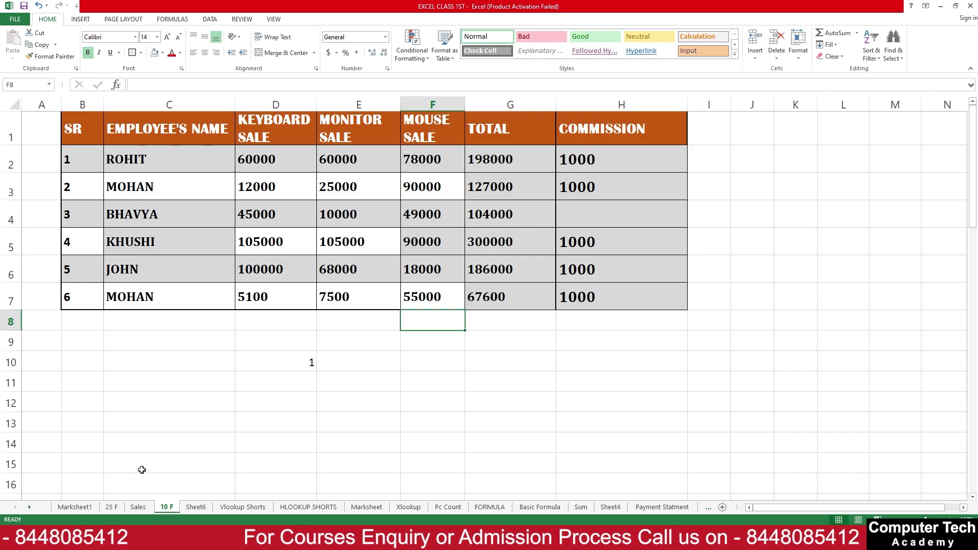
- Look over the formula list in column A of the 25 F sheet for the entries following IF(OR
{"action": "left_click", "coordinate": [113, 506]}
{"action": "scroll", "coordinate": [170, 342], "scroll_direction": "down", "scroll_amount": 4}
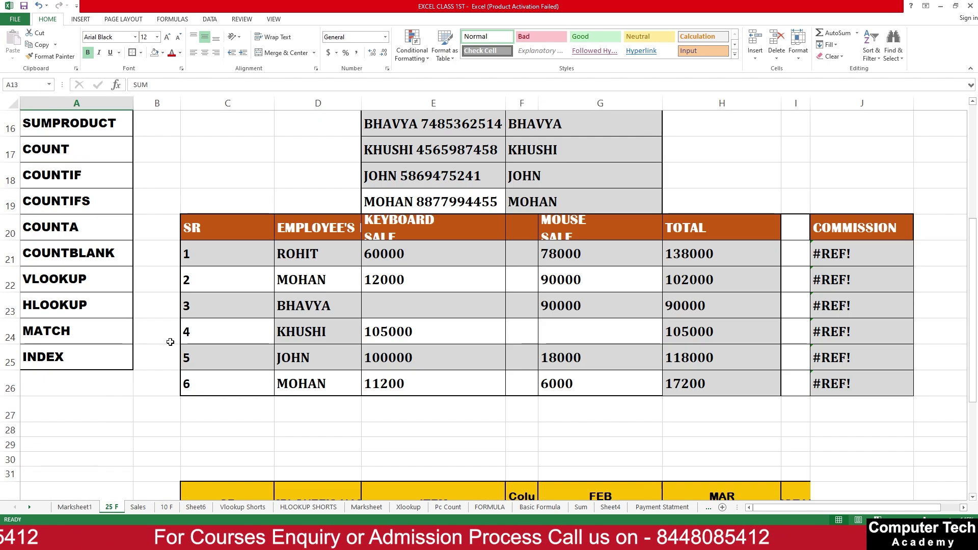
{"action": "scroll", "coordinate": [170, 342], "scroll_direction": "up", "scroll_amount": 3}
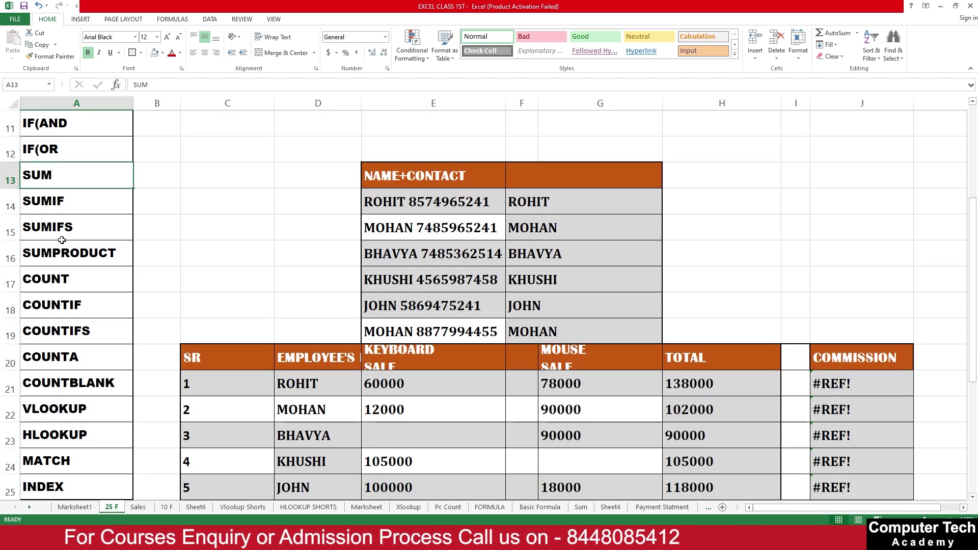
{"action": "scroll", "coordinate": [88, 320], "scroll_direction": "up", "scroll_amount": 2}
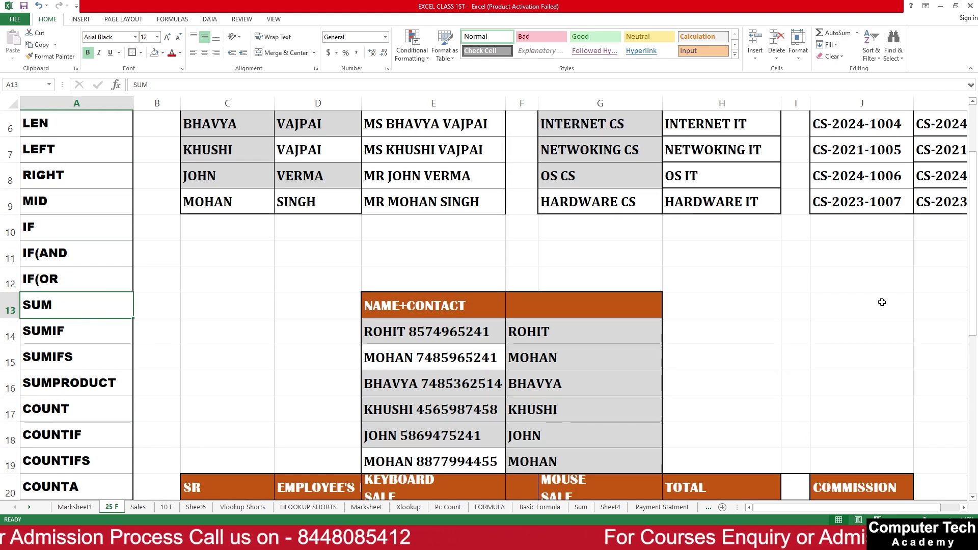
- Clear the employees' existing totals in G2:G7 of the 10 F sheet
{"action": "scroll", "coordinate": [763, 303], "scroll_direction": "up", "scroll_amount": 2}
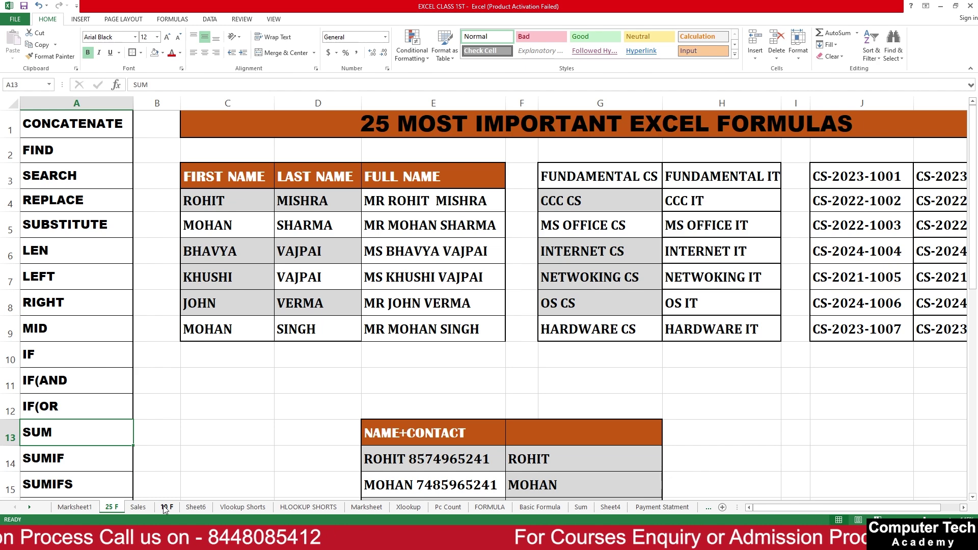
{"action": "scroll", "coordinate": [402, 387], "scroll_direction": "down", "scroll_amount": 5}
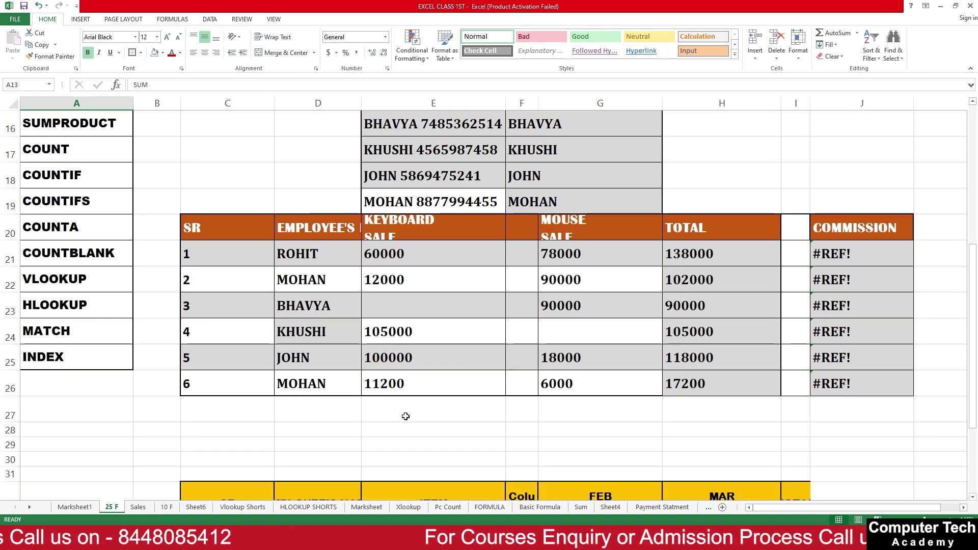
{"action": "scroll", "coordinate": [402, 416], "scroll_direction": "up", "scroll_amount": 2}
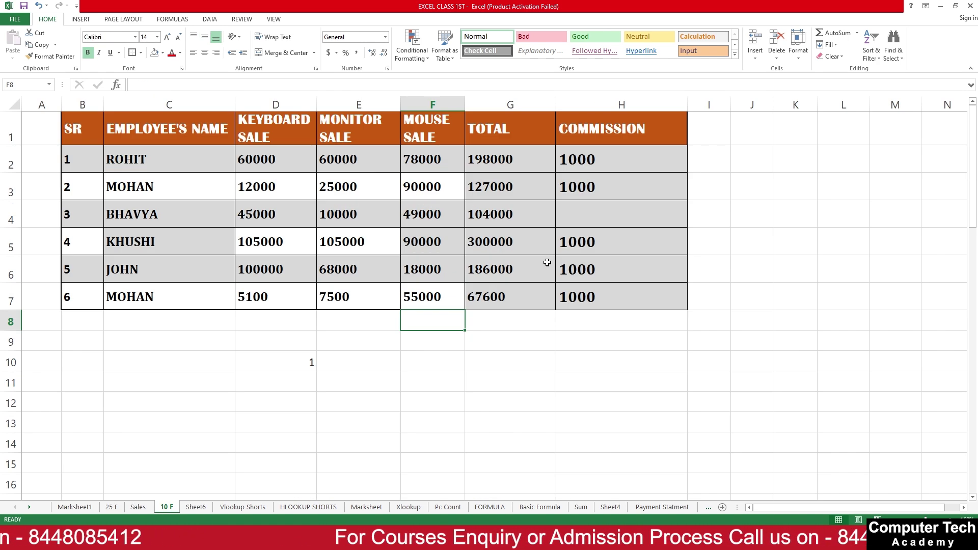
{"action": "left_click_drag", "start_coordinate": [487, 161], "coordinate": [509, 293]}
{"action": "key", "text": "Delete"}
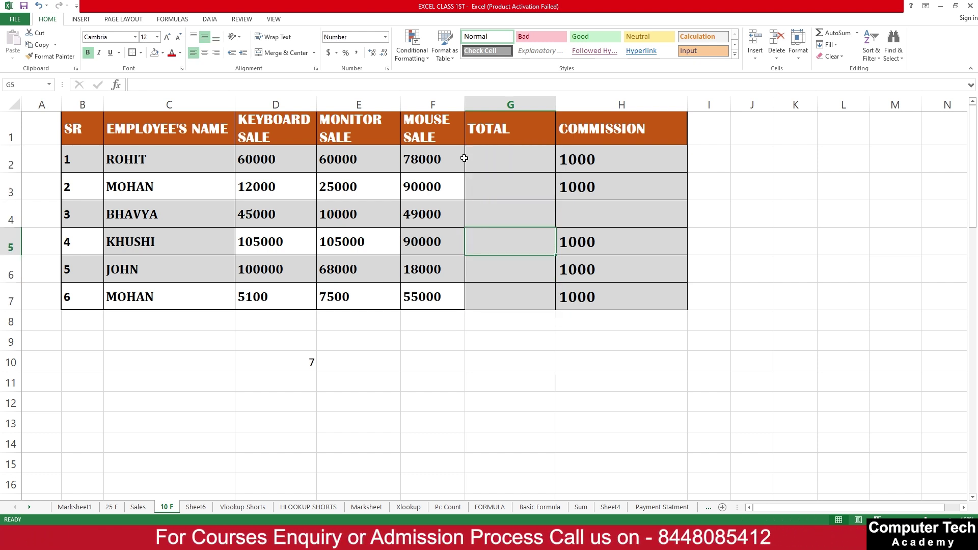
- Total the keyboard, monitor and mouse sales in G2 with =SUM(D2:F2) and fill the formula down to G7
{"action": "left_click", "coordinate": [506, 161]}
{"action": "type", "text": "=SU"}
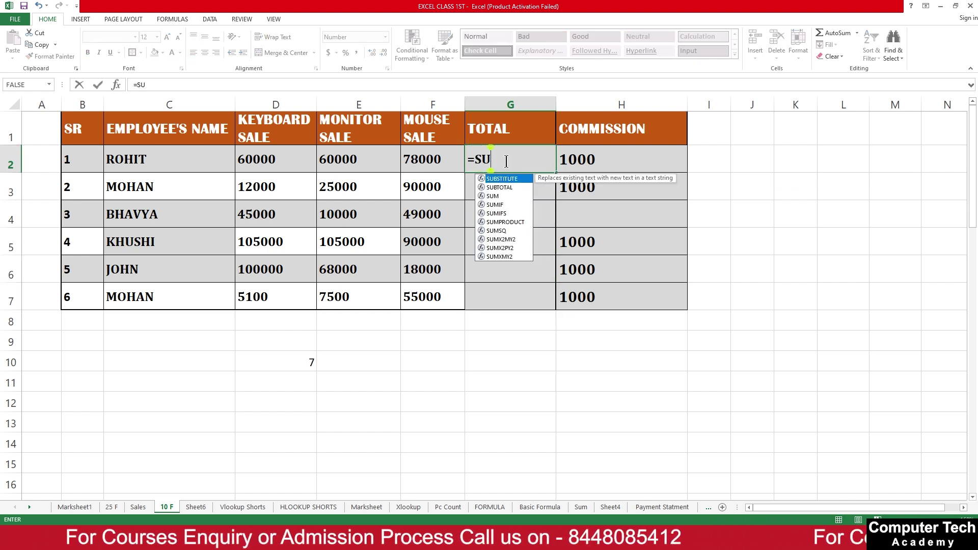
{"action": "type", "text": "M("}
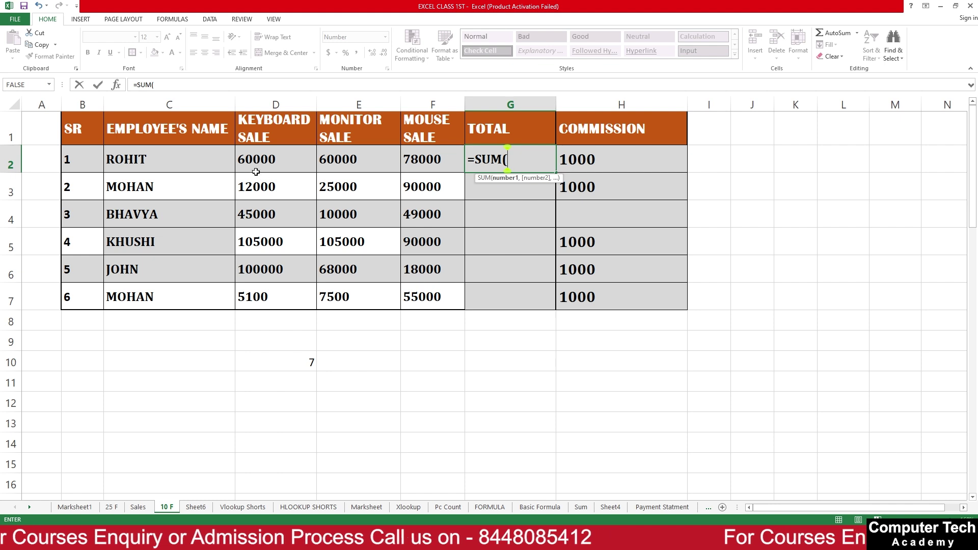
{"action": "left_click_drag", "start_coordinate": [261, 158], "coordinate": [423, 159]}
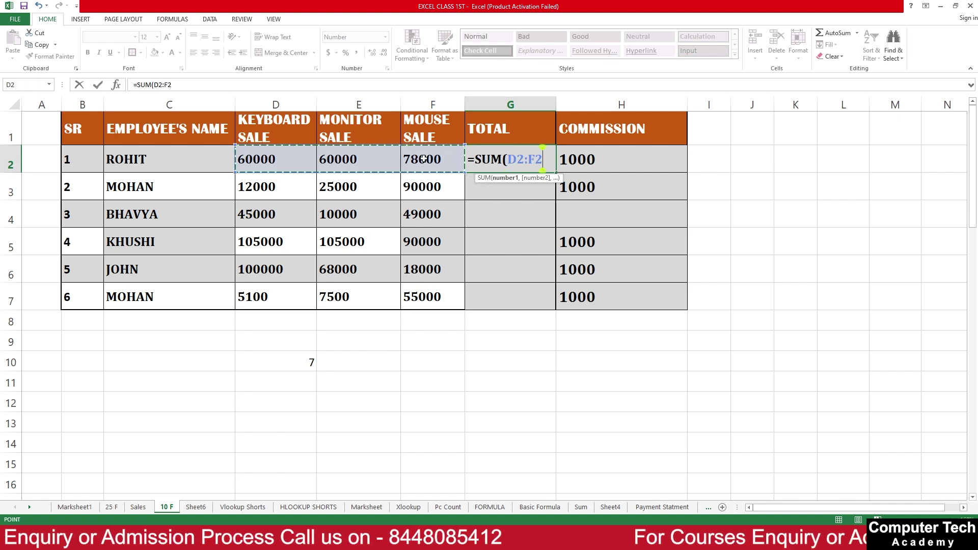
{"action": "key", "text": "Return"}
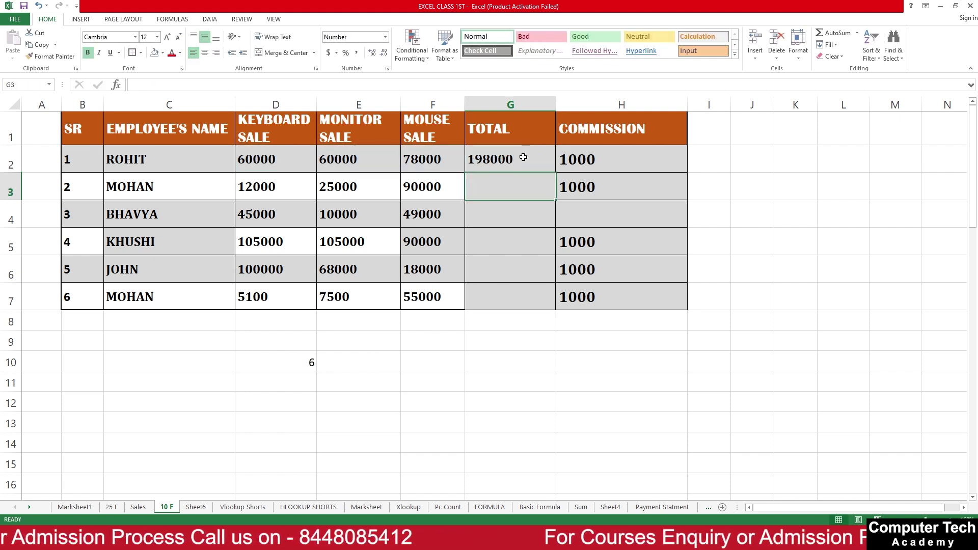
{"action": "left_click", "coordinate": [534, 146]}
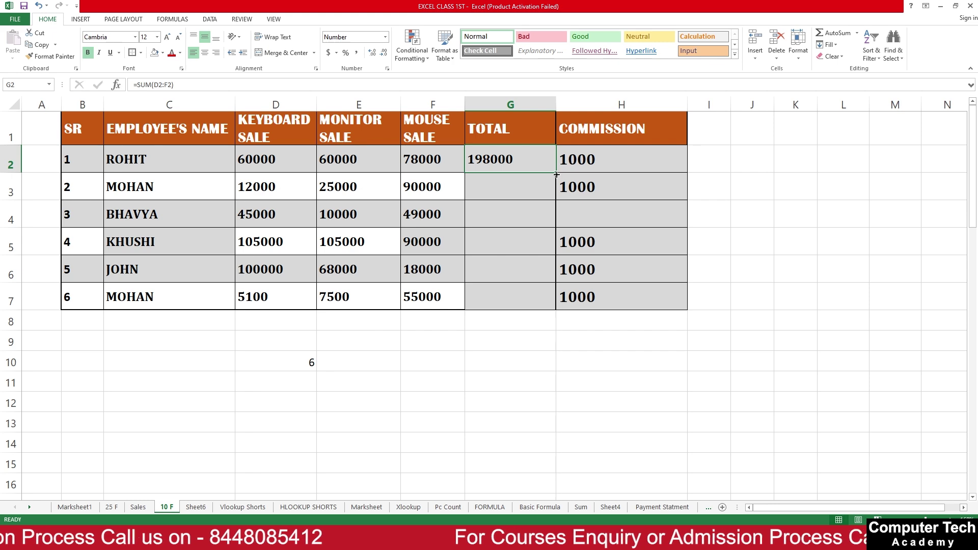
{"action": "left_click_drag", "start_coordinate": [556, 173], "coordinate": [555, 301]}
{"action": "left_click", "coordinate": [646, 379]}
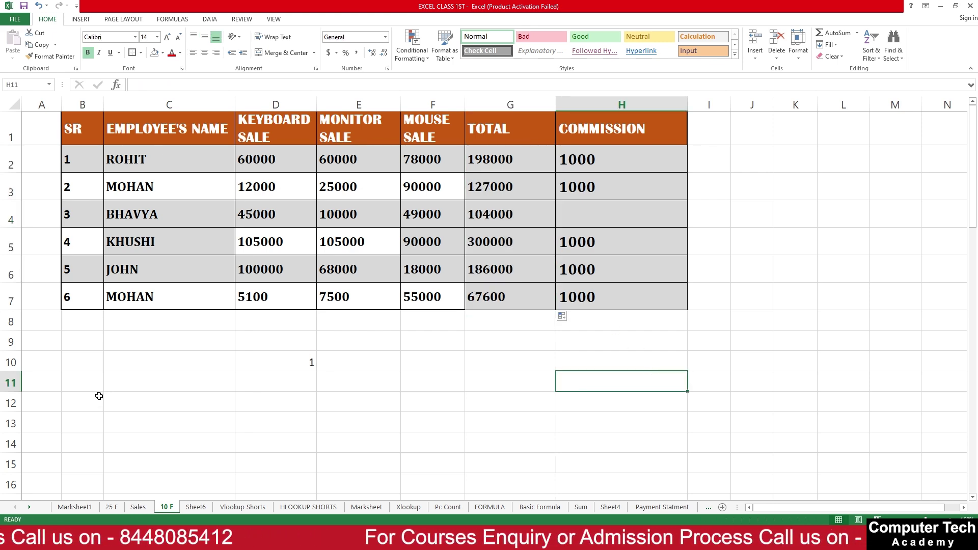
- On the 25 F sheet, enter a SUM formula in H13 adding the first row's FEB and MAR sales
{"action": "left_click", "coordinate": [112, 507]}
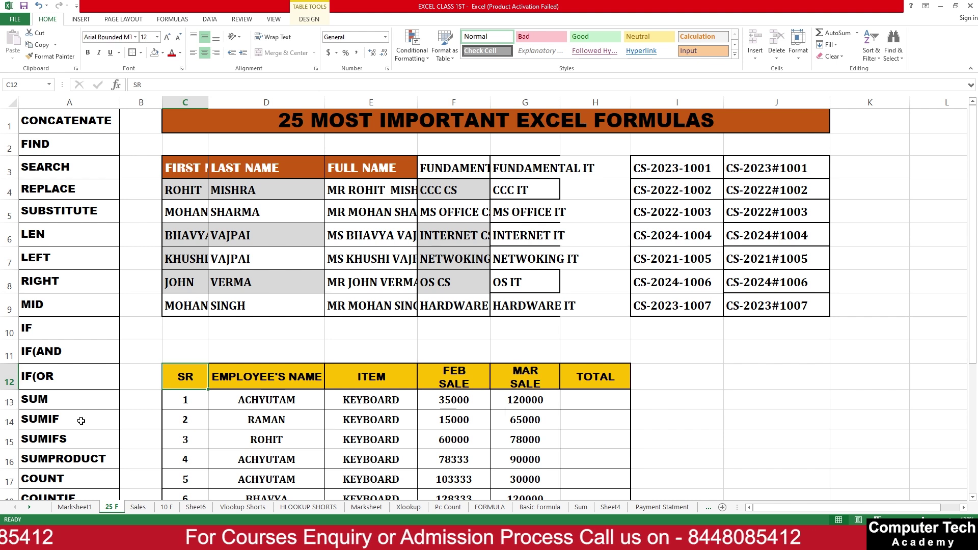
{"action": "left_click", "coordinate": [81, 420]}
{"action": "scroll", "coordinate": [463, 363], "scroll_direction": "down", "scroll_amount": 2}
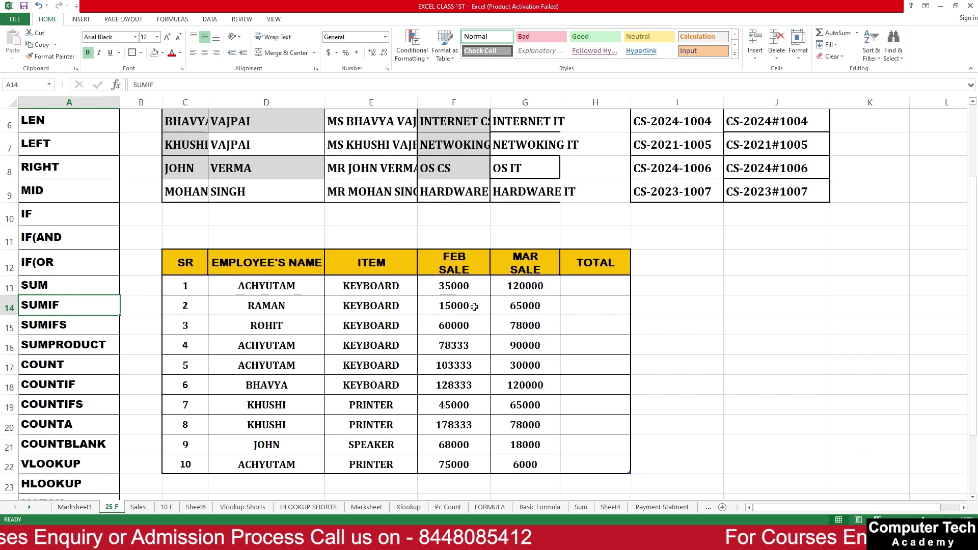
{"action": "left_click", "coordinate": [625, 329]}
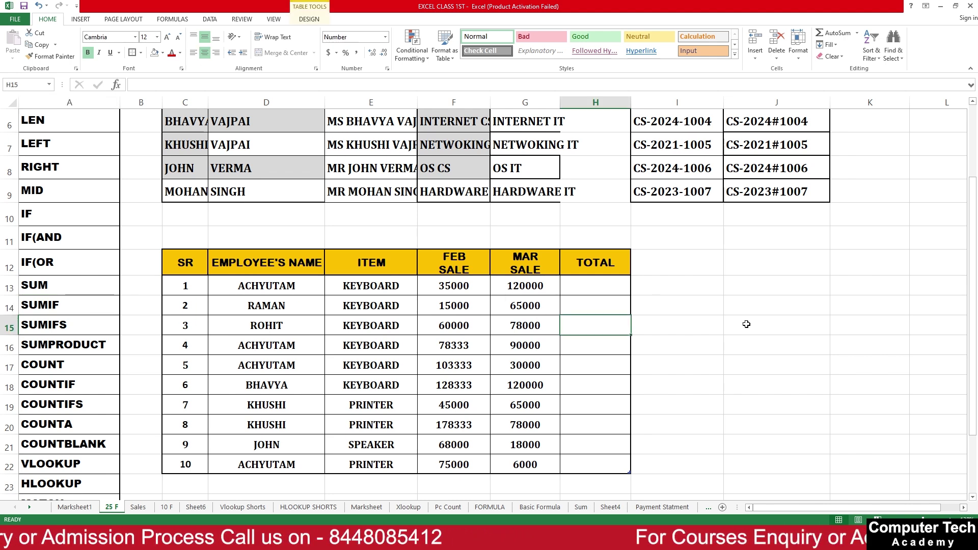
{"action": "scroll", "coordinate": [350, 280], "scroll_direction": "down", "scroll_amount": 2}
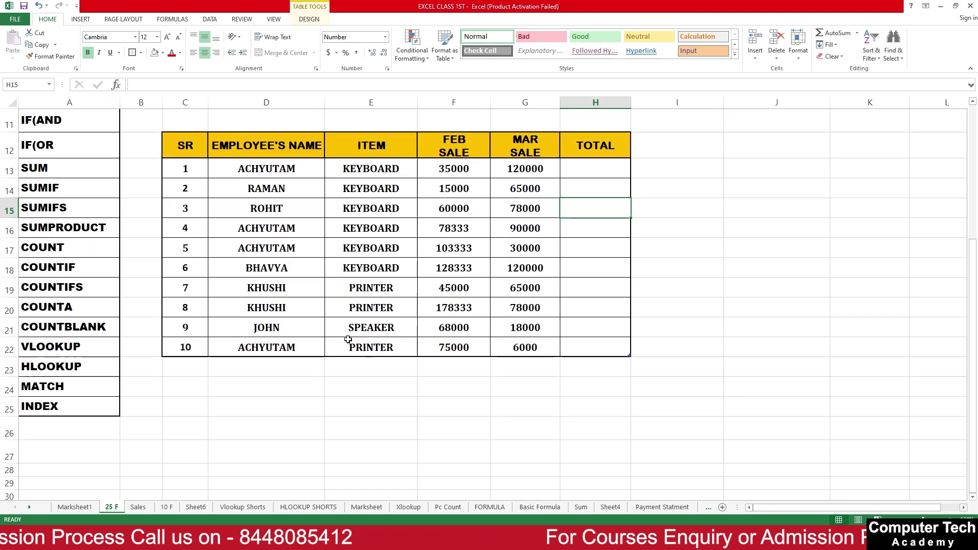
{"action": "scroll", "coordinate": [312, 219], "scroll_direction": "up", "scroll_amount": 2}
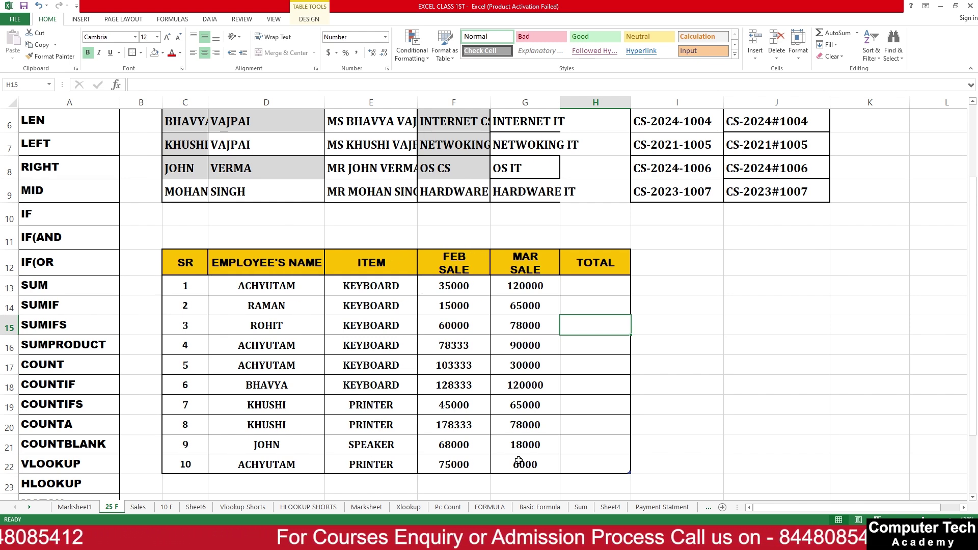
{"action": "left_click_drag", "start_coordinate": [591, 288], "coordinate": [587, 296]}
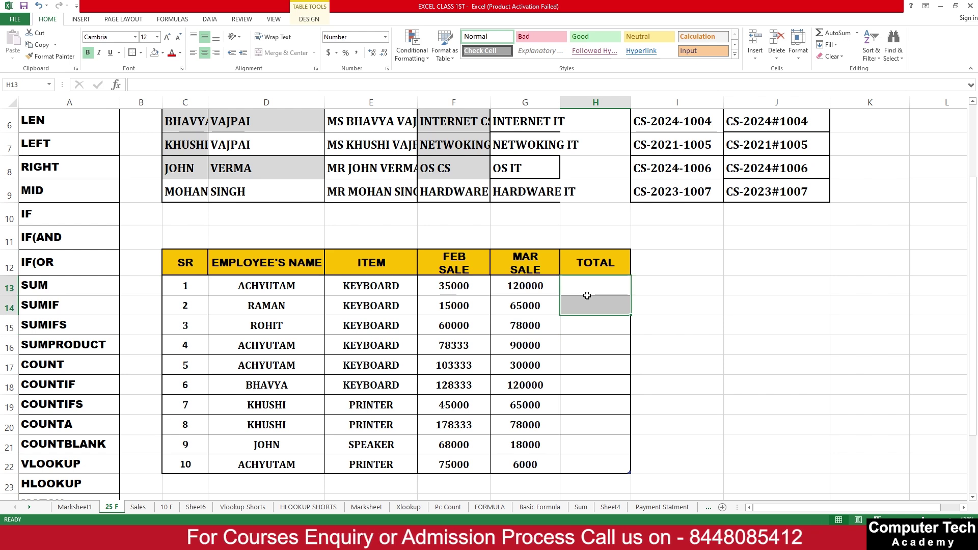
{"action": "left_click", "coordinate": [588, 285]}
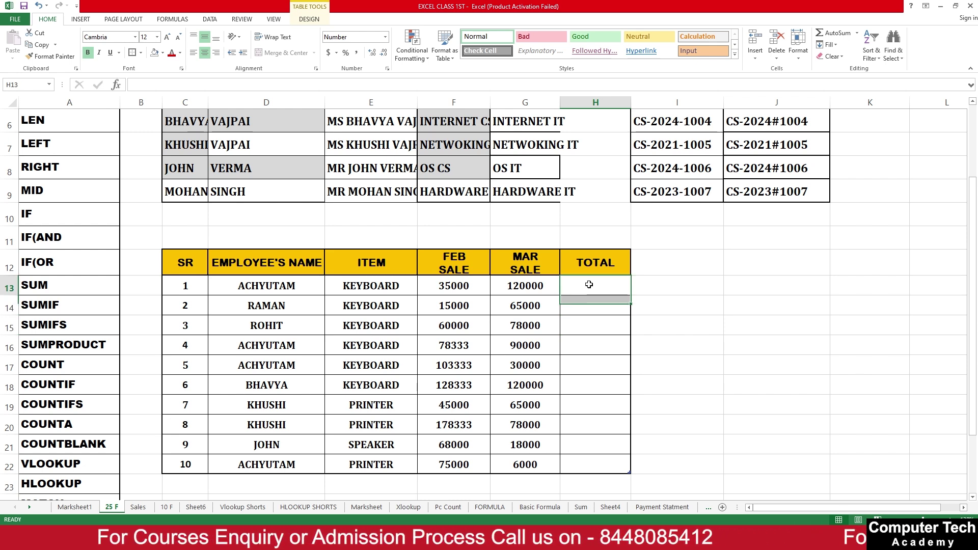
{"action": "type", "text": "=sum"}
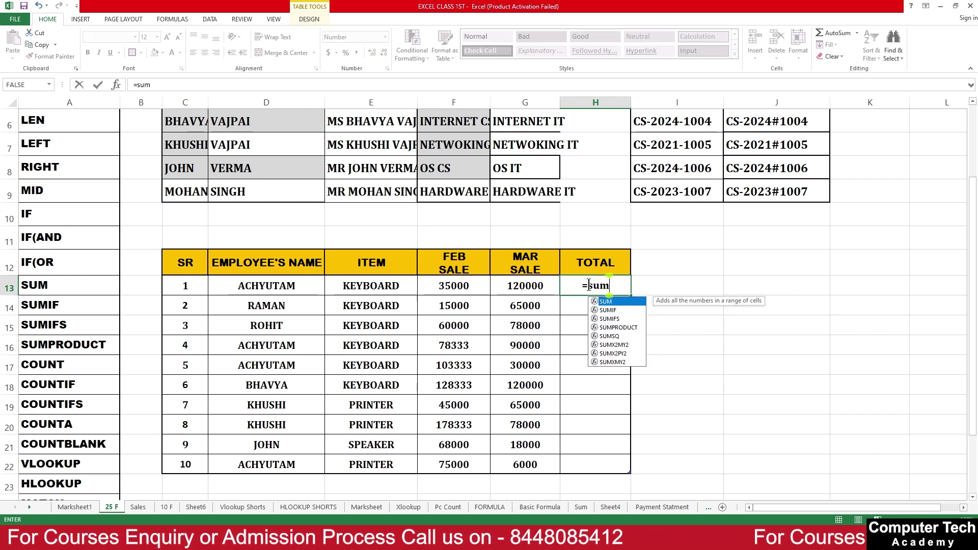
{"action": "type", "text": "("}
{"action": "left_click_drag", "start_coordinate": [454, 285], "coordinate": [526, 285]}
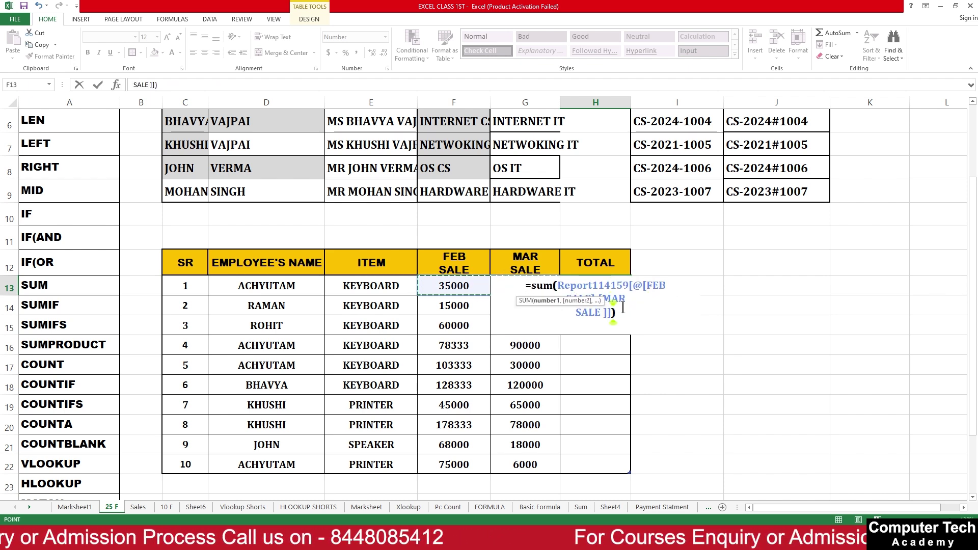
{"action": "key", "text": "Return"}
- Fill the SUM formula from H13 down the TOTAL column to H22
{"action": "left_click", "coordinate": [625, 288]}
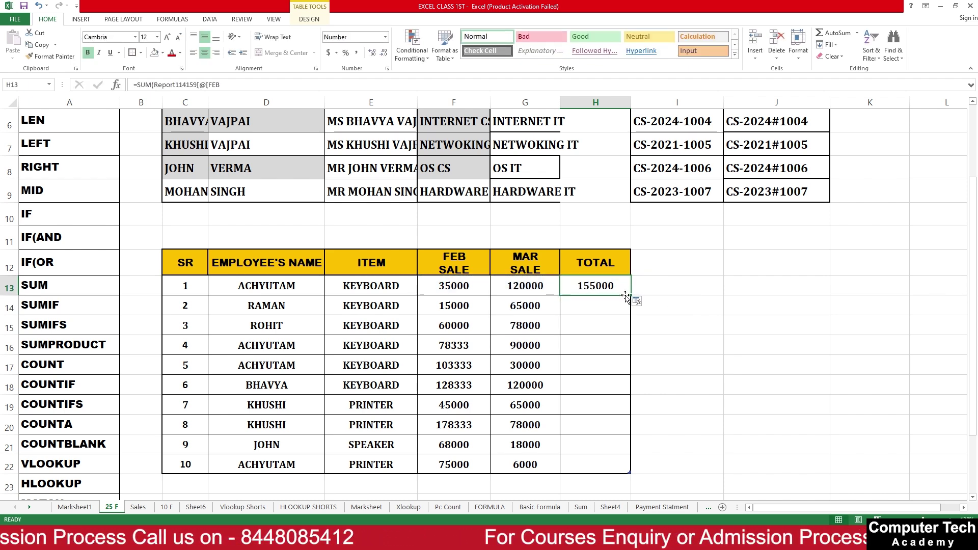
{"action": "left_click_drag", "start_coordinate": [629, 294], "coordinate": [633, 464]}
{"action": "left_click", "coordinate": [687, 408]}
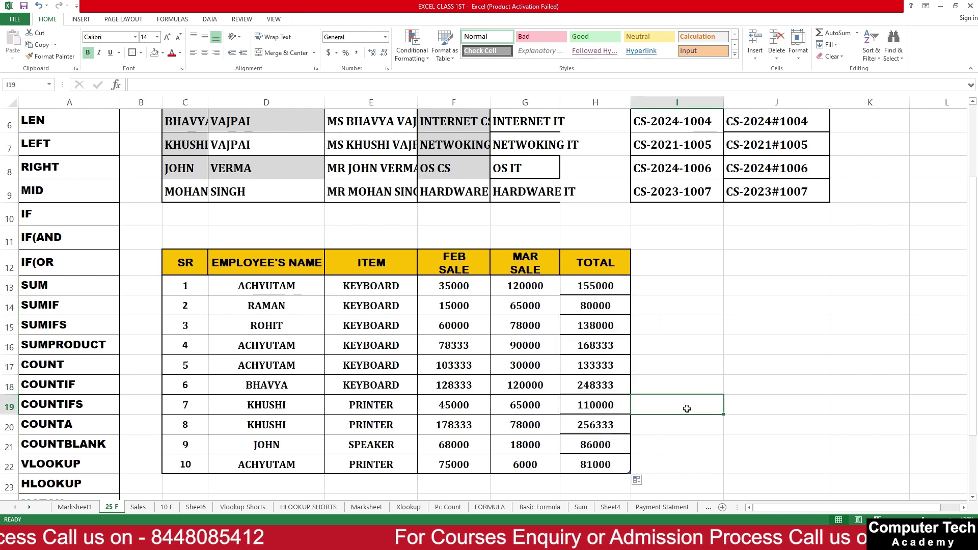
- Copy the SPEAKER item from E21 into E14, the second row of the sales table
{"action": "scroll", "coordinate": [595, 342], "scroll_direction": "down", "scroll_amount": 2}
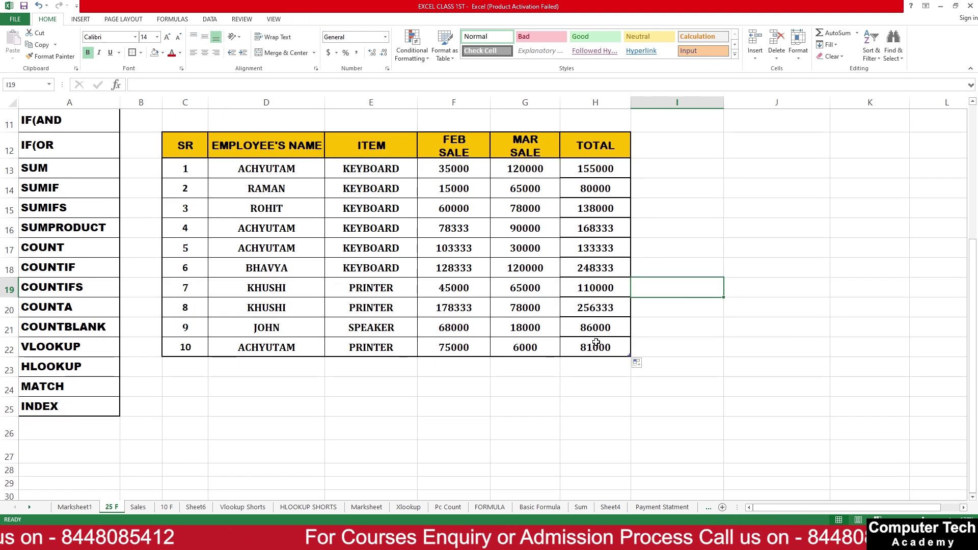
{"action": "left_click", "coordinate": [395, 365]}
{"action": "left_click", "coordinate": [447, 415]}
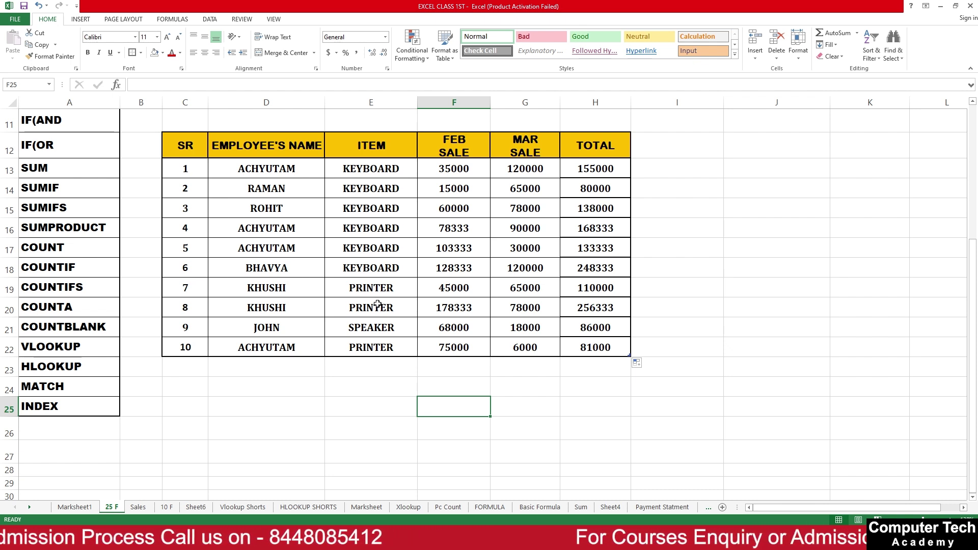
{"action": "left_click", "coordinate": [372, 322]}
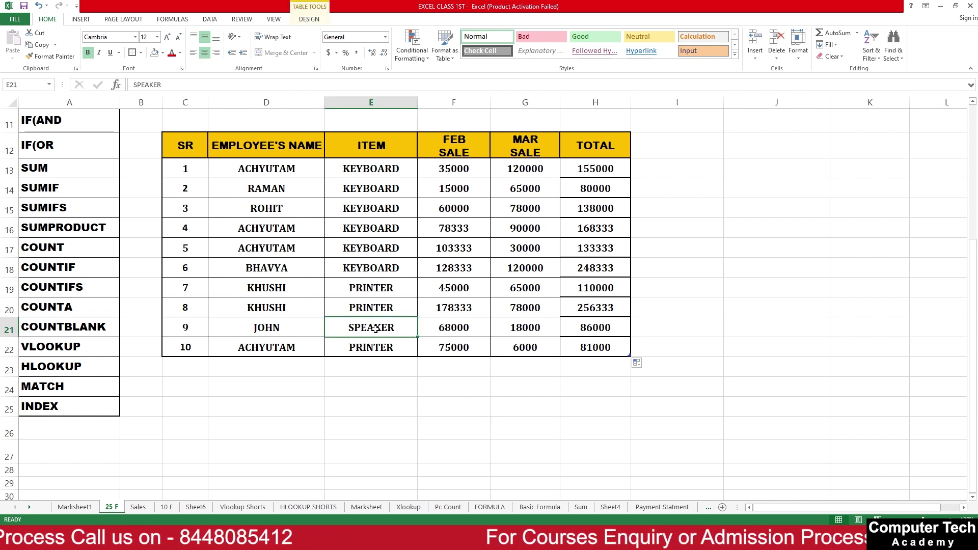
{"action": "key", "text": "ctrl+c"}
{"action": "left_click", "coordinate": [374, 190]}
{"action": "key", "text": "ctrl+v"}
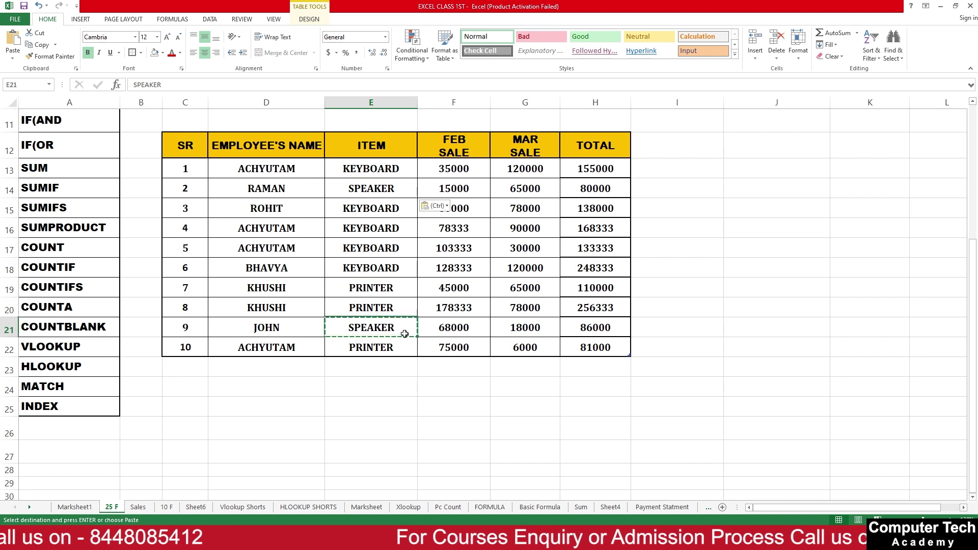
{"action": "left_click", "coordinate": [400, 379]}
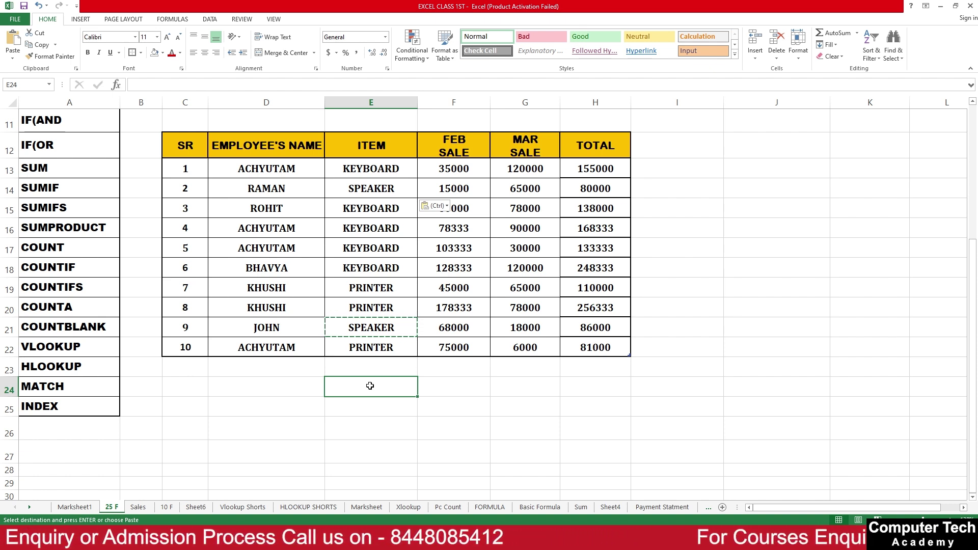
{"action": "type", "text": "="}
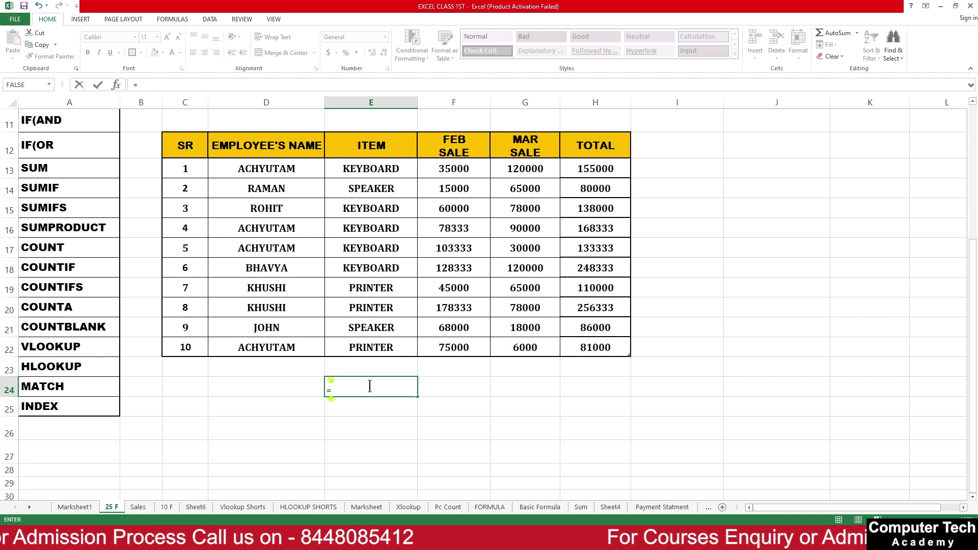
{"action": "key", "text": "BackSpace"}
{"action": "left_click", "coordinate": [439, 399]}
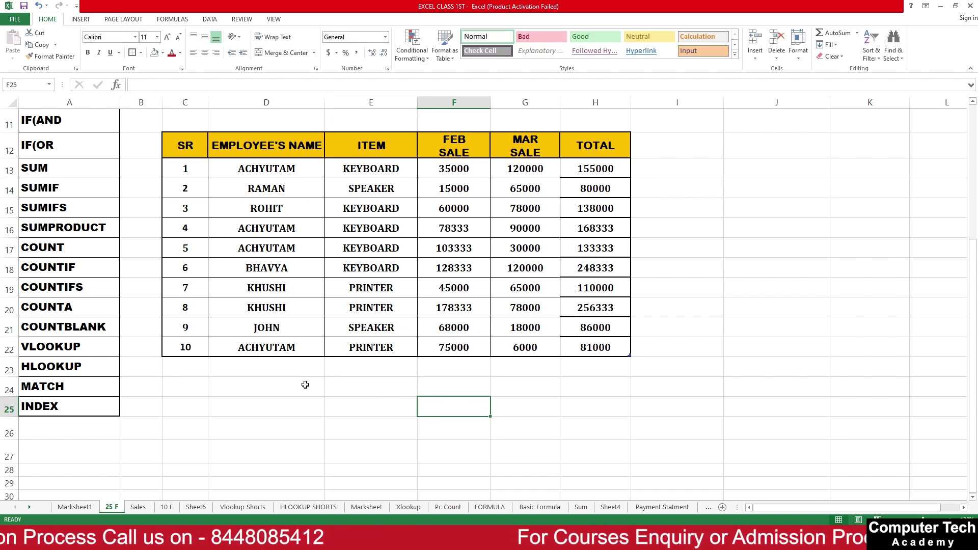
- Format the empty range D24:H29 below the sales table as bold with font size 14
{"action": "left_click_drag", "start_coordinate": [305, 385], "coordinate": [627, 485]}
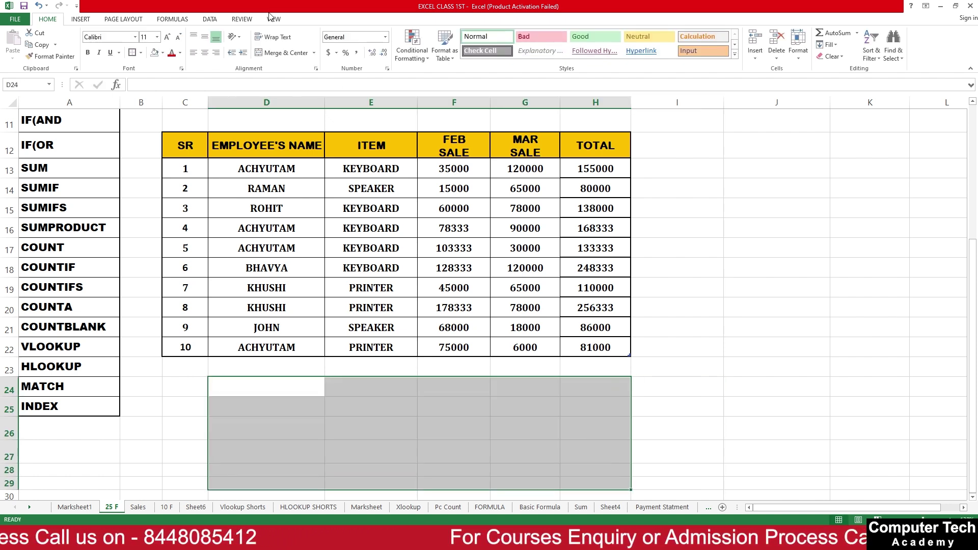
{"action": "left_click", "coordinate": [88, 52]}
{"action": "left_click", "coordinate": [168, 37]}
{"action": "left_click", "coordinate": [168, 36]}
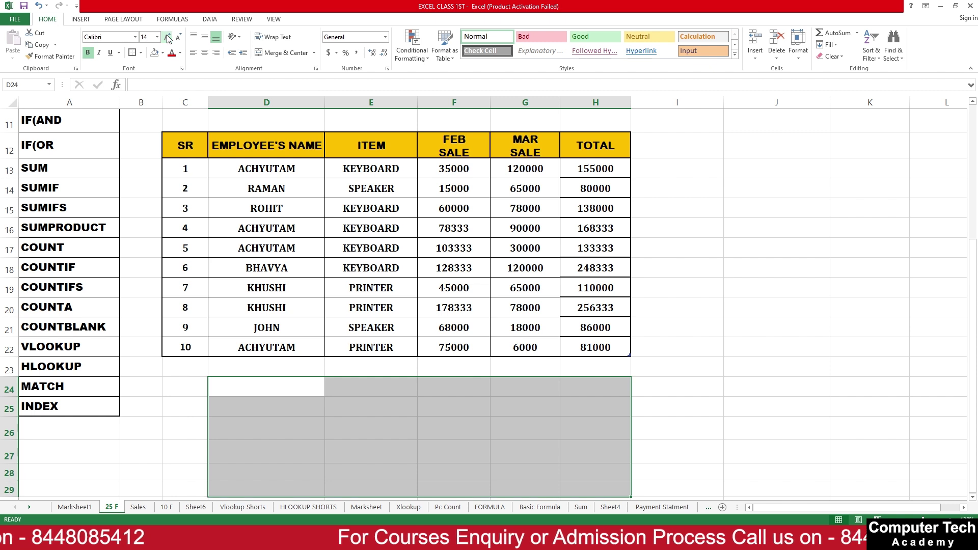
- Try a SUMIF formula in D24 that adds the TOTAL column for "KEYBOARD" items, and clear the cell again
{"action": "left_click", "coordinate": [276, 388]}
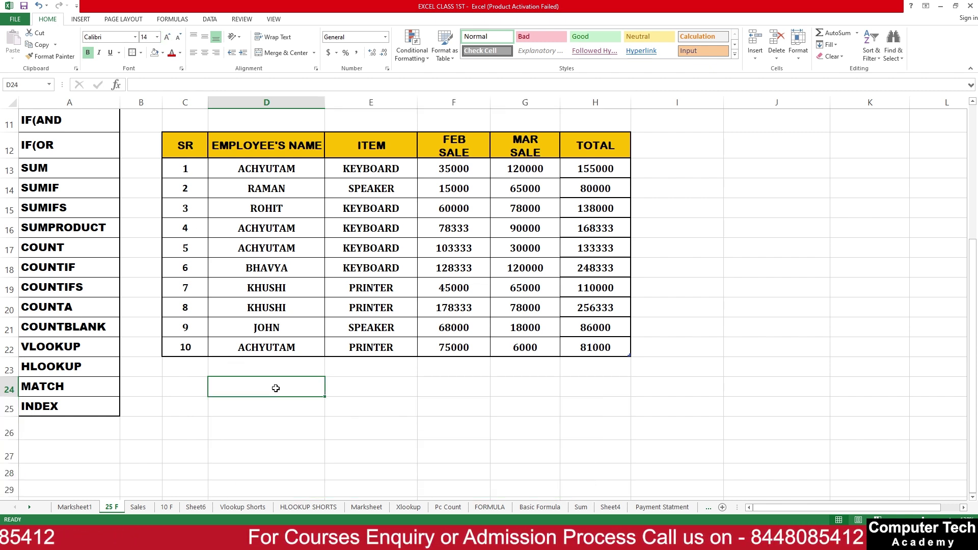
{"action": "type", "text": "=sumif"}
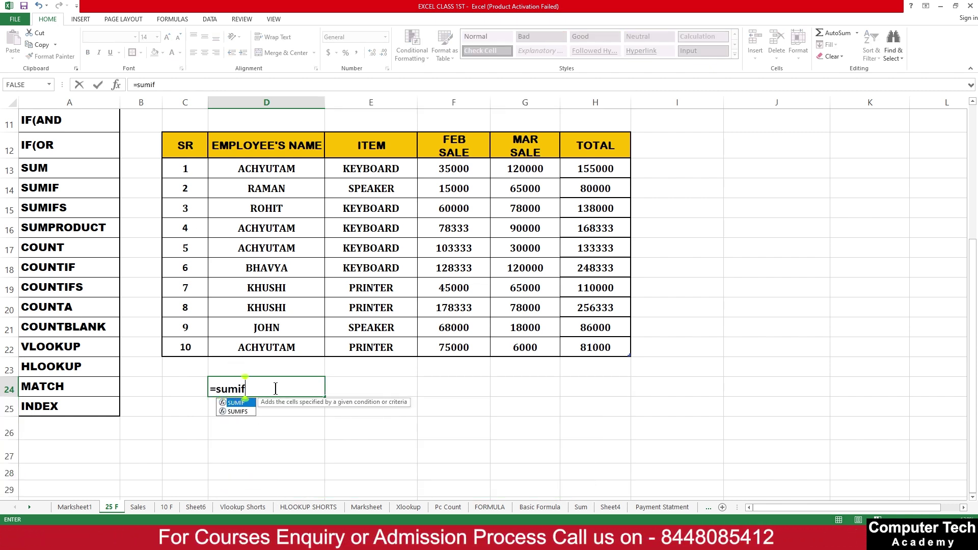
{"action": "type", "text": "("}
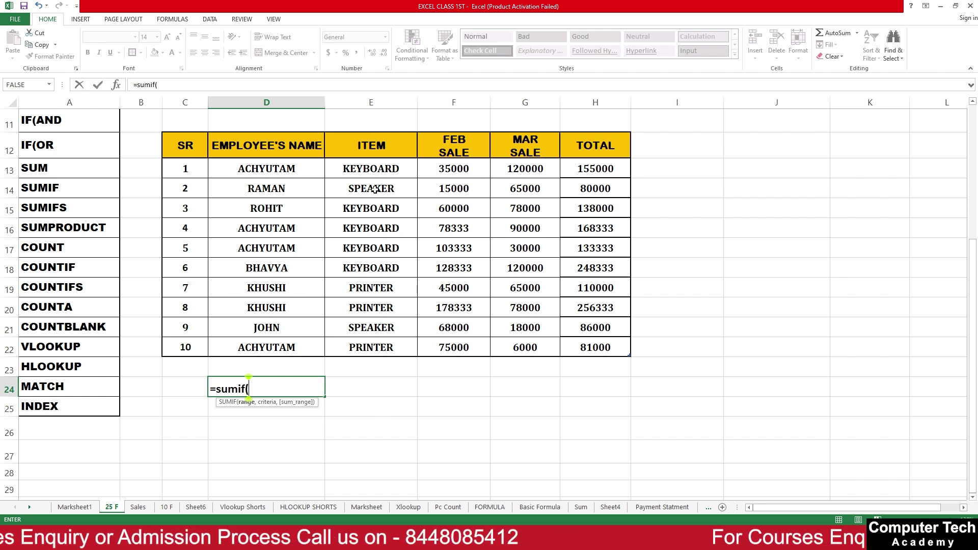
{"action": "left_click", "coordinate": [374, 172]}
{"action": "left_click_drag", "start_coordinate": [375, 171], "coordinate": [378, 339]}
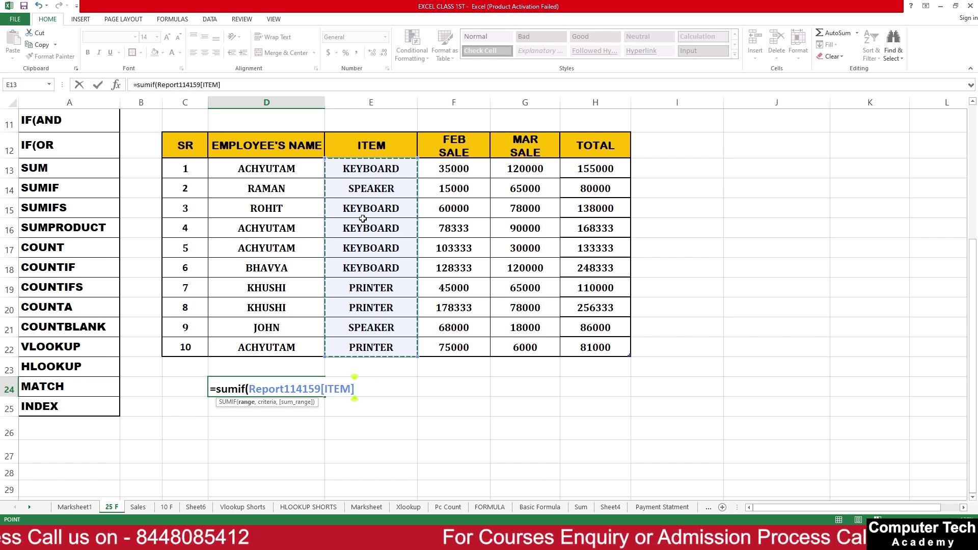
{"action": "type", "text": ","}
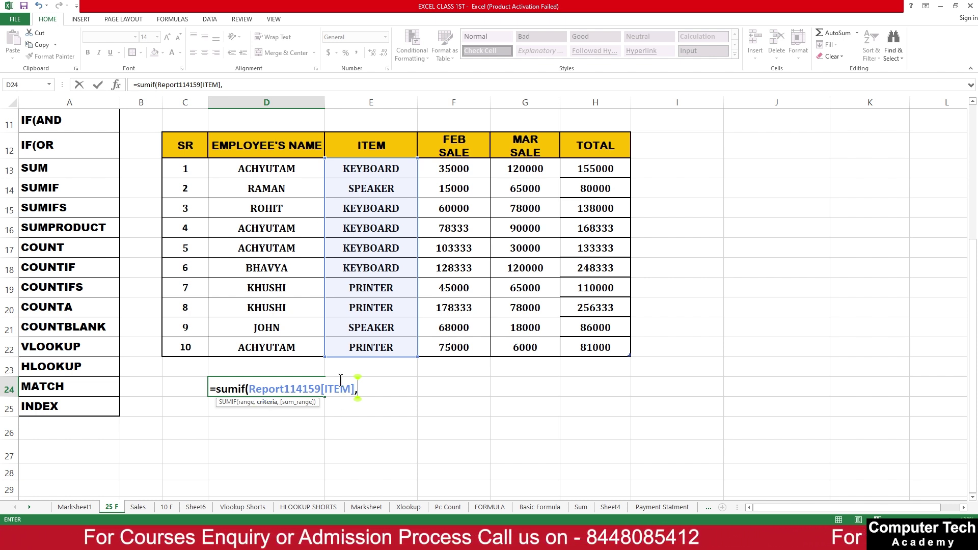
{"action": "type", "text": "\"ke"}
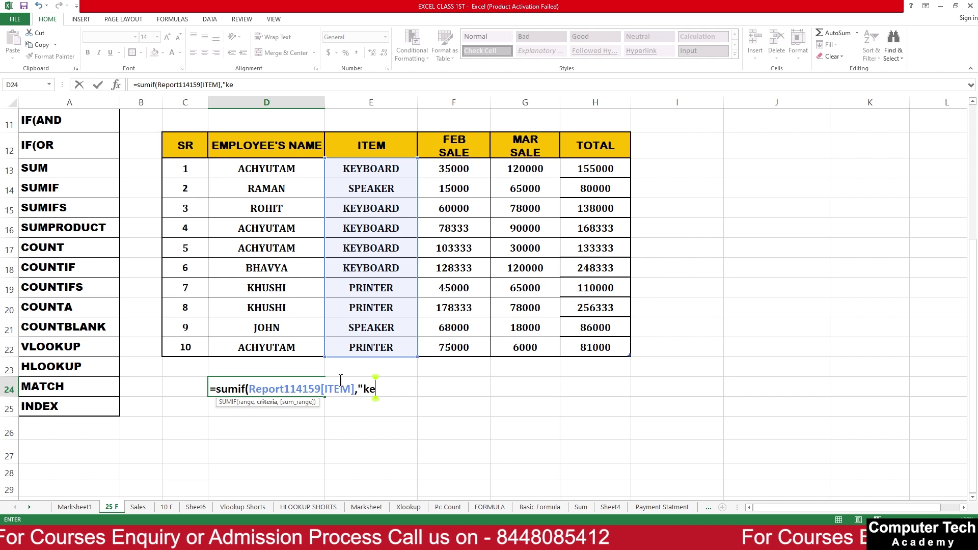
{"action": "key", "text": "BackSpace"}
{"action": "key", "text": "BackSpace"}
{"action": "type", "text": "KEY"}
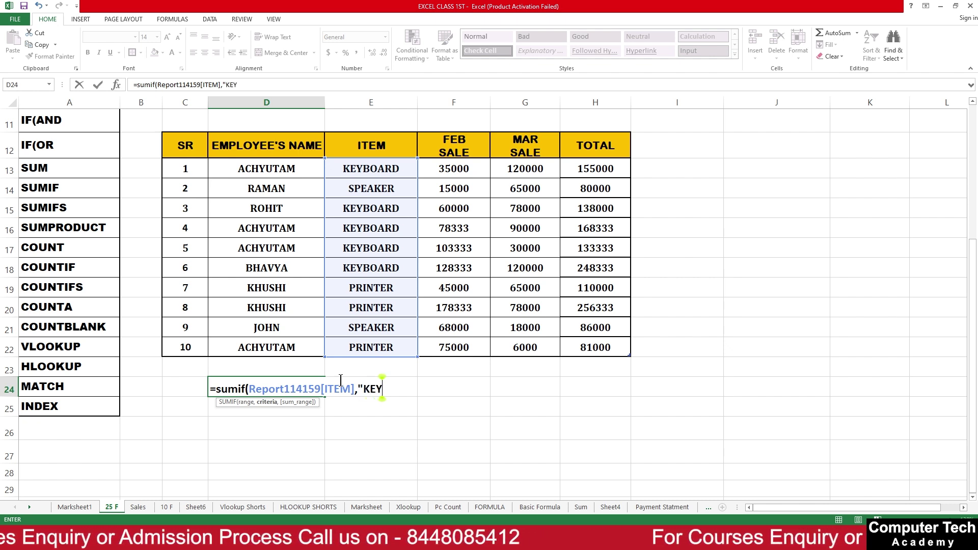
{"action": "type", "text": "BOARD\","}
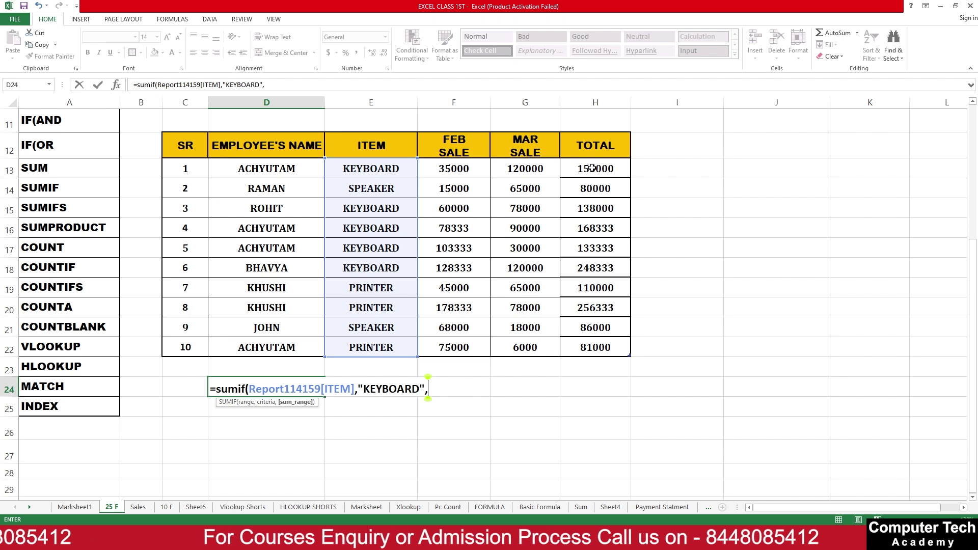
{"action": "left_click_drag", "start_coordinate": [592, 168], "coordinate": [589, 338]}
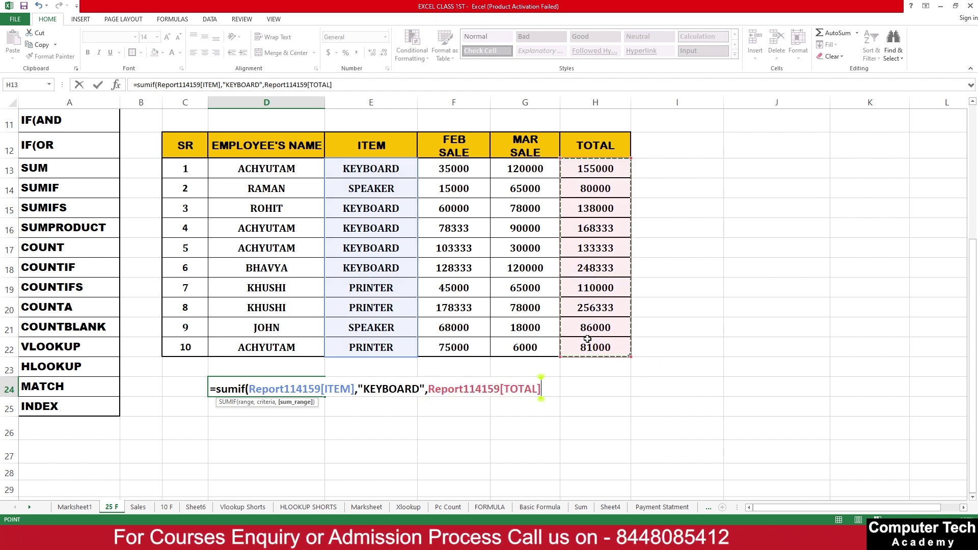
{"action": "type", "text": ")"}
{"action": "key", "text": "Return"}
{"action": "key", "text": "Up"}
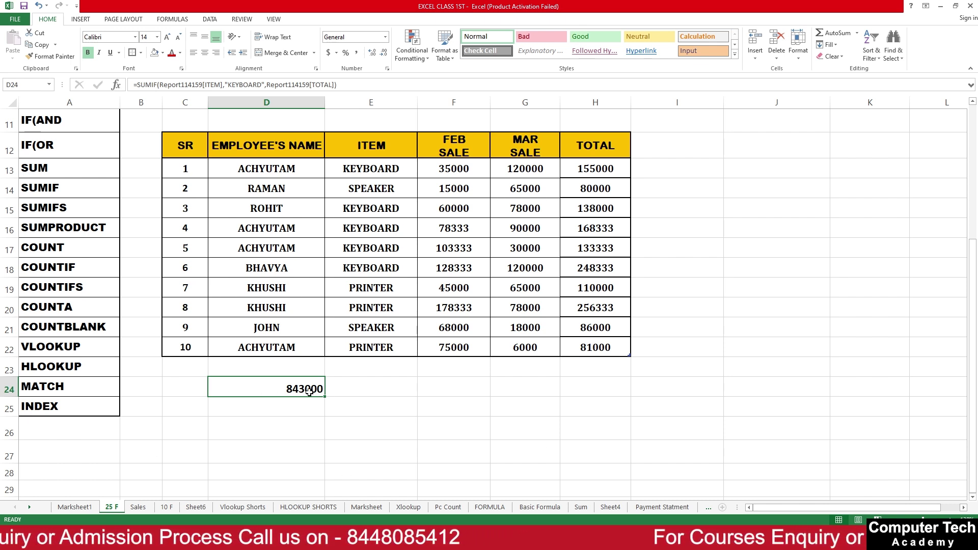
{"action": "key", "text": "Delete"}
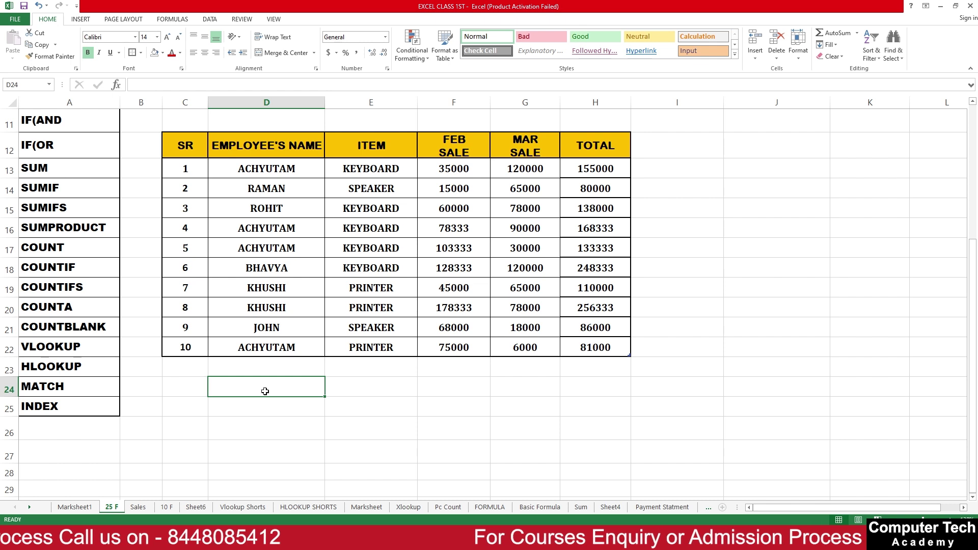
- Label D24 as EMP and E24 as ITEM below the sales table
{"action": "type", "text": "EMP"}
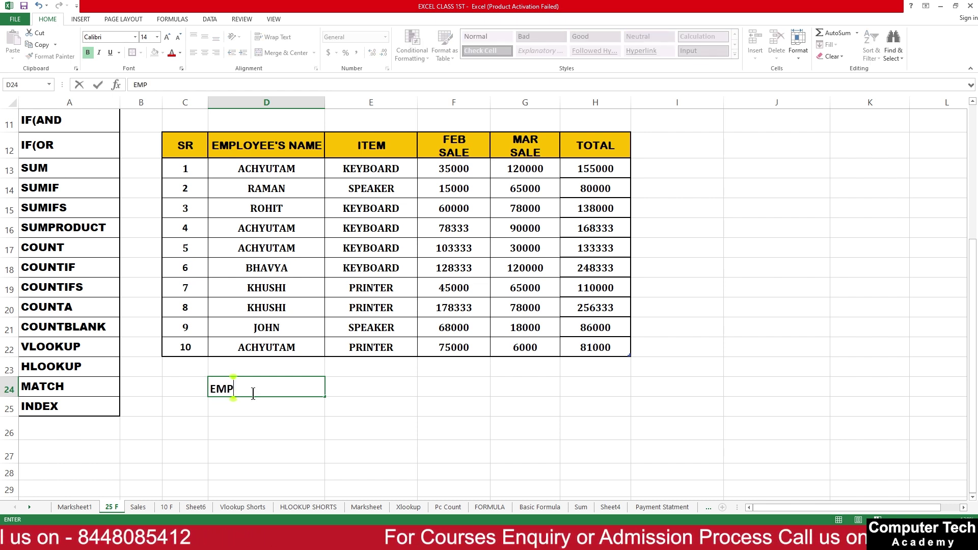
{"action": "key", "text": "Return"}
{"action": "key", "text": "Right"}
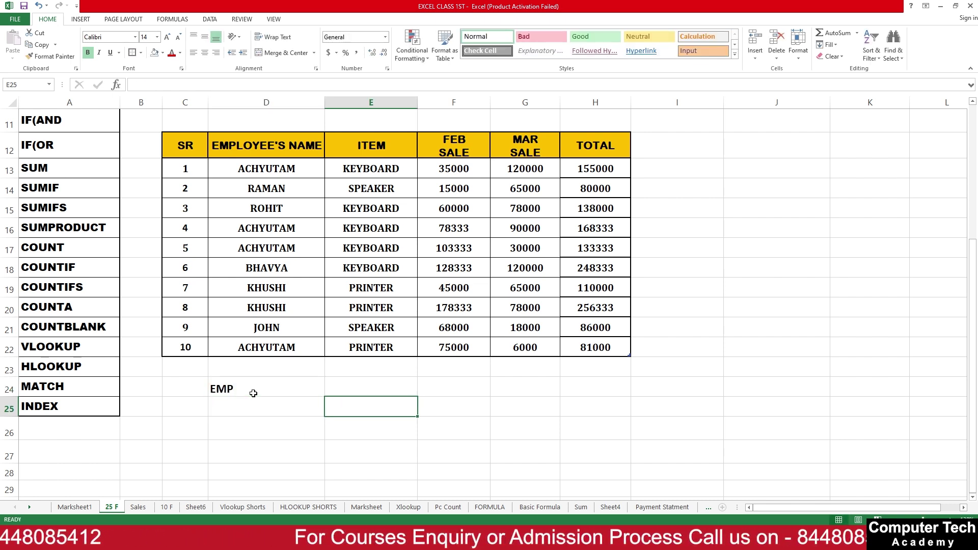
{"action": "key", "text": "Up"}
{"action": "type", "text": "ITEM"}
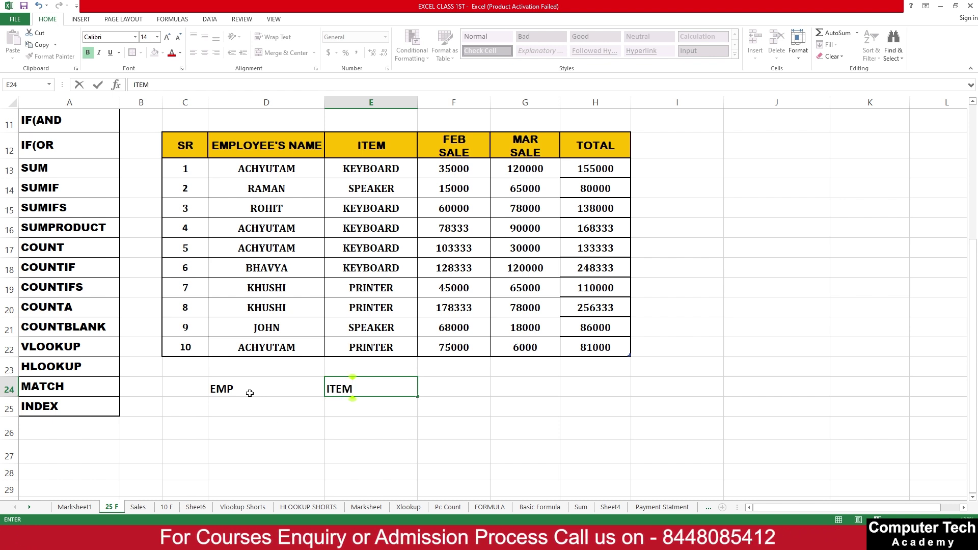
{"action": "key", "text": "Return"}
- Enter a SUMIF formula in F25 that adds the FEB SALE column where the ITEM column matches cell E25
{"action": "left_click", "coordinate": [269, 402]}
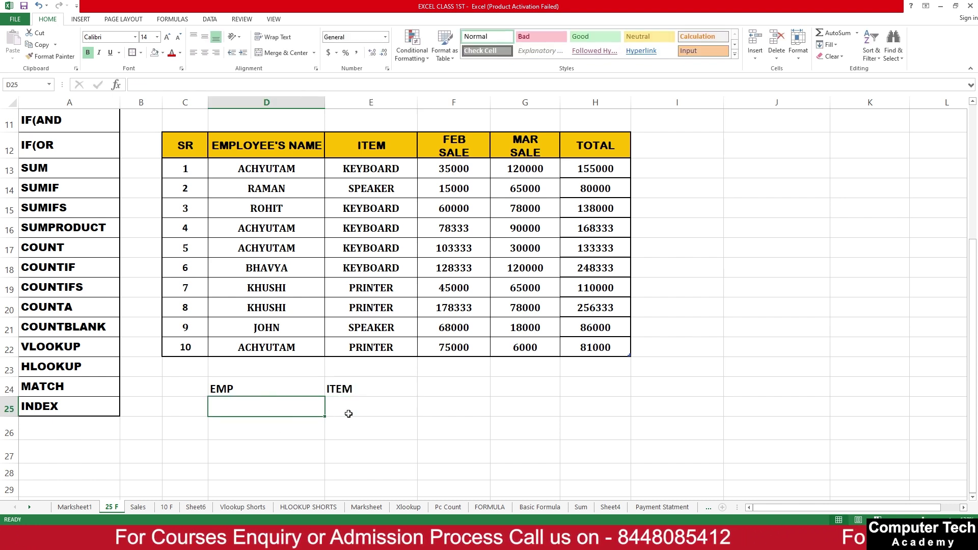
{"action": "left_click", "coordinate": [365, 405]}
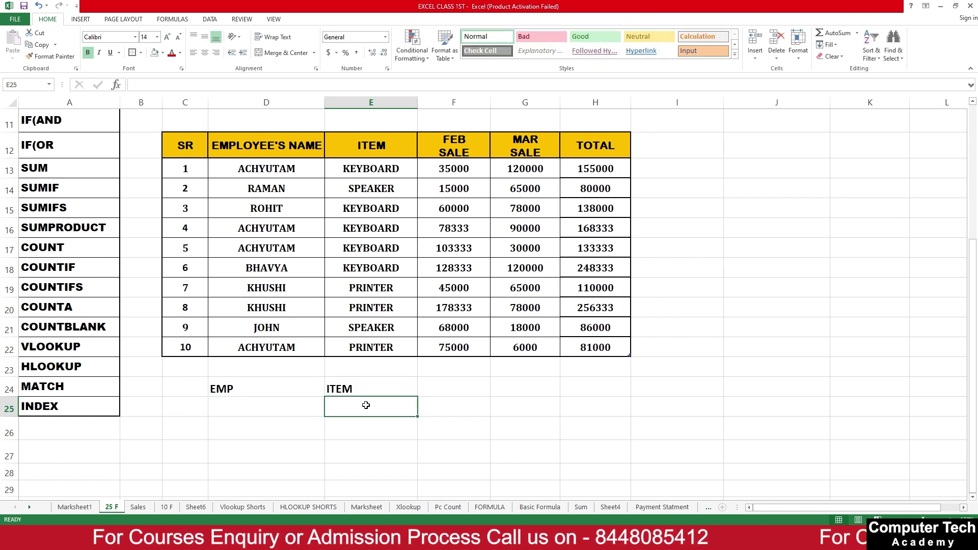
{"action": "left_click", "coordinate": [445, 406]}
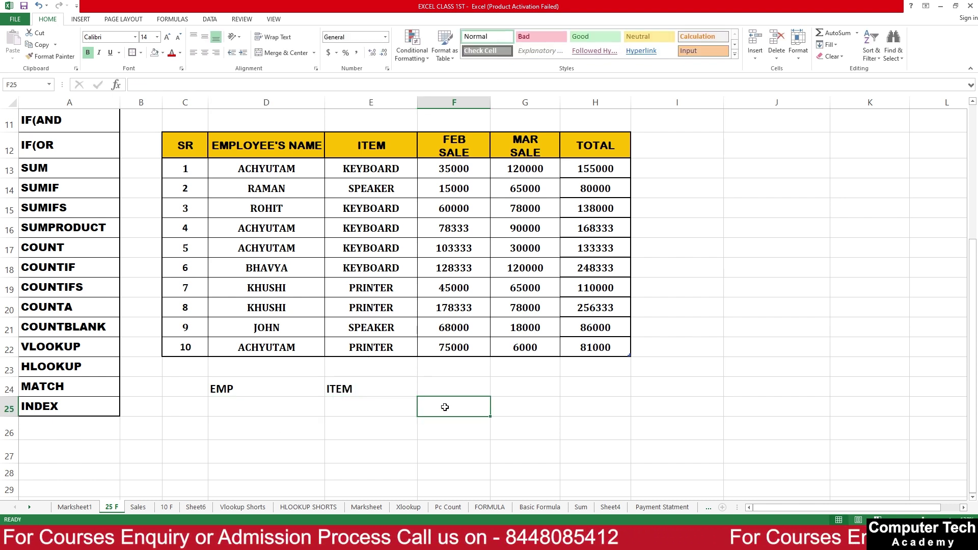
{"action": "left_click", "coordinate": [373, 433]}
{"action": "left_click", "coordinate": [454, 410]}
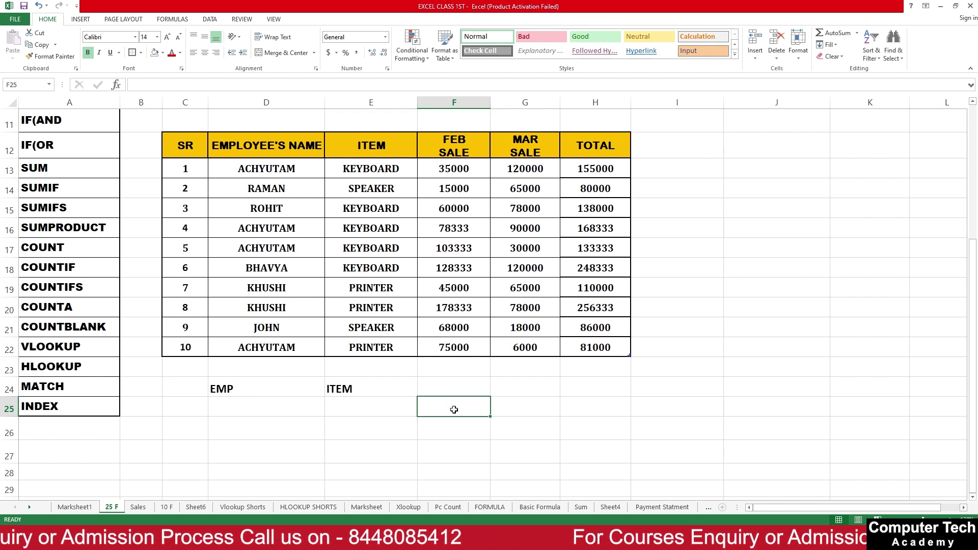
{"action": "type", "text": "=SUMIF("}
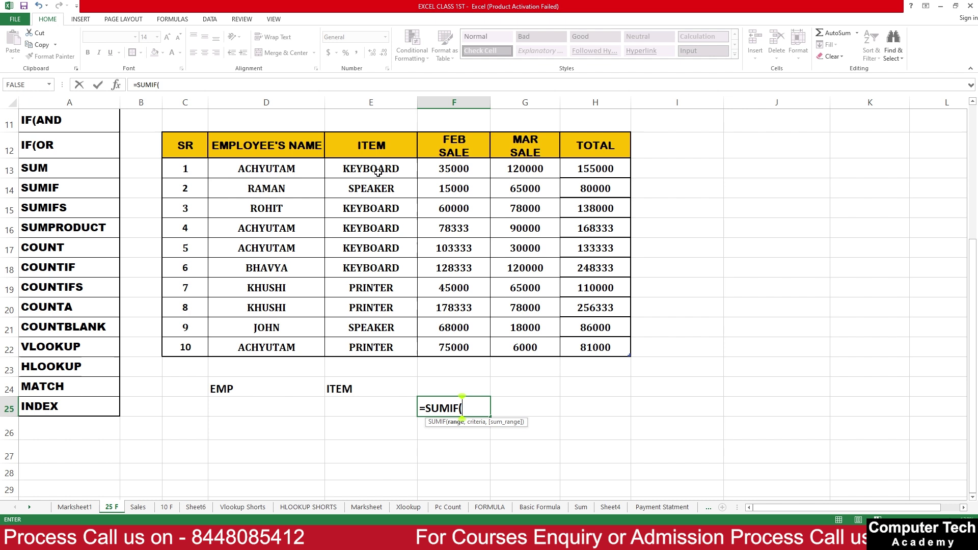
{"action": "left_click_drag", "start_coordinate": [377, 172], "coordinate": [383, 345]}
{"action": "type", "text": ","}
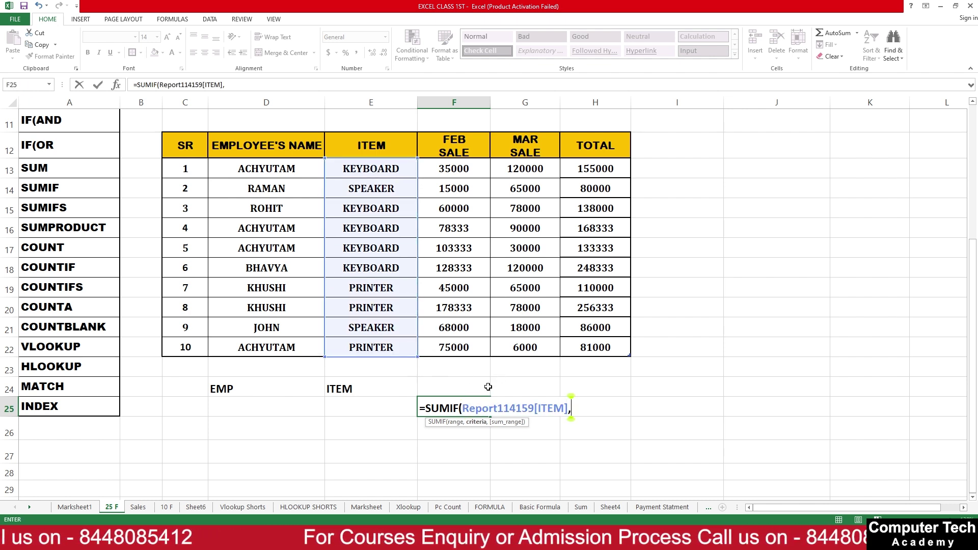
{"action": "left_click", "coordinate": [356, 408]}
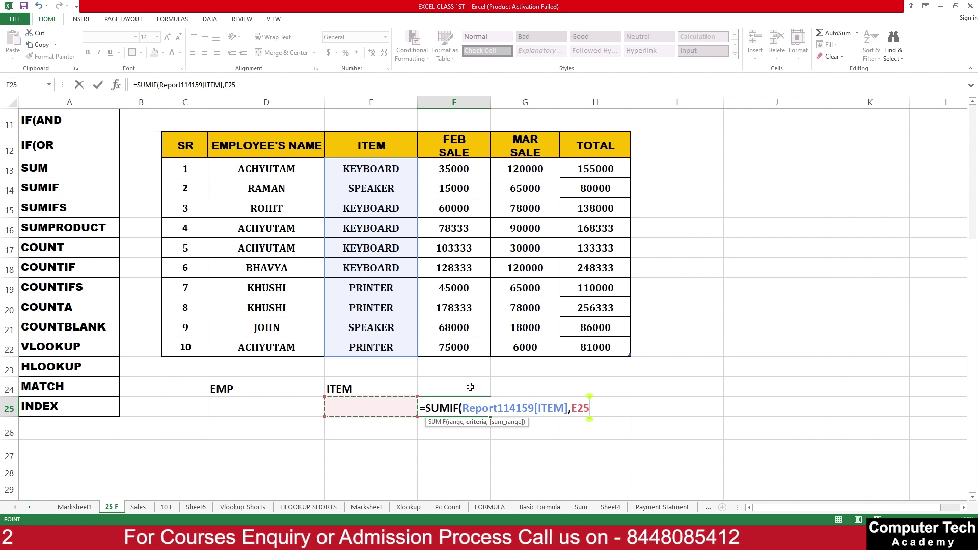
{"action": "type", "text": ","}
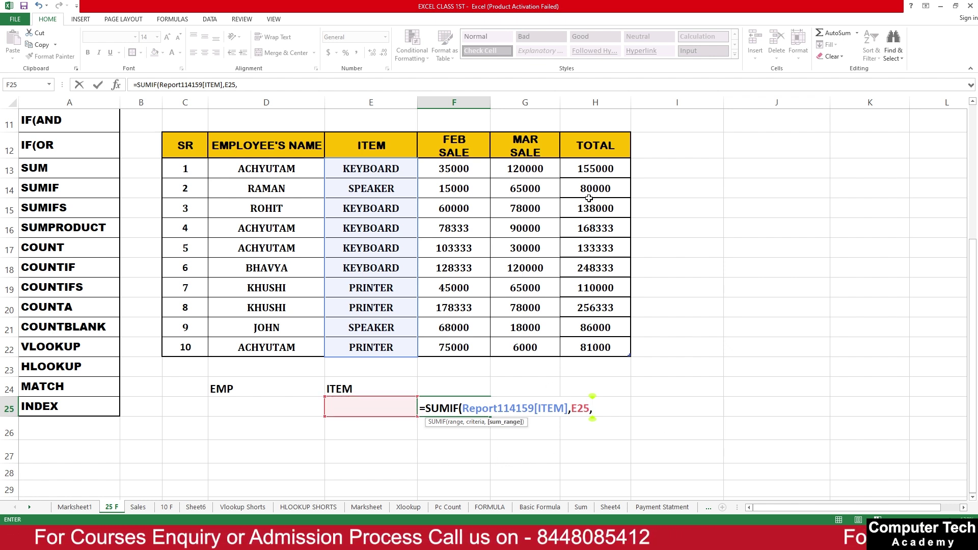
{"action": "left_click_drag", "start_coordinate": [453, 169], "coordinate": [453, 338]}
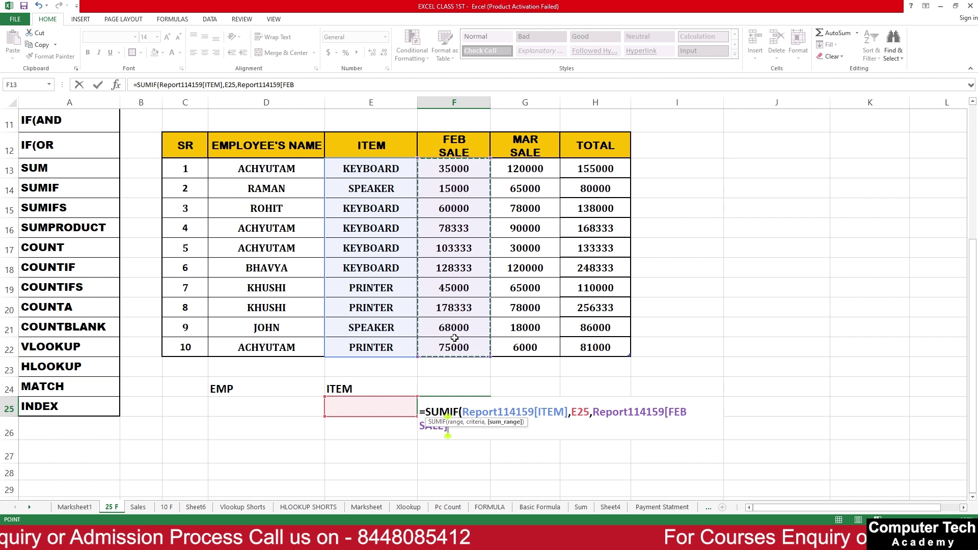
{"action": "type", "text": ")"}
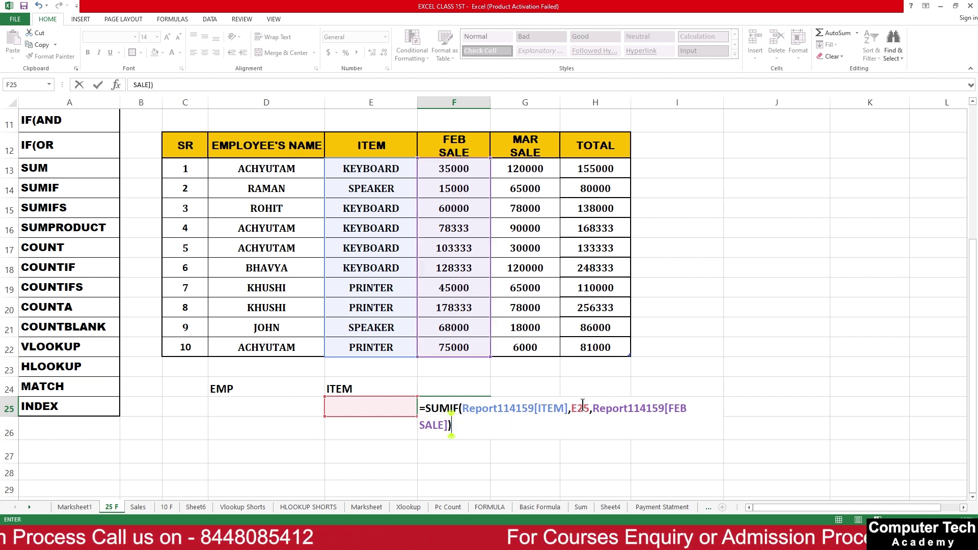
{"action": "key", "text": "Return"}
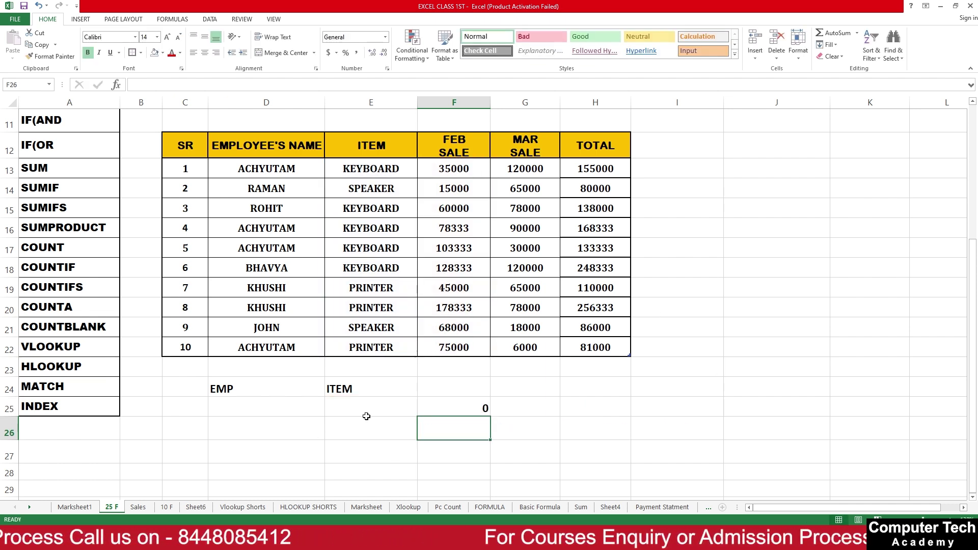
- Test the SUMIF formula by entering KEYBOARD in E25 and replacing it with PRINTER
{"action": "left_click", "coordinate": [376, 407]}
{"action": "type", "text": "K"}
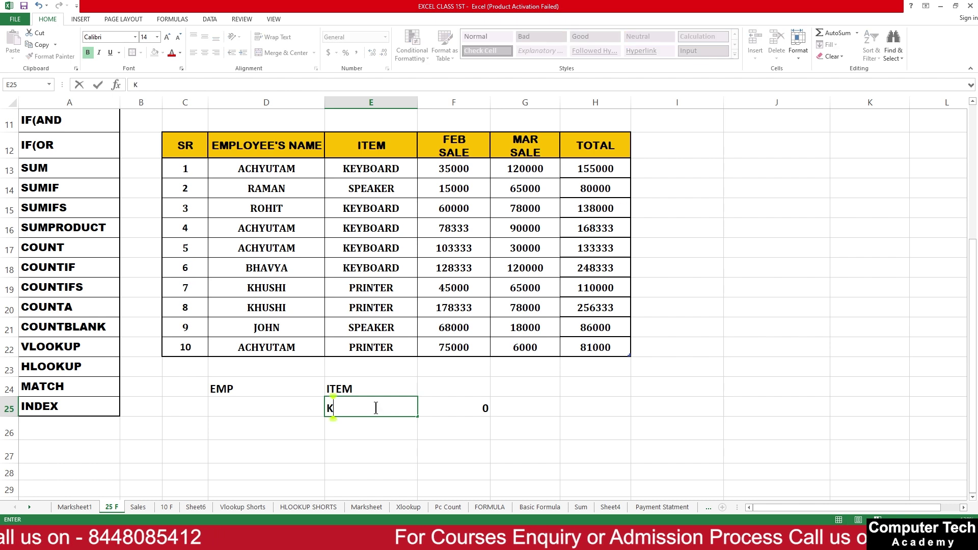
{"action": "type", "text": "EYBOARD"}
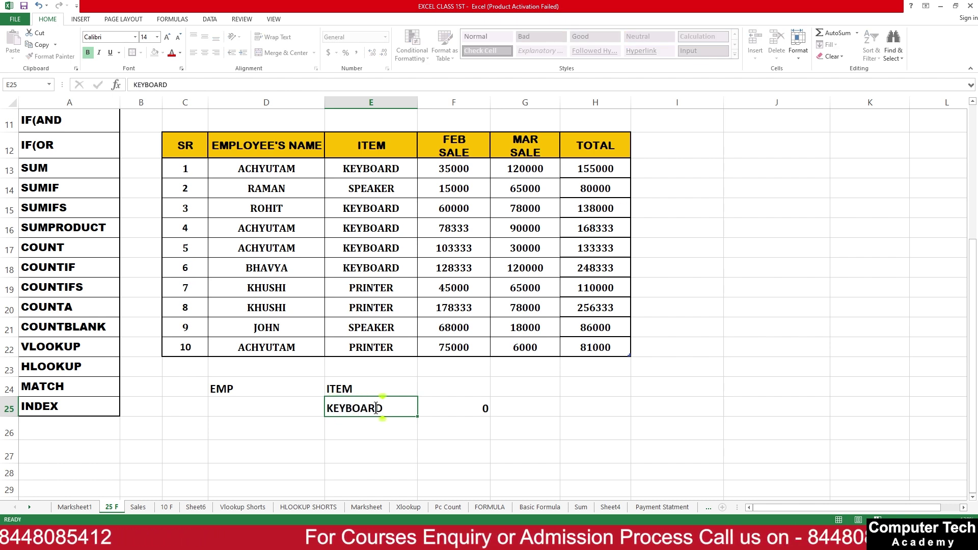
{"action": "key", "text": "Return"}
{"action": "left_click", "coordinate": [357, 409]}
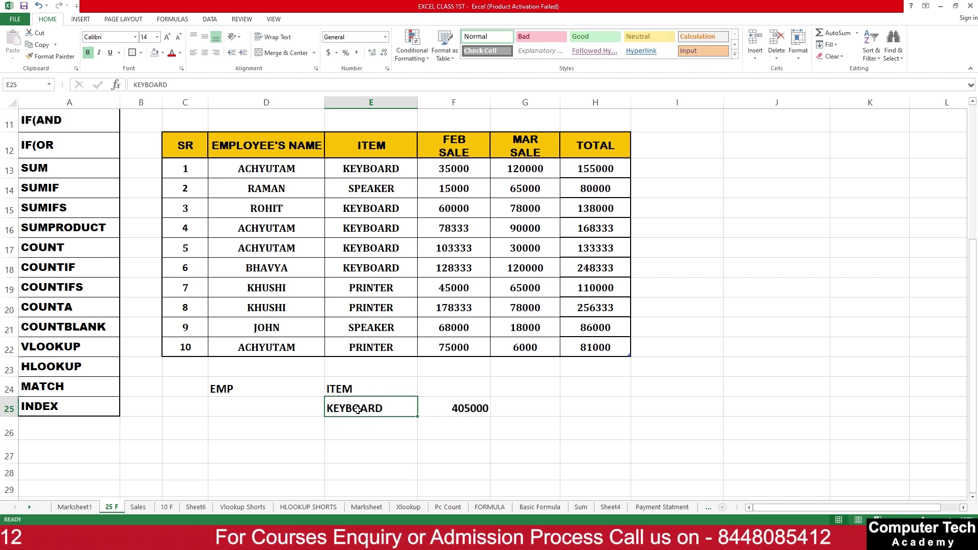
{"action": "type", "text": "PRINTER"}
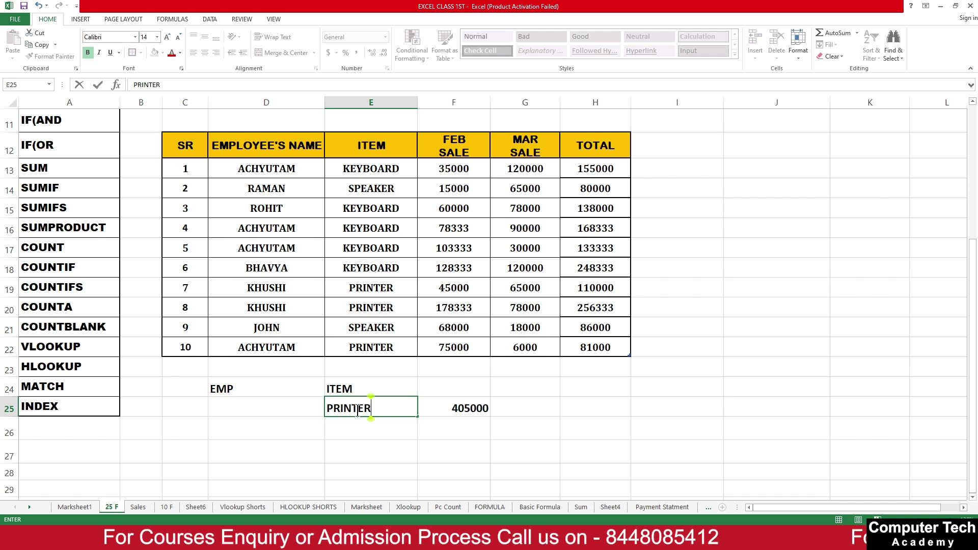
{"action": "key", "text": "Return"}
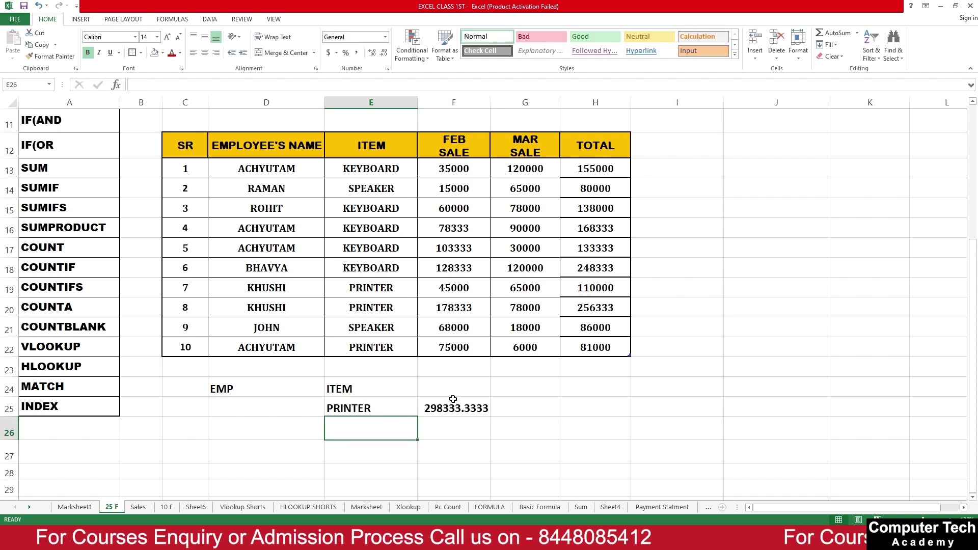
- Reduce the SUMIF result in F25 to zero decimal places
{"action": "left_click", "coordinate": [453, 398]}
{"action": "left_click", "coordinate": [384, 55]}
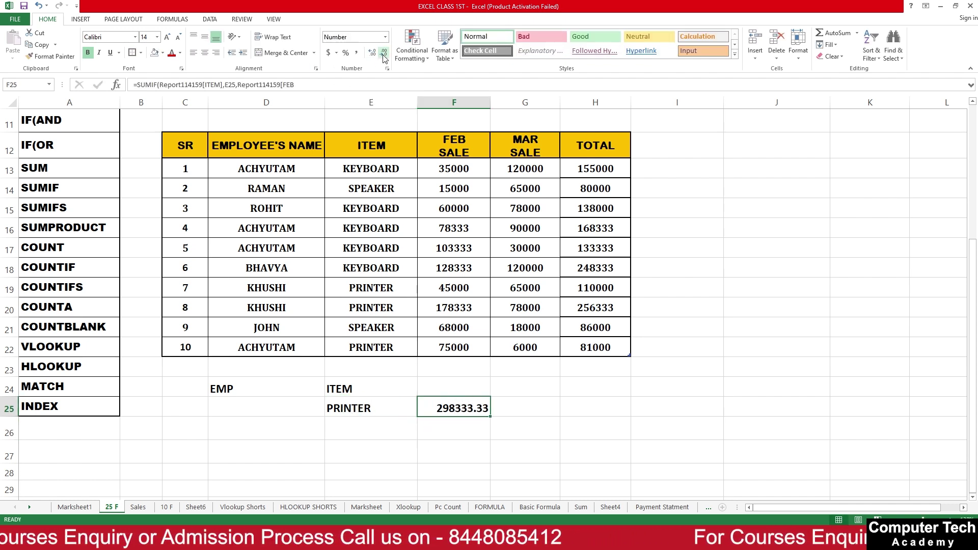
{"action": "left_click", "coordinate": [383, 55]}
{"action": "left_click", "coordinate": [384, 55]}
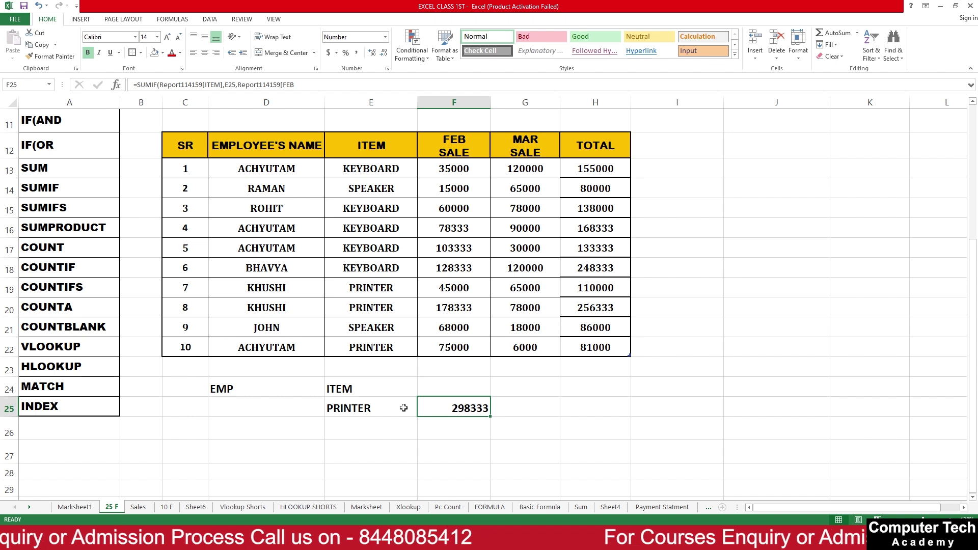
- Set the item criterion in E25 to SPEAKER
{"action": "left_click", "coordinate": [361, 413]}
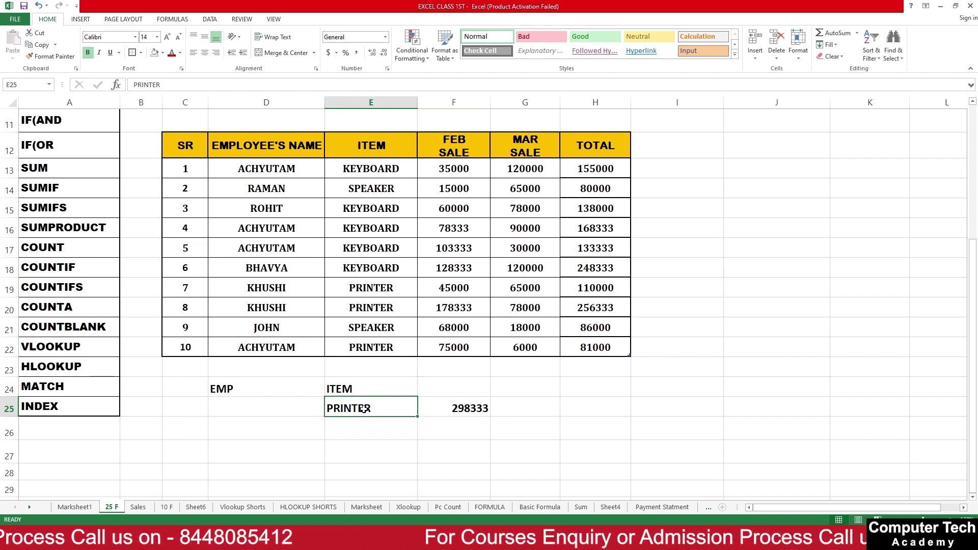
{"action": "type", "text": "SPEAKER"}
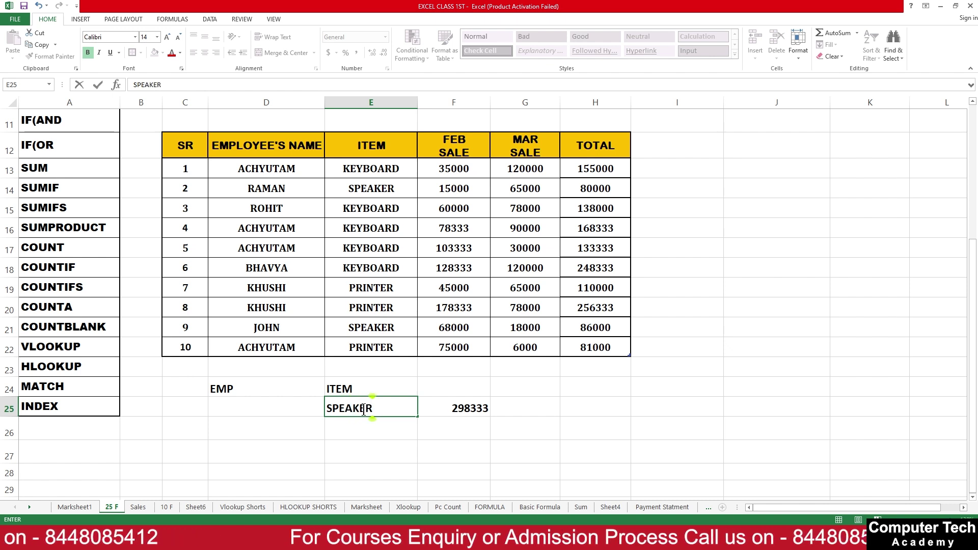
{"action": "key", "text": "Return"}
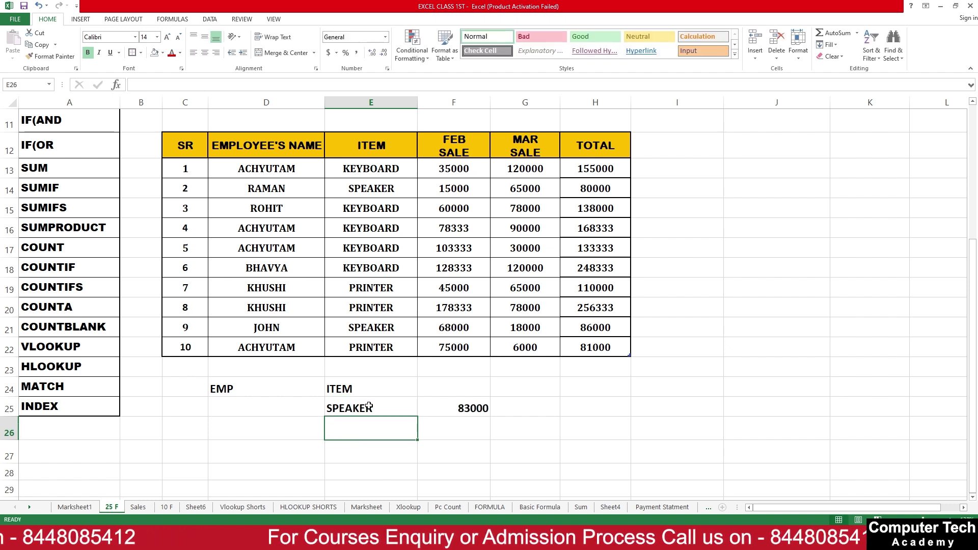
- Enter a SUMIF formula in F26 that adds the TOTAL column where the EMPLOYEE'S NAME column matches cell D25
{"action": "left_click", "coordinate": [436, 406]}
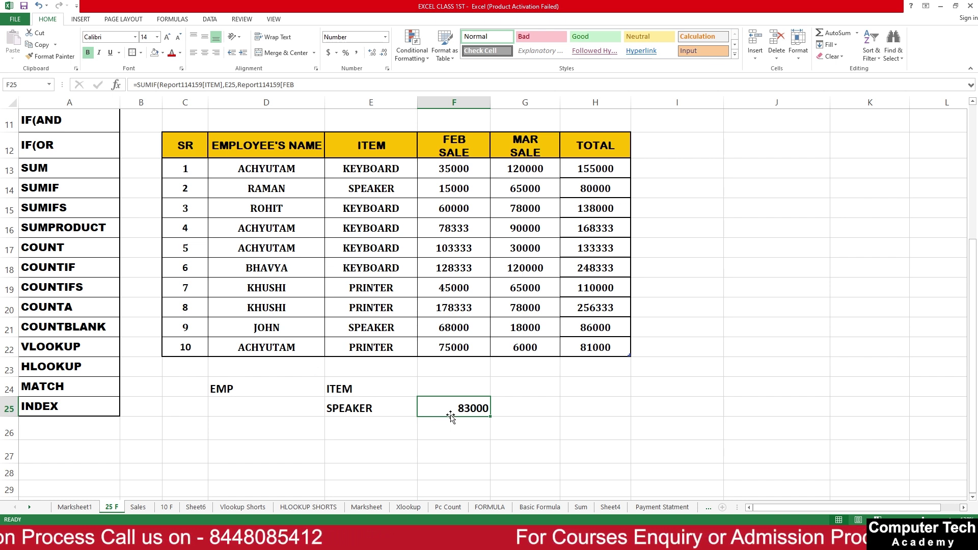
{"action": "left_click", "coordinate": [458, 430]}
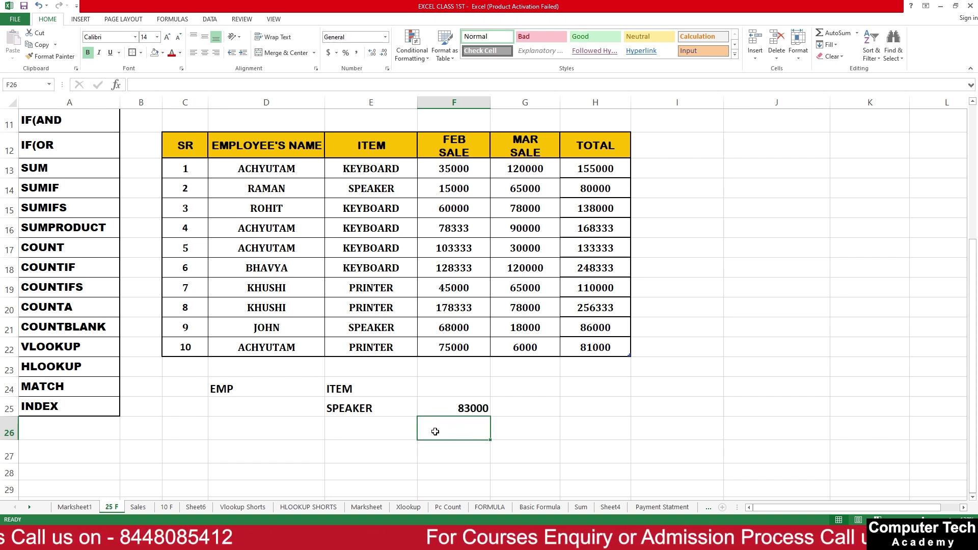
{"action": "left_click", "coordinate": [374, 428]}
{"action": "left_click", "coordinate": [461, 429]}
{"action": "type", "text": "=SUMIF("}
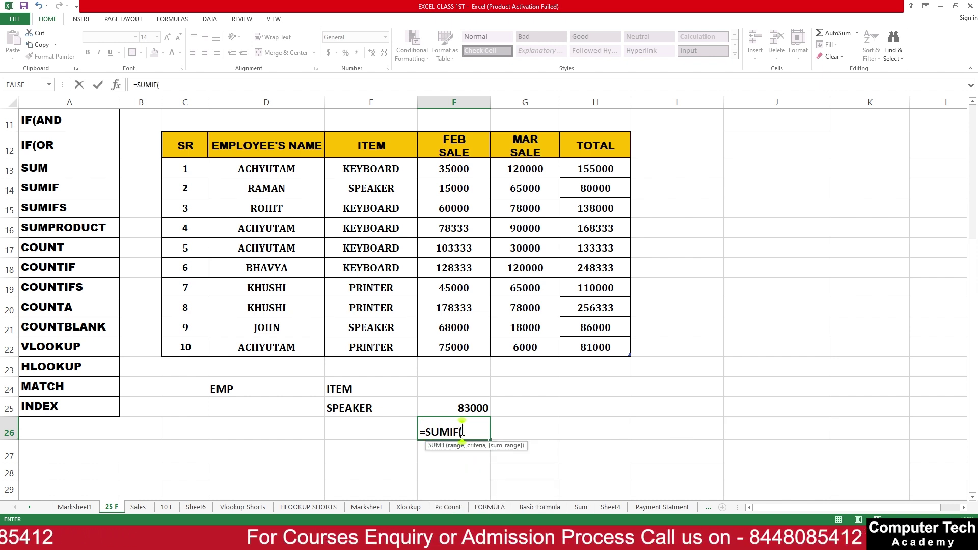
{"action": "left_click_drag", "start_coordinate": [288, 177], "coordinate": [273, 355]}
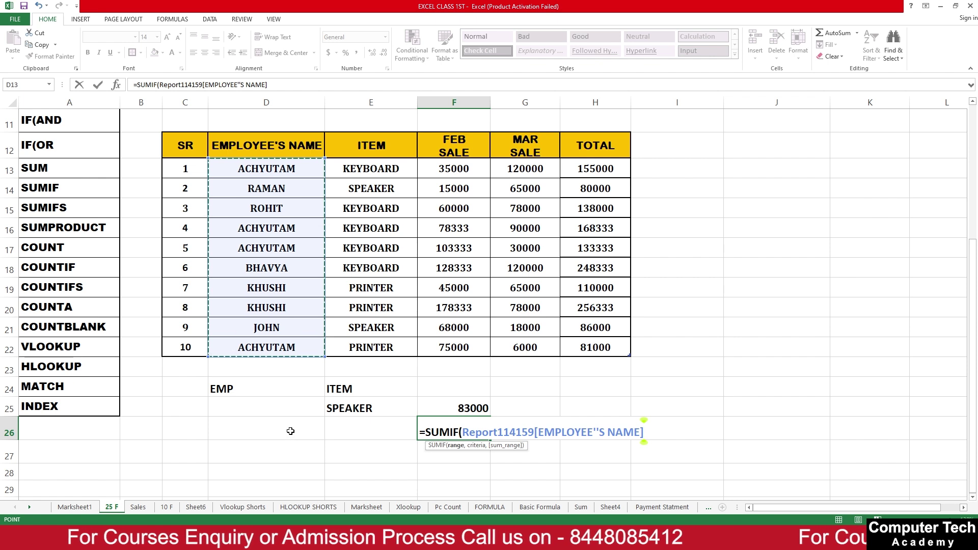
{"action": "type", "text": ","}
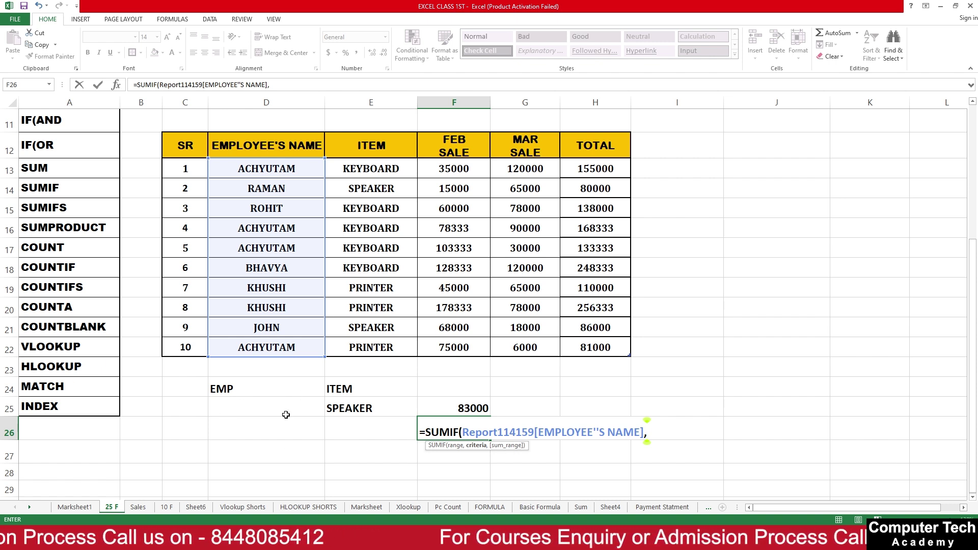
{"action": "left_click", "coordinate": [235, 406]}
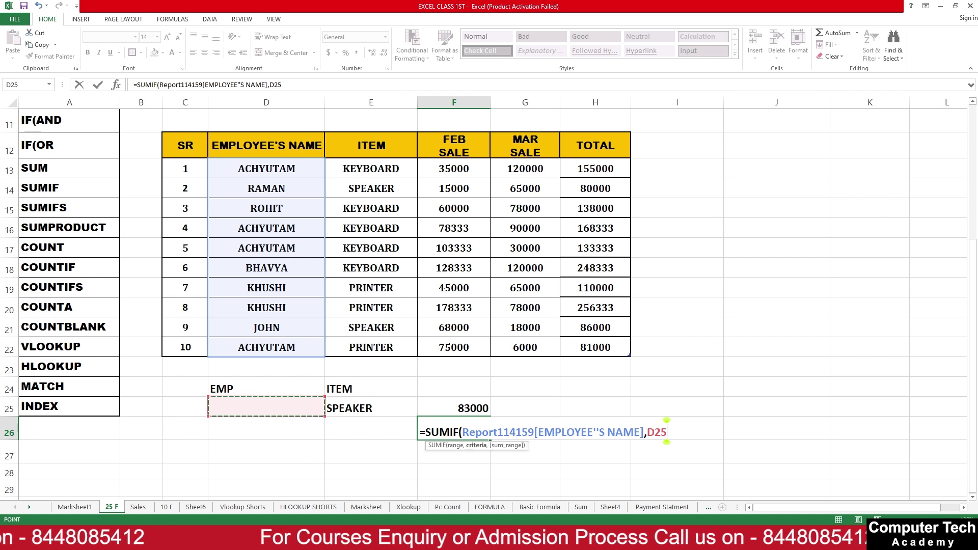
{"action": "type", "text": ","}
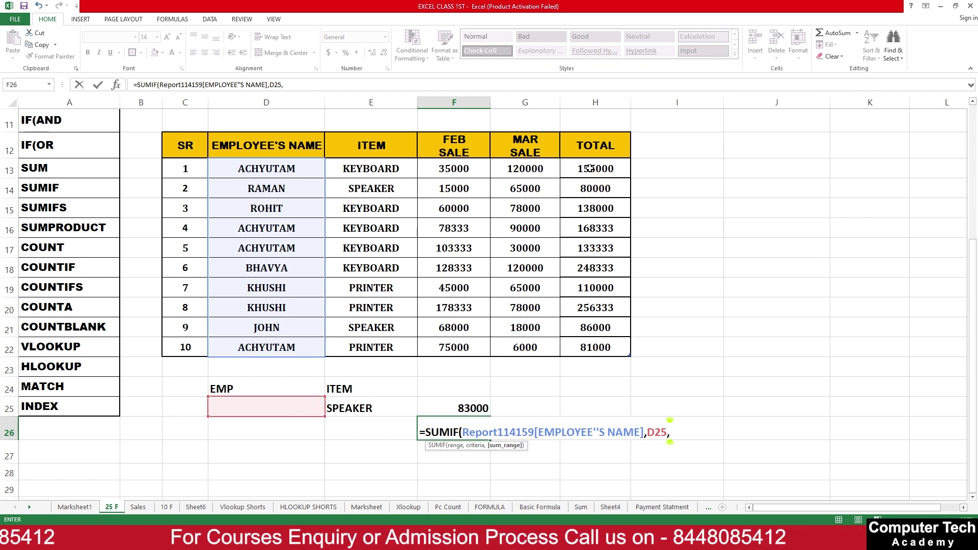
{"action": "left_click_drag", "start_coordinate": [590, 173], "coordinate": [589, 345]}
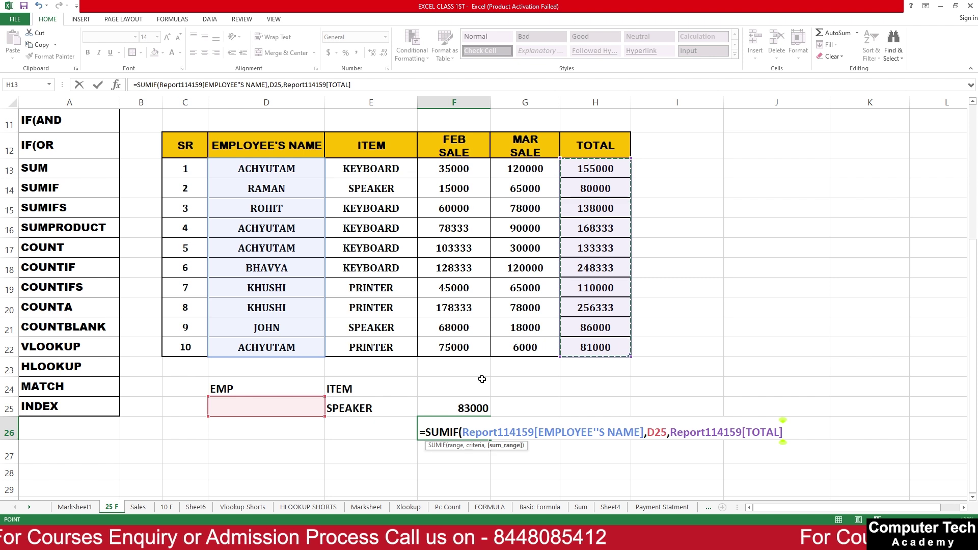
{"action": "key", "text": "Return"}
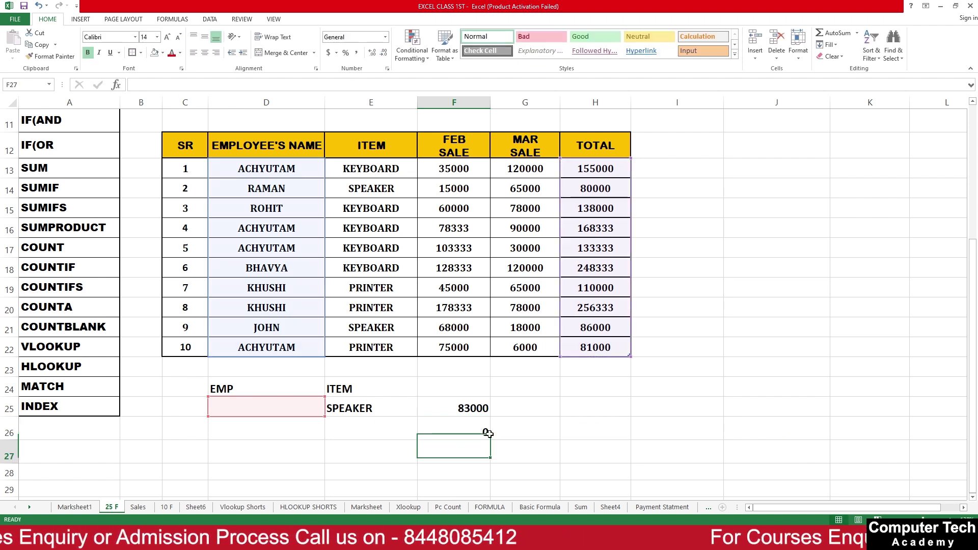
- Enter the first listed employee's name in D25 as the criterion under EMP
{"action": "left_click", "coordinate": [273, 408]}
{"action": "type", "text": "A"}
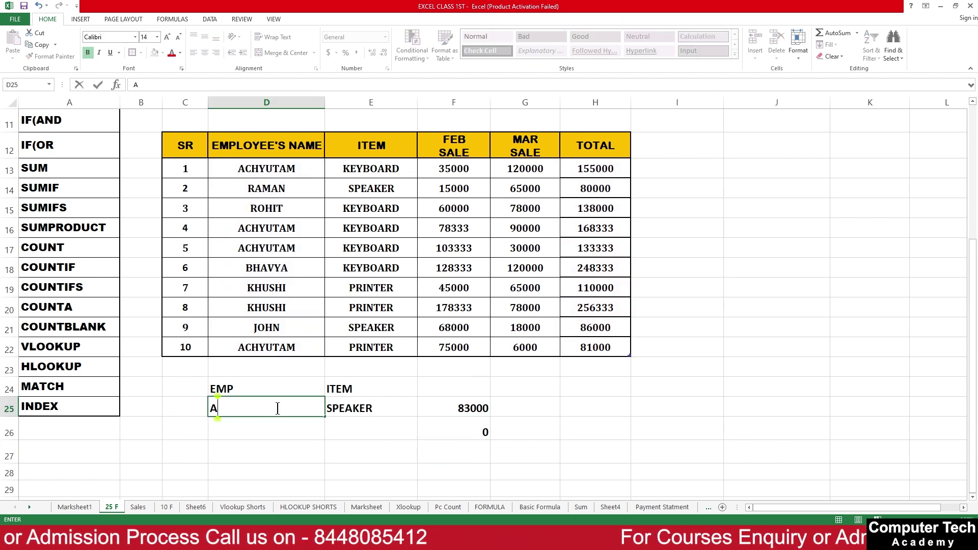
{"action": "type", "text": "CHY"}
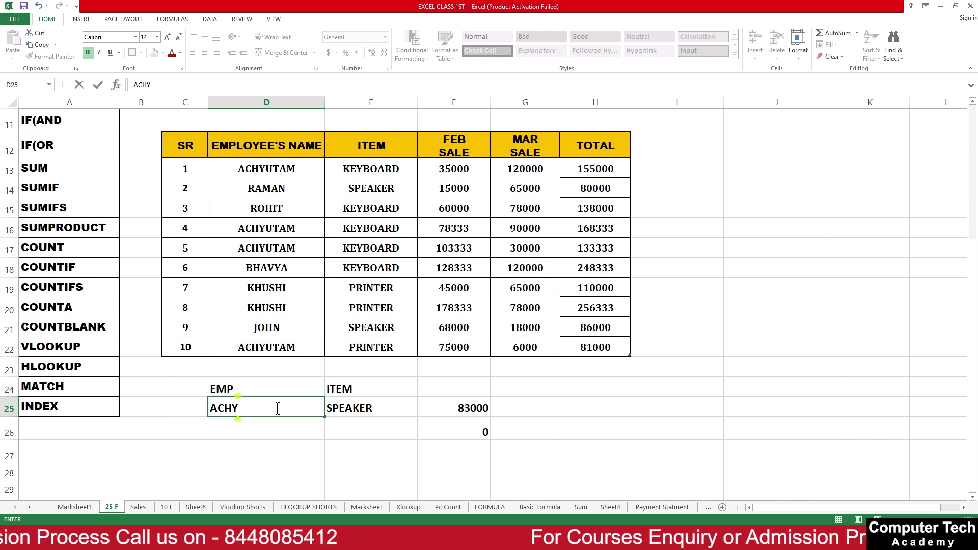
{"action": "type", "text": "UTAM"}
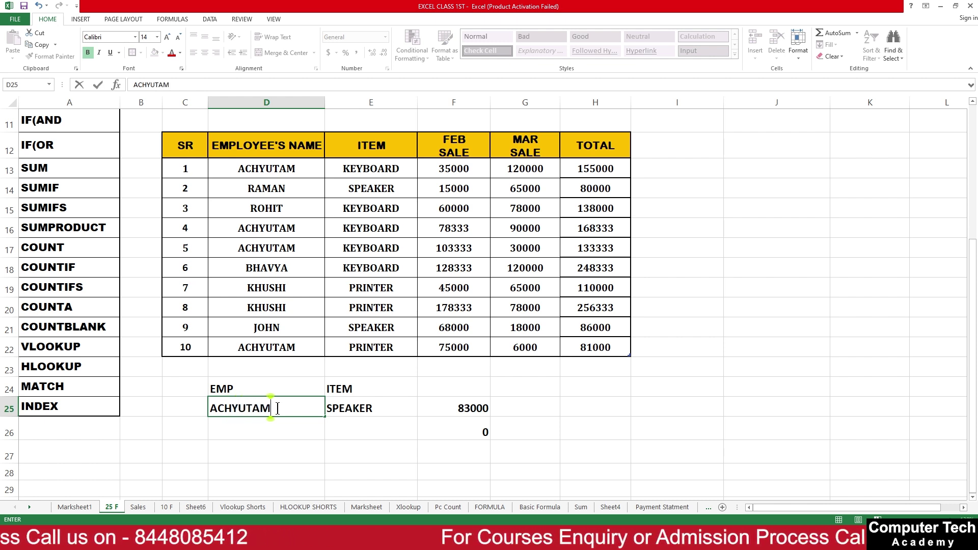
{"action": "key", "text": "Return"}
- Reduce the SUMIF result in F26 to zero decimal places
{"action": "left_click", "coordinate": [442, 432]}
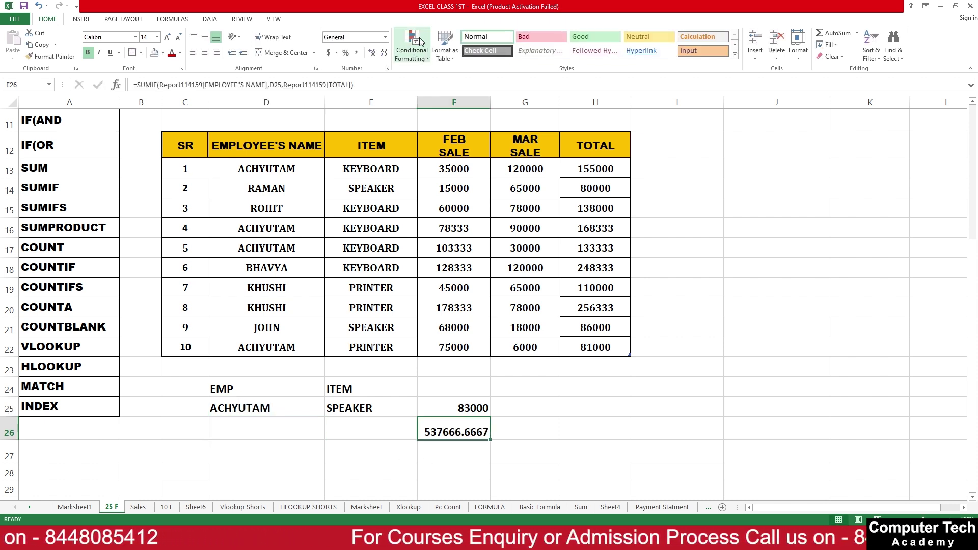
{"action": "left_click", "coordinate": [383, 53]}
{"action": "left_click", "coordinate": [384, 53]}
{"action": "left_click", "coordinate": [383, 53]}
{"action": "left_click", "coordinate": [384, 53]}
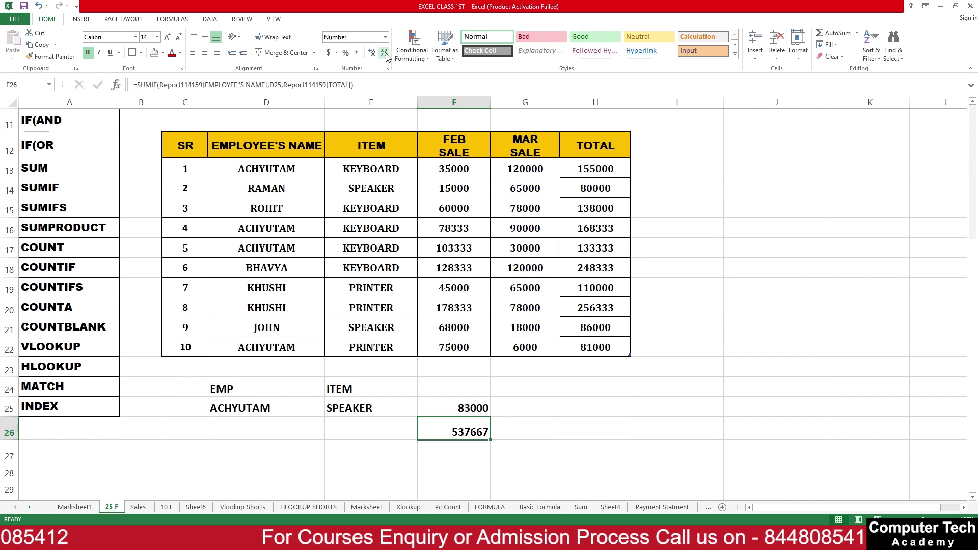
{"action": "left_click", "coordinate": [248, 412]}
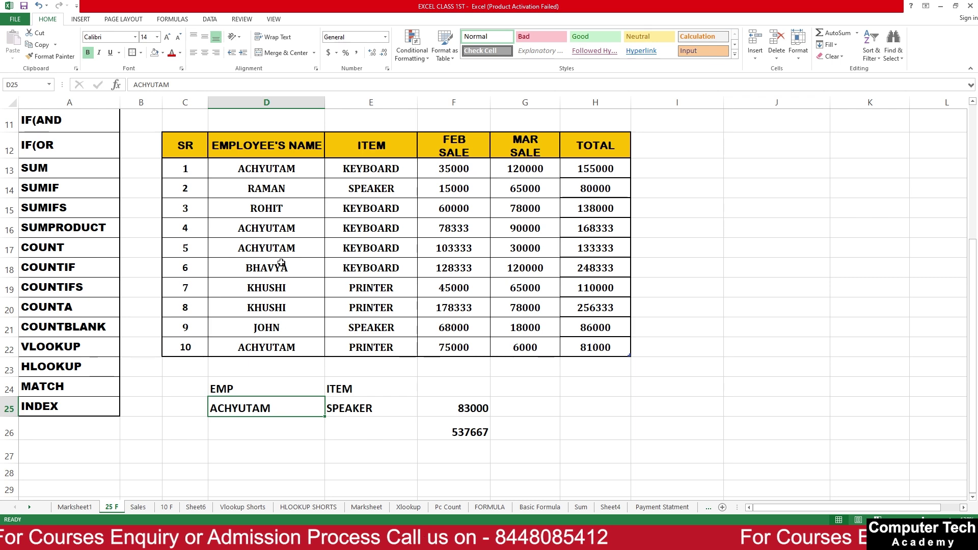
{"action": "left_click", "coordinate": [279, 202]}
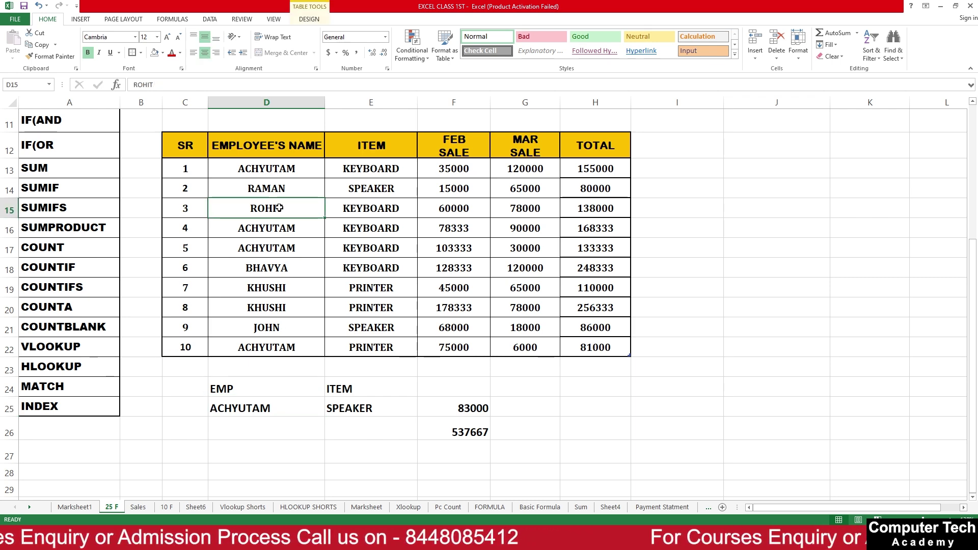
- Enter the employee name from rows 19 and 20 as the EMP criterion in D25 and check F26 against H19:H20
{"action": "scroll", "coordinate": [291, 249], "scroll_direction": "up", "scroll_amount": 1}
{"action": "scroll", "coordinate": [285, 285], "scroll_direction": "down", "scroll_amount": 1}
{"action": "key", "text": "ctrl+c"}
{"action": "left_click", "coordinate": [288, 307]}
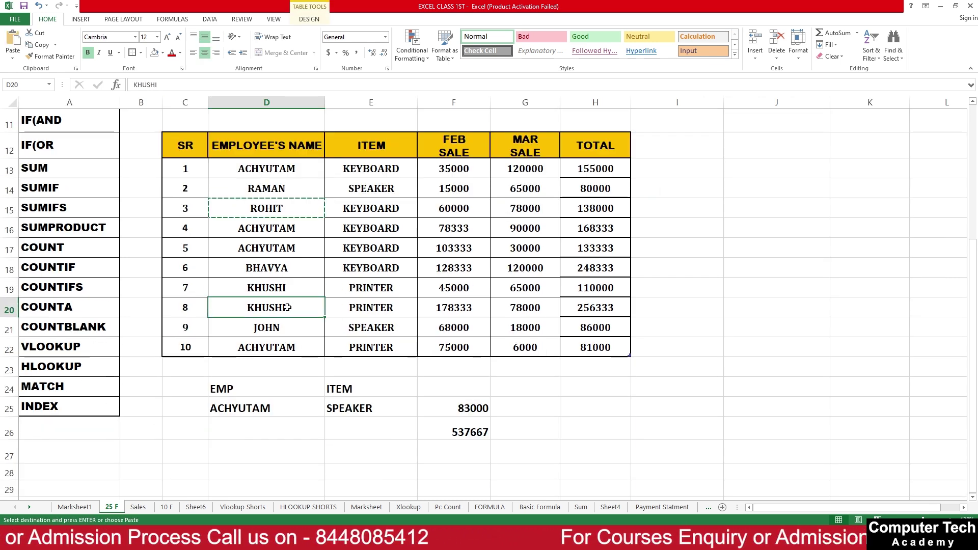
{"action": "left_click_drag", "start_coordinate": [270, 286], "coordinate": [275, 308]}
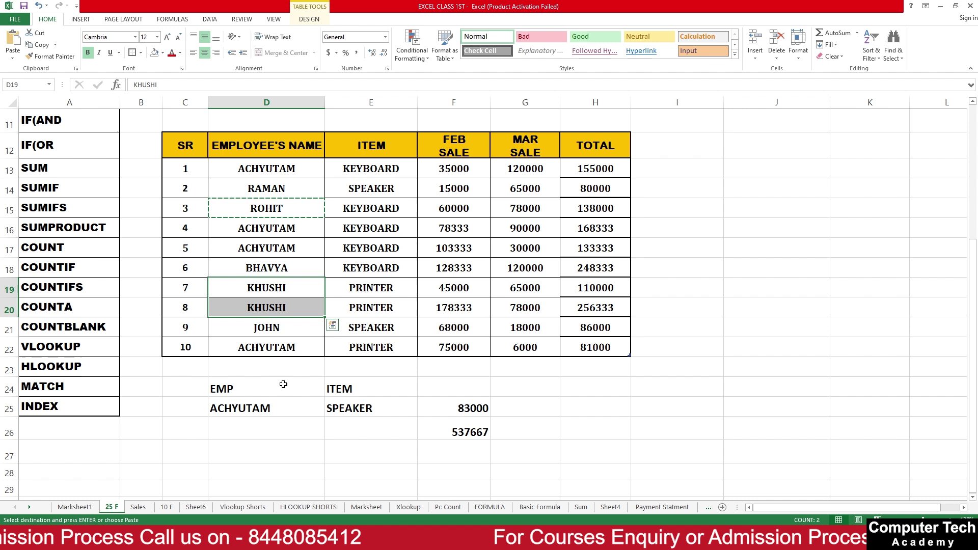
{"action": "left_click", "coordinate": [262, 405]}
{"action": "type", "text": "KHUS"}
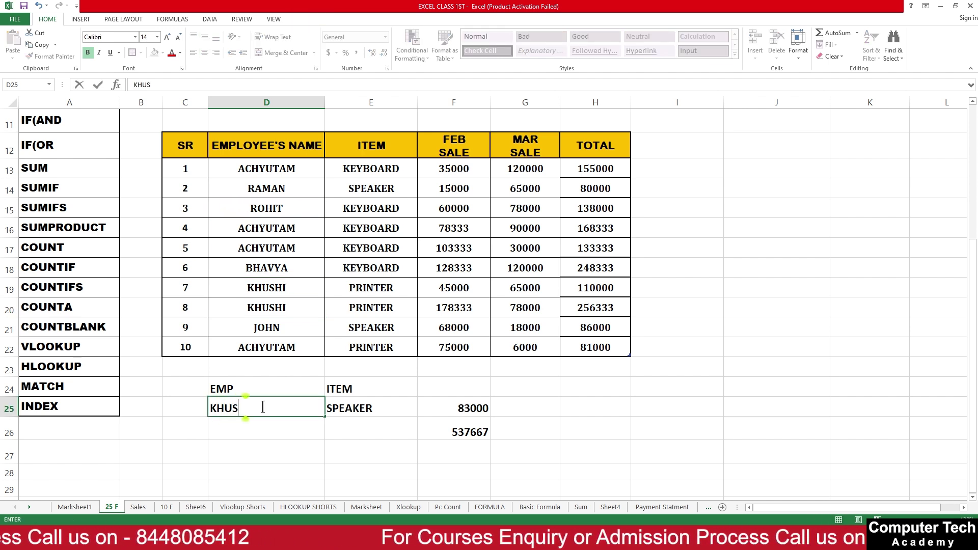
{"action": "type", "text": "HI"}
{"action": "key", "text": "Return"}
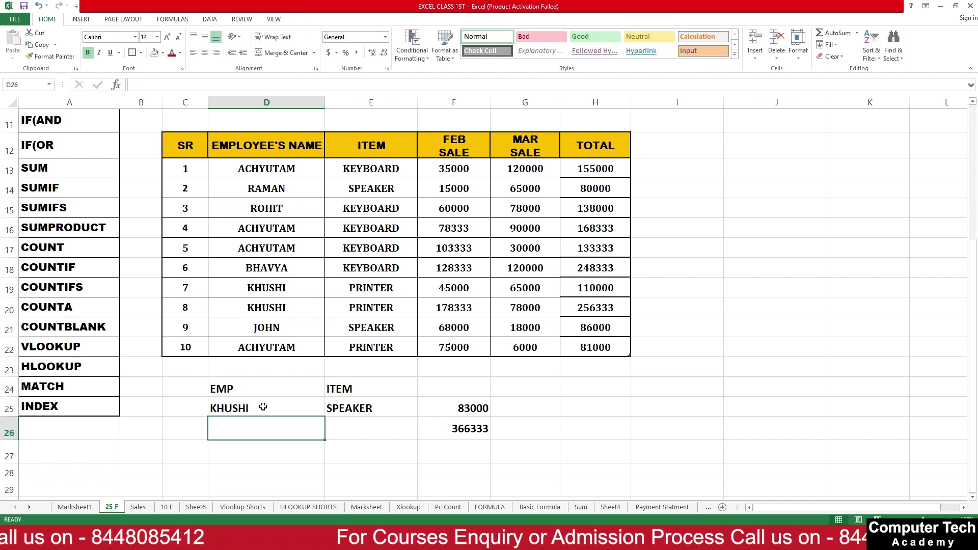
{"action": "left_click", "coordinate": [475, 434]}
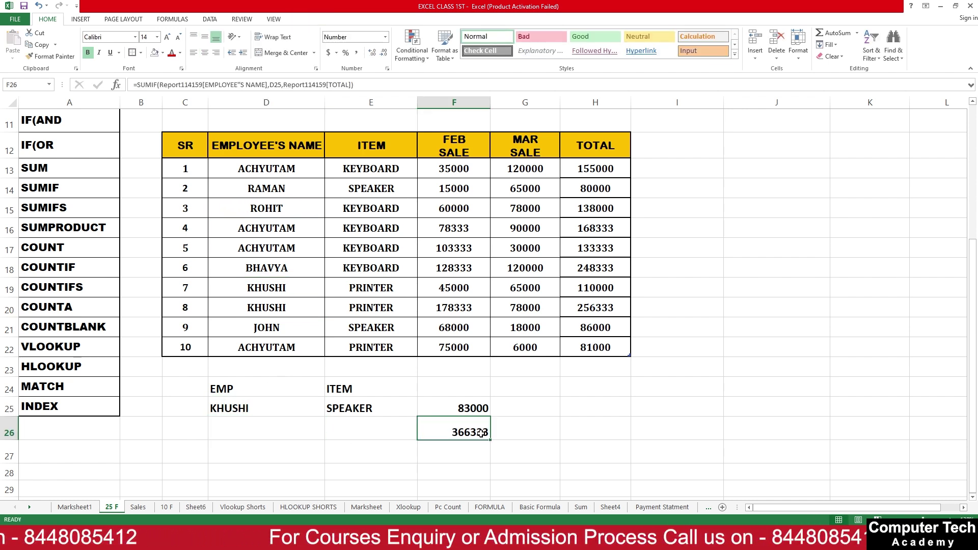
{"action": "left_click", "coordinate": [601, 289]}
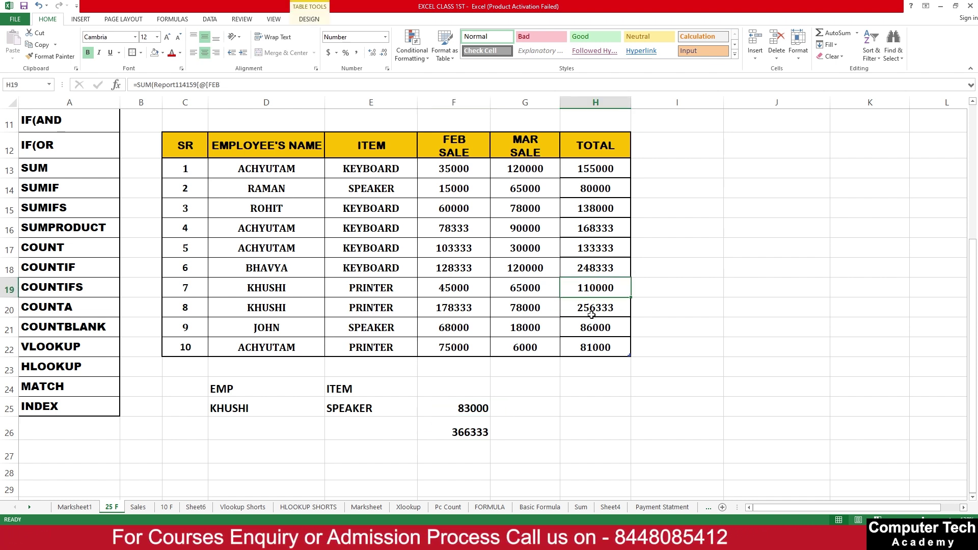
{"action": "left_click", "coordinate": [602, 308]}
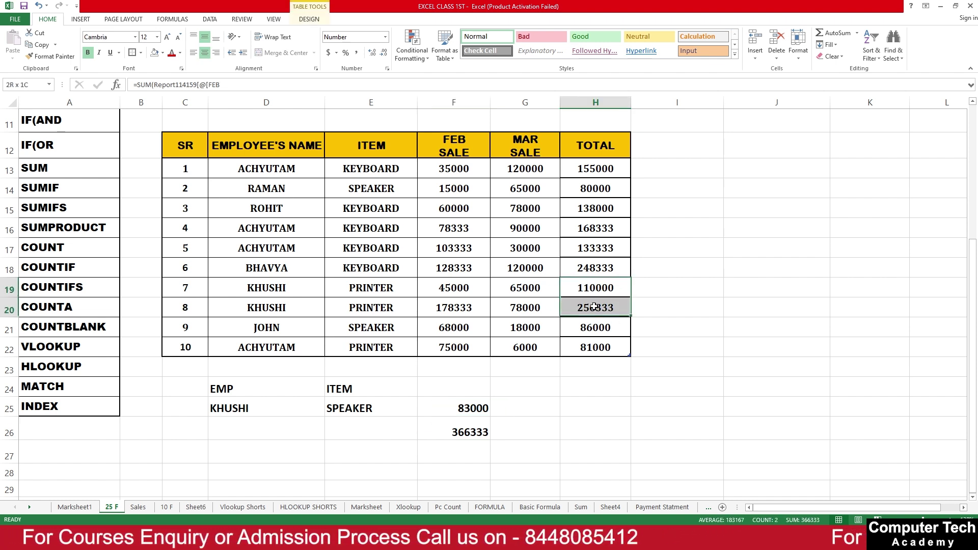
{"action": "left_click", "coordinate": [450, 431]}
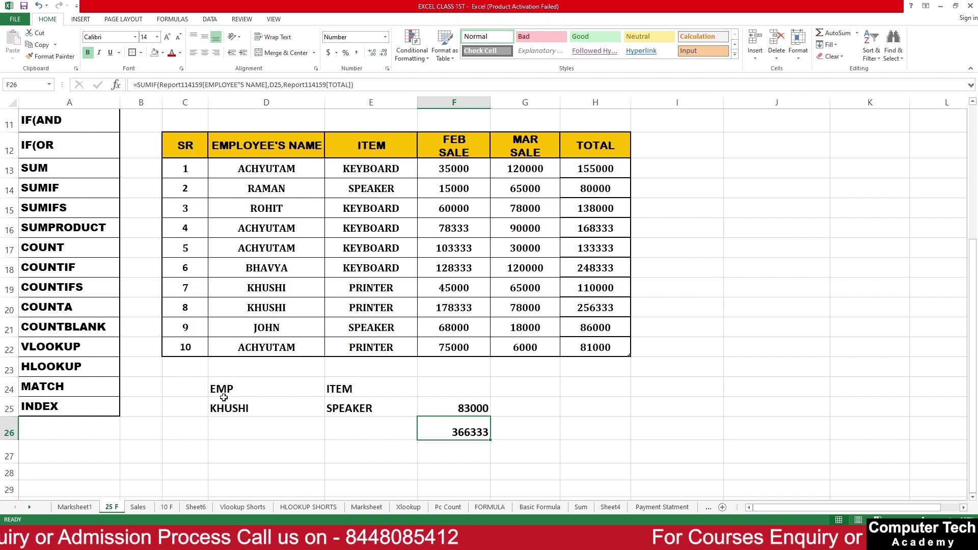
- Clear the whole criteria block D24:F26 and undo the deletion
{"action": "left_click_drag", "start_coordinate": [240, 399], "coordinate": [440, 437]}
{"action": "left_click_drag", "start_coordinate": [260, 388], "coordinate": [486, 436]}
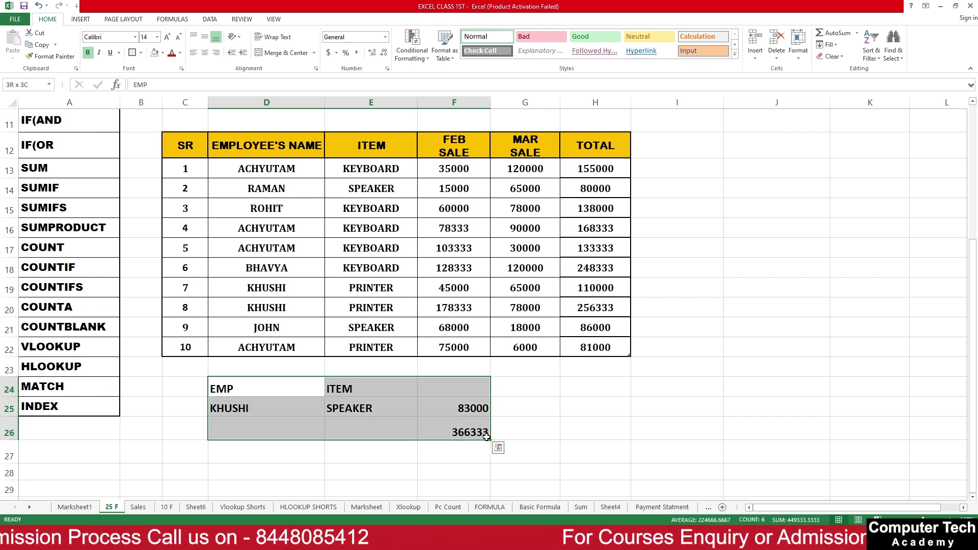
{"action": "key", "text": "Delete"}
{"action": "left_click", "coordinate": [382, 406]}
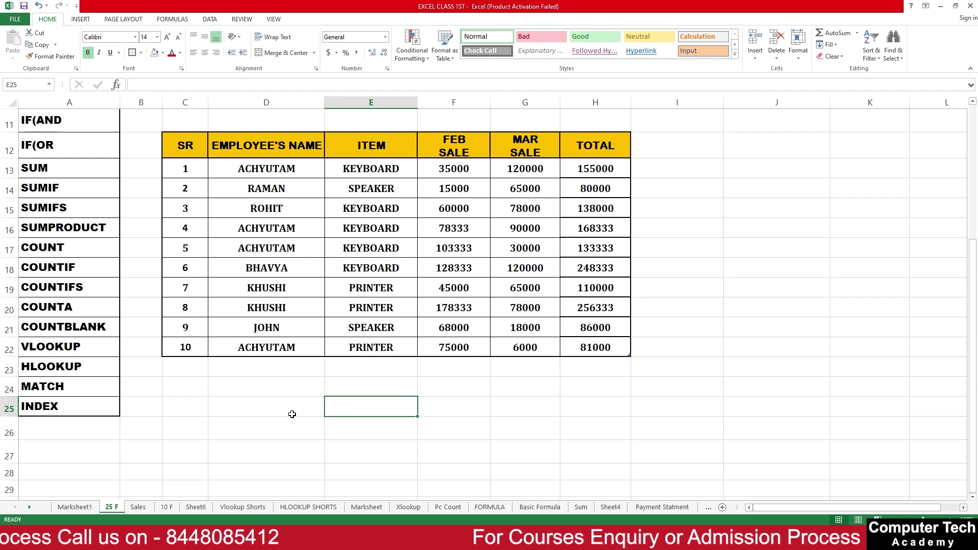
{"action": "left_click", "coordinate": [70, 212]}
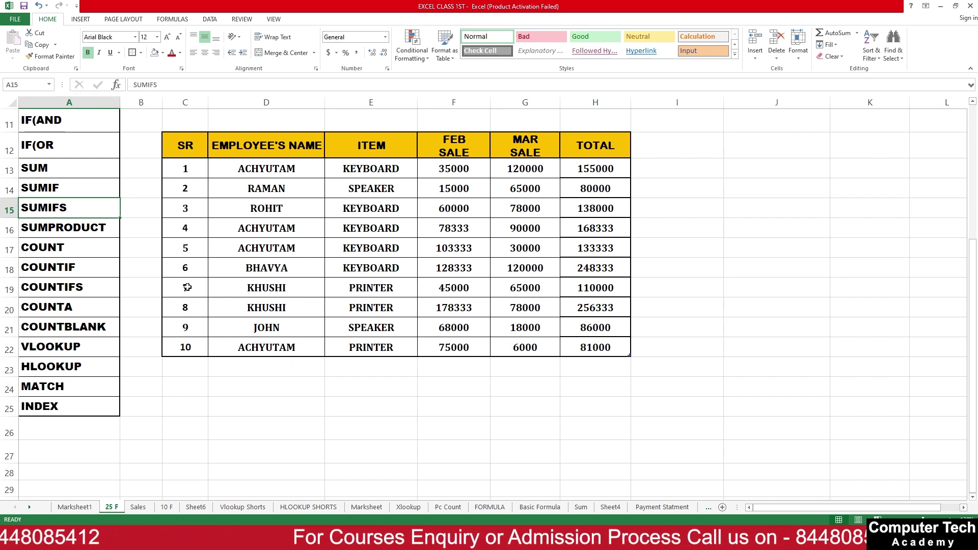
{"action": "left_click", "coordinate": [346, 422]}
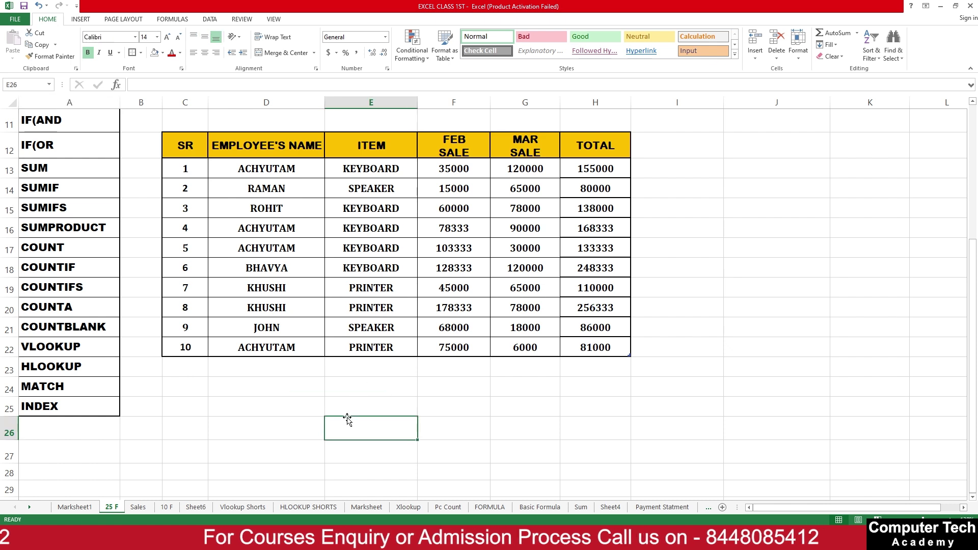
{"action": "left_click", "coordinate": [243, 381]}
{"action": "key", "text": "ctrl+v"}
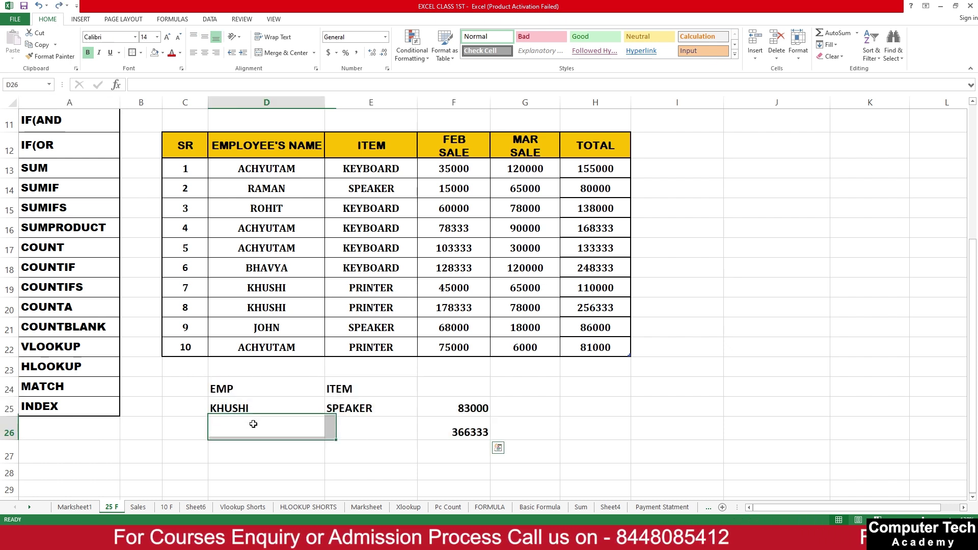
- Clear the criteria values and formula results in D25:F26, below the EMP and ITEM headings
{"action": "left_click_drag", "start_coordinate": [285, 408], "coordinate": [452, 424]}
{"action": "key", "text": "Delete"}
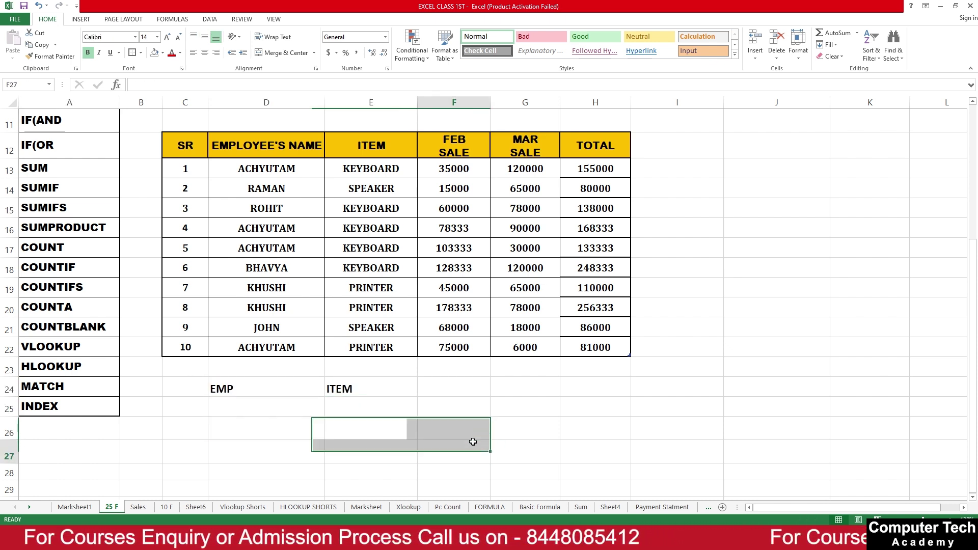
{"action": "left_click", "coordinate": [264, 399]}
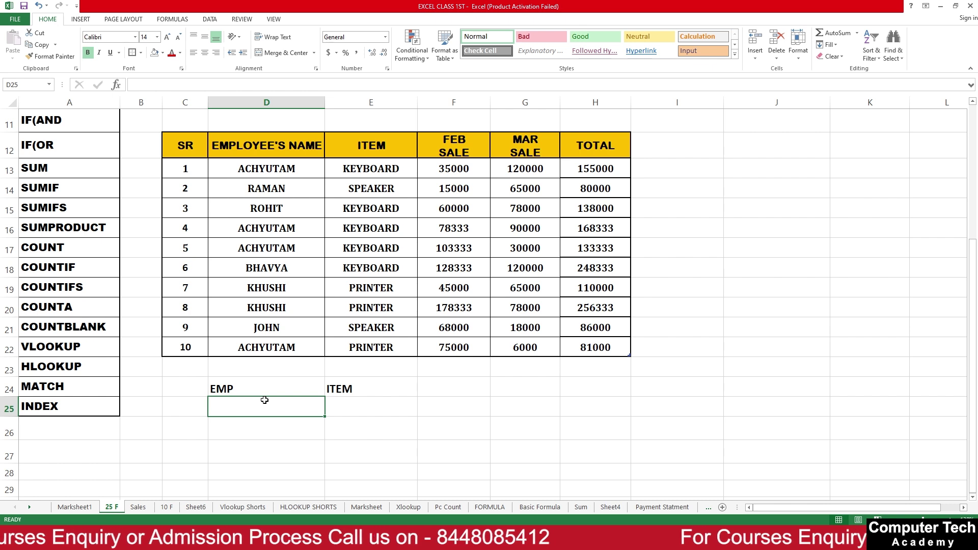
- Examine which items are paired with the repeated employee in rows 13, 16, 17 and 22, and with the other KEYBOARD sellers
{"action": "left_click", "coordinate": [286, 168]}
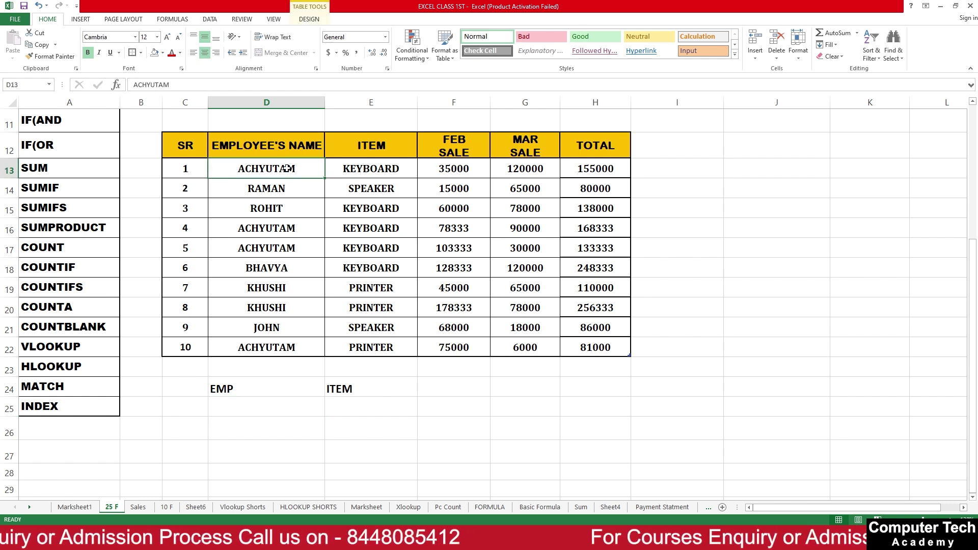
{"action": "left_click", "coordinate": [392, 168]}
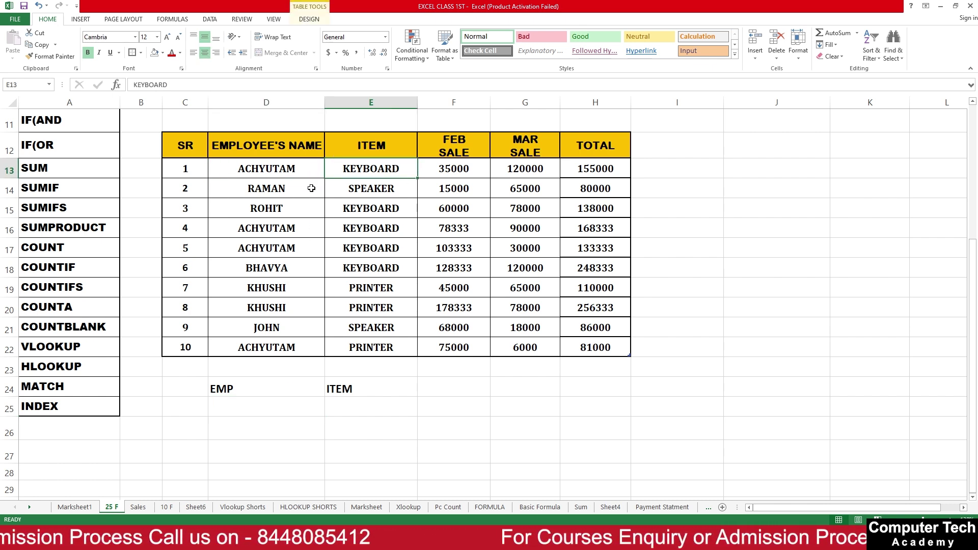
{"action": "left_click", "coordinate": [288, 171]}
{"action": "left_click", "coordinate": [368, 165]}
{"action": "left_click", "coordinate": [299, 232]}
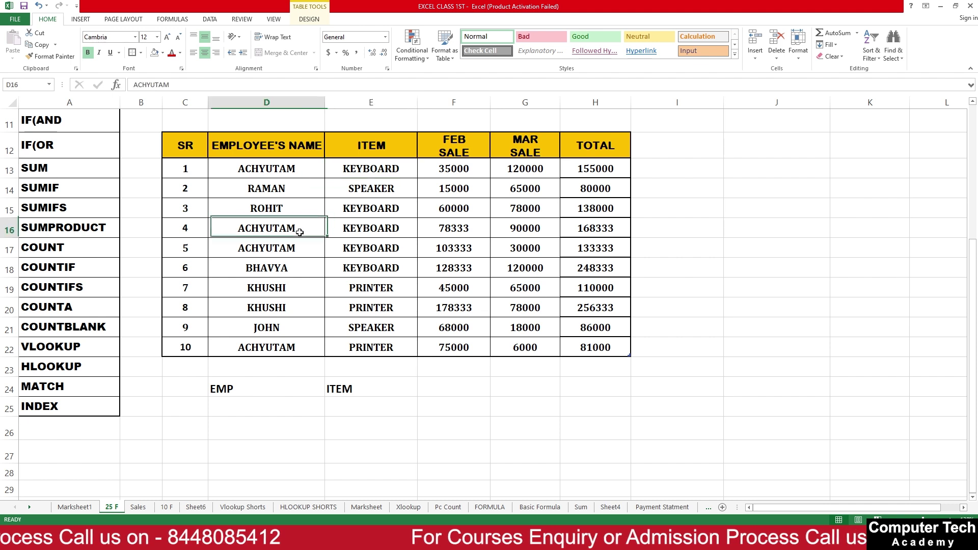
{"action": "left_click", "coordinate": [380, 233]}
{"action": "left_click", "coordinate": [306, 248]}
{"action": "left_click", "coordinate": [380, 250]}
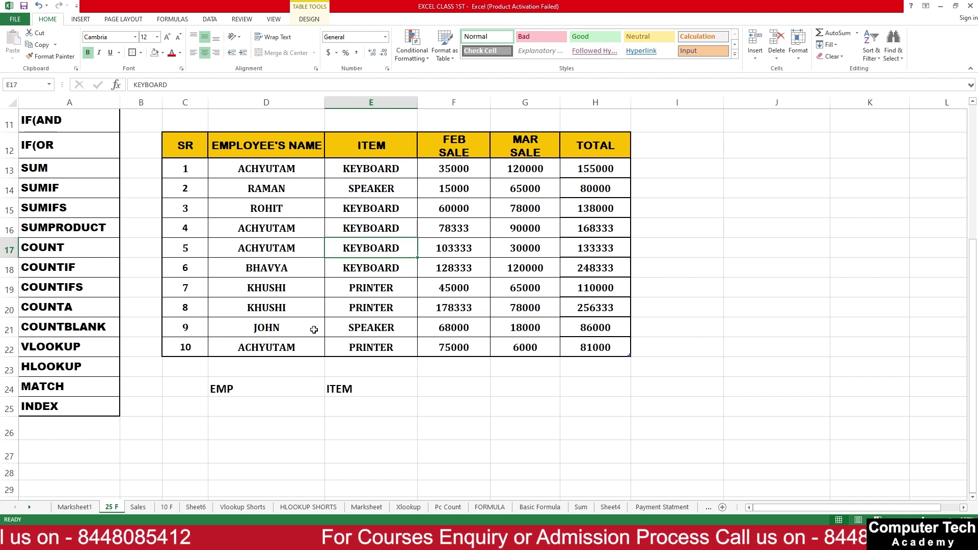
{"action": "left_click", "coordinate": [287, 347]}
{"action": "left_click", "coordinate": [368, 348]}
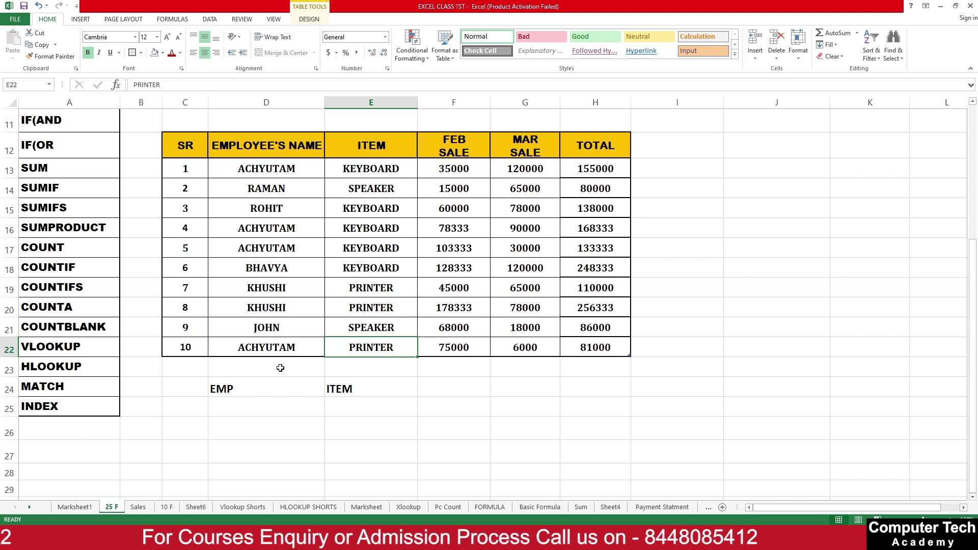
{"action": "left_click", "coordinate": [281, 220]}
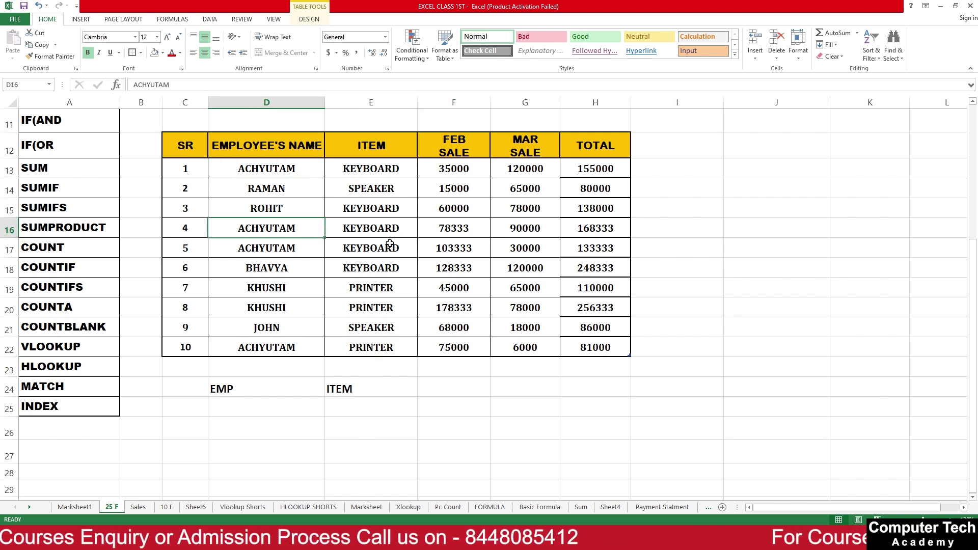
{"action": "left_click_drag", "start_coordinate": [360, 210], "coordinate": [286, 210]}
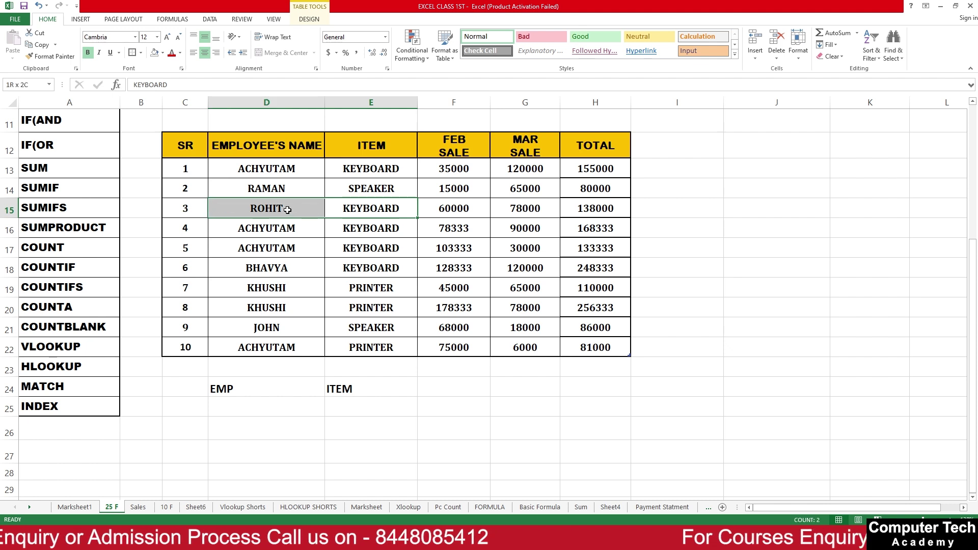
{"action": "left_click_drag", "start_coordinate": [367, 273], "coordinate": [285, 273]}
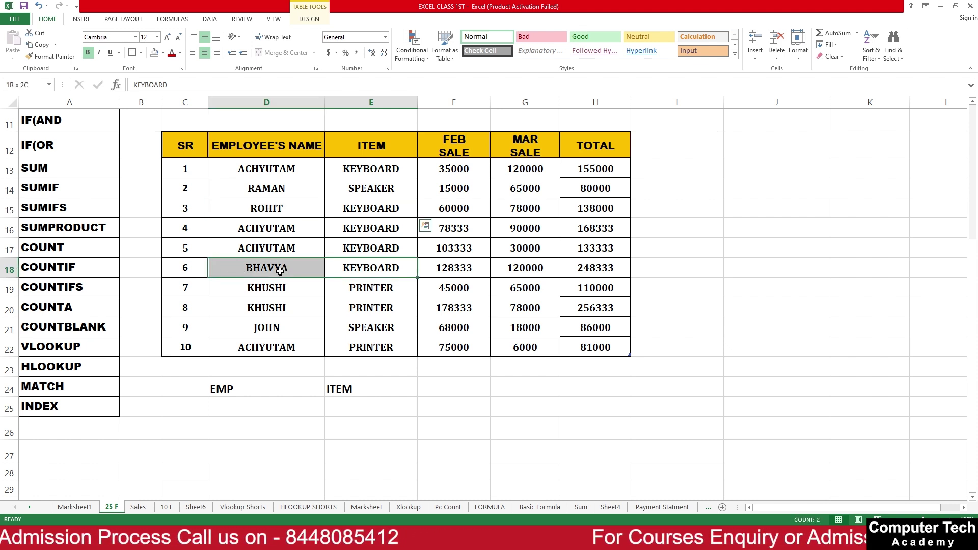
- Start a SUMIFS formula in F25 with the table's TOTAL column as the sum range
{"action": "left_click", "coordinate": [435, 389]}
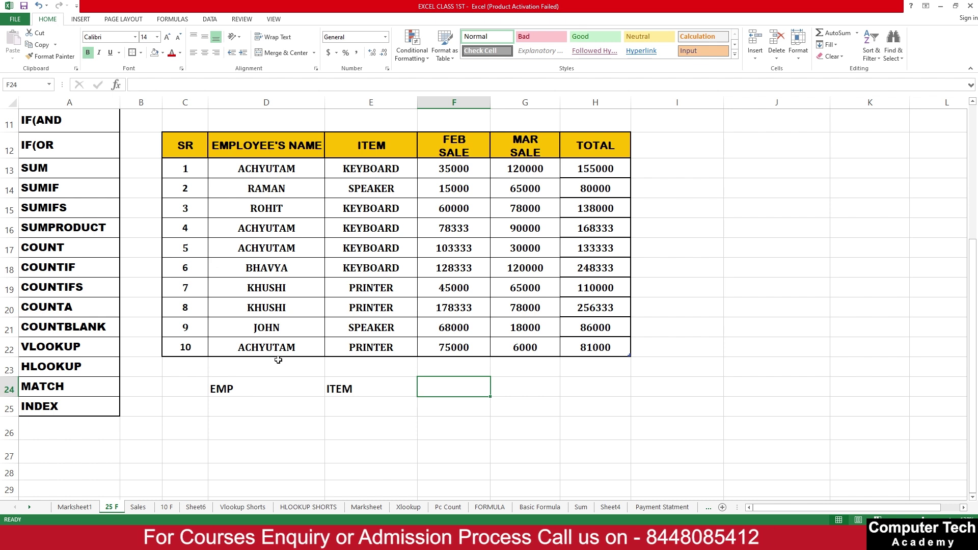
{"action": "left_click", "coordinate": [442, 405]}
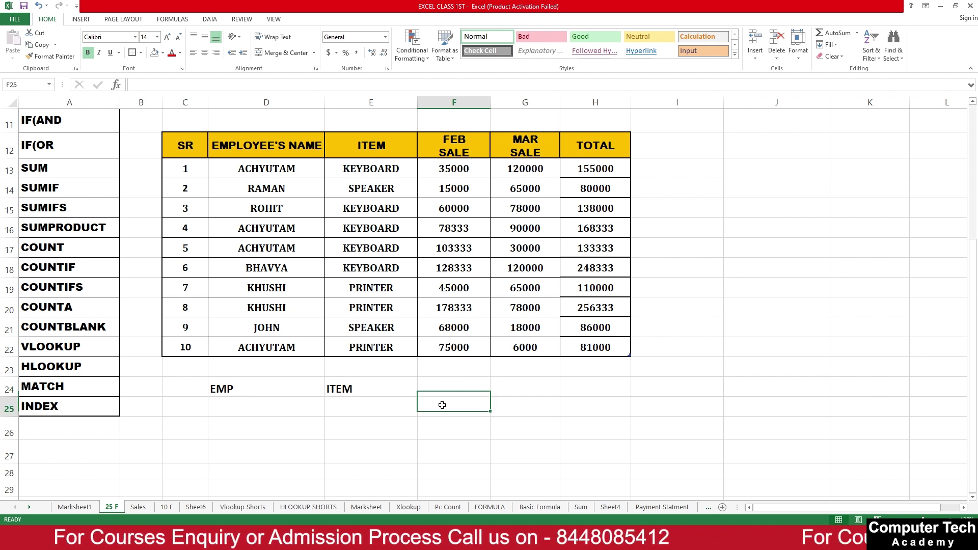
{"action": "type", "text": "=SU"}
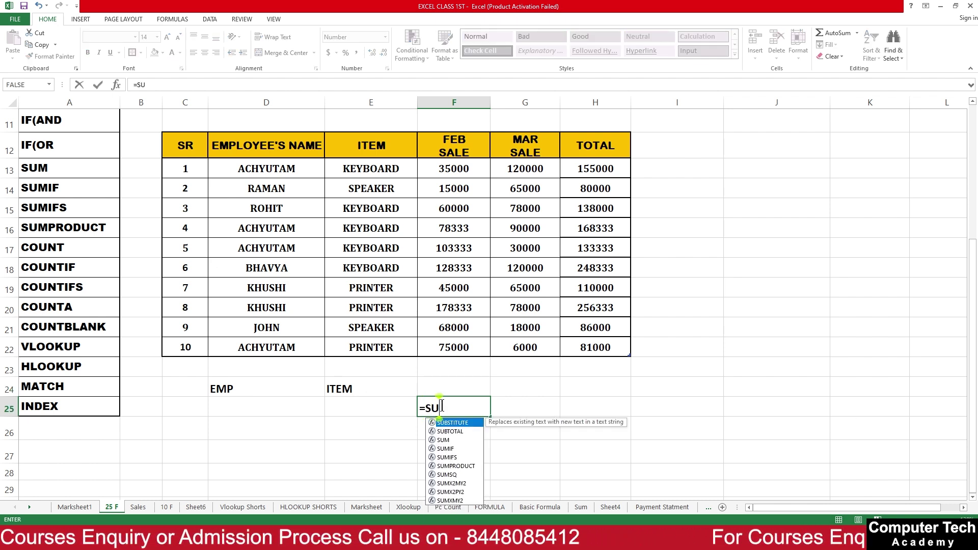
{"action": "type", "text": "MIFS("}
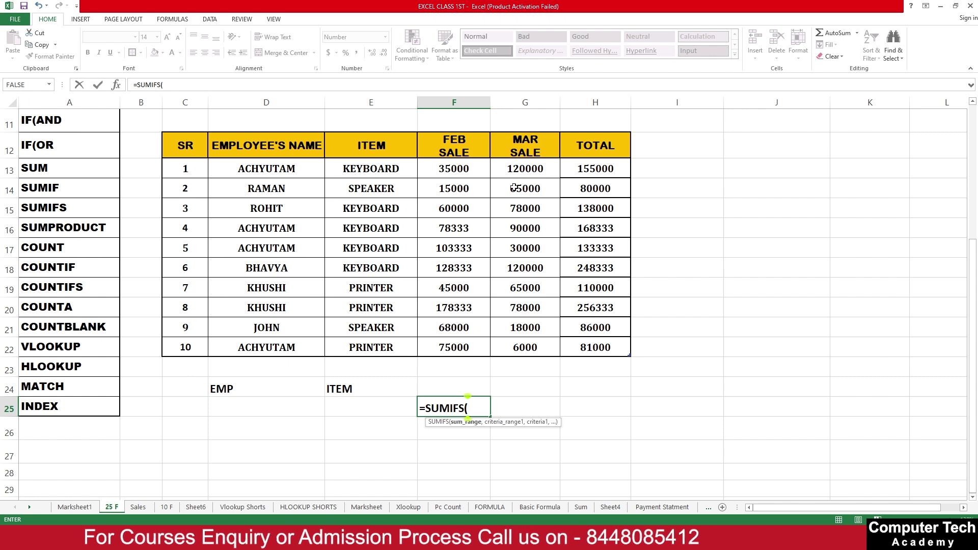
{"action": "left_click_drag", "start_coordinate": [584, 170], "coordinate": [599, 345]}
{"action": "type", "text": ","}
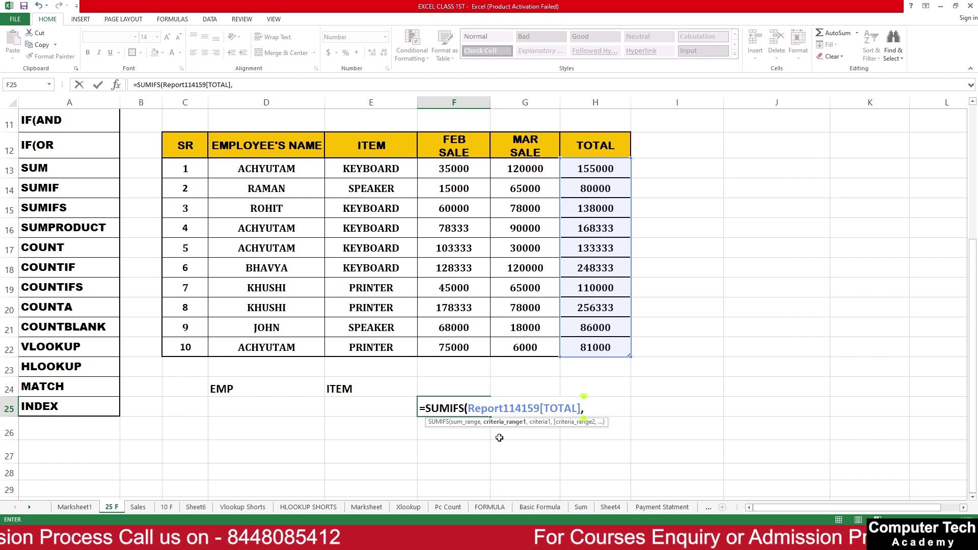
- Add the EMPLOYEE'S NAME column as the first criteria range of the SUMIFS formula, with D25 as its criterion
{"action": "left_click_drag", "start_coordinate": [277, 169], "coordinate": [279, 339]}
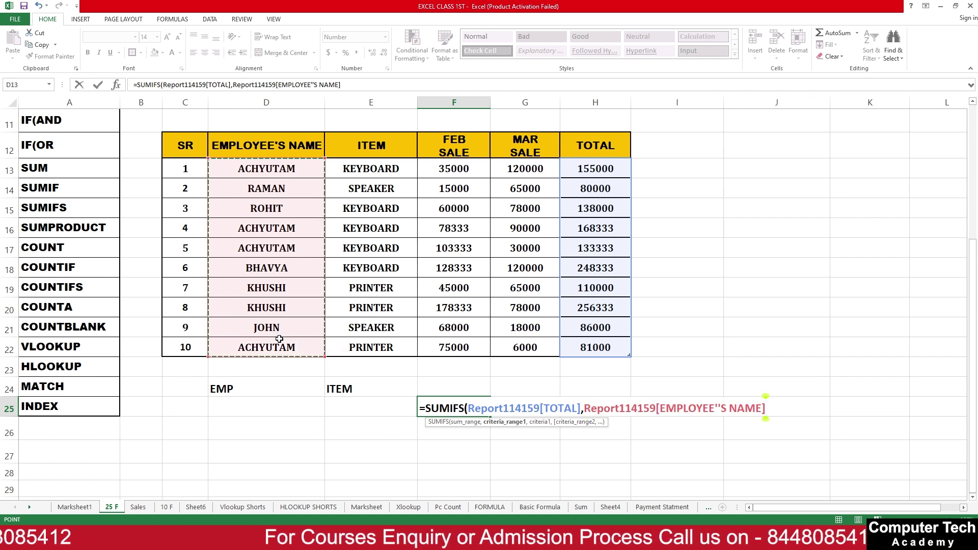
{"action": "type", "text": ","}
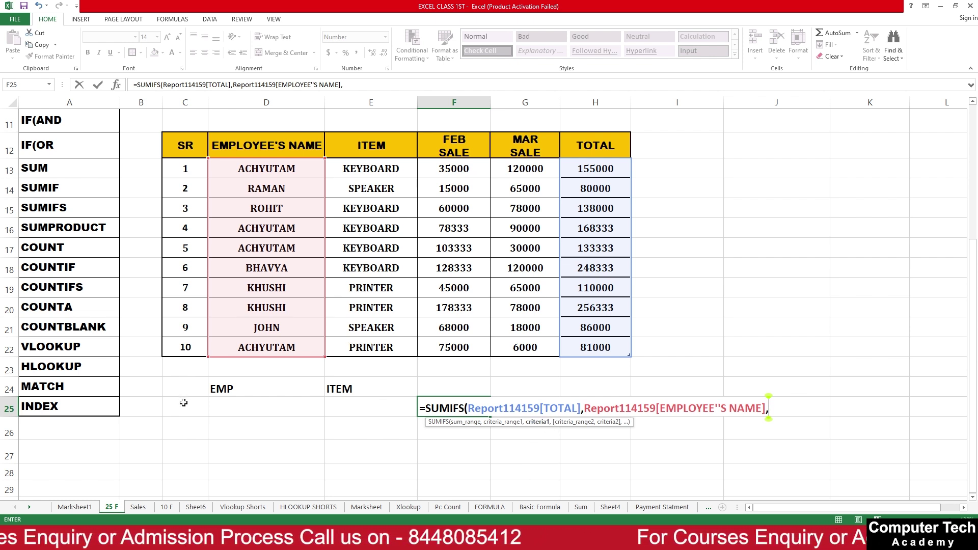
{"action": "left_click", "coordinate": [247, 406]}
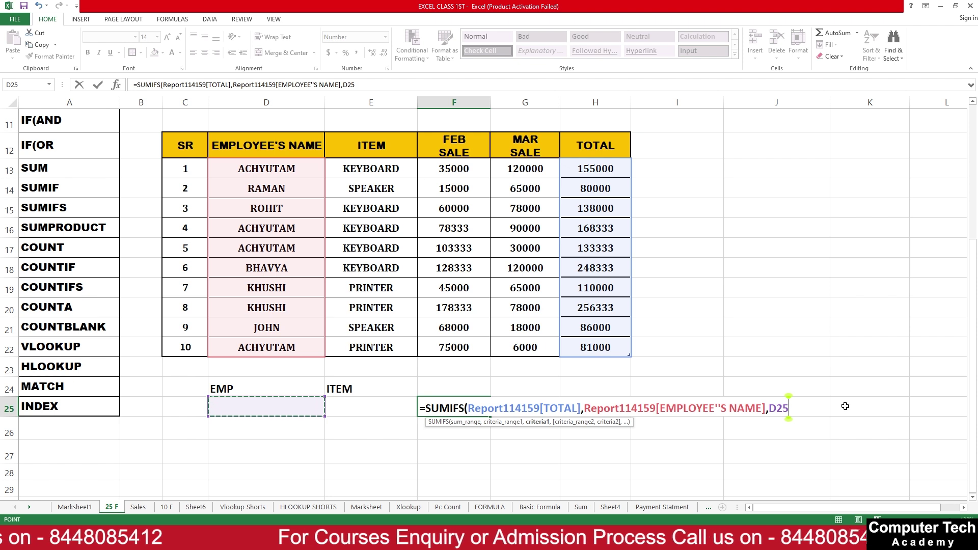
{"action": "type", "text": ","}
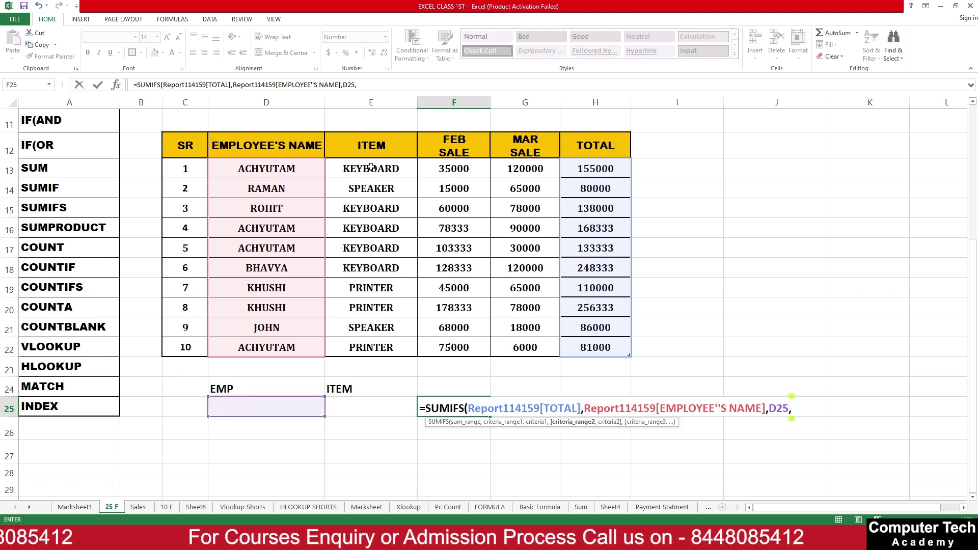
- Add the ITEM column as the second criteria range with E25 as its criterion, and complete the SUMIFS formula in F25
{"action": "left_click_drag", "start_coordinate": [370, 168], "coordinate": [369, 346]}
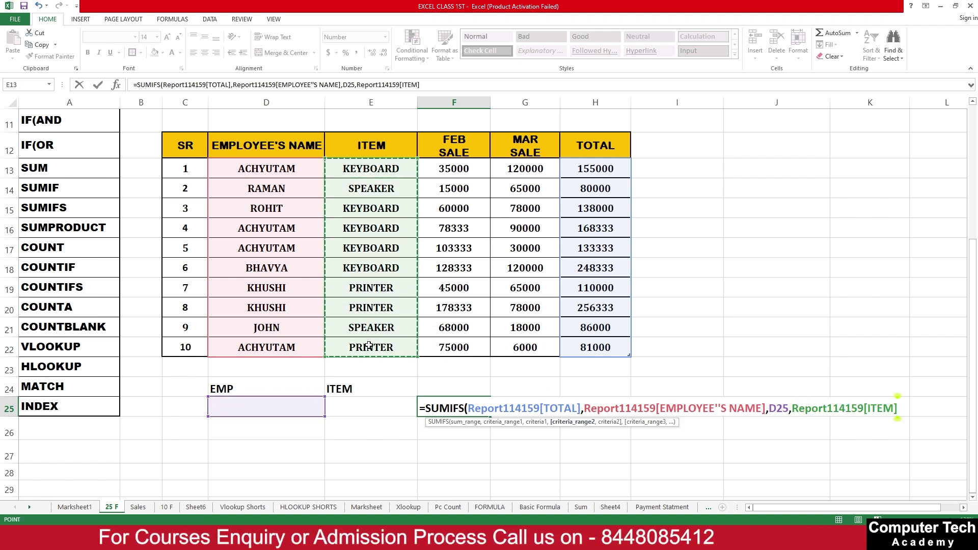
{"action": "type", "text": ","}
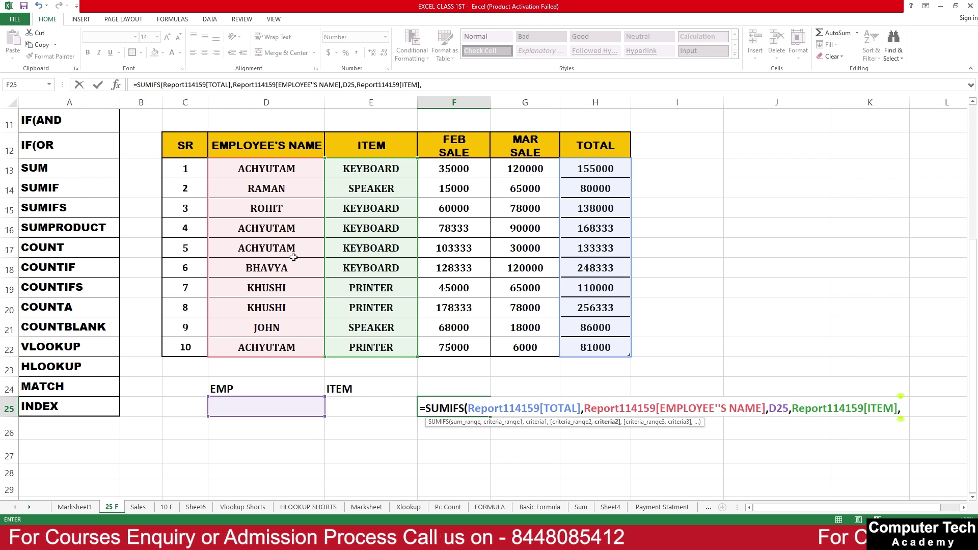
{"action": "left_click", "coordinate": [356, 409]}
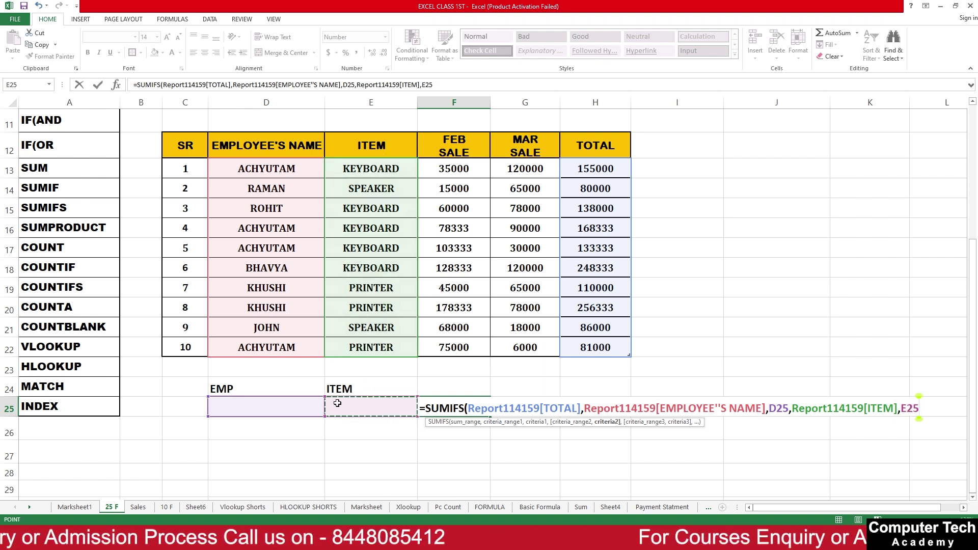
{"action": "type", "text": ","}
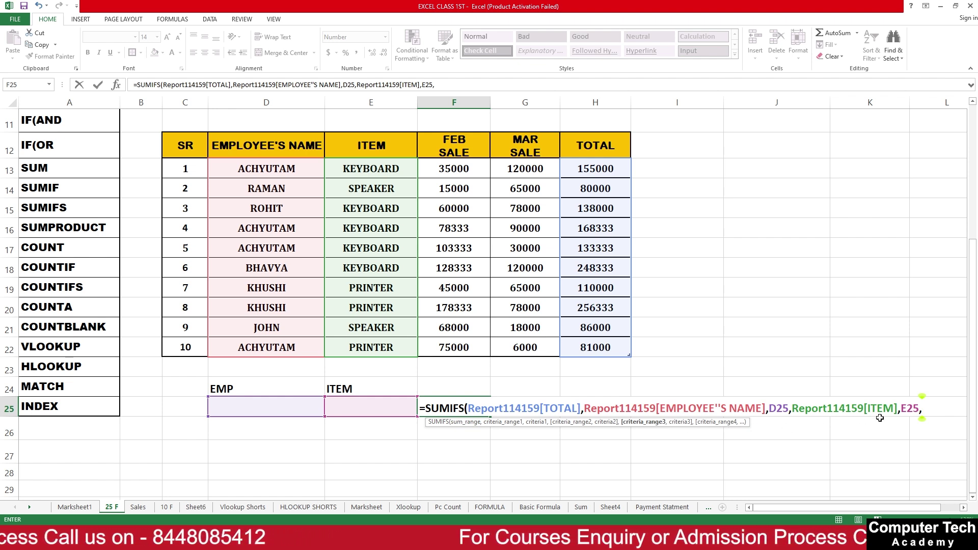
{"action": "key", "text": "BackSpace"}
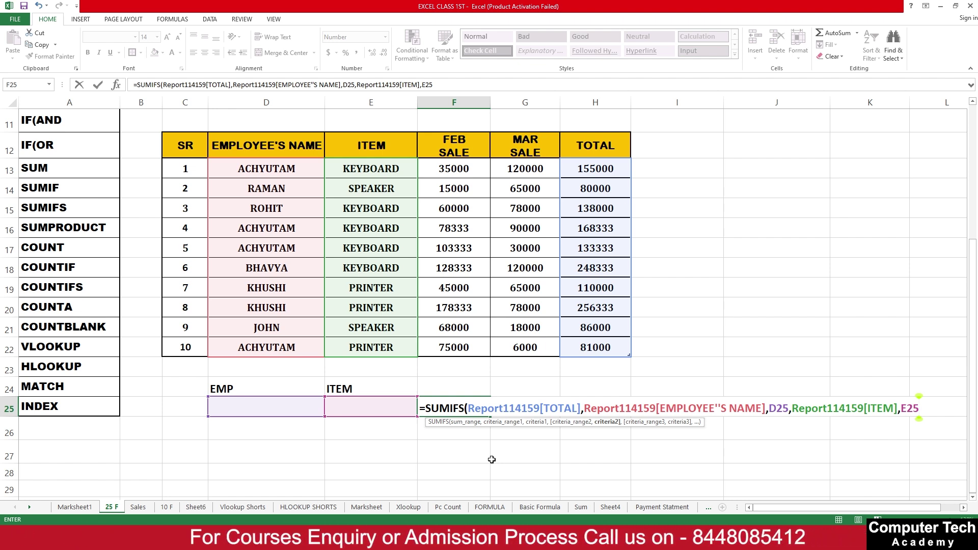
{"action": "key", "text": "Return"}
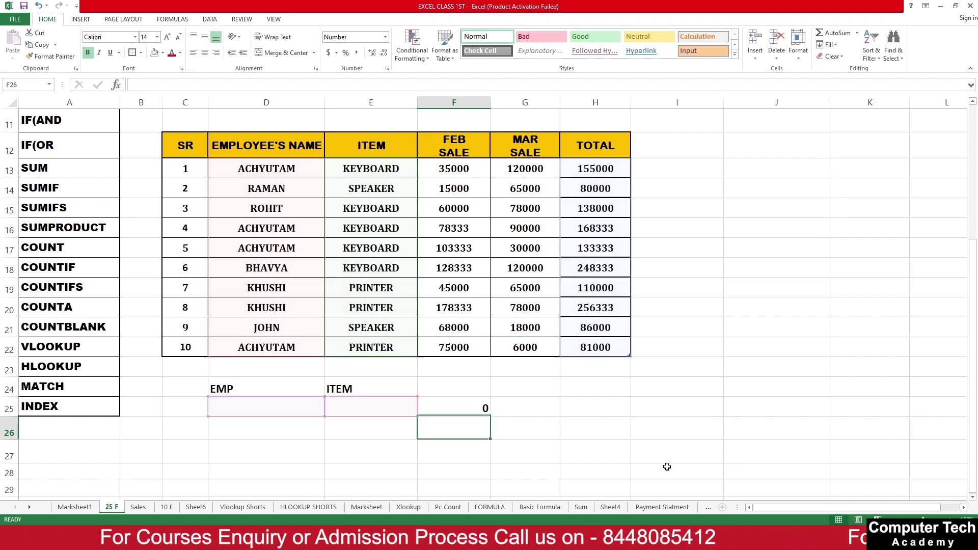
- Enter the employee name from row 13 in D25 and KEYBOARD in E25, and check the SUMIFS result in F25
{"action": "left_click", "coordinate": [264, 408]}
{"action": "type", "text": "A"}
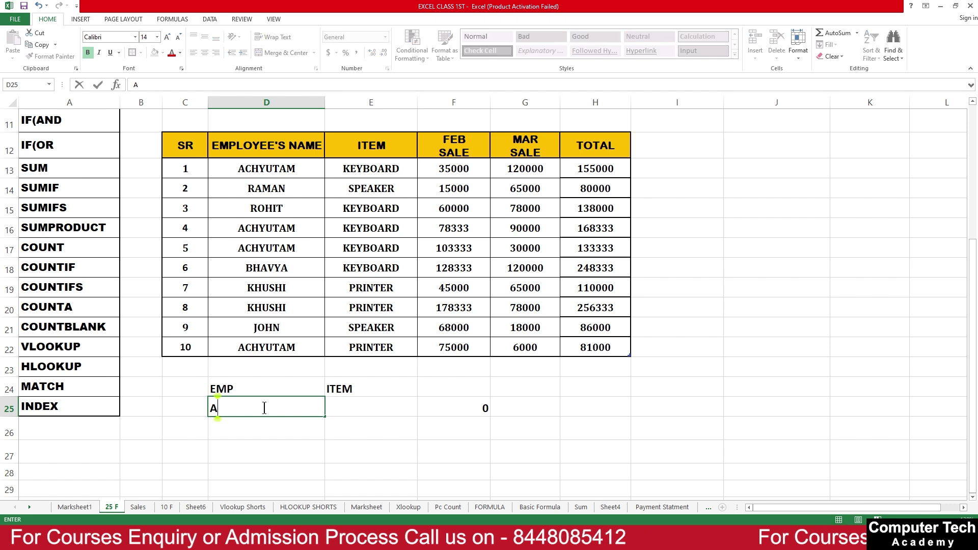
{"action": "type", "text": "CHYUT"}
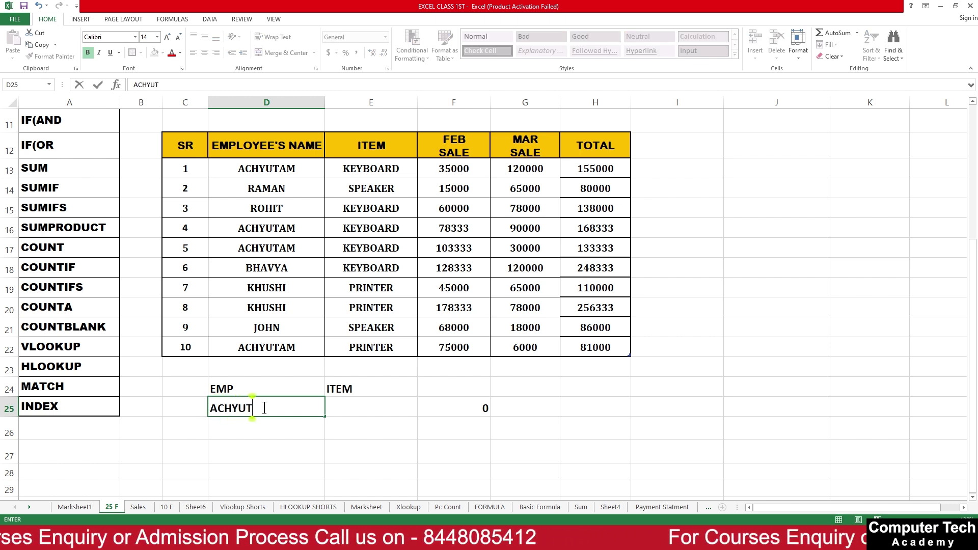
{"action": "type", "text": "AM"}
{"action": "key", "text": "Return"}
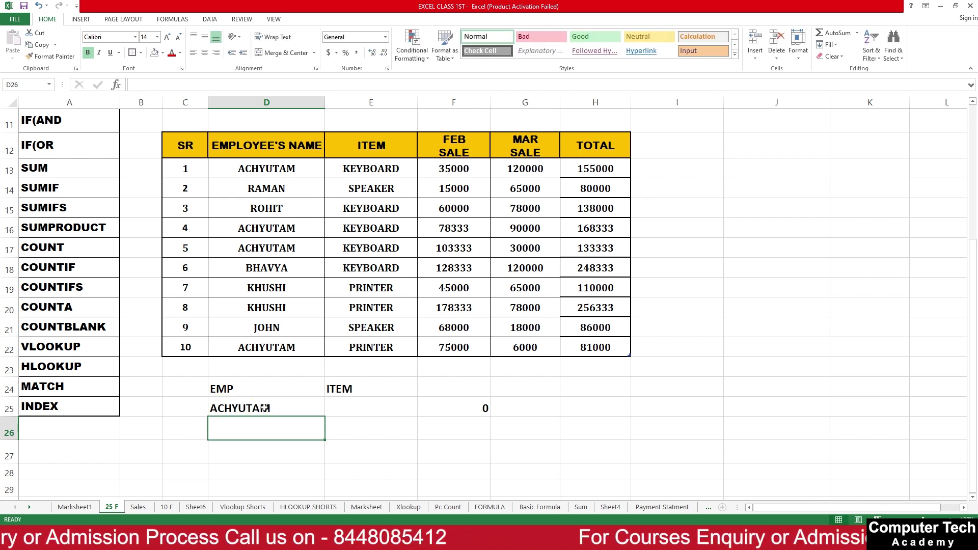
{"action": "key", "text": "Right"}
{"action": "key", "text": "Up"}
{"action": "type", "text": "KEYBOARD"}
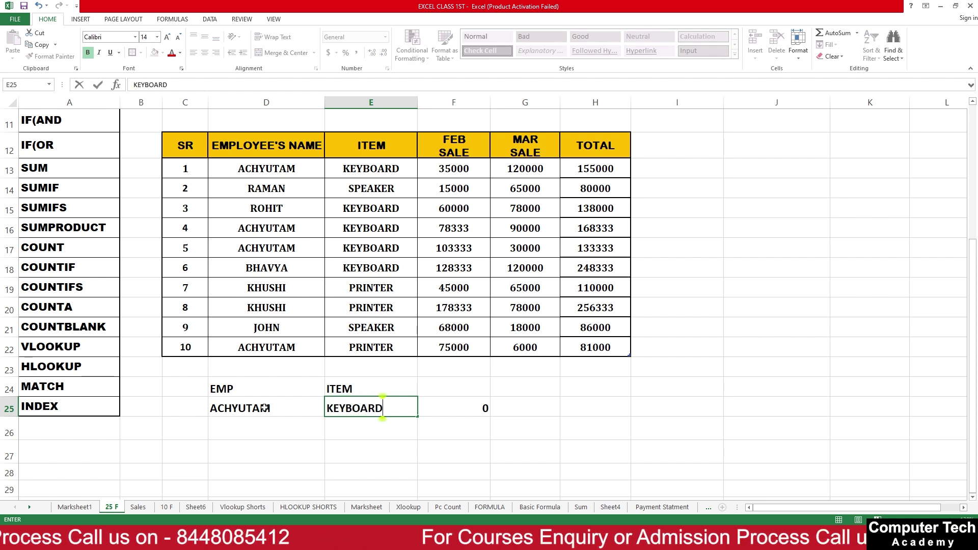
{"action": "key", "text": "Return"}
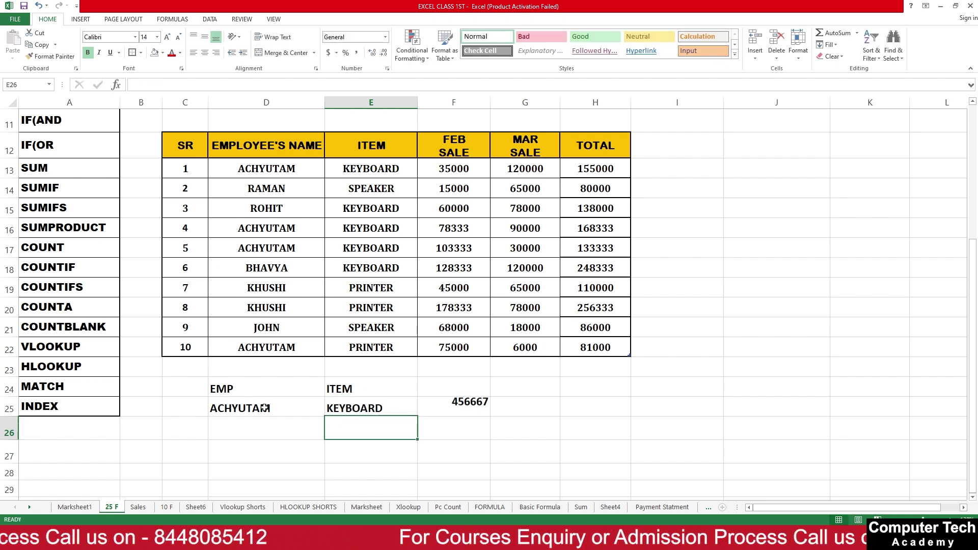
{"action": "left_click", "coordinate": [457, 411]}
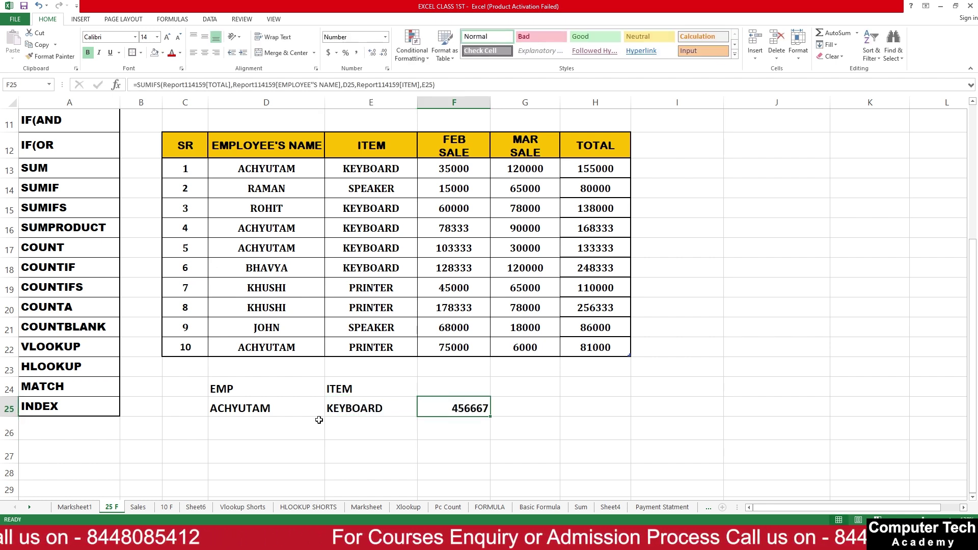
{"action": "left_click", "coordinate": [278, 414]}
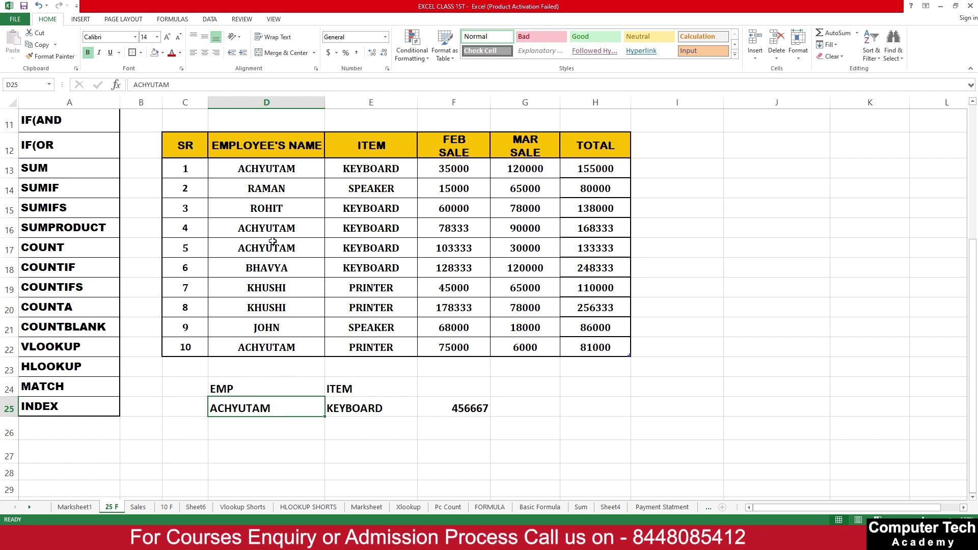
- Replace the criteria with the employee name from row 20 in D25 and PRINTER in E25, and check the SUMIFS result
{"action": "left_click", "coordinate": [294, 312]}
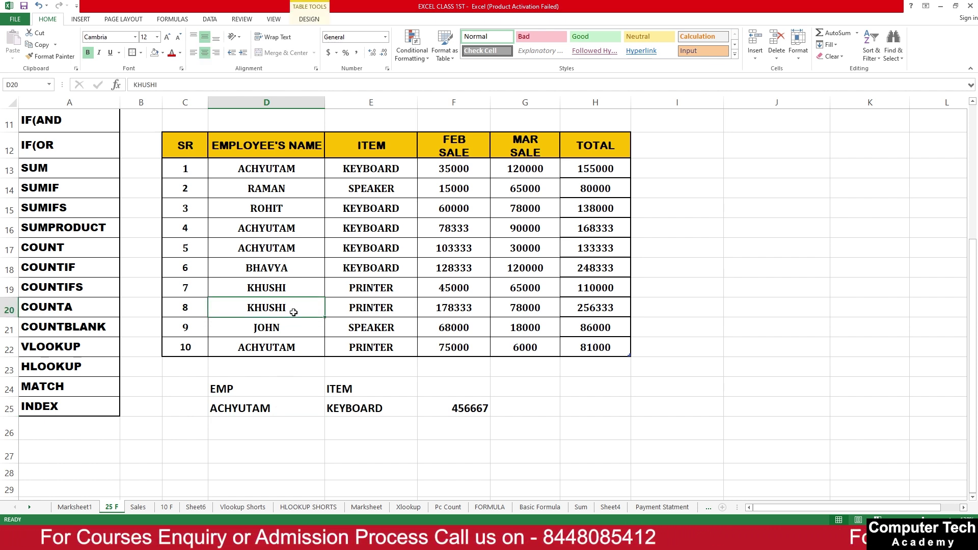
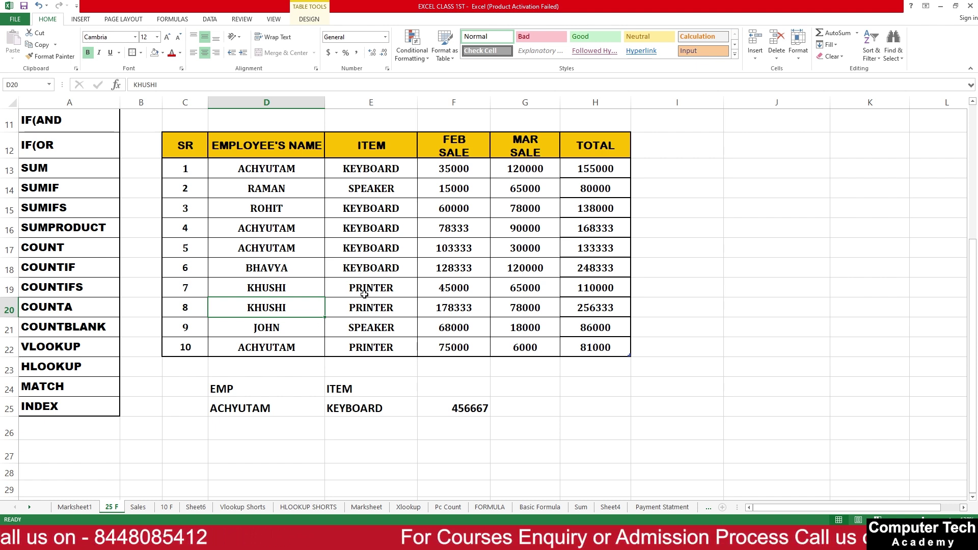
{"action": "left_click", "coordinate": [287, 410]}
{"action": "type", "text": "KHUSHI"}
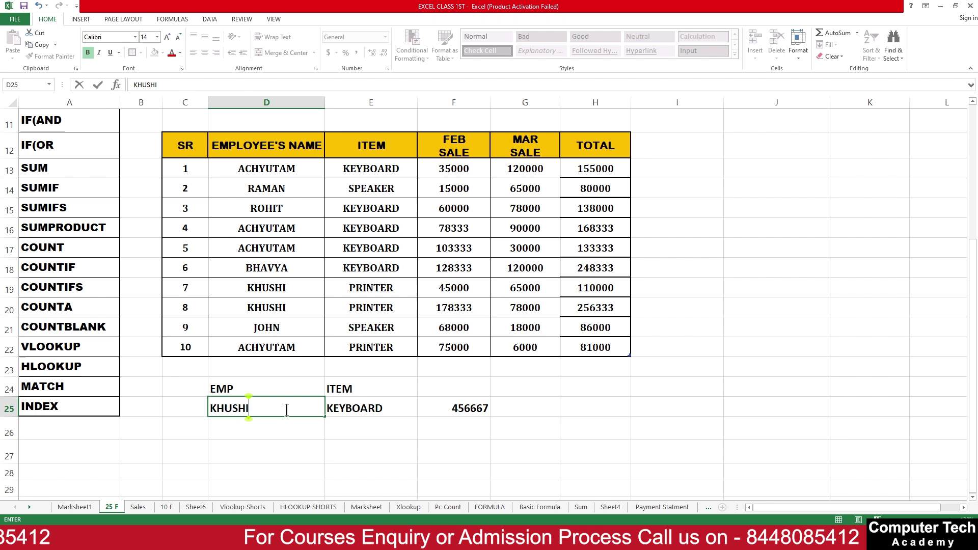
{"action": "key", "text": "Tab"}
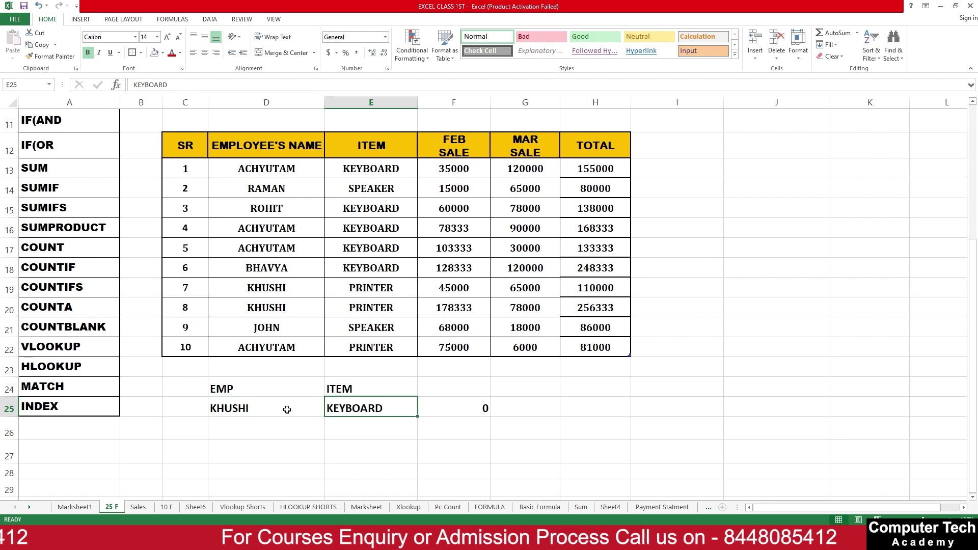
{"action": "type", "text": "PRINTER"}
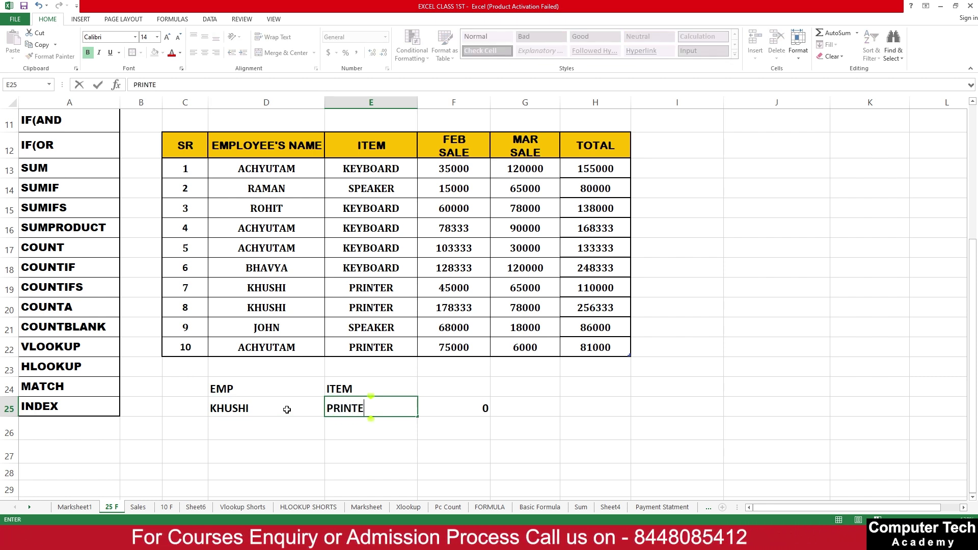
{"action": "key", "text": "Return"}
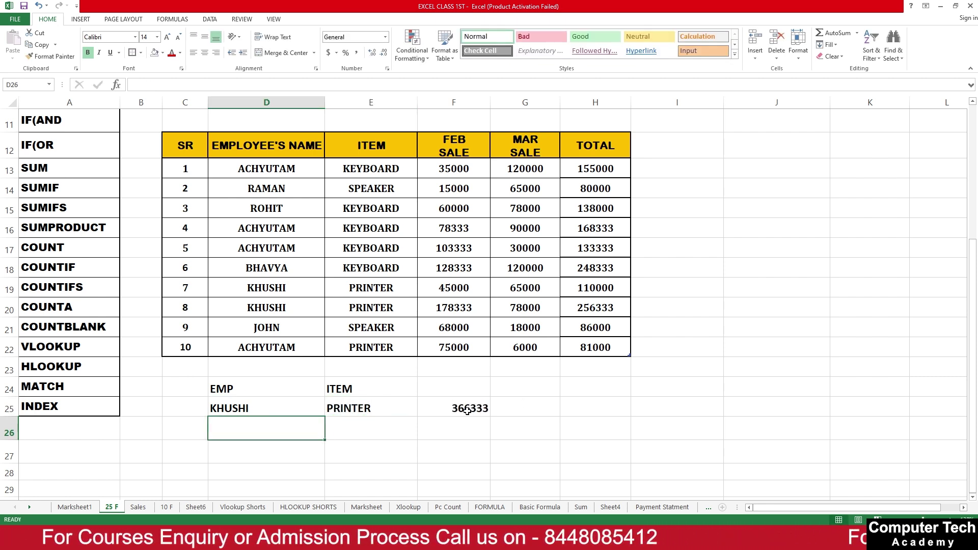
{"action": "left_click", "coordinate": [452, 413]}
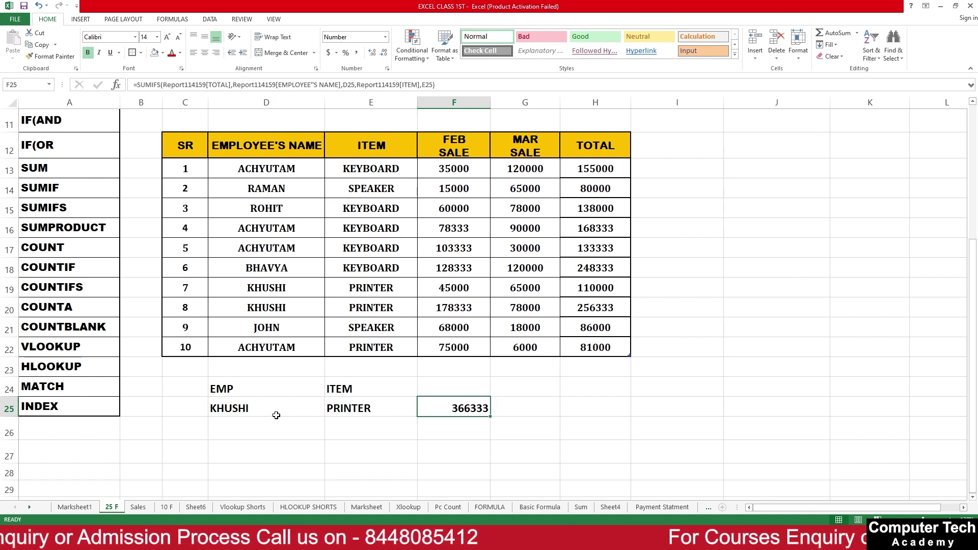
{"action": "left_click_drag", "start_coordinate": [277, 413], "coordinate": [352, 410]}
{"action": "left_click", "coordinate": [482, 408]}
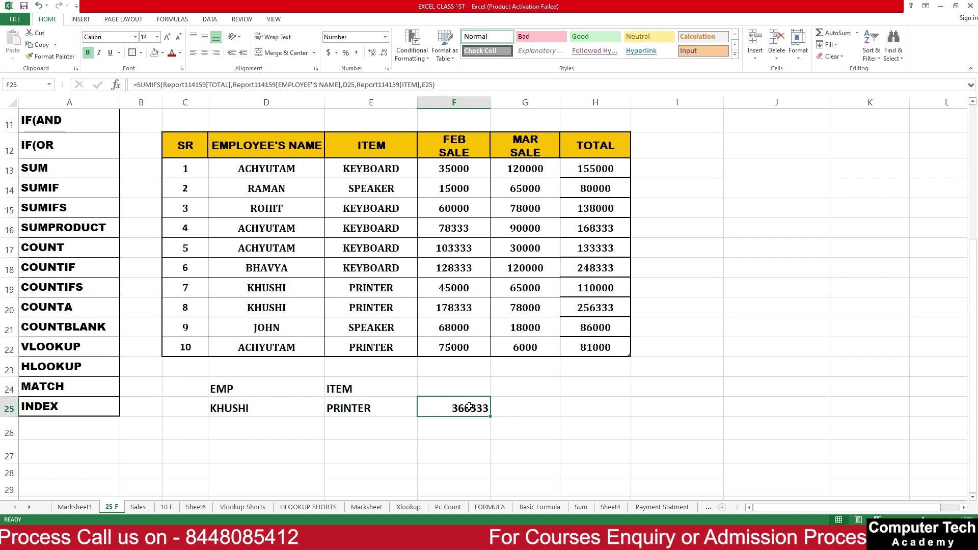
- Clear the SUMIFS formula from F25 and add the heading FEB in F24
{"action": "key", "text": "Delete"}
{"action": "left_click", "coordinate": [461, 393]}
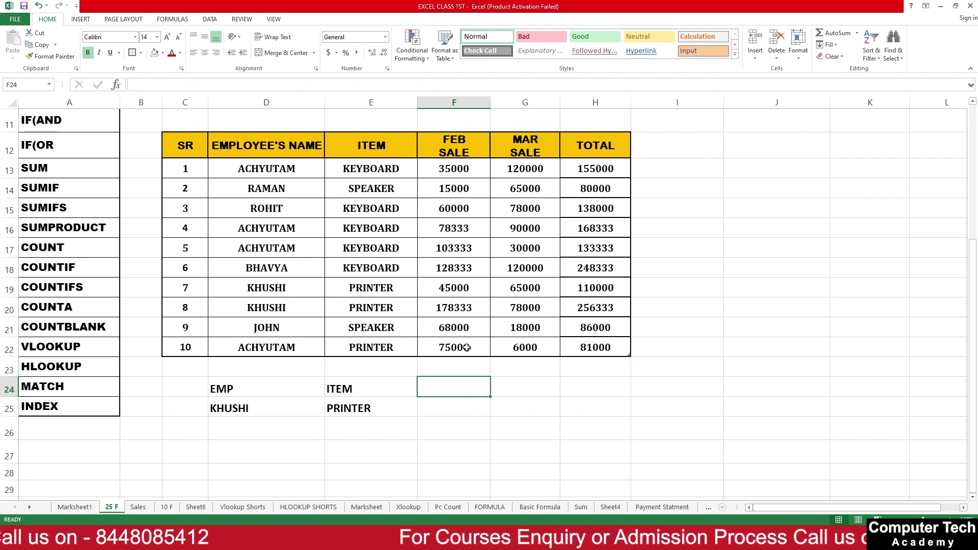
{"action": "type", "text": "FE"}
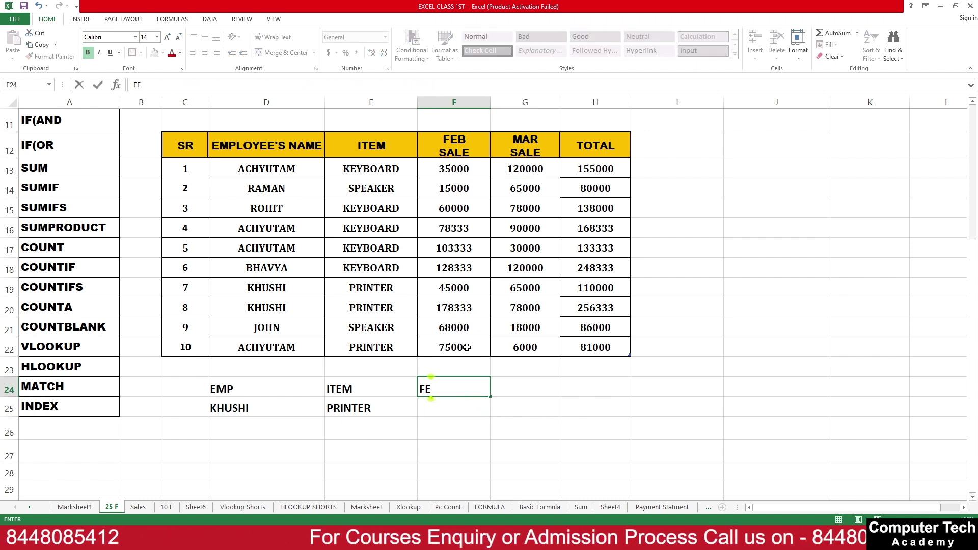
{"action": "type", "text": "B"}
{"action": "key", "text": "Return"}
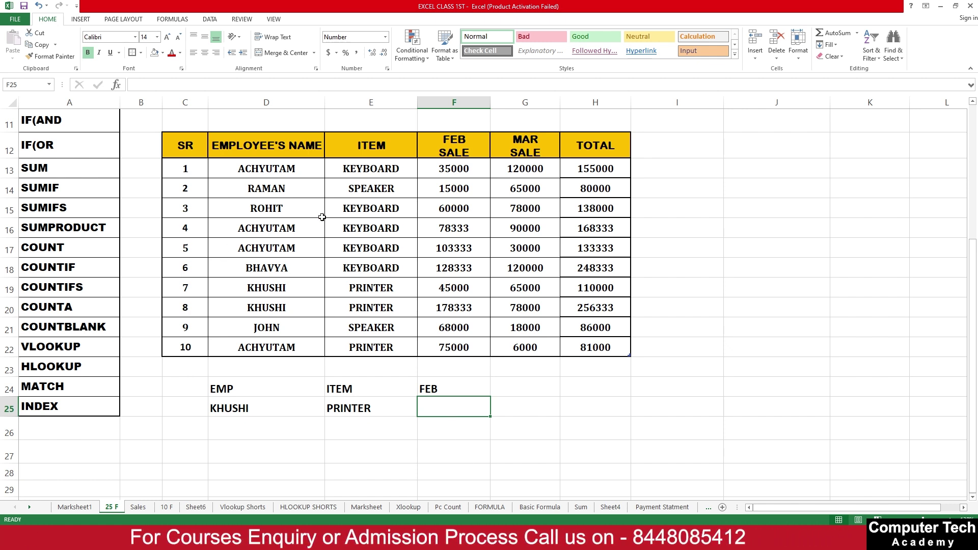
- Set the EMP criterion in D25 to the employee name from row 13 and the ITEM criterion in E25 to KEYBOARD
{"action": "left_click", "coordinate": [259, 400]}
{"action": "type", "text": "ACHU"}
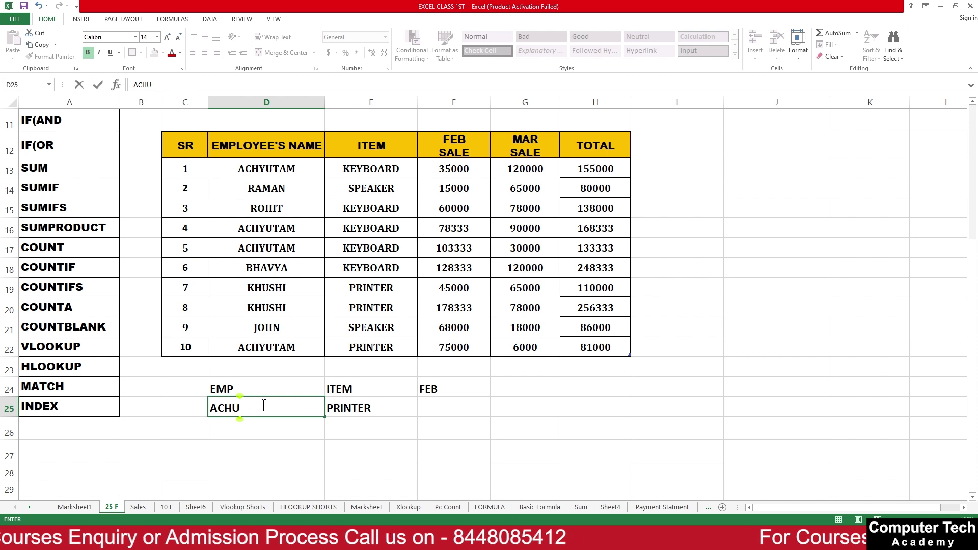
{"action": "key", "text": "BackSpace"}
{"action": "type", "text": "YUTAM"}
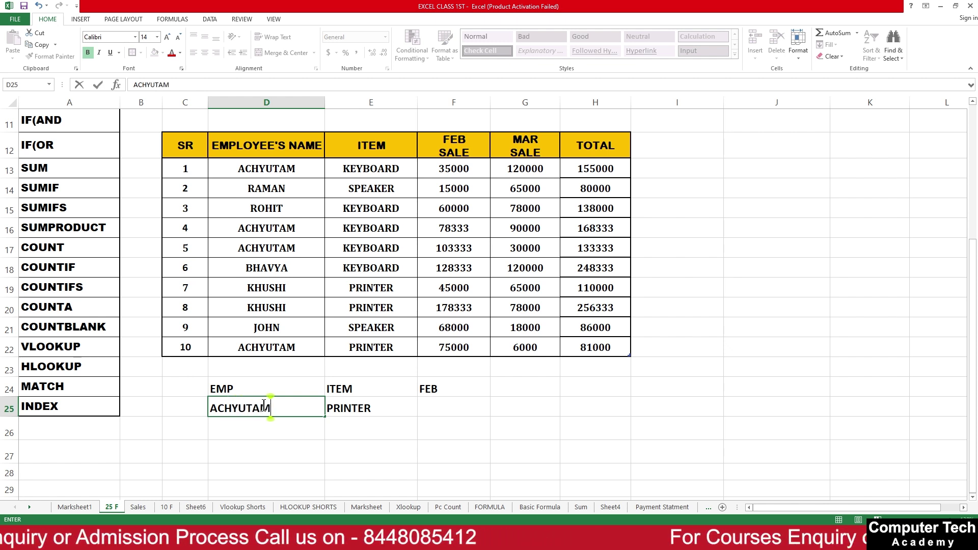
{"action": "key", "text": "Tab"}
{"action": "type", "text": "KEY"}
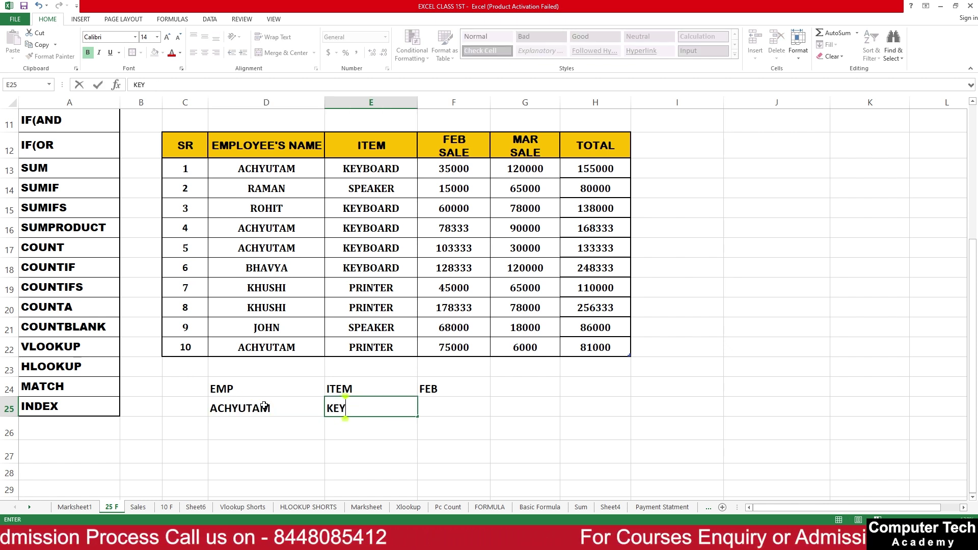
{"action": "type", "text": "BOARD"}
{"action": "key", "text": "Tab"}
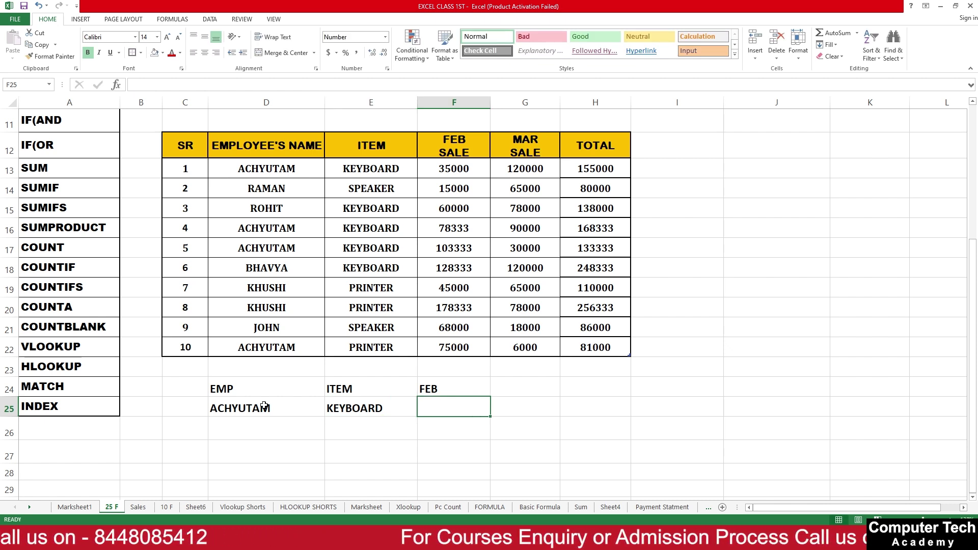
- Enter >50000 as the FEB criterion in F25 and compare it with the employee's KEYBOARD amounts in the FEB SALE column
{"action": "type", "text": ">50000"}
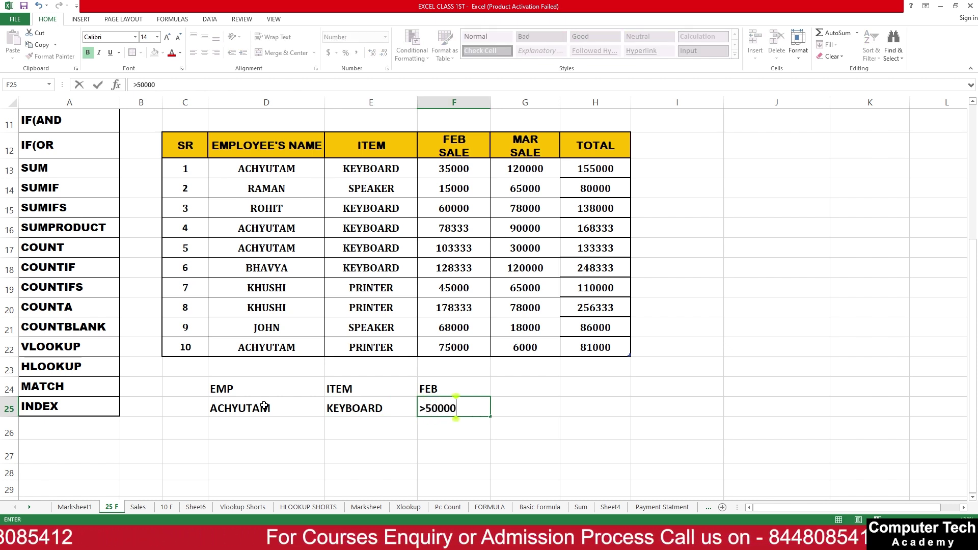
{"action": "key", "text": "Return"}
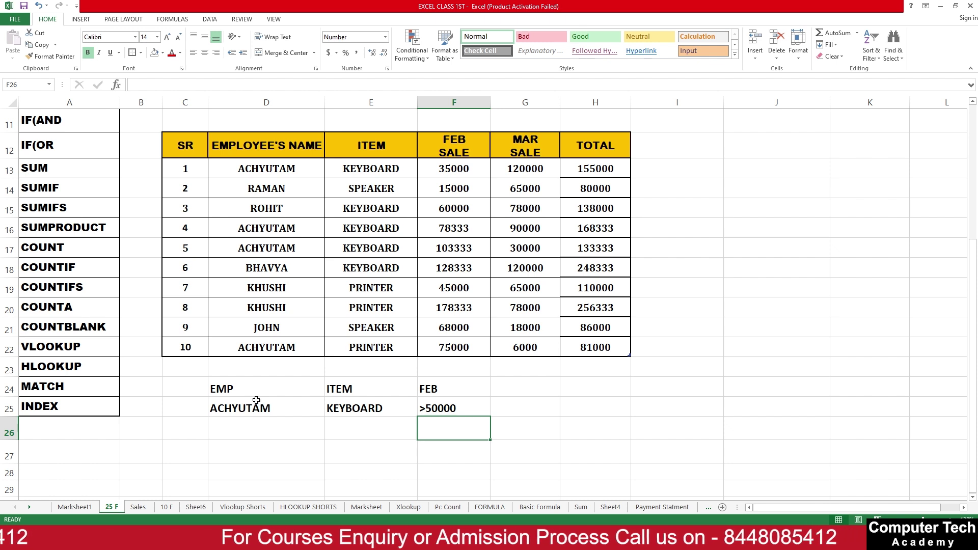
{"action": "left_click", "coordinate": [434, 169]}
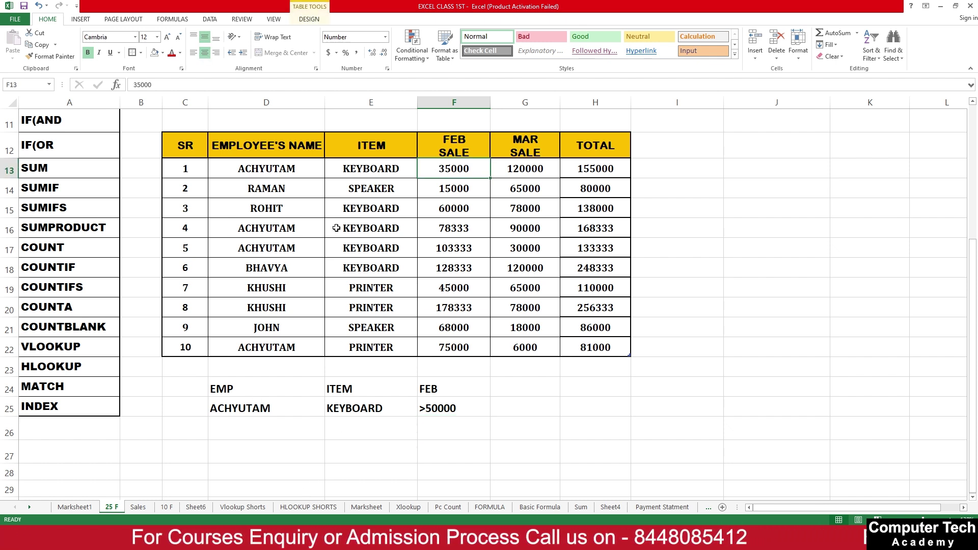
{"action": "left_click", "coordinate": [435, 230]}
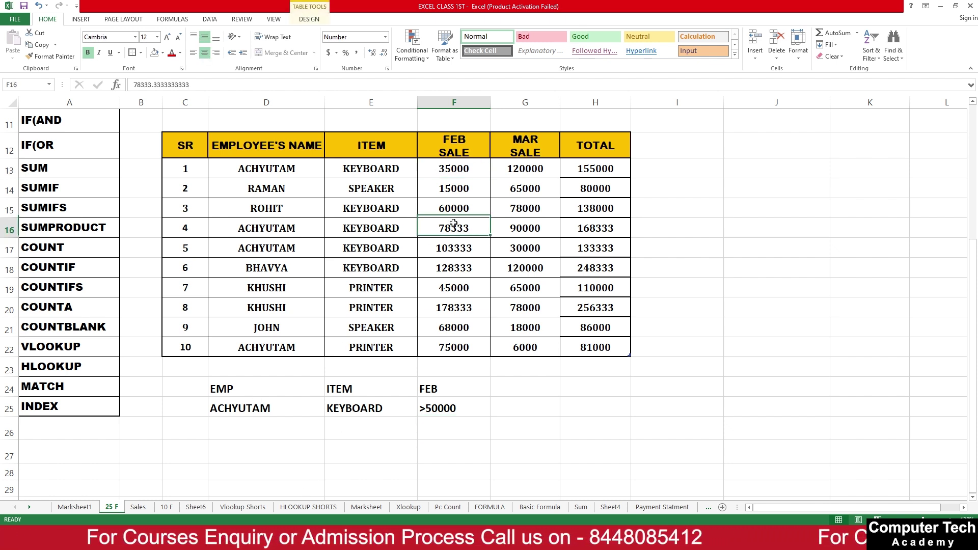
{"action": "left_click", "coordinate": [465, 251]}
{"action": "left_click", "coordinate": [454, 406]}
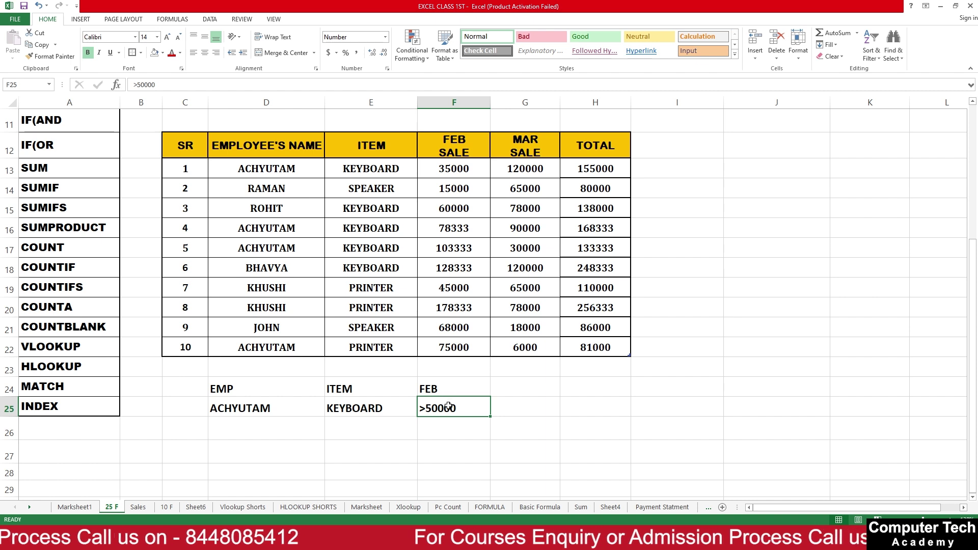
- Start a SUMIFS formula in G25 that sums the FEB SALE column, with the EMPLOYEE'S NAME column matched to D25 as first criterion
{"action": "left_click", "coordinate": [522, 411]}
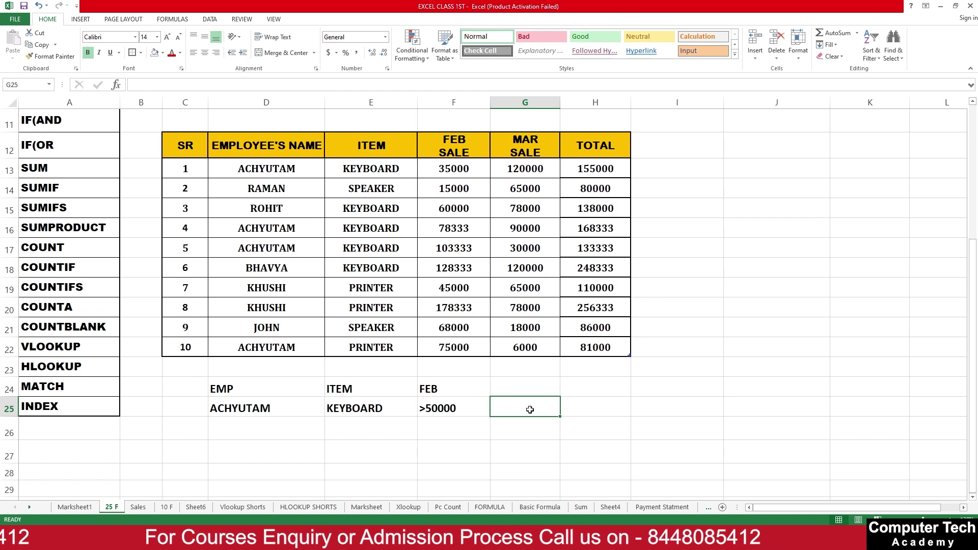
{"action": "type", "text": "=SUMIF"}
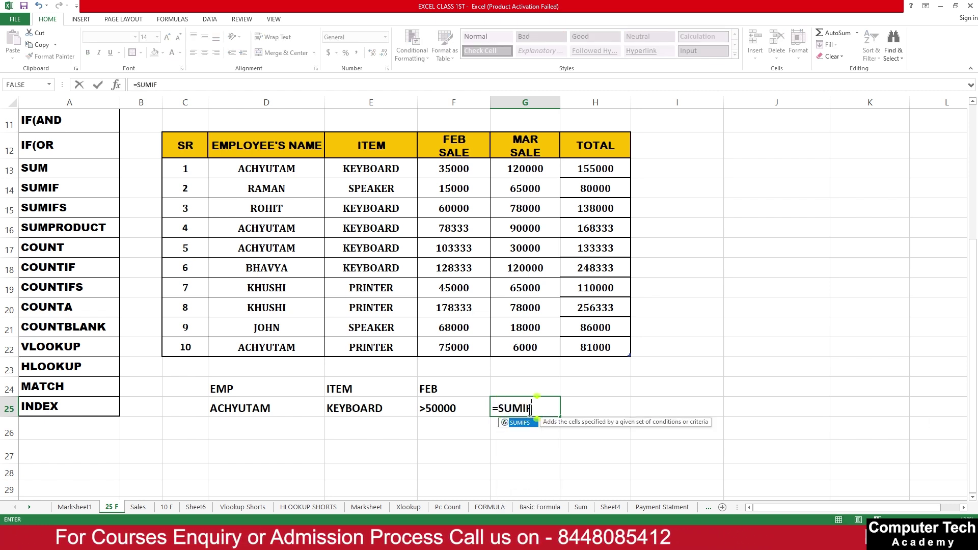
{"action": "type", "text": "S("}
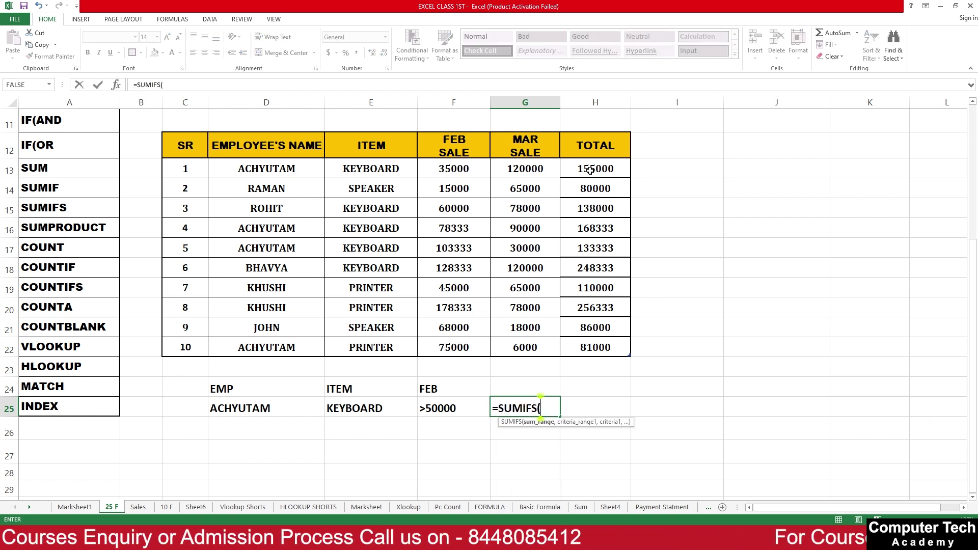
{"action": "left_click_drag", "start_coordinate": [454, 169], "coordinate": [458, 345]}
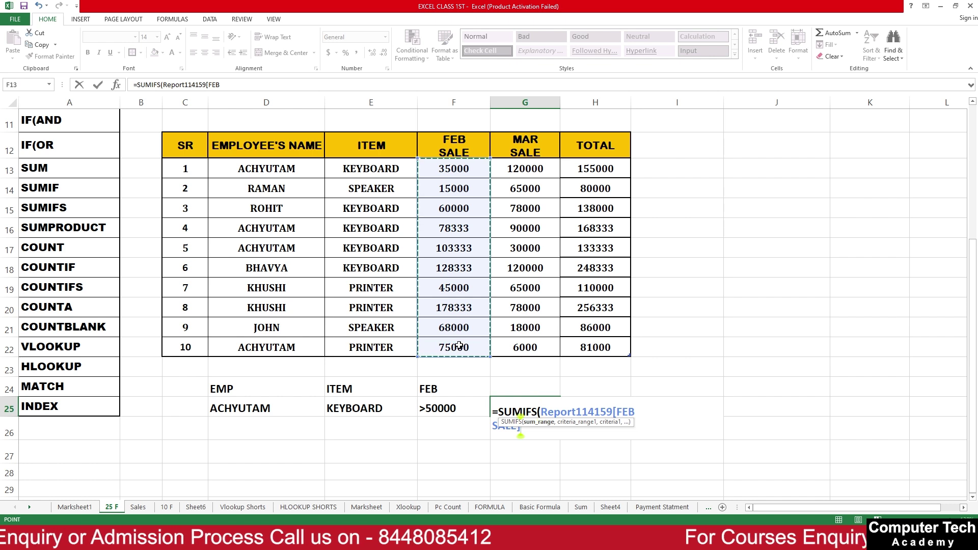
{"action": "type", "text": ","}
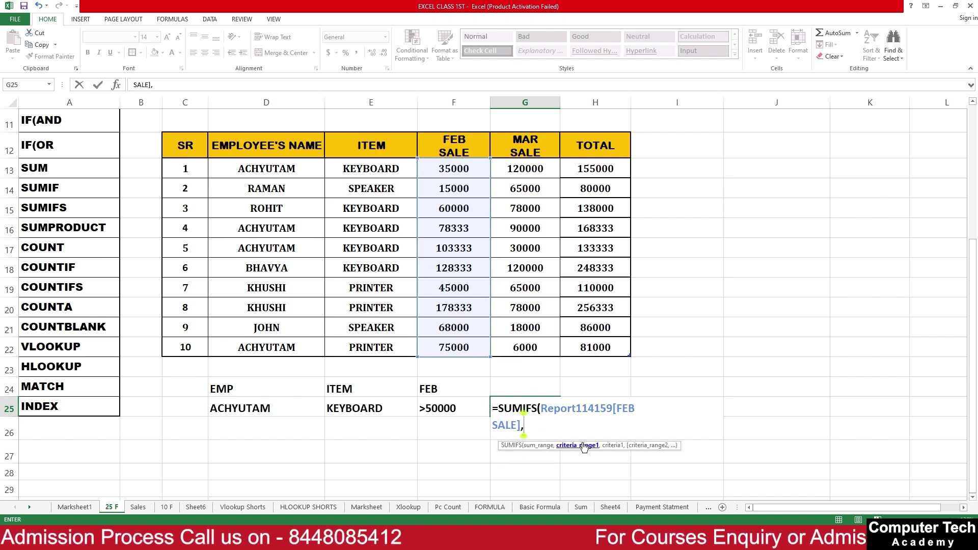
{"action": "left_click_drag", "start_coordinate": [272, 169], "coordinate": [299, 346]}
{"action": "type", "text": ","}
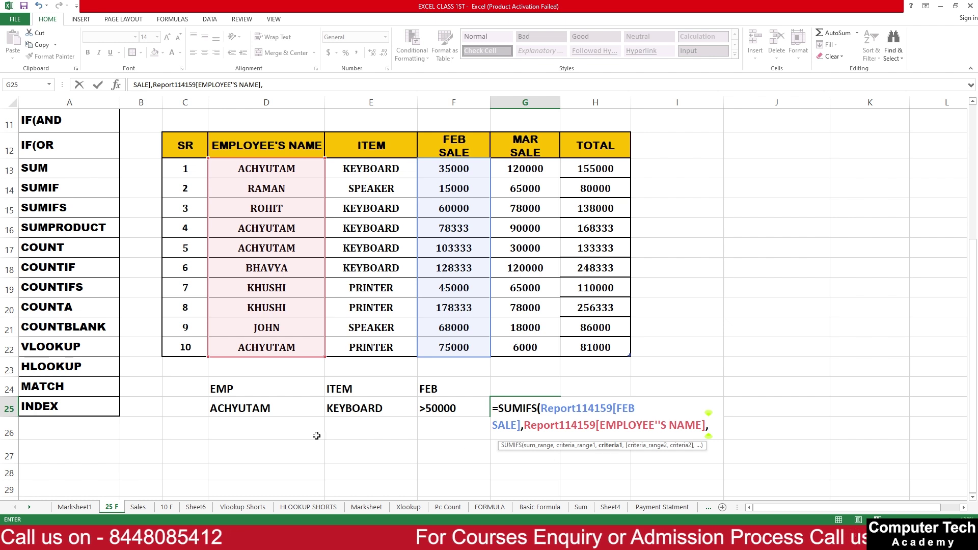
{"action": "left_click", "coordinate": [235, 408]}
{"action": "type", "text": ","}
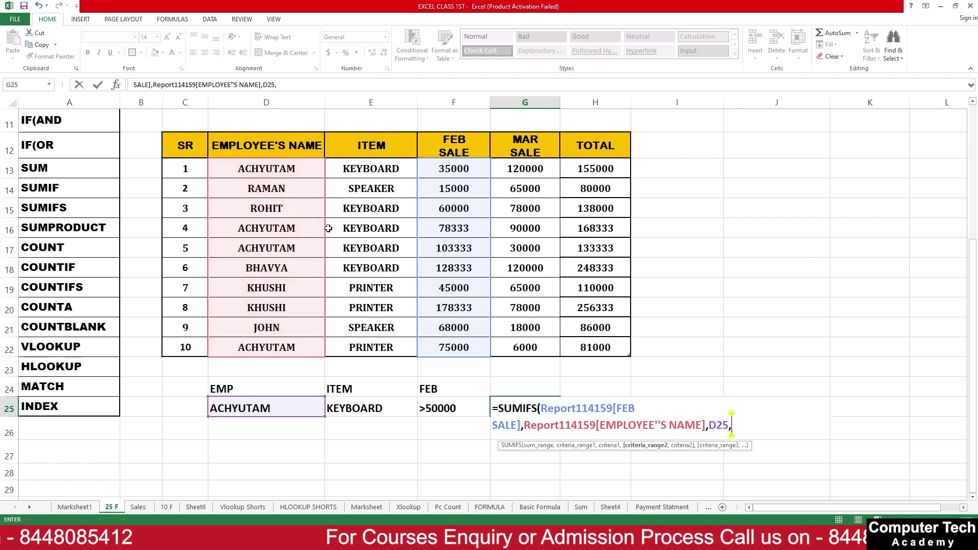
- Complete the SUMIFS formula with the ITEM column matched to E25 and the FEB SALE column matched to F25
{"action": "left_click_drag", "start_coordinate": [370, 169], "coordinate": [371, 348]}
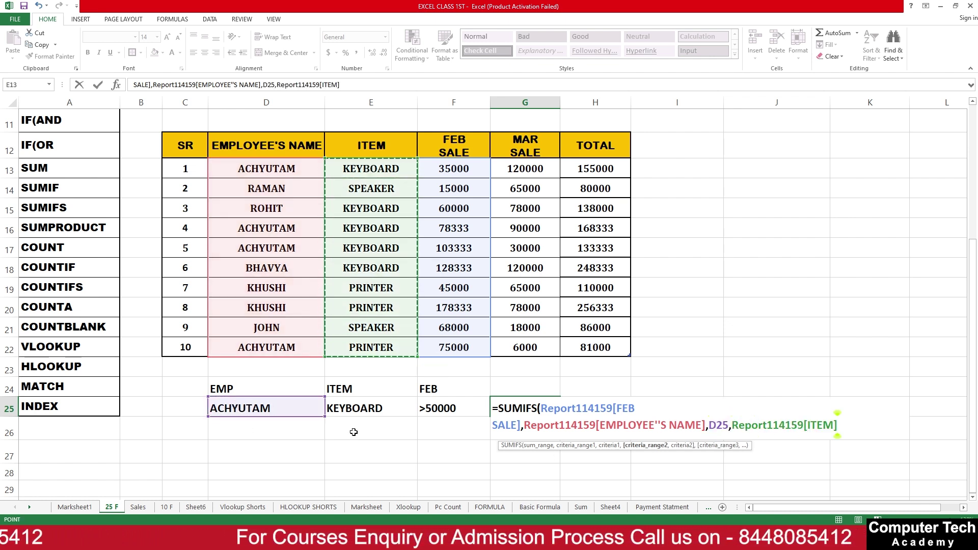
{"action": "type", "text": ","}
{"action": "left_click", "coordinate": [353, 407]}
{"action": "type", "text": ",E25,"}
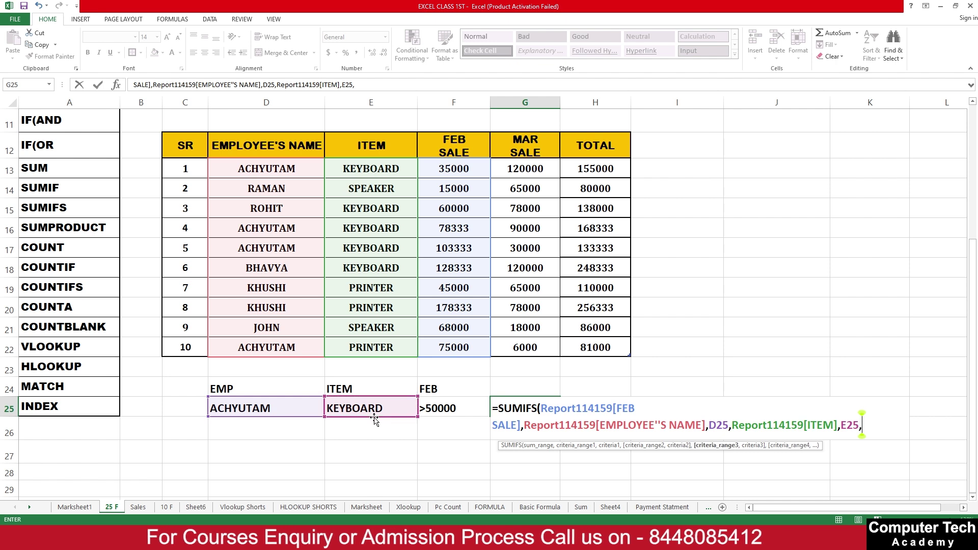
{"action": "left_click_drag", "start_coordinate": [458, 168], "coordinate": [464, 347]}
{"action": "type", "text": ","}
{"action": "left_click", "coordinate": [451, 408]}
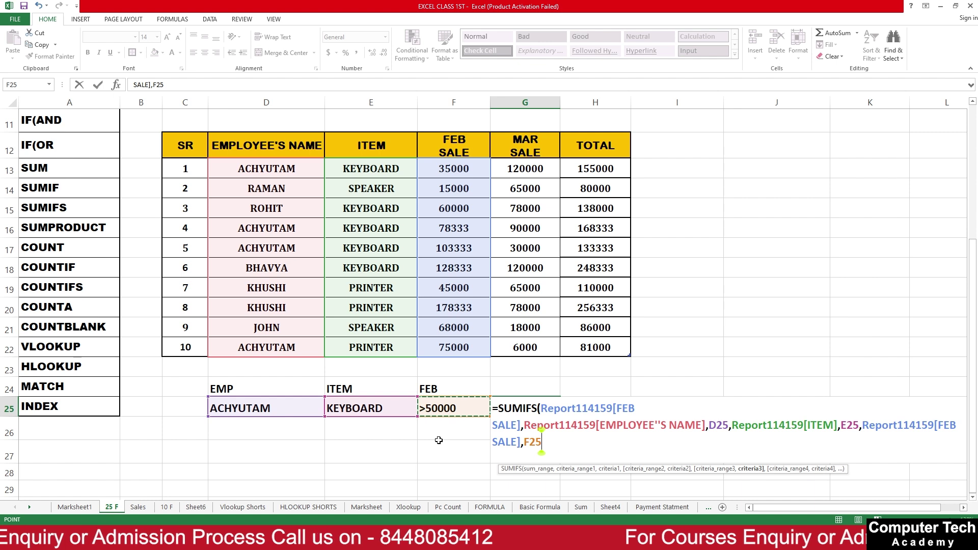
{"action": "key", "text": "Return"}
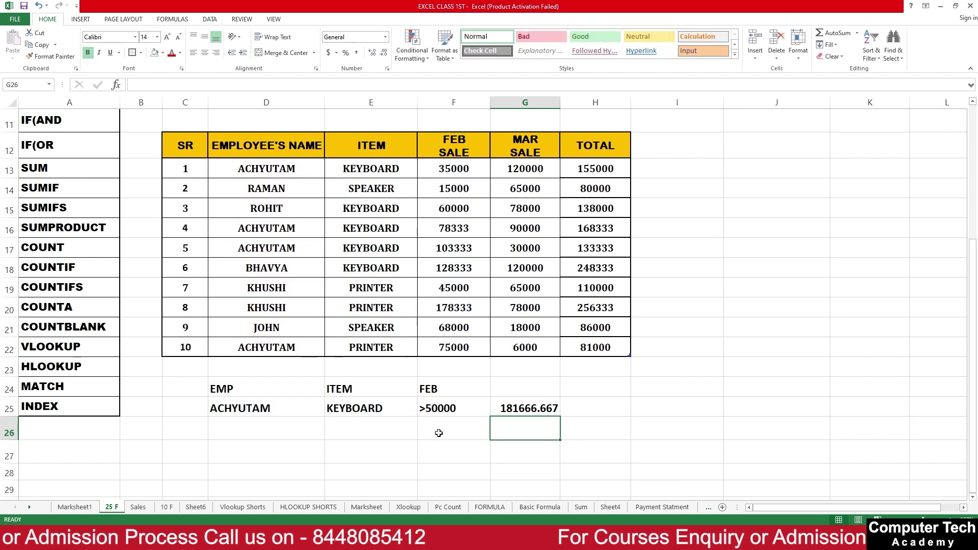
- Show the SUMIFS result in G25 without decimals and check it against the employee's KEYBOARD amounts in the FEB SALE column
{"action": "left_click", "coordinate": [546, 403]}
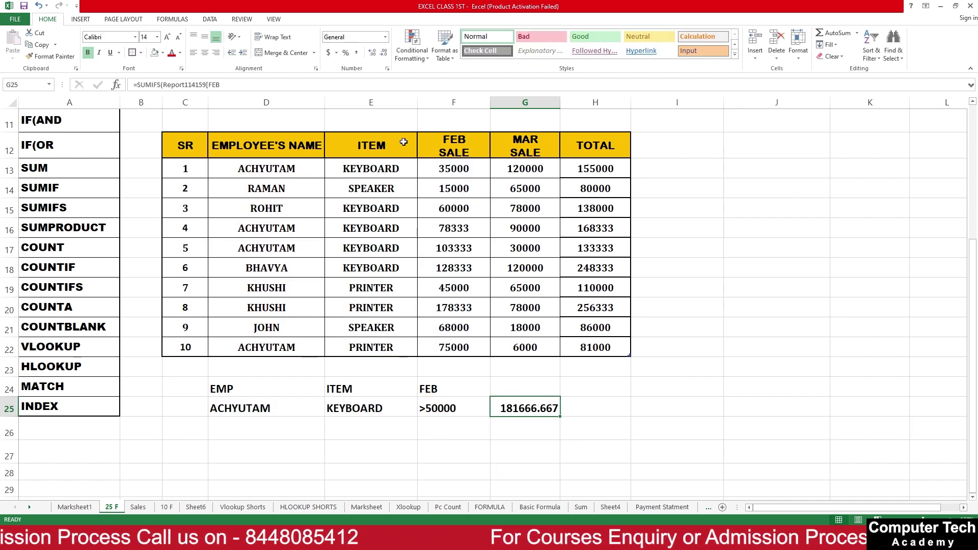
{"action": "left_click", "coordinate": [383, 53]}
{"action": "left_click", "coordinate": [383, 53]}
{"action": "left_click", "coordinate": [384, 53]}
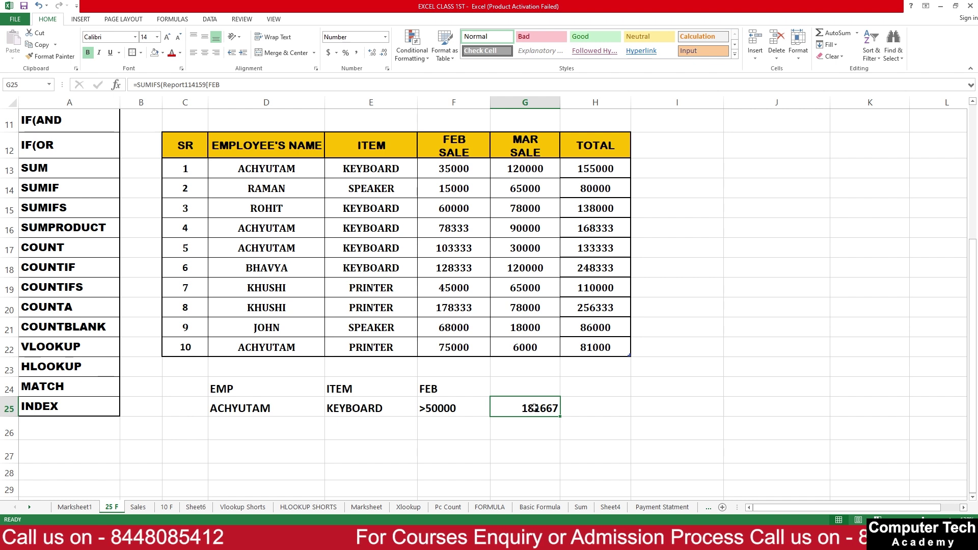
{"action": "left_click", "coordinate": [458, 167]}
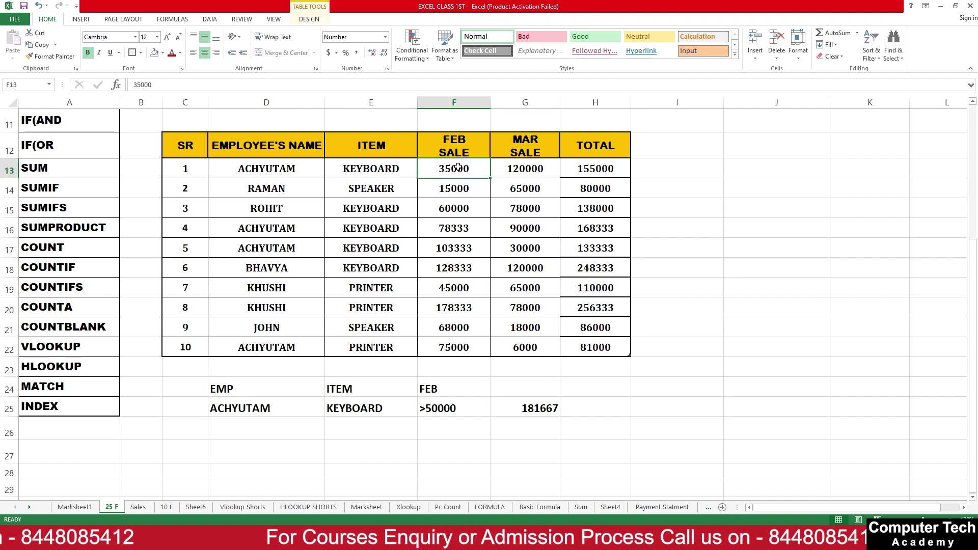
{"action": "left_click", "coordinate": [467, 406]}
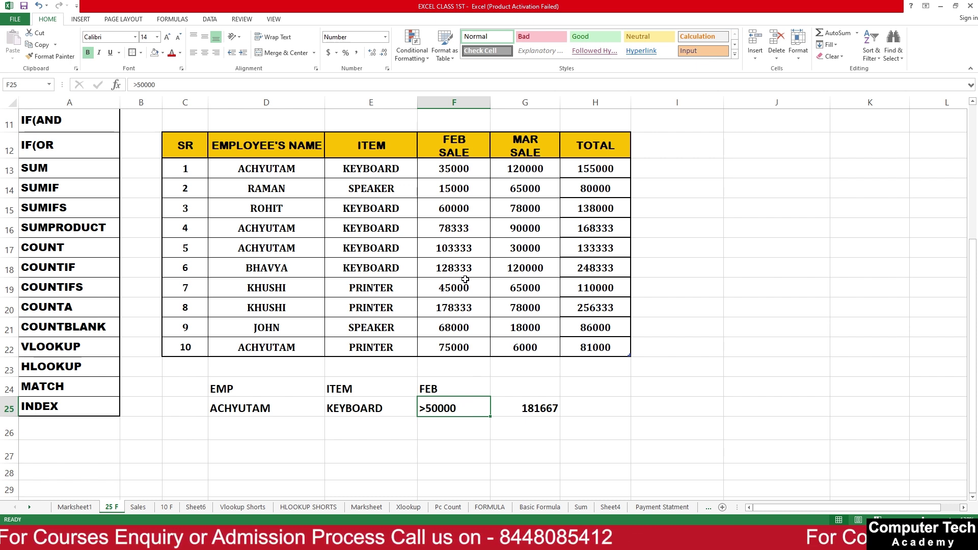
{"action": "left_click", "coordinate": [458, 171]}
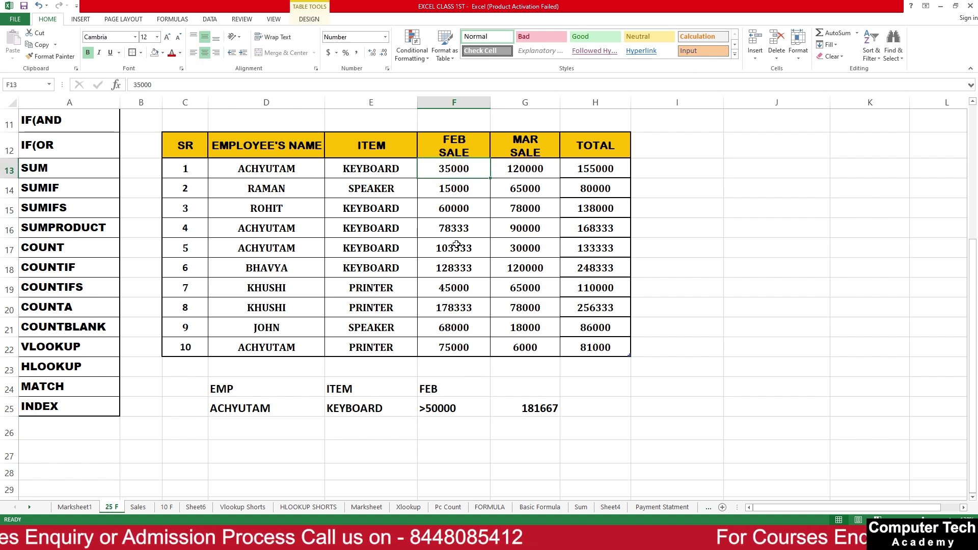
{"action": "left_click", "coordinate": [452, 228]}
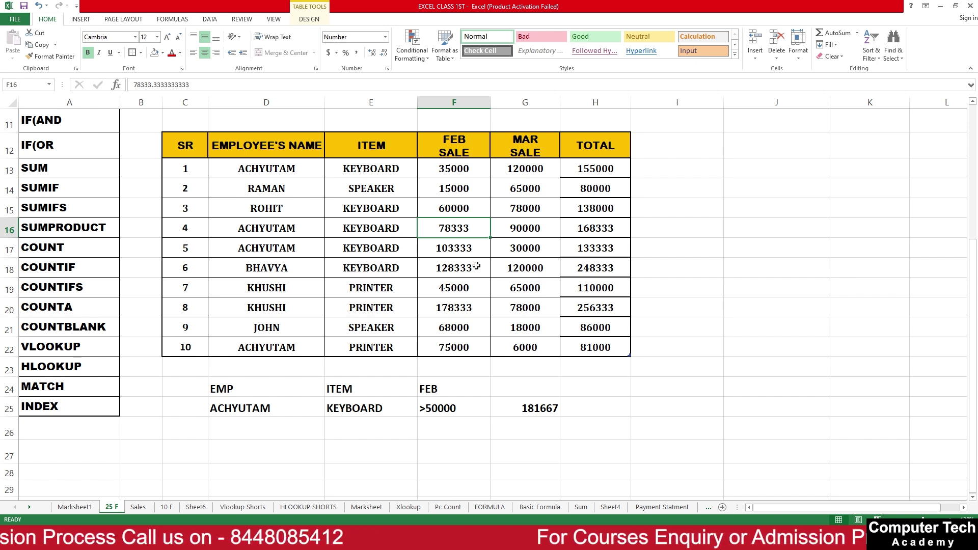
{"action": "left_click", "coordinate": [521, 408]}
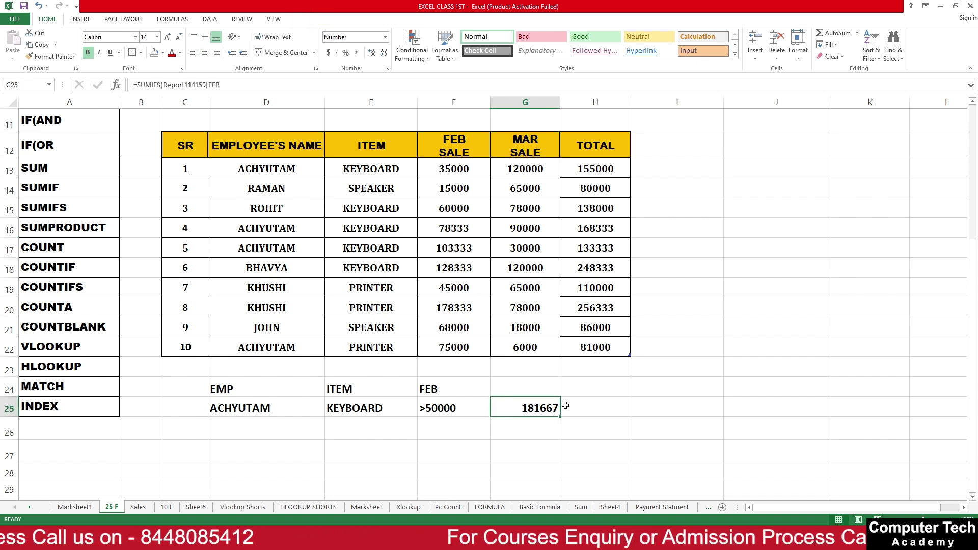
- Set the FEB criterion in F25 to <50000 and check the SUMIFS result in G25
{"action": "left_click", "coordinate": [428, 407]}
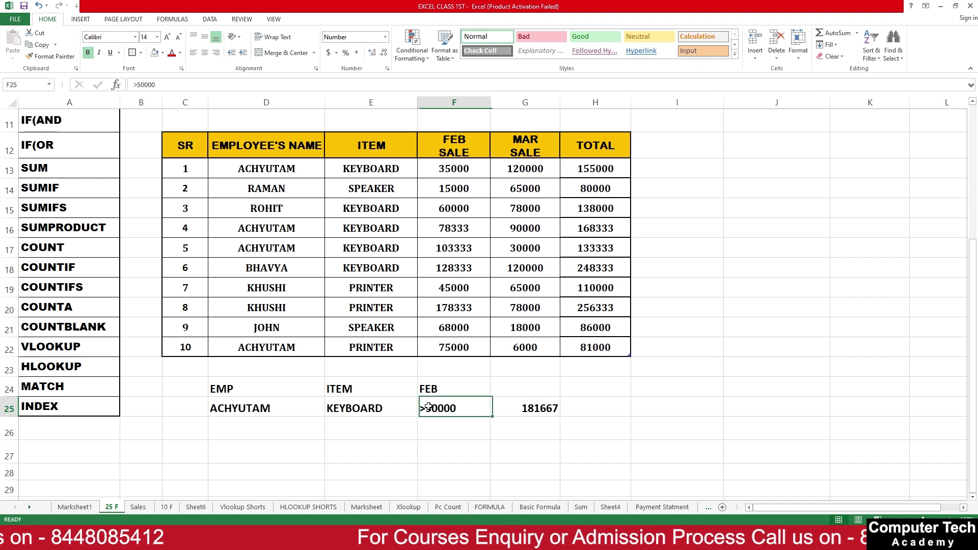
{"action": "type", "text": "<"}
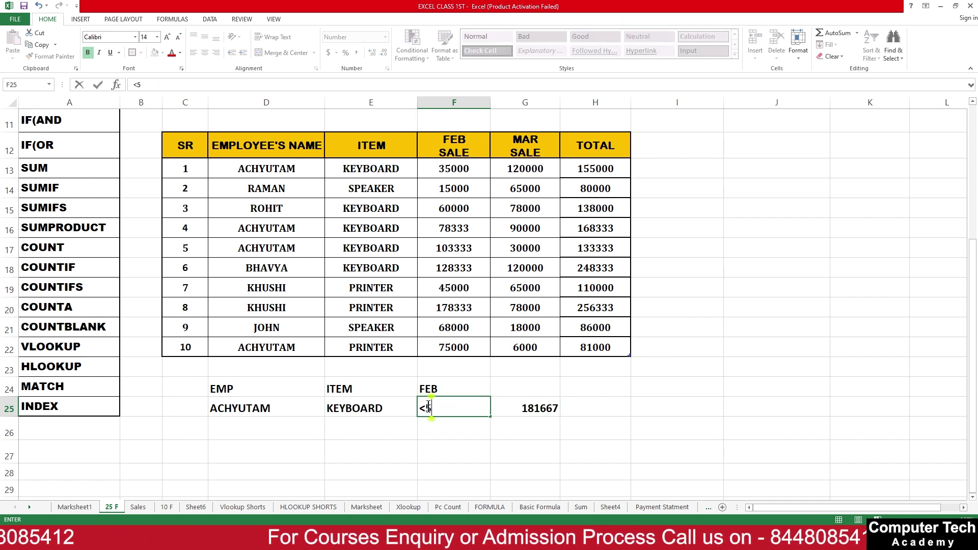
{"action": "type", "text": "50000"}
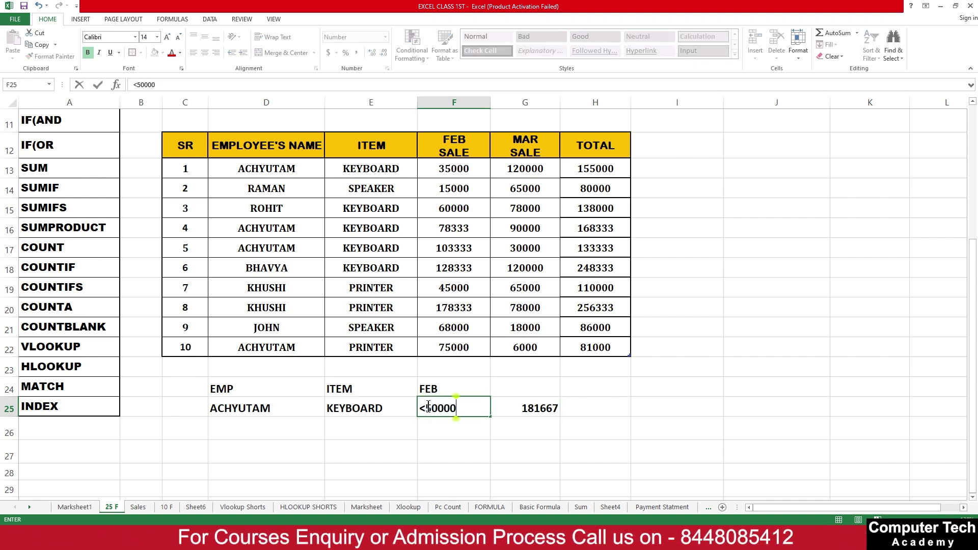
{"action": "key", "text": "Return"}
{"action": "left_click", "coordinate": [525, 409]}
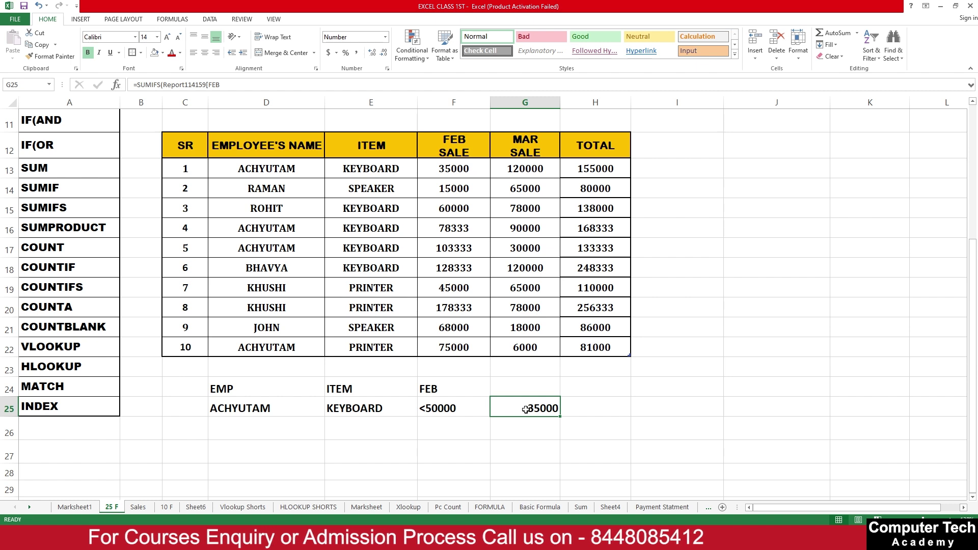
- Review the criteria block under the sales table and clear the SUMIFS formula from G25
{"action": "left_click_drag", "start_coordinate": [229, 389], "coordinate": [535, 422]}
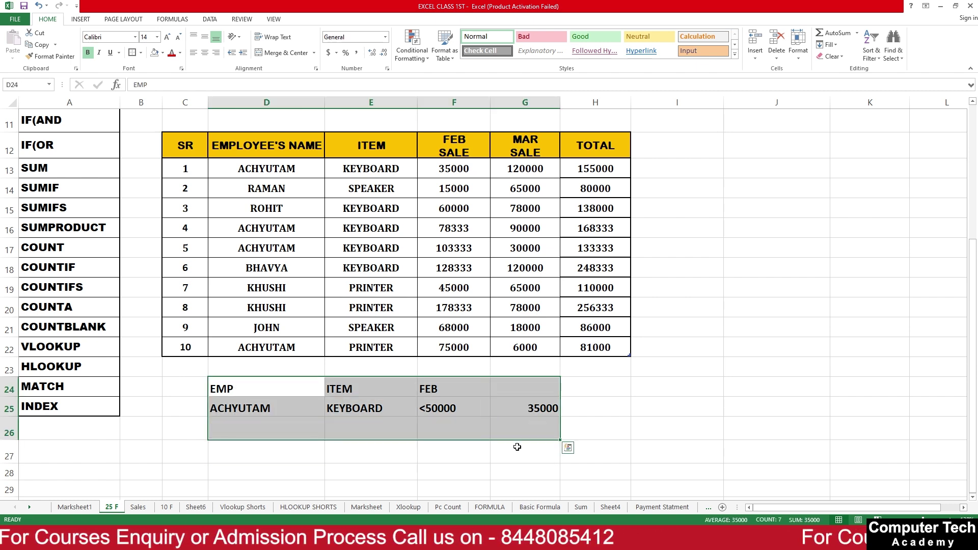
{"action": "left_click", "coordinate": [535, 422]}
{"action": "left_click", "coordinate": [397, 425]}
{"action": "left_click", "coordinate": [520, 410]}
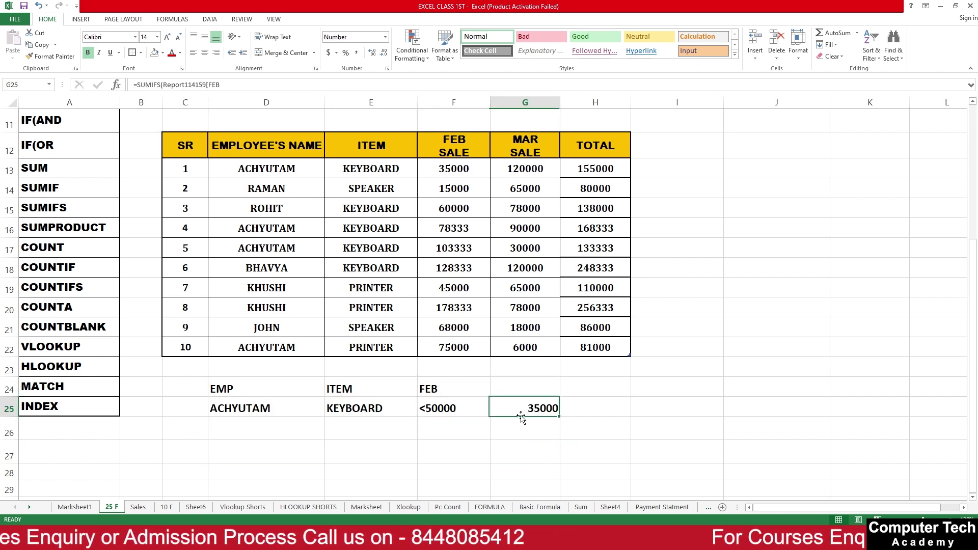
{"action": "left_click", "coordinate": [564, 423]}
{"action": "left_click", "coordinate": [544, 406]}
{"action": "key", "text": "Delete"}
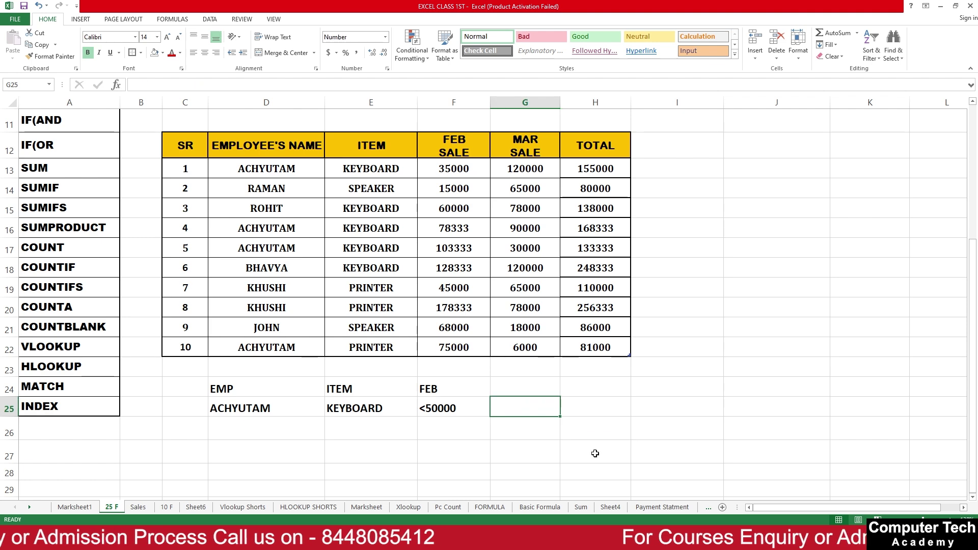
{"action": "left_click", "coordinate": [594, 454]}
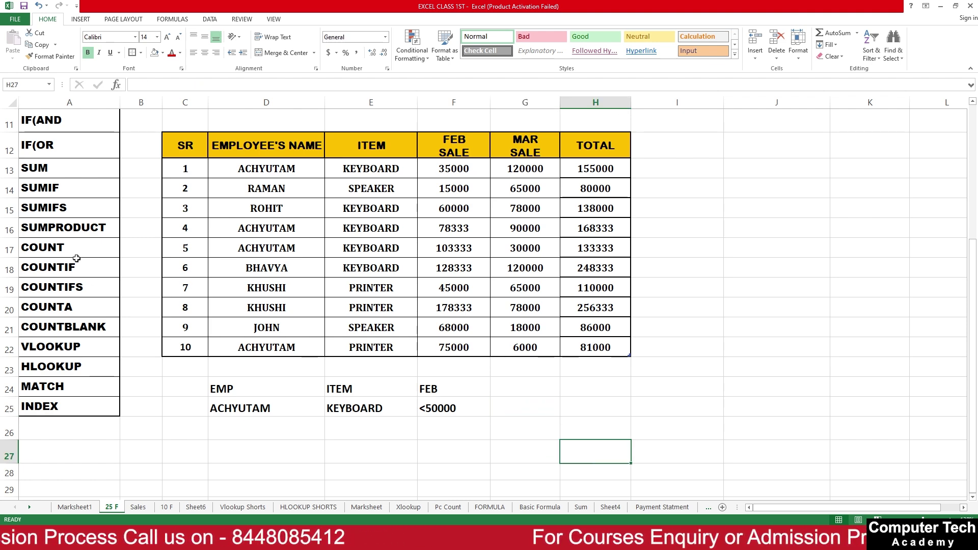
- Find SUMPRODUCT in the function list and look over sheets 10 F and 25 F for a table suited to it
{"action": "left_click", "coordinate": [66, 228]}
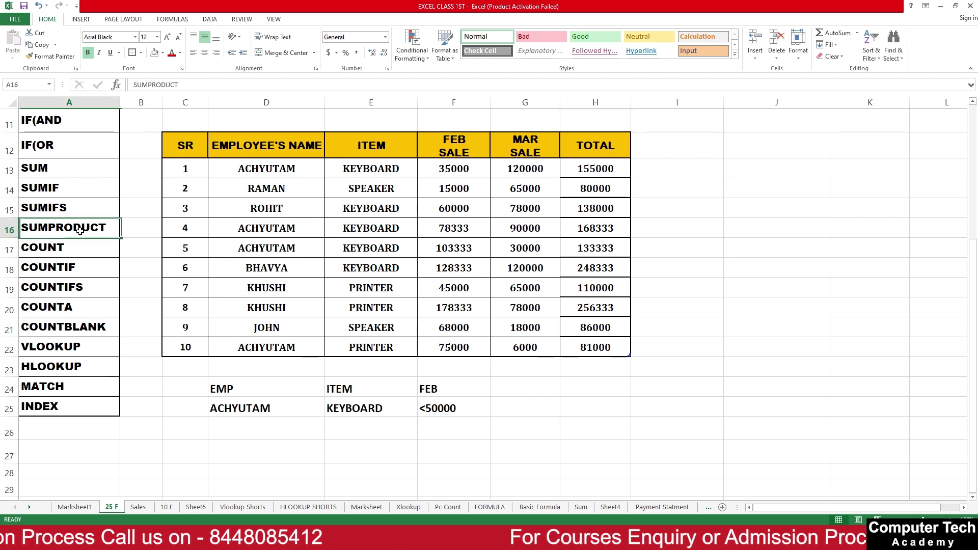
{"action": "left_click", "coordinate": [167, 508]}
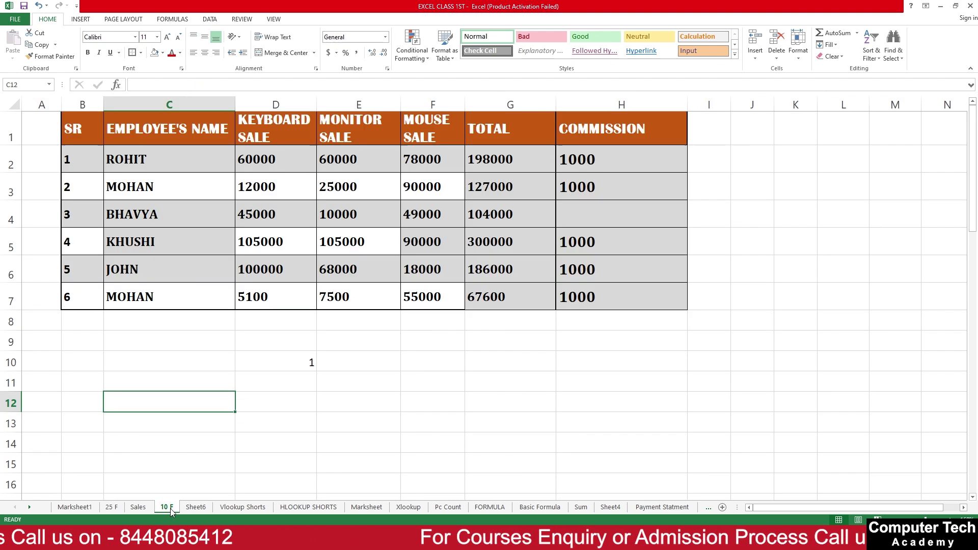
{"action": "left_click", "coordinate": [111, 507]}
{"action": "scroll", "coordinate": [490, 432], "scroll_direction": "up", "scroll_amount": 3}
{"action": "scroll", "coordinate": [490, 432], "scroll_direction": "down", "scroll_amount": 5}
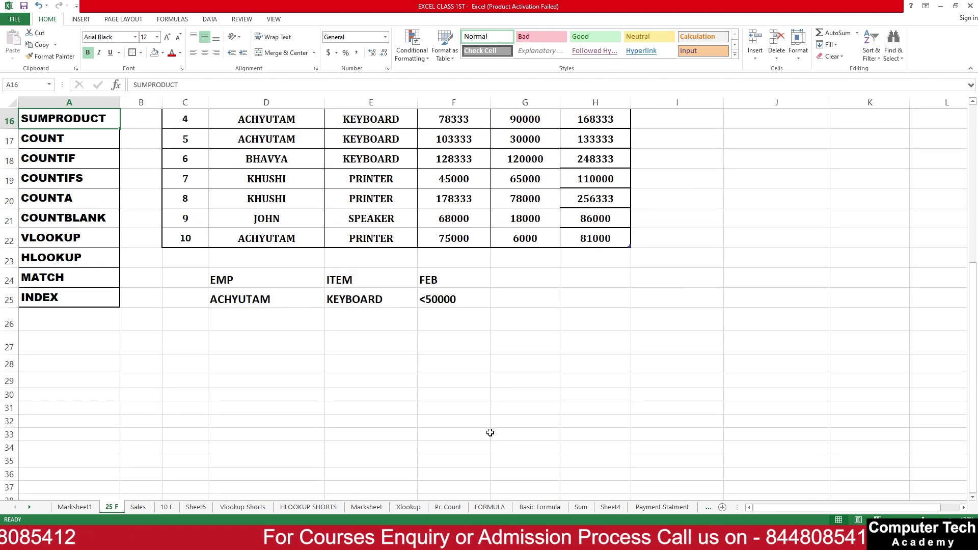
{"action": "scroll", "coordinate": [490, 432], "scroll_direction": "up", "scroll_amount": 2}
{"action": "left_click", "coordinate": [561, 409]}
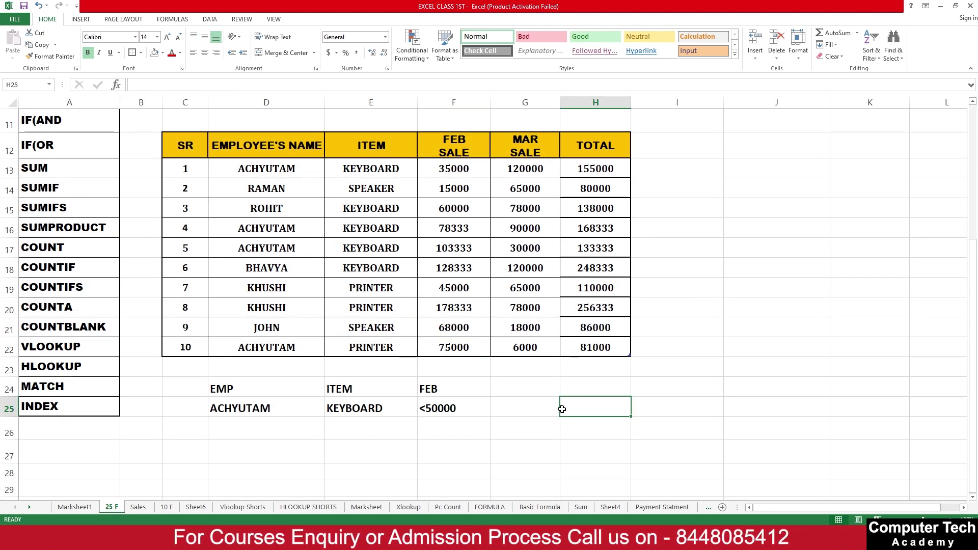
{"action": "scroll", "coordinate": [259, 491], "scroll_direction": "down", "scroll_amount": 8}
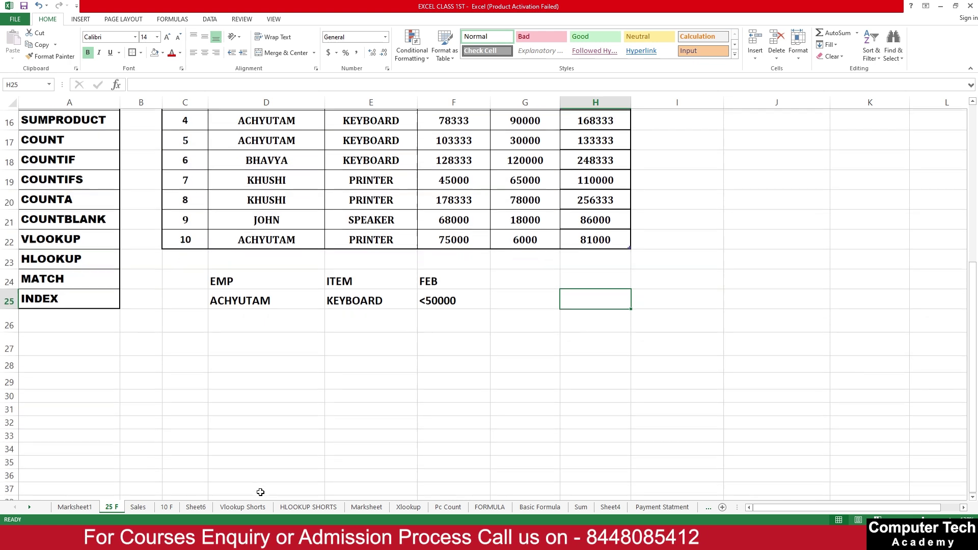
{"action": "scroll", "coordinate": [469, 406], "scroll_direction": "up", "scroll_amount": 8}
- On sheet 10 F, clear the TOTAL amounts in G19:G24 of the rate and quantity table, and return to sheet 25 F
{"action": "left_click", "coordinate": [168, 508]}
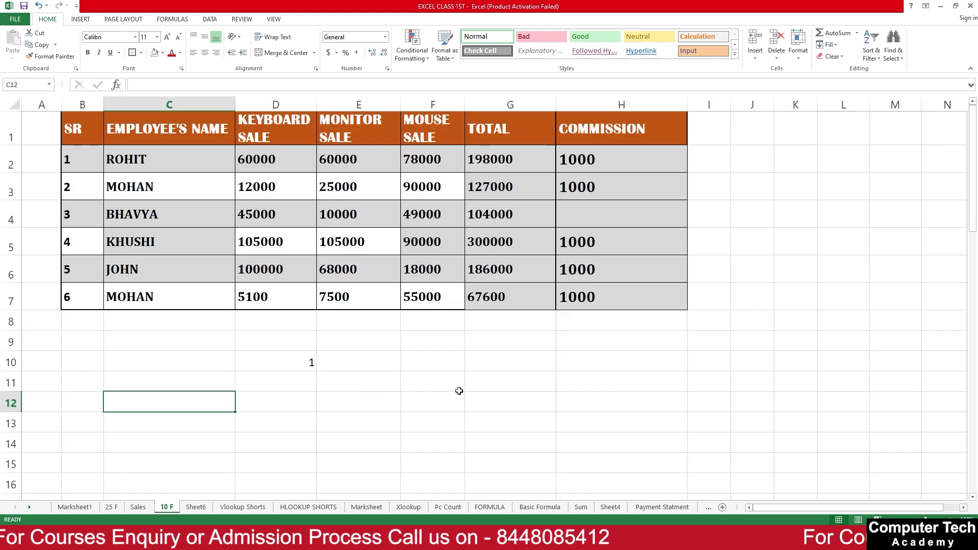
{"action": "scroll", "coordinate": [461, 390], "scroll_direction": "down", "scroll_amount": 5}
{"action": "left_click", "coordinate": [461, 390]}
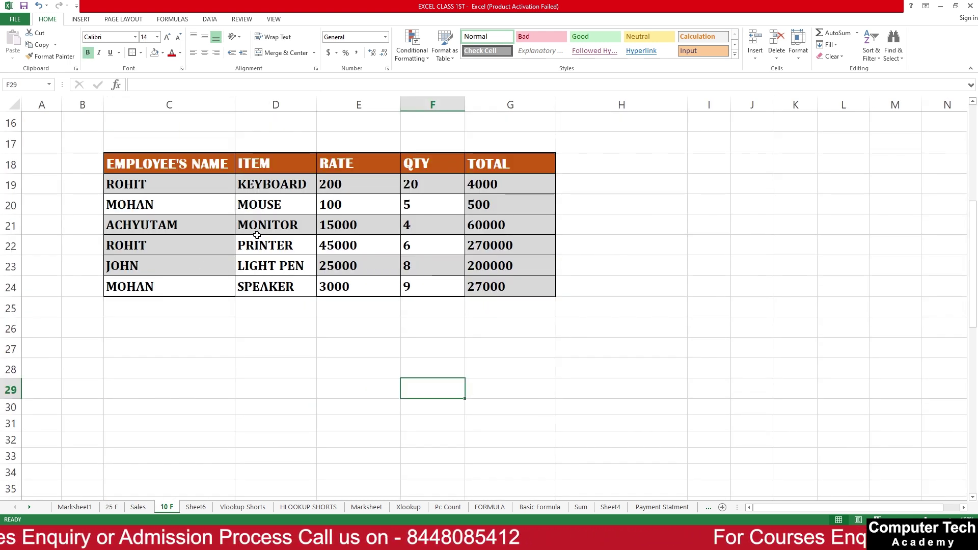
{"action": "left_click_drag", "start_coordinate": [514, 188], "coordinate": [524, 286]}
{"action": "key", "text": "Delete"}
{"action": "left_click", "coordinate": [524, 346]}
{"action": "left_click", "coordinate": [389, 374]}
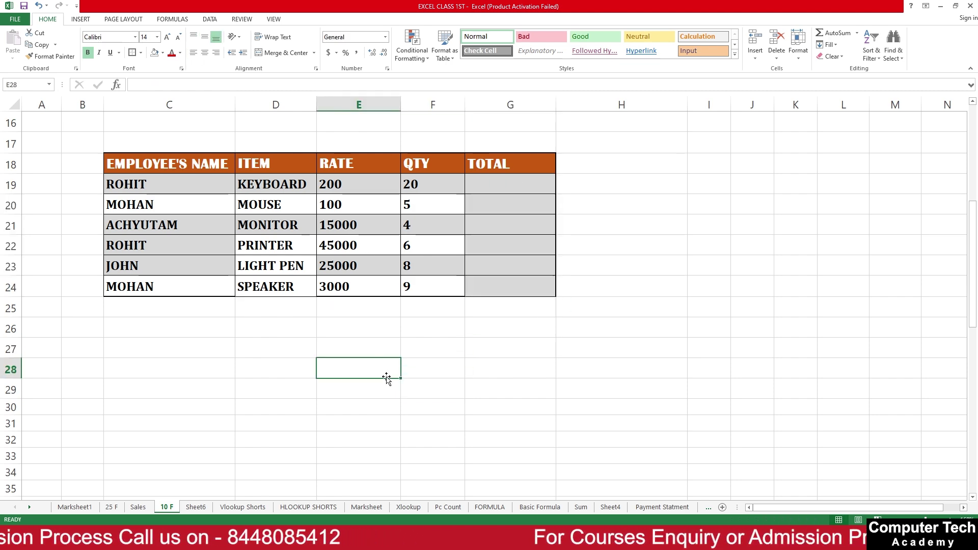
{"action": "left_click", "coordinate": [286, 372]}
{"action": "left_click", "coordinate": [111, 507]}
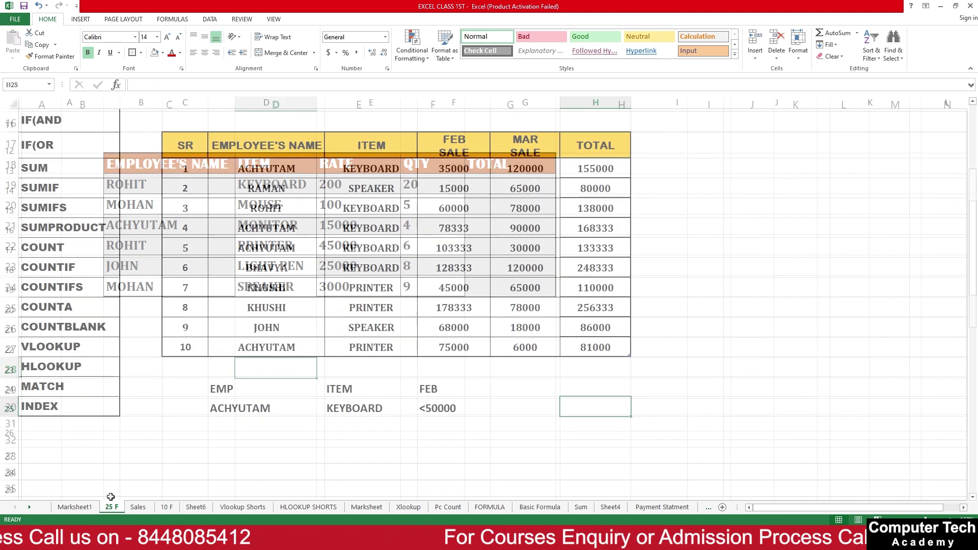
- Locate SUMPRODUCT in the function list, and examine the RATE and QTY columns of the table on sheet 10 F
{"action": "left_click", "coordinate": [59, 229]}
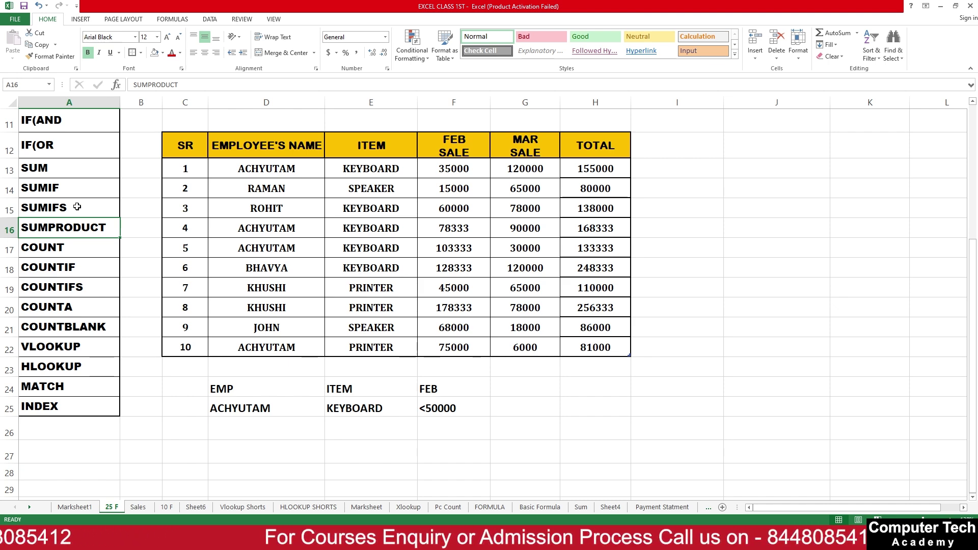
{"action": "left_click", "coordinate": [162, 507]}
{"action": "left_click", "coordinate": [482, 386]}
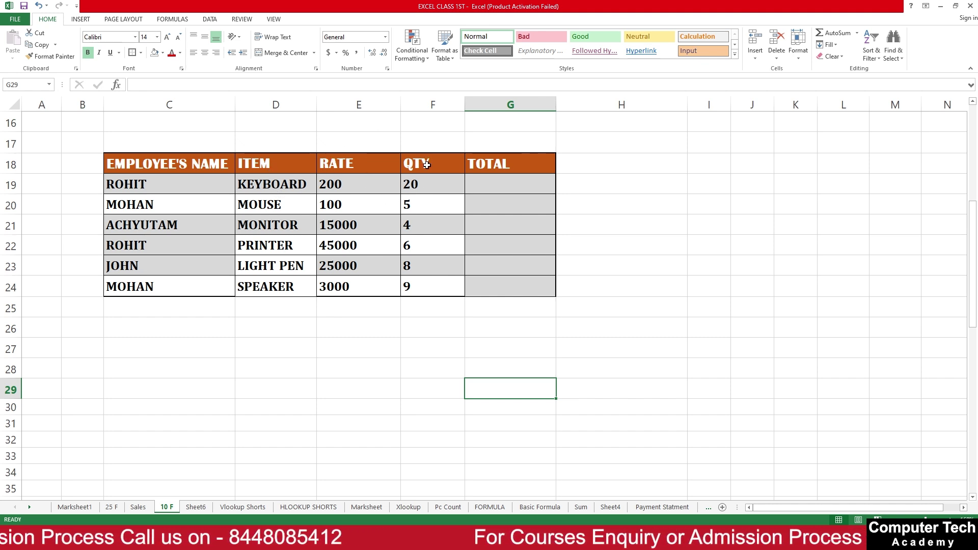
{"action": "left_click", "coordinate": [344, 183]}
{"action": "left_click", "coordinate": [434, 183]}
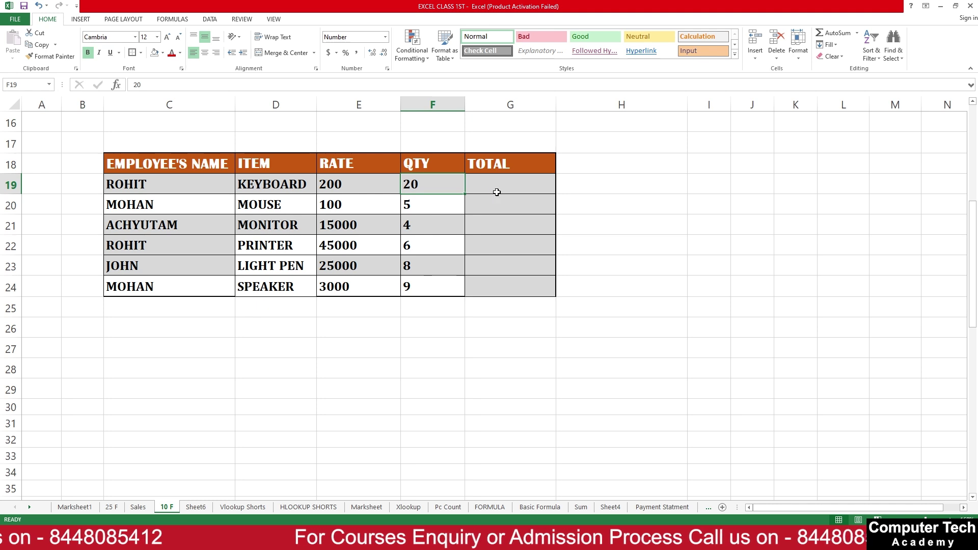
{"action": "left_click", "coordinate": [487, 347]}
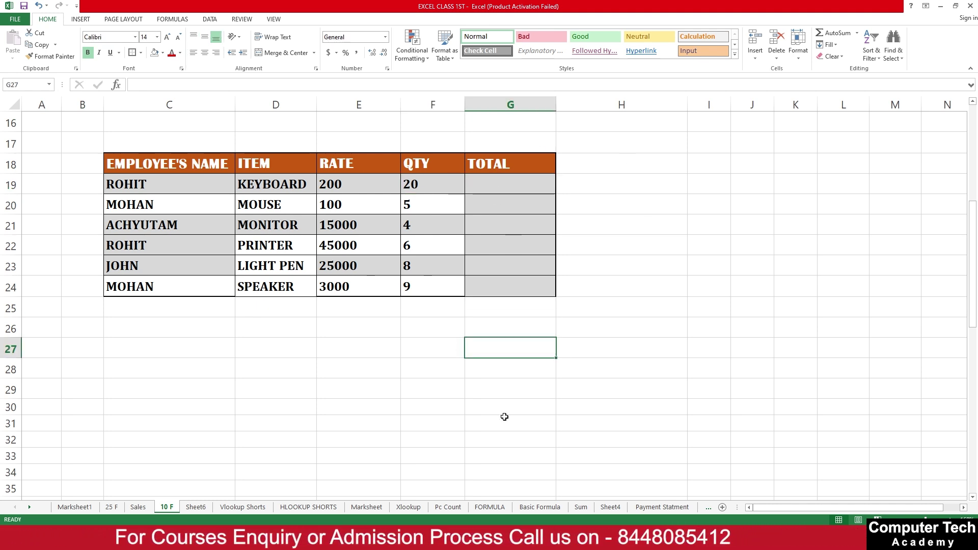
{"action": "left_click", "coordinate": [496, 185]}
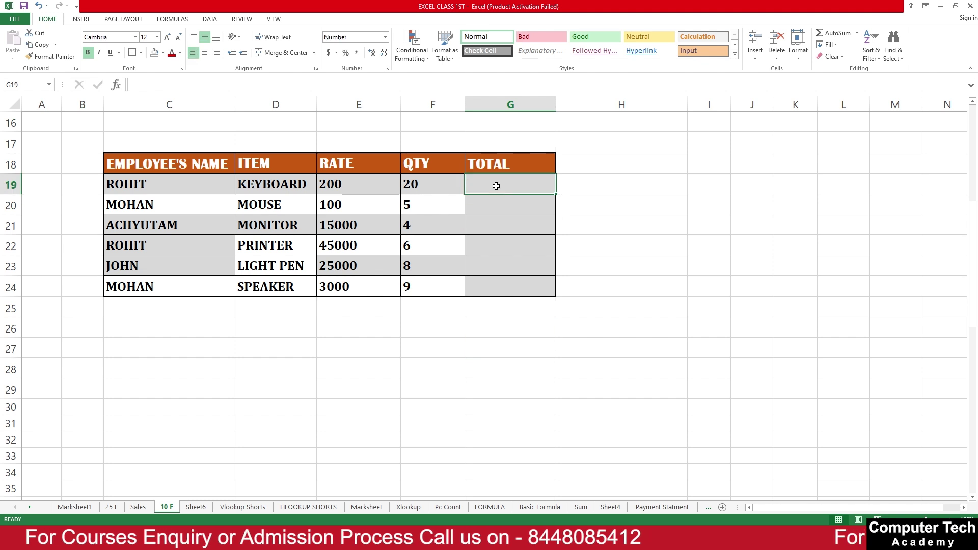
{"action": "type", "text": "="}
{"action": "left_click", "coordinate": [361, 190]}
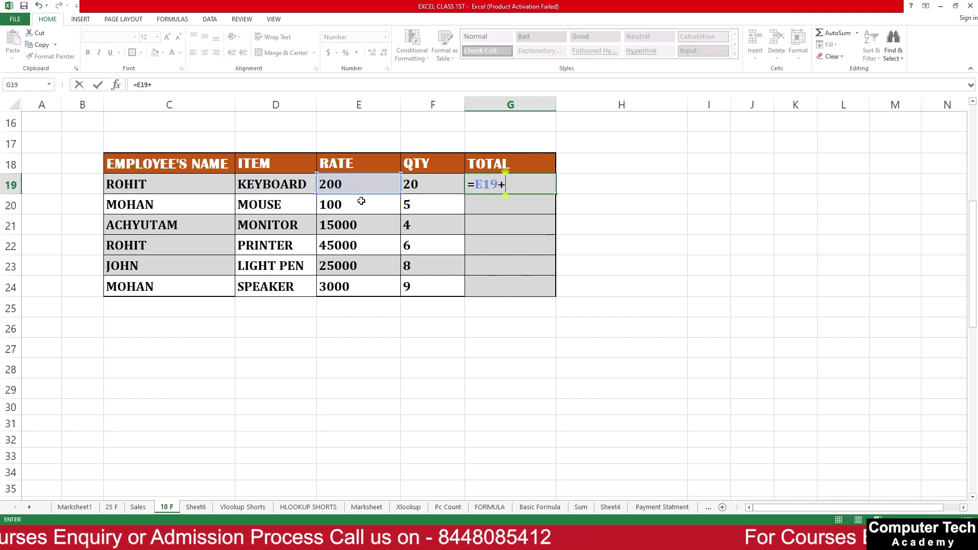
{"action": "key", "text": "Return"}
{"action": "left_click", "coordinate": [412, 185]}
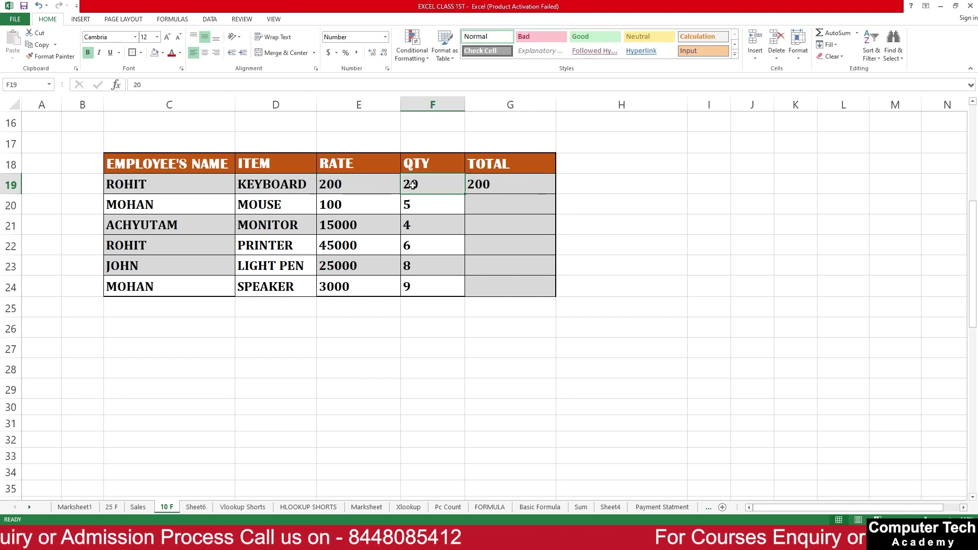
- Calculate the first TOTAL in G19 as =E19*F19 and fill the formula down to G24
{"action": "left_click", "coordinate": [481, 188]}
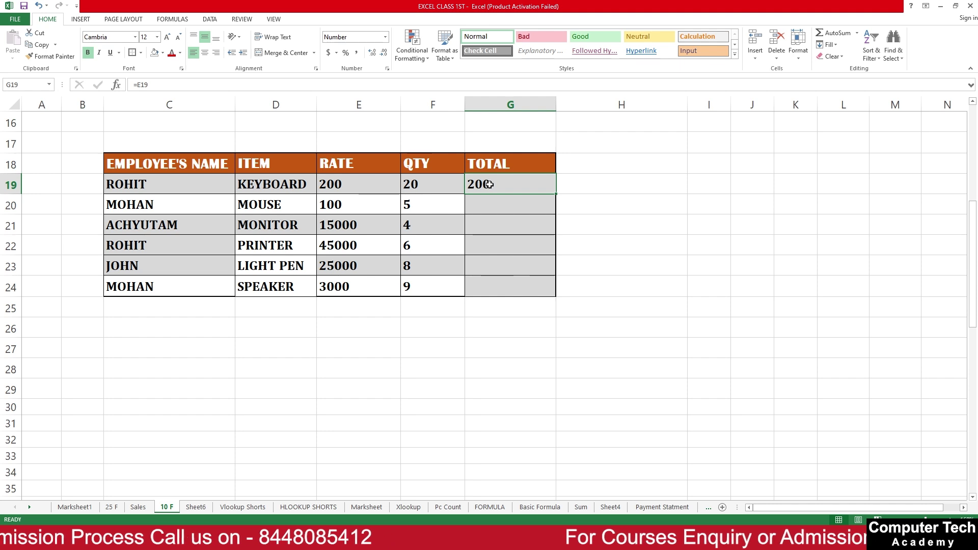
{"action": "type", "text": "="}
{"action": "left_click", "coordinate": [380, 186]}
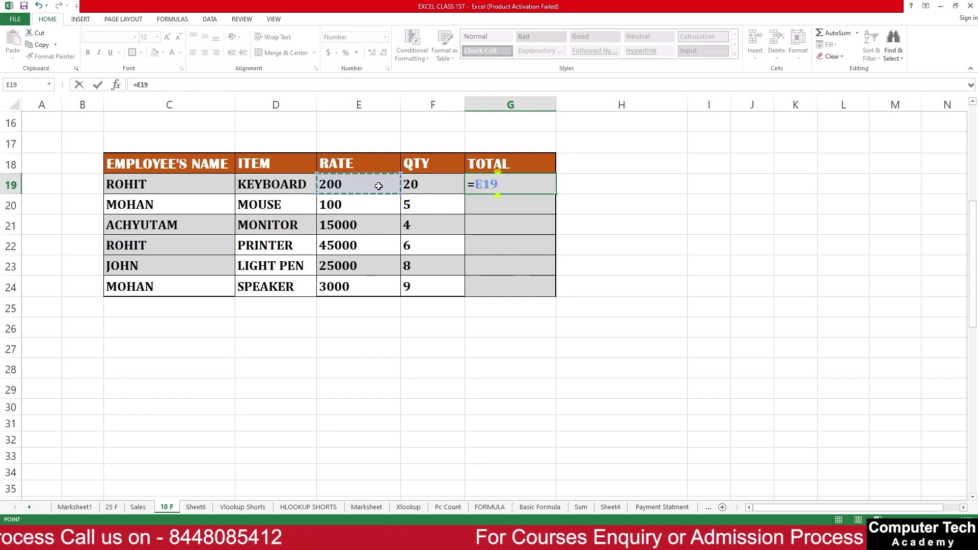
{"action": "type", "text": "*"}
{"action": "left_click", "coordinate": [434, 184]}
{"action": "key", "text": "Return"}
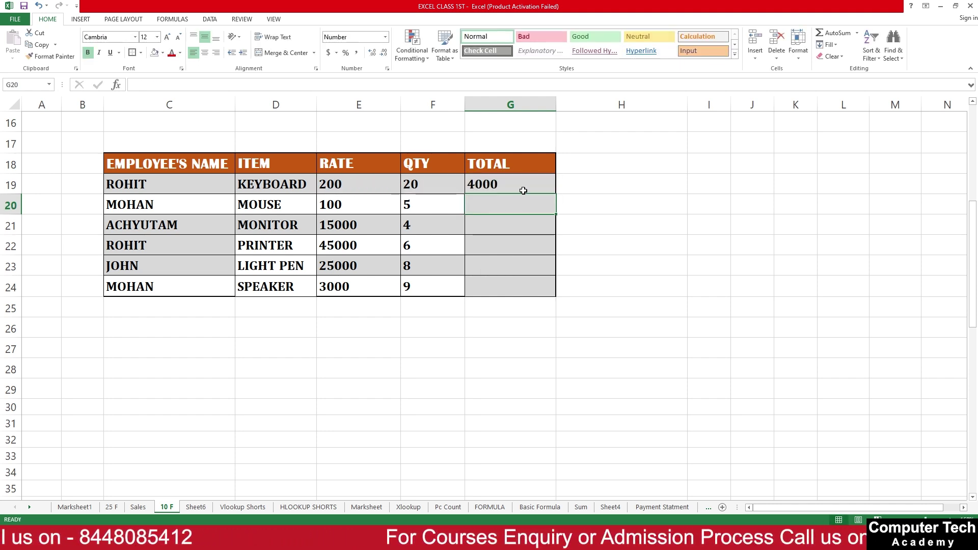
{"action": "left_click", "coordinate": [523, 188]}
{"action": "left_click_drag", "start_coordinate": [557, 196], "coordinate": [553, 294]}
- Add up the TOTAL column in F26 with a SUM of G19:G24
{"action": "left_click", "coordinate": [439, 335]}
{"action": "left_click", "coordinate": [439, 335]}
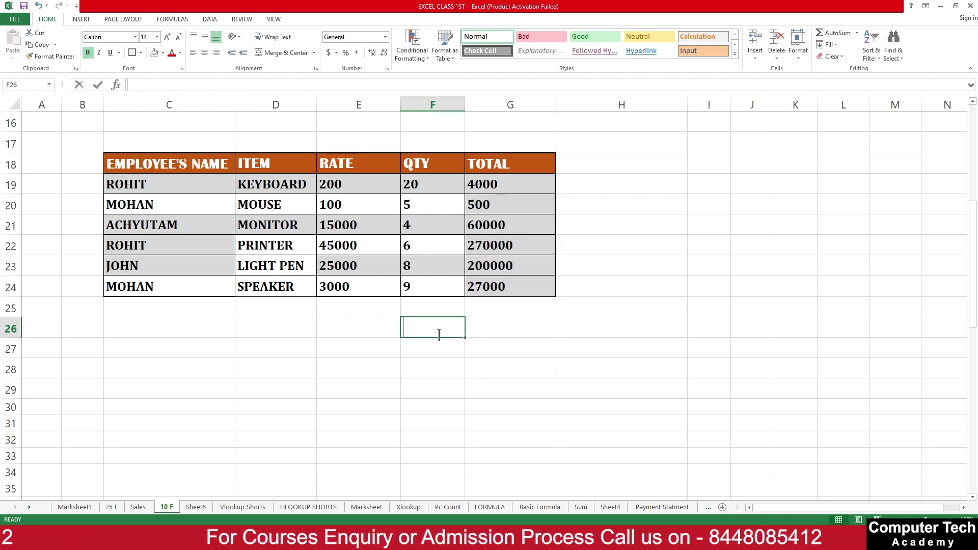
{"action": "type", "text": "=SUJ"}
{"action": "key", "text": "BackSpace"}
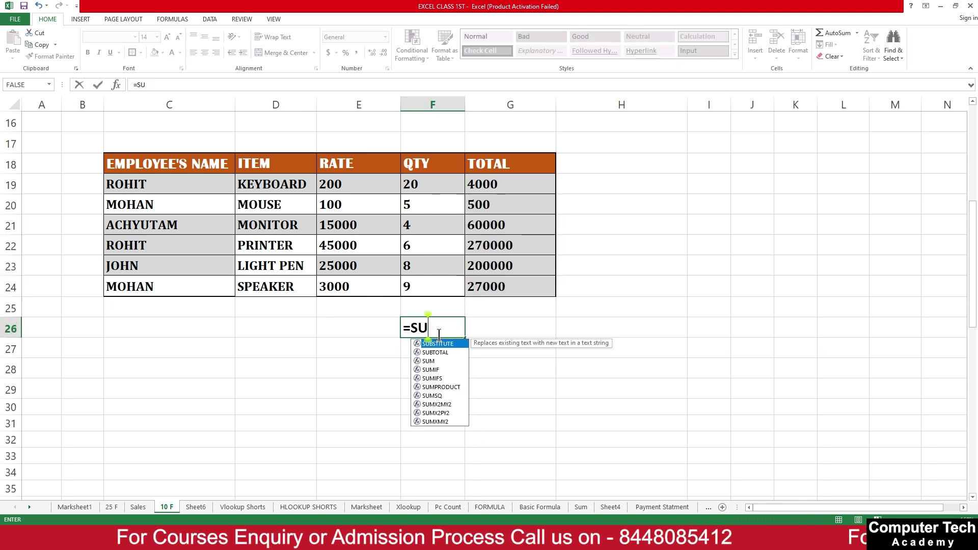
{"action": "type", "text": "M("}
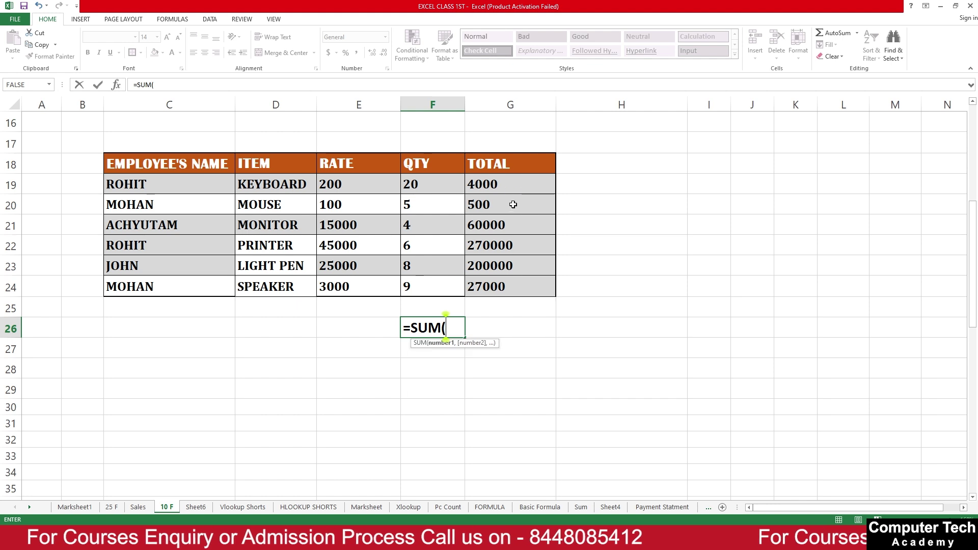
{"action": "left_click_drag", "start_coordinate": [503, 178], "coordinate": [511, 285]}
{"action": "key", "text": "Return"}
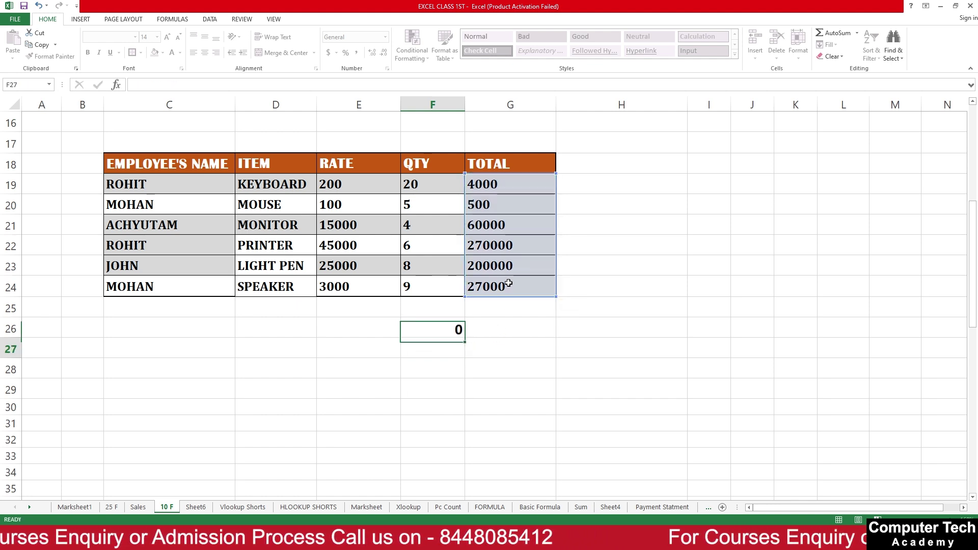
{"action": "left_click", "coordinate": [472, 389]}
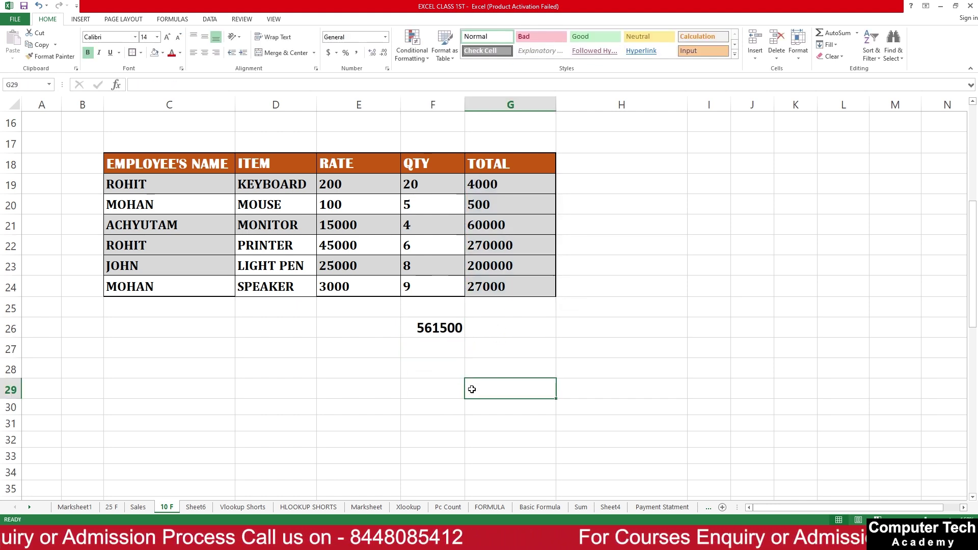
{"action": "left_click", "coordinate": [511, 350]}
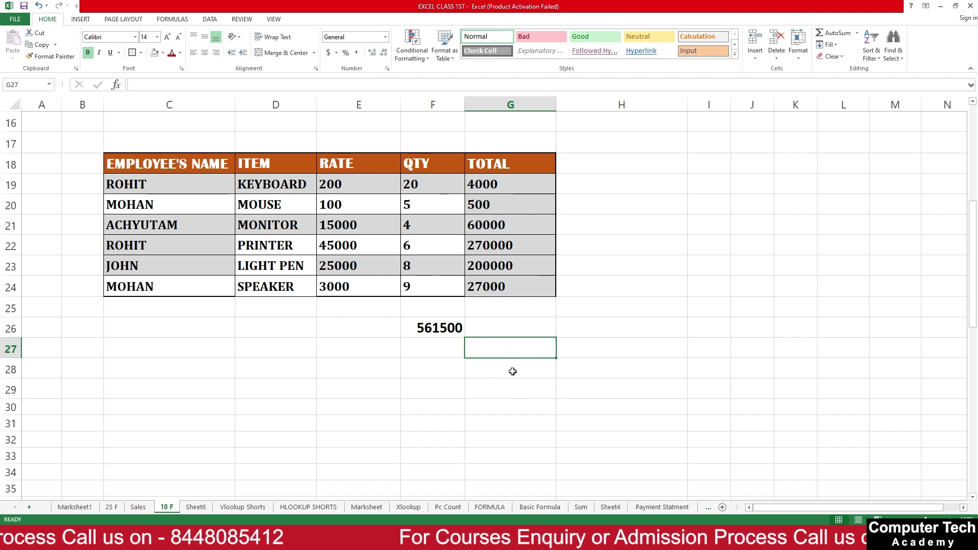
- Clear the TOTAL formulas from G19:G24 of the rate and quantity table
{"action": "left_click_drag", "start_coordinate": [495, 183], "coordinate": [495, 284]}
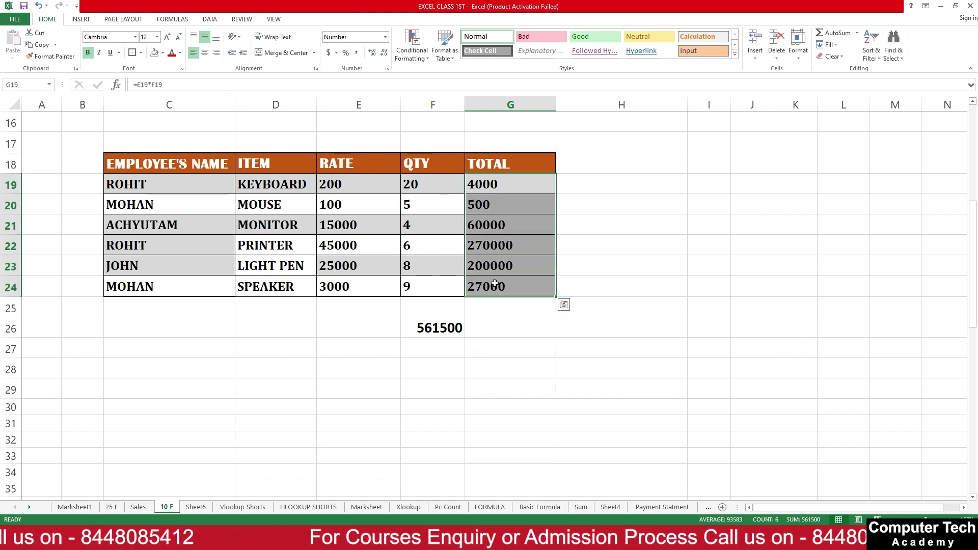
{"action": "key", "text": "Delete"}
{"action": "key", "text": "ctrl+z"}
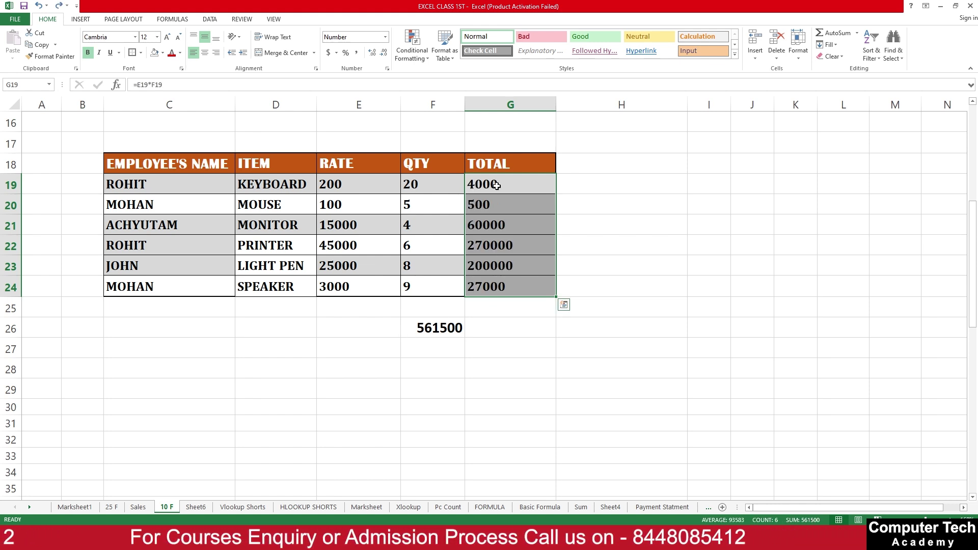
{"action": "left_click_drag", "start_coordinate": [497, 185], "coordinate": [509, 287]}
{"action": "key", "text": "Delete"}
{"action": "left_click", "coordinate": [509, 331]}
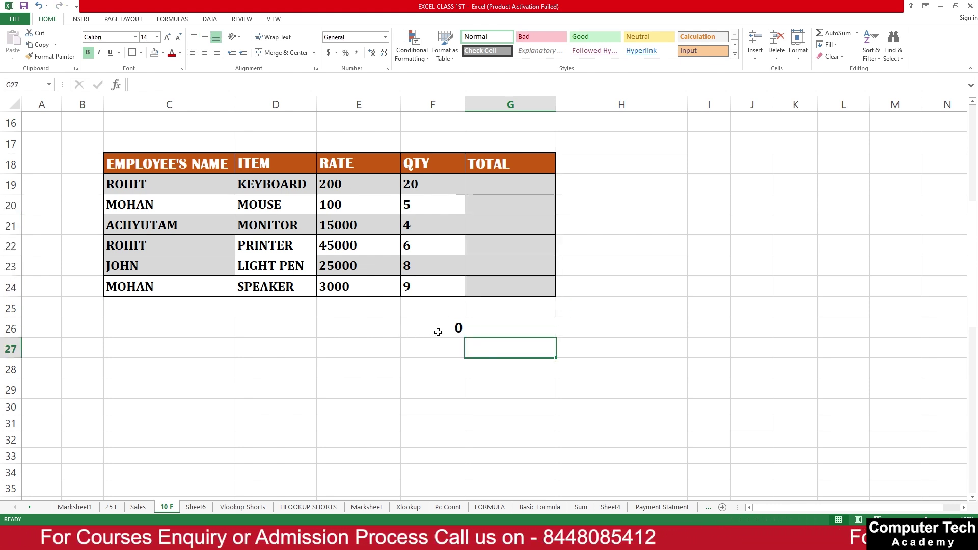
- Replace the formula in F26 with =SUMPRODUCT(E19:E24,F19:F24) and check the result
{"action": "left_click", "coordinate": [438, 332]}
{"action": "type", "text": "=S"}
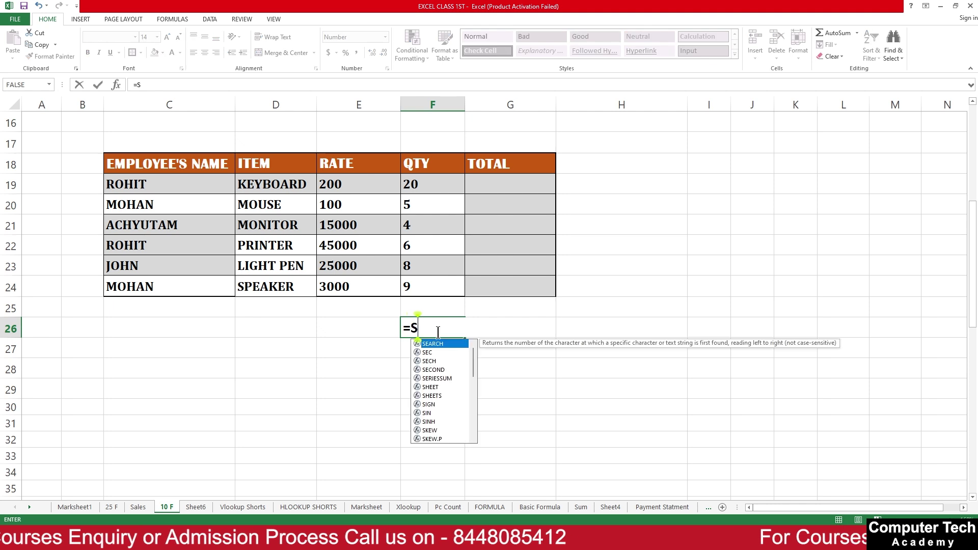
{"action": "type", "text": "UMPRODUC"}
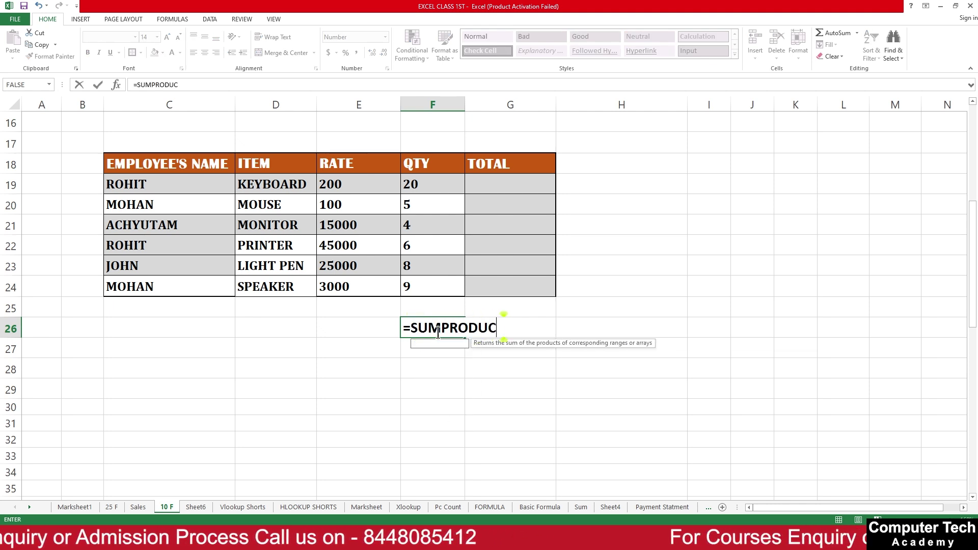
{"action": "type", "text": "T("}
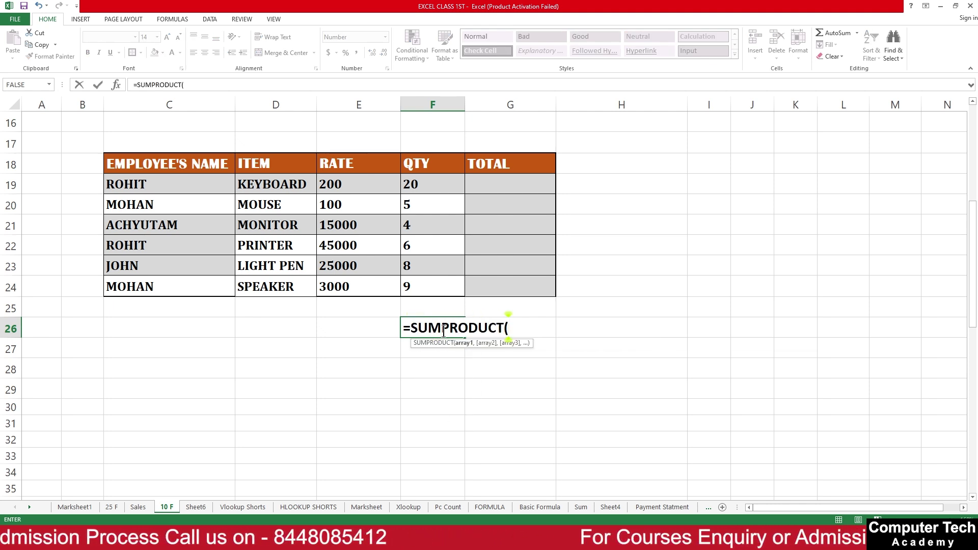
{"action": "left_click_drag", "start_coordinate": [336, 183], "coordinate": [356, 283]}
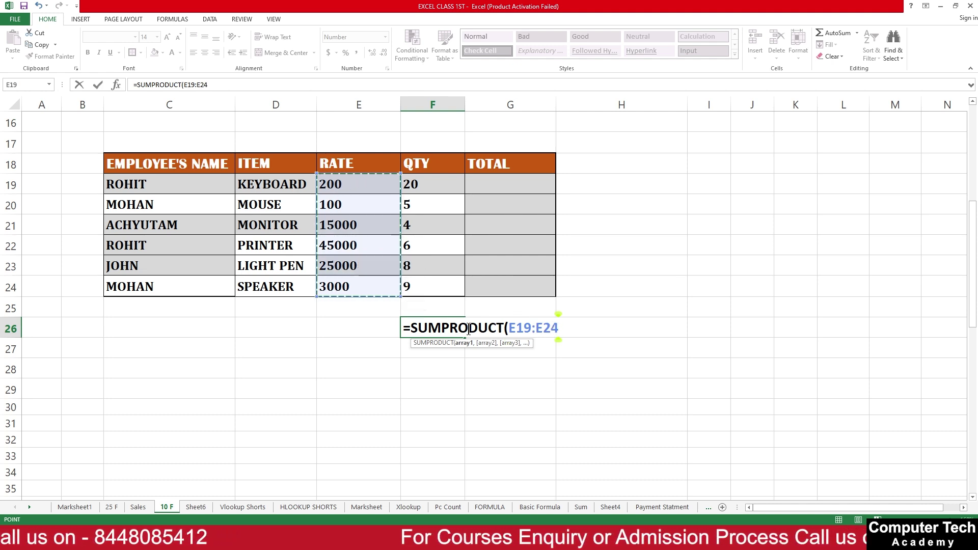
{"action": "type", "text": ","}
{"action": "left_click_drag", "start_coordinate": [428, 193], "coordinate": [441, 284]}
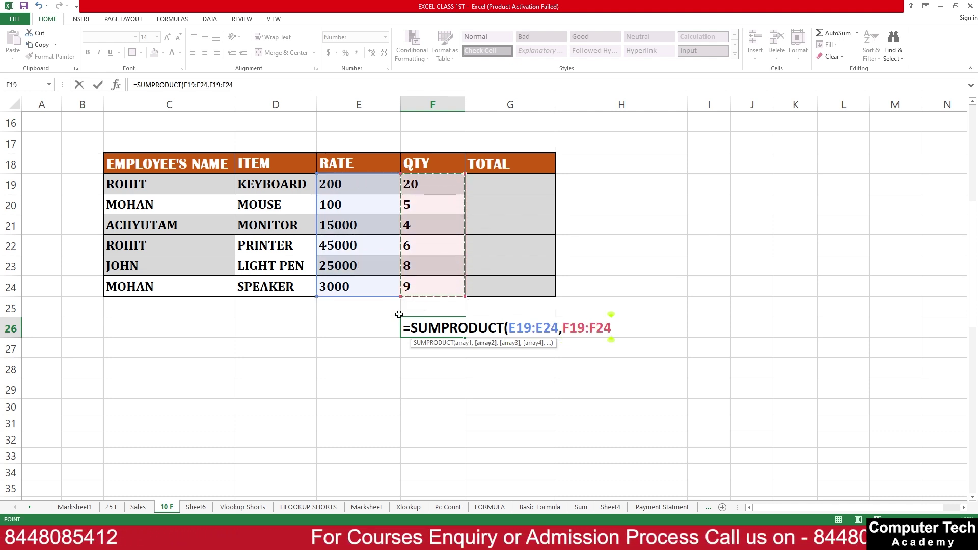
{"action": "type", "text": ")"}
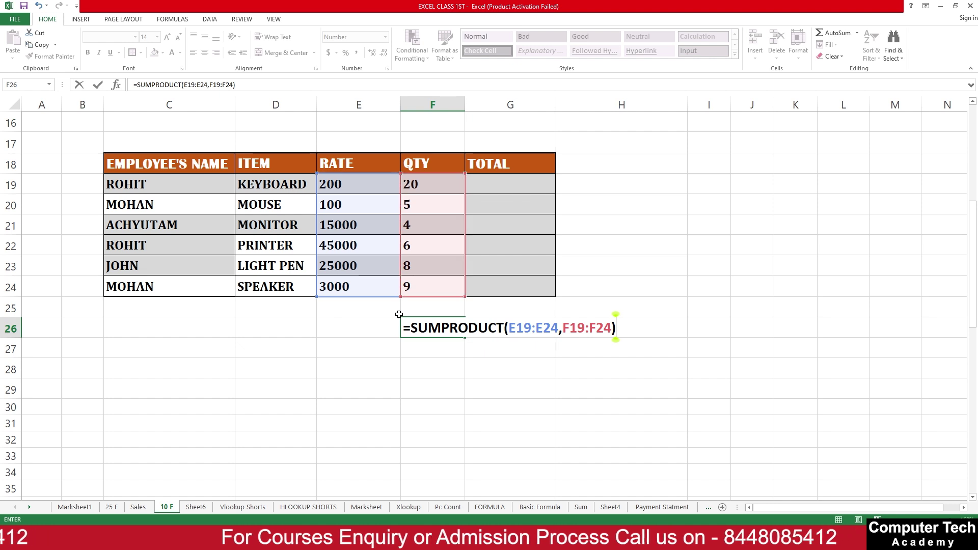
{"action": "key", "text": "Return"}
{"action": "left_click", "coordinate": [446, 331]}
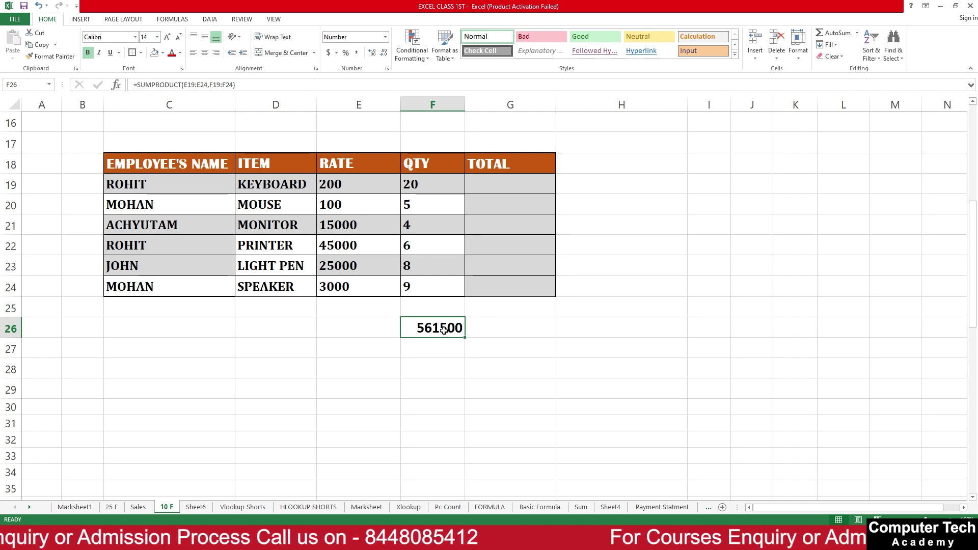
- On sheet 25 F, start a COUNT formula in H24 below the sales table
{"action": "left_click", "coordinate": [112, 507]}
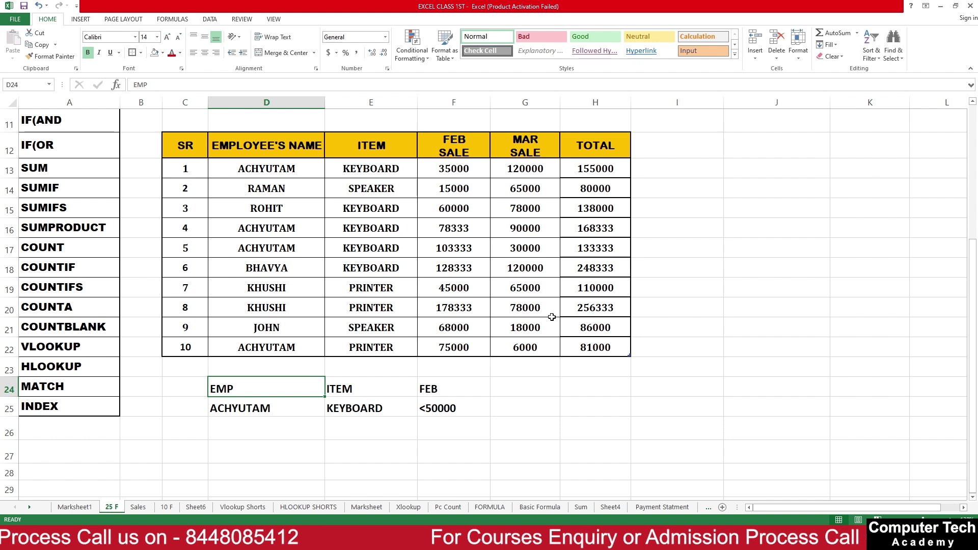
{"action": "left_click", "coordinate": [573, 390]}
{"action": "type", "text": "=co"}
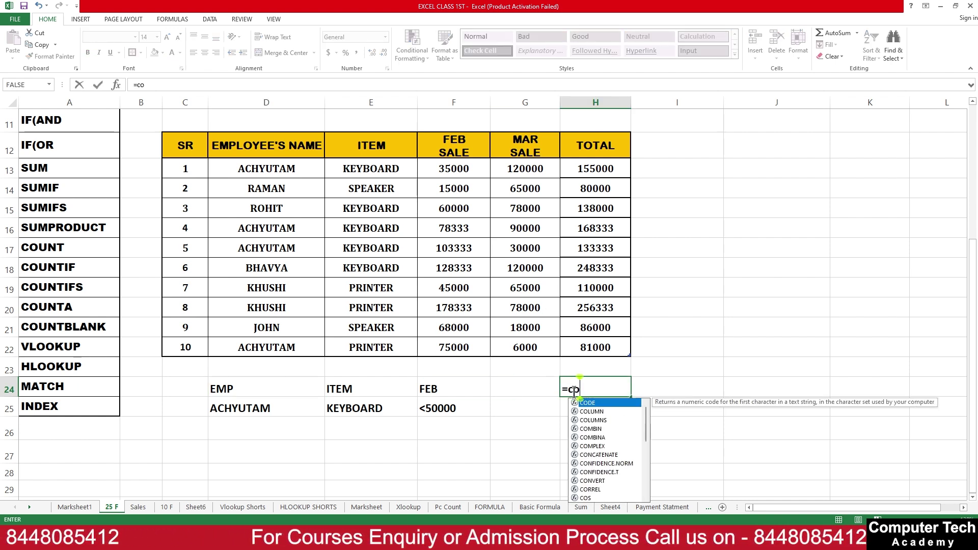
{"action": "type", "text": "unt("}
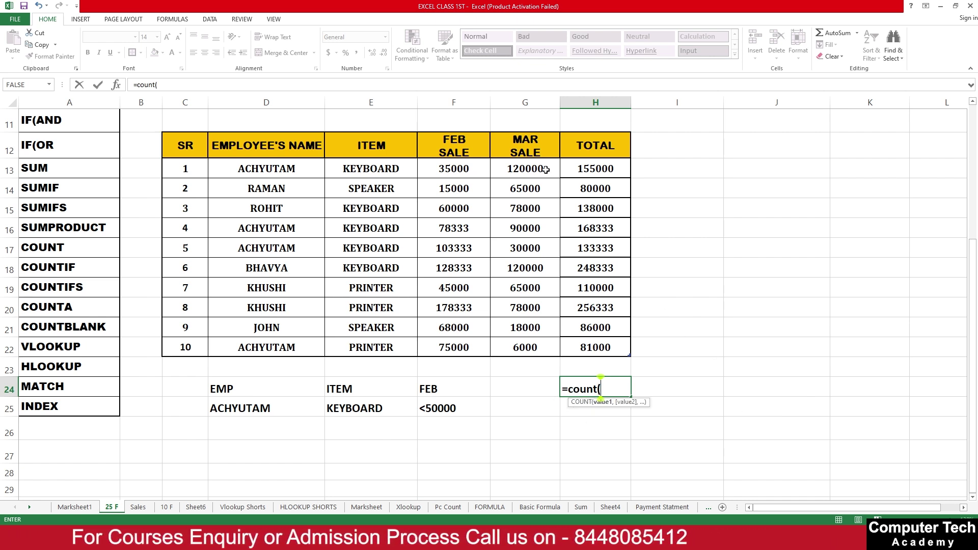
{"action": "left_click_drag", "start_coordinate": [540, 170], "coordinate": [612, 283]}
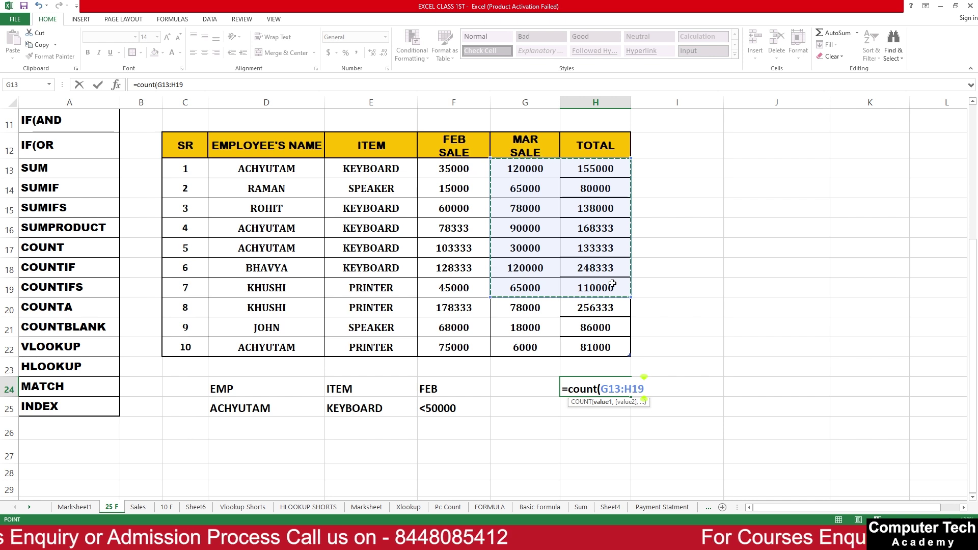
{"action": "key", "text": "BackSpace"}
{"action": "key", "text": "BackSpace"}
{"action": "key", "text": "BackSpace"}
{"action": "key", "text": "BackSpace"}
{"action": "key", "text": "BackSpace"}
{"action": "key", "text": "BackSpace"}
{"action": "key", "text": "BackSpace"}
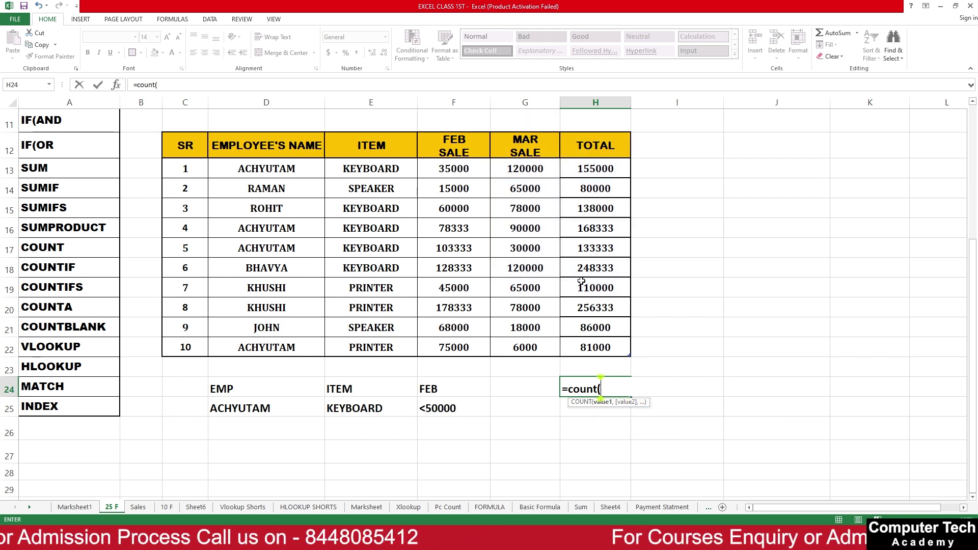
- Complete the COUNT formula in H24 with the TOTAL column range H13:H22 and compare the result with the column
{"action": "left_click_drag", "start_coordinate": [590, 180], "coordinate": [602, 351]}
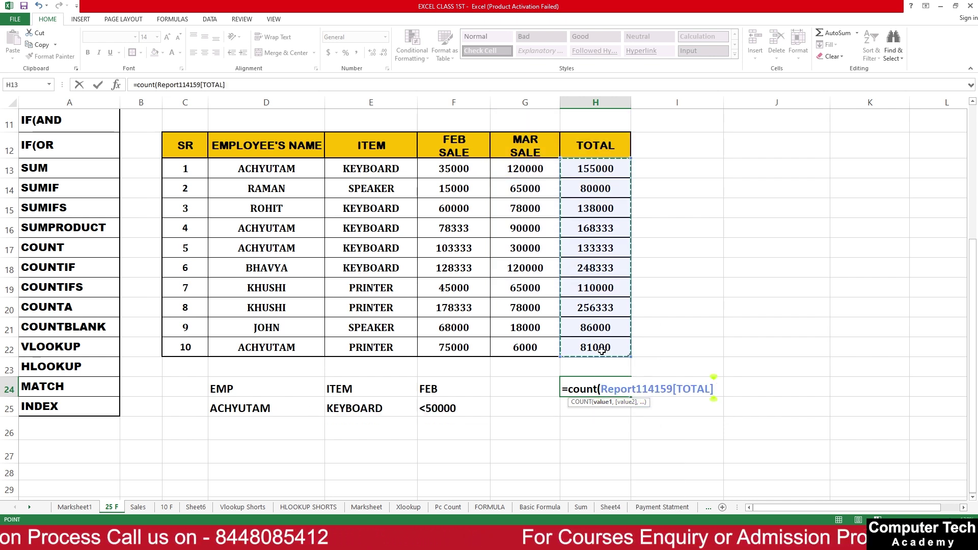
{"action": "key", "text": "Return"}
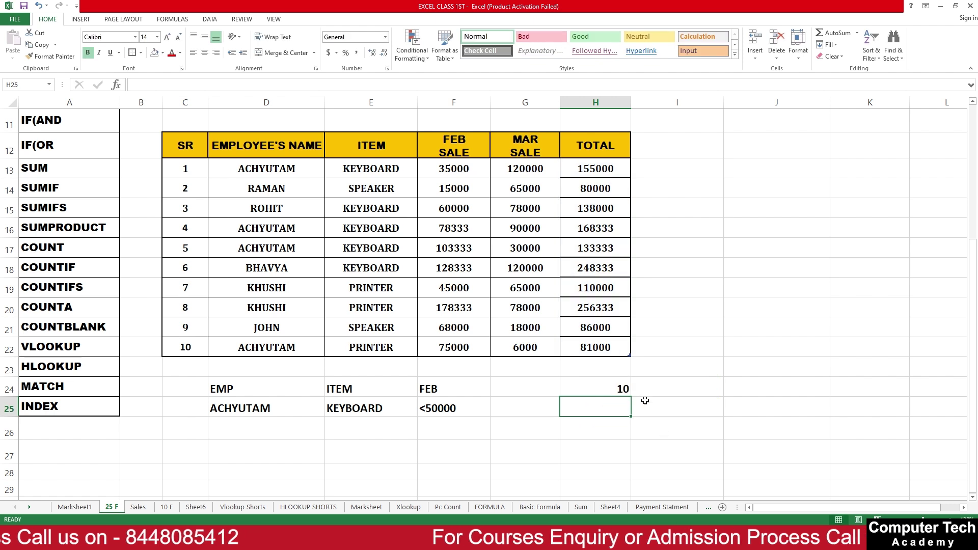
{"action": "left_click", "coordinate": [625, 389]}
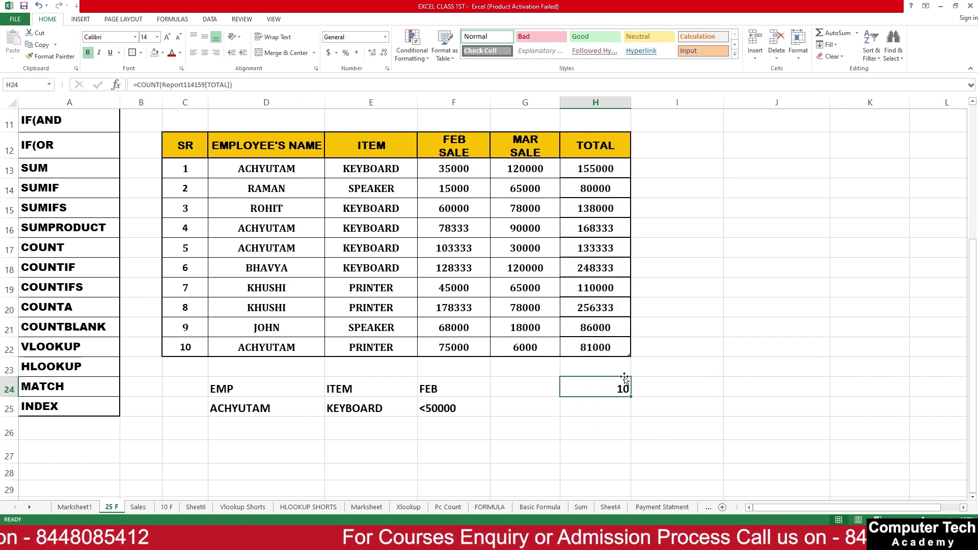
{"action": "left_click", "coordinate": [609, 169]}
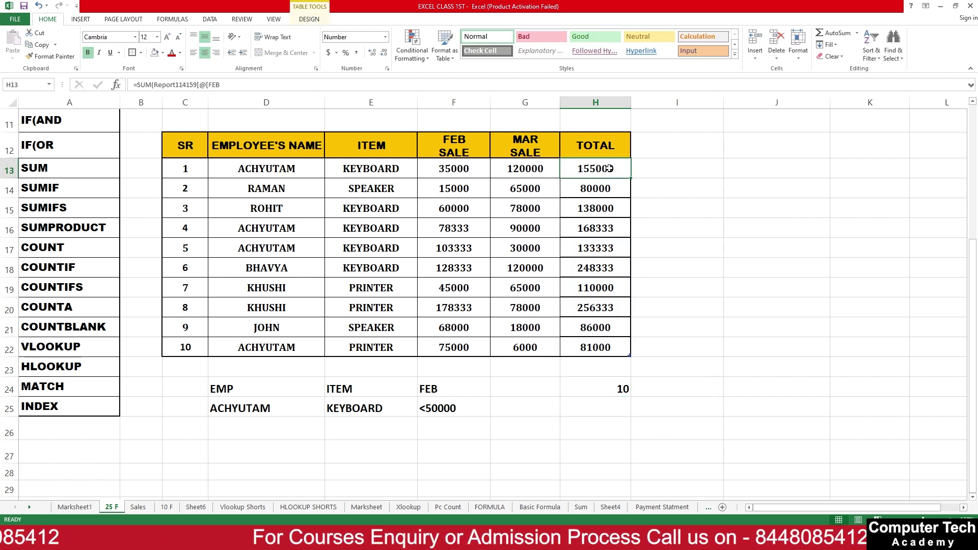
- Test the COUNT formula by clearing H13 and entering a in H15, and undo both changes
{"action": "key", "text": "Delete"}
{"action": "key", "text": "Down"}
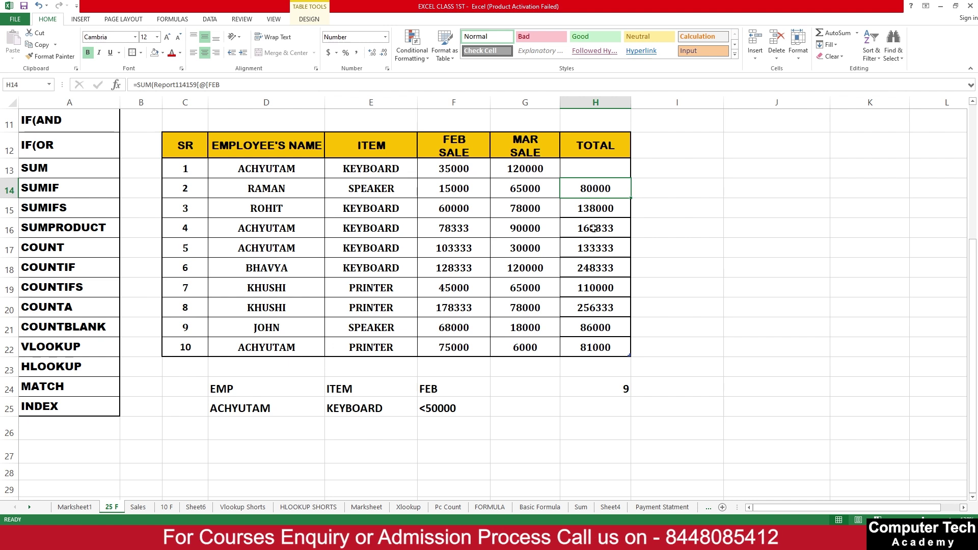
{"action": "left_click", "coordinate": [594, 209]}
{"action": "type", "text": "a"}
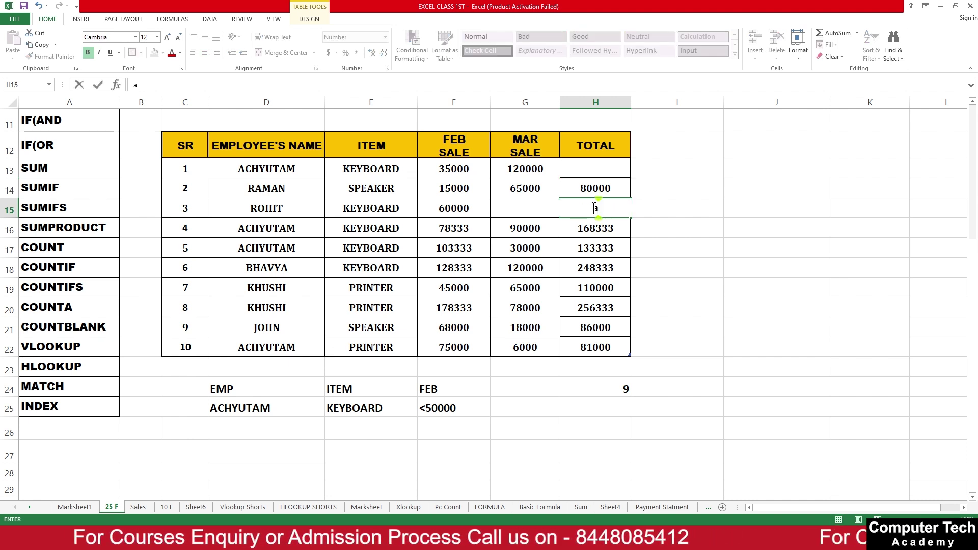
{"action": "key", "text": "Return"}
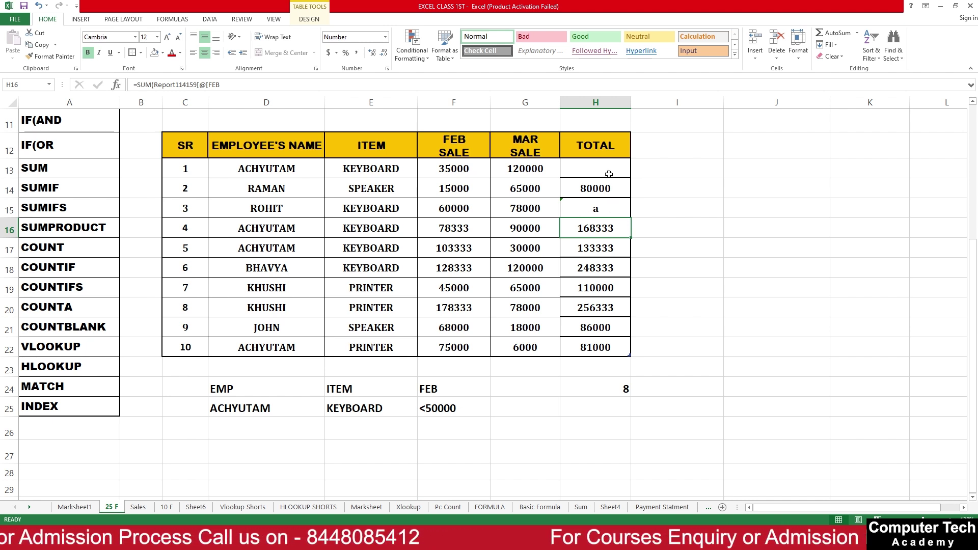
{"action": "key", "text": "ctrl+z"}
{"action": "key", "text": "ctrl+z"}
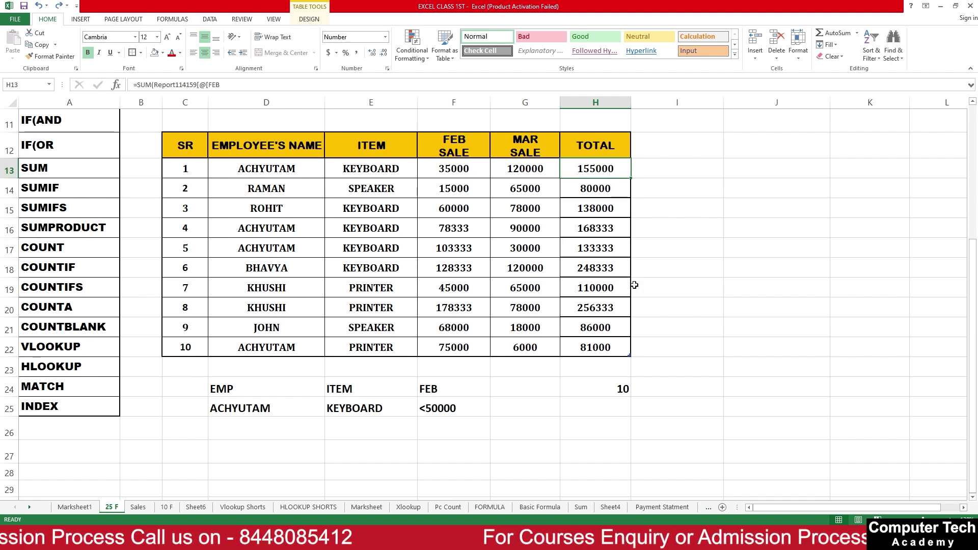
- Clear the COUNT formula from H24 and select the COUNTIF entry in the function list
{"action": "left_click", "coordinate": [590, 387]}
{"action": "left_click", "coordinate": [494, 375]}
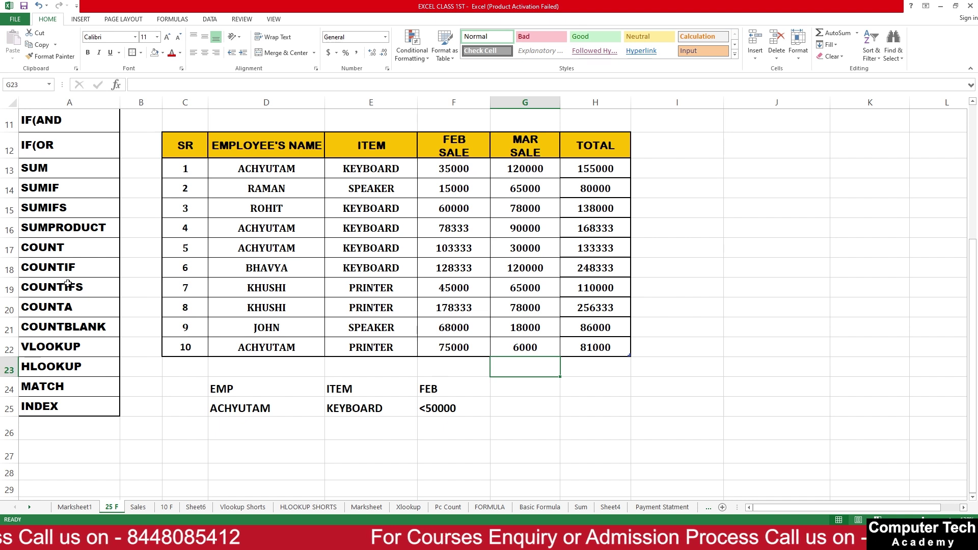
{"action": "left_click", "coordinate": [78, 267]}
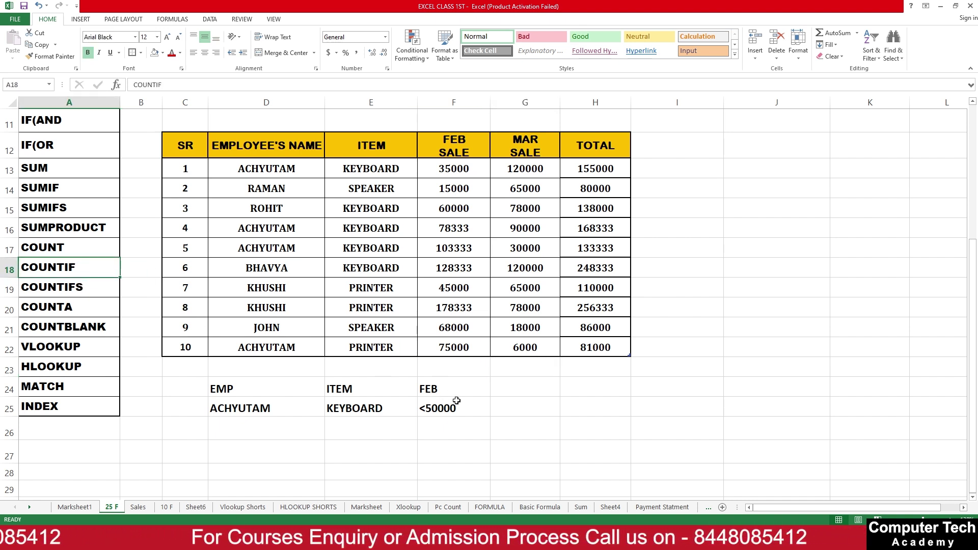
{"action": "left_click", "coordinate": [498, 414]}
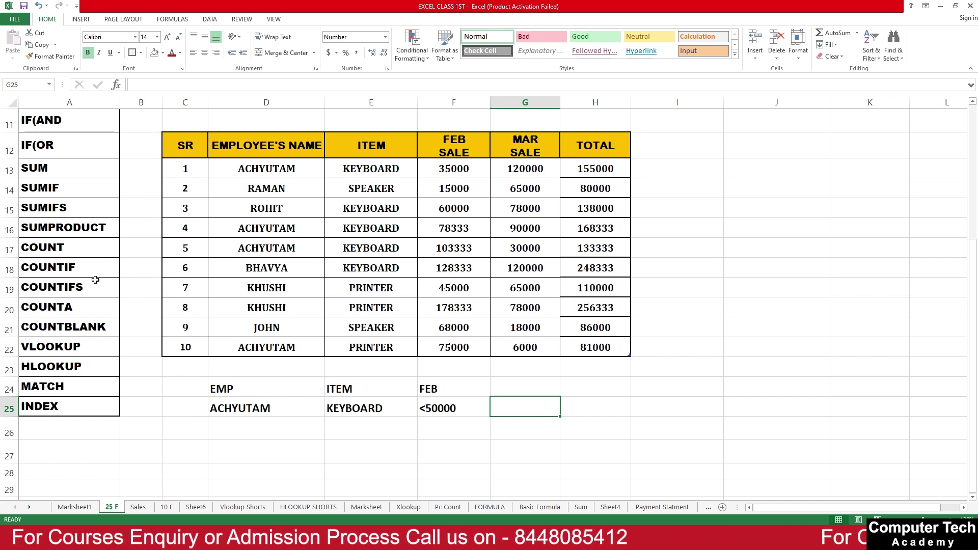
{"action": "left_click", "coordinate": [577, 401]}
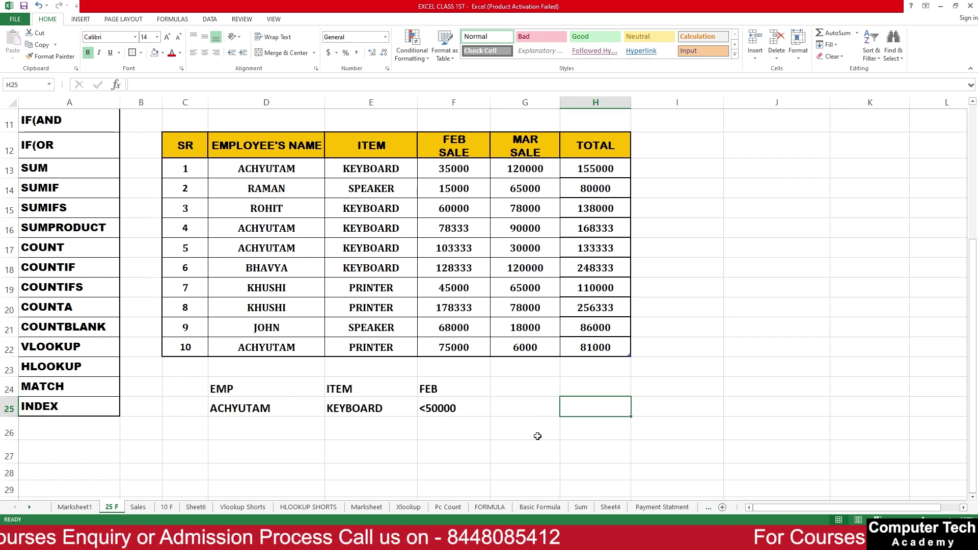
{"action": "left_click", "coordinate": [345, 451]}
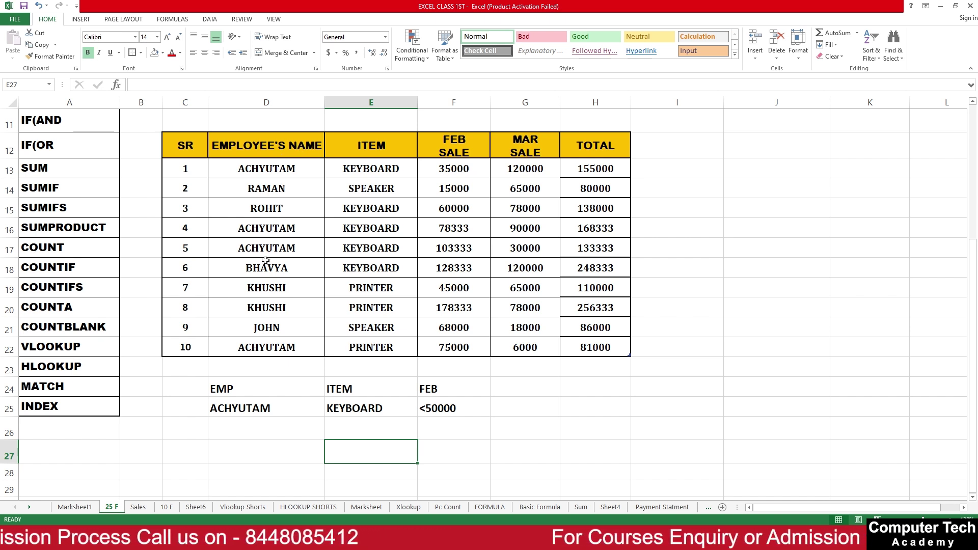
{"action": "left_click", "coordinate": [570, 411]}
{"action": "left_click", "coordinate": [578, 382]}
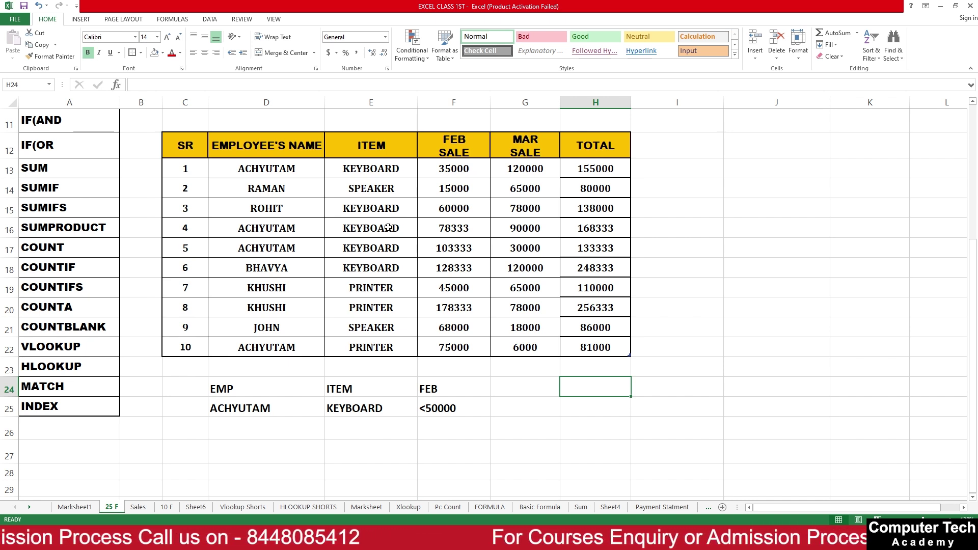
- Start a COUNTIF formula in G24 with the sales table's ITEM column as the range
{"action": "left_click", "coordinate": [529, 382]}
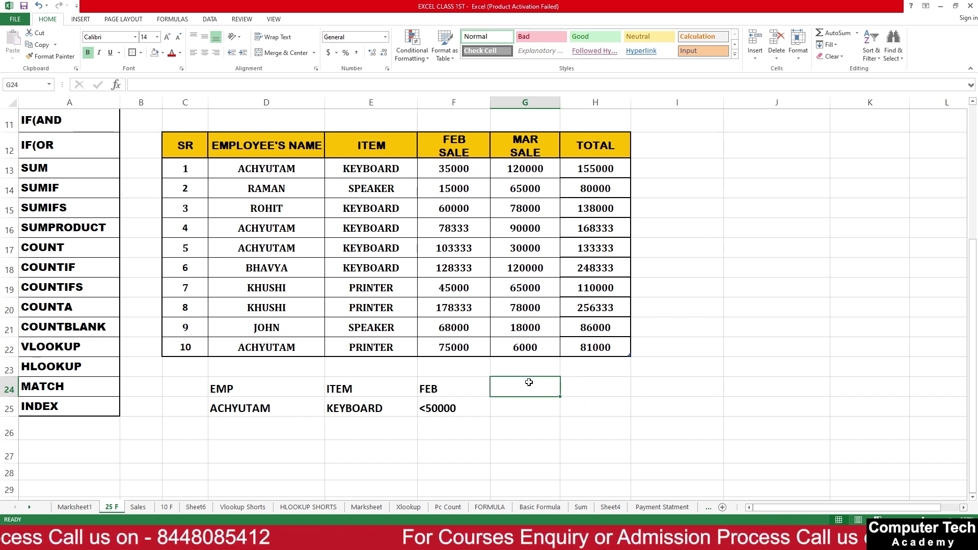
{"action": "type", "text": "="}
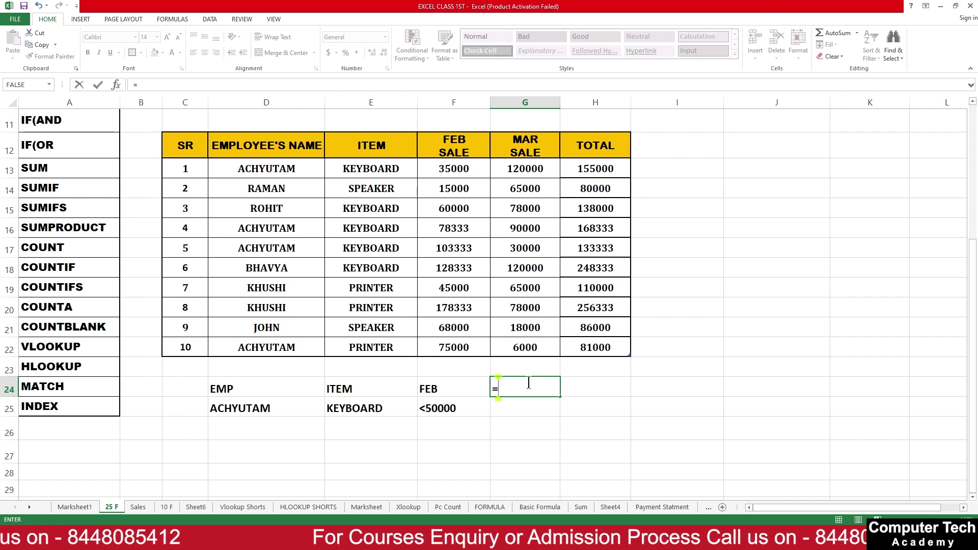
{"action": "type", "text": "counti"}
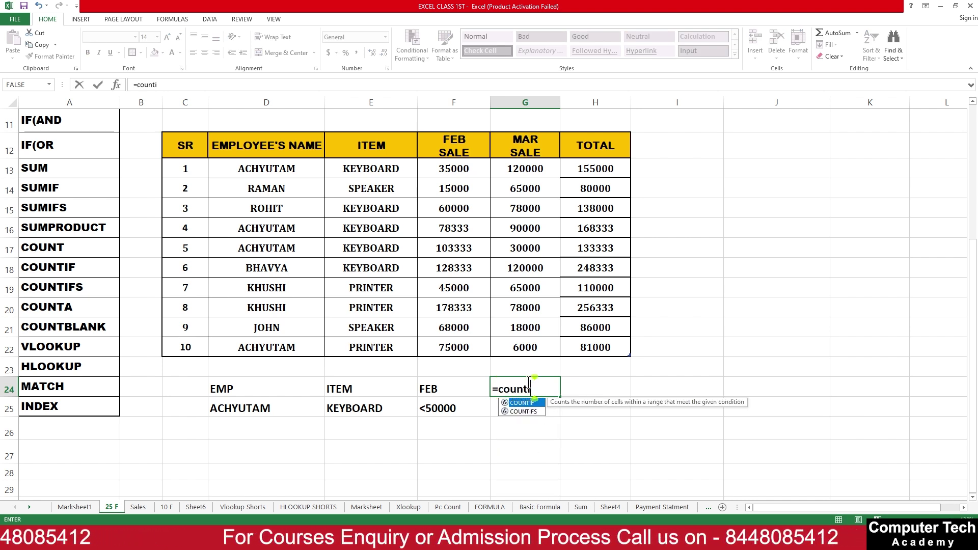
{"action": "type", "text": "f("}
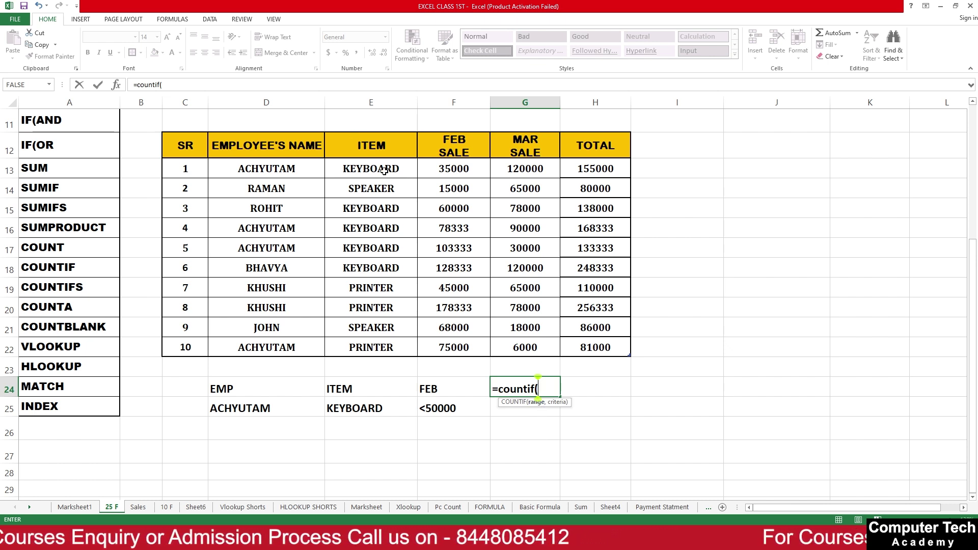
{"action": "left_click_drag", "start_coordinate": [384, 171], "coordinate": [384, 348]}
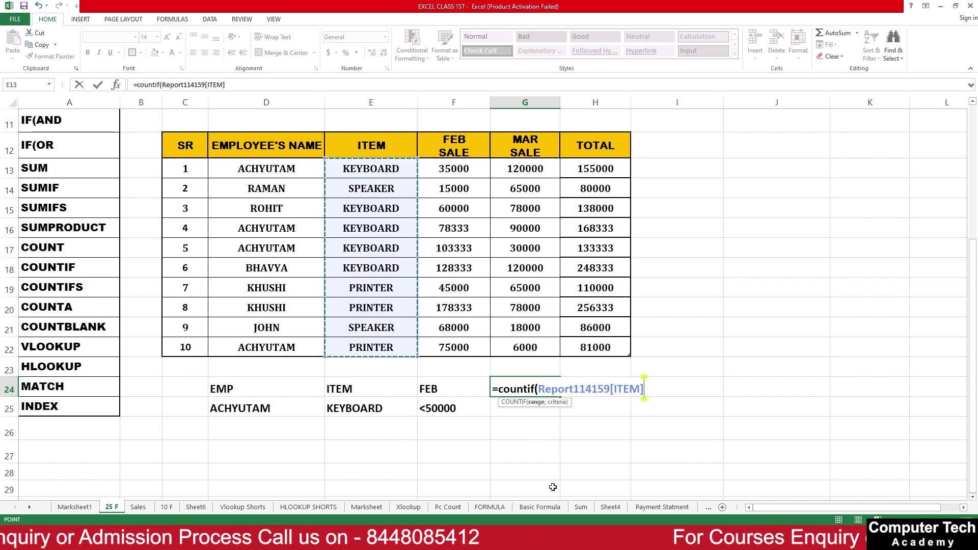
{"action": "type", "text": ","}
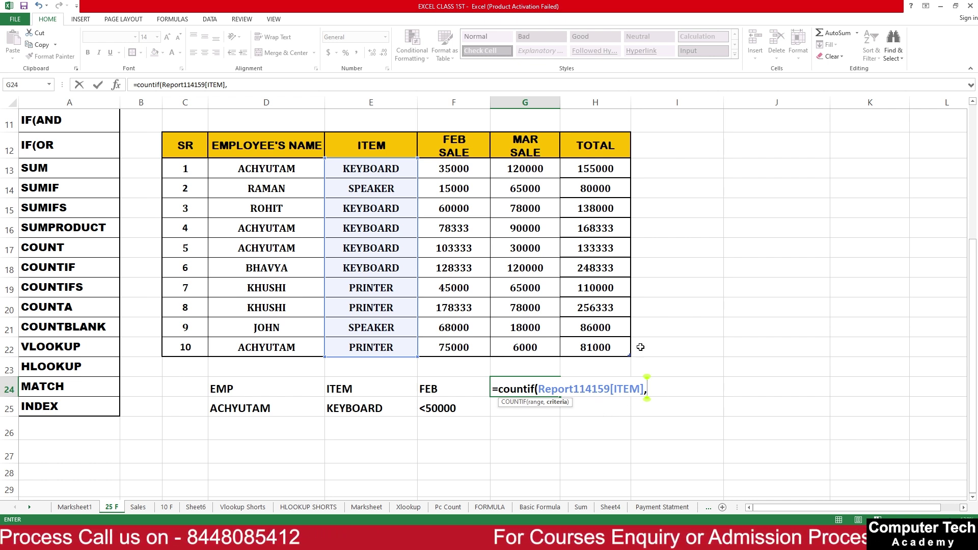
- Complete the COUNTIF formula in G24 with the criterion "KEYBOARD" in capitals
{"action": "type", "text": "\""}
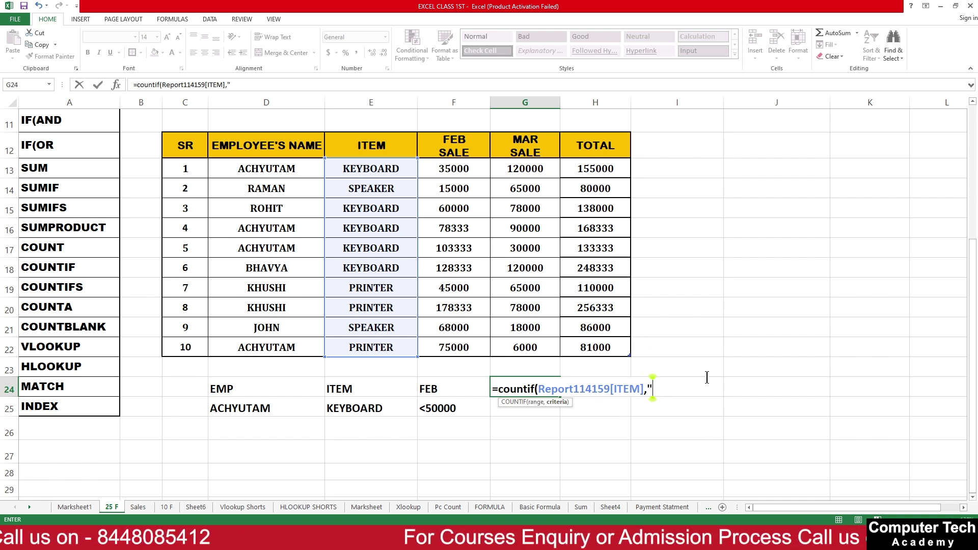
{"action": "type", "text": "keyboard"}
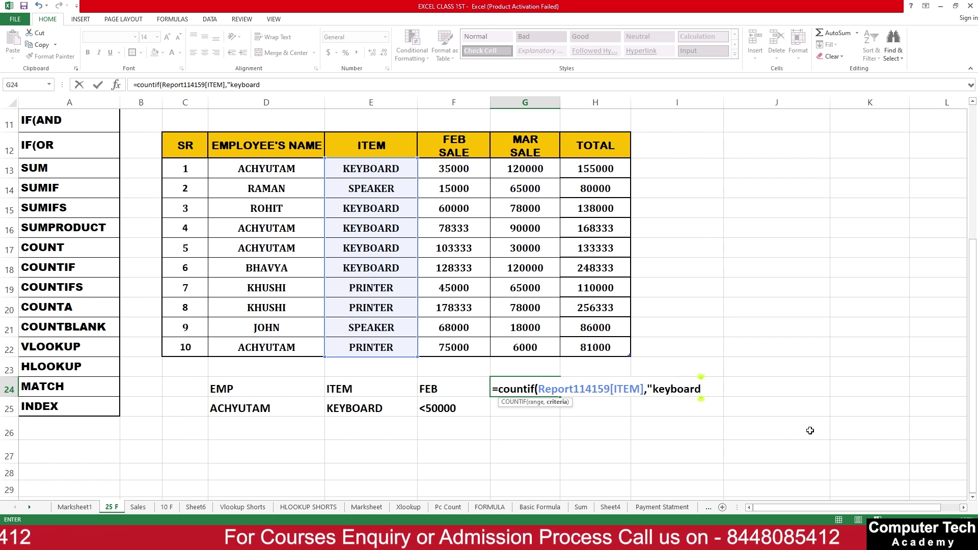
{"action": "key", "text": "BackSpace"}
{"action": "key", "text": "BackSpace"}
{"action": "key", "text": "BackSpace"}
{"action": "key", "text": "BackSpace"}
{"action": "key", "text": "BackSpace"}
{"action": "key", "text": "BackSpace"}
{"action": "key", "text": "BackSpace"}
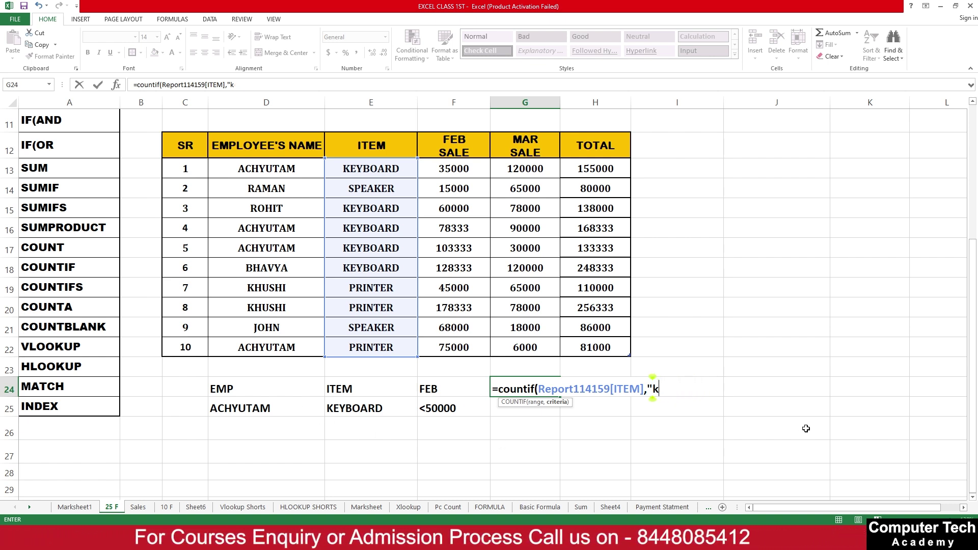
{"action": "type", "text": "KEY"}
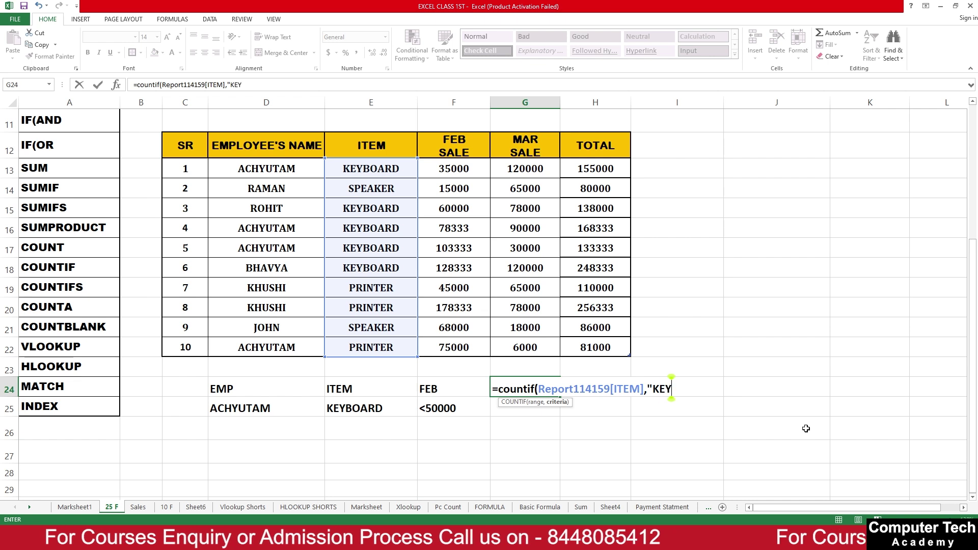
{"action": "type", "text": "BOARD\""}
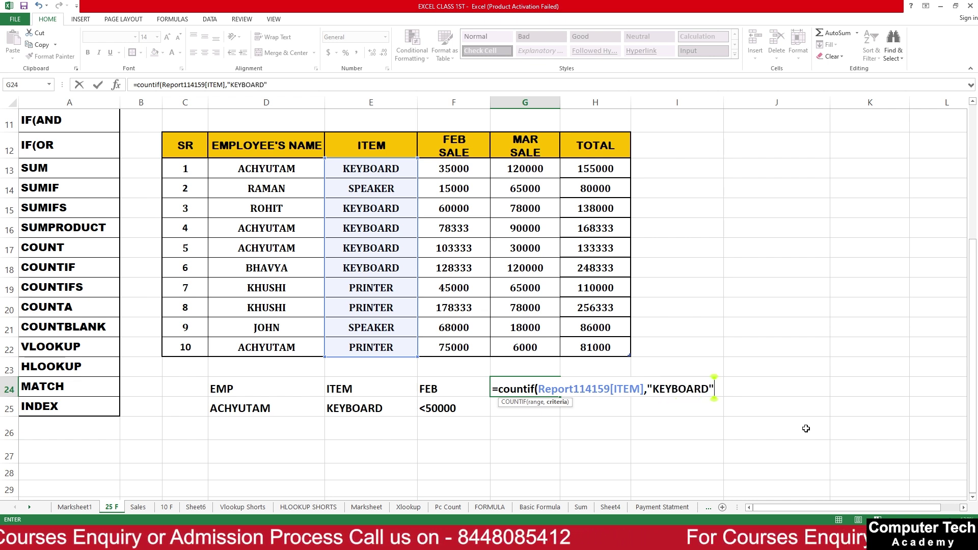
{"action": "type", "text": ")"}
{"action": "key", "text": "ctrl+Return"}
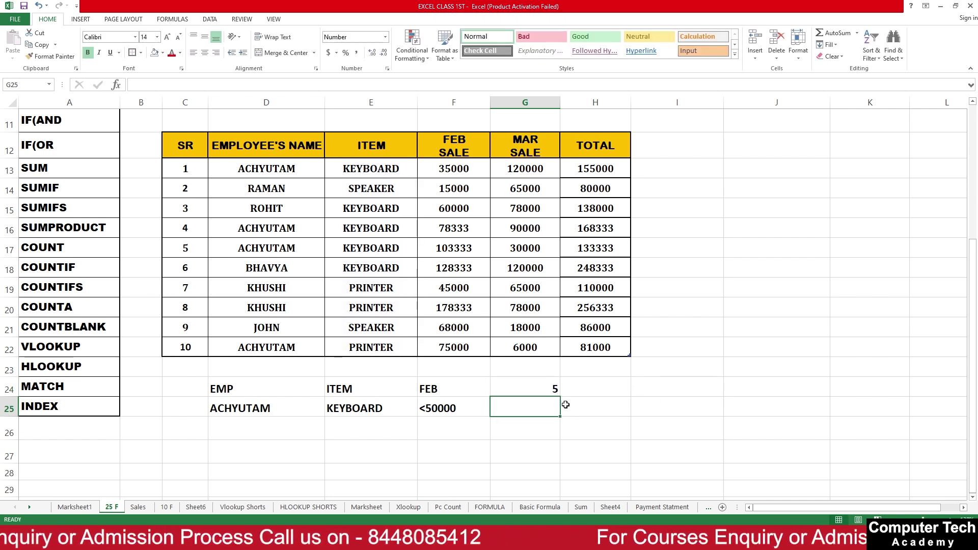
- Test the COUNTIF formula by entering G as the item in E16, and undo the change
{"action": "left_click", "coordinate": [369, 229]}
{"action": "type", "text": "G"}
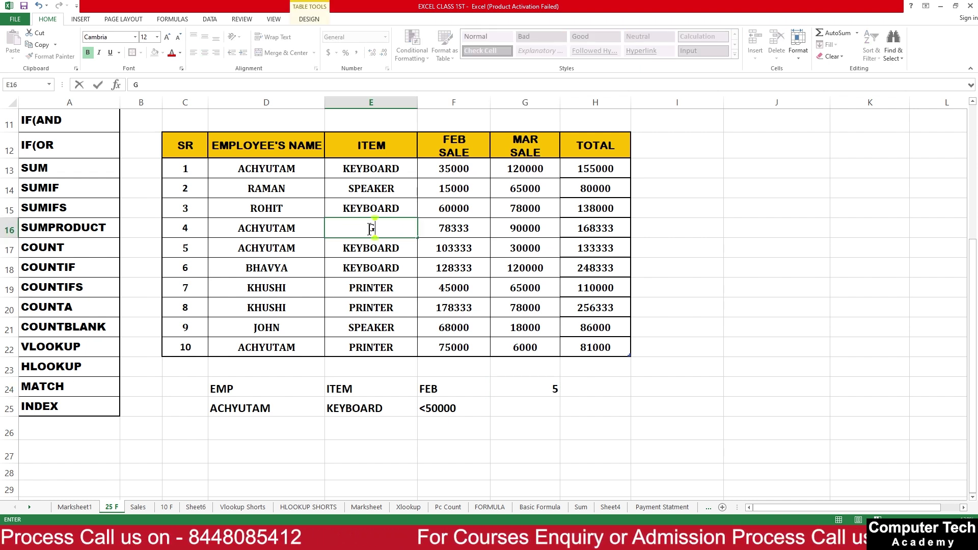
{"action": "key", "text": "Return"}
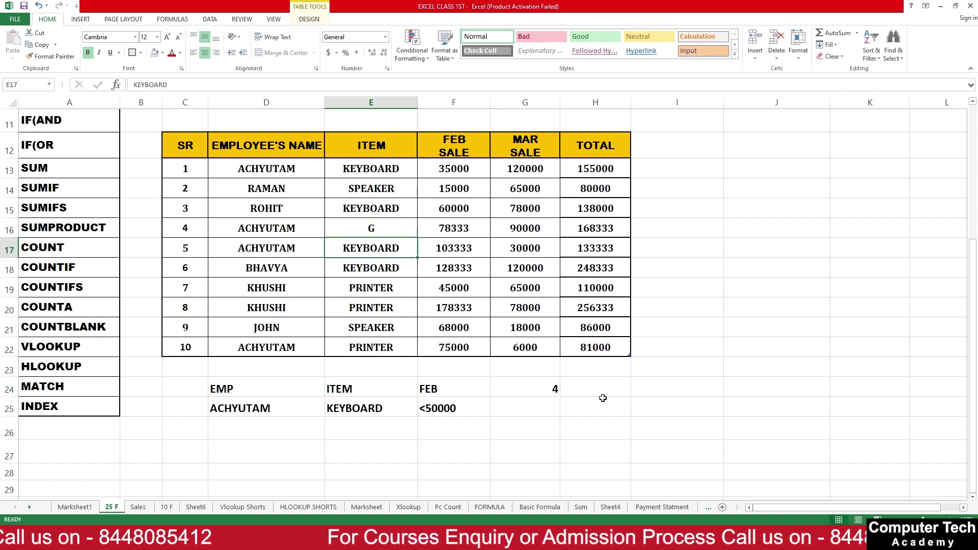
{"action": "key", "text": "ctrl+z"}
- Replace the formula in G24 with =COUNTIF(Report114159[ITEM],E25), taking the criterion from cell E25
{"action": "left_click", "coordinate": [525, 390]}
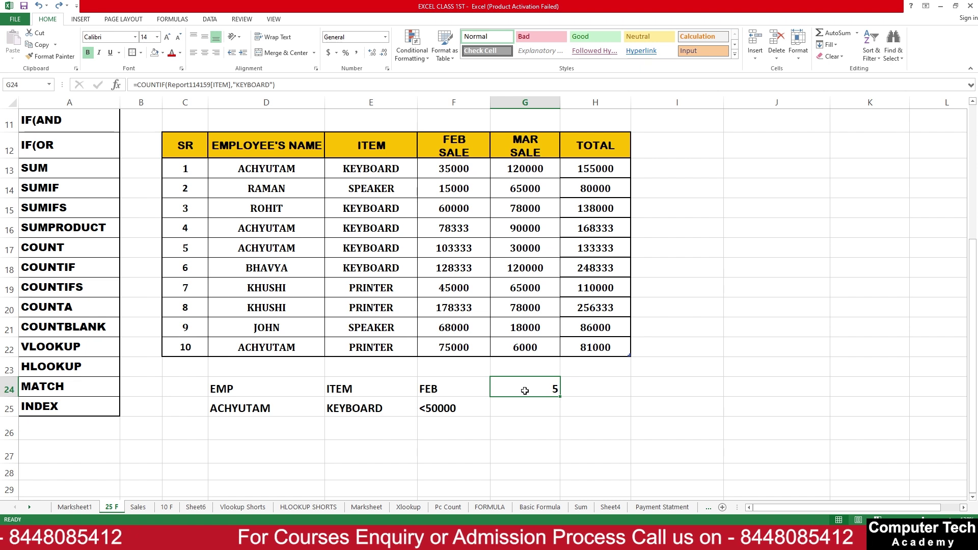
{"action": "type", "text": "=CO"}
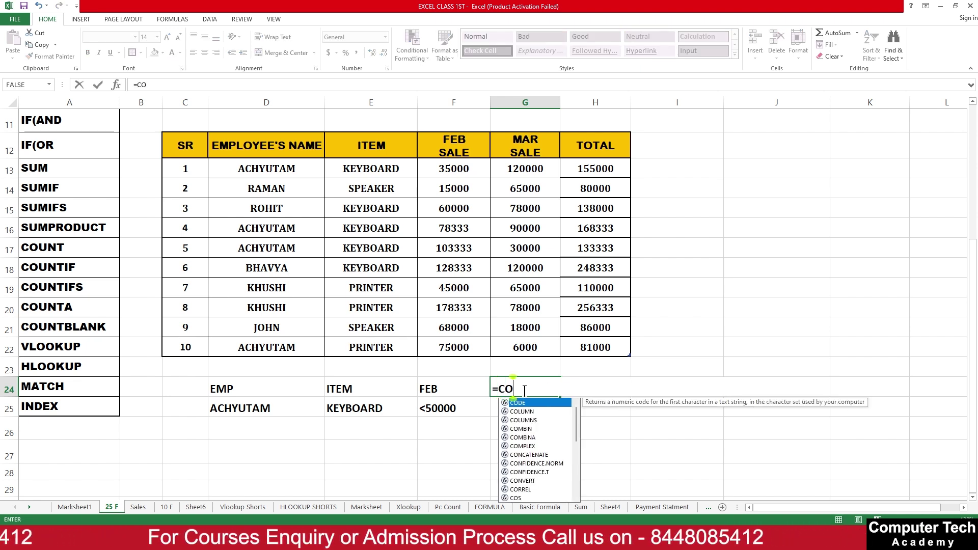
{"action": "type", "text": "UNTIF("}
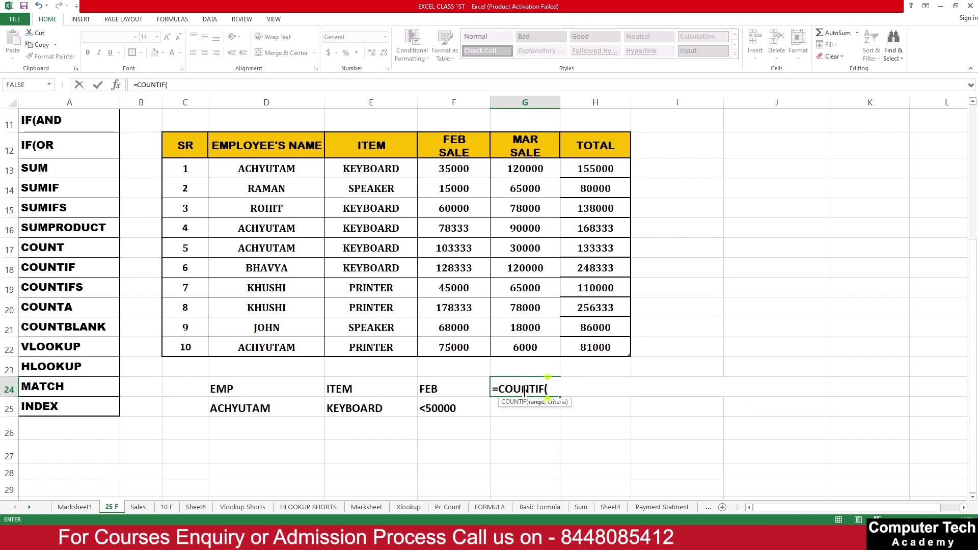
{"action": "left_click_drag", "start_coordinate": [365, 169], "coordinate": [371, 351]}
{"action": "type", "text": ","}
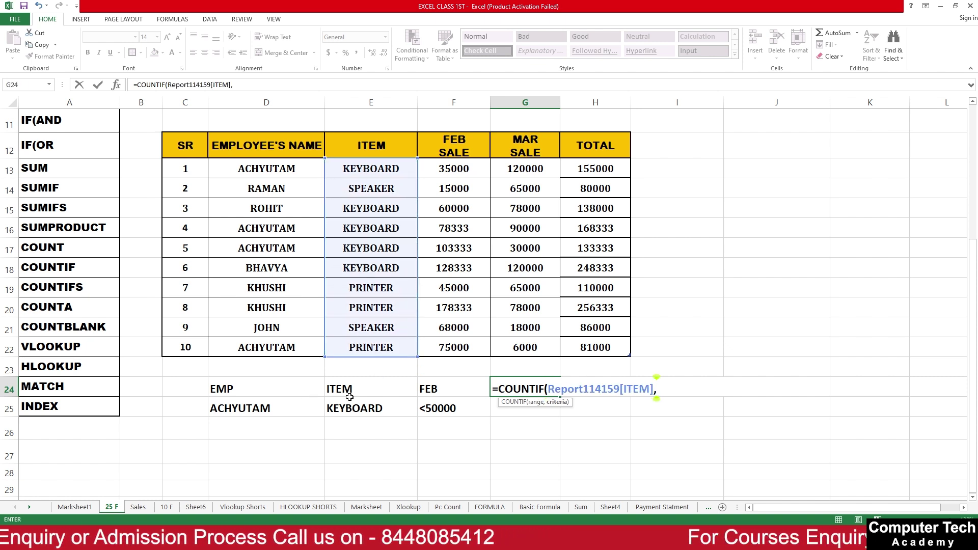
{"action": "left_click", "coordinate": [360, 406]}
{"action": "type", "text": ")"}
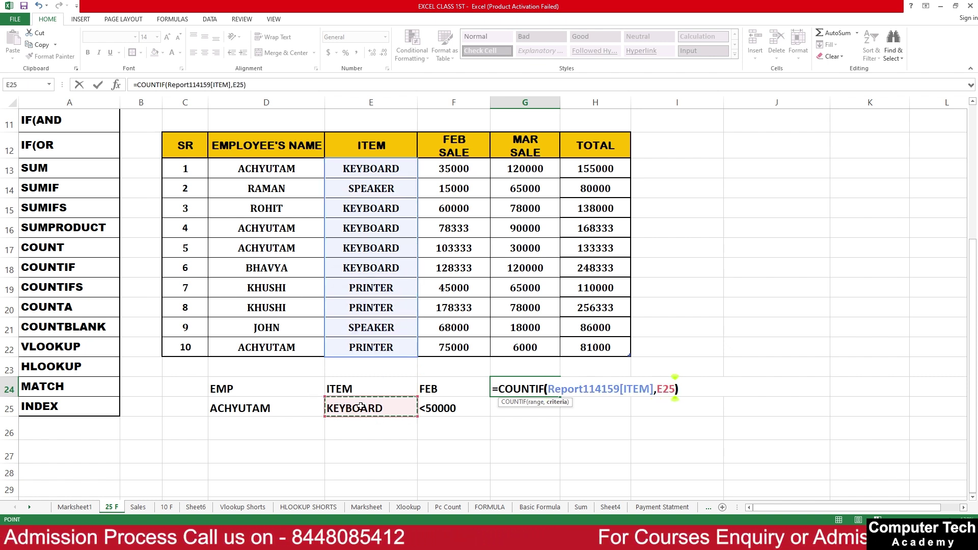
{"action": "key", "text": "Return"}
- Change the ITEM criterion in E25 to PRINTER
{"action": "left_click", "coordinate": [349, 415]}
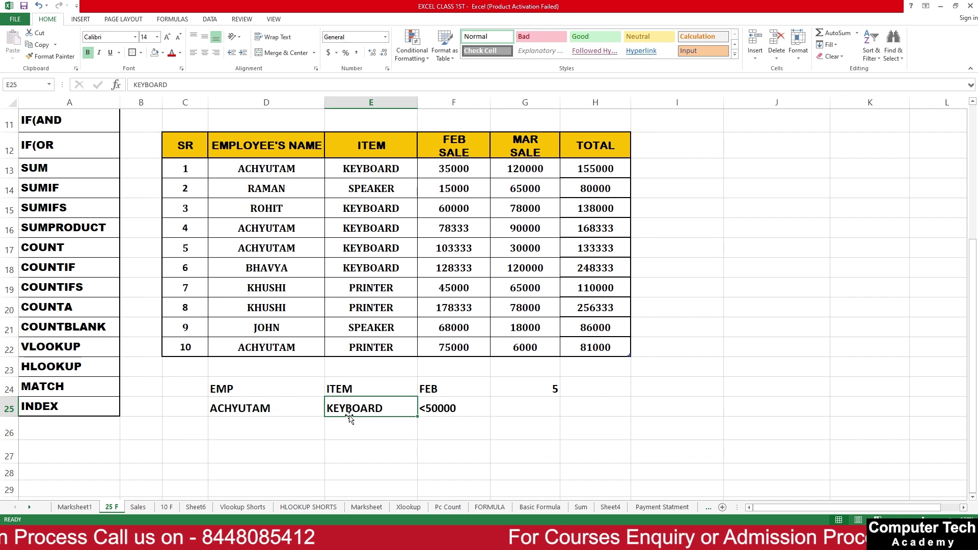
{"action": "type", "text": "PRINTER"}
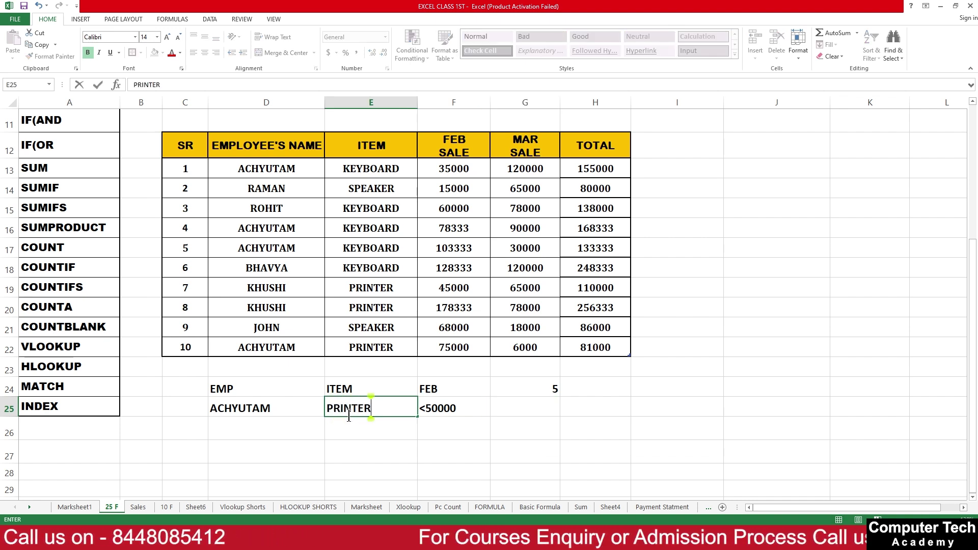
{"action": "key", "text": "Return"}
- Clear G24 and begin a COUNTIFS formula there, matching the EMPLOYEE'S NAME column of the table to cell D25
{"action": "left_click", "coordinate": [508, 381]}
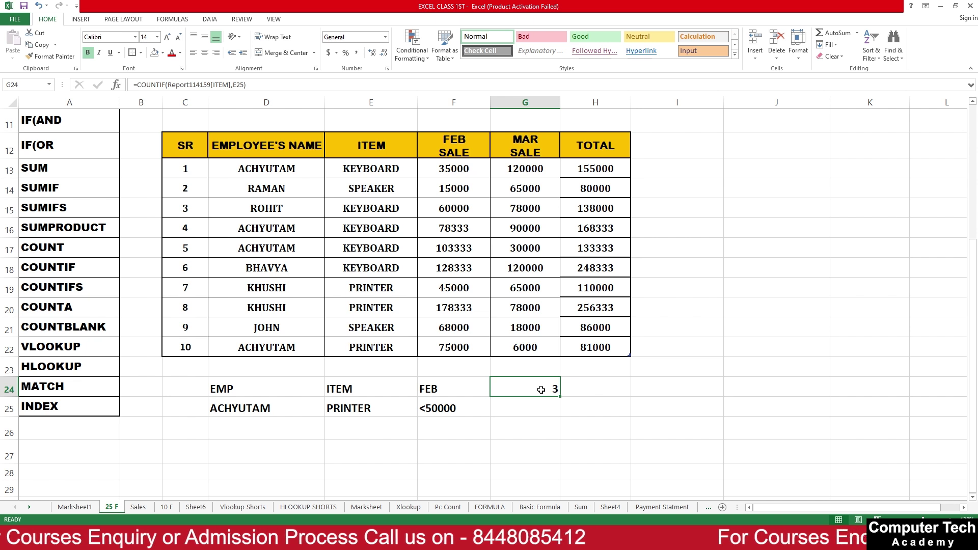
{"action": "left_click", "coordinate": [105, 288]}
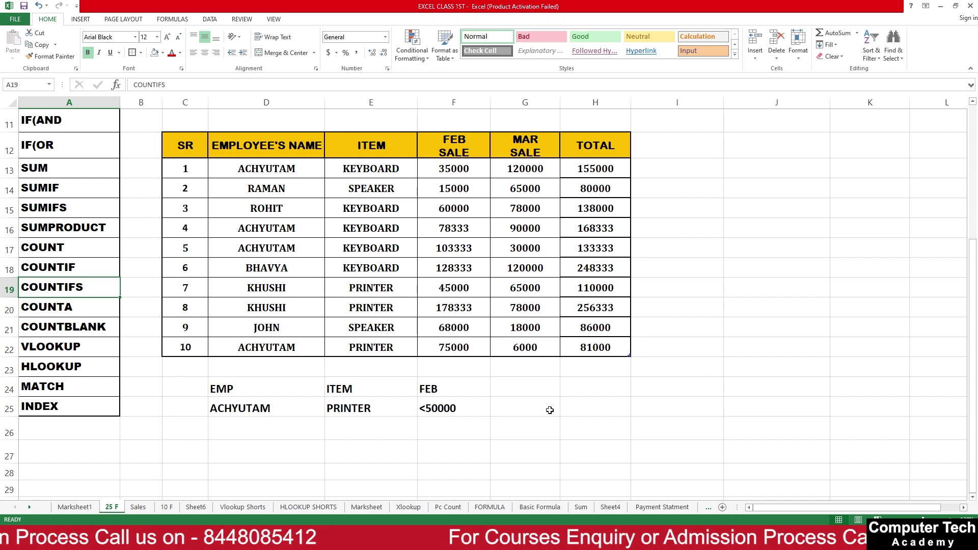
{"action": "left_click", "coordinate": [544, 393]}
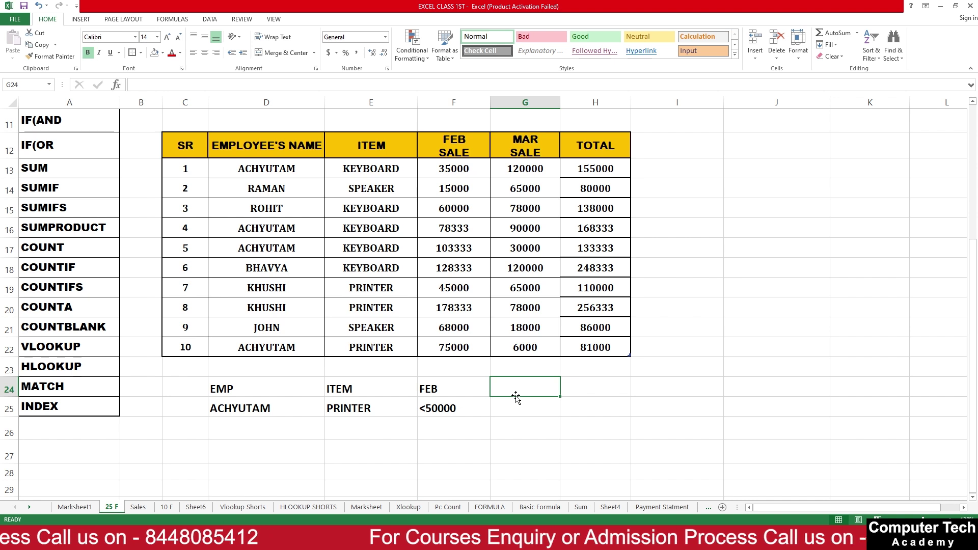
{"action": "type", "text": "=COUNTI"}
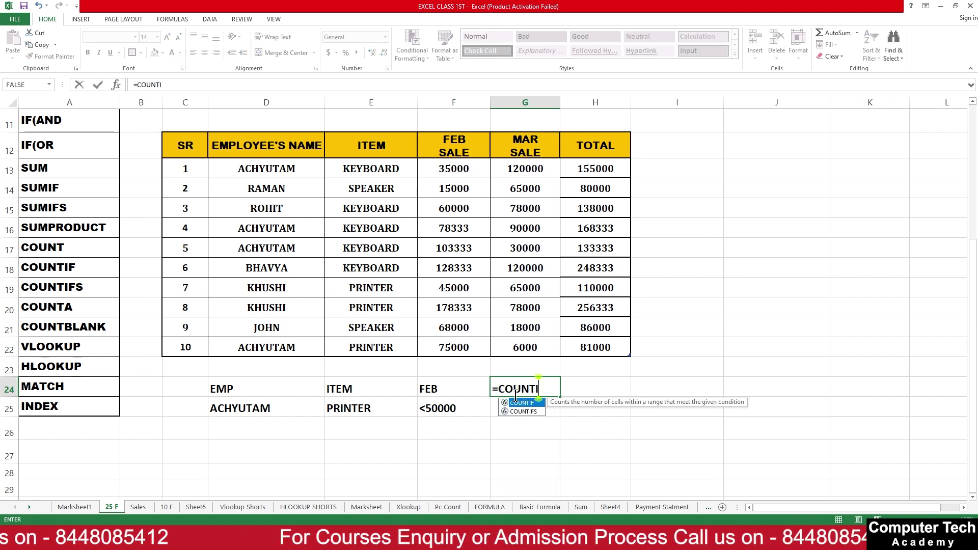
{"action": "type", "text": "FS("}
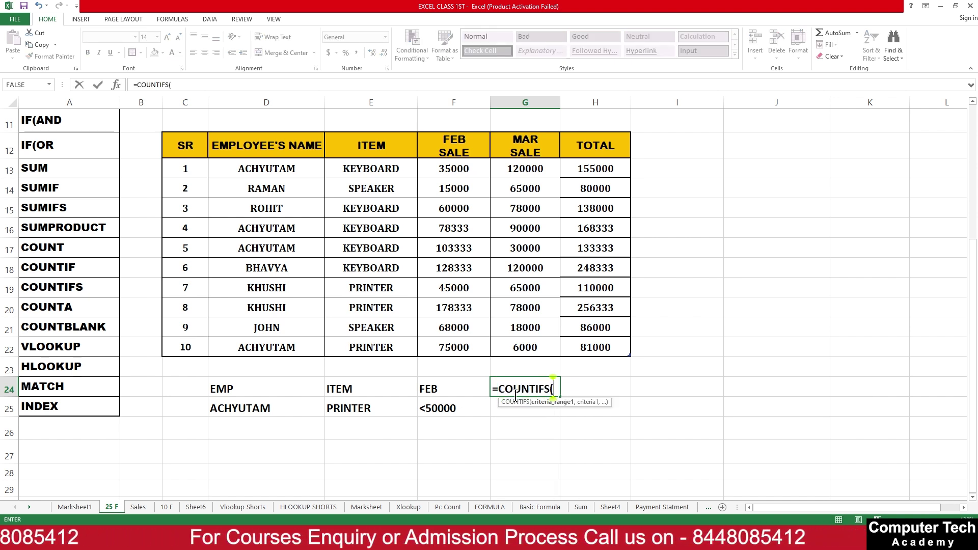
{"action": "left_click_drag", "start_coordinate": [283, 166], "coordinate": [338, 365]}
{"action": "type", "text": ","}
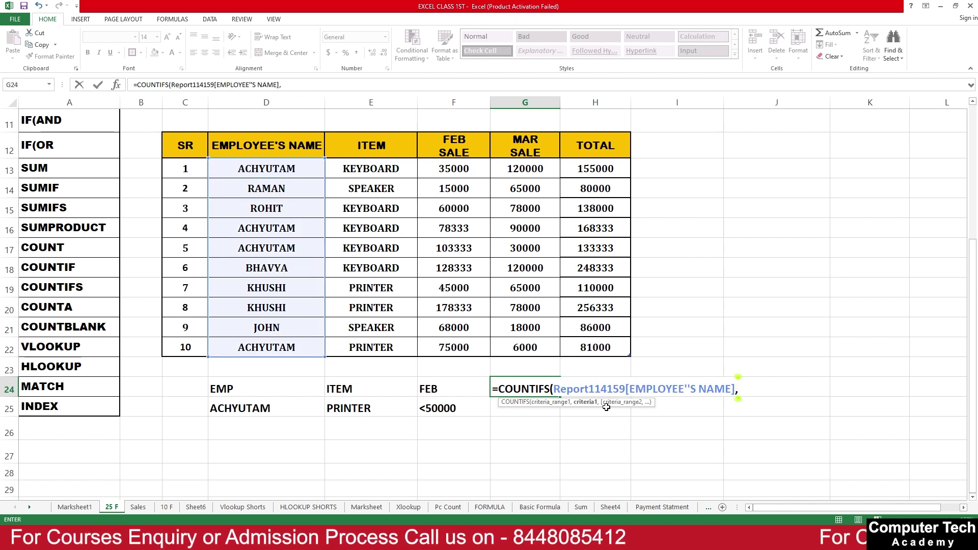
{"action": "left_click", "coordinate": [265, 409]}
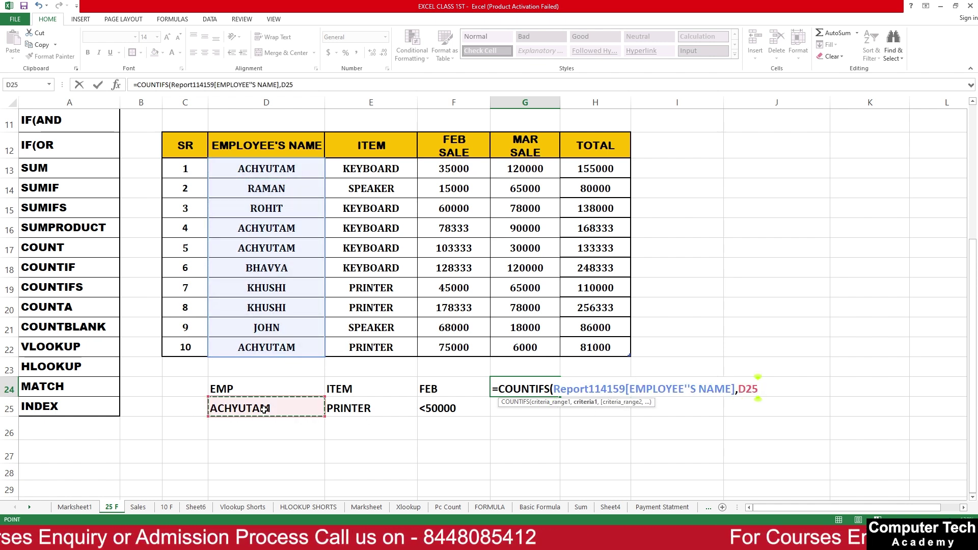
- Add the table's ITEM column with criterion E25 as the second COUNTIFS condition and complete the formula in G24
{"action": "type", "text": ","}
{"action": "left_click_drag", "start_coordinate": [387, 168], "coordinate": [384, 341]}
{"action": "type", "text": ","}
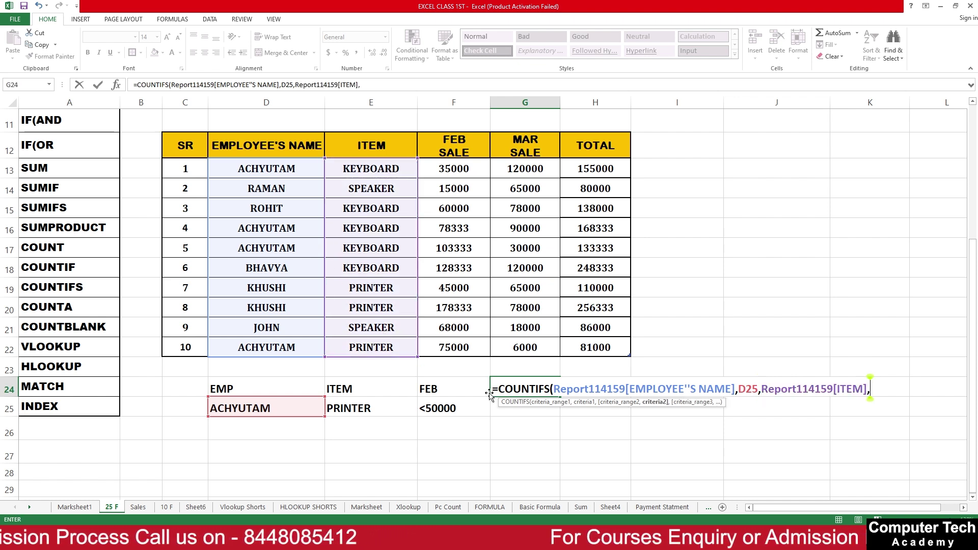
{"action": "left_click", "coordinate": [350, 407]}
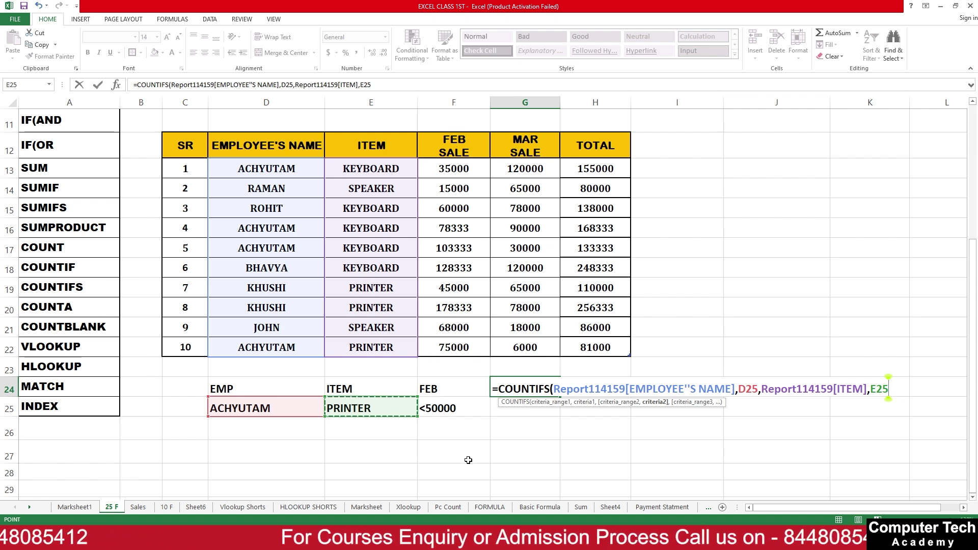
{"action": "type", "text": ")"}
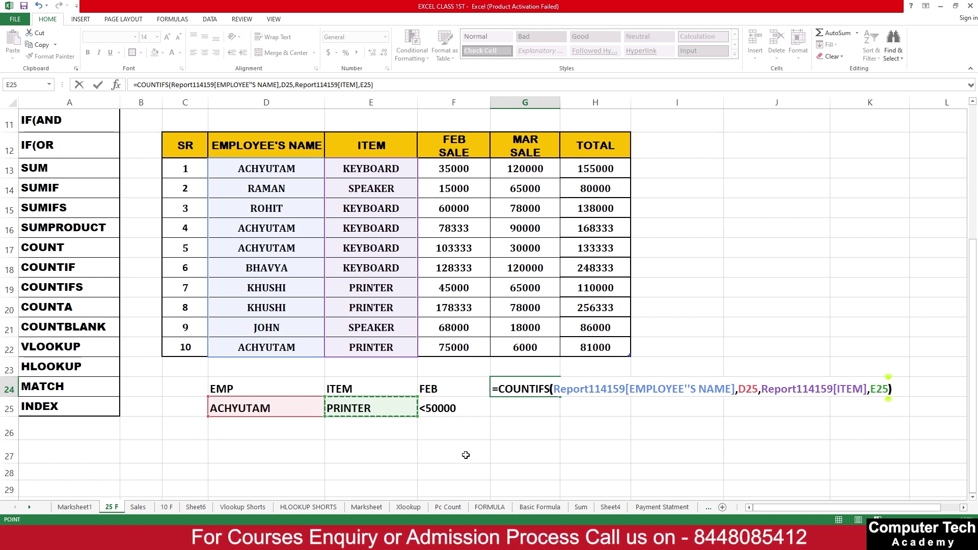
{"action": "key", "text": "Return"}
{"action": "left_click", "coordinate": [540, 394]}
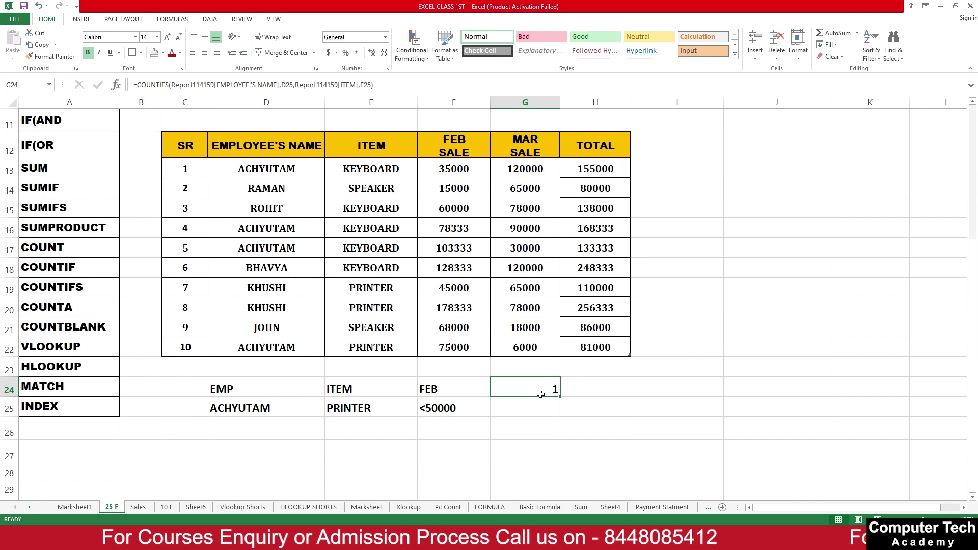
- Change the ITEM criterion in E25 to KEYBOARD and check the COUNTIFS result in G24
{"action": "left_click", "coordinate": [374, 407]}
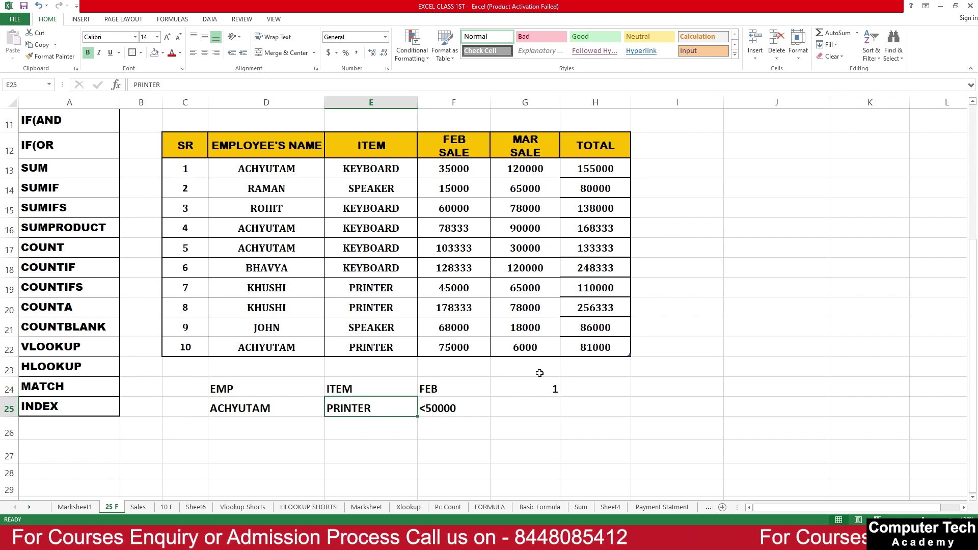
{"action": "type", "text": "KEYBOARD"}
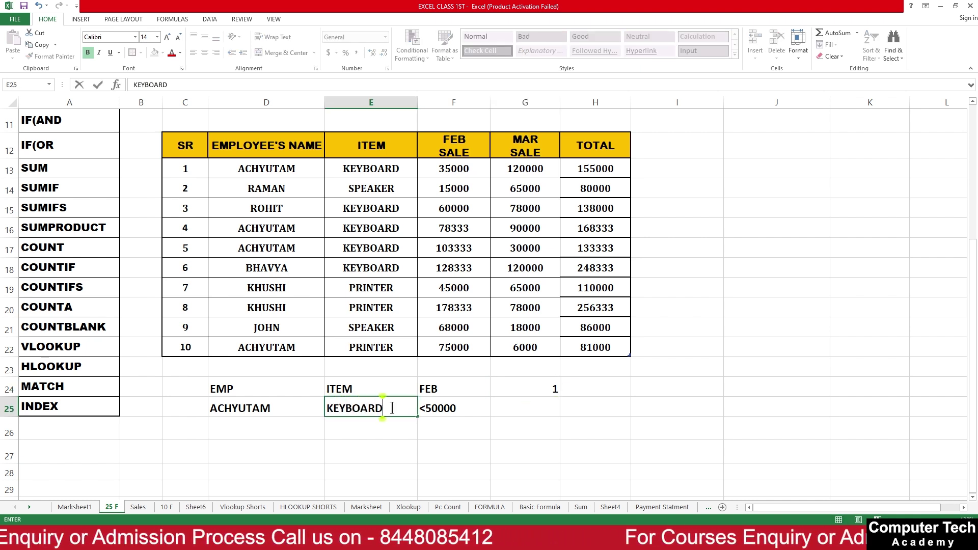
{"action": "key", "text": "Return"}
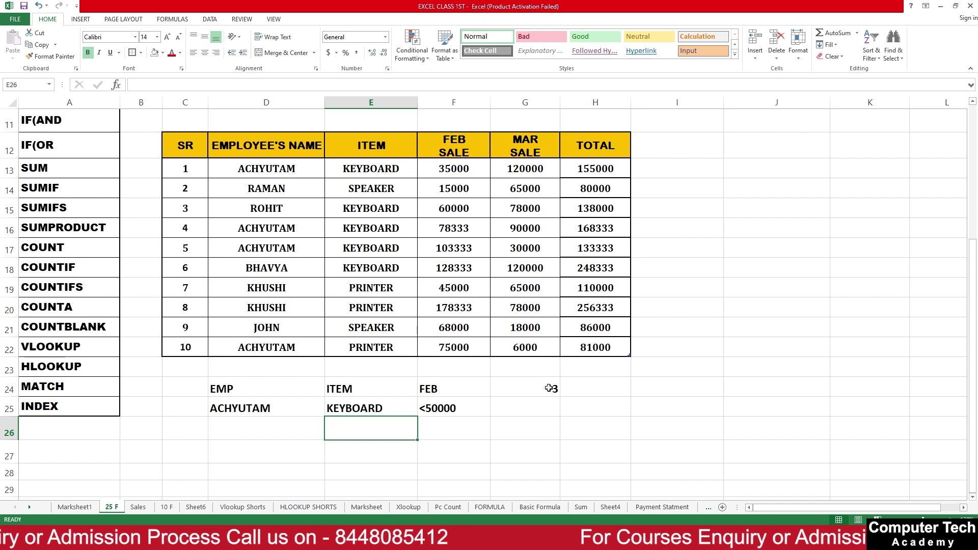
{"action": "left_click", "coordinate": [565, 382]}
{"action": "left_click", "coordinate": [552, 388]}
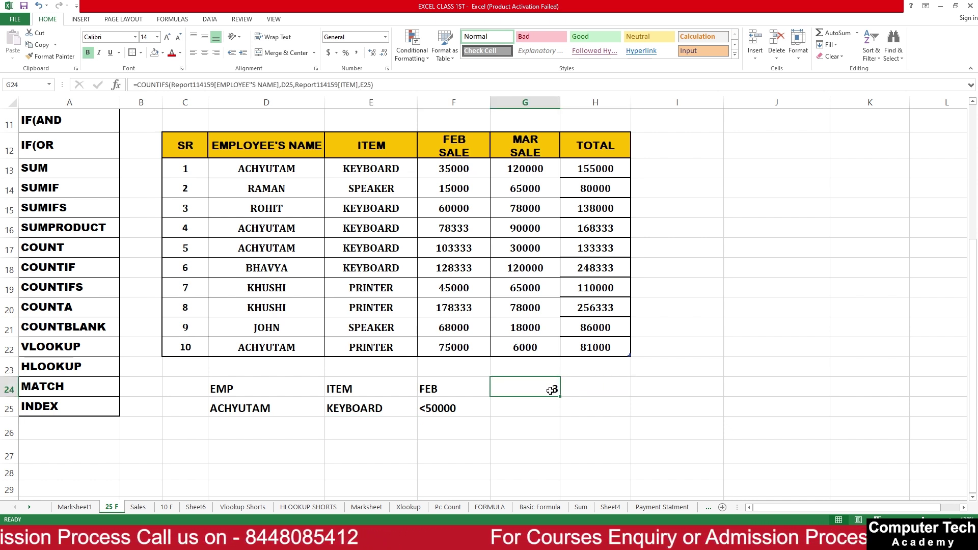
- Replace the formula in G24 with =COUNTBLANK(Report114159), covering the whole data area of the sales table
{"action": "key", "text": "Delete"}
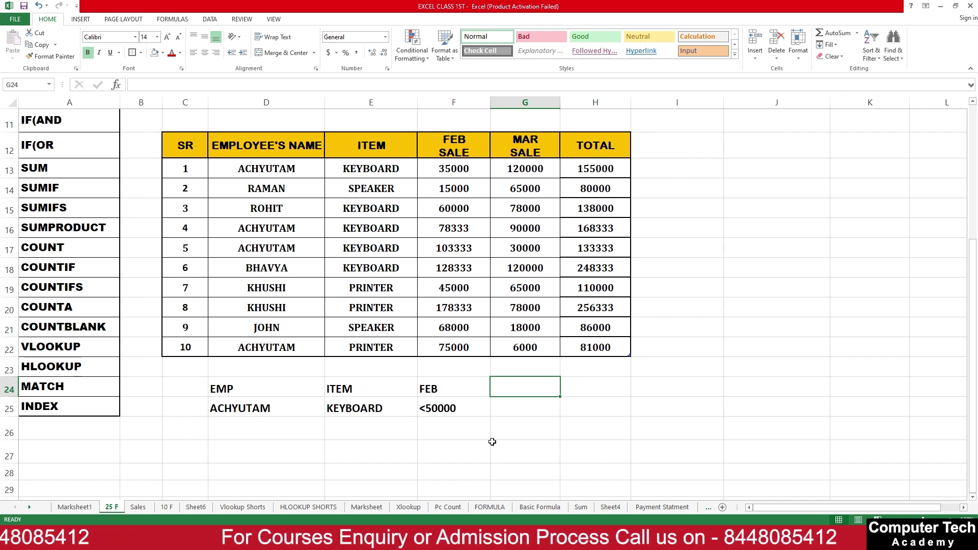
{"action": "type", "text": "CO"}
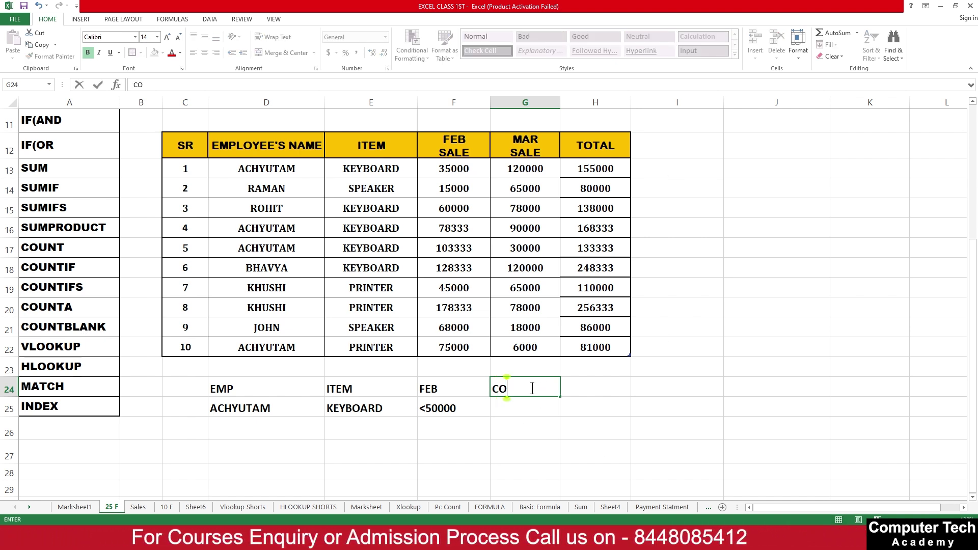
{"action": "type", "text": "UNTBLAN"}
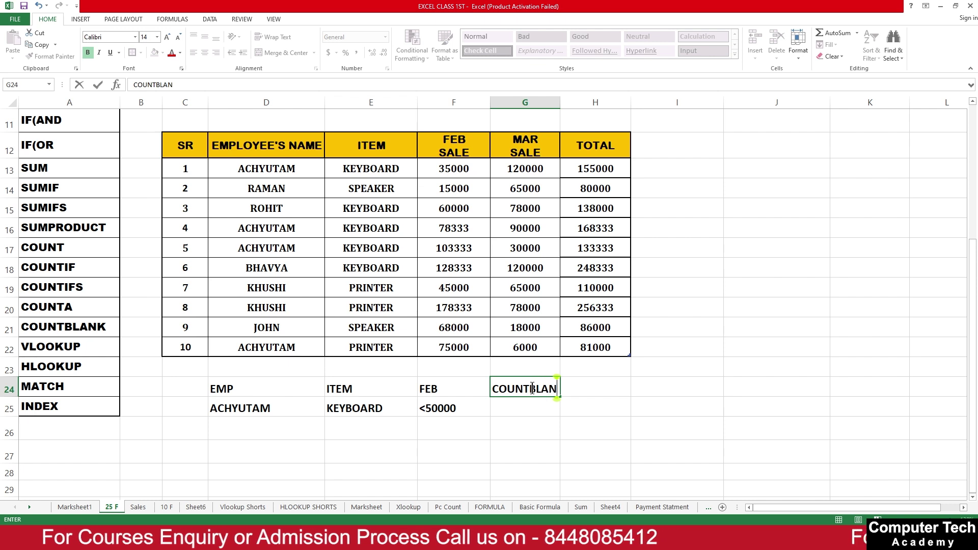
{"action": "type", "text": "K("}
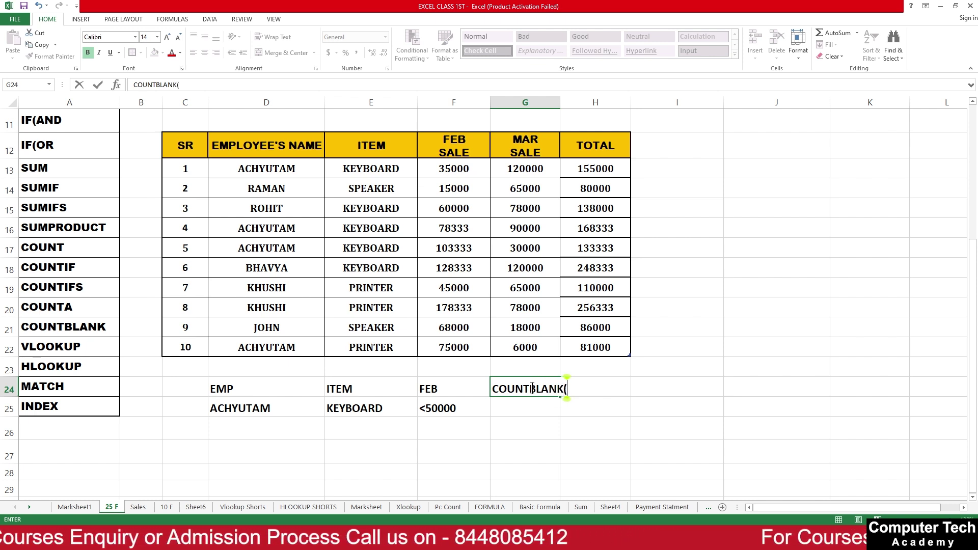
{"action": "left_click", "coordinate": [494, 388]}
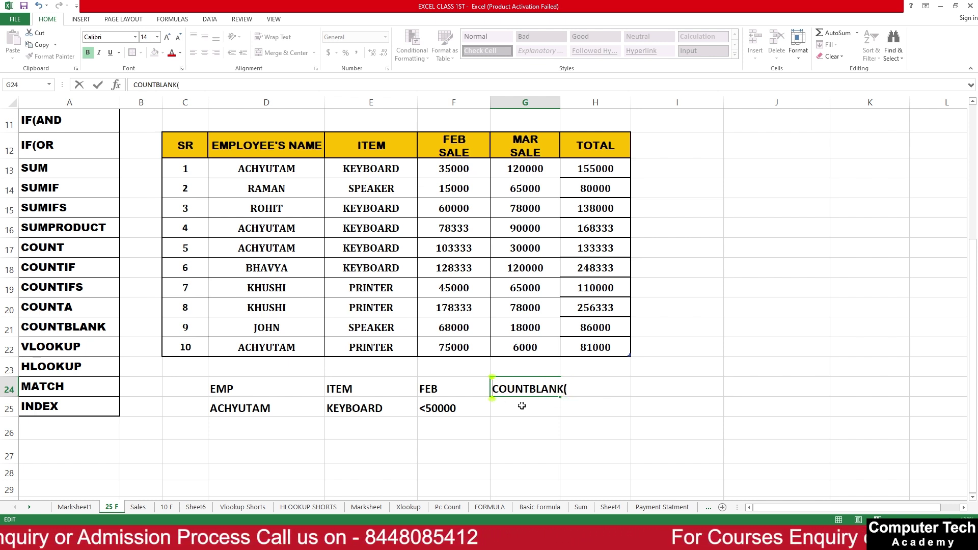
{"action": "type", "text": "="}
{"action": "left_click", "coordinate": [573, 389]}
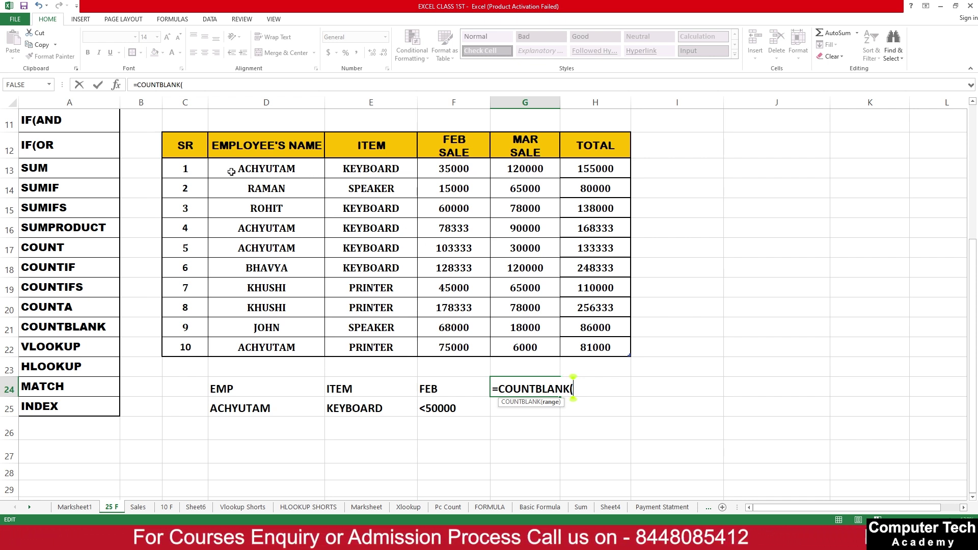
{"action": "left_click_drag", "start_coordinate": [192, 162], "coordinate": [593, 347]}
{"action": "key", "text": "Return"}
{"action": "left_click", "coordinate": [539, 390]}
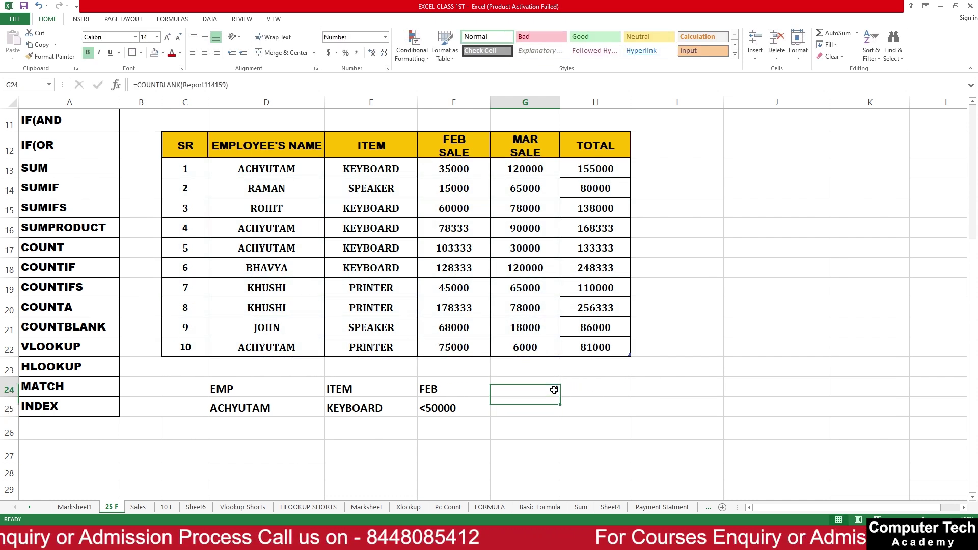
- Test COUNTBLANK by emptying table cells G20, E16, E20 and D17, and check the result in G24
{"action": "left_click", "coordinate": [535, 312]}
{"action": "key", "text": "Delete"}
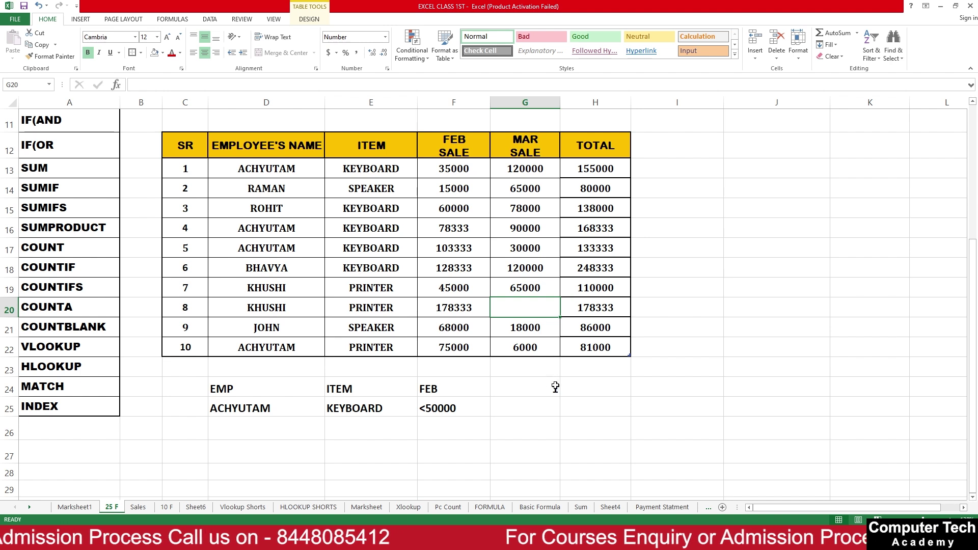
{"action": "left_click", "coordinate": [380, 220]}
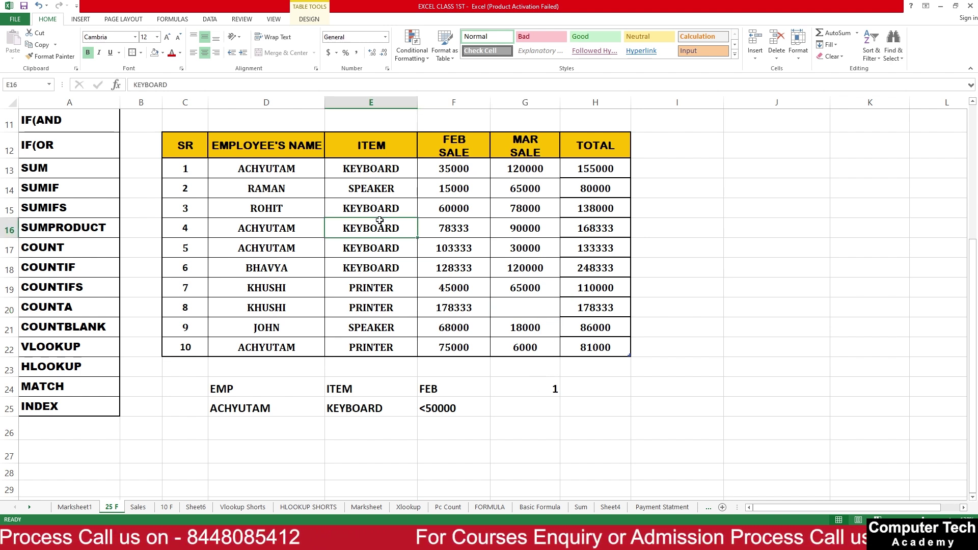
{"action": "key", "text": "Delete"}
{"action": "left_click", "coordinate": [384, 287]}
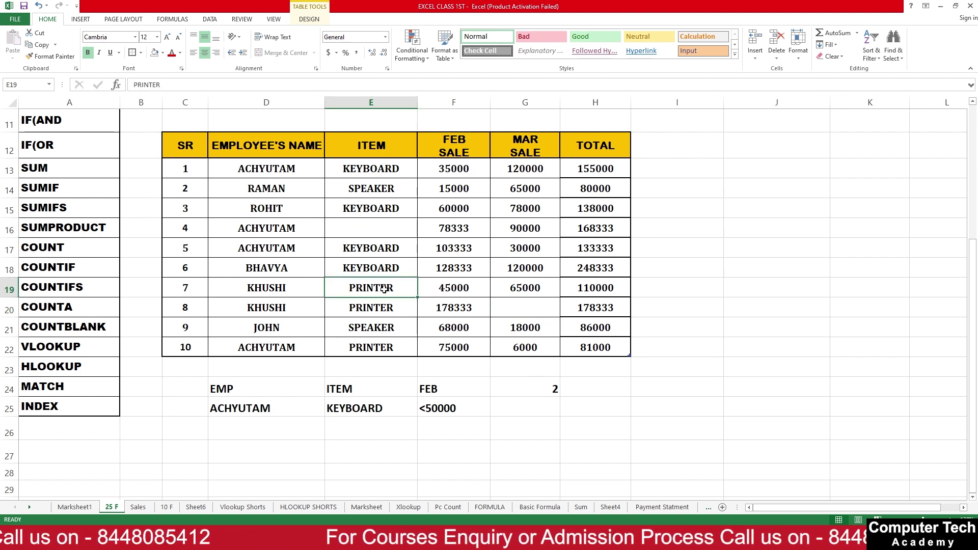
{"action": "left_click", "coordinate": [383, 306]}
{"action": "key", "text": "Delete"}
{"action": "left_click", "coordinate": [260, 243]}
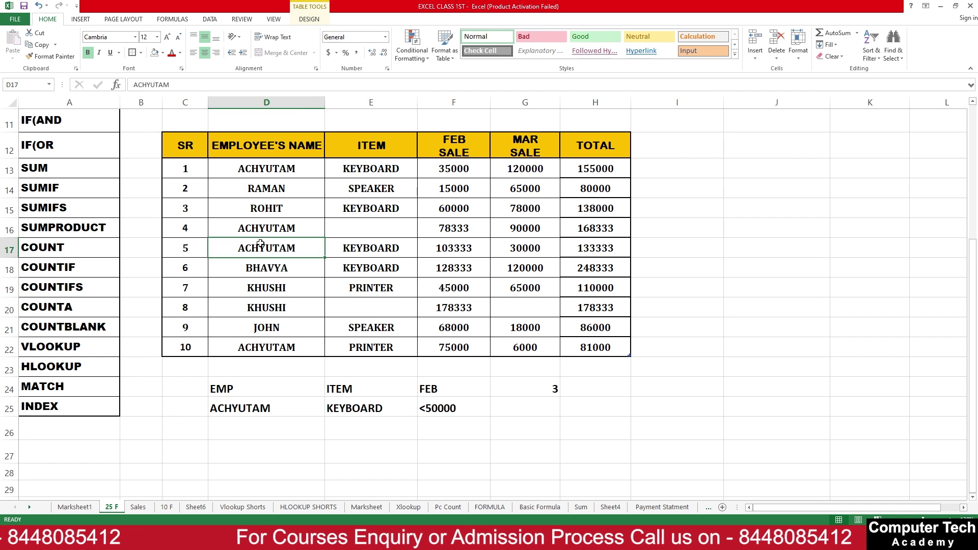
{"action": "key", "text": "Delete"}
{"action": "left_click", "coordinate": [376, 327]}
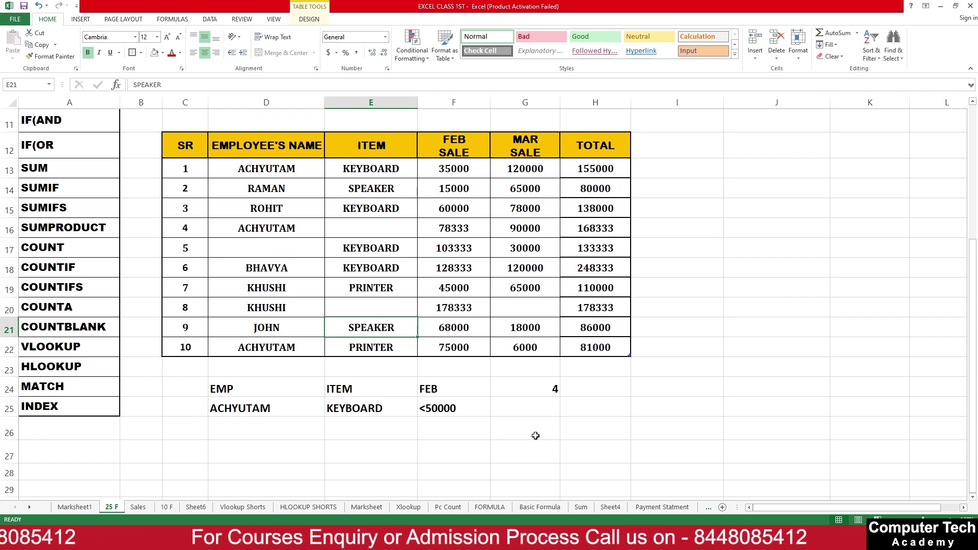
{"action": "left_click", "coordinate": [517, 387]}
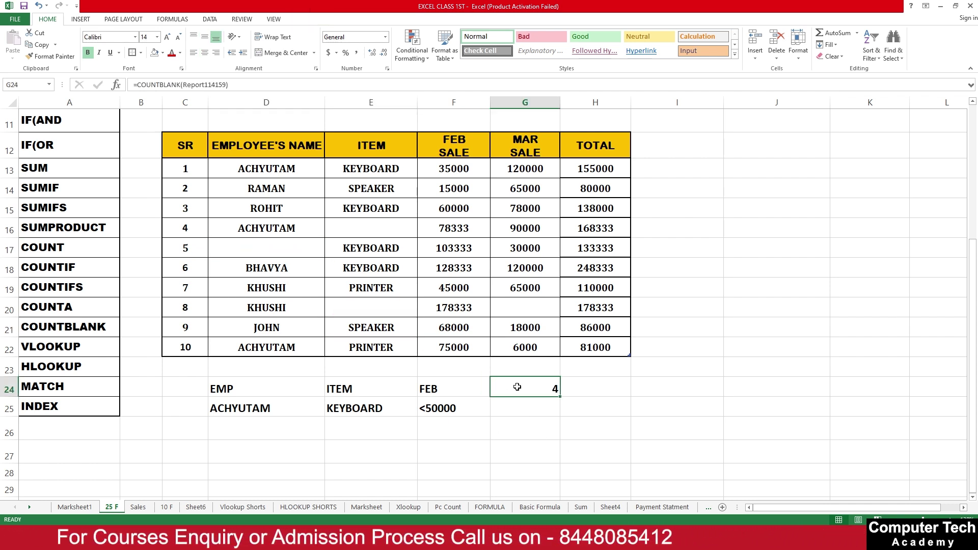
- Enter only a space in the empty cell G20 to test COUNTBLANK, and undo the test edits in the table
{"action": "double_click", "coordinate": [519, 306]}
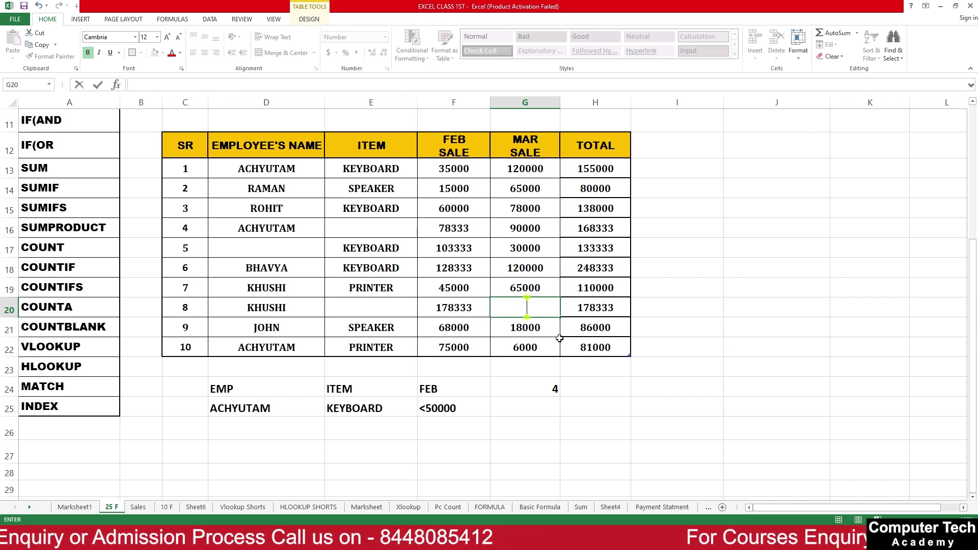
{"action": "key", "text": "Return"}
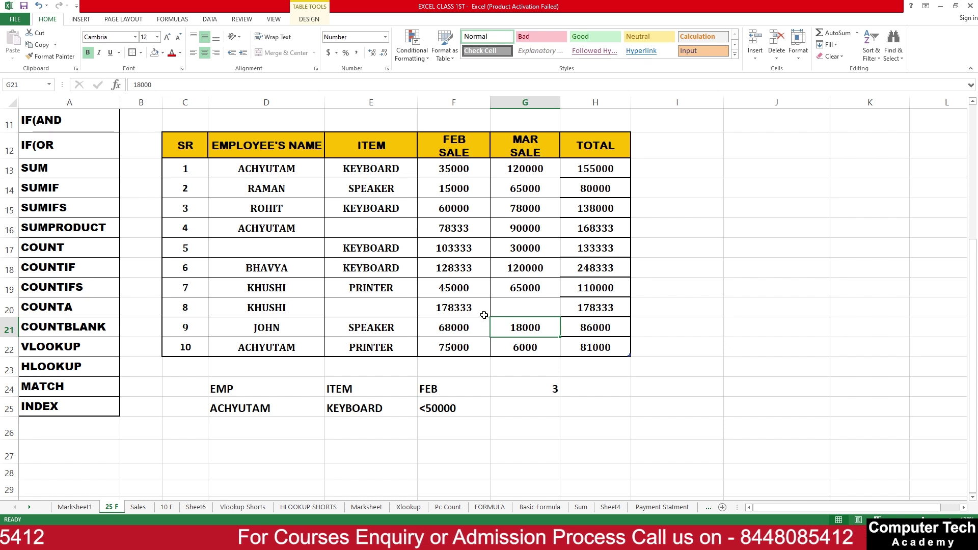
{"action": "key", "text": "ctrl+z"}
{"action": "key", "text": "ctrl+z"}
{"action": "key", "text": "ctrl+z"}
{"action": "key", "text": "ctrl+z"}
{"action": "key", "text": "ctrl+z"}
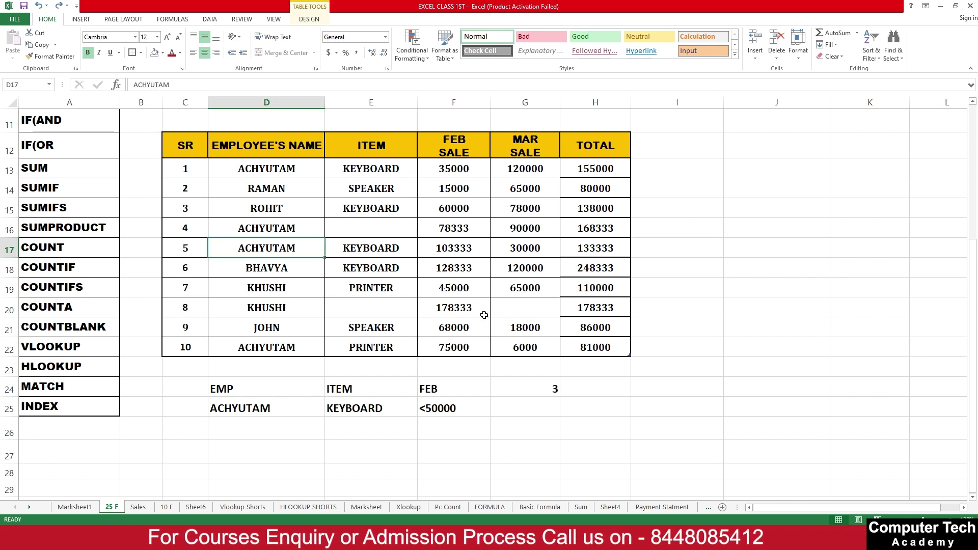
- Clear the COUNTBLANK formula from G24 and delete the criteria block in C24:F26
{"action": "left_click", "coordinate": [551, 389]}
{"action": "key", "text": "Delete"}
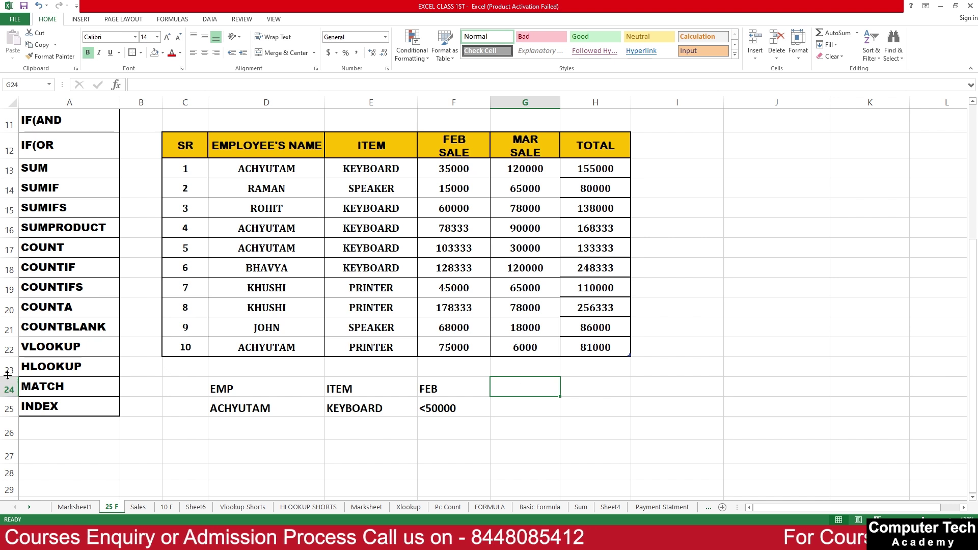
{"action": "left_click", "coordinate": [69, 348]}
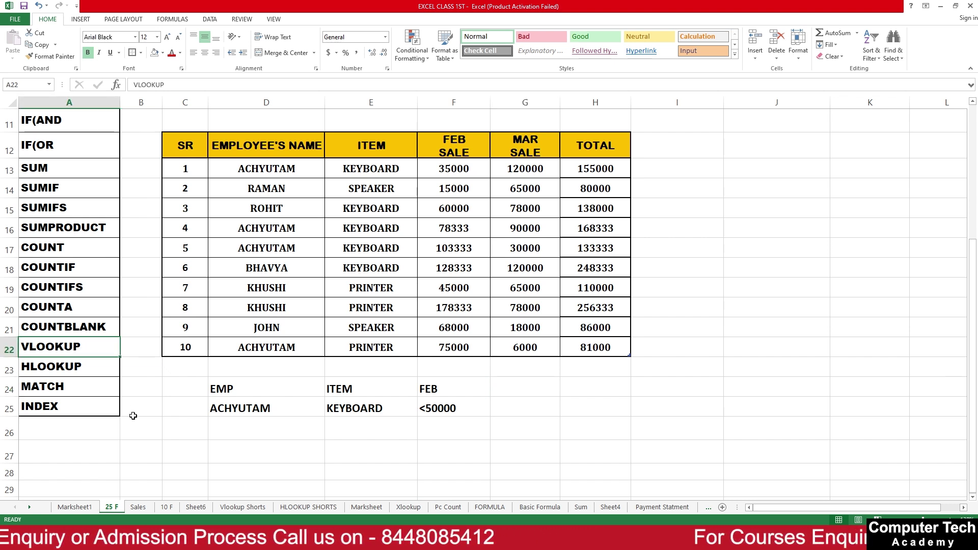
{"action": "left_click_drag", "start_coordinate": [175, 386], "coordinate": [469, 430]}
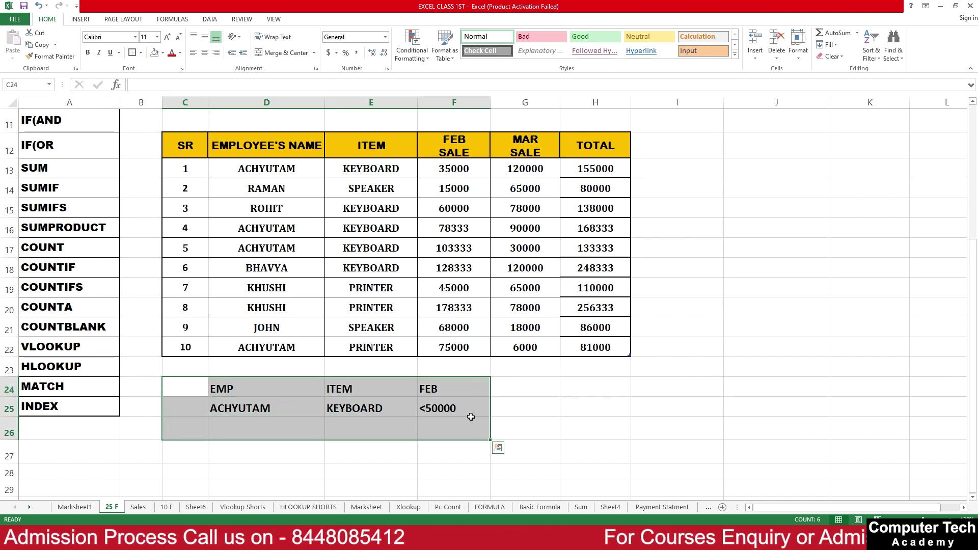
{"action": "key", "text": "Delete"}
{"action": "left_click", "coordinate": [543, 406]}
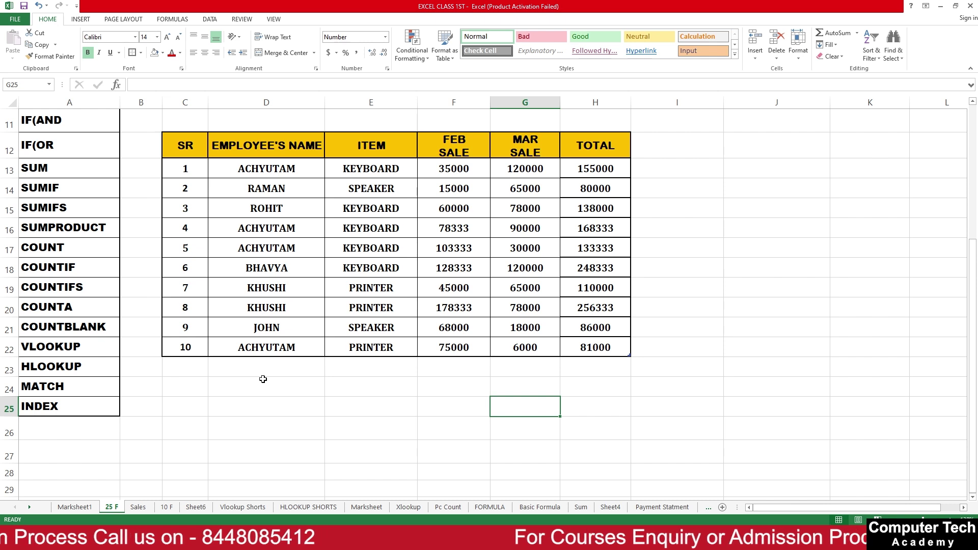
- Set up lookup names in D24:D26 with the references =D13, =D14 and =D18 to the sales table's employee names
{"action": "left_click", "coordinate": [447, 372]}
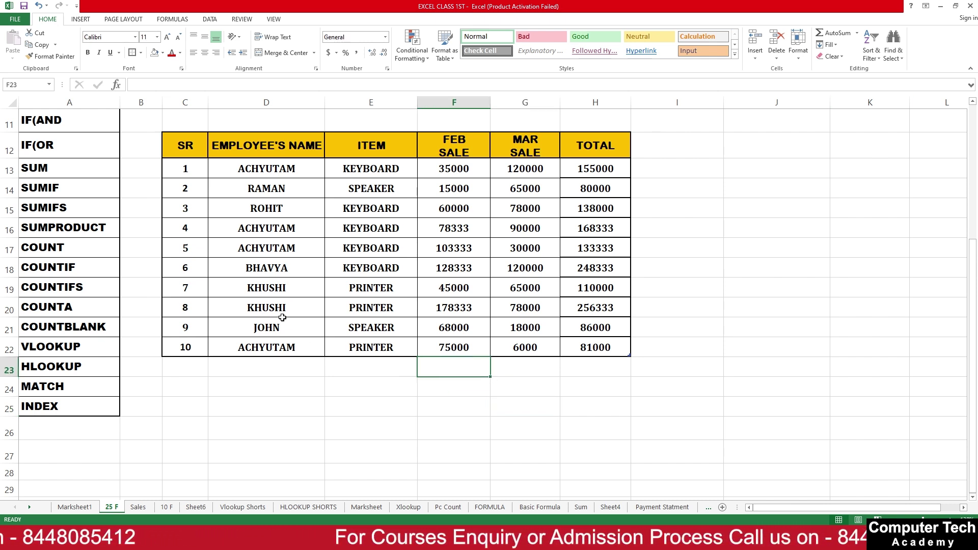
{"action": "left_click", "coordinate": [227, 402]}
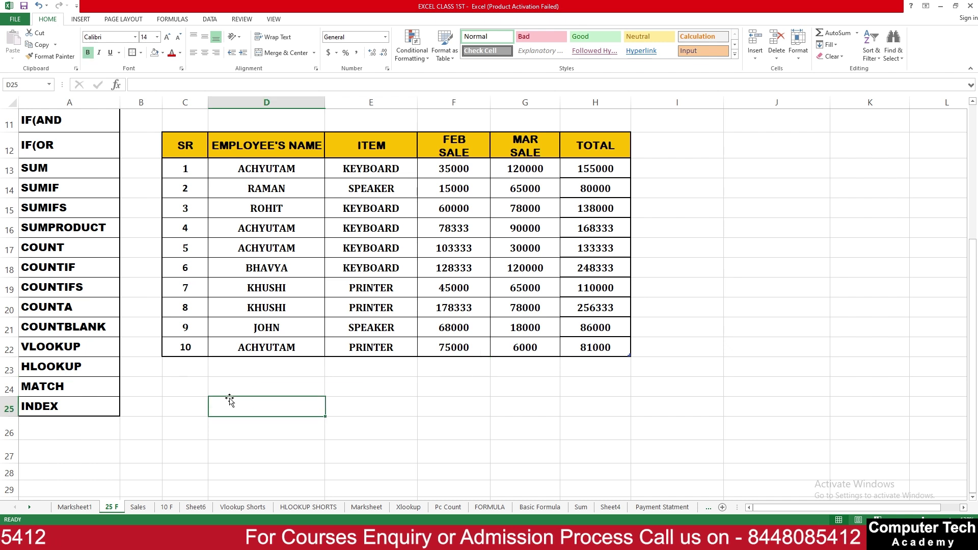
{"action": "left_click", "coordinate": [247, 391]}
{"action": "type", "text": "="}
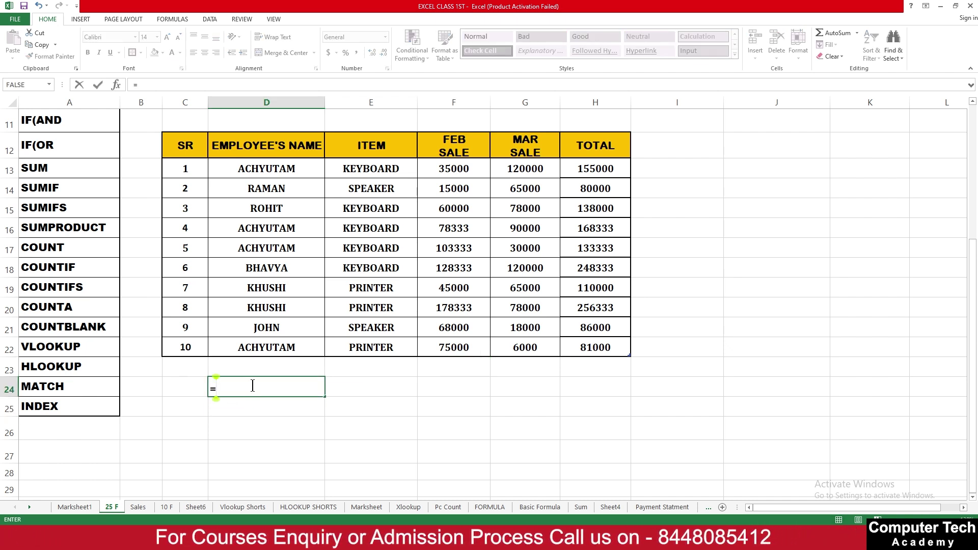
{"action": "left_click", "coordinate": [278, 172]}
{"action": "key", "text": "Return"}
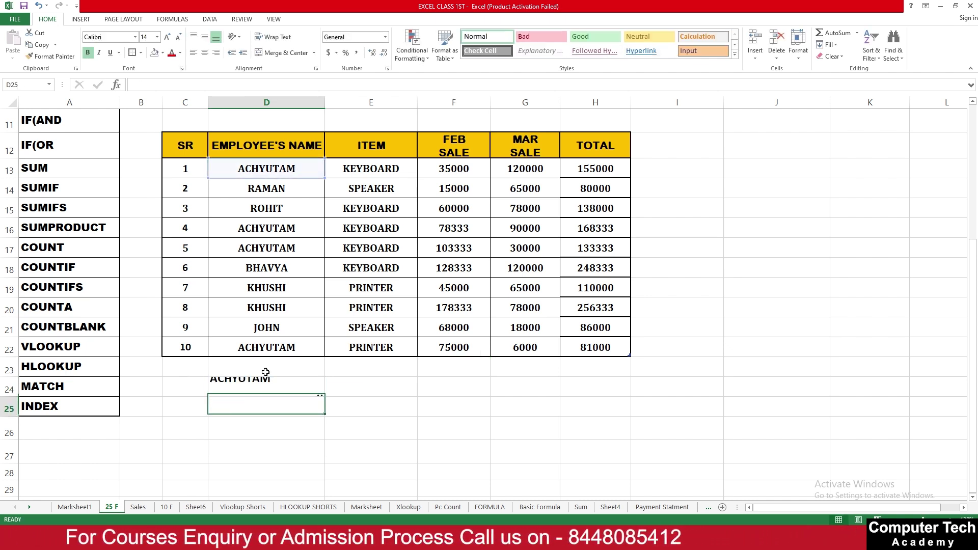
{"action": "type", "text": "="}
{"action": "left_click", "coordinate": [266, 189]}
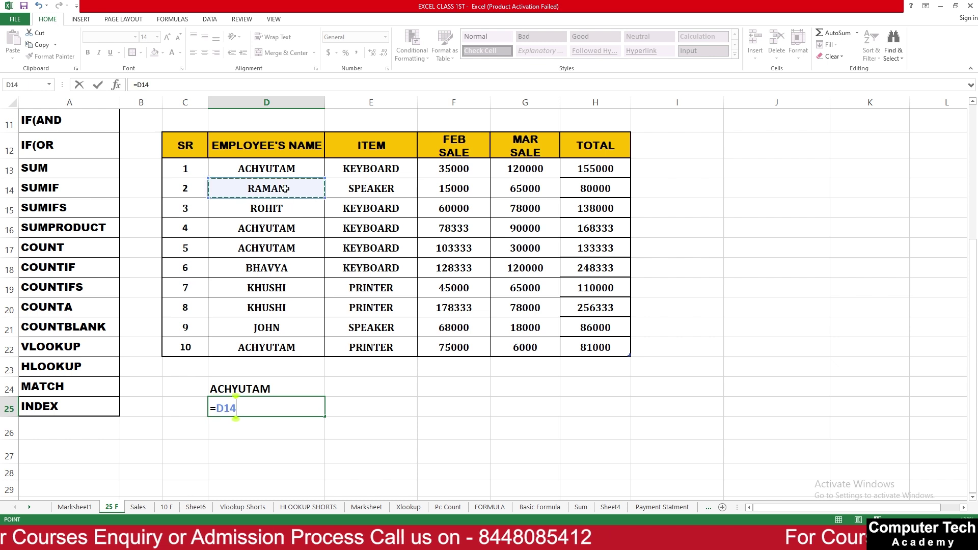
{"action": "key", "text": "Return"}
{"action": "type", "text": "="}
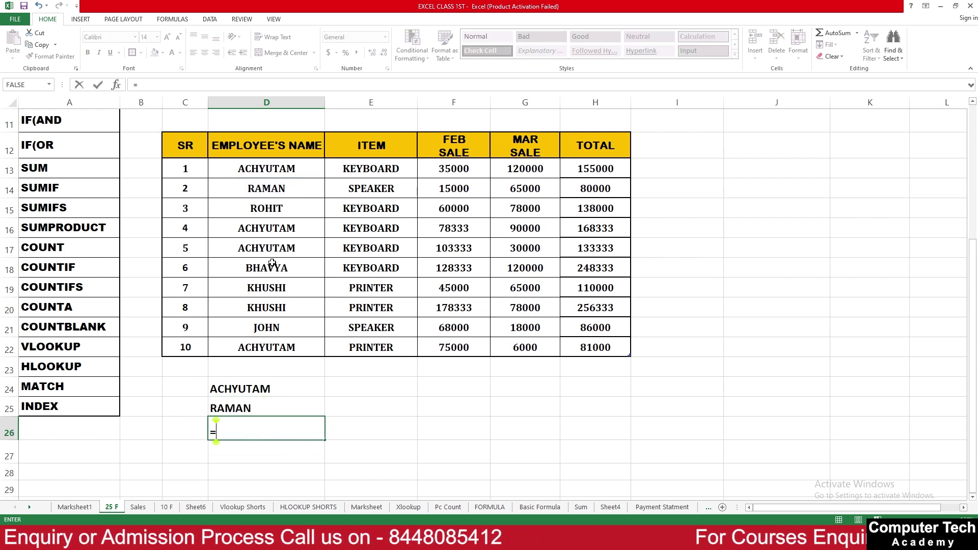
{"action": "left_click", "coordinate": [274, 270]}
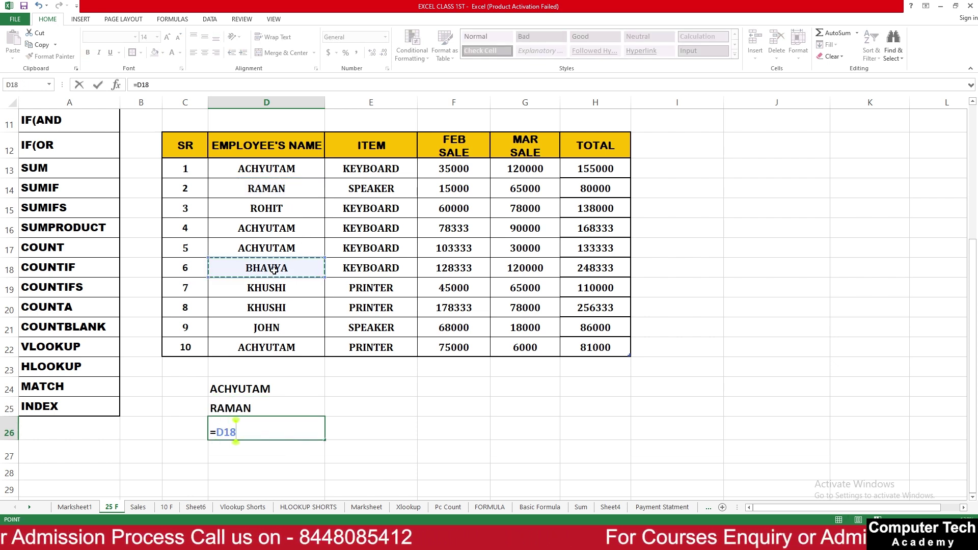
{"action": "key", "text": "Return"}
{"action": "left_click", "coordinate": [249, 427]}
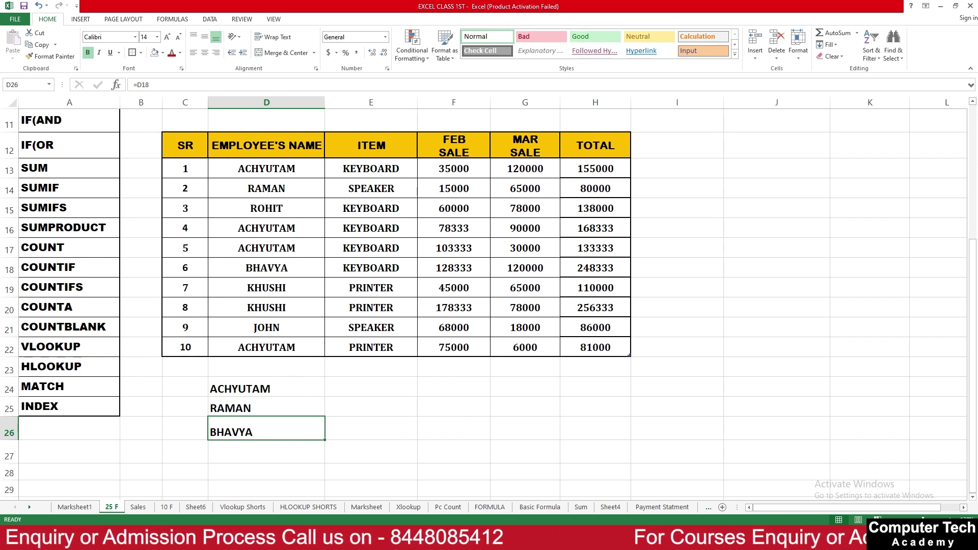
{"action": "left_click", "coordinate": [287, 408]}
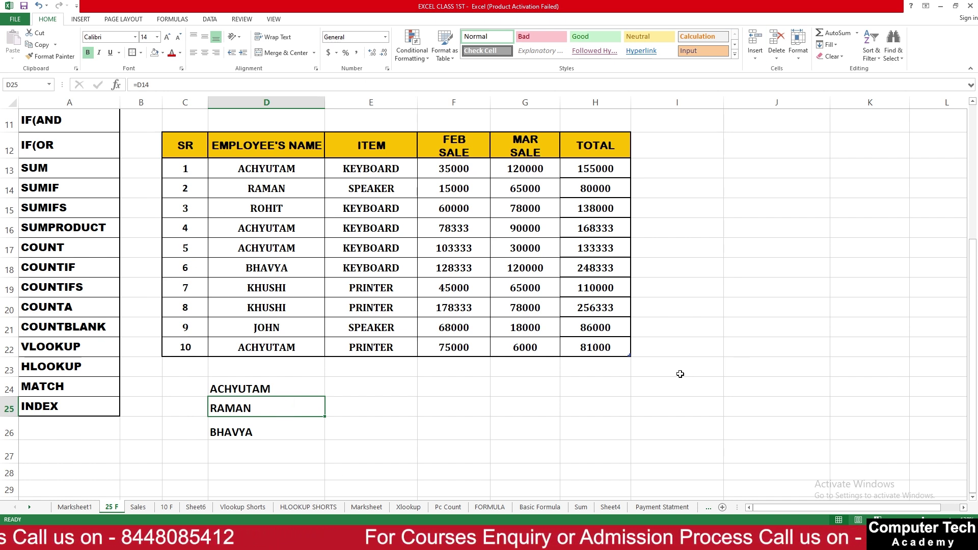
- Make the repeated employee name unique by appending M in D16, V in D17 and Y in D22
{"action": "double_click", "coordinate": [307, 169]}
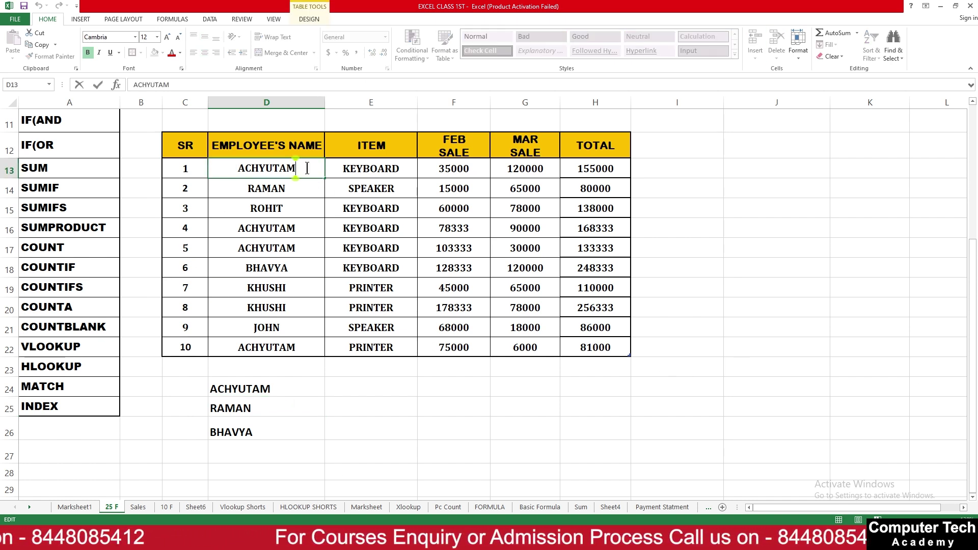
{"action": "type", "text": "M"}
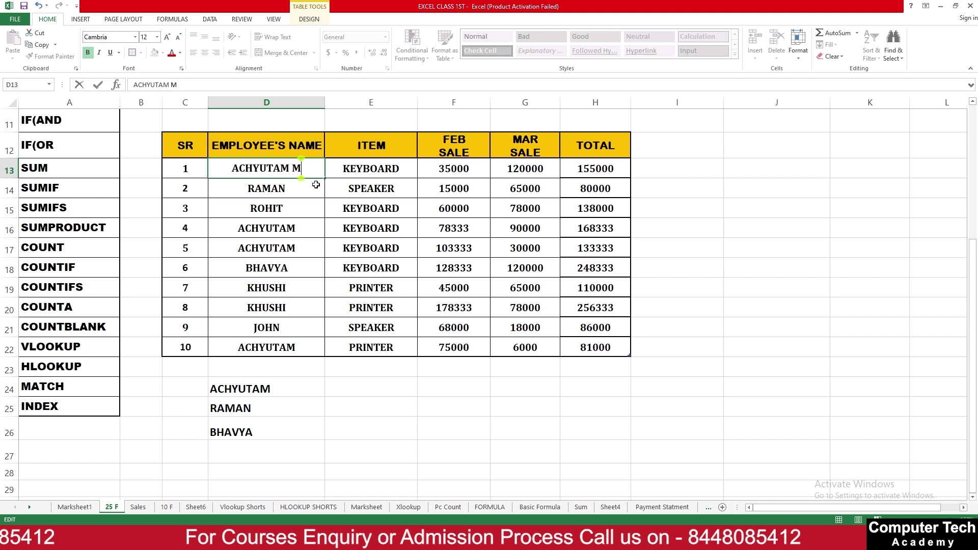
{"action": "key", "text": "BackSpace"}
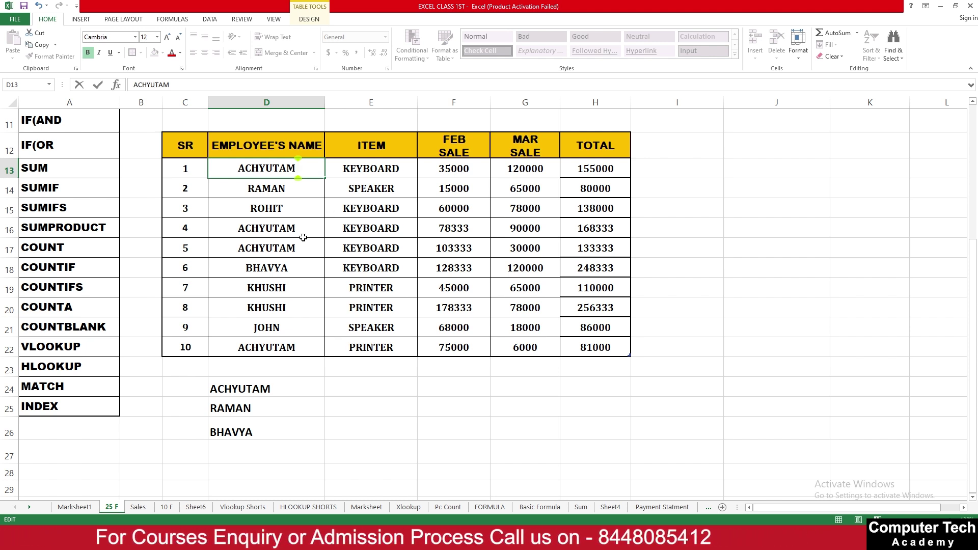
{"action": "left_click", "coordinate": [300, 234]}
{"action": "key", "text": "F2"}
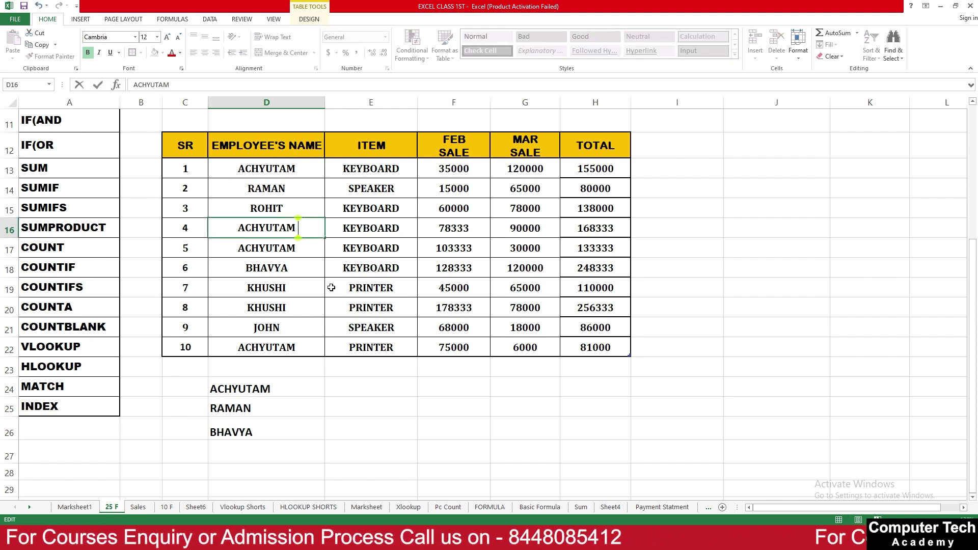
{"action": "type", "text": "M"}
{"action": "key", "text": "Return"}
{"action": "key", "text": "F2"}
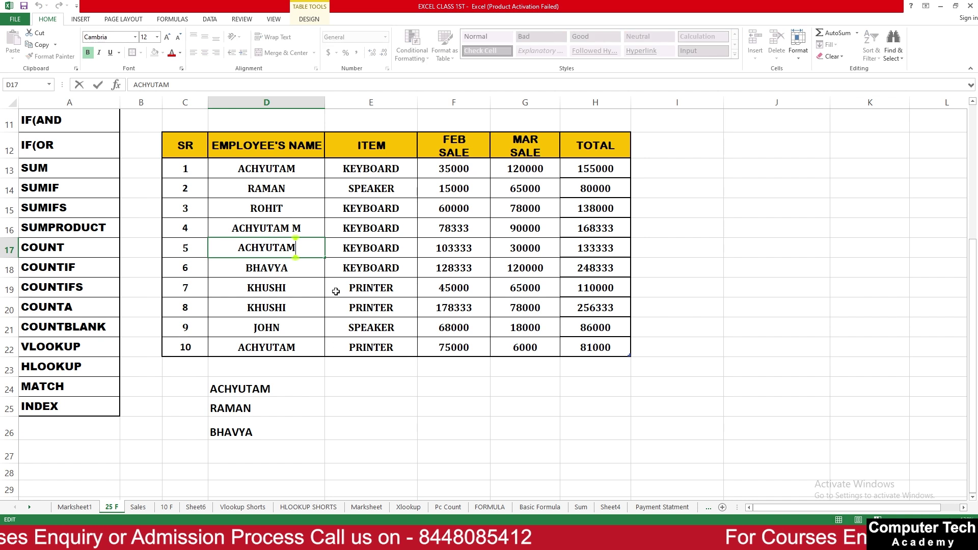
{"action": "type", "text": "V"}
{"action": "key", "text": "Return"}
{"action": "double_click", "coordinate": [309, 347]}
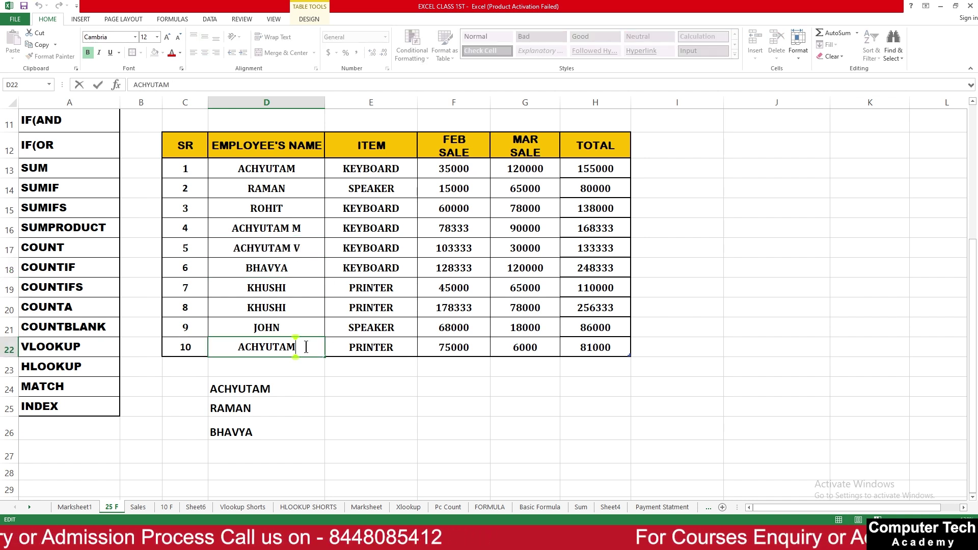
{"action": "type", "text": "Y"}
{"action": "key", "text": "Return"}
- Begin a VLOOKUP formula in E24 with D24 as the lookup value
{"action": "left_click", "coordinate": [362, 428]}
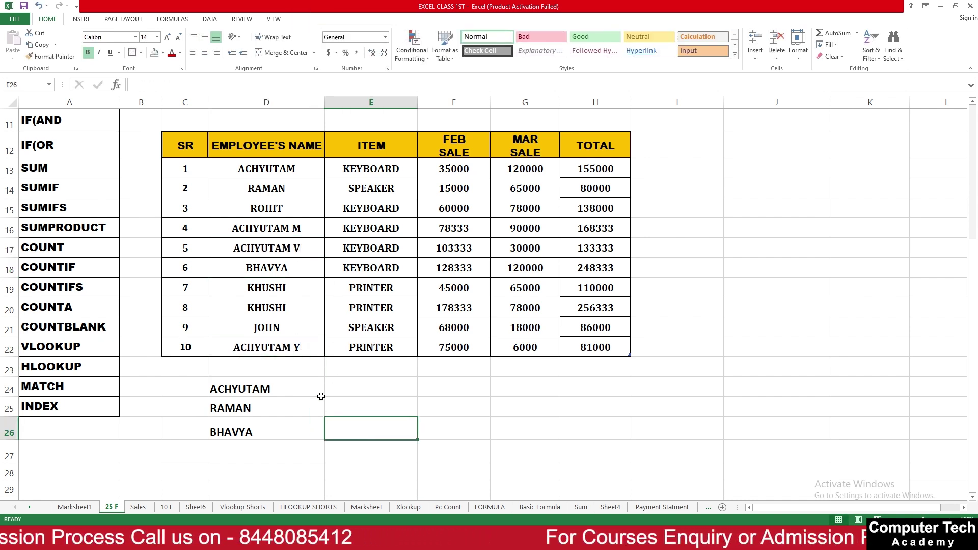
{"action": "left_click", "coordinate": [320, 393]}
{"action": "left_click", "coordinate": [363, 393]}
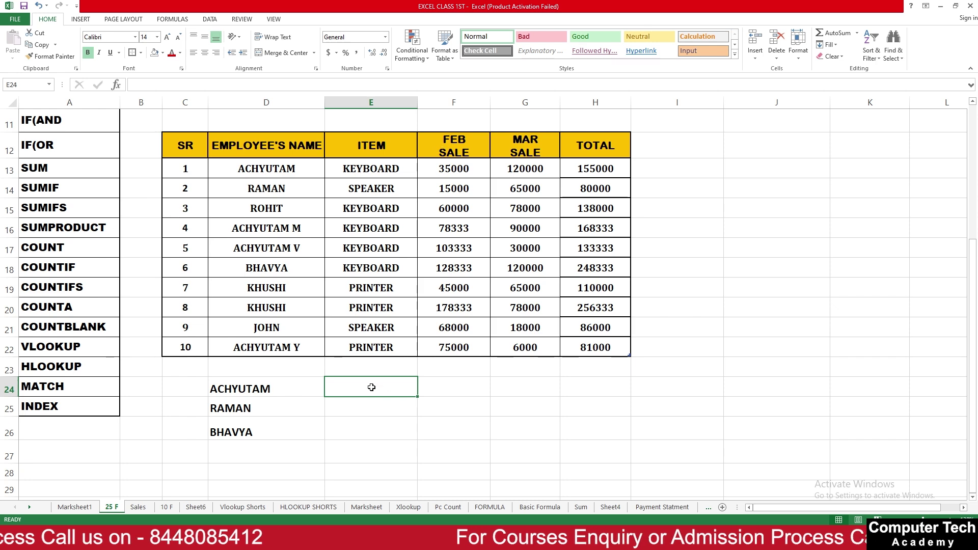
{"action": "scroll", "coordinate": [443, 423], "scroll_direction": "down", "scroll_amount": 12}
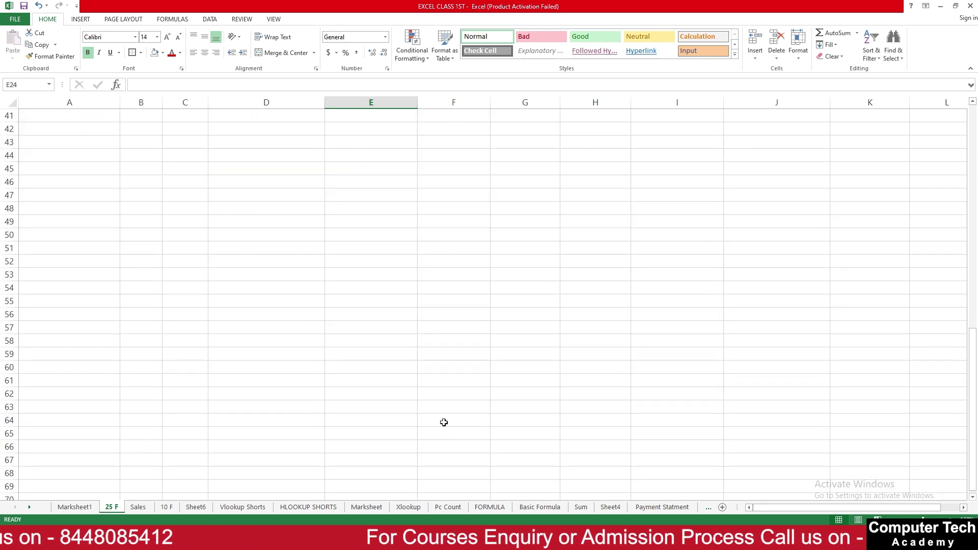
{"action": "scroll", "coordinate": [431, 429], "scroll_direction": "up", "scroll_amount": 12}
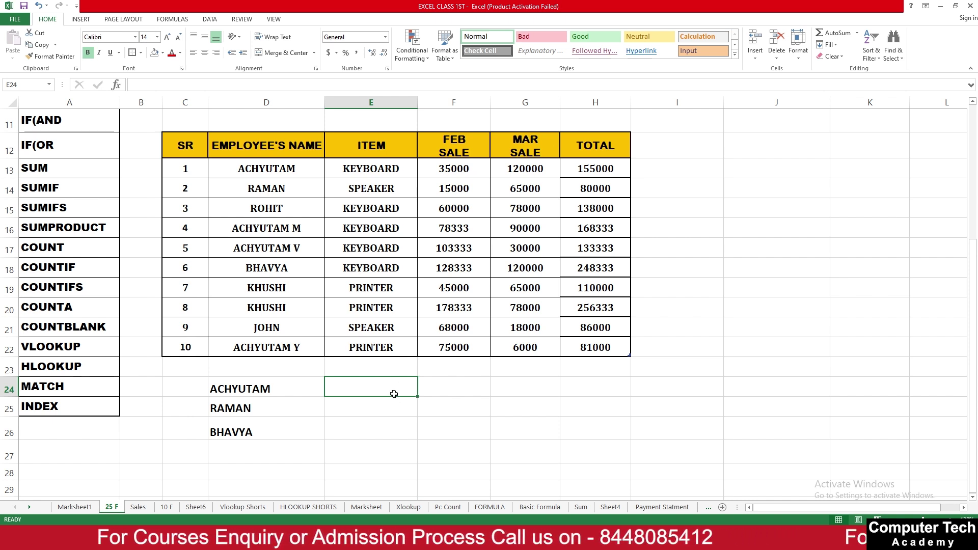
{"action": "type", "text": "=VLOOKU"}
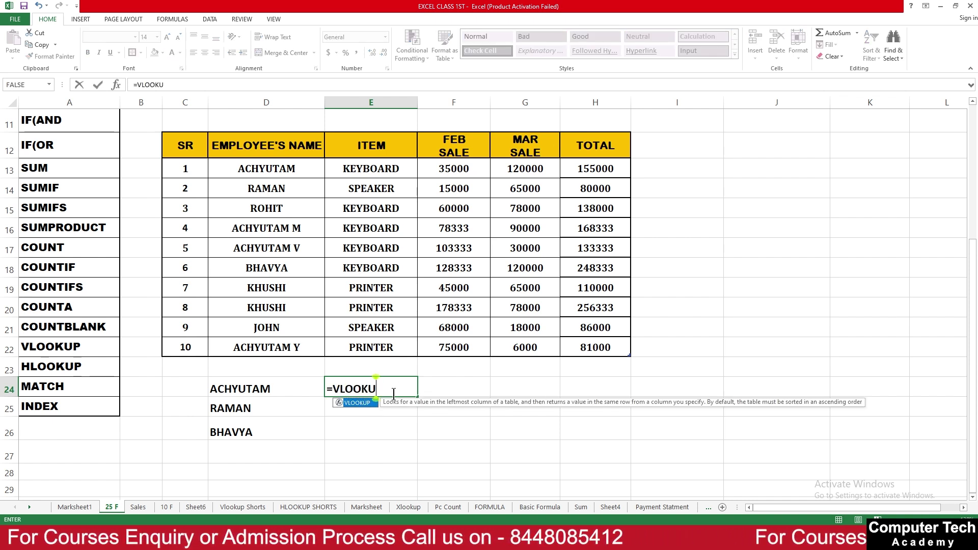
{"action": "type", "text": "P("}
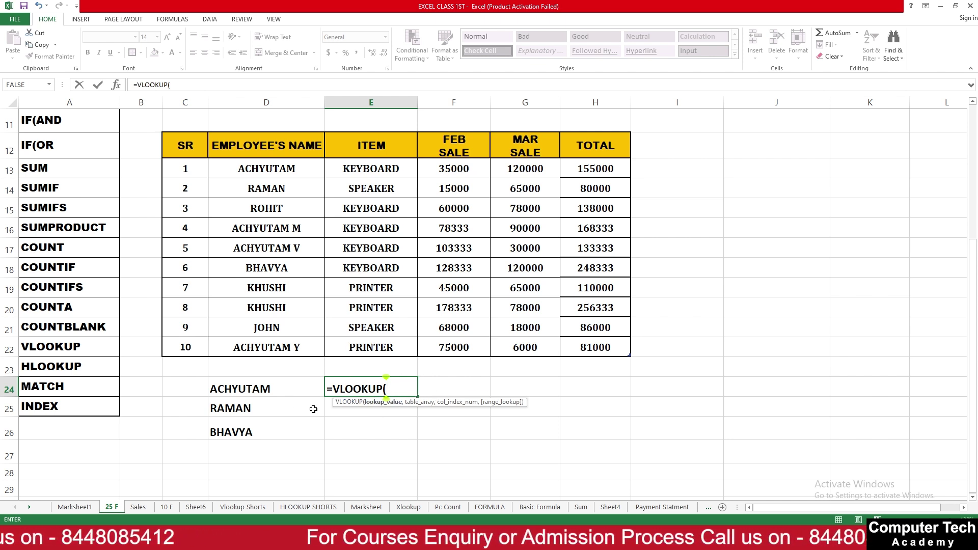
{"action": "left_click", "coordinate": [270, 384]}
{"action": "type", "text": ","}
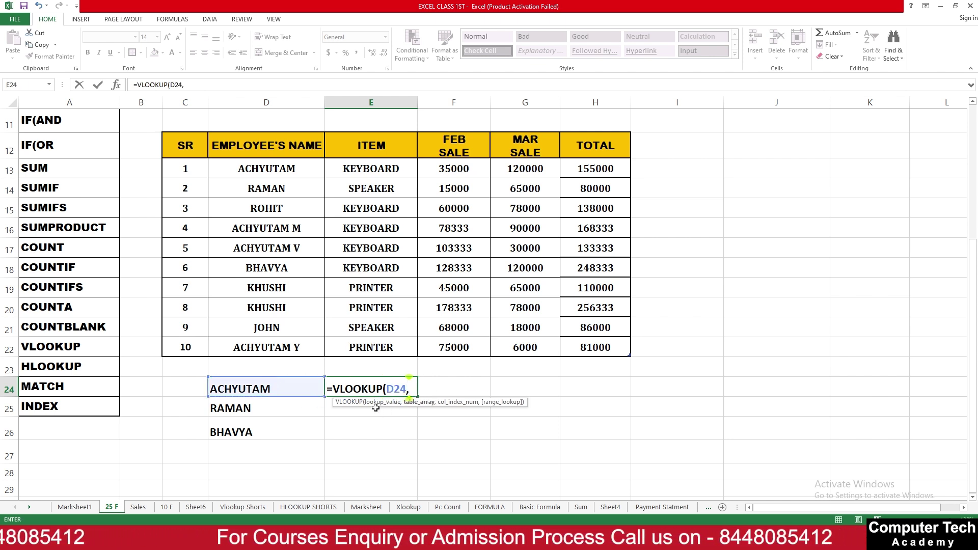
{"action": "left_click_drag", "start_coordinate": [186, 168], "coordinate": [561, 347]}
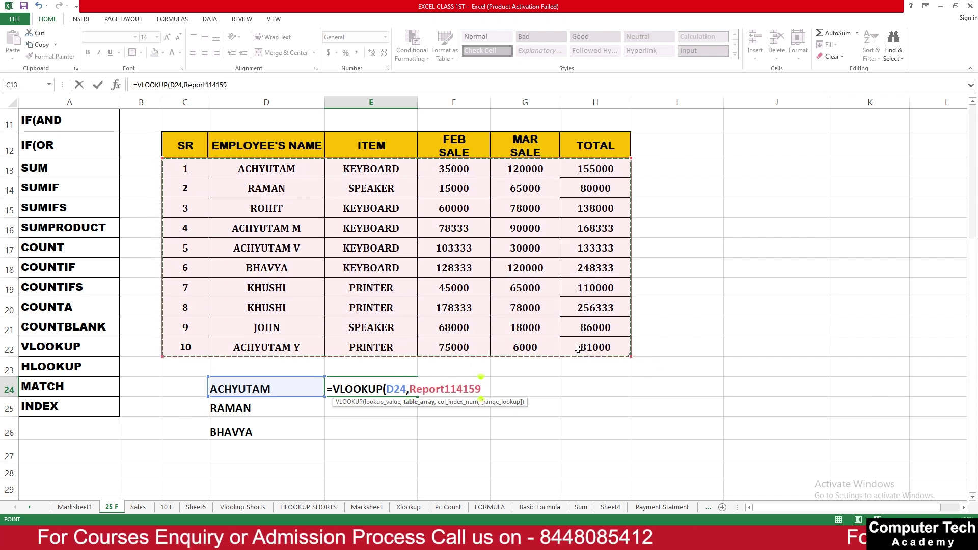
{"action": "type", "text": ","}
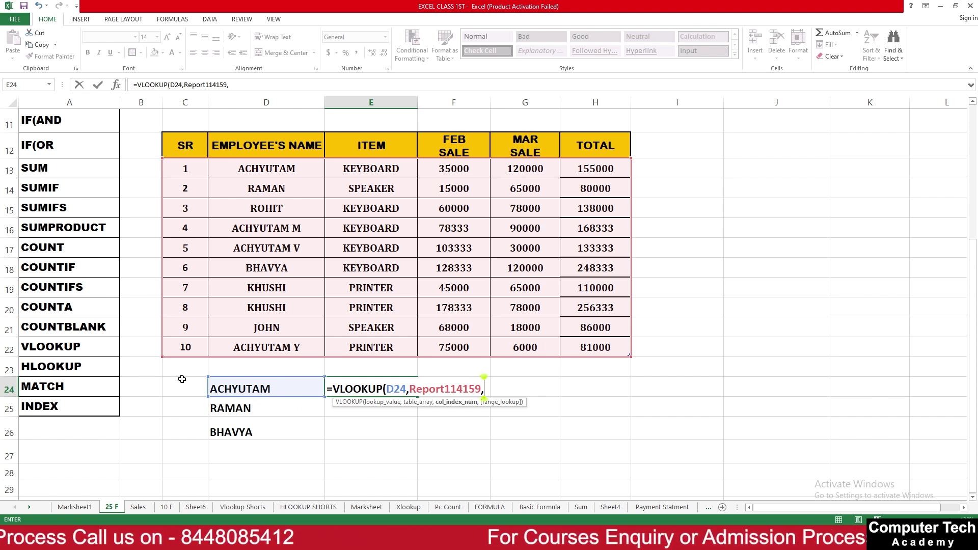
{"action": "key", "text": "BackSpace"}
{"action": "key", "text": "BackSpace"}
{"action": "key", "text": "BackSpace"}
{"action": "key", "text": "BackSpace"}
{"action": "key", "text": "BackSpace"}
{"action": "key", "text": "BackSpace"}
{"action": "key", "text": "BackSpace"}
{"action": "key", "text": "BackSpace"}
{"action": "key", "text": "BackSpace"}
{"action": "key", "text": "BackSpace"}
{"action": "key", "text": "BackSpace"}
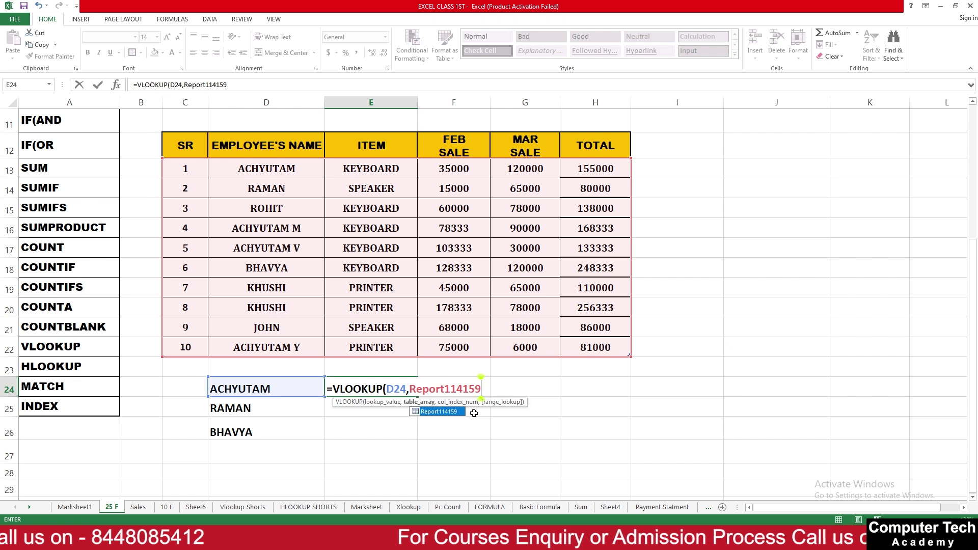
{"action": "key", "text": "BackSpace"}
{"action": "key", "text": "BackSpace"}
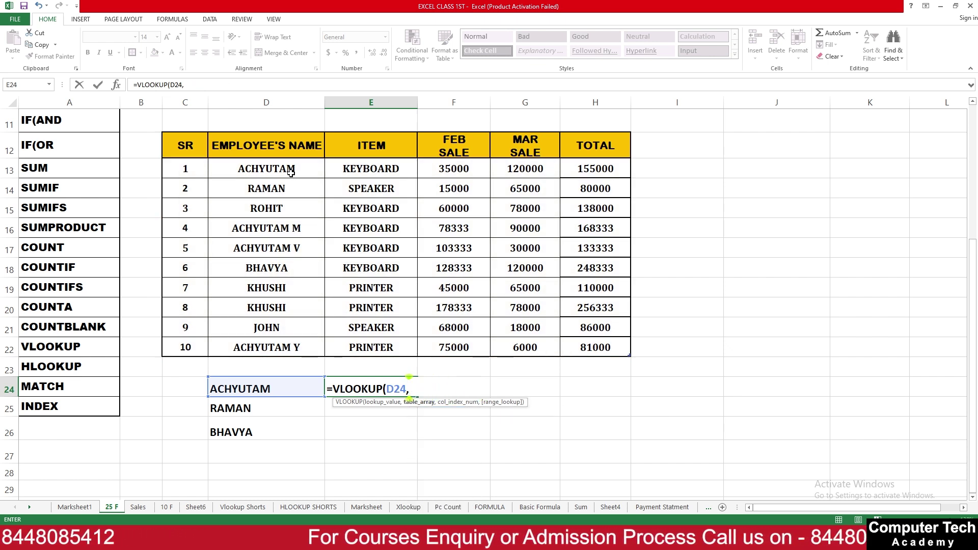
- Complete the VLOOKUP in E24 with the table range from EMPLOYEE'S NAME to TOTAL, column index 2 and FALSE for exact match
{"action": "mouse_move", "coordinate": [281, 167]}
{"action": "left_mouse_down"}
{"action": "mouse_move", "coordinate": [550, 275]}
{"action": "mouse_move", "coordinate": [587, 337]}
{"action": "left_mouse_up"}
{"action": "type", "text": ","}
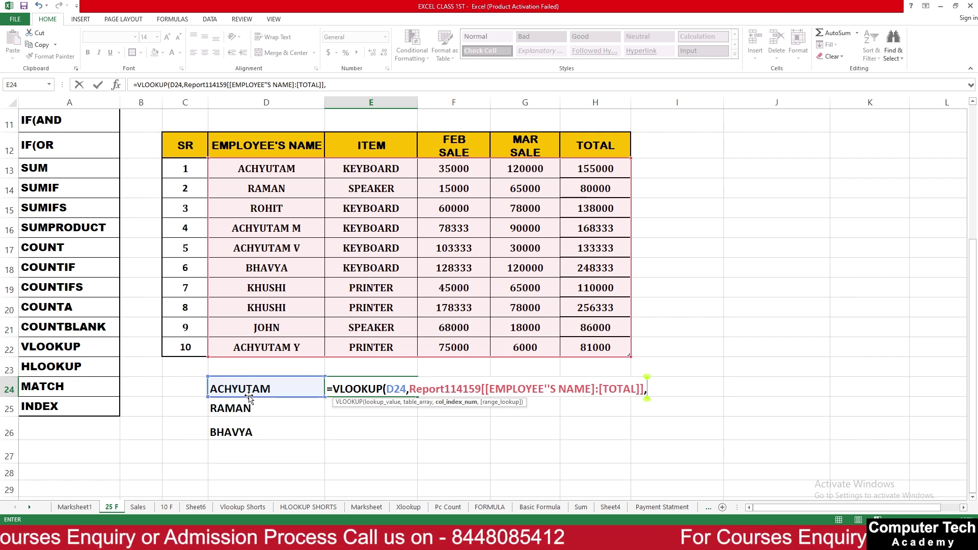
{"action": "type", "text": "2"}
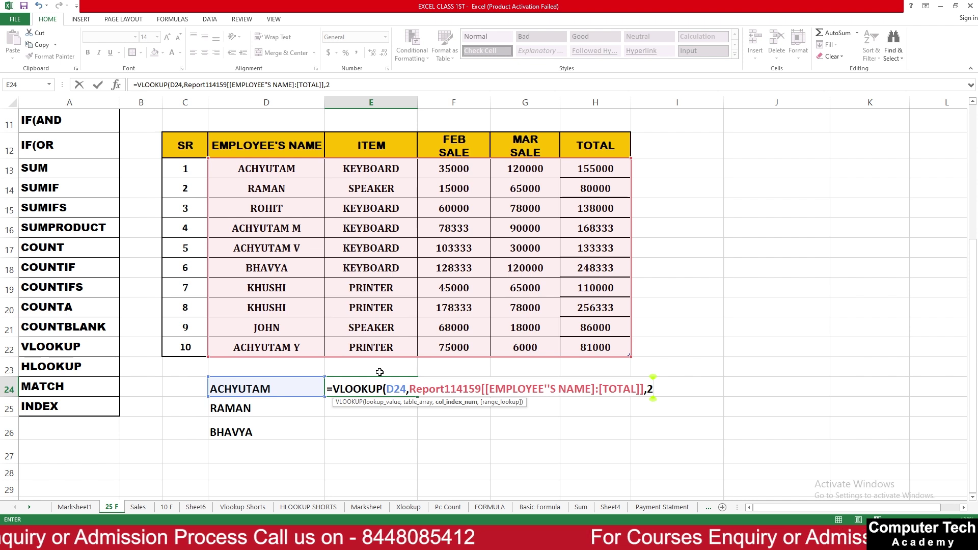
{"action": "type", "text": ","}
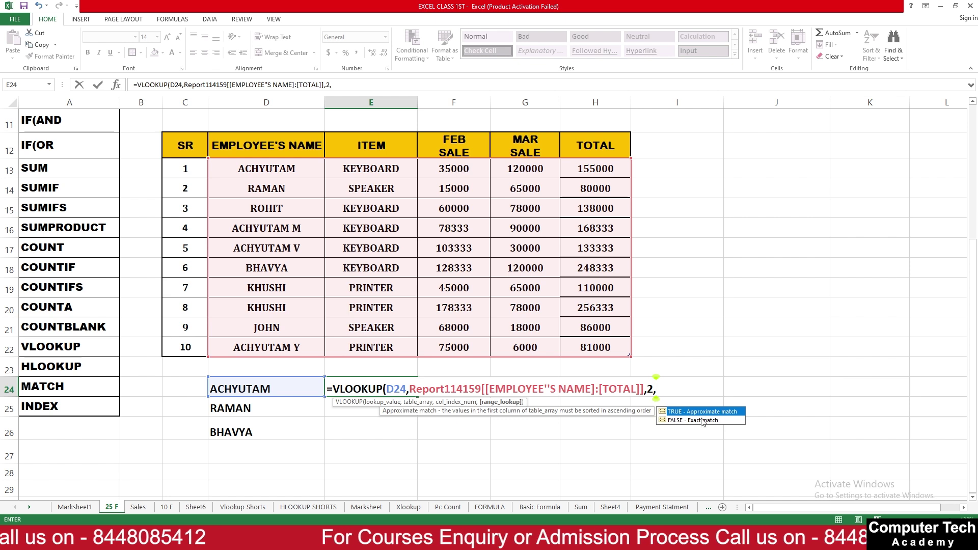
{"action": "left_click", "coordinate": [676, 420]}
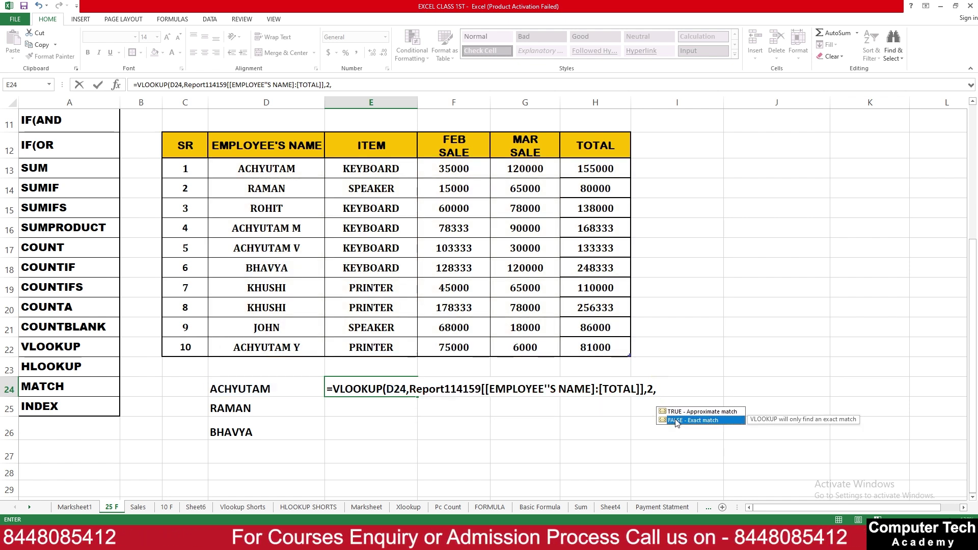
{"action": "double_click", "coordinate": [676, 420]}
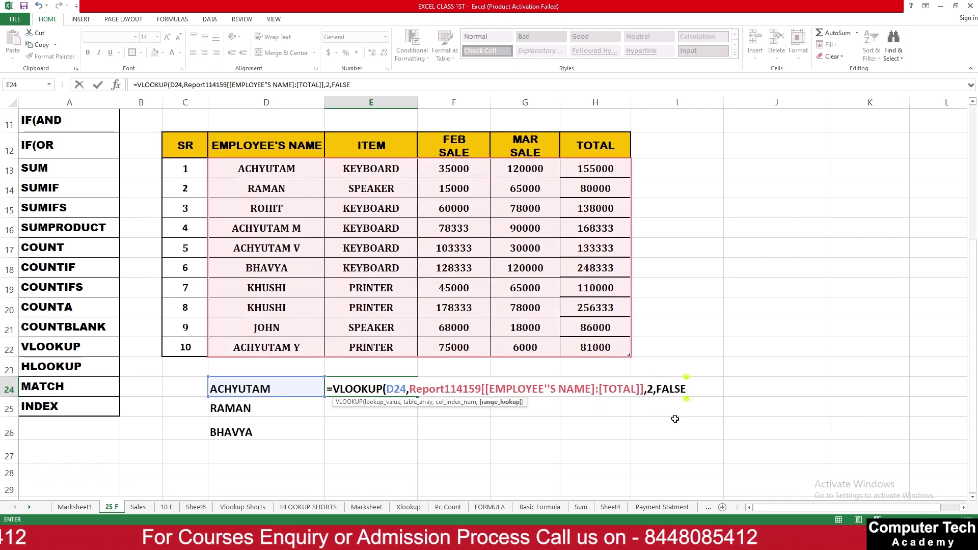
{"action": "key", "text": "Return"}
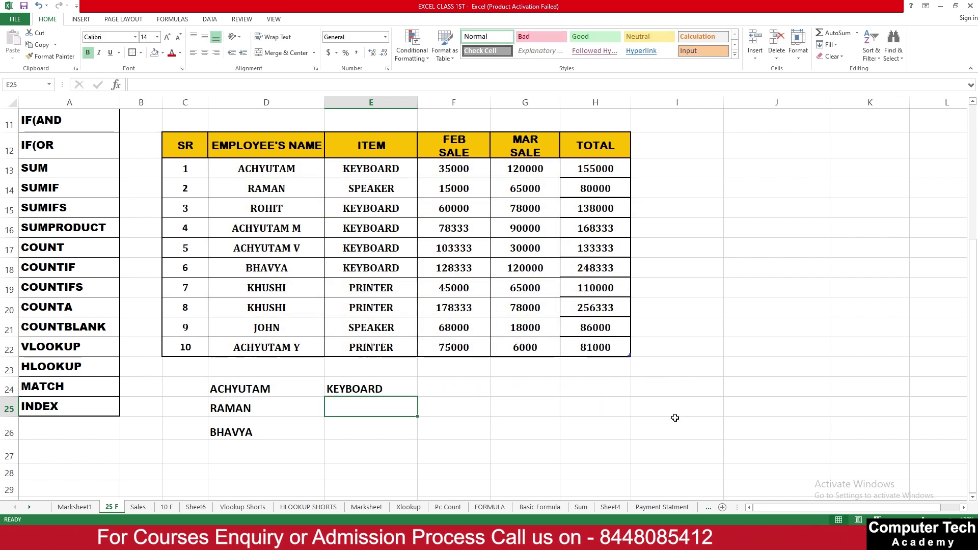
- Try filling the VLOOKUP formula from E24 across to H24, and undo the fill
{"action": "left_click", "coordinate": [387, 389]}
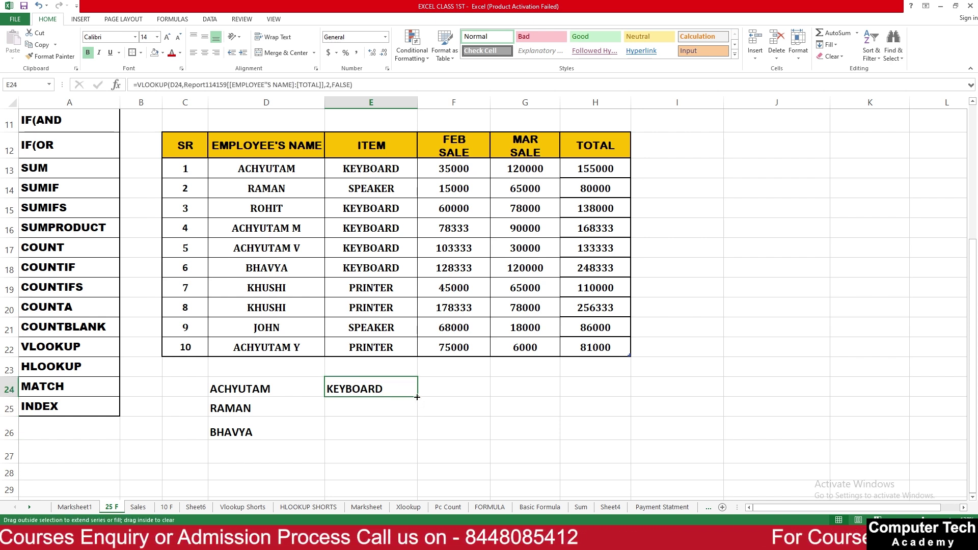
{"action": "left_click_drag", "start_coordinate": [417, 397], "coordinate": [639, 391]}
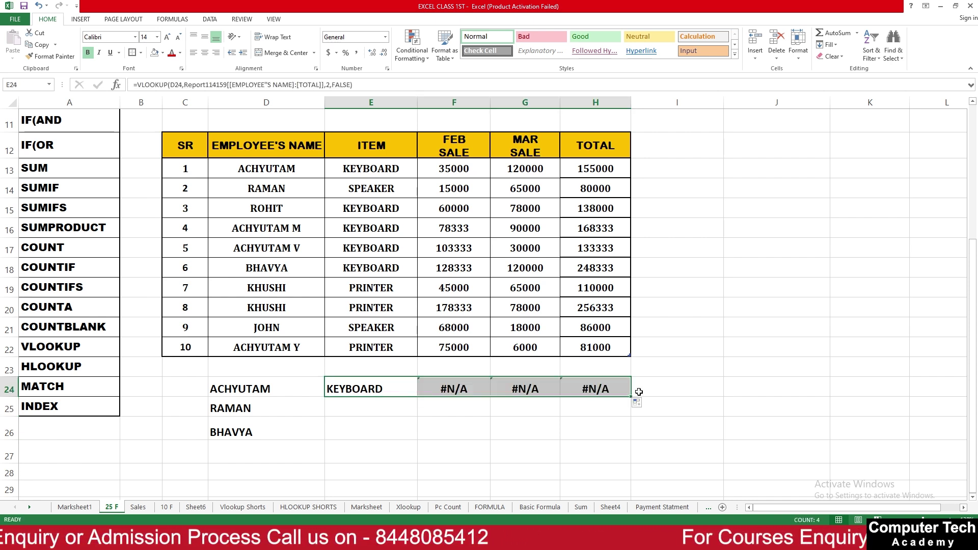
{"action": "key", "text": "ctrl+z"}
{"action": "left_click", "coordinate": [448, 390]}
{"action": "left_click", "coordinate": [385, 390]}
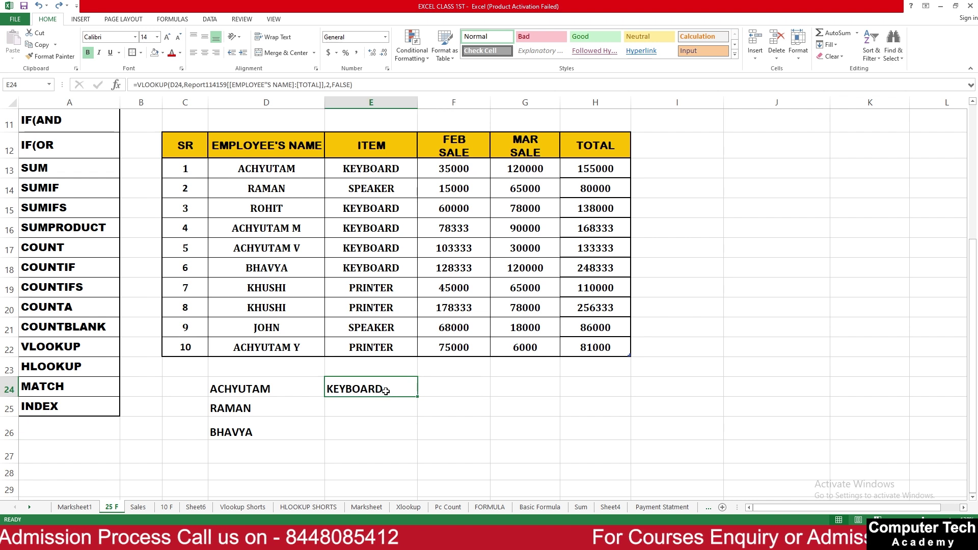
- Fill the VLOOKUP formula from E24 down to E26 and compare the returned items with the sales table
{"action": "left_click_drag", "start_coordinate": [417, 396], "coordinate": [417, 434]}
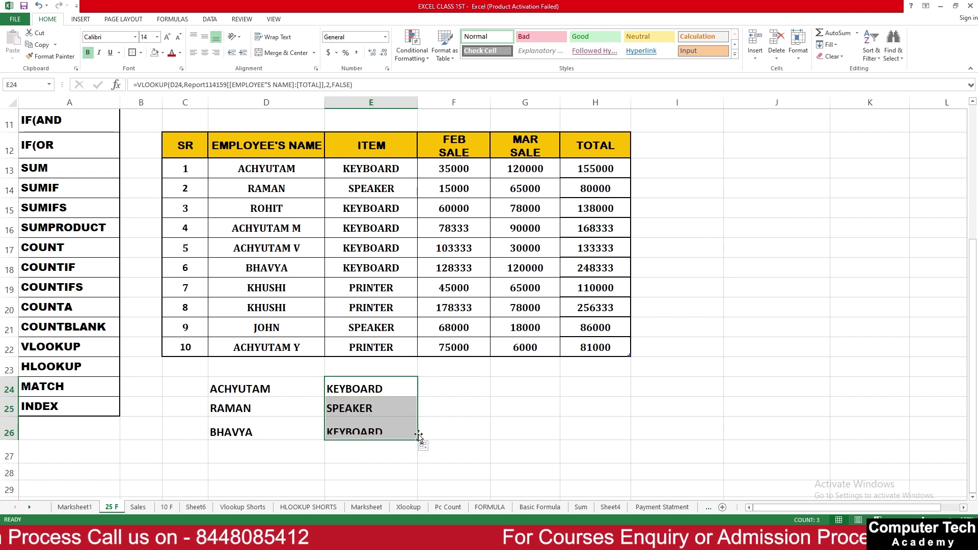
{"action": "left_click", "coordinate": [372, 419]}
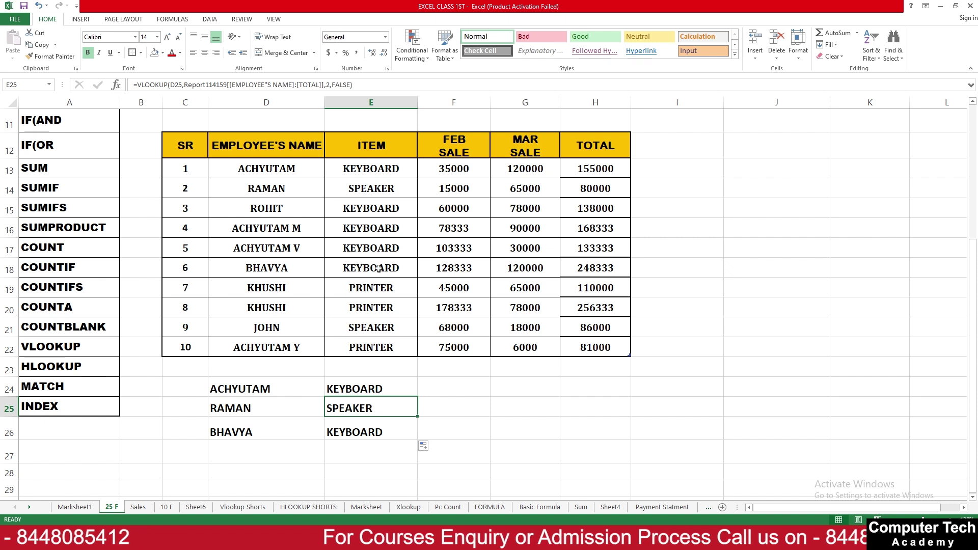
{"action": "left_click", "coordinate": [277, 255]}
{"action": "left_click", "coordinate": [380, 275]}
{"action": "left_click", "coordinate": [306, 267]}
{"action": "left_click", "coordinate": [368, 271]}
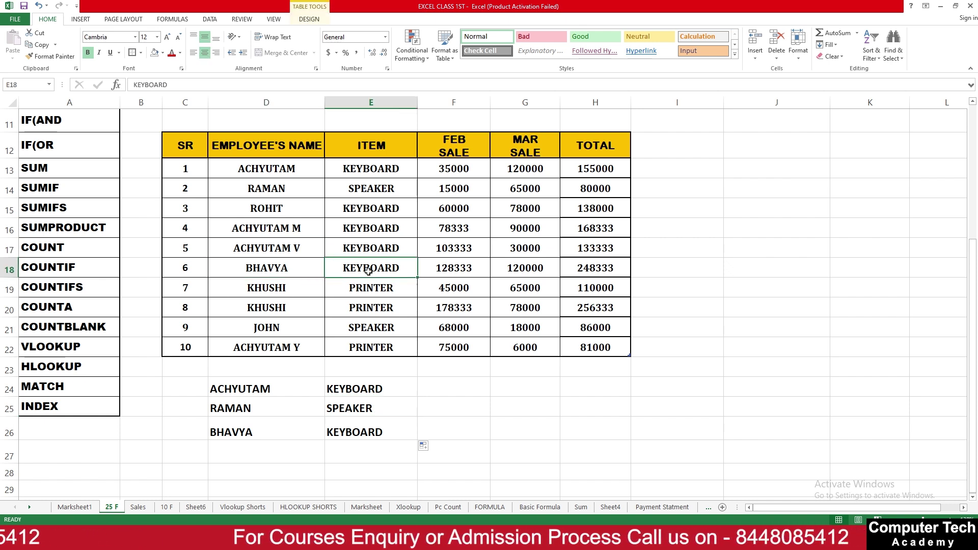
{"action": "left_click", "coordinate": [365, 413]}
- Begin a VLOOKUP formula in F24 with D24 as the lookup value
{"action": "left_click", "coordinate": [457, 384]}
{"action": "double_click", "coordinate": [456, 384]}
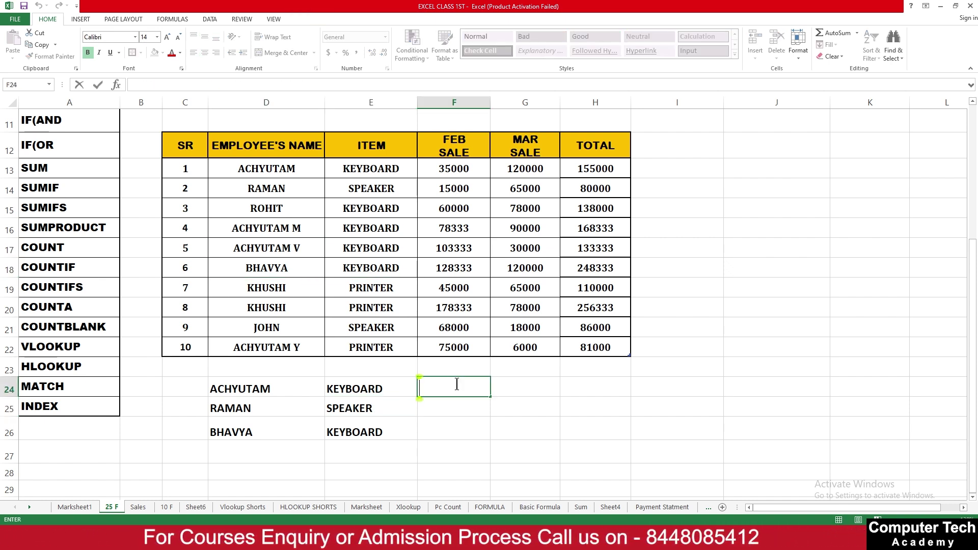
{"action": "type", "text": "="}
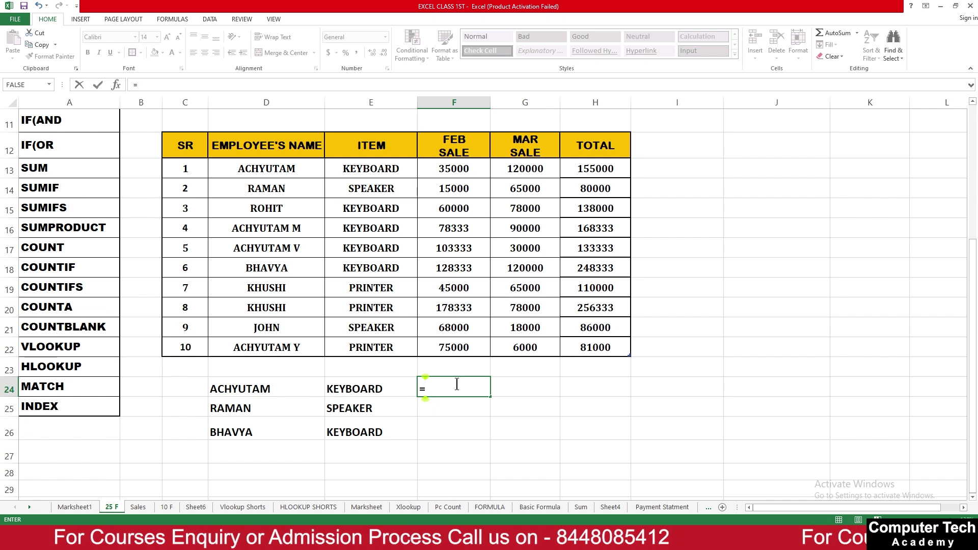
{"action": "type", "text": "VLOOKU"}
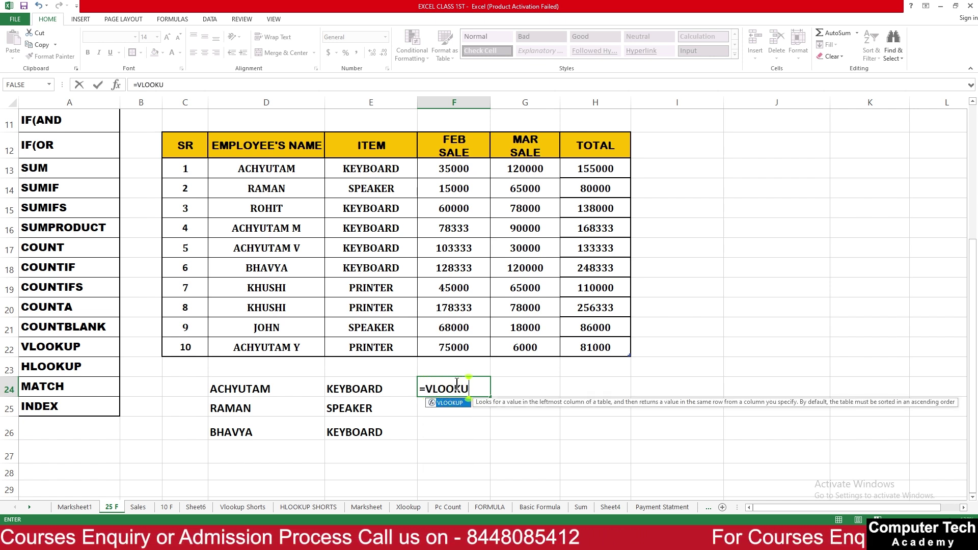
{"action": "type", "text": "P("}
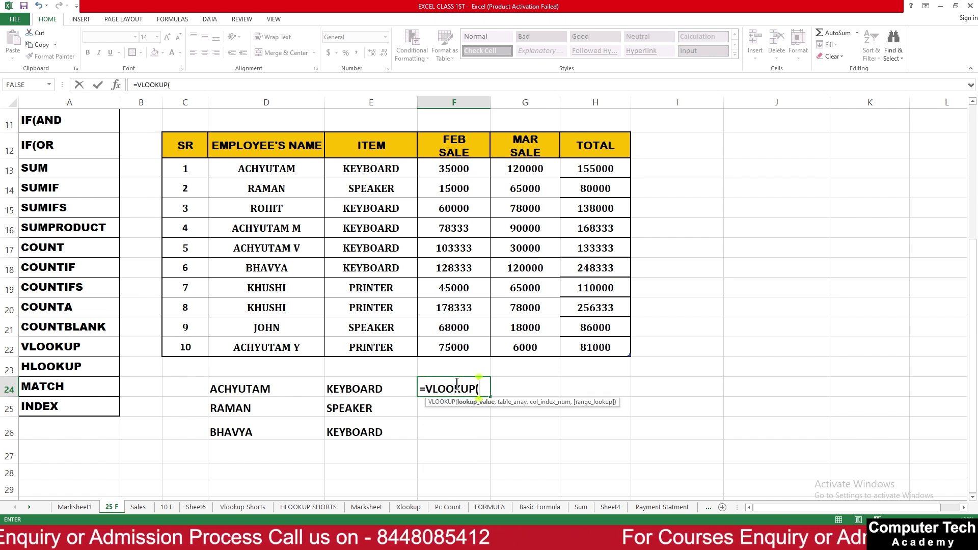
{"action": "left_click", "coordinate": [276, 388]}
{"action": "type", "text": ","}
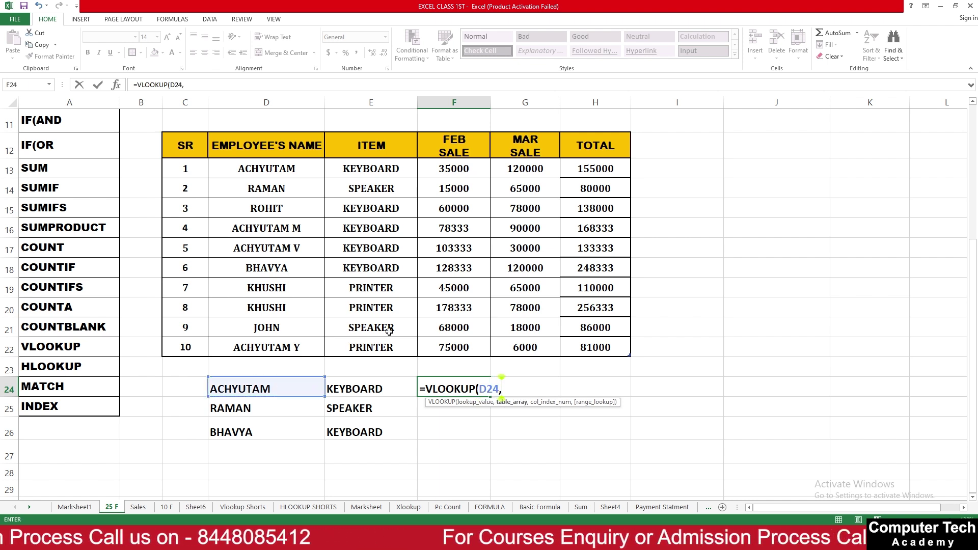
- Complete the VLOOKUP in F24 with the table range from EMPLOYEE'S NAME to TOTAL, column index 3 and FALSE for exact match
{"action": "left_click_drag", "start_coordinate": [248, 171], "coordinate": [579, 352]}
{"action": "type", "text": ","}
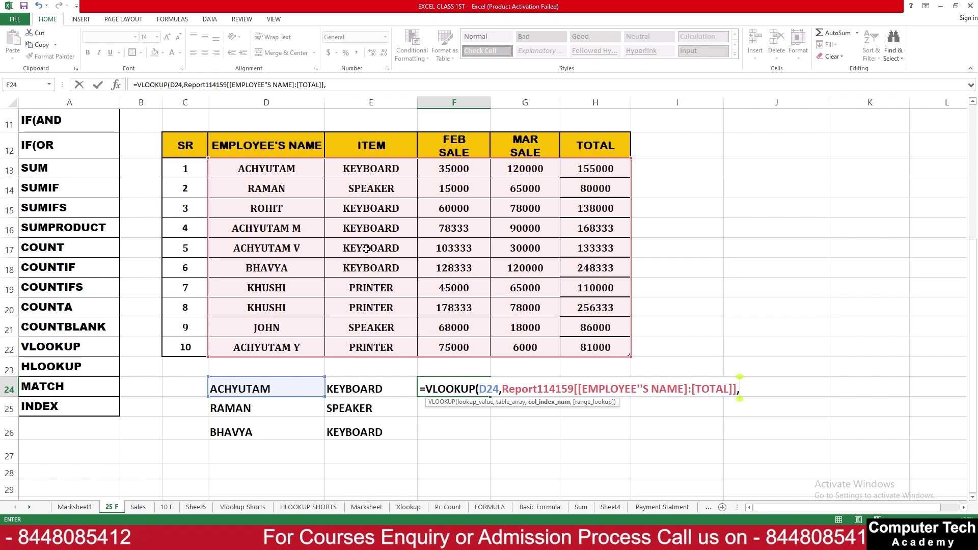
{"action": "type", "text": "3"}
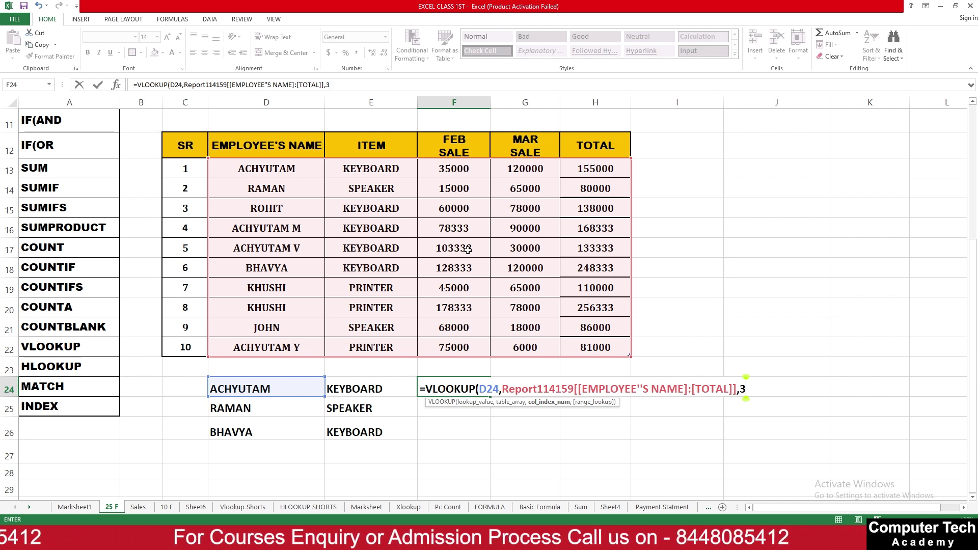
{"action": "type", "text": ","}
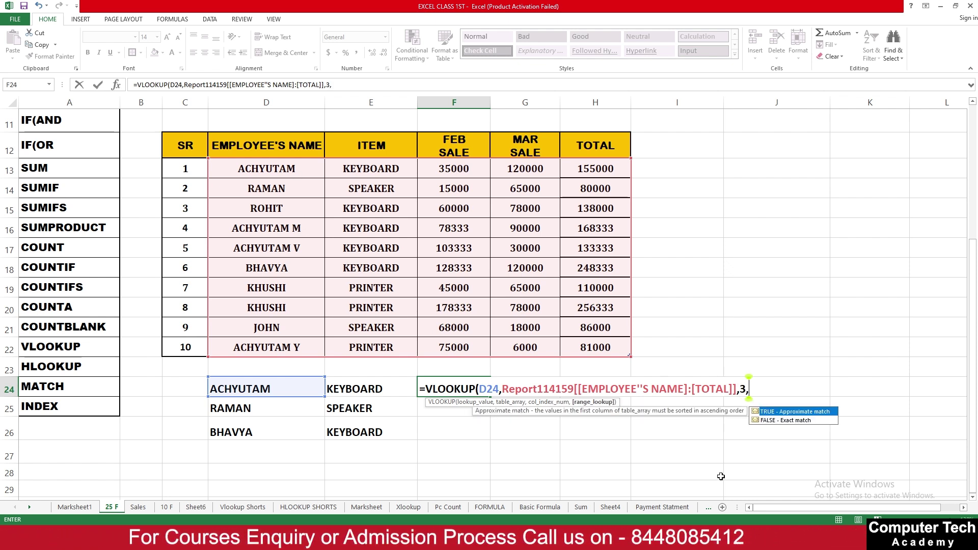
{"action": "double_click", "coordinate": [784, 420]}
{"action": "key", "text": "Return"}
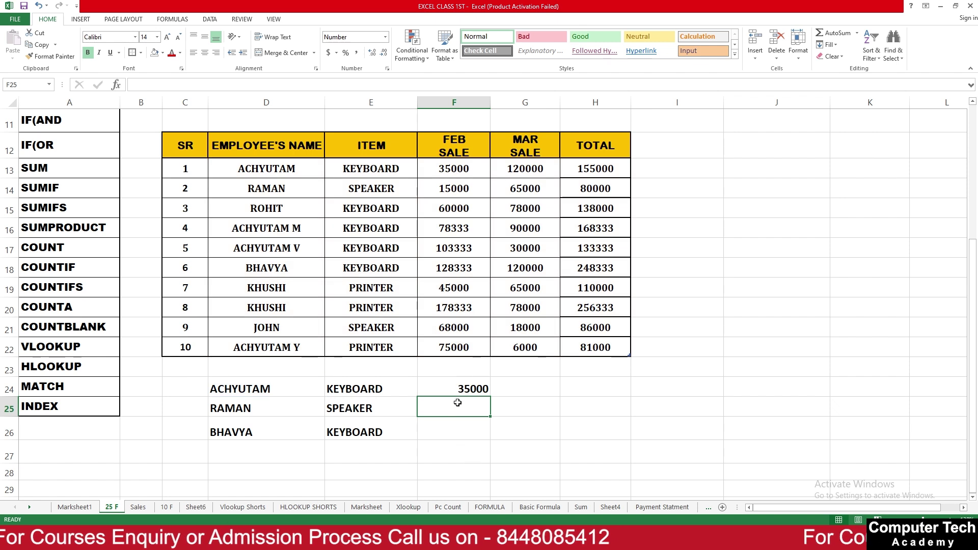
- Fill the VLOOKUP formula from F24 down to row 26 and across to column H
{"action": "left_click", "coordinate": [458, 391]}
{"action": "left_click_drag", "start_coordinate": [490, 399], "coordinate": [618, 427]}
{"action": "left_click", "coordinate": [567, 394]}
{"action": "left_click", "coordinate": [470, 391]}
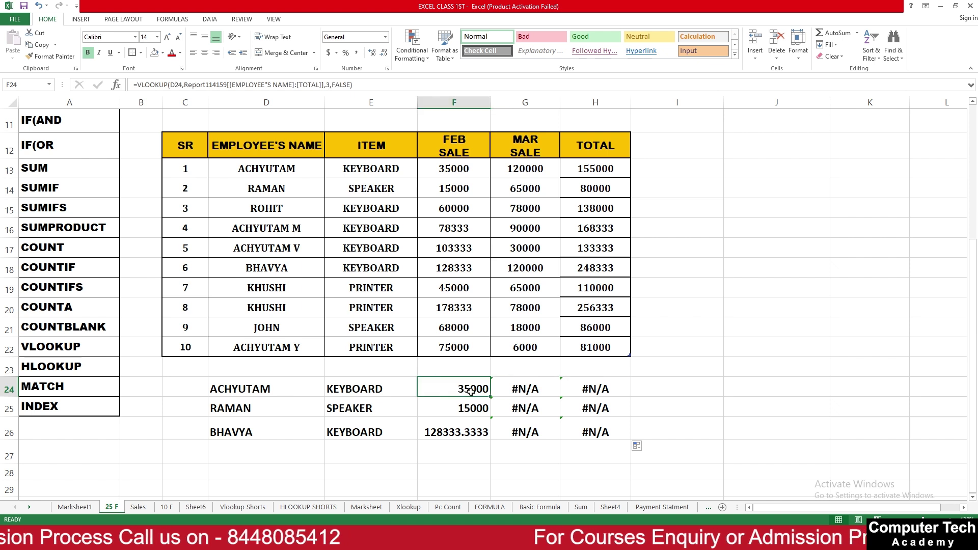
- Try filling the item VLOOKUP from E24 across to H24 again, and undo that fill
{"action": "left_click", "coordinate": [286, 387]}
{"action": "left_click", "coordinate": [408, 395]}
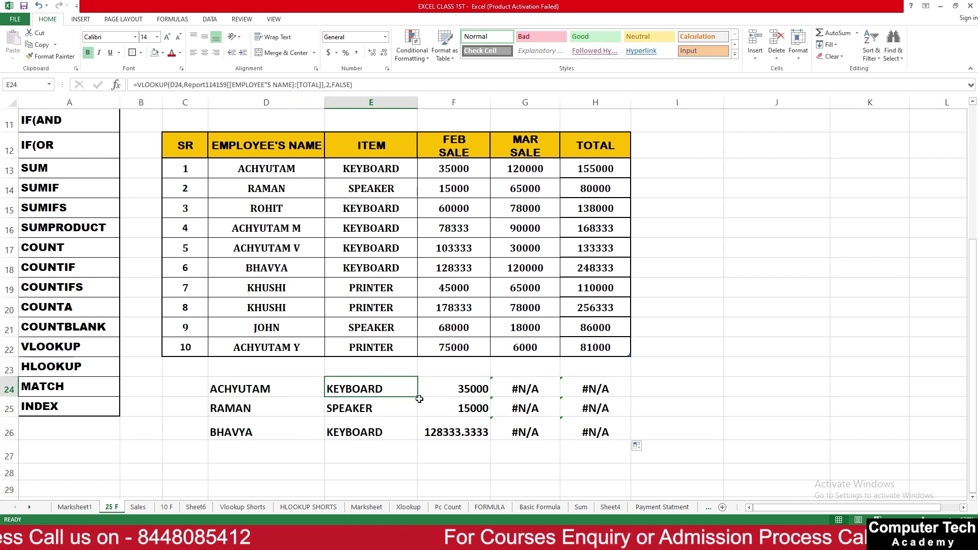
{"action": "left_click_drag", "start_coordinate": [419, 399], "coordinate": [596, 402]}
{"action": "left_click", "coordinate": [624, 432]}
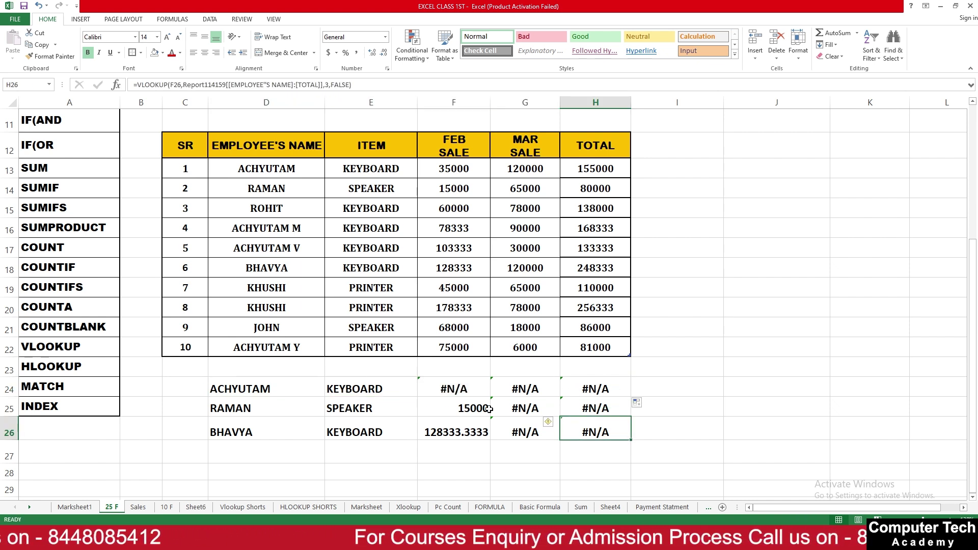
{"action": "key", "text": "ctrl+z"}
{"action": "left_click", "coordinate": [595, 408]}
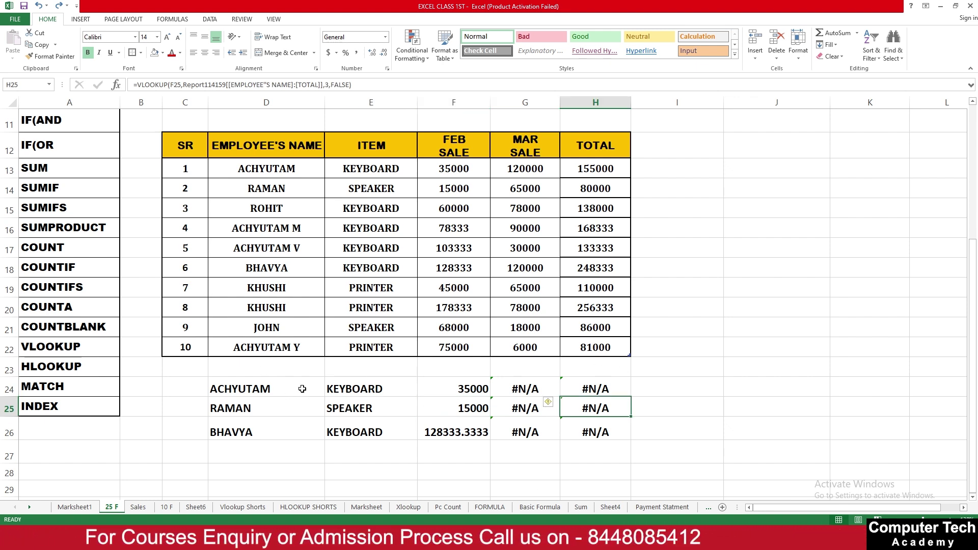
- Clear the lookup names and all VLOOKUP results from D24:H26, and go to the HLOOKUP entry in column A
{"action": "left_click_drag", "start_coordinate": [555, 396], "coordinate": [591, 432]}
{"action": "key", "text": "Delete"}
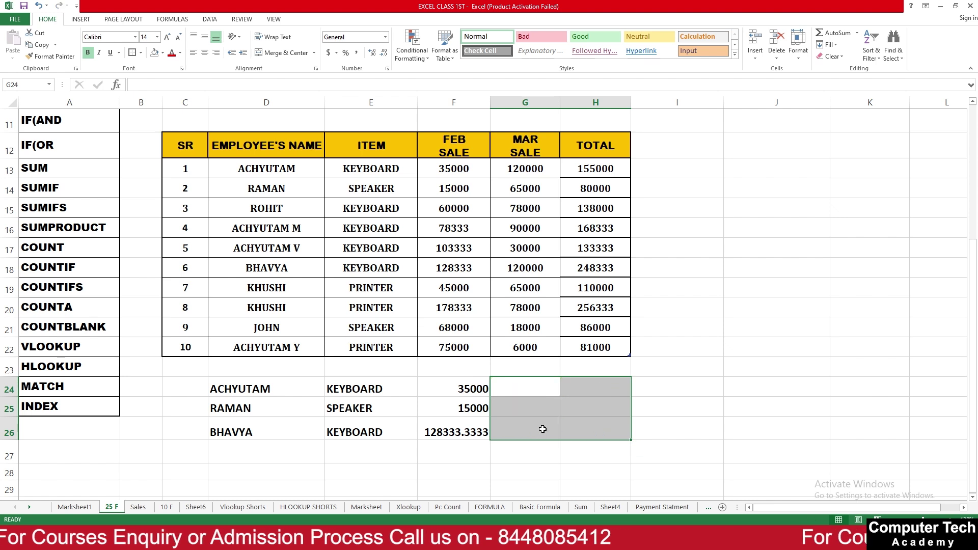
{"action": "left_click", "coordinate": [542, 427]}
{"action": "left_click_drag", "start_coordinate": [275, 388], "coordinate": [488, 431]}
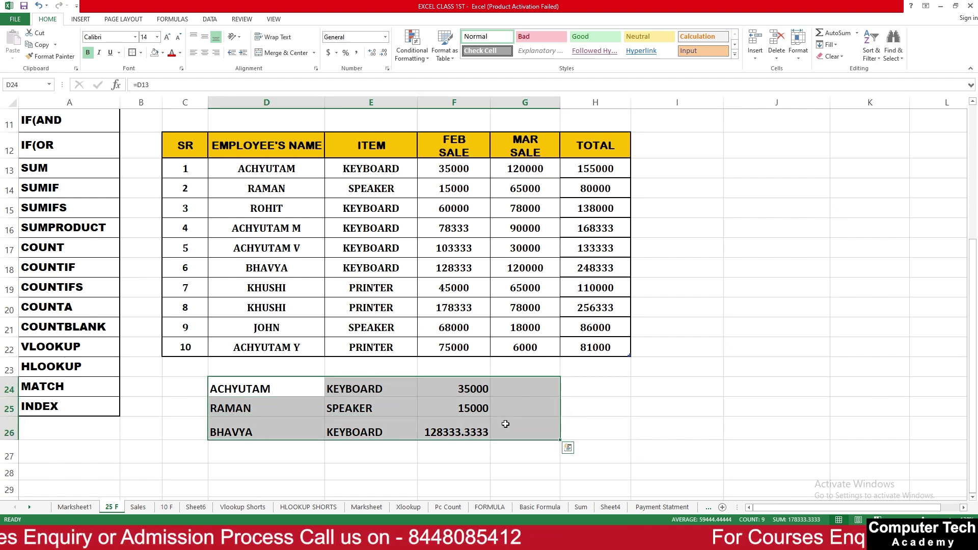
{"action": "key", "text": "Delete"}
{"action": "left_click", "coordinate": [487, 422]}
{"action": "left_click", "coordinate": [79, 342]}
{"action": "left_click", "coordinate": [79, 366]}
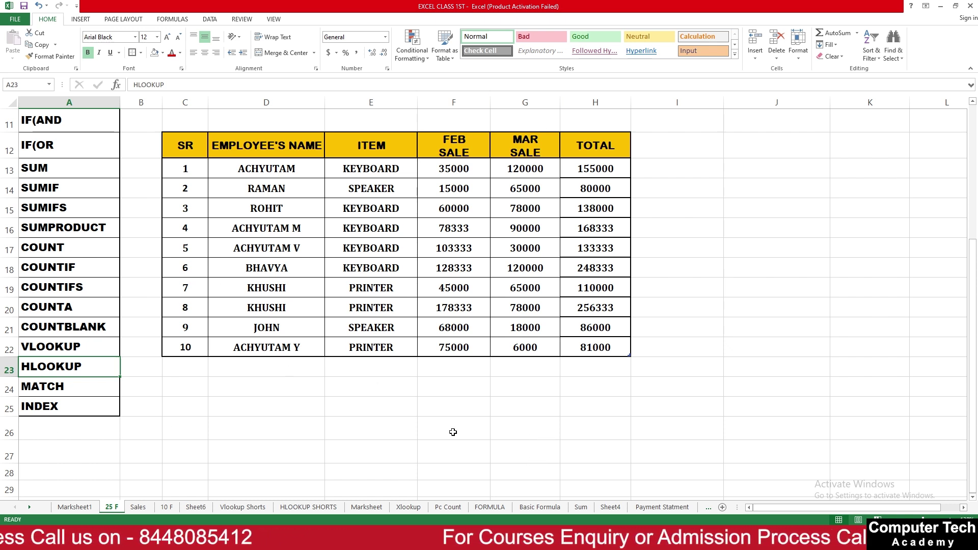
- Try to paste the whole sales table C12:H22 transposed at C25 using Paste Special
{"action": "left_click_drag", "start_coordinate": [206, 157], "coordinate": [562, 359]}
{"action": "key", "text": "ctrl+c"}
{"action": "left_click", "coordinate": [371, 367]}
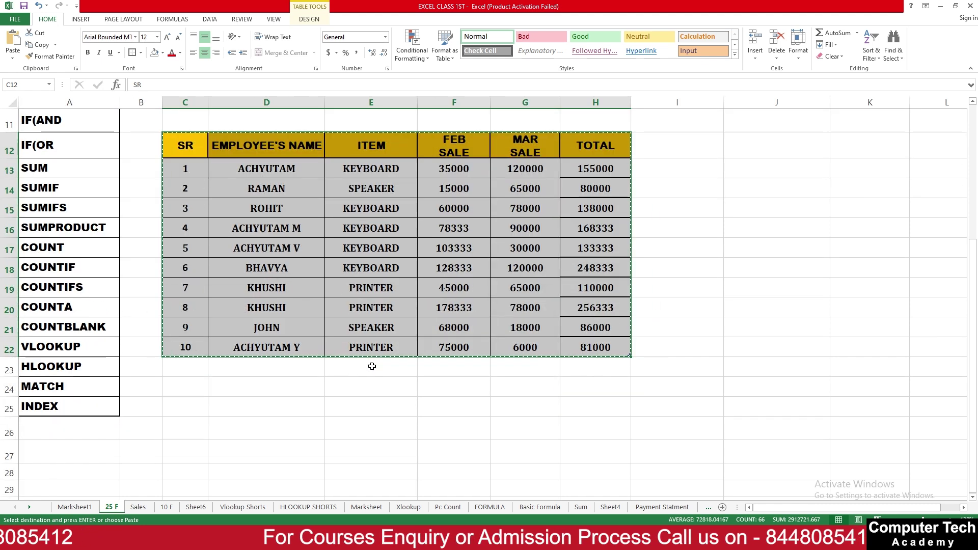
{"action": "scroll", "coordinate": [371, 366], "scroll_direction": "down", "scroll_amount": 2}
{"action": "left_click", "coordinate": [223, 296]}
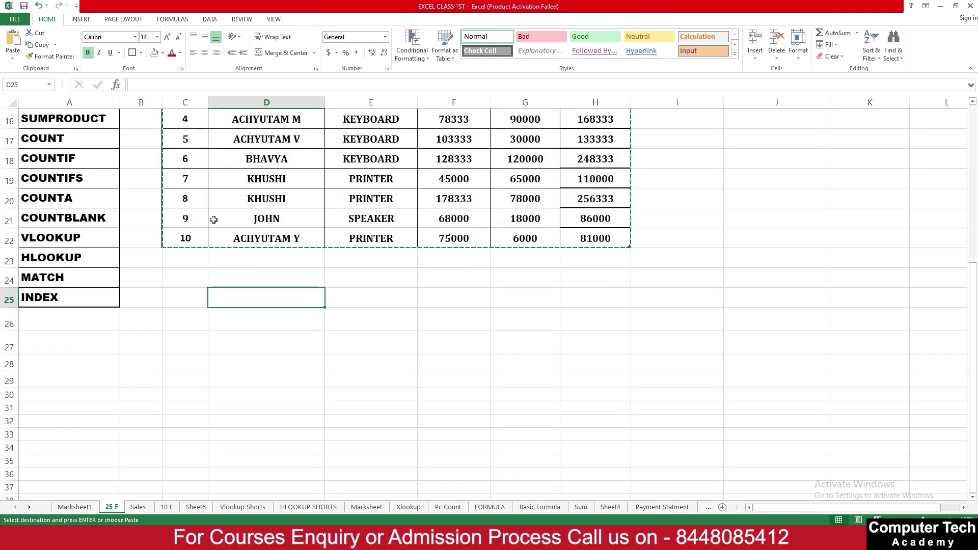
{"action": "left_click", "coordinate": [193, 295]}
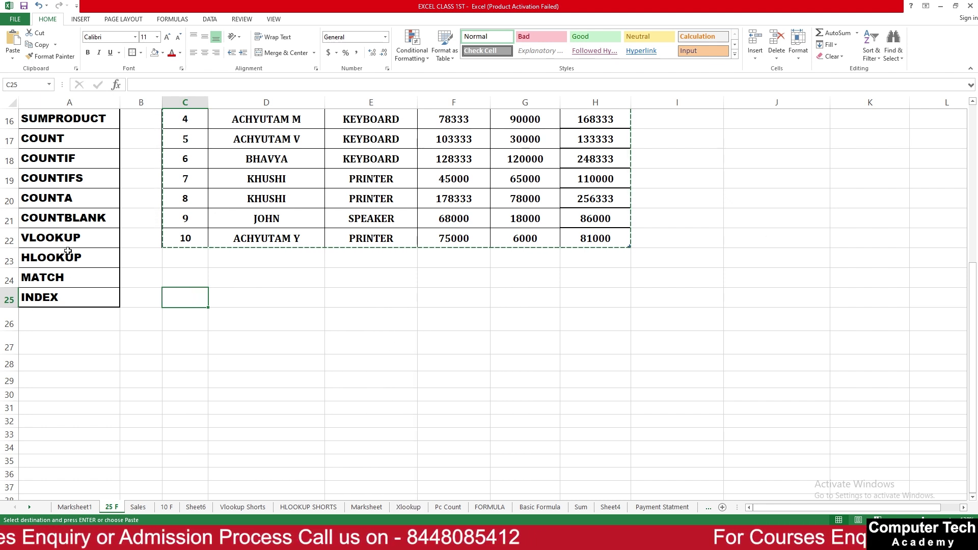
{"action": "left_click", "coordinate": [12, 58]}
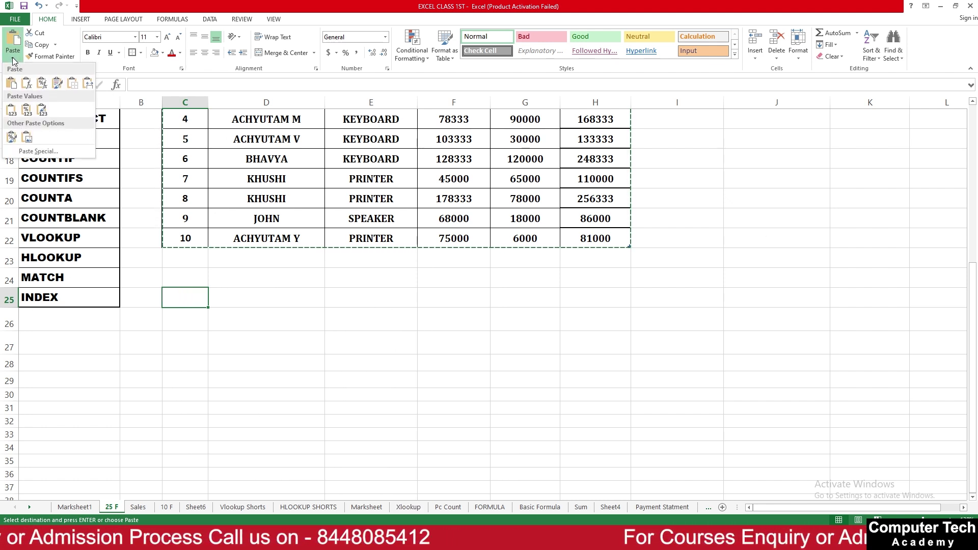
{"action": "left_click", "coordinate": [38, 151]}
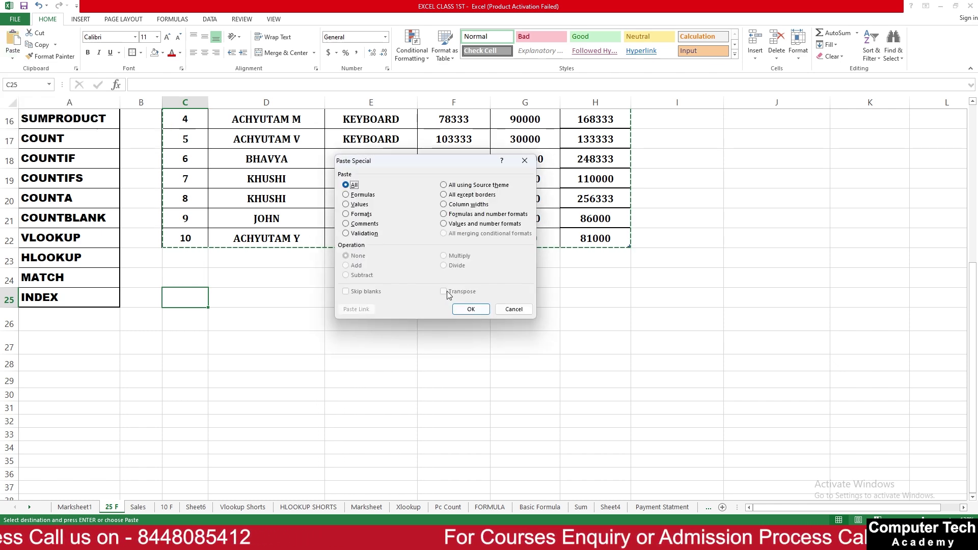
{"action": "left_click", "coordinate": [514, 311]}
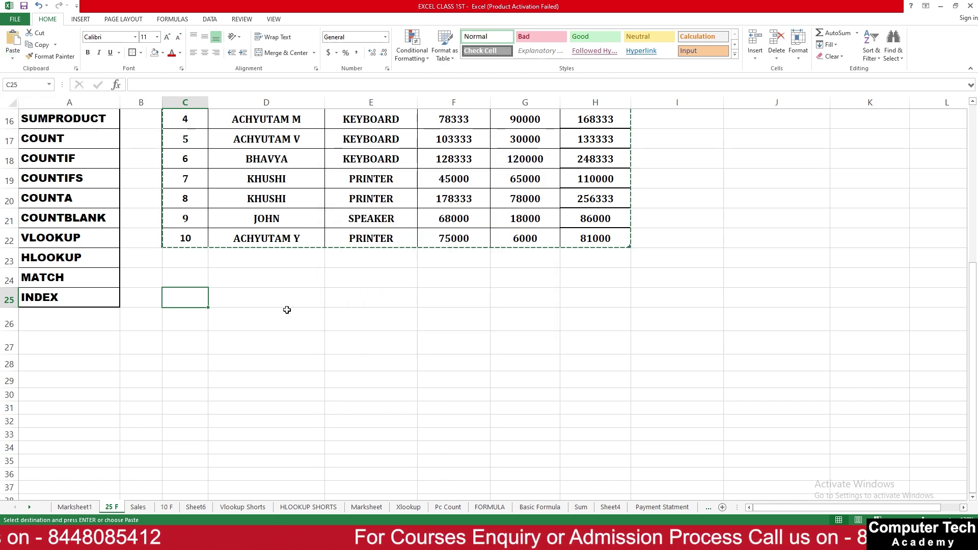
{"action": "scroll", "coordinate": [256, 312], "scroll_direction": "up", "scroll_amount": 5}
{"action": "scroll", "coordinate": [351, 313], "scroll_direction": "down", "scroll_amount": 3}
{"action": "left_click", "coordinate": [371, 308]}
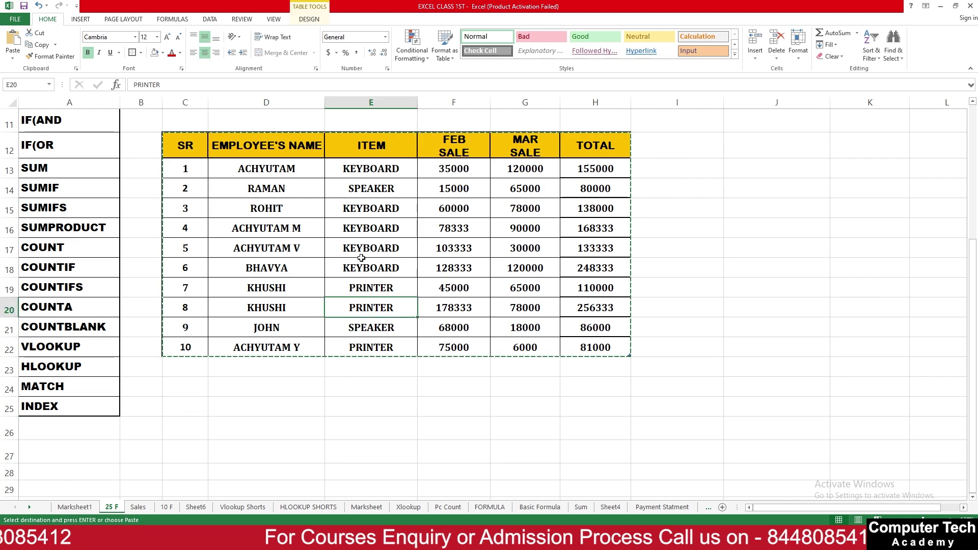
{"action": "left_click", "coordinate": [403, 248]}
{"action": "left_click", "coordinate": [302, 216]}
{"action": "scroll", "coordinate": [534, 347], "scroll_direction": "up", "scroll_amount": 4}
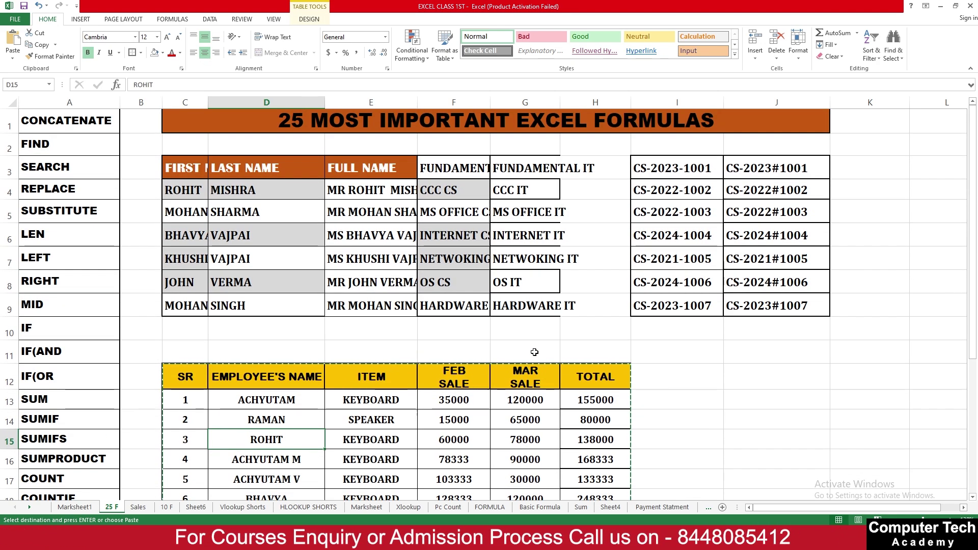
{"action": "scroll", "coordinate": [534, 344], "scroll_direction": "down", "scroll_amount": 2}
{"action": "left_click", "coordinate": [534, 344]}
{"action": "scroll", "coordinate": [236, 218], "scroll_direction": "down", "scroll_amount": 2}
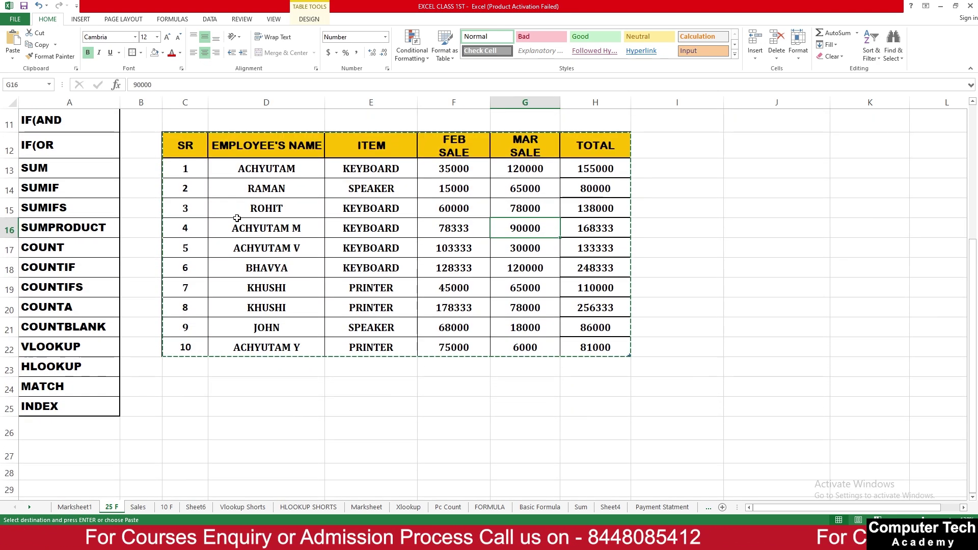
- Copy the header and first five records, C12:H17, and paste them transposed at C25 using Paste Special
{"action": "left_click_drag", "start_coordinate": [190, 152], "coordinate": [575, 250]}
{"action": "key", "text": "ctrl+c"}
{"action": "left_click", "coordinate": [185, 406]}
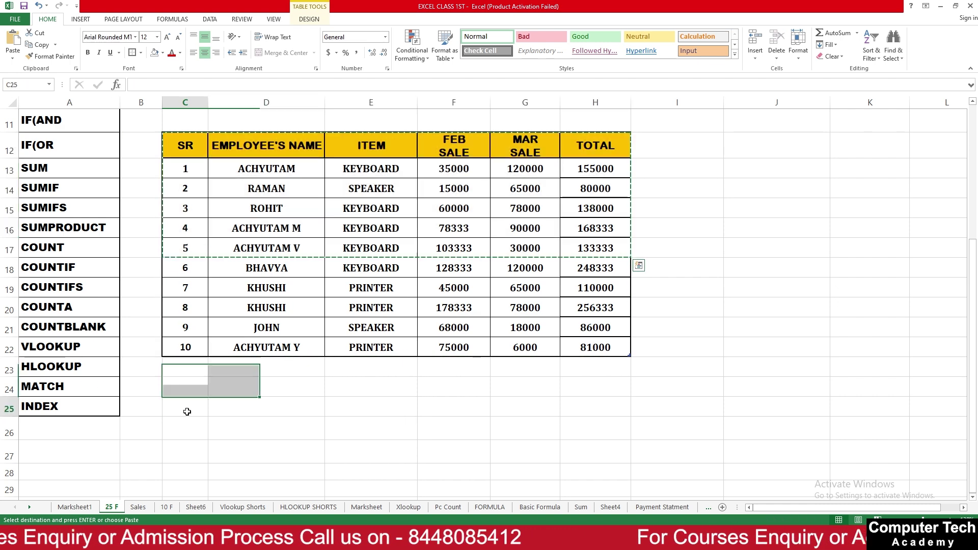
{"action": "left_click", "coordinate": [13, 58]}
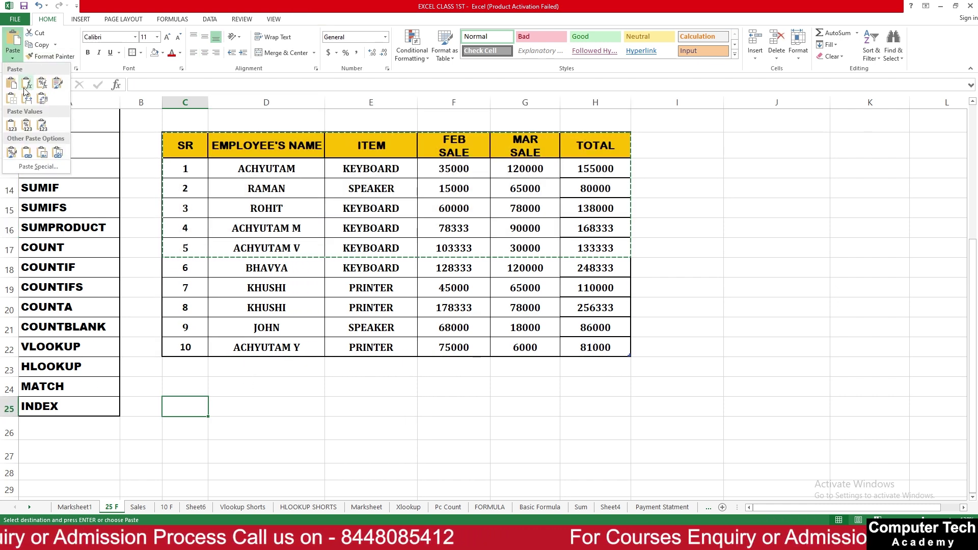
{"action": "left_click", "coordinate": [49, 168]}
{"action": "left_click", "coordinate": [456, 293]}
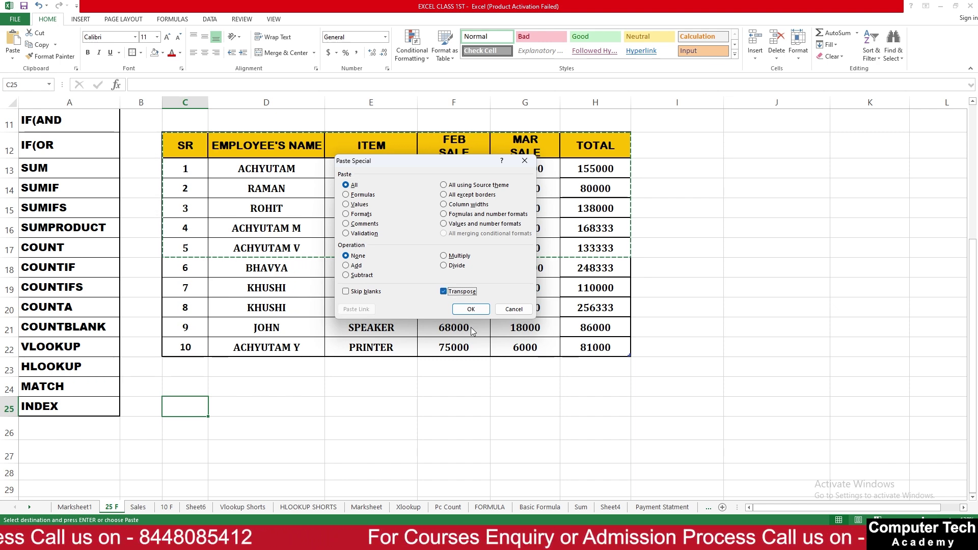
{"action": "left_click", "coordinate": [469, 312]}
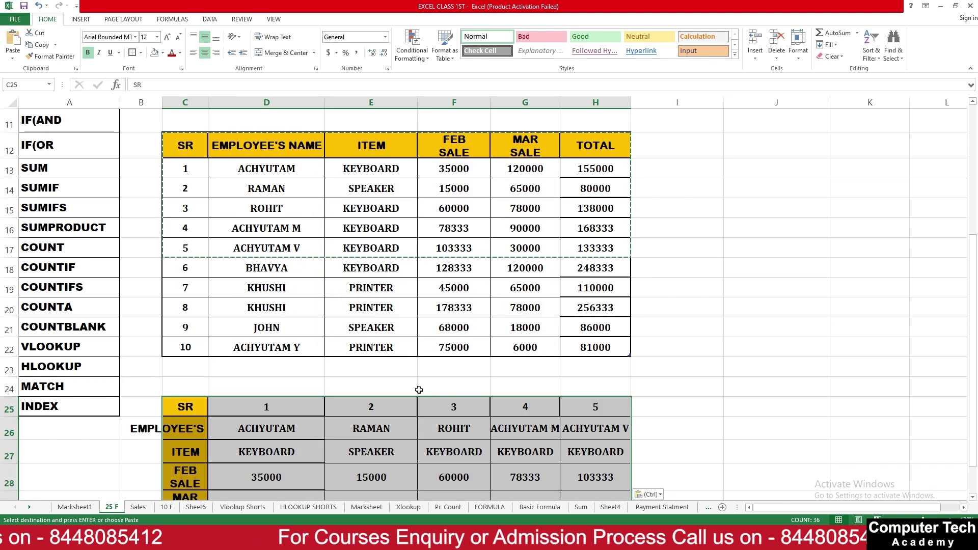
- Widen column C so the EMPLOYEE'S NAME label of the transposed table fits in its cell
{"action": "left_click", "coordinate": [422, 390]}
{"action": "scroll", "coordinate": [214, 285], "scroll_direction": "down", "scroll_amount": 2}
{"action": "left_click_drag", "start_coordinate": [208, 102], "coordinate": [284, 102]}
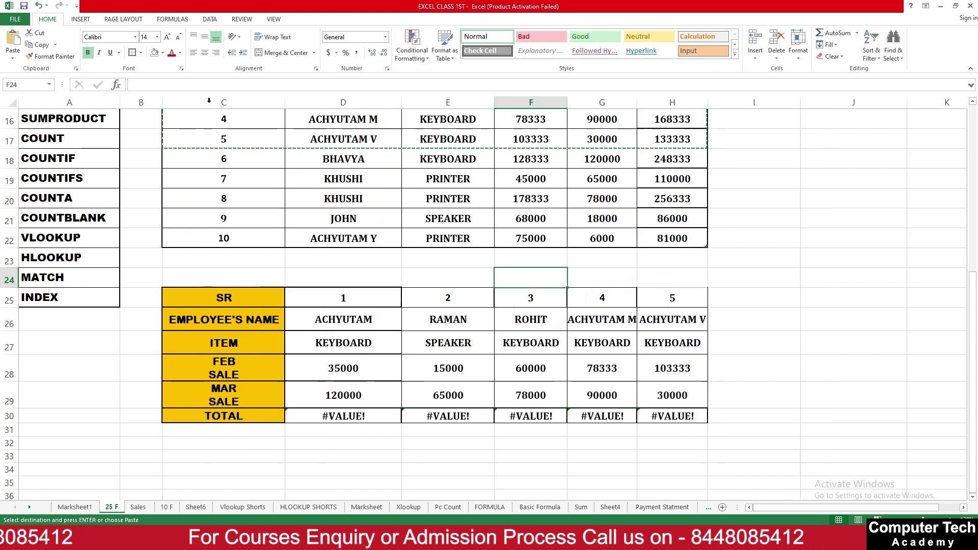
- Replace the faulty TOTAL formula in D30 of the transposed table with =SUM(D28:D29)
{"action": "left_click", "coordinate": [392, 342]}
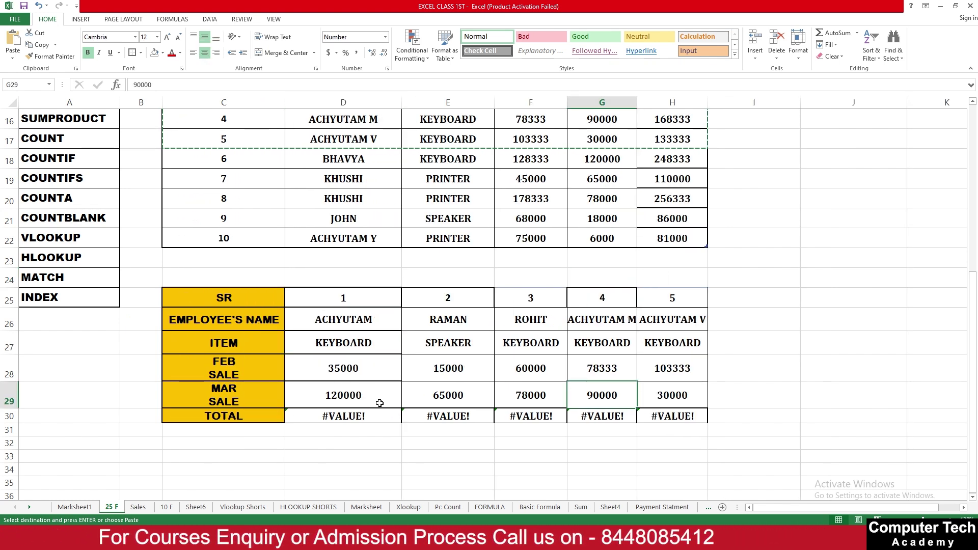
{"action": "left_click", "coordinate": [346, 416]}
{"action": "double_click", "coordinate": [346, 416]}
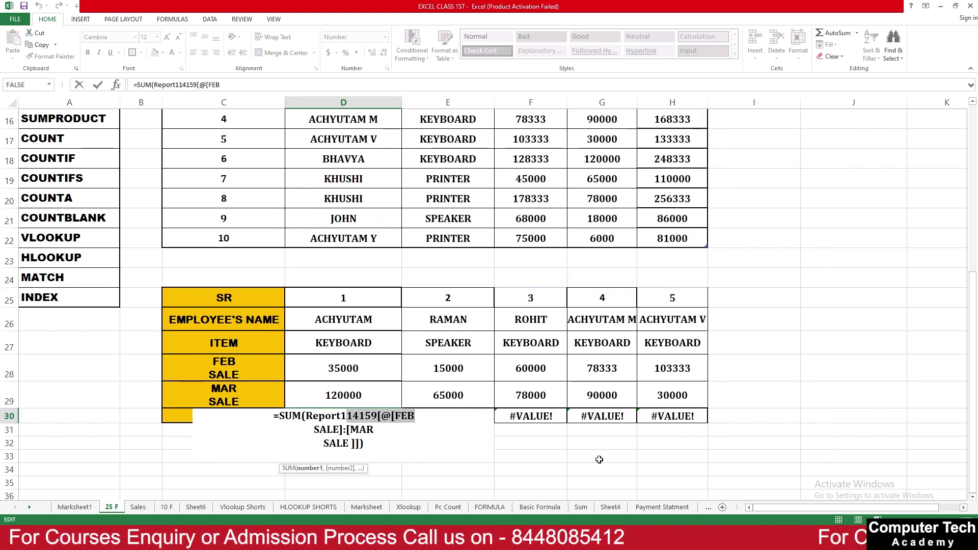
{"action": "key", "text": "Escape"}
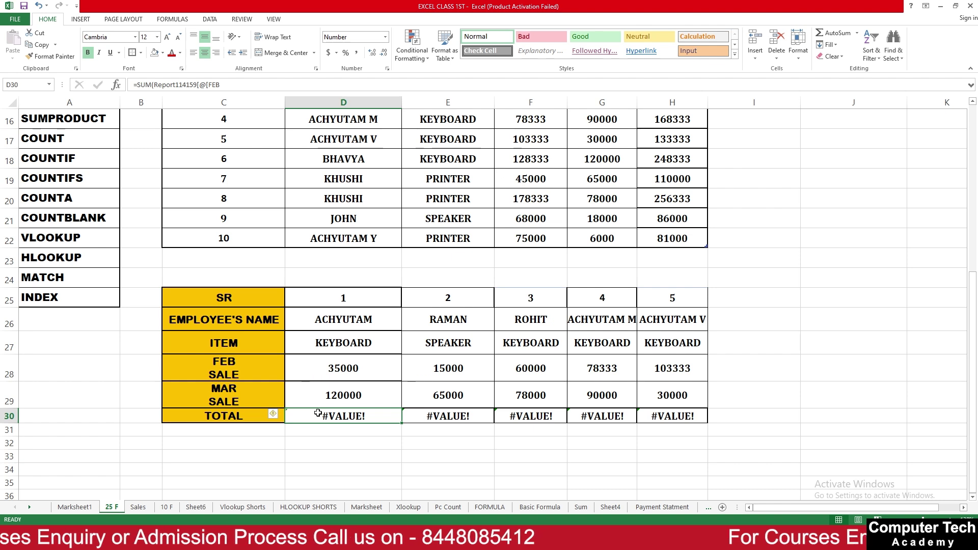
{"action": "type", "text": "="}
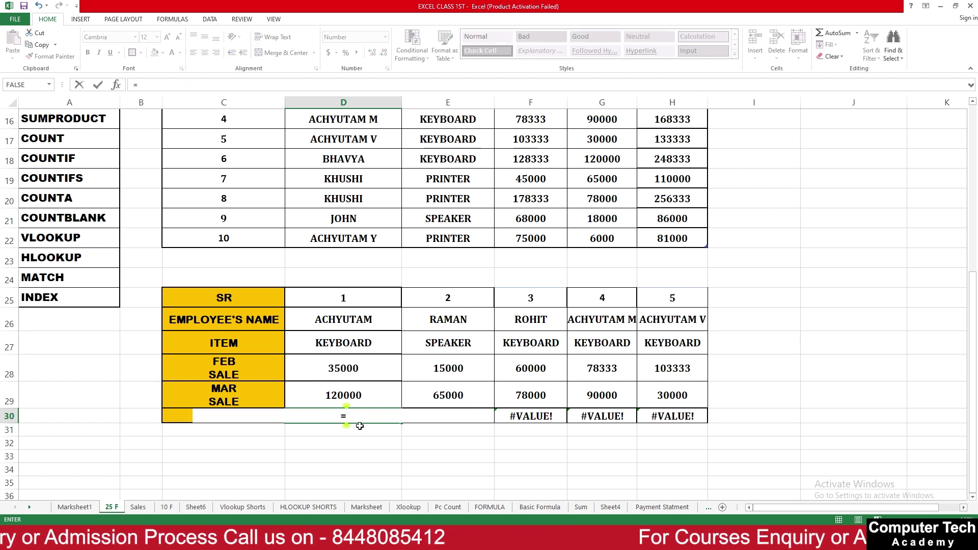
{"action": "type", "text": "SUM("}
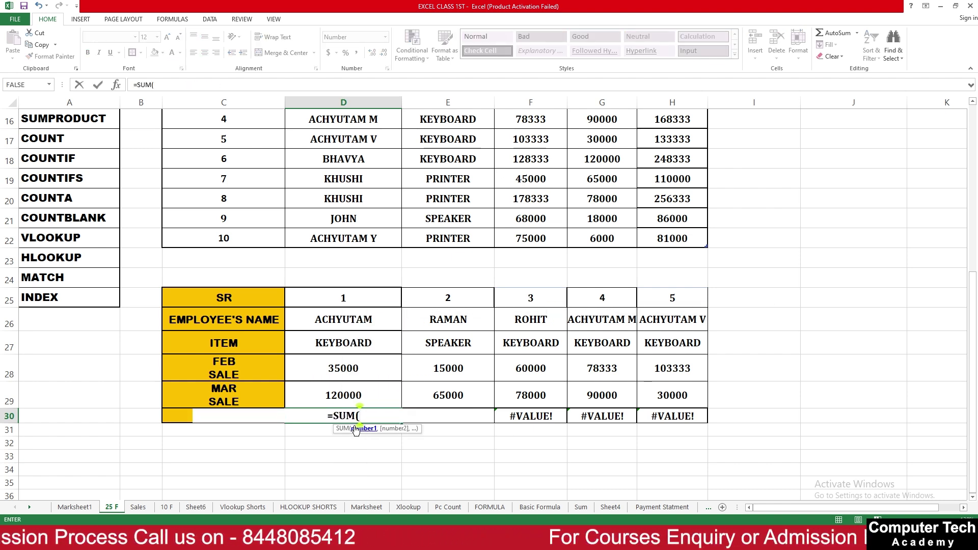
{"action": "left_click_drag", "start_coordinate": [342, 368], "coordinate": [358, 390]}
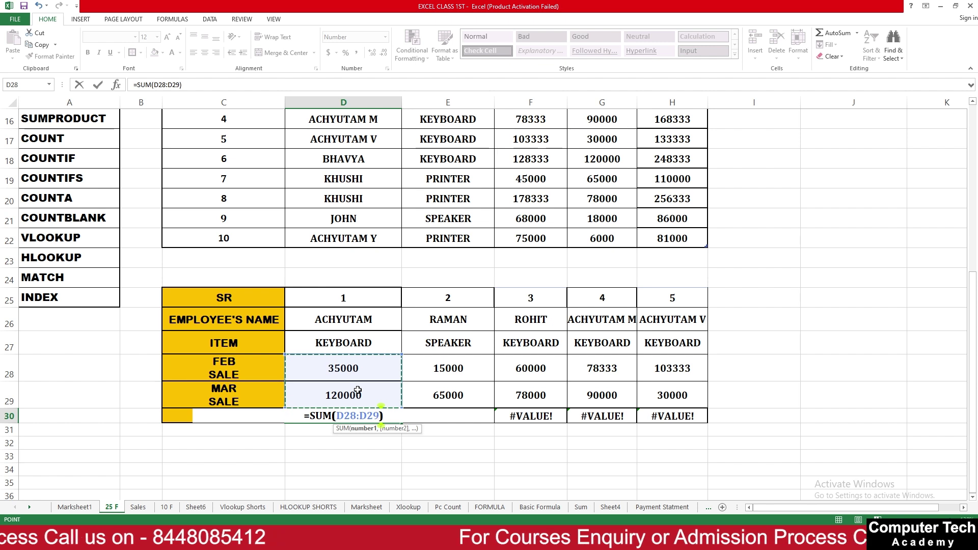
{"action": "key", "text": "ctrl+Return"}
- Fill the D30 total formula across the TOTAL row to H30
{"action": "left_click_drag", "start_coordinate": [402, 423], "coordinate": [707, 424]}
{"action": "left_click", "coordinate": [702, 477]}
{"action": "left_click", "coordinate": [835, 395]}
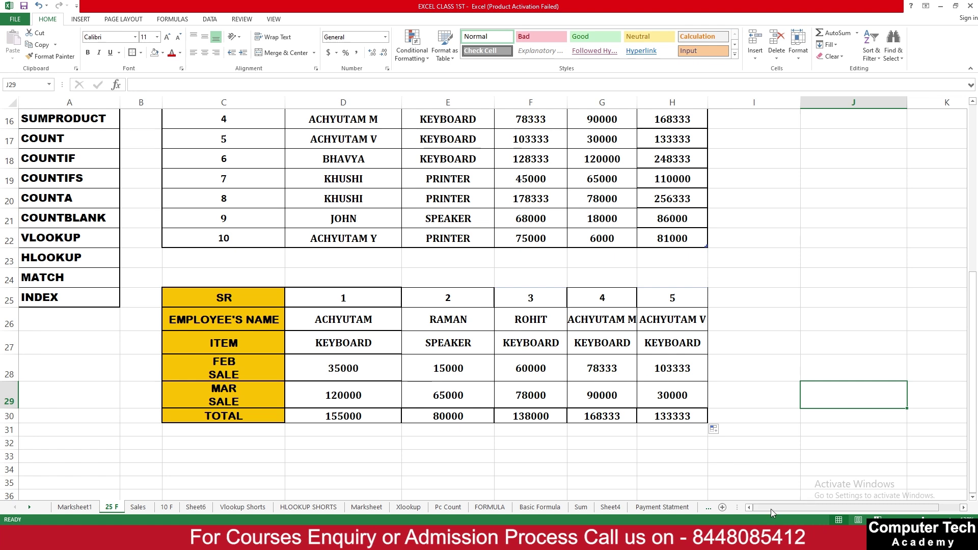
- Select the empty cell I26 beside the transposed table's EMPLOYEE'S NAME row
{"action": "left_click_drag", "start_coordinate": [771, 508], "coordinate": [785, 506]}
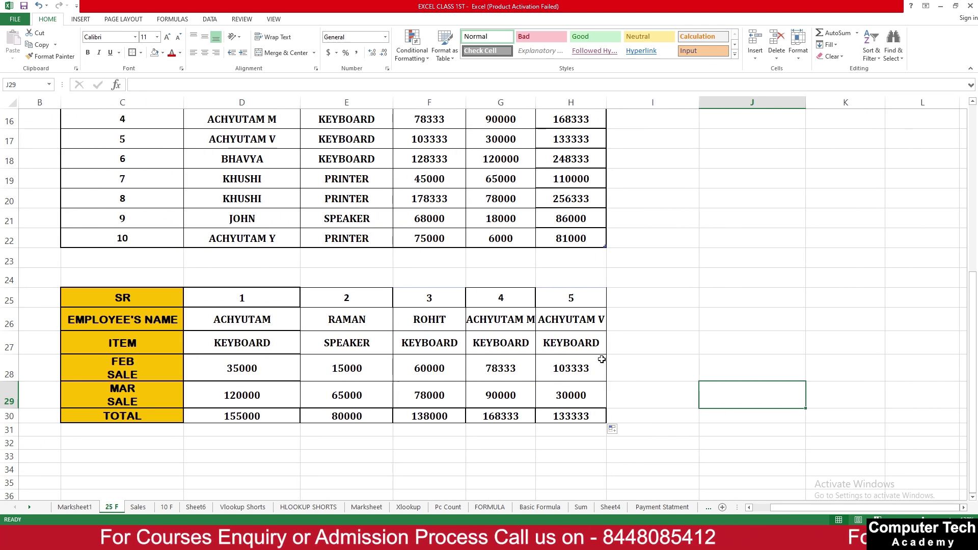
{"action": "left_click", "coordinate": [635, 302]}
{"action": "left_click", "coordinate": [673, 316]}
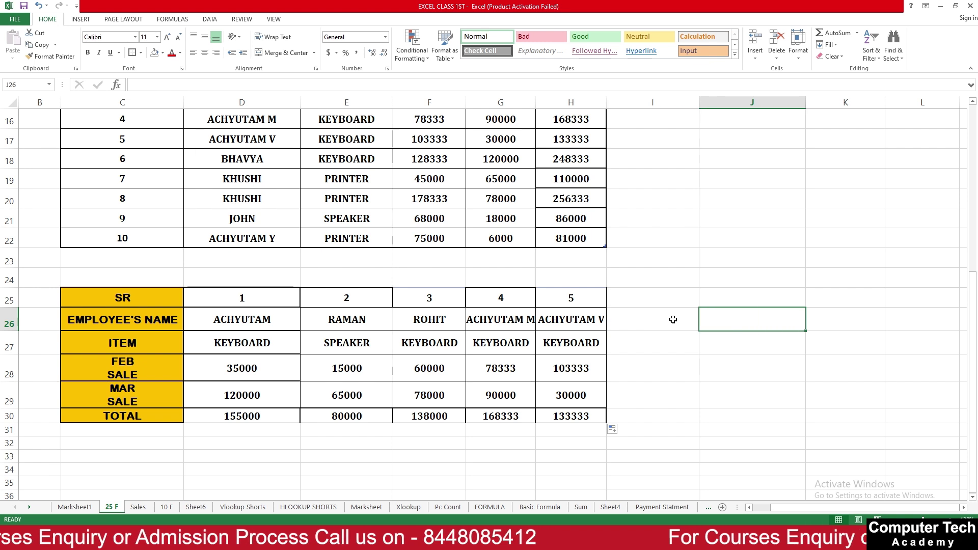
{"action": "type", "text": "="}
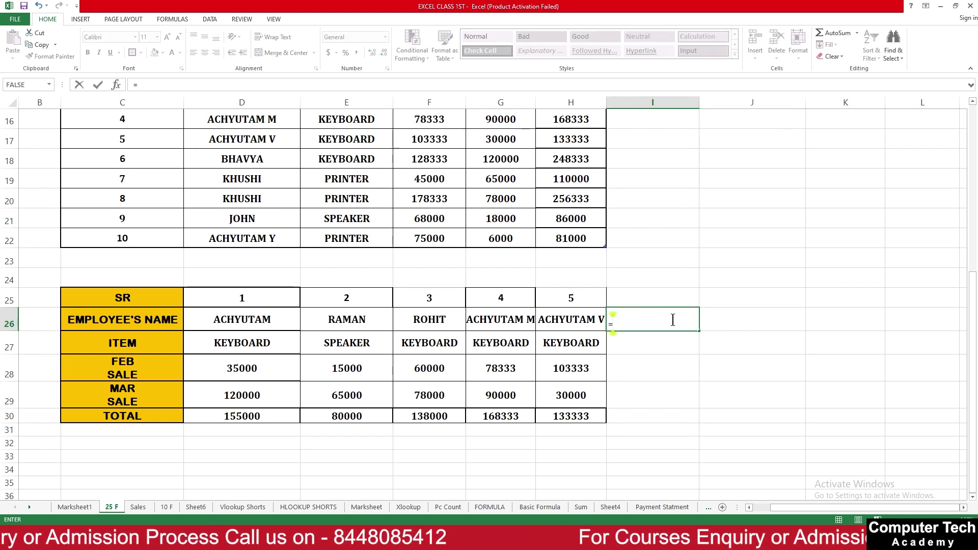
{"action": "type", "text": "RAMA"}
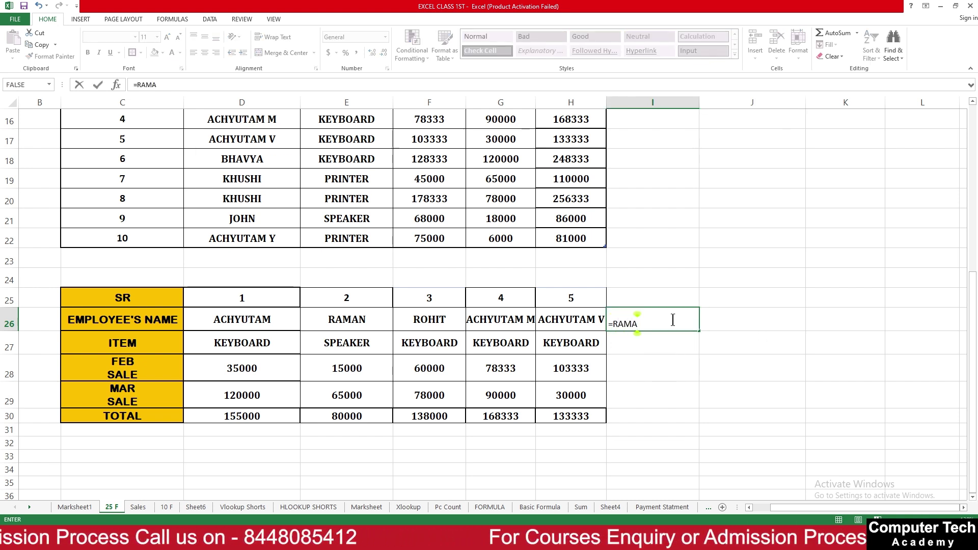
{"action": "key", "text": "BackSpace"}
{"action": "key", "text": "BackSpace"}
{"action": "key", "text": "BackSpace"}
{"action": "key", "text": "BackSpace"}
{"action": "key", "text": "BackSpace"}
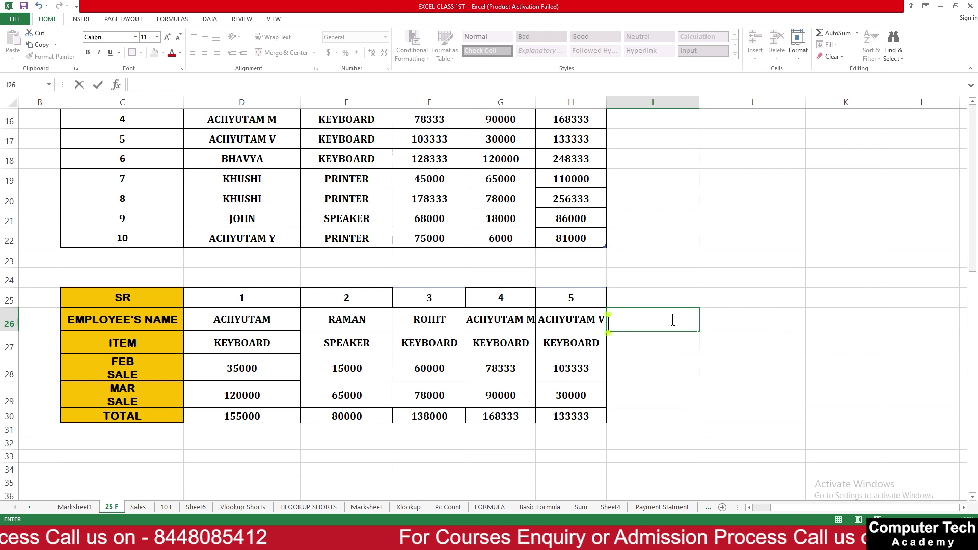
- Pull two lookup names from the transposed table by entering =E26 in I26 and =F26 in J26
{"action": "type", "text": "=E26"}
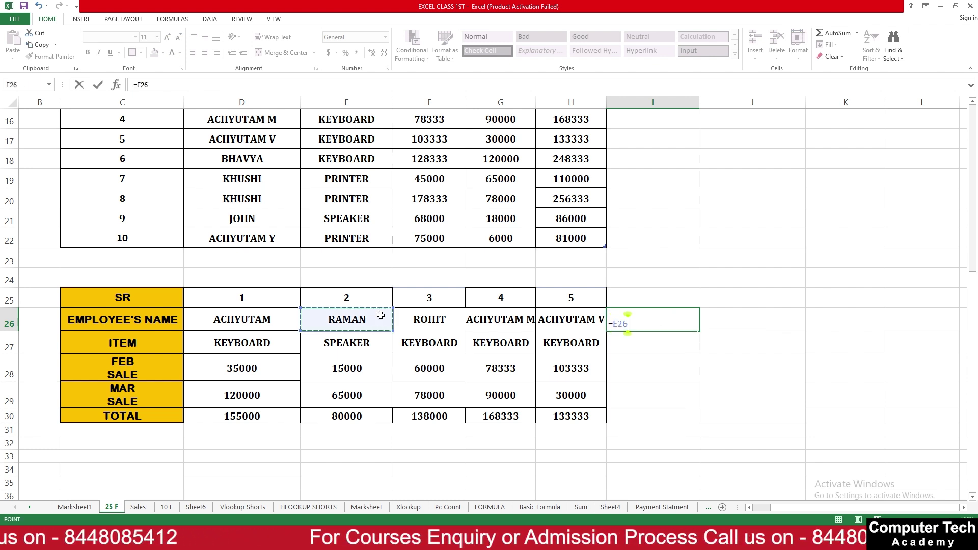
{"action": "key", "text": "Return"}
{"action": "key", "text": "Up"}
{"action": "key", "text": "Right"}
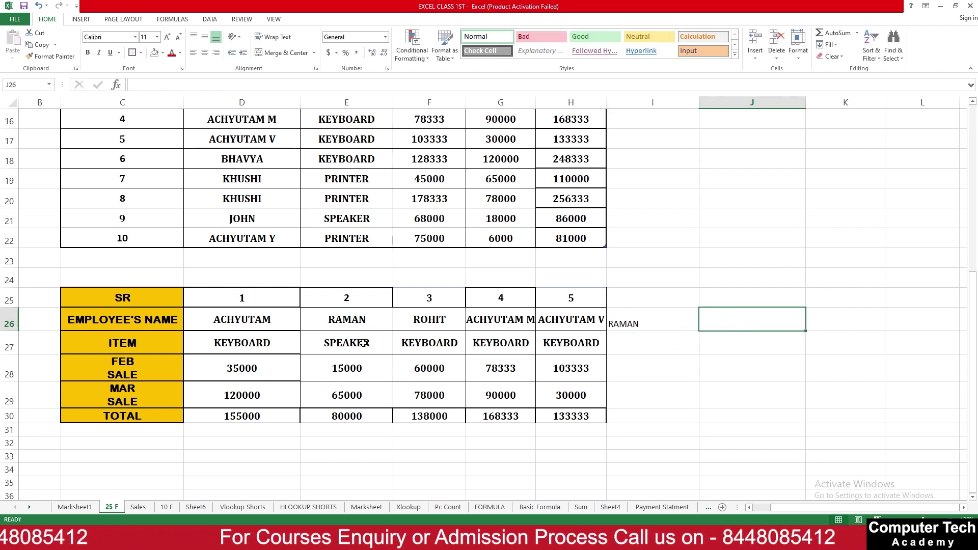
{"action": "type", "text": "="}
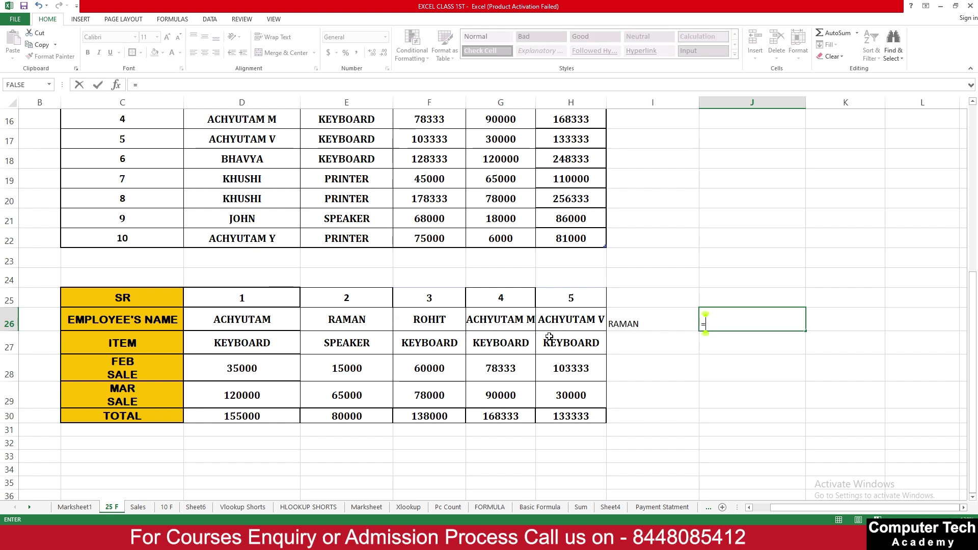
{"action": "left_click", "coordinate": [450, 327]}
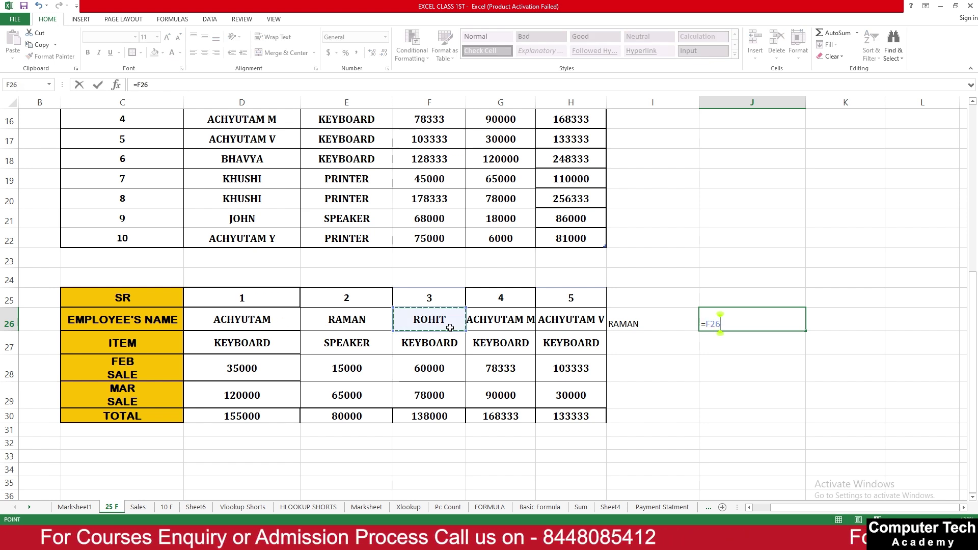
{"action": "key", "text": "Return"}
- Format the lookup area I26:J30 as bold with a font size of 14
{"action": "left_click_drag", "start_coordinate": [633, 325], "coordinate": [733, 311]}
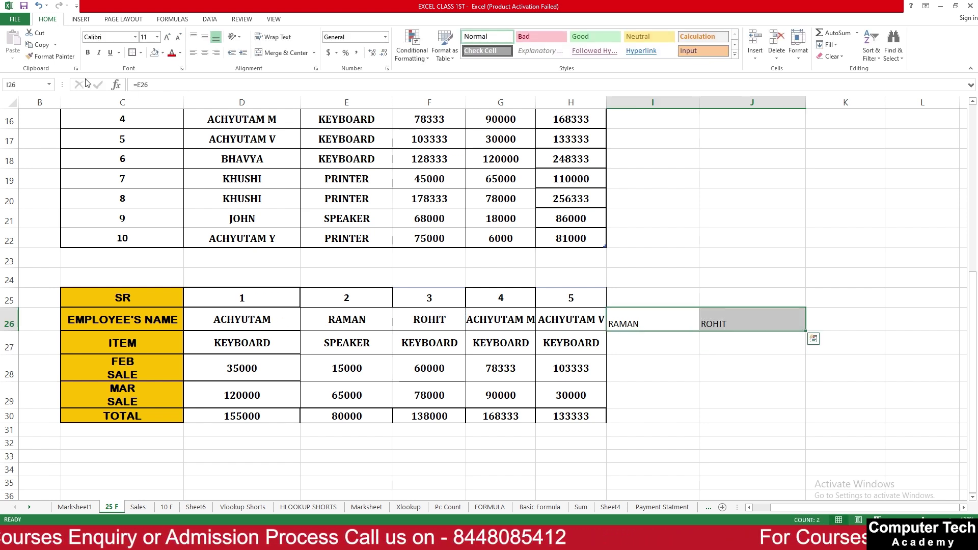
{"action": "left_click", "coordinate": [167, 37]}
{"action": "left_click", "coordinate": [167, 37]}
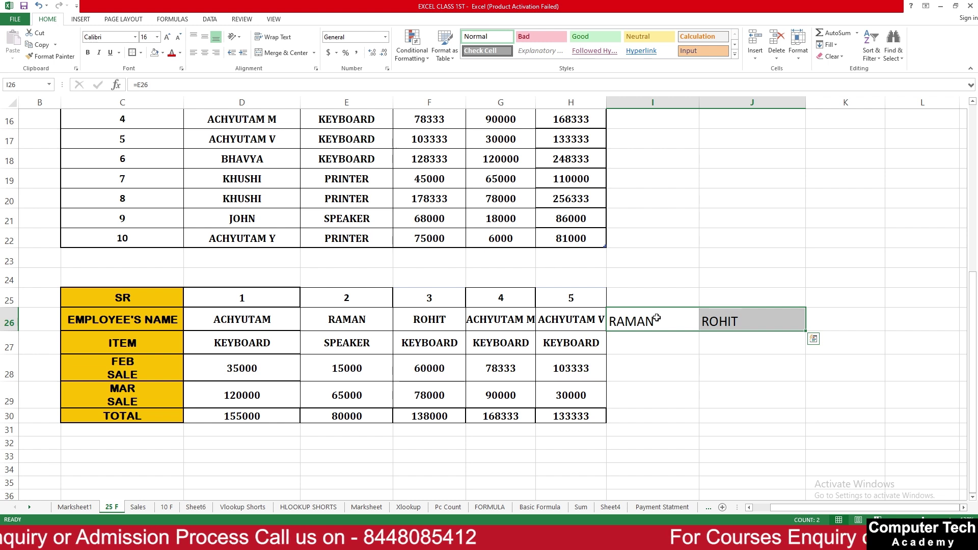
{"action": "left_click_drag", "start_coordinate": [646, 311], "coordinate": [729, 416]}
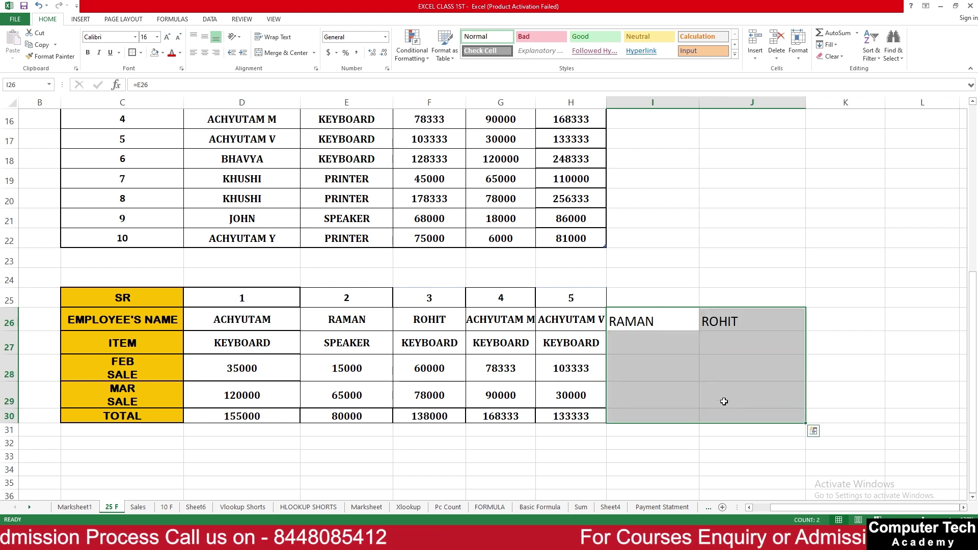
{"action": "left_click", "coordinate": [87, 52]}
{"action": "left_click", "coordinate": [179, 38]}
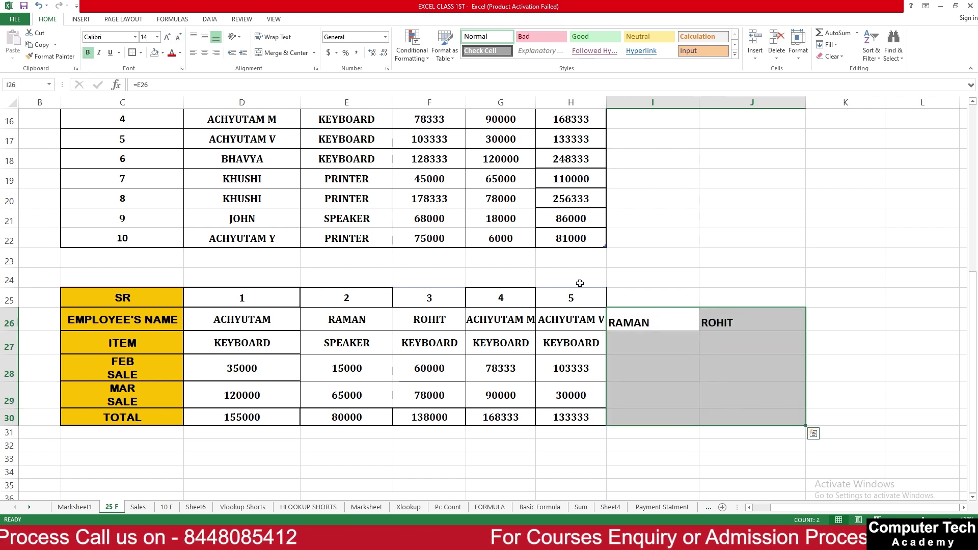
- Look up the item for each name with =HLOOKUP(I26,D26:H30,2,FALSE) in I27 and fill it across to J27
{"action": "left_click", "coordinate": [630, 342]}
{"action": "type", "text": "="}
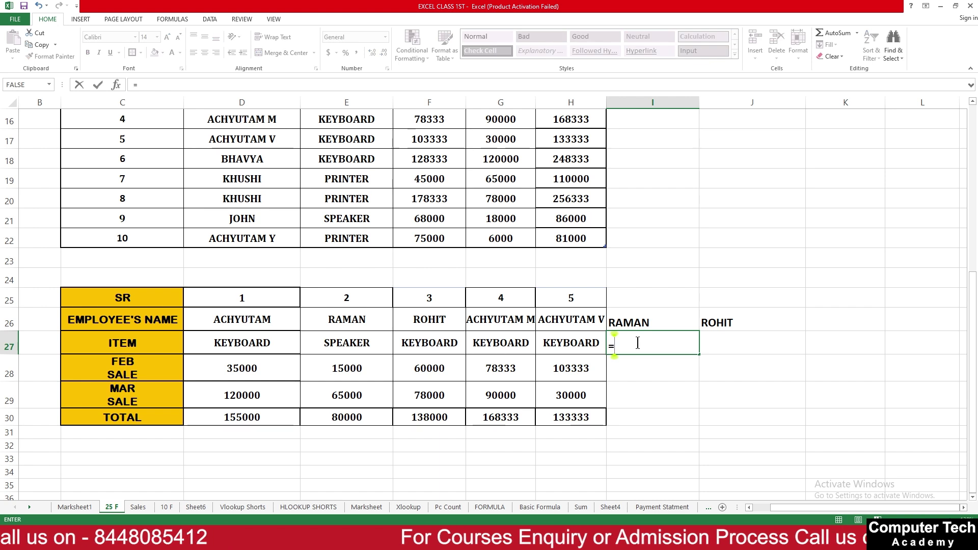
{"action": "type", "text": "HLOOKUP"}
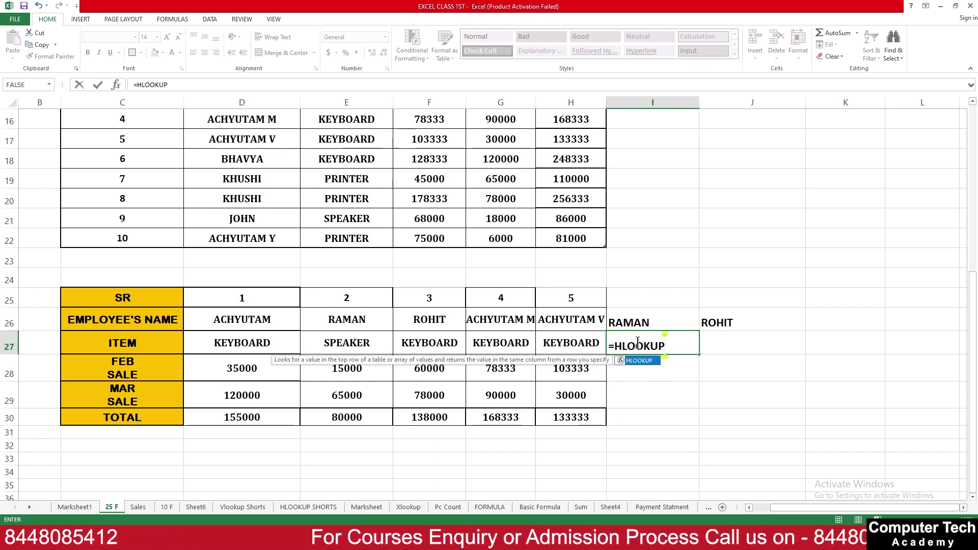
{"action": "type", "text": "("}
{"action": "left_click", "coordinate": [648, 326]}
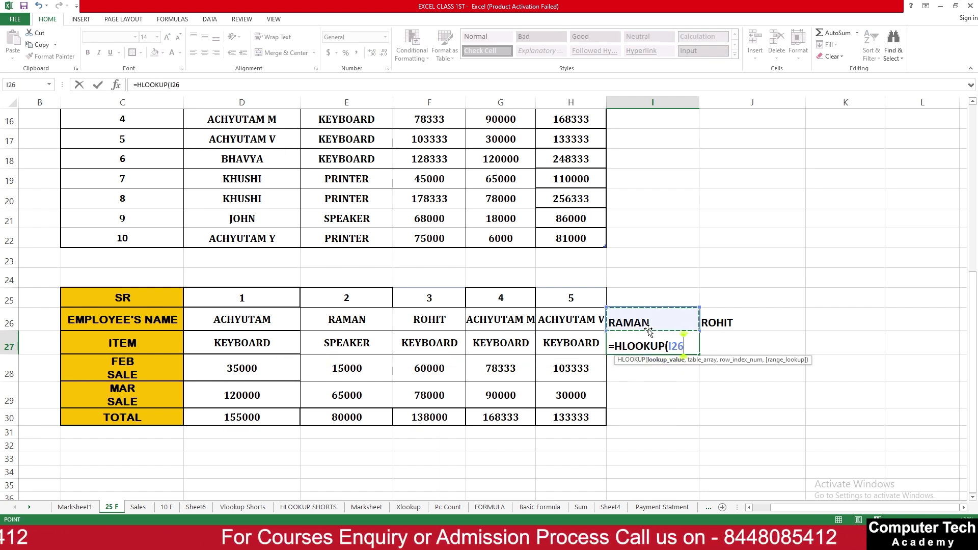
{"action": "type", "text": ","}
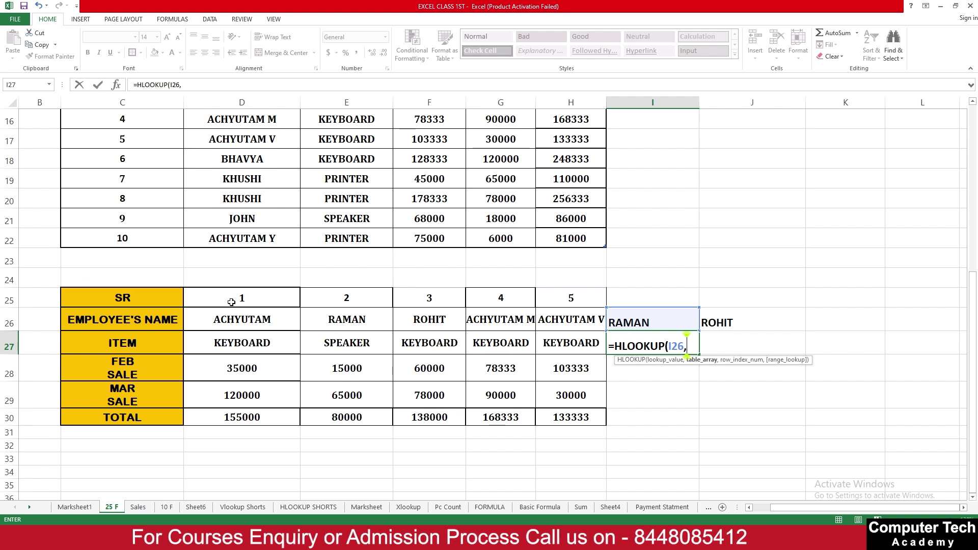
{"action": "left_click", "coordinate": [243, 320]}
{"action": "left_click_drag", "start_coordinate": [242, 319], "coordinate": [568, 419]}
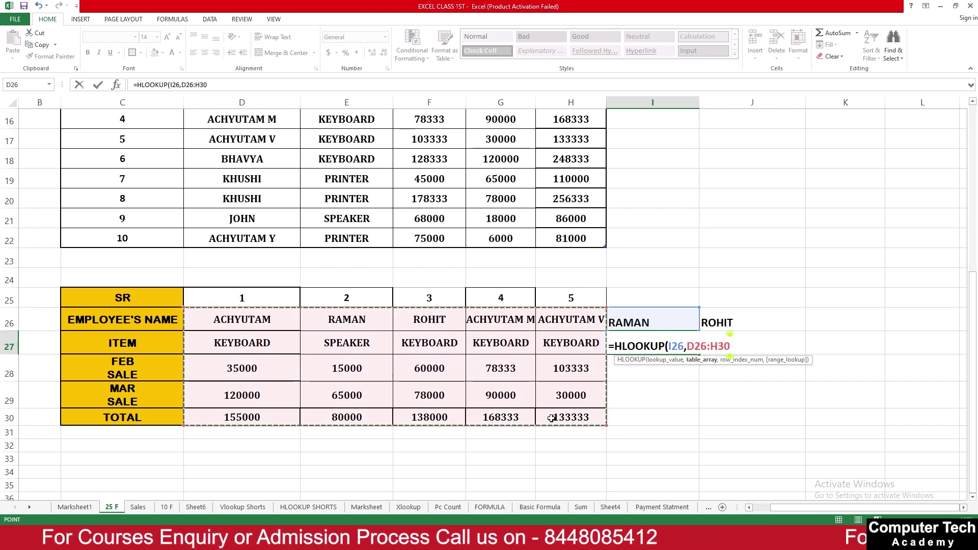
{"action": "type", "text": ","}
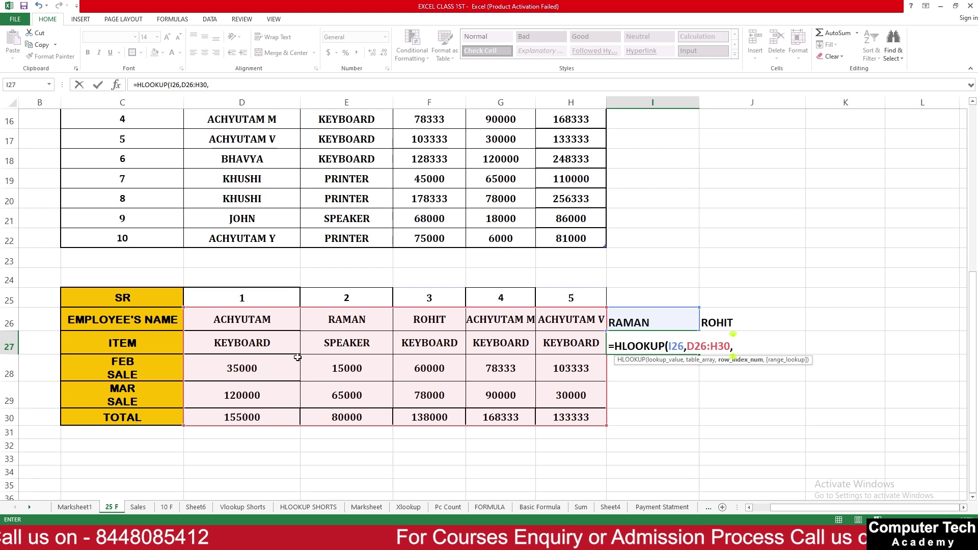
{"action": "type", "text": "2,"}
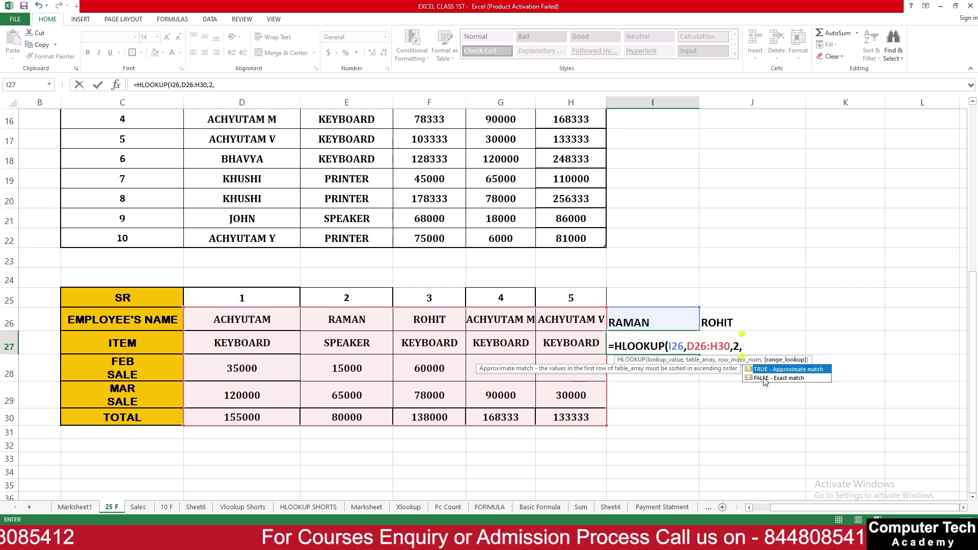
{"action": "double_click", "coordinate": [778, 377]}
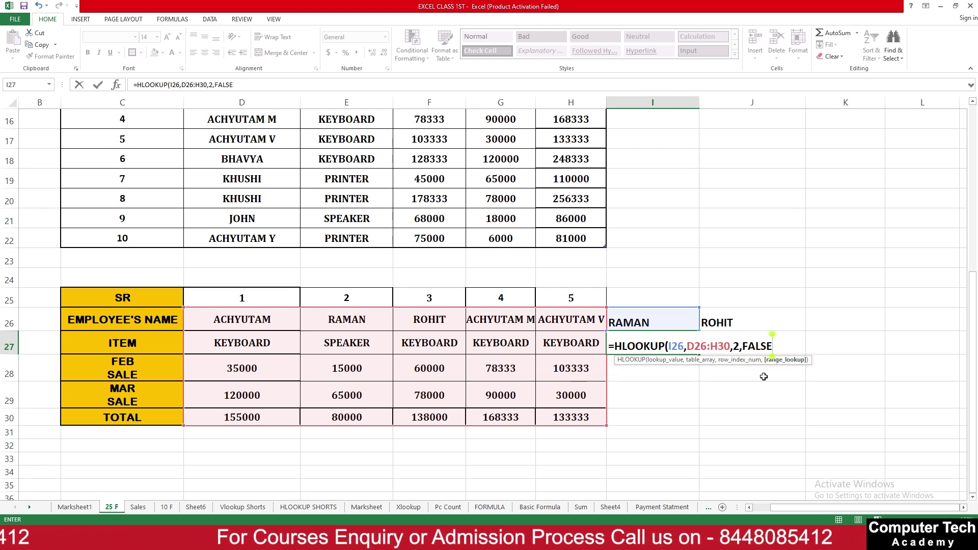
{"action": "key", "text": "ctrl+Return"}
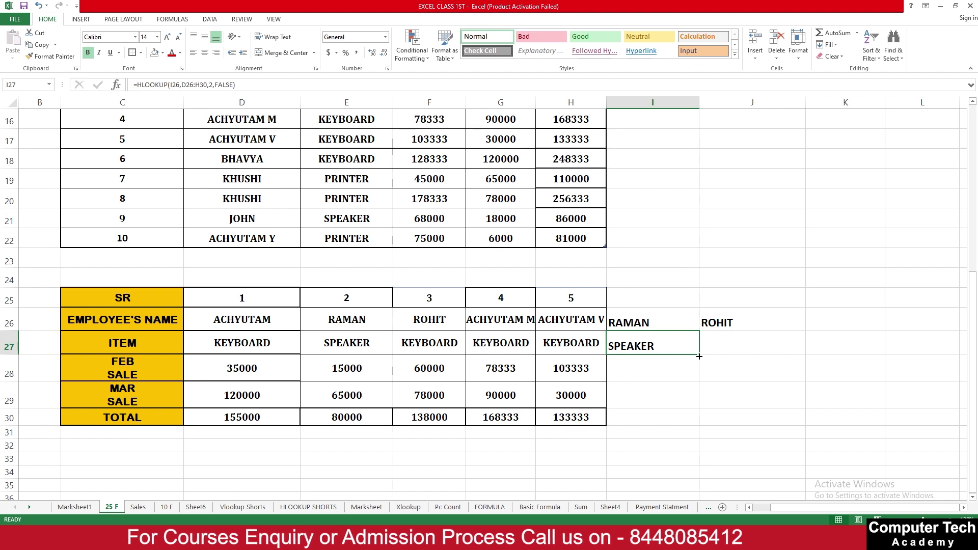
{"action": "left_click_drag", "start_coordinate": [697, 352], "coordinate": [754, 357]}
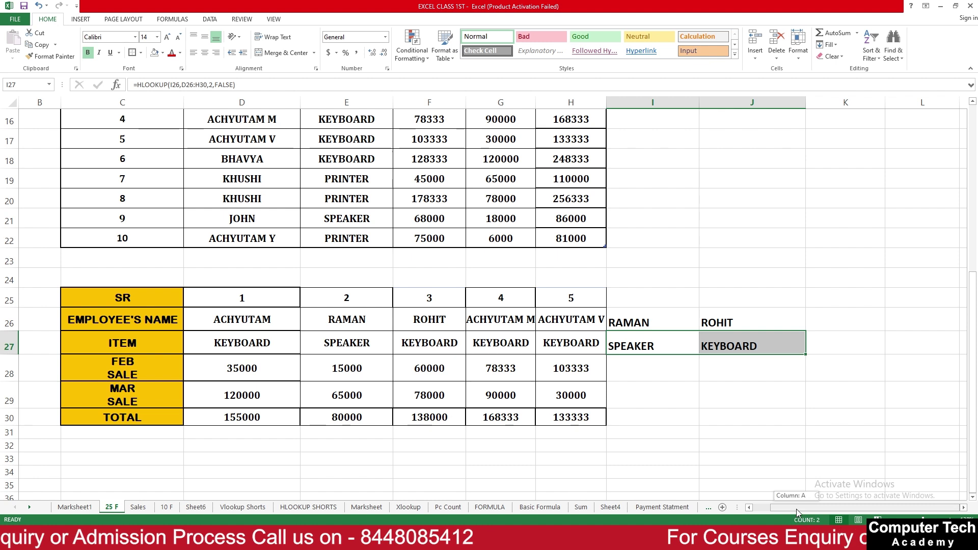
- Clear all contents and formatting from B24:J33, covering the transposed table and the HLOOKUP results
{"action": "left_click_drag", "start_coordinate": [795, 508], "coordinate": [756, 512]}
{"action": "left_click_drag", "start_coordinate": [147, 285], "coordinate": [904, 463]}
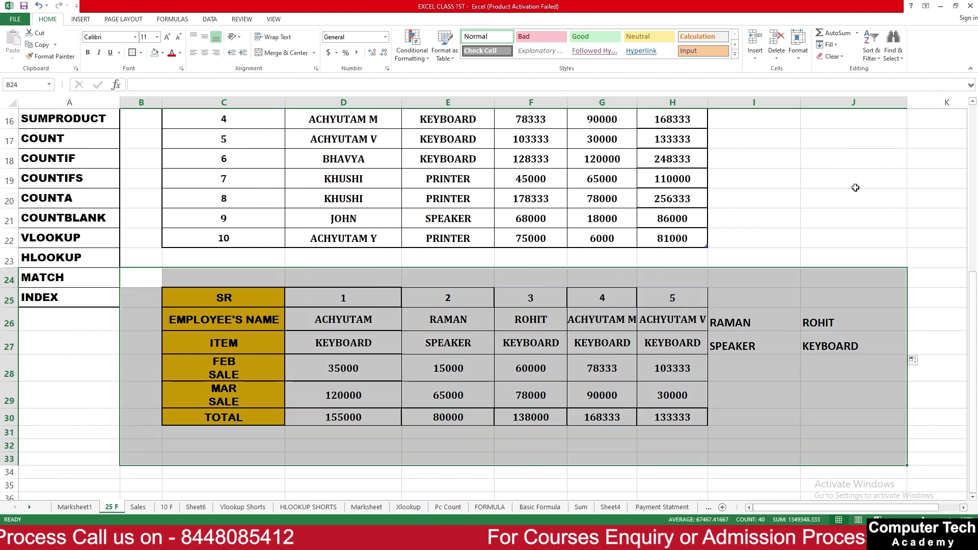
{"action": "left_click", "coordinate": [832, 56]}
{"action": "left_click", "coordinate": [840, 72]}
{"action": "left_click", "coordinate": [601, 346]}
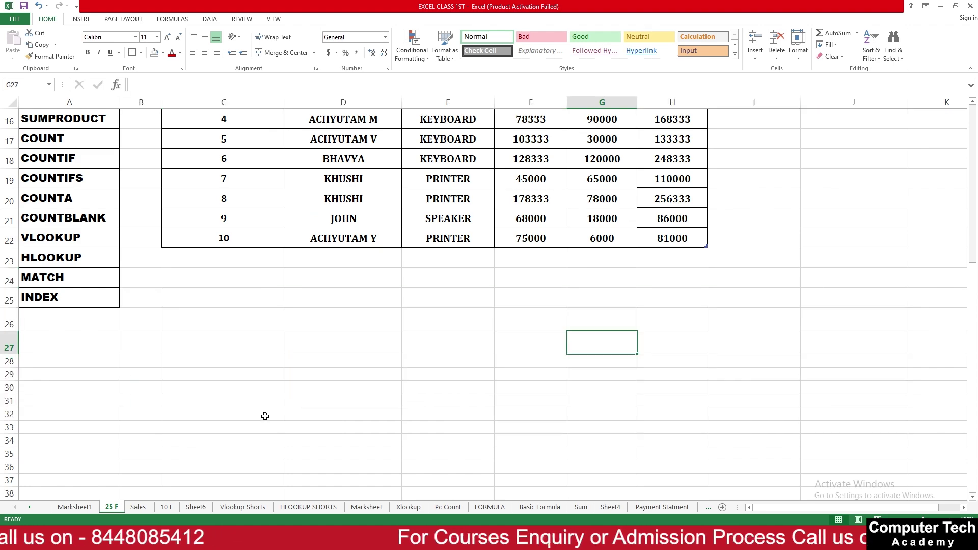
- Go to the MATCH entry in column A and select the empty cell D24 in the same row
{"action": "scroll", "coordinate": [248, 417], "scroll_direction": "up", "scroll_amount": 5}
{"action": "scroll", "coordinate": [248, 418], "scroll_direction": "down", "scroll_amount": 3}
{"action": "left_click", "coordinate": [296, 366]}
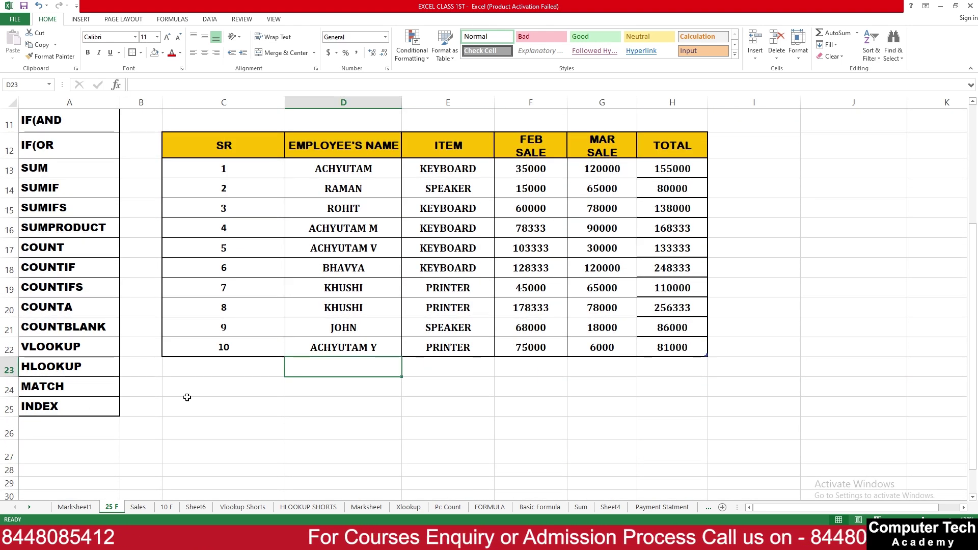
{"action": "left_click", "coordinate": [53, 393]}
{"action": "left_click", "coordinate": [325, 410]}
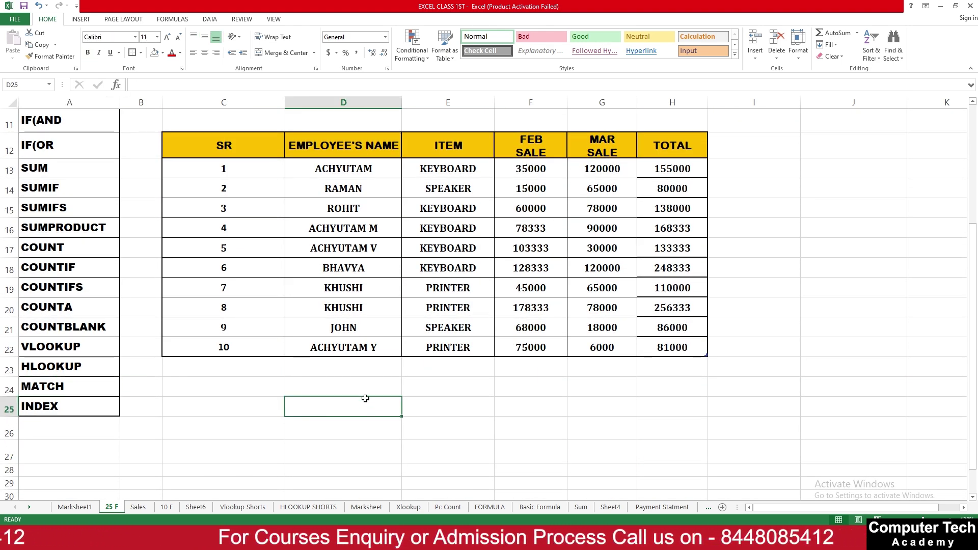
{"action": "left_click", "coordinate": [362, 392]}
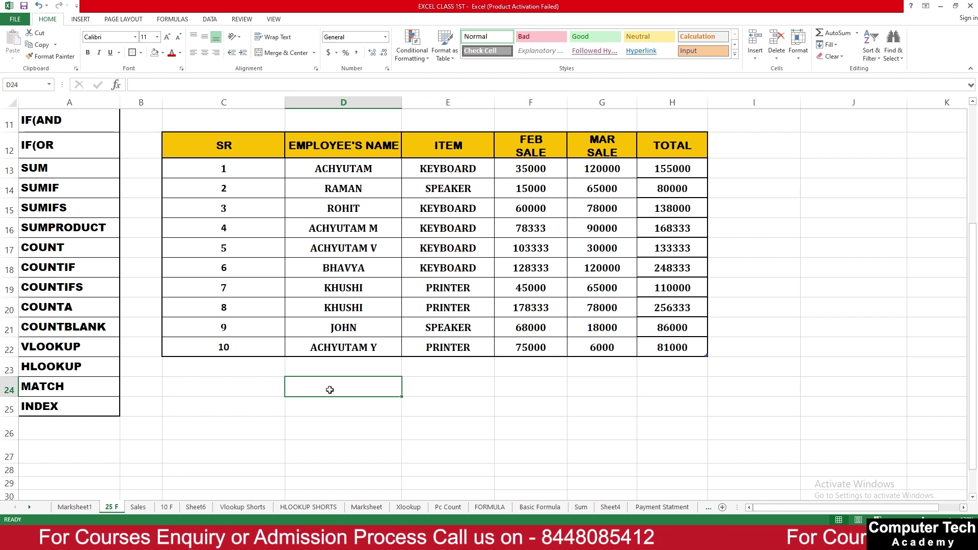
- Enter the heading EMP in D24, beside the MATCH entry
{"action": "left_click", "coordinate": [239, 163]}
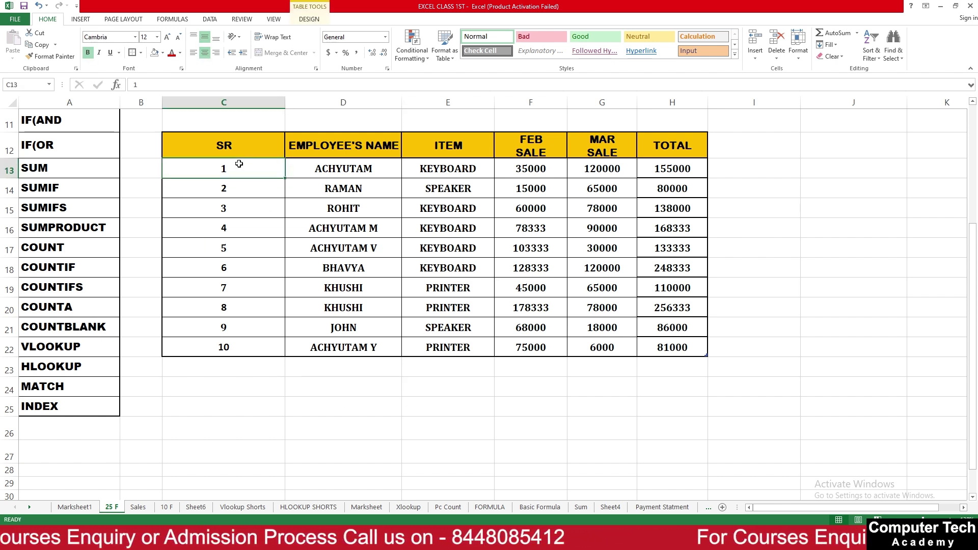
{"action": "left_click", "coordinate": [355, 387]}
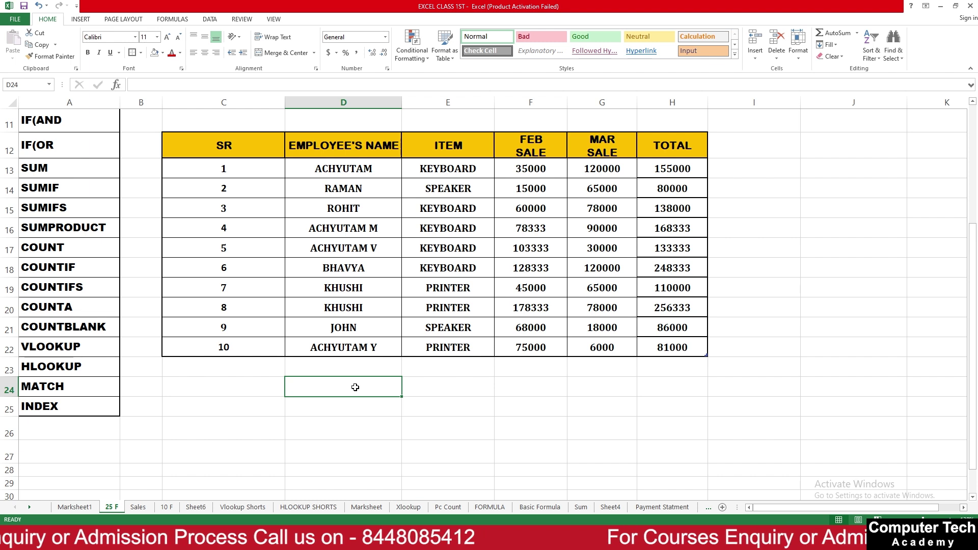
{"action": "type", "text": "EMP"}
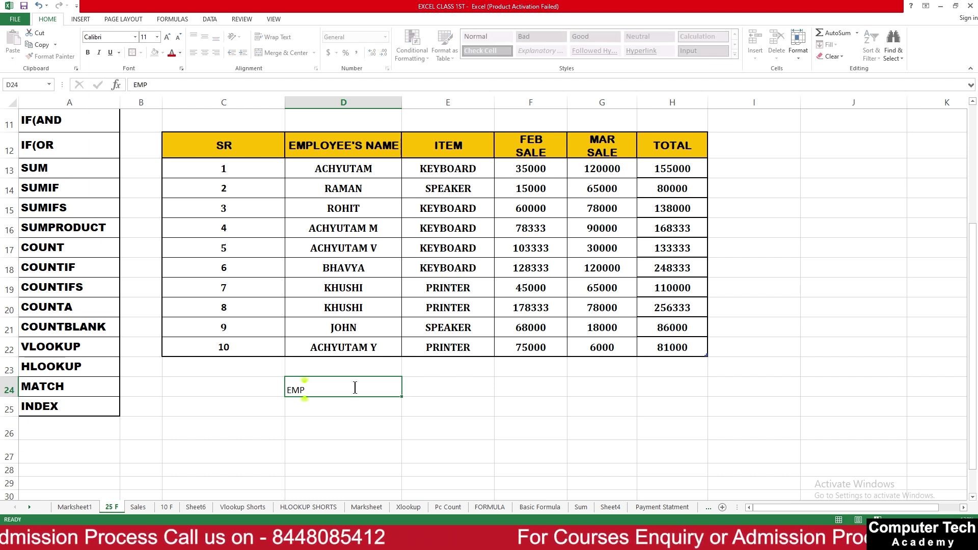
{"action": "key", "text": "Return"}
- Format D24:E25 as bold with a font size of 14 and apply all borders
{"action": "left_click_drag", "start_coordinate": [290, 389], "coordinate": [422, 407]}
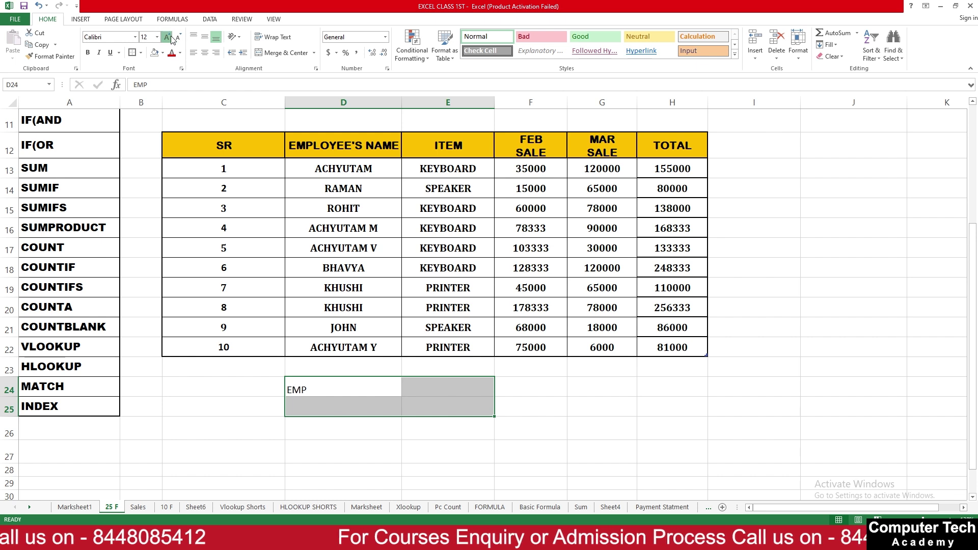
{"action": "left_click", "coordinate": [371, 410]}
{"action": "left_click", "coordinate": [441, 400]}
{"action": "left_click_drag", "start_coordinate": [338, 390], "coordinate": [417, 405]}
{"action": "left_click", "coordinate": [143, 53]}
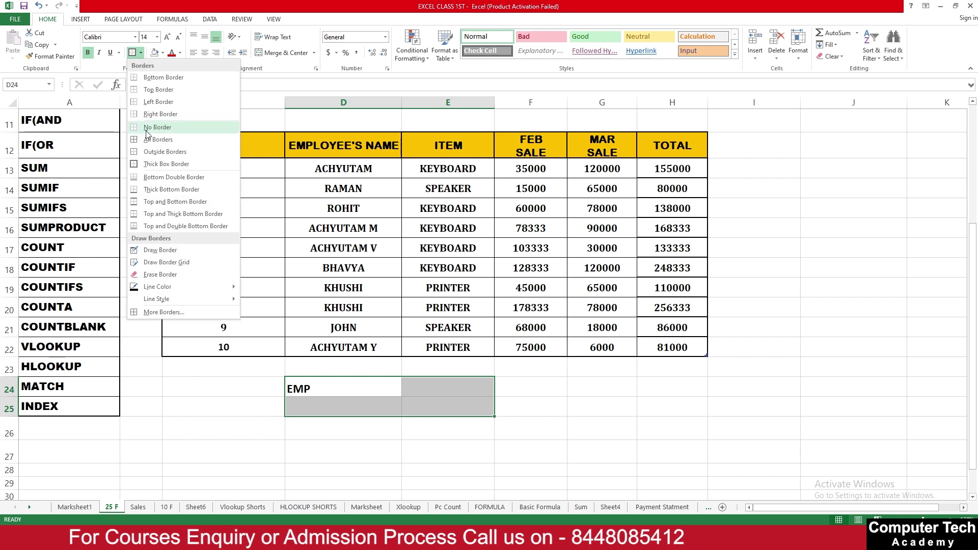
{"action": "left_click", "coordinate": [148, 137]}
- Add the heading POSITION in E24 and enter the employee name from D18 as the lookup value in D25
{"action": "left_click", "coordinate": [448, 389]}
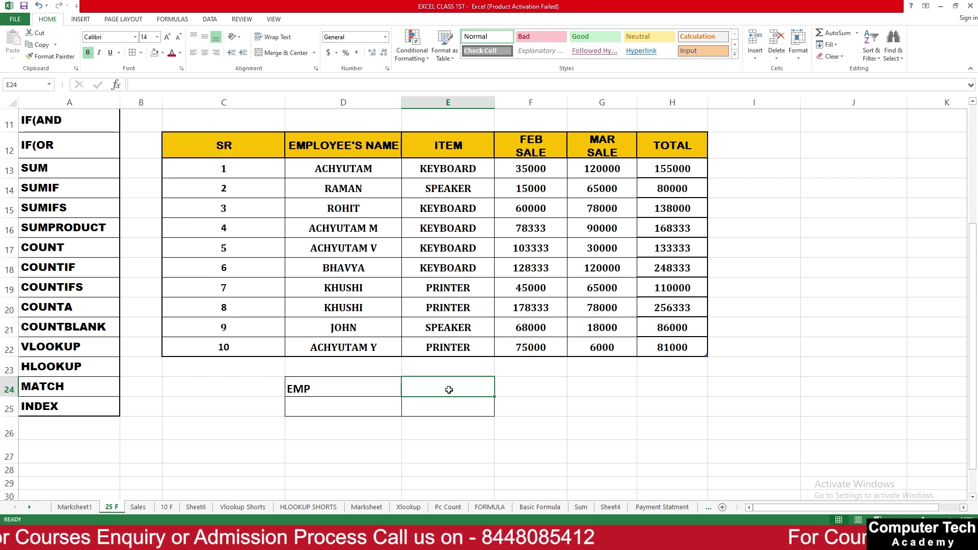
{"action": "type", "text": "POSITION"}
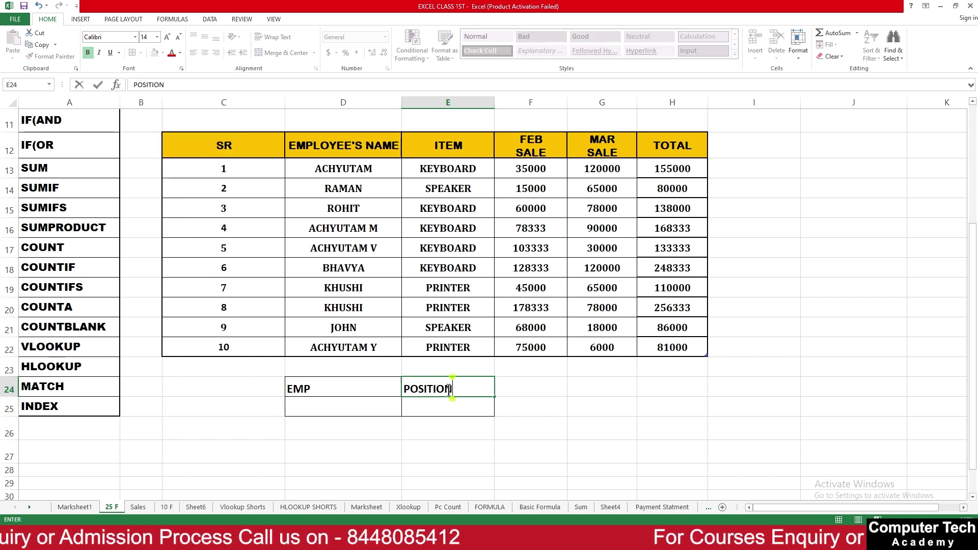
{"action": "key", "text": "Return"}
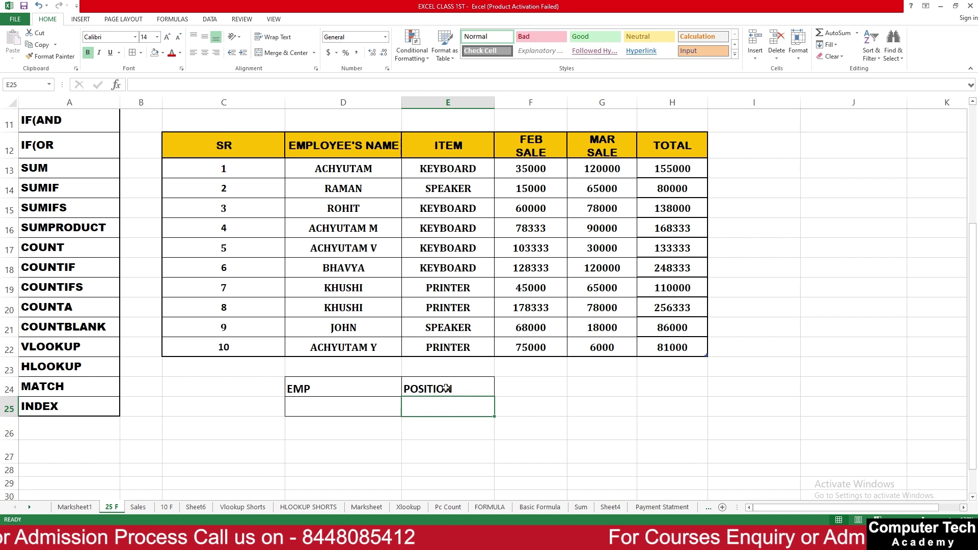
{"action": "left_click", "coordinate": [363, 406]}
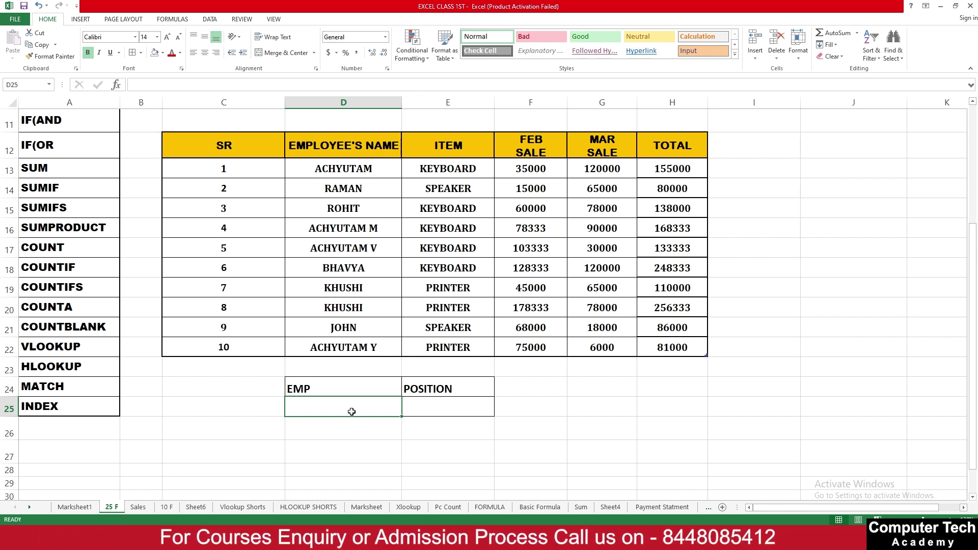
{"action": "type", "text": "BHAVYA"}
{"action": "key", "text": "Return"}
{"action": "type", "text": "'"}
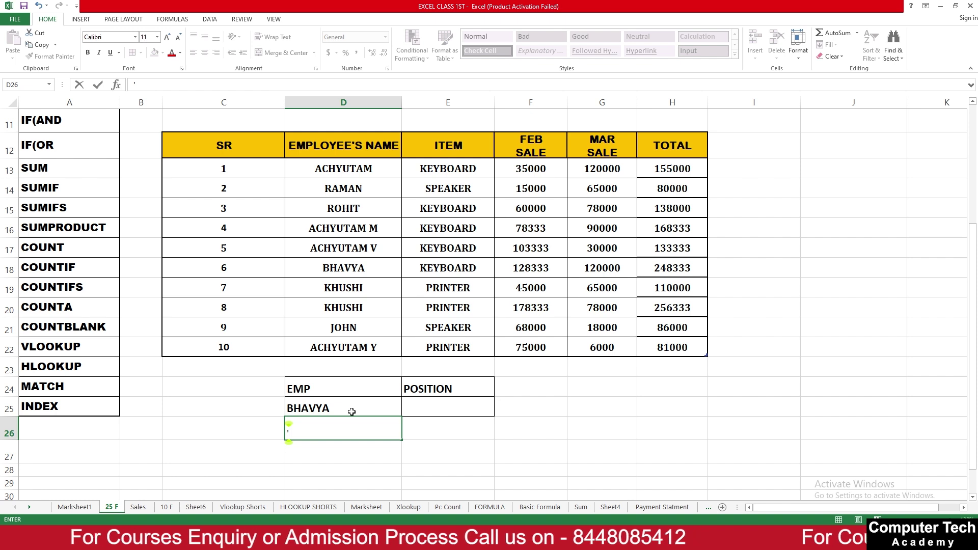
- Append V to the employee name in D19 and select E25 for the position formula
{"action": "left_click", "coordinate": [442, 413]}
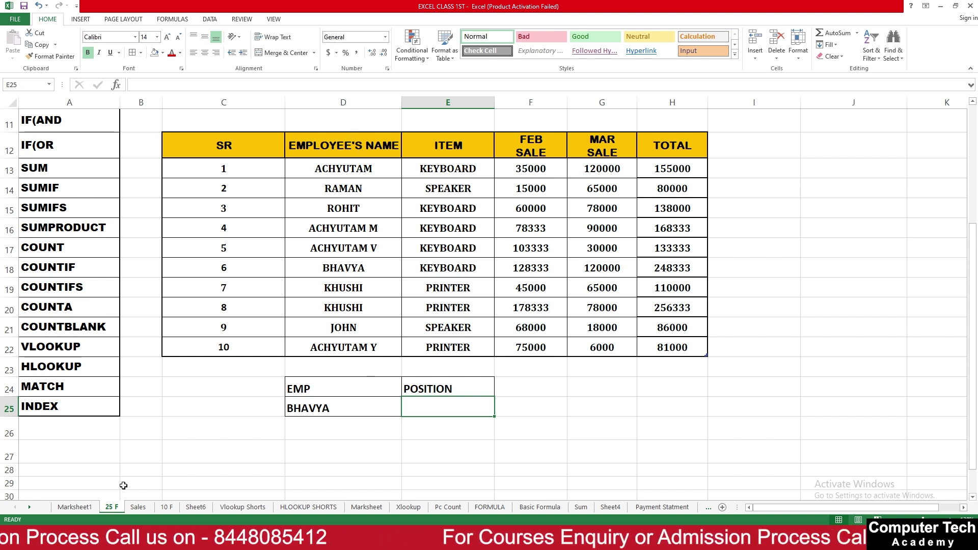
{"action": "double_click", "coordinate": [371, 289]}
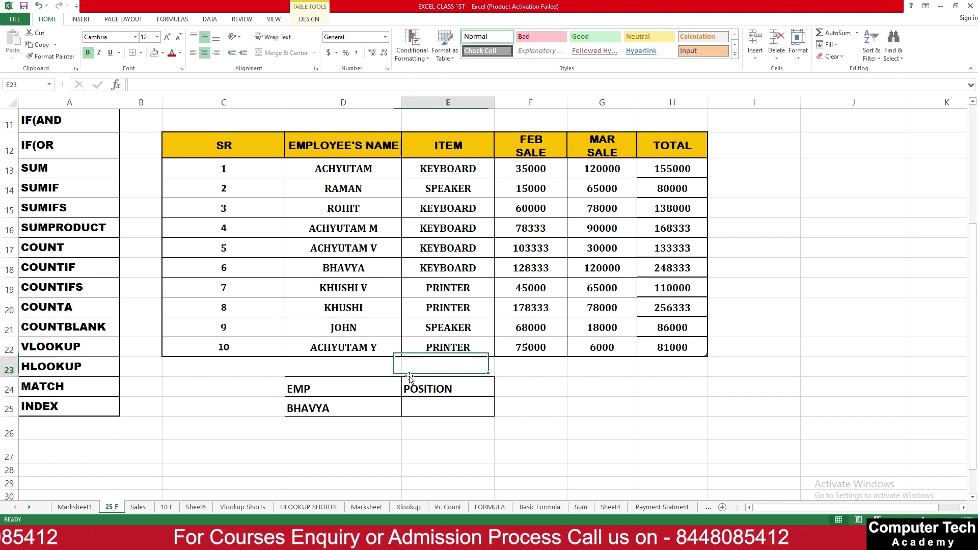
{"action": "left_click", "coordinate": [442, 408]}
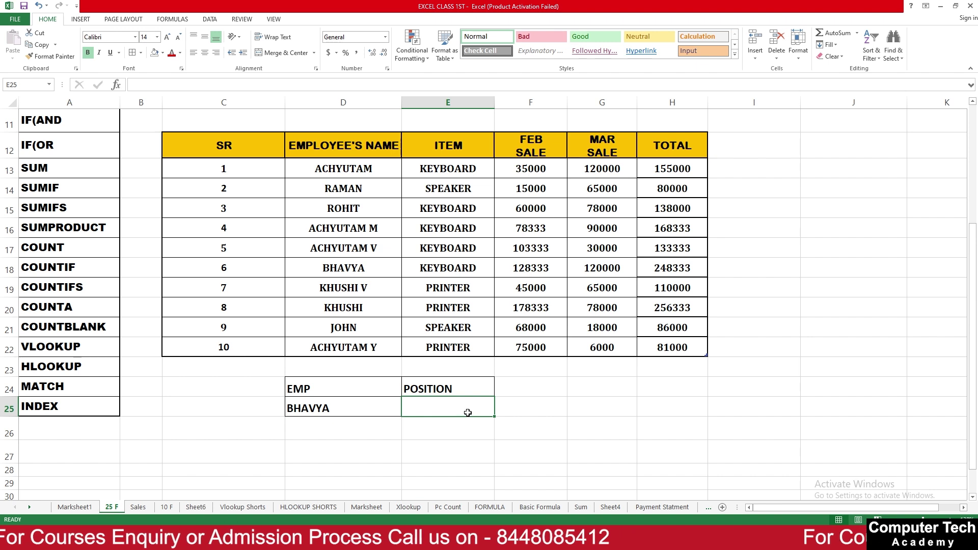
- Find the employee's position in E25 with =MATCH(D25,Report114159[EMPLOYEE''S NAME],0), using an exact match
{"action": "type", "text": "=MAC"}
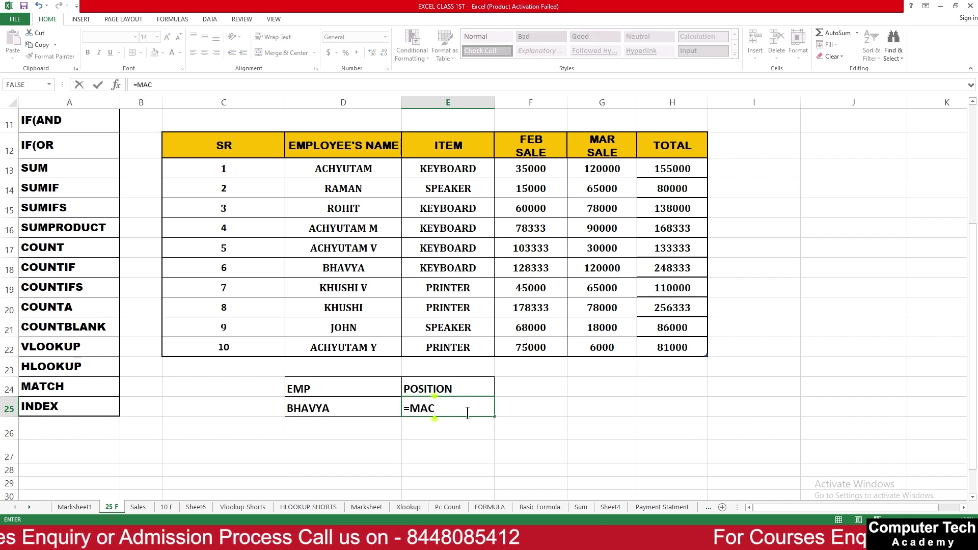
{"action": "key", "text": "BackSpace"}
{"action": "type", "text": "TCH("}
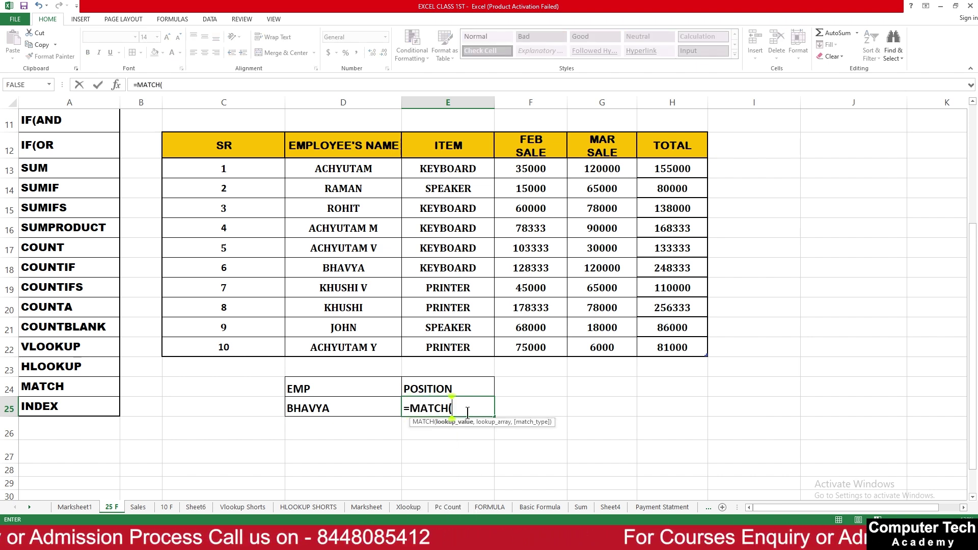
{"action": "left_click", "coordinate": [360, 412]}
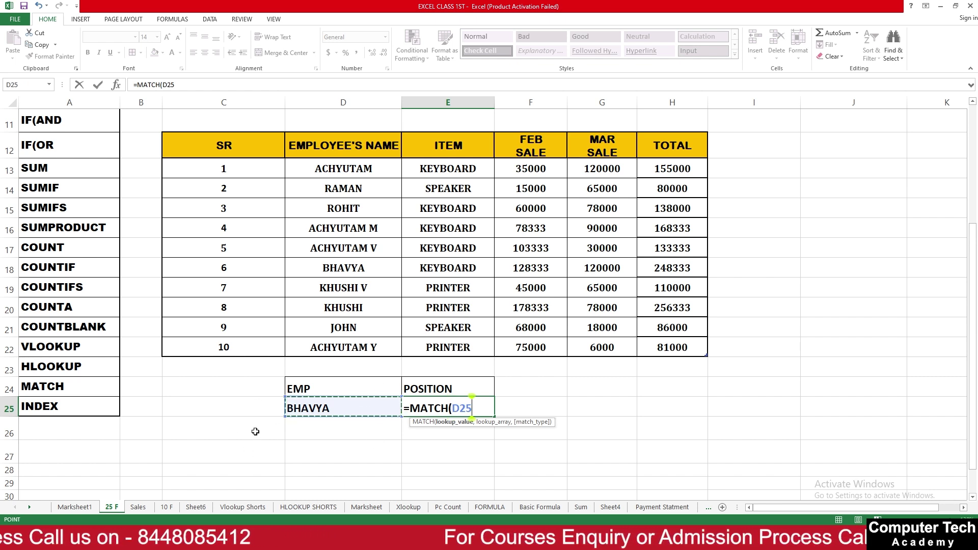
{"action": "type", "text": ","}
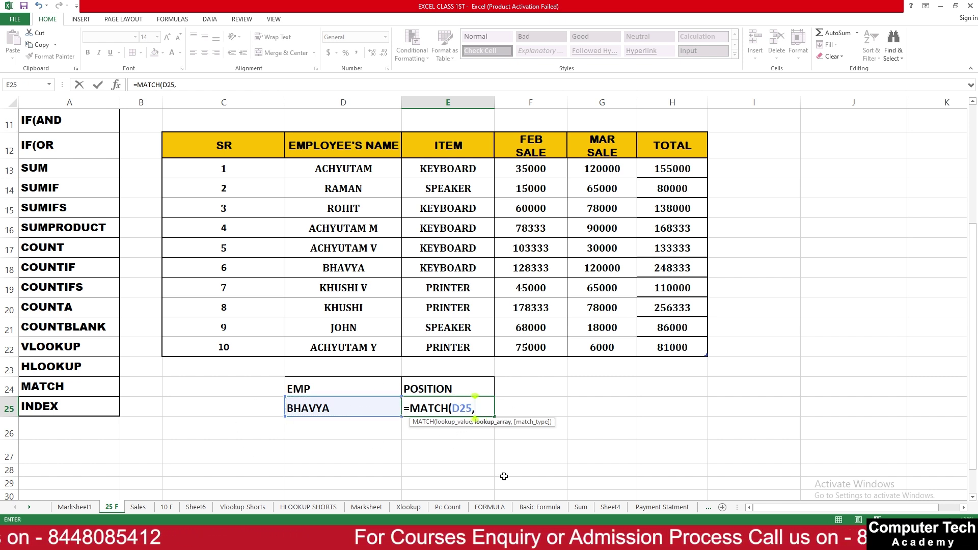
{"action": "left_click_drag", "start_coordinate": [345, 169], "coordinate": [341, 348]}
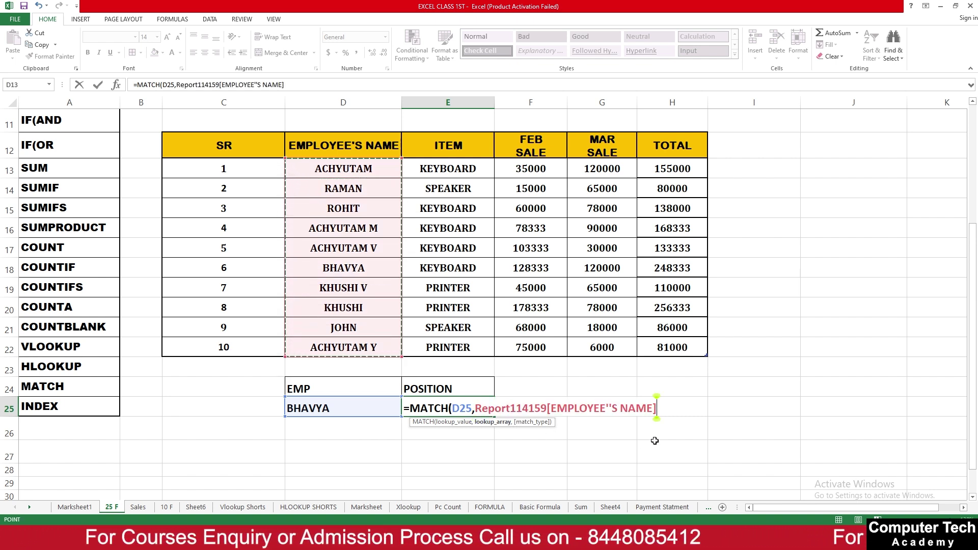
{"action": "type", "text": ","}
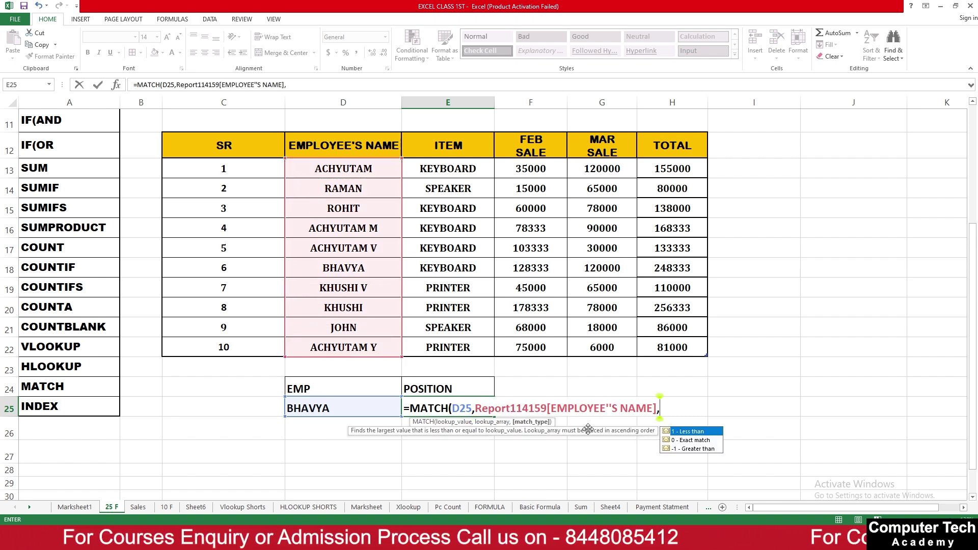
{"action": "double_click", "coordinate": [692, 440]}
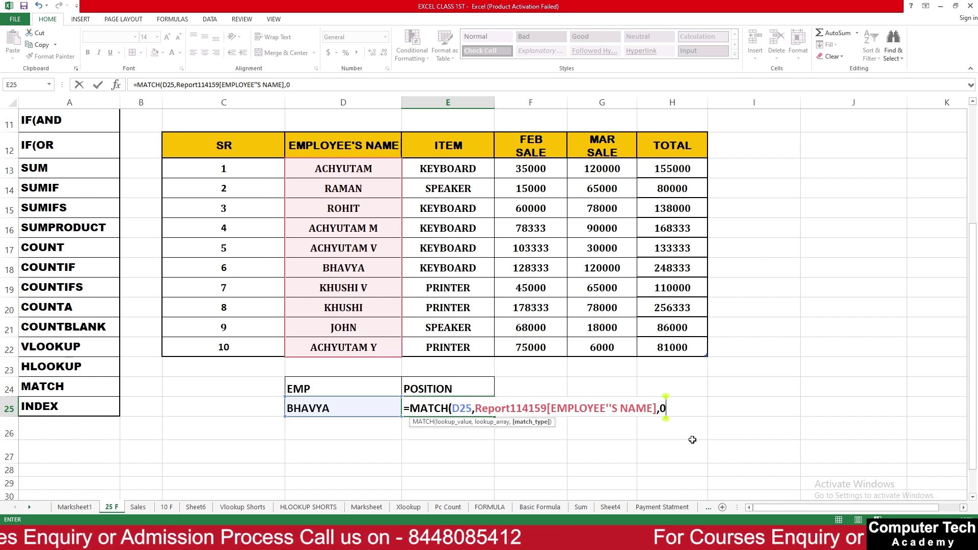
{"action": "key", "text": "Return"}
{"action": "left_click", "coordinate": [479, 407]}
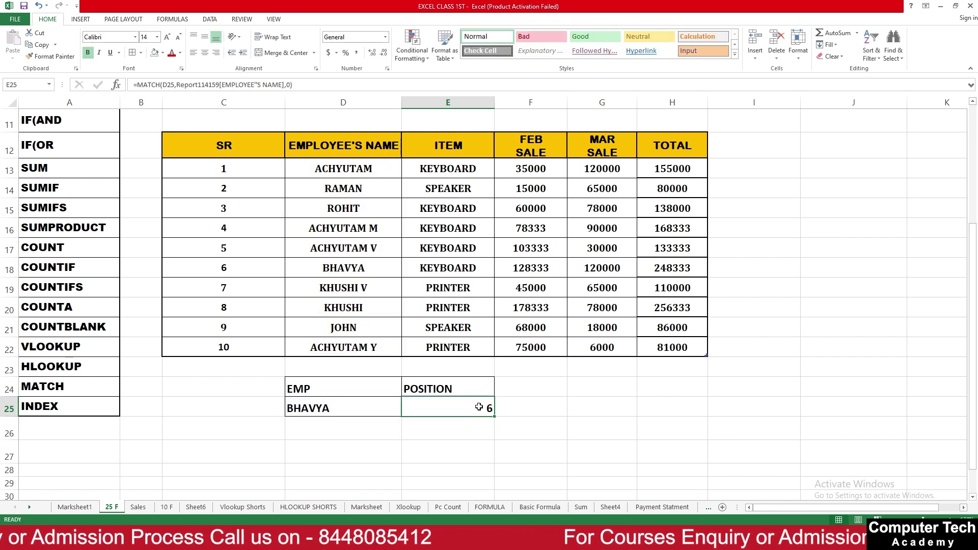
- Replace the lookup name in D25 with the employee name from D15 and check the MATCH position against the table
{"action": "left_click", "coordinate": [333, 408]}
{"action": "type", "text": "RO"}
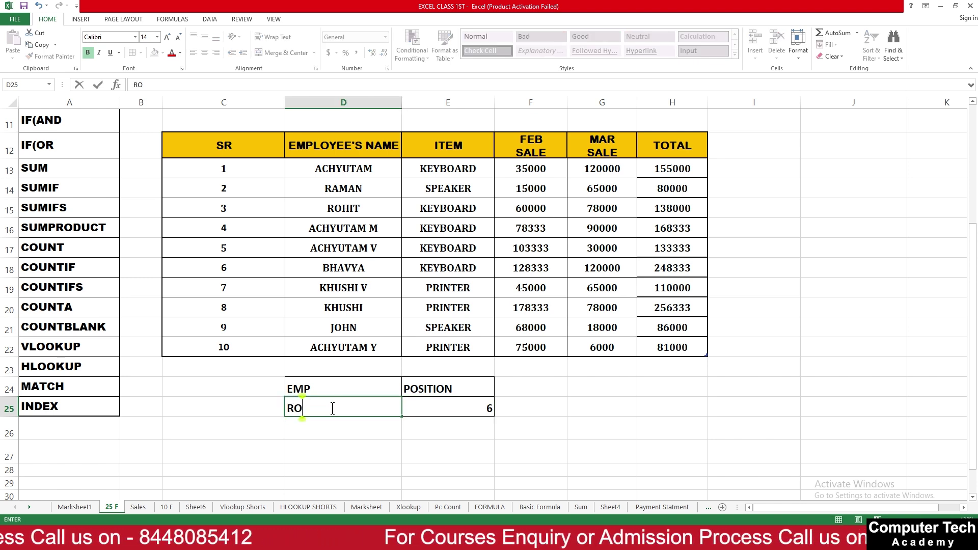
{"action": "type", "text": "HIT"}
{"action": "key", "text": "Return"}
{"action": "left_click", "coordinate": [439, 408]}
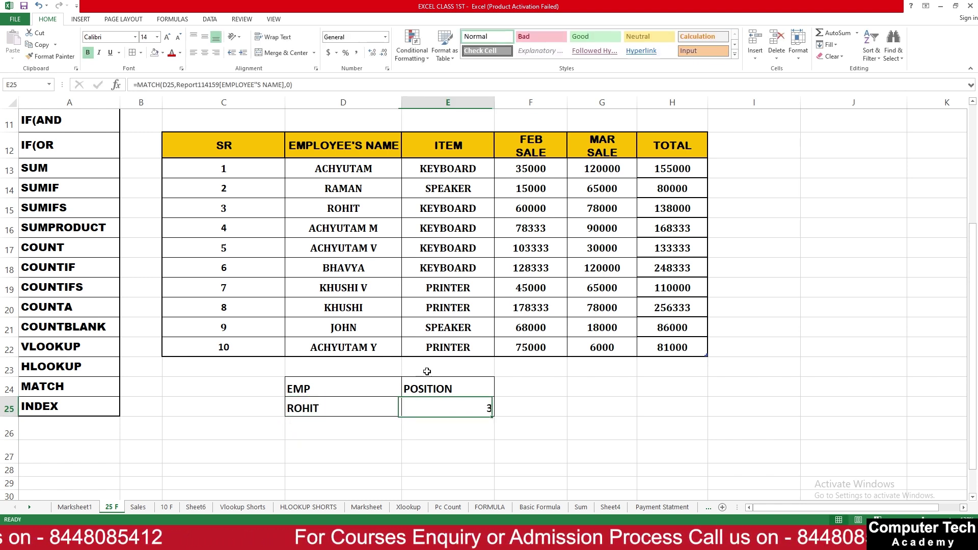
{"action": "left_click_drag", "start_coordinate": [353, 167], "coordinate": [352, 207]}
{"action": "left_click", "coordinate": [352, 206]}
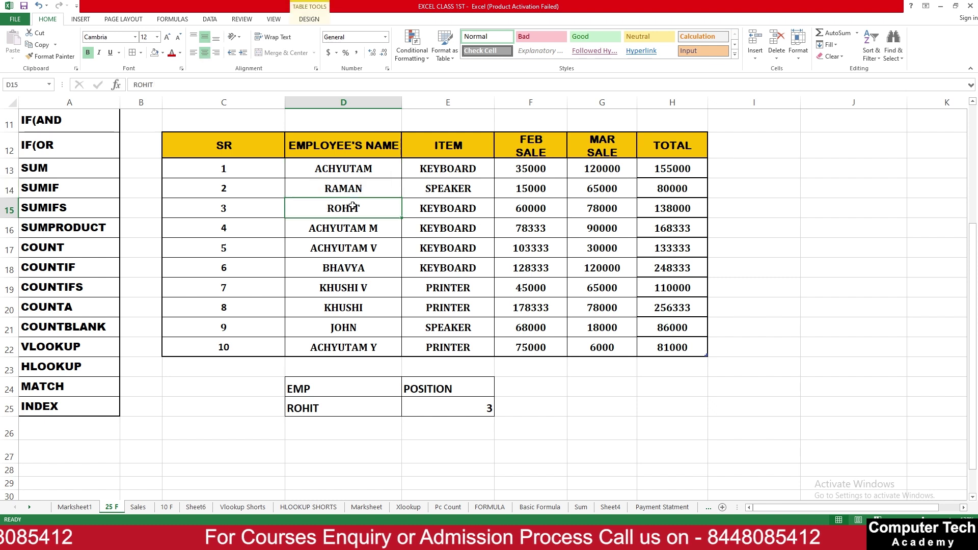
{"action": "left_click", "coordinate": [364, 403]}
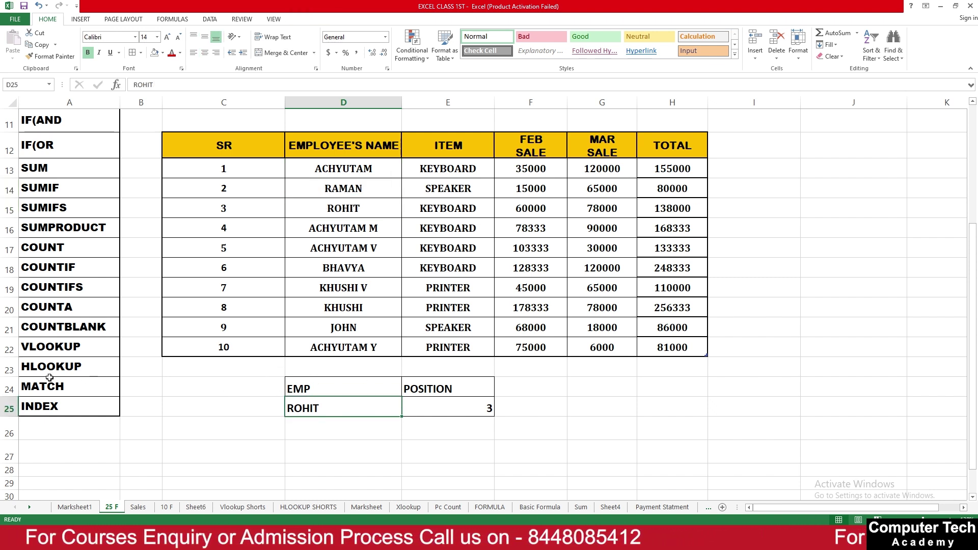
{"action": "left_click", "coordinate": [68, 404]}
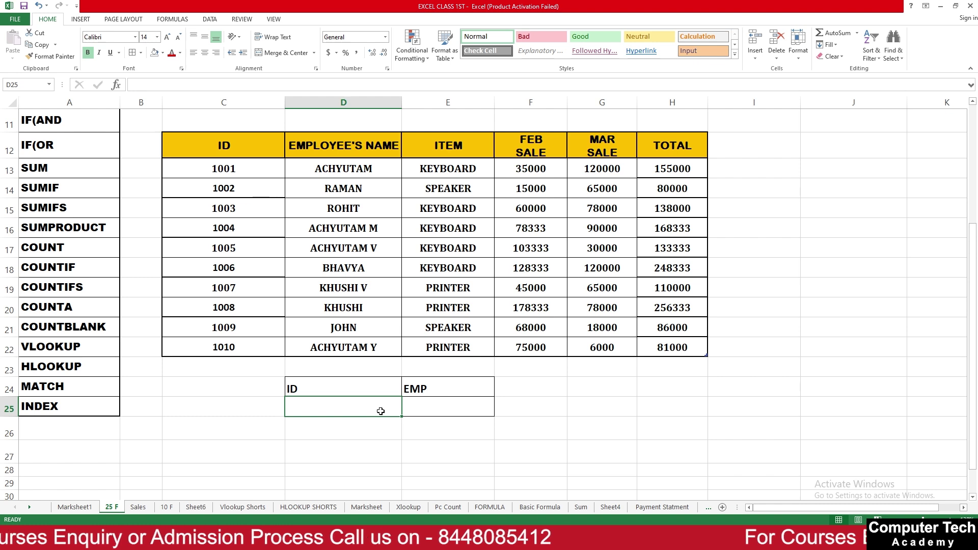
{"action": "left_click_drag", "start_coordinate": [361, 389], "coordinate": [364, 398]}
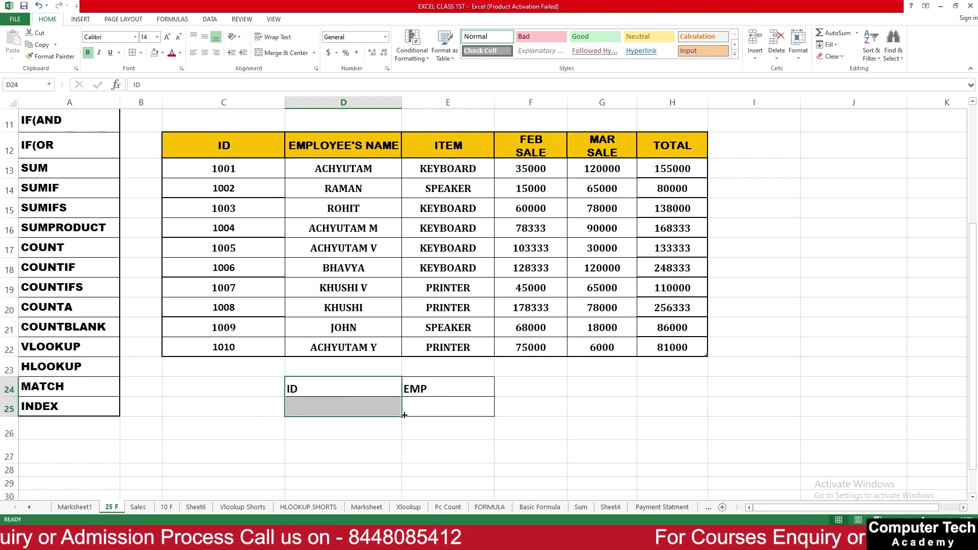
{"action": "left_click", "coordinate": [322, 395]}
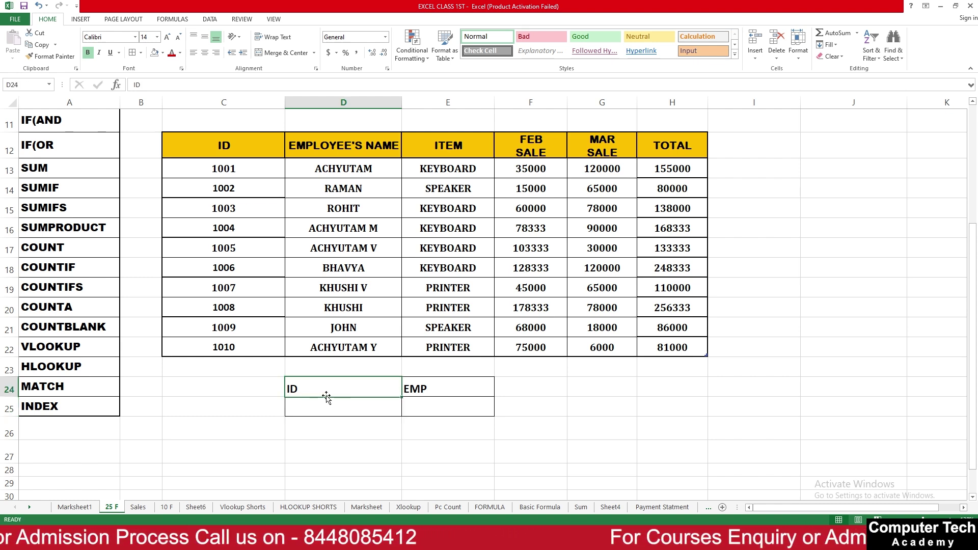
{"action": "left_click", "coordinate": [359, 410]}
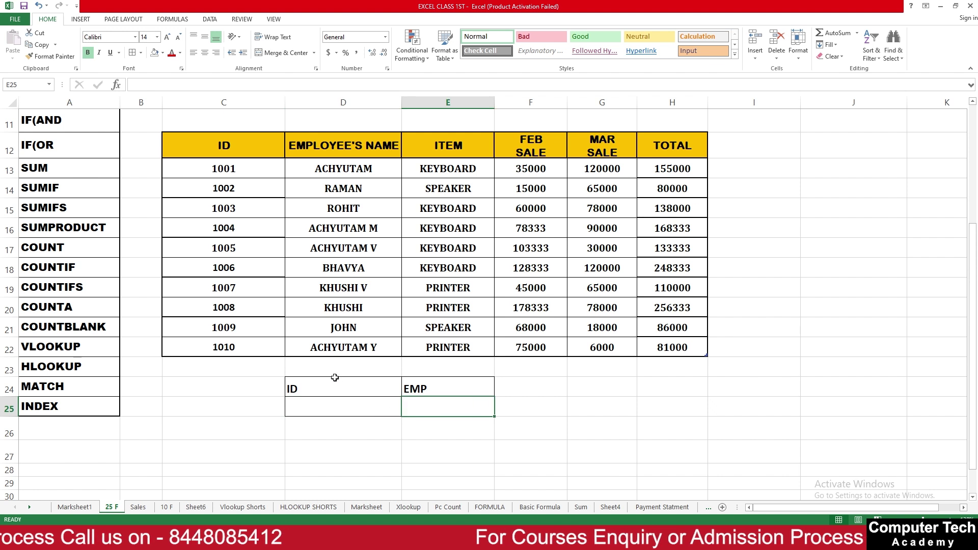
- Clear all contents and formatting from D23:D25, covering the ID heading and its lookup cell
{"action": "left_click_drag", "start_coordinate": [334, 373], "coordinate": [340, 404]}
{"action": "left_click", "coordinate": [830, 56]}
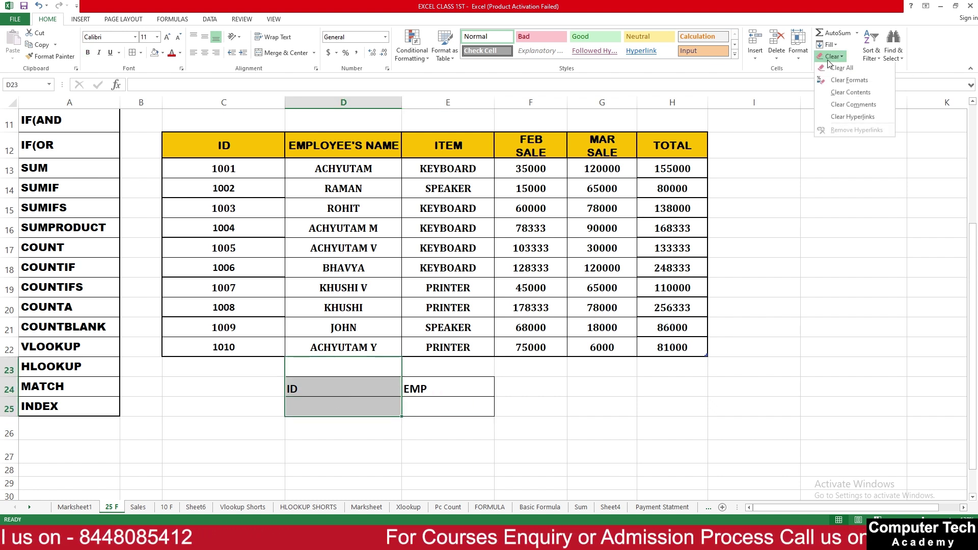
{"action": "left_click", "coordinate": [856, 70]}
{"action": "left_click", "coordinate": [602, 346]}
{"action": "left_click", "coordinate": [464, 386]}
- Return the value at row 3, column 6 of the sales table in E25 with =INDEX(Report114159,3,6)
{"action": "left_click", "coordinate": [467, 413]}
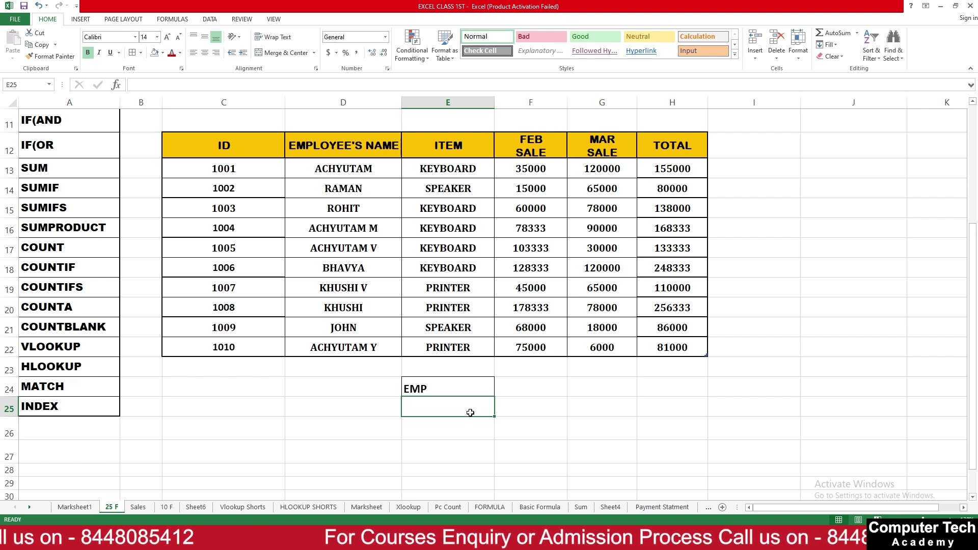
{"action": "type", "text": "=INDE"}
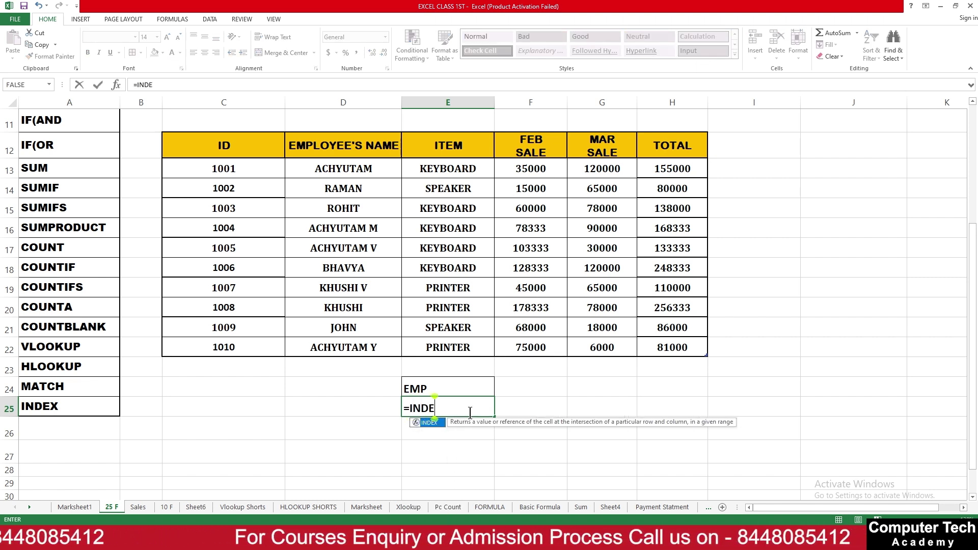
{"action": "type", "text": "X("}
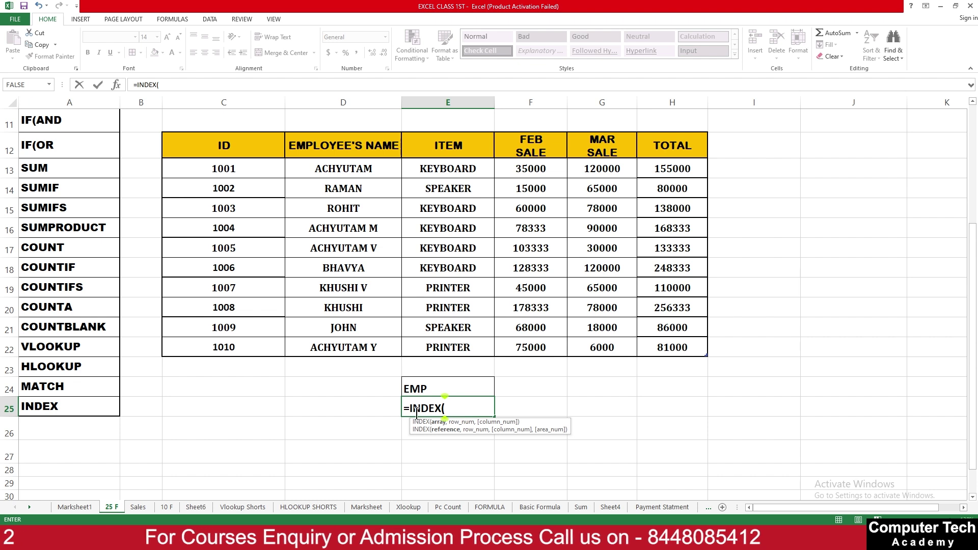
{"action": "left_click", "coordinate": [240, 174]}
{"action": "left_click_drag", "start_coordinate": [240, 174], "coordinate": [706, 352]}
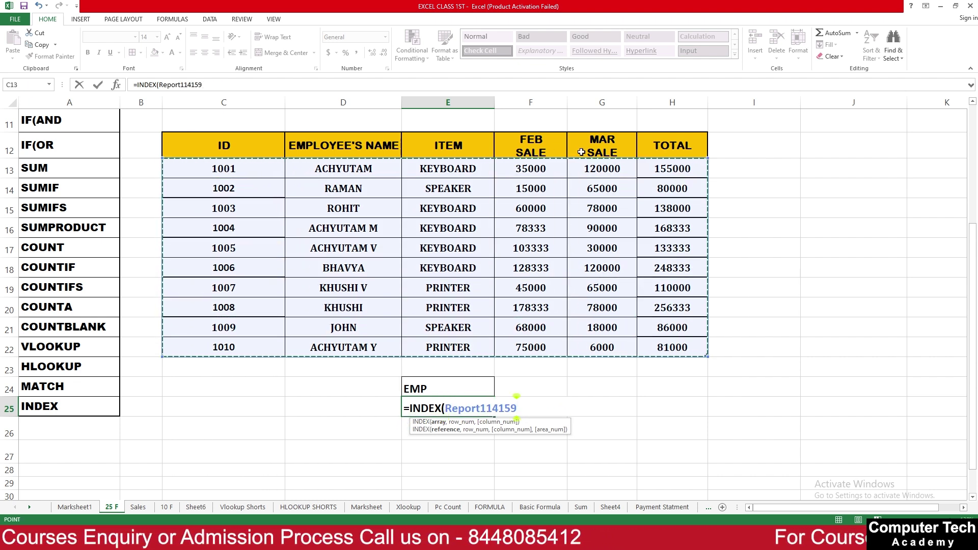
{"action": "type", "text": ","}
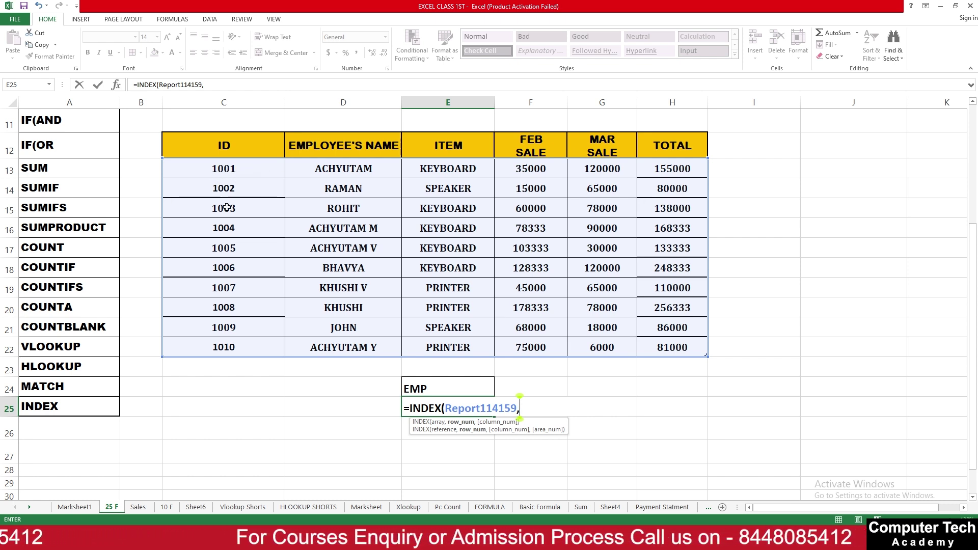
{"action": "type", "text": "3,"}
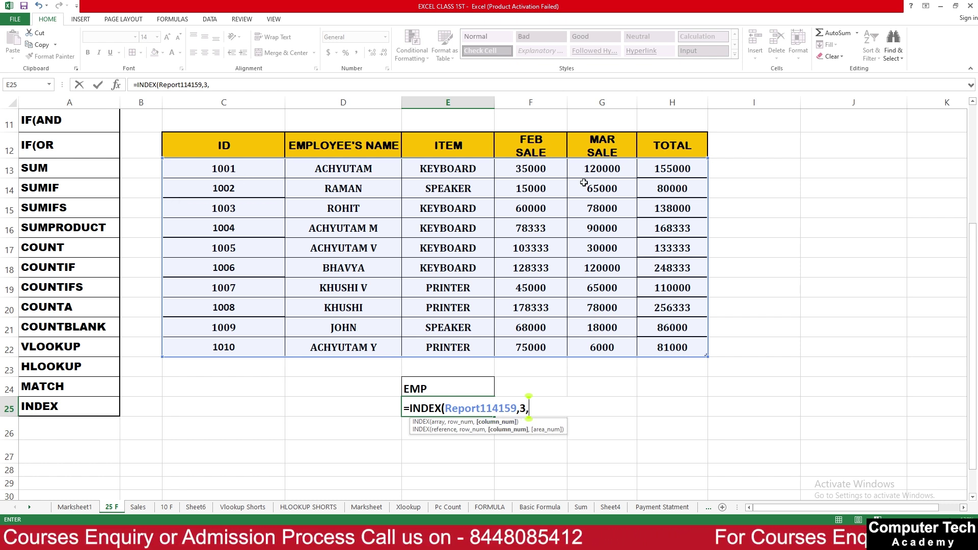
{"action": "type", "text": "6"}
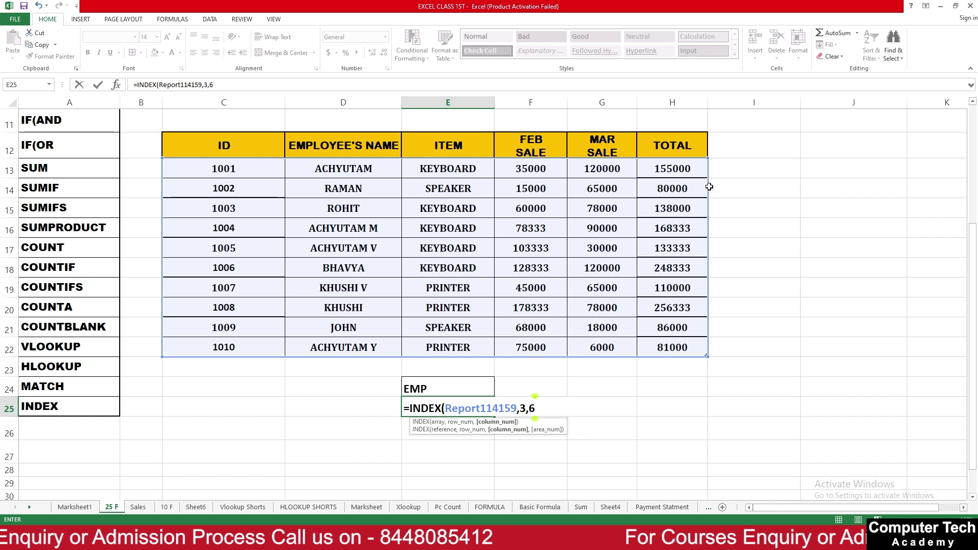
{"action": "key", "text": "Return"}
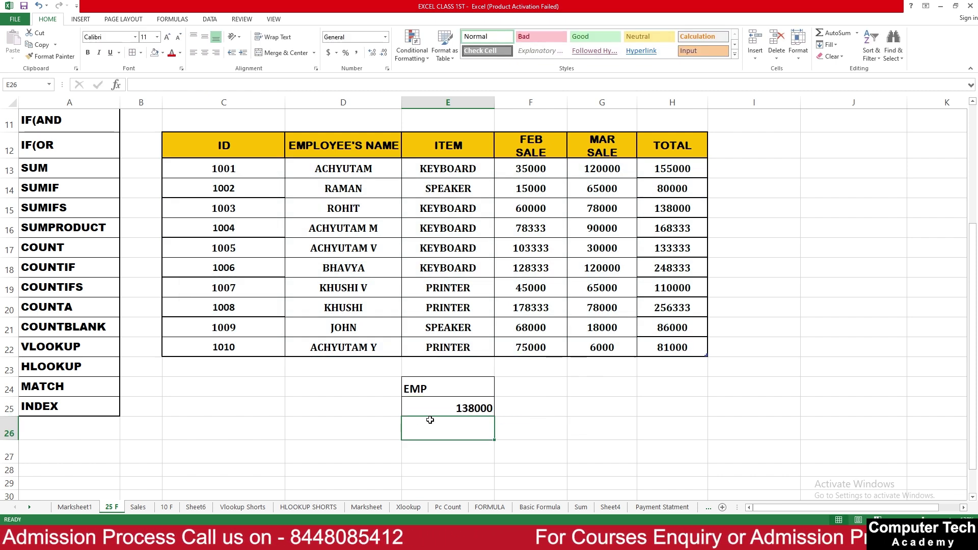
- Check the INDEX result in E25 against the TOTAL cell H15 in the sales table's third row
{"action": "left_click", "coordinate": [442, 407]}
{"action": "left_click", "coordinate": [385, 217]}
{"action": "left_click", "coordinate": [670, 210]}
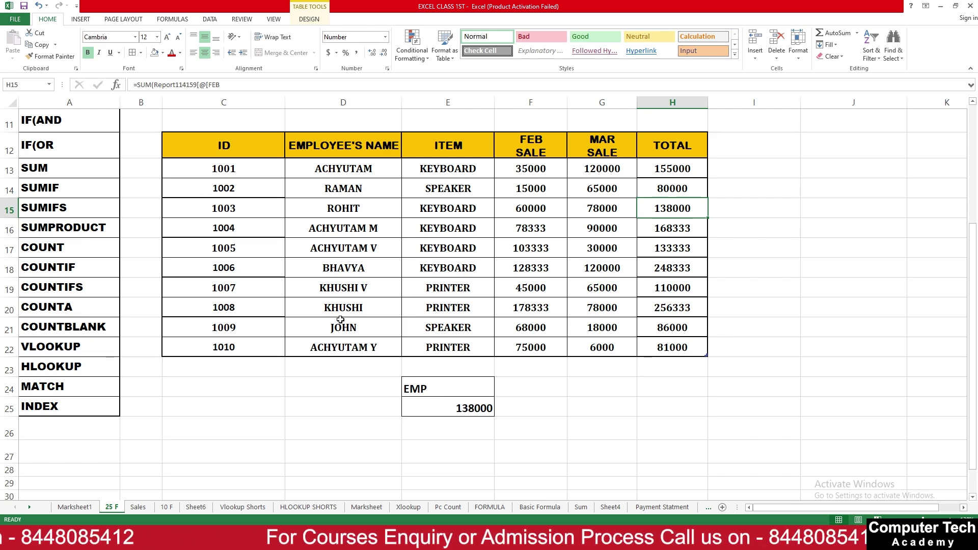
{"action": "scroll", "coordinate": [340, 319], "scroll_direction": "up", "scroll_amount": 4}
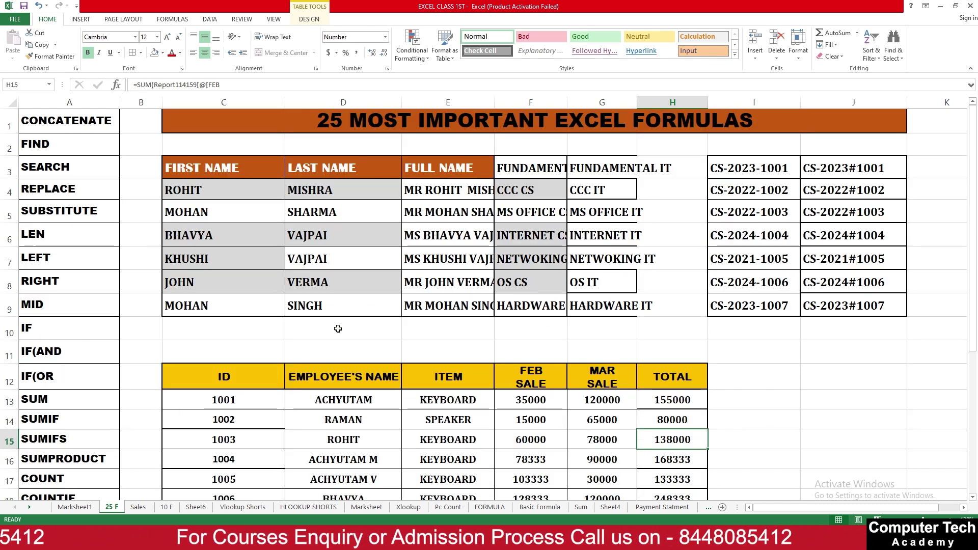
{"action": "left_click", "coordinate": [384, 272]}
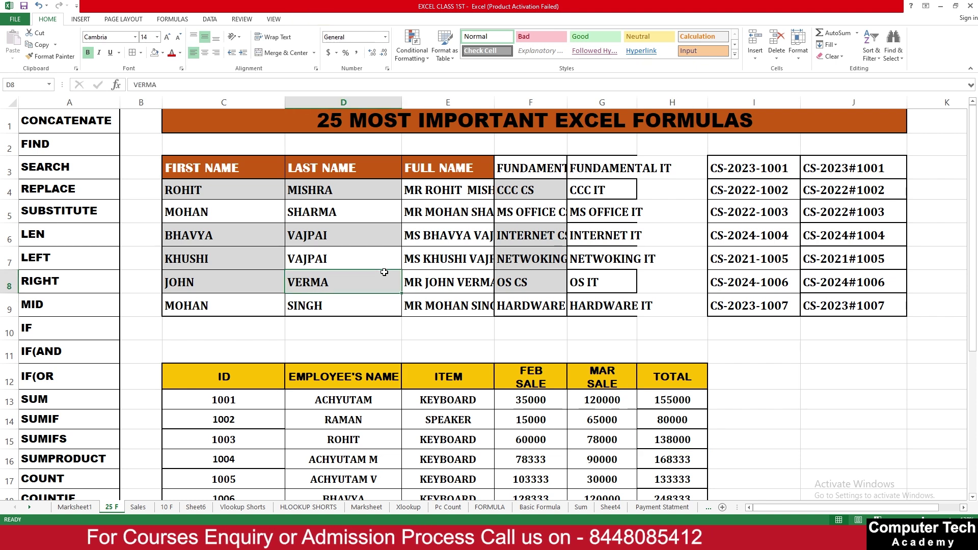